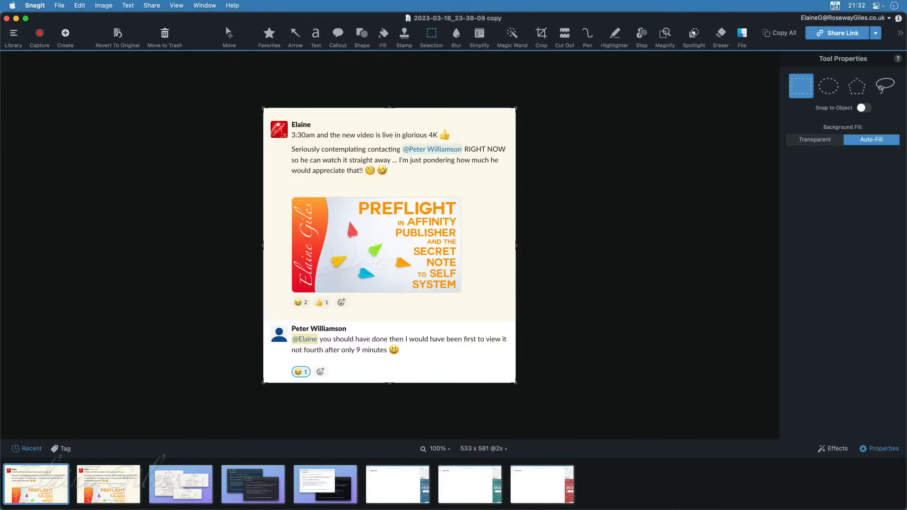
# Compare the unedited chat capture with its cleaned-up copy by switching between the two.
pyautogui.click(103, 486)
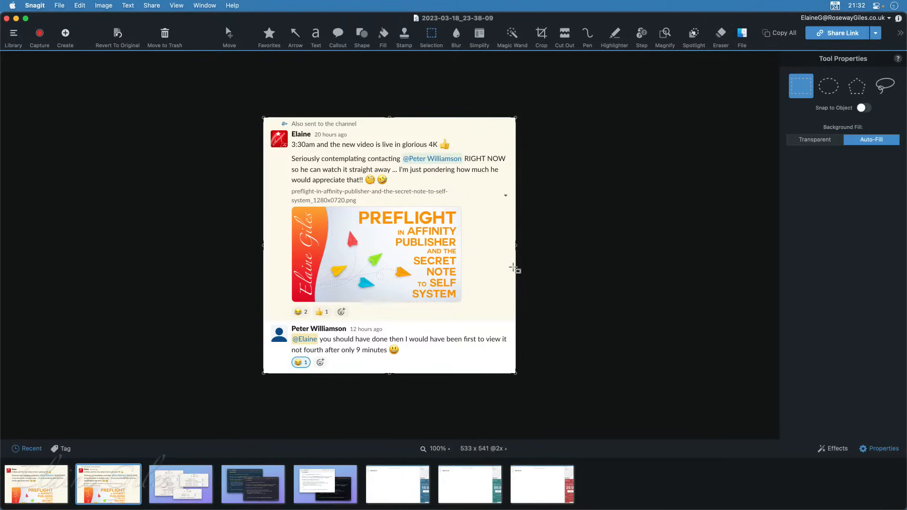
pyautogui.click(26, 491)
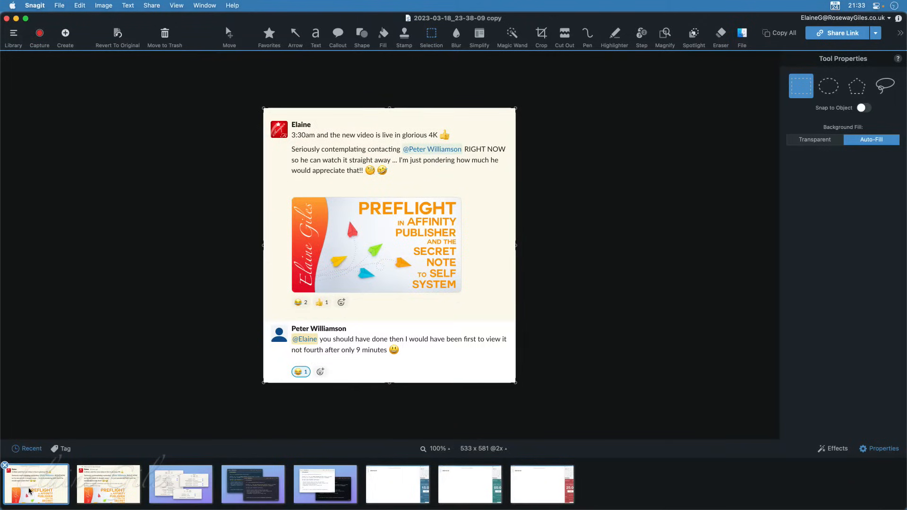
pyautogui.click(105, 491)
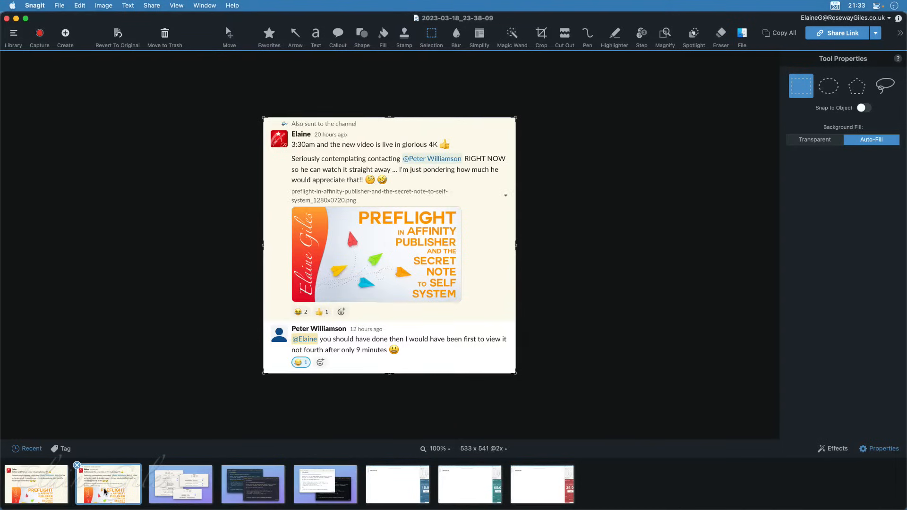
pyautogui.click(49, 489)
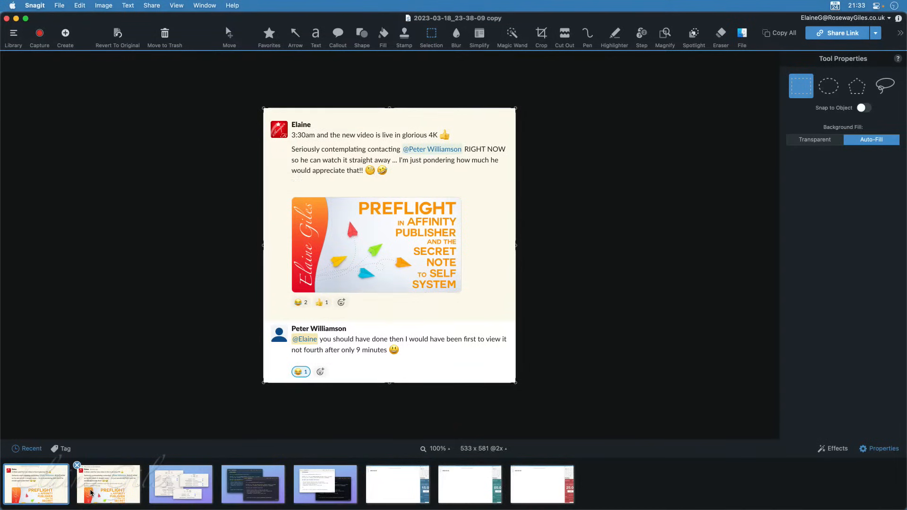
# Duplicate the unedited 2023-03-18_23-38-09 capture and open the new duplicate for editing.
pyautogui.click(111, 491)
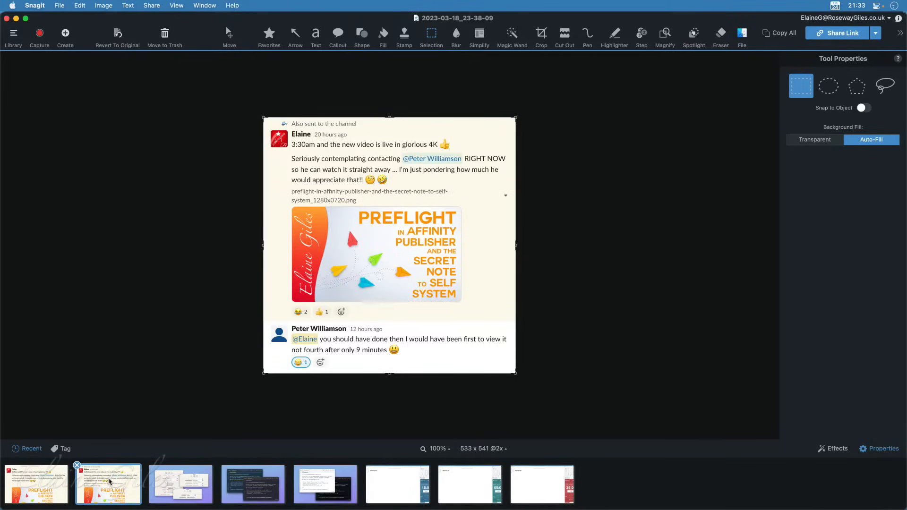
pyautogui.rightClick(110, 481)
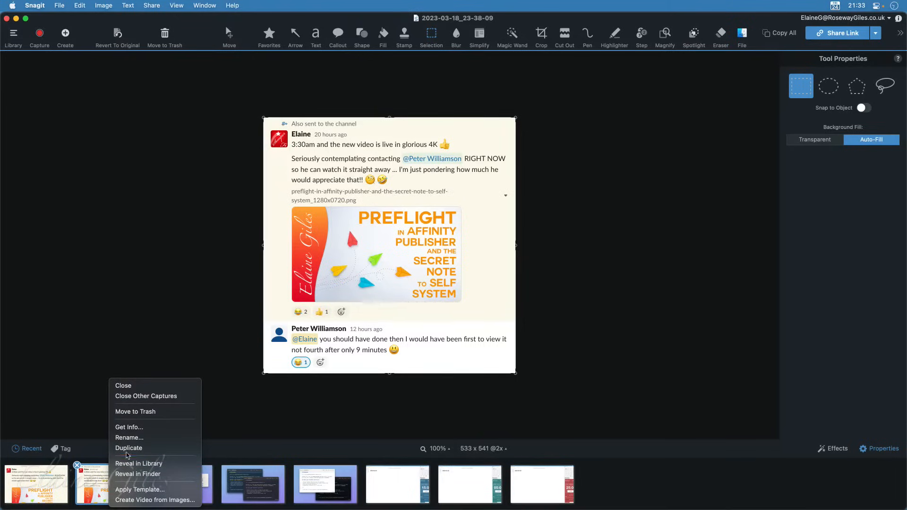
pyautogui.click(128, 448)
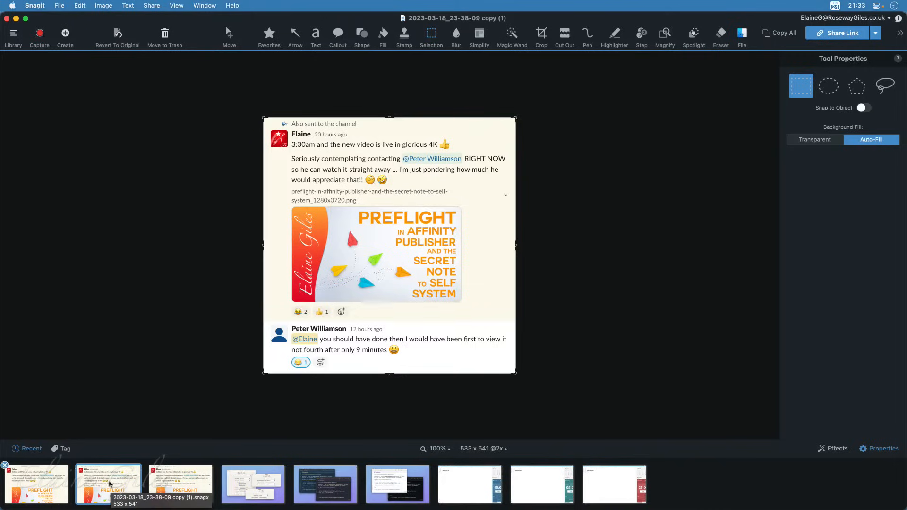
pyautogui.click(47, 488)
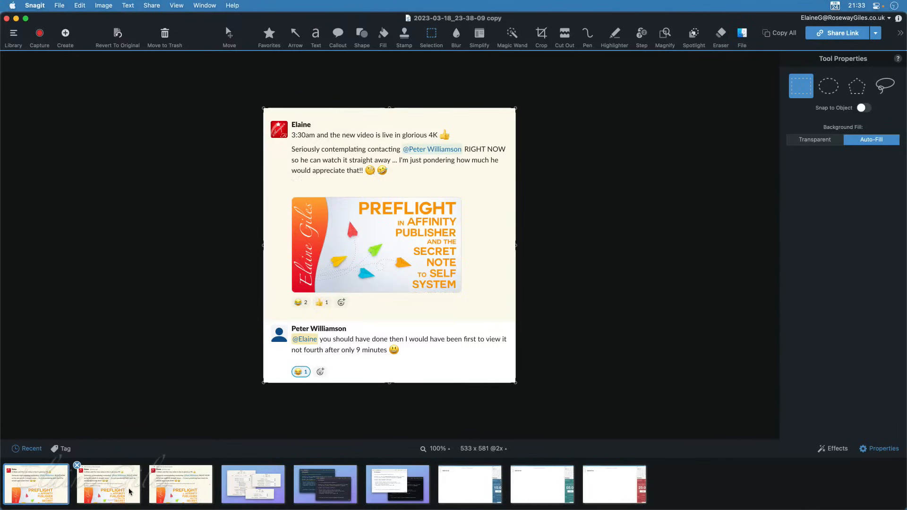
pyautogui.click(112, 489)
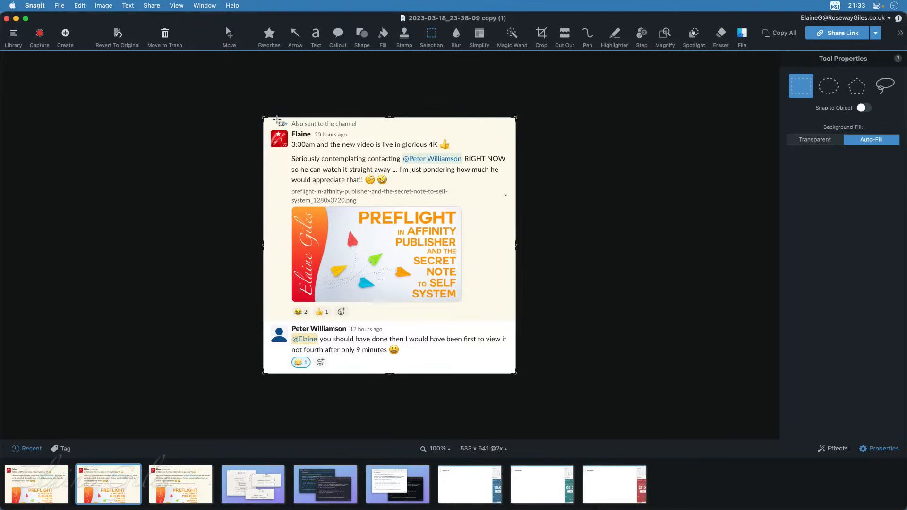
# Try deleting the "Also sent to the channel" line with a Transparent background fill, and undo the deletion.
pyautogui.moveTo(277, 119); pyautogui.dragTo(364, 131)
pyautogui.click(826, 141)
pyautogui.press('Delete')
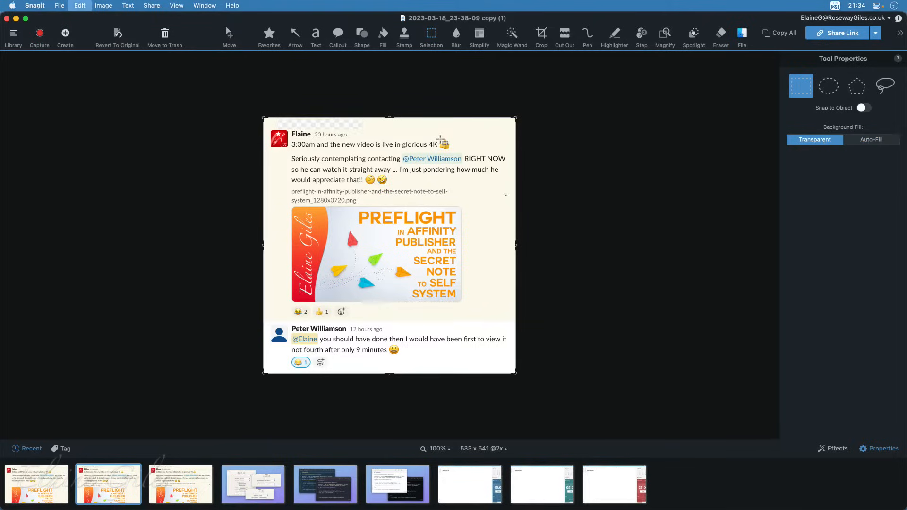
pyautogui.press('super+equal')
pyautogui.press('super+equal')
pyautogui.press('super+equal')
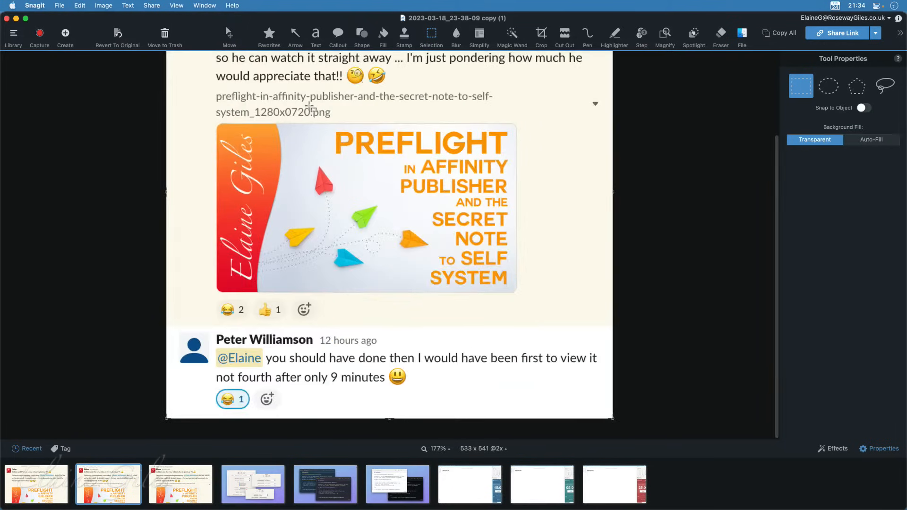
pyautogui.scroll(5, 289, 109)
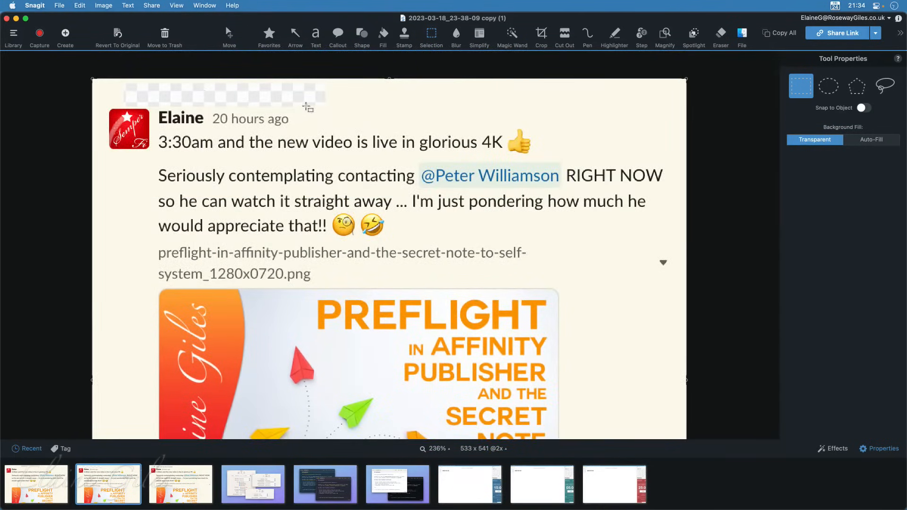
pyautogui.press('super+z')
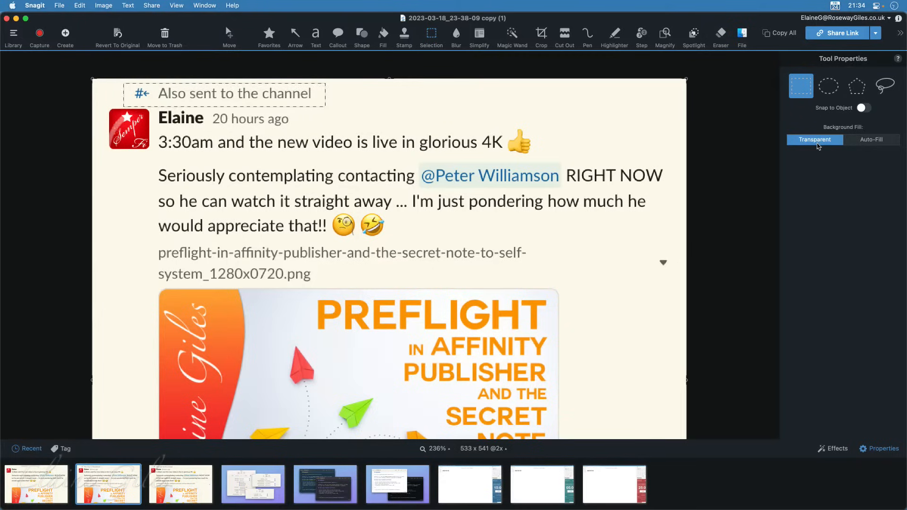
# Set the background fill to Auto-Fill and delete the "Also sent to the channel" line and the "20 hours ago" timestamp.
pyautogui.click(867, 141)
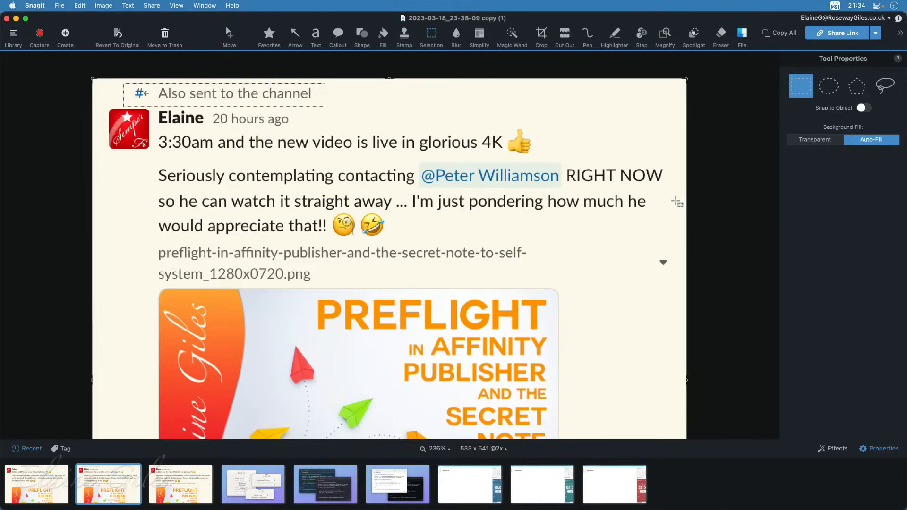
pyautogui.press('BackSpace')
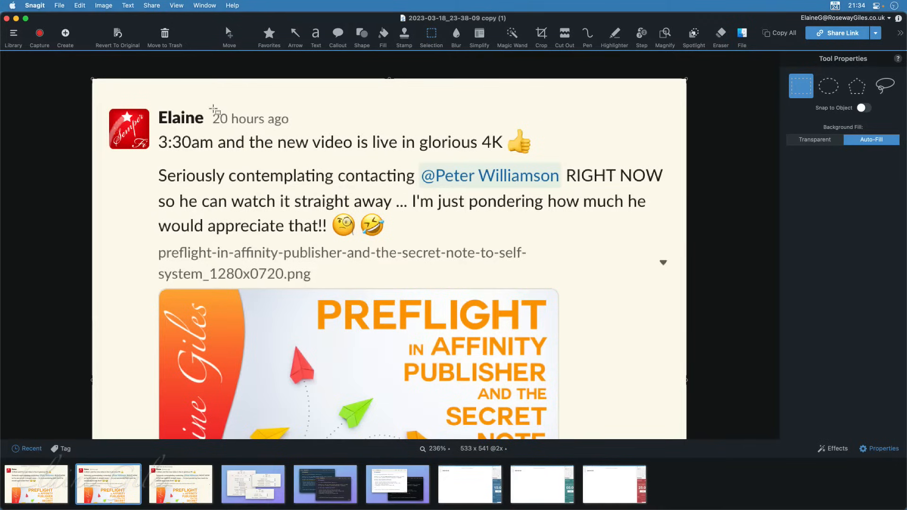
pyautogui.moveTo(210, 109); pyautogui.dragTo(302, 131)
pyautogui.press('Delete')
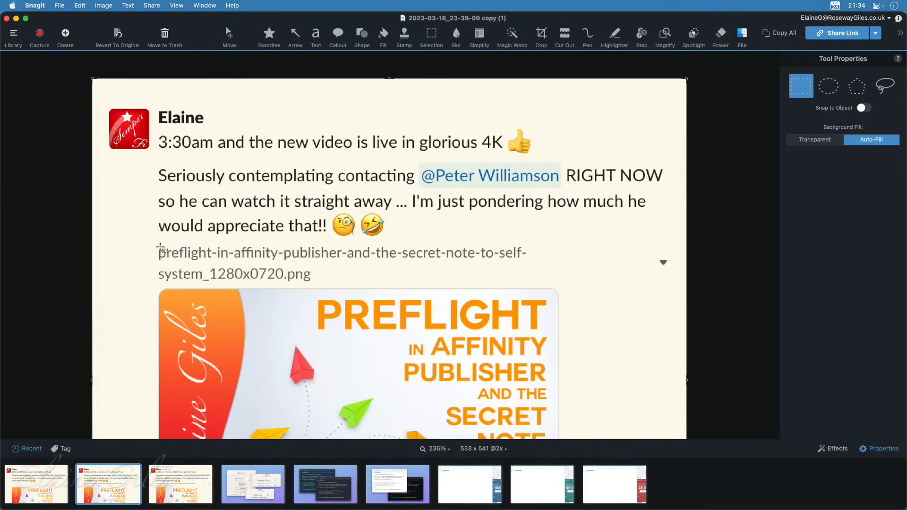
# Try deleting the image's file name and dropdown arrow as separate selections, compare with the finished copy, and undo both deletions.
pyautogui.moveTo(151, 244); pyautogui.dragTo(534, 283)
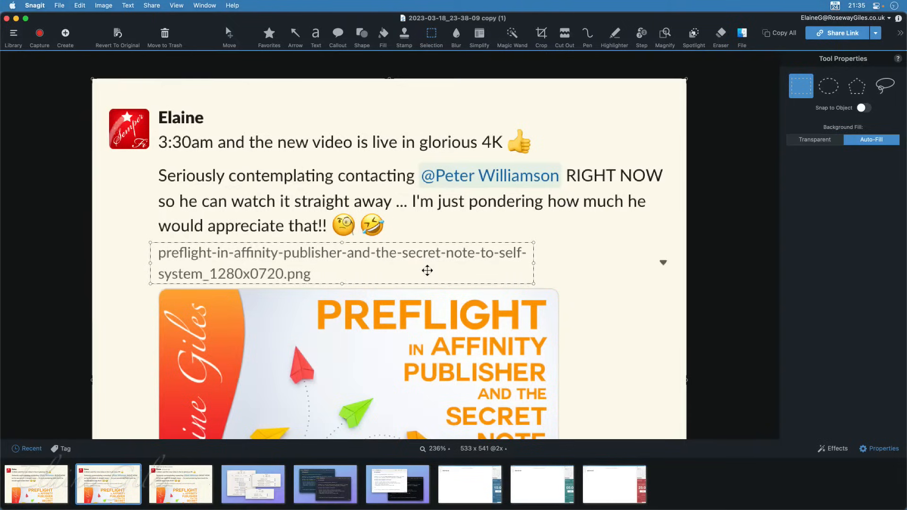
pyautogui.press('Delete')
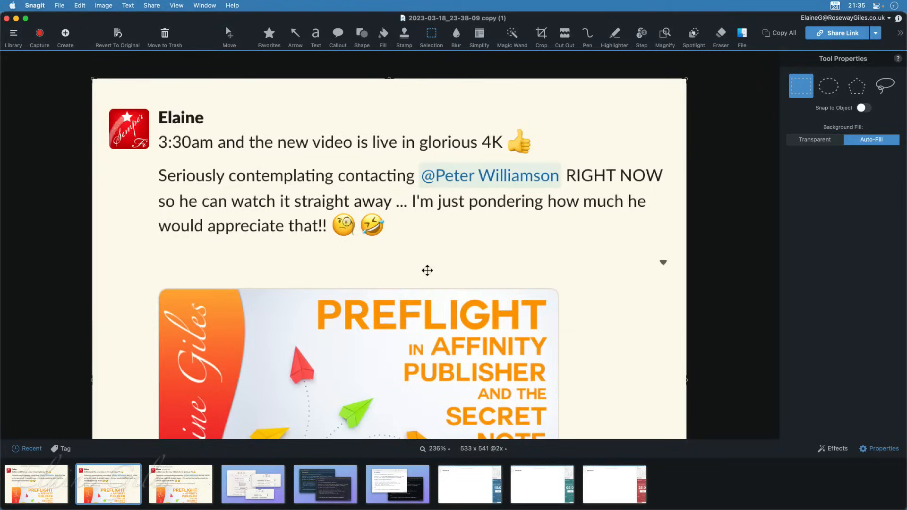
pyautogui.moveTo(660, 248); pyautogui.dragTo(665, 278)
pyautogui.press('Delete')
pyautogui.click(40, 480)
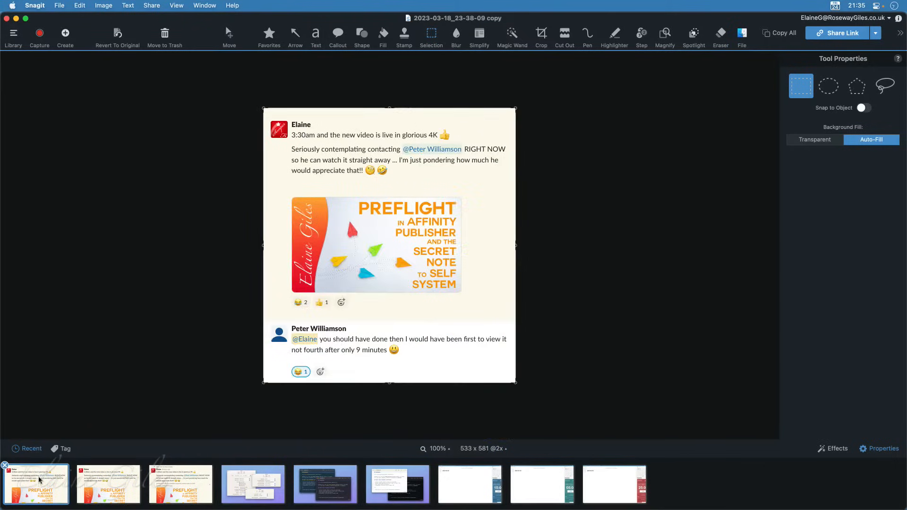
pyautogui.click(98, 483)
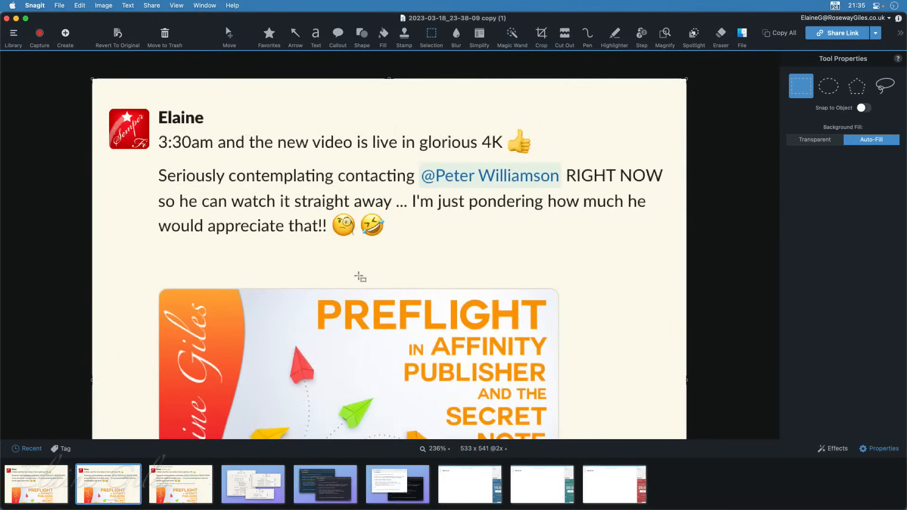
pyautogui.press('super+v')
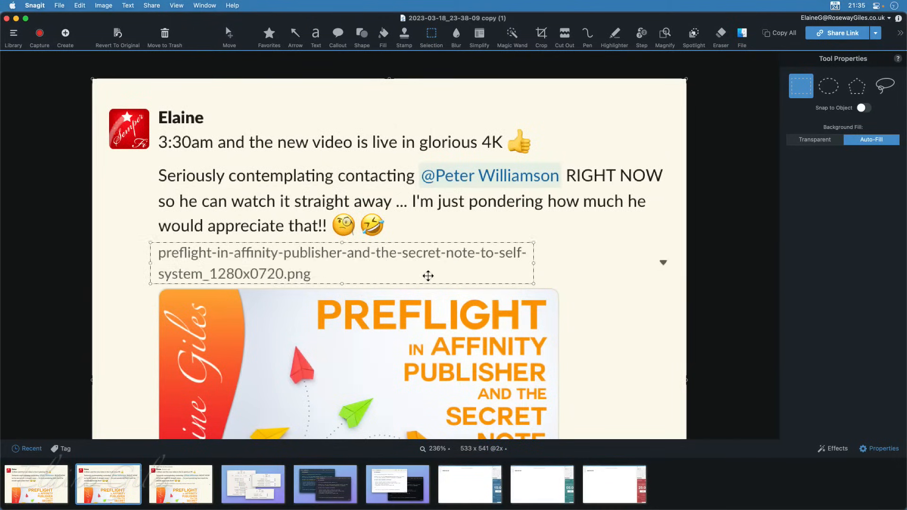
pyautogui.click(428, 276)
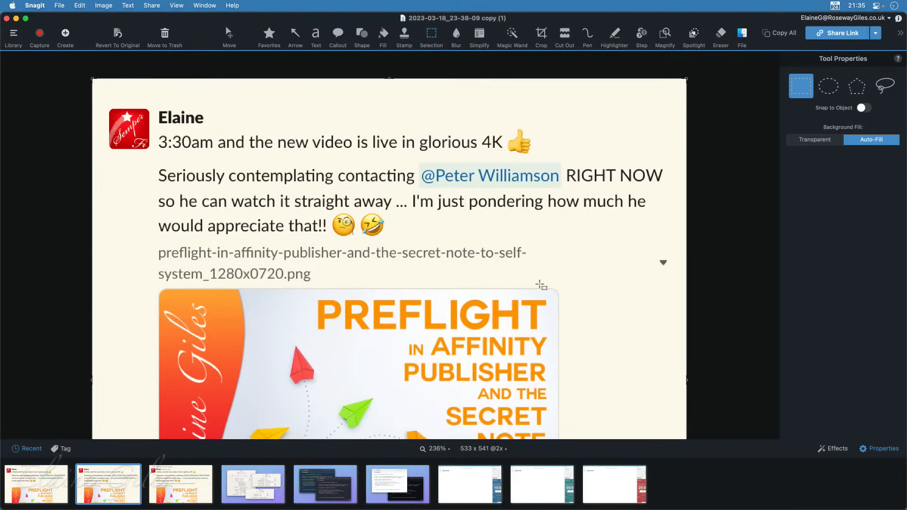
# Try removing the full-width strip containing the file name with a horizontal Cut Out, and undo it.
pyautogui.click(565, 36)
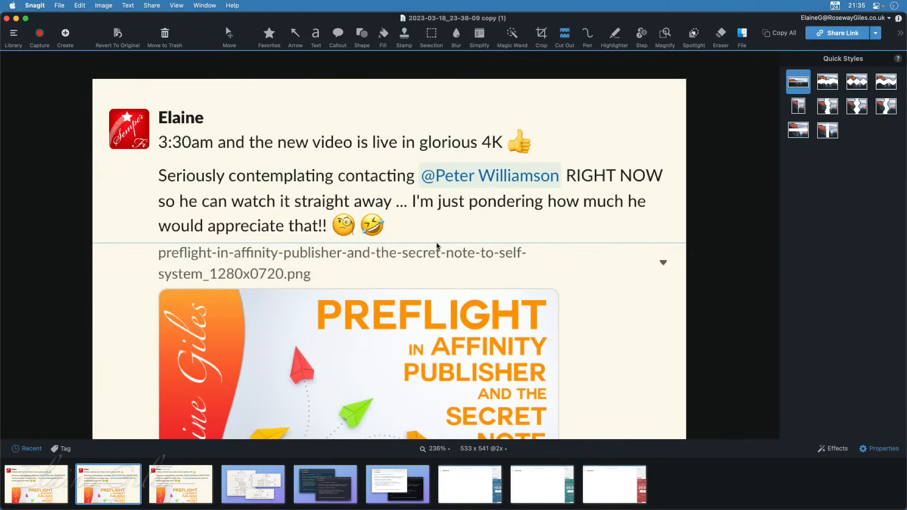
pyautogui.moveTo(436, 245); pyautogui.dragTo(431, 286)
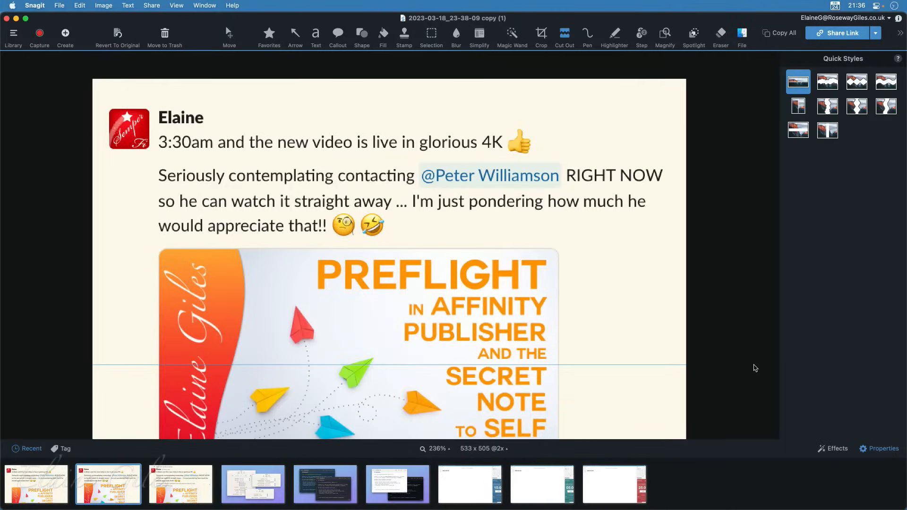
pyautogui.press('super+z')
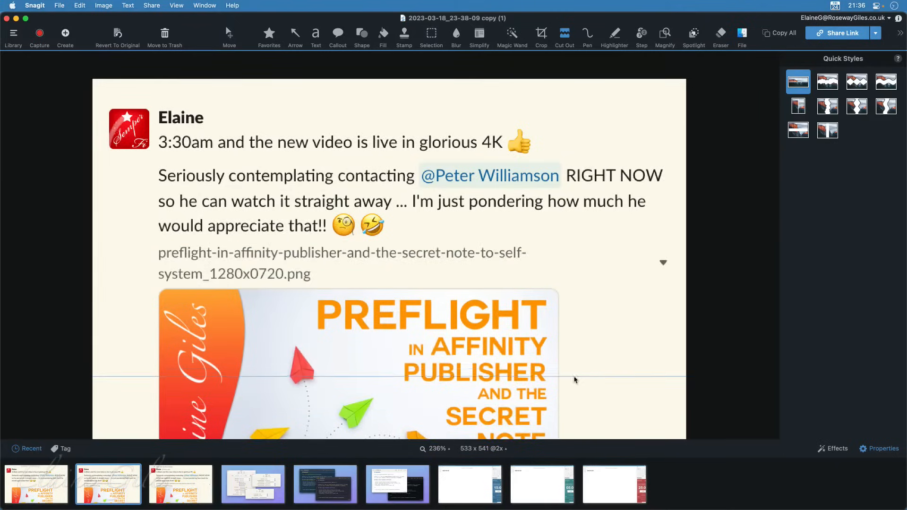
# Delete the file name and dropdown arrow above the image together in one auto-filled rectangular selection.
pyautogui.click(432, 34)
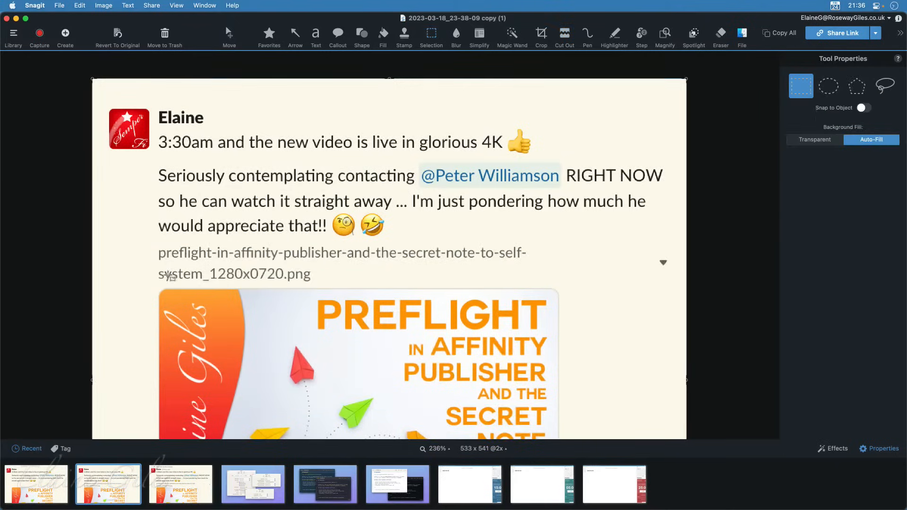
pyautogui.moveTo(142, 240); pyautogui.dragTo(680, 283)
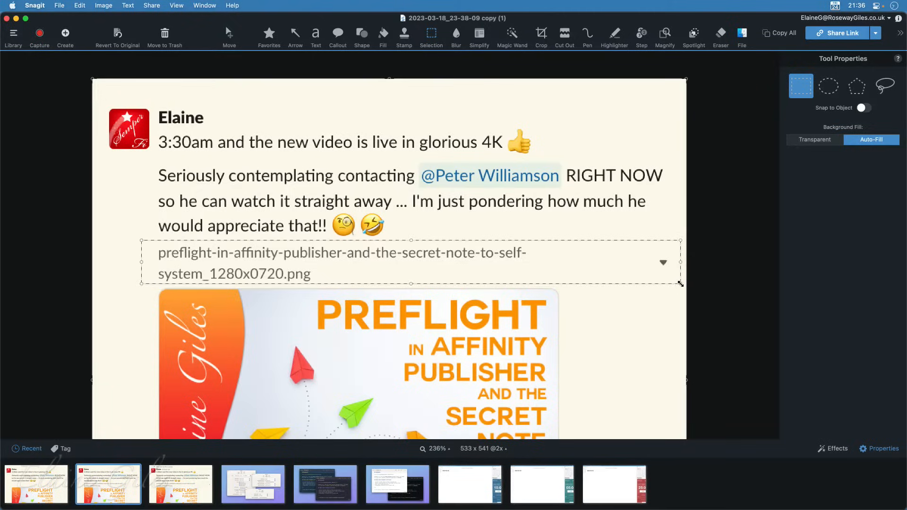
pyautogui.press('Delete')
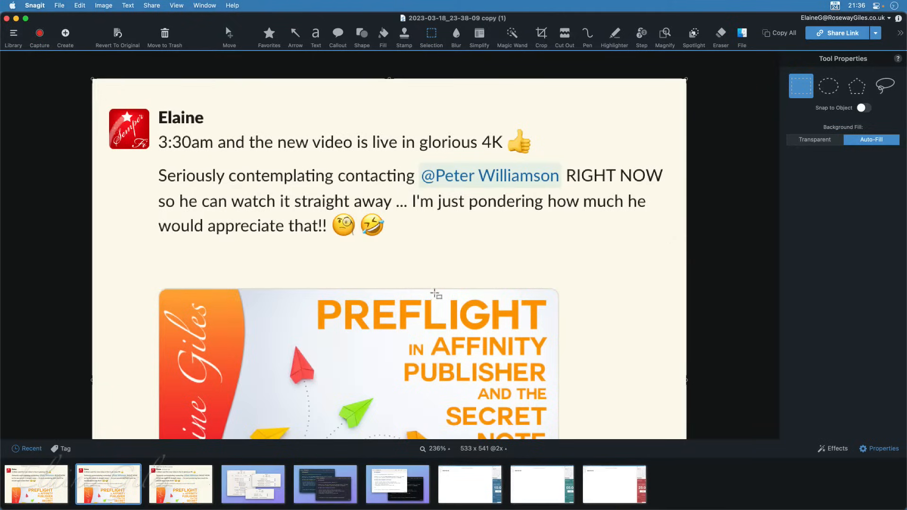
# Delete the "12 hours ago" timestamp beside the second commenter's name using the auto-filled selection.
pyautogui.scroll(-3, 433, 294)
pyautogui.scroll(-10, 436, 294)
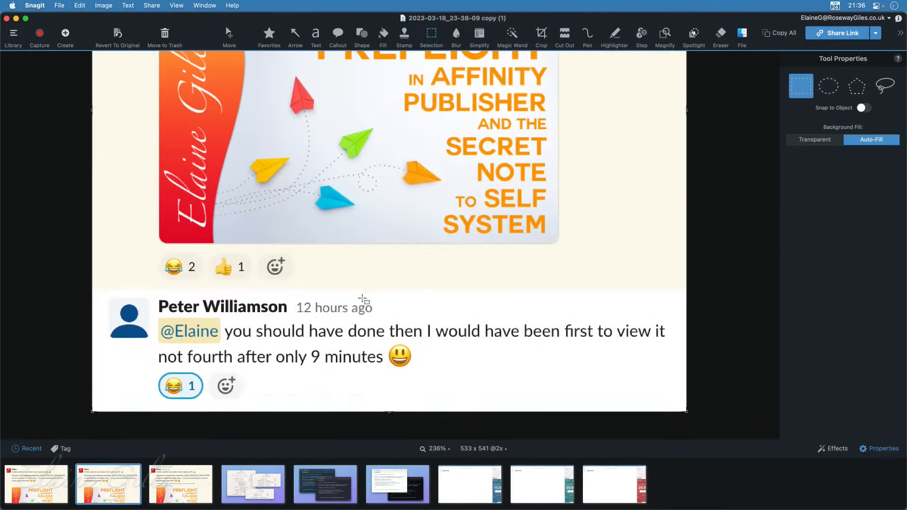
pyautogui.moveTo(295, 298); pyautogui.dragTo(387, 322)
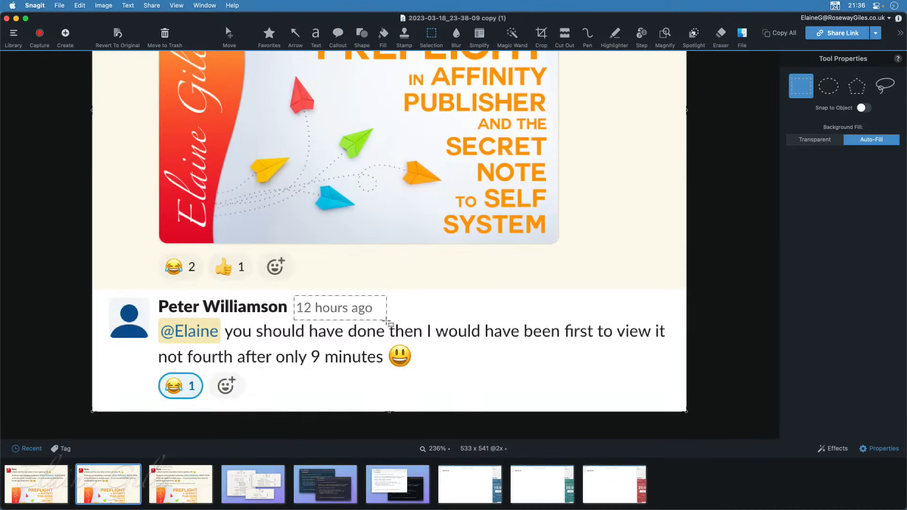
pyautogui.press('Delete')
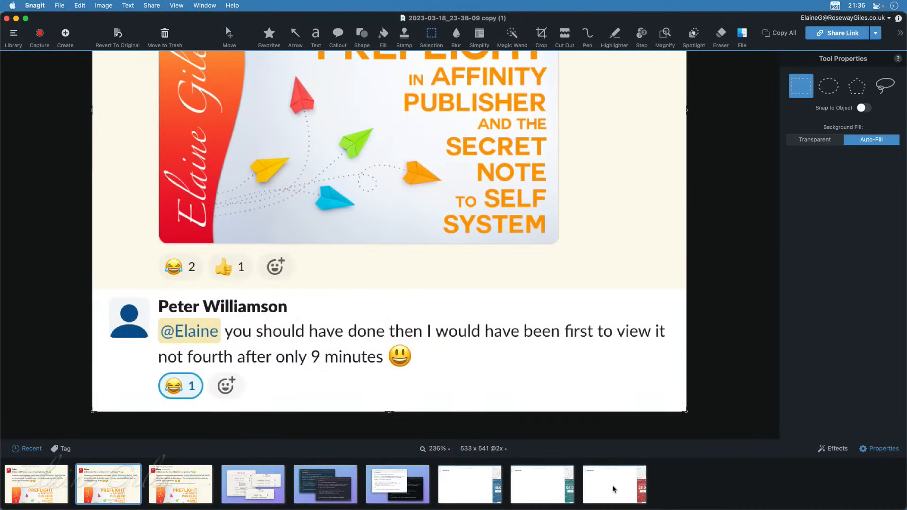
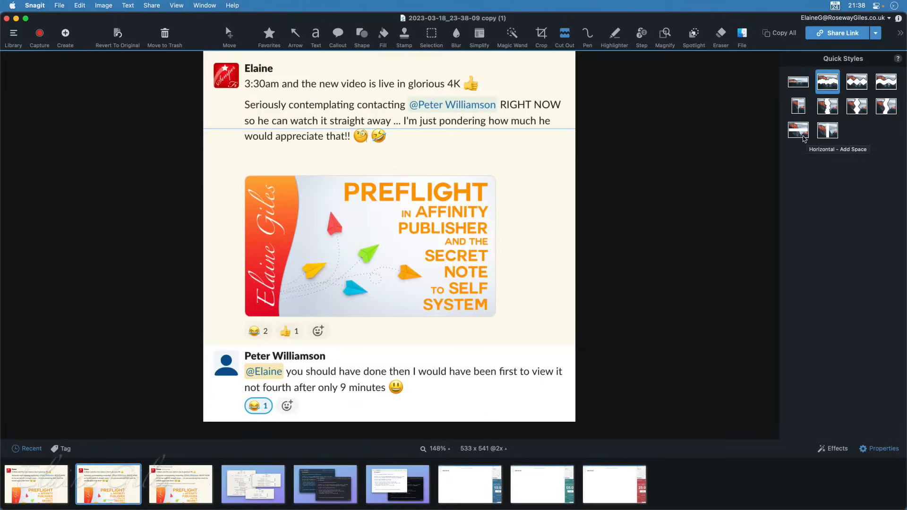
# Insert a horizontal gap of about 4 pixels between the two messages with the Cut Out style Horizontal - Add Space.
pyautogui.click(804, 137)
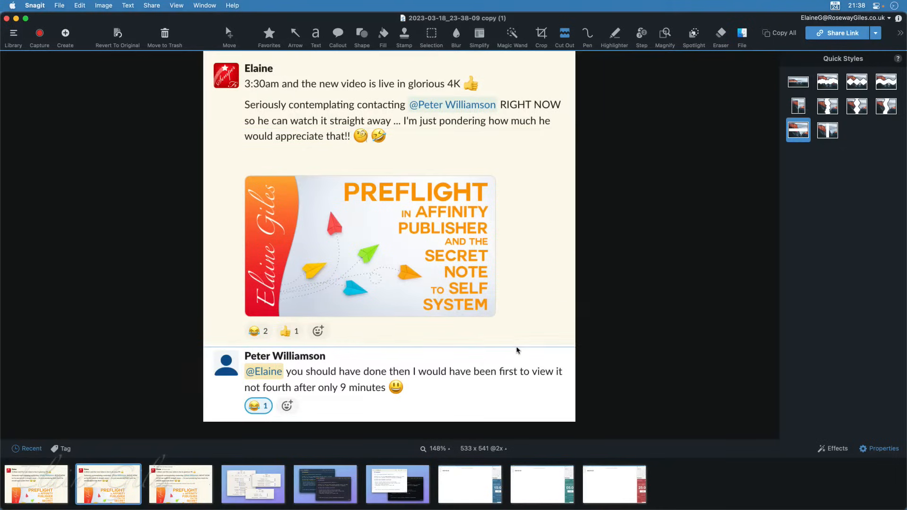
pyautogui.moveTo(517, 349); pyautogui.dragTo(518, 352)
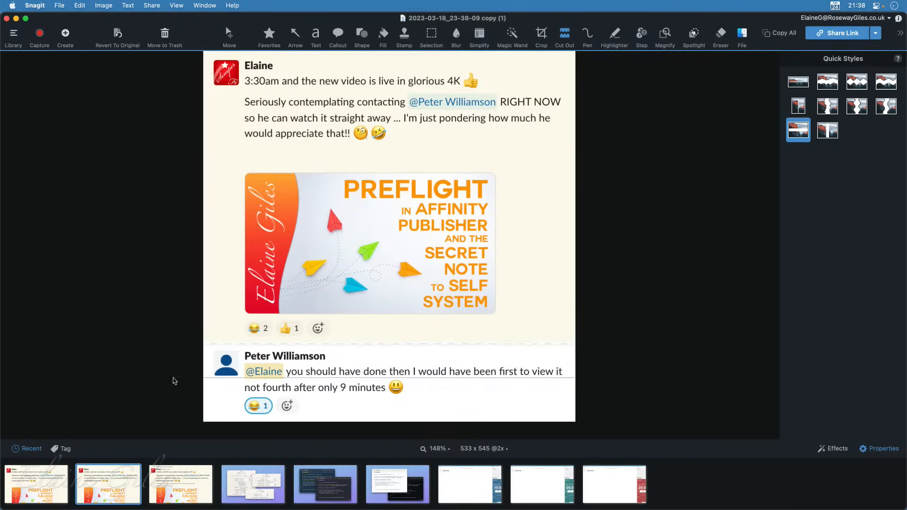
pyautogui.scroll(10, 177, 376)
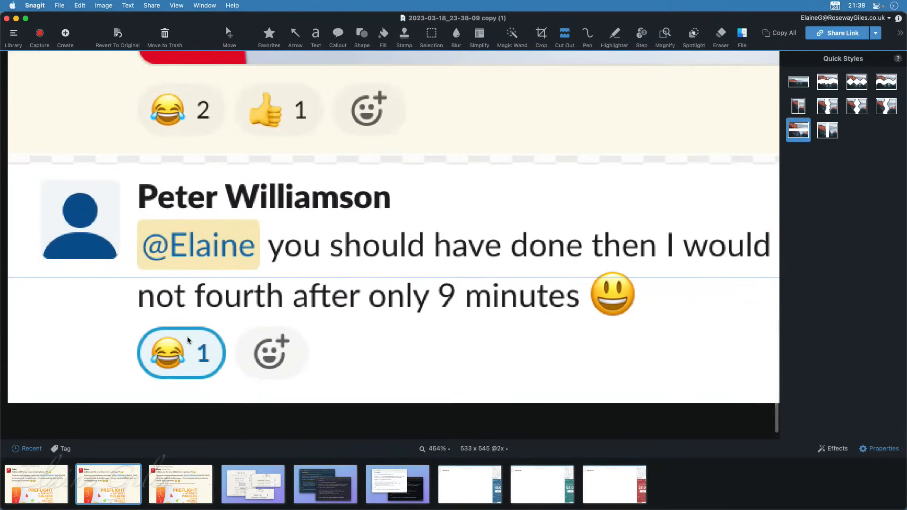
# Widen the gap between the two messages with two more horizontal Add Space cut outs of about 8 and 13 pixels.
pyautogui.scroll(-4, 188, 340)
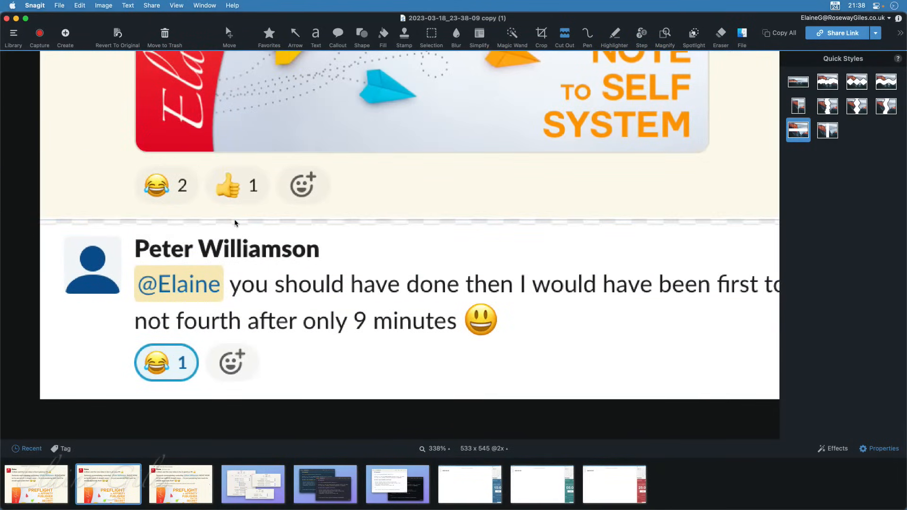
pyautogui.moveTo(235, 222); pyautogui.dragTo(234, 234)
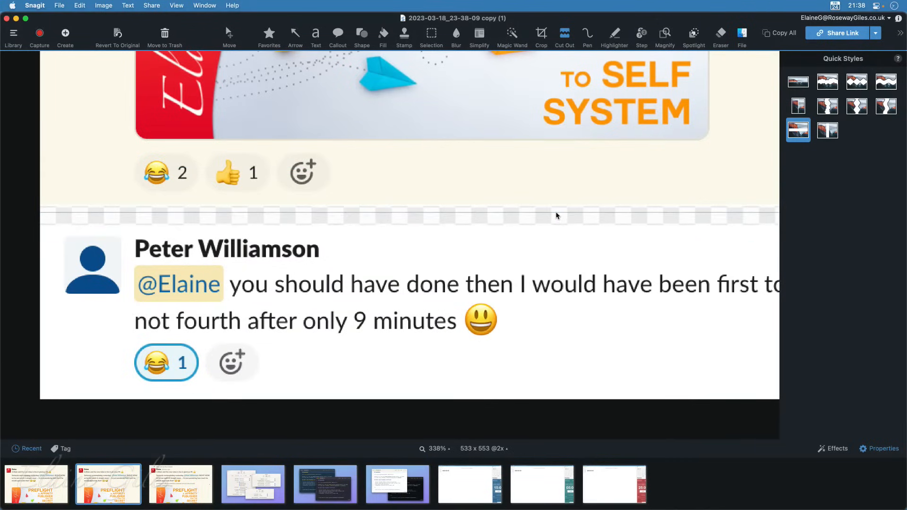
pyautogui.moveTo(556, 215); pyautogui.dragTo(555, 235)
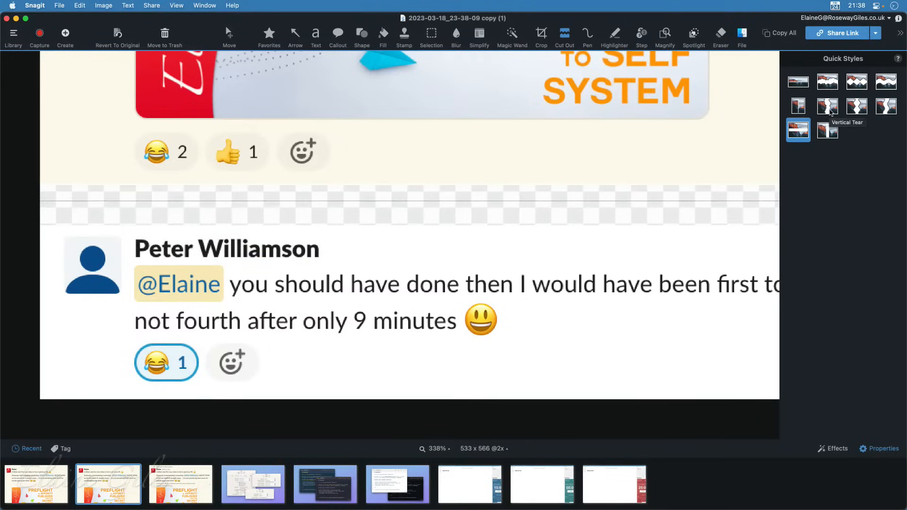
pyautogui.press('super+0')
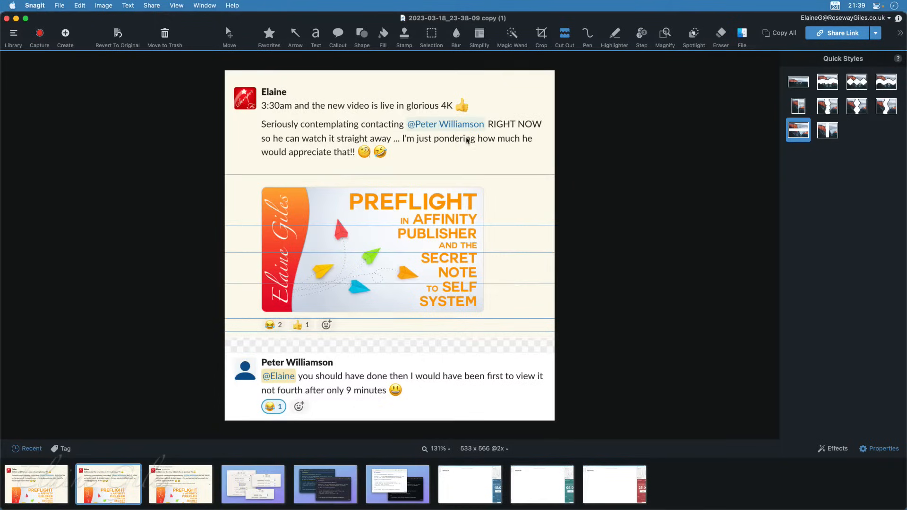
# Fill the transparent gap between the messages with white sampled from the lower message's background.
pyautogui.click(383, 36)
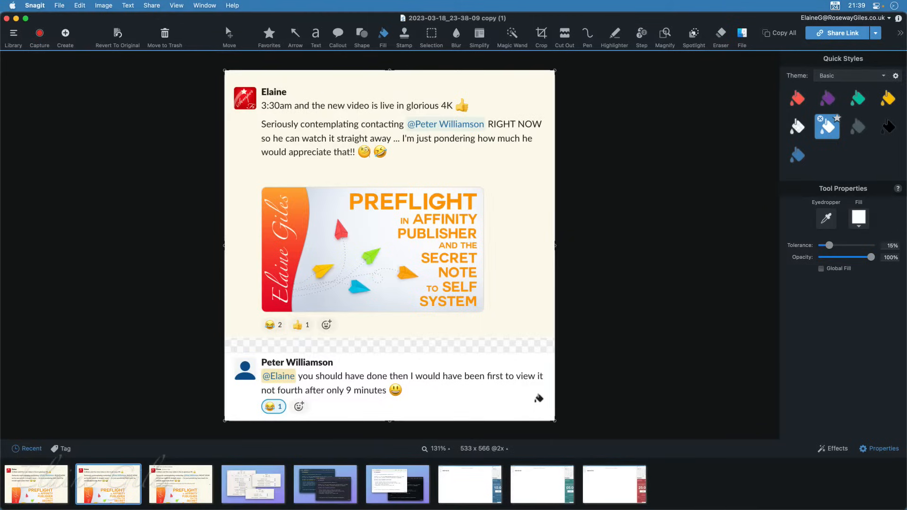
pyautogui.click(827, 218)
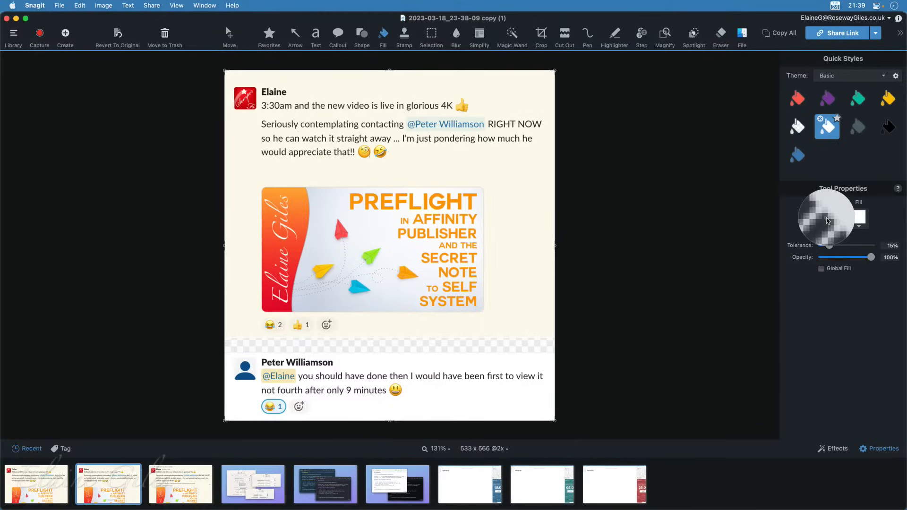
pyautogui.click(514, 358)
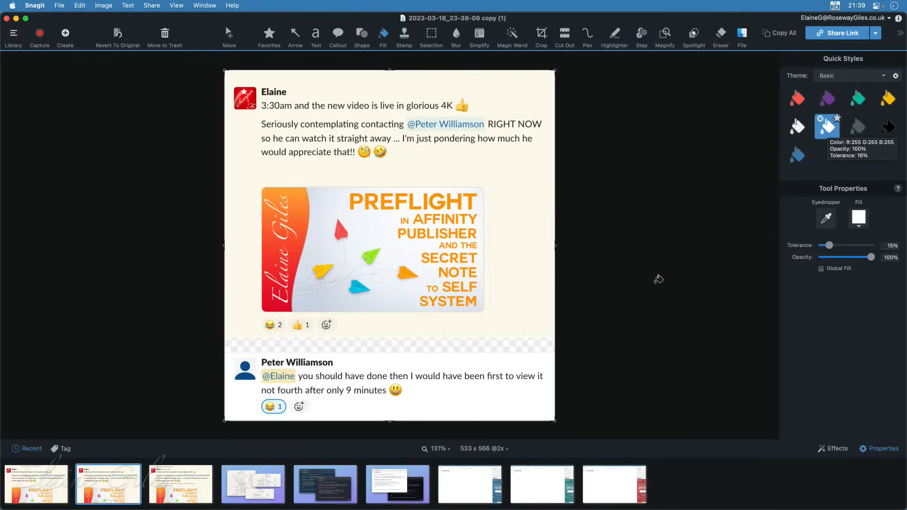
pyautogui.click(520, 343)
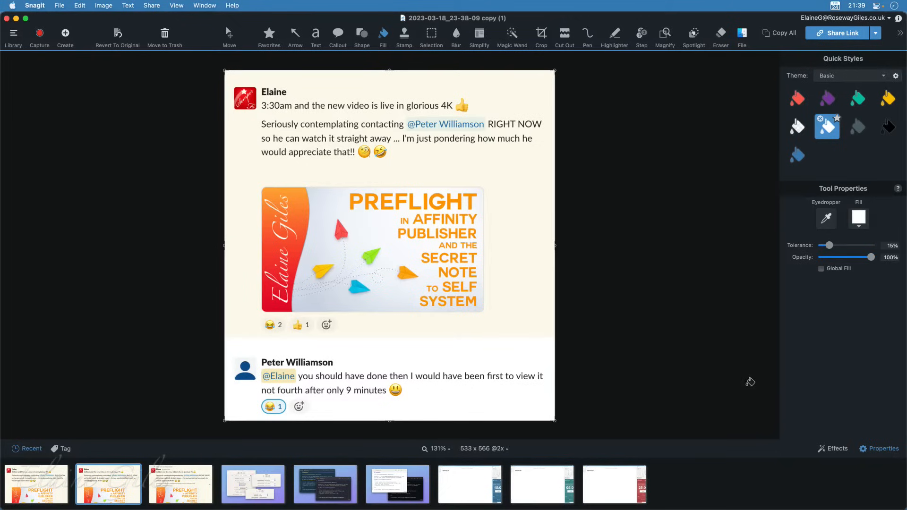
# Compare the edited copy with the original capture, and return to the copy with the Cut Out tool active.
pyautogui.click(175, 489)
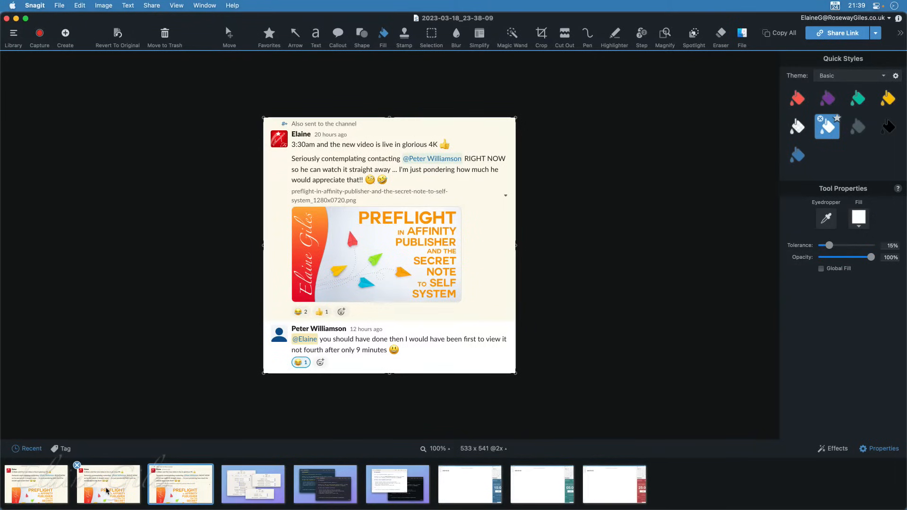
pyautogui.click(107, 491)
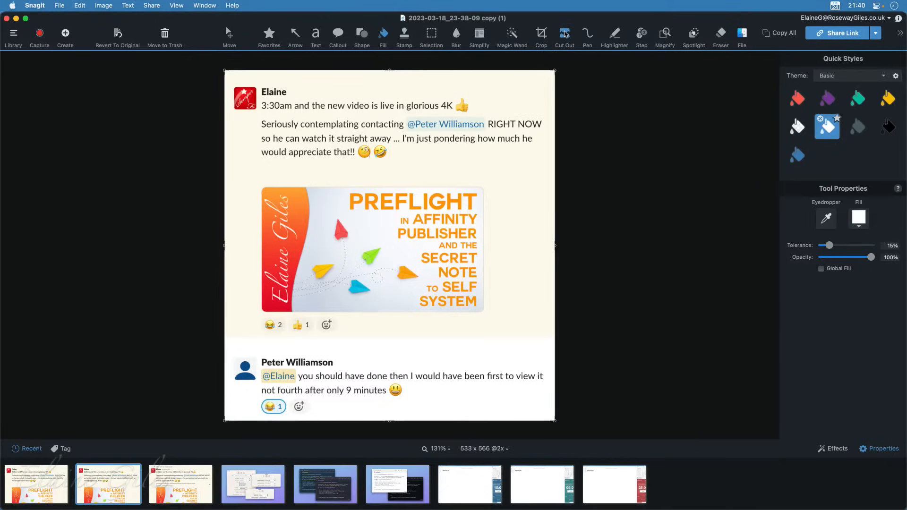
pyautogui.click(565, 33)
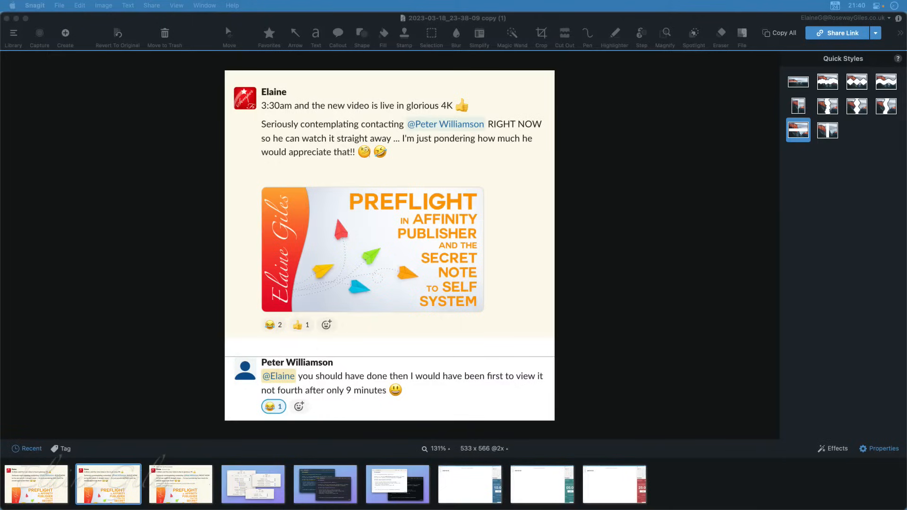
# Bring in the Vivaldi window with the mufc fulham search, hide its tab sidebar, and open the Man United vs Fulham match details.
pyautogui.moveTo(898, 509); pyautogui.dragTo(290, 25)
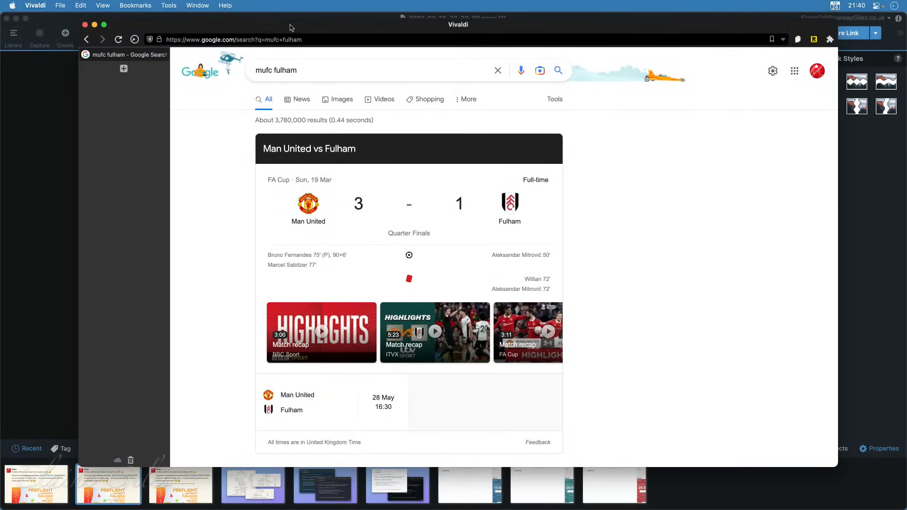
pyautogui.press('super+F10')
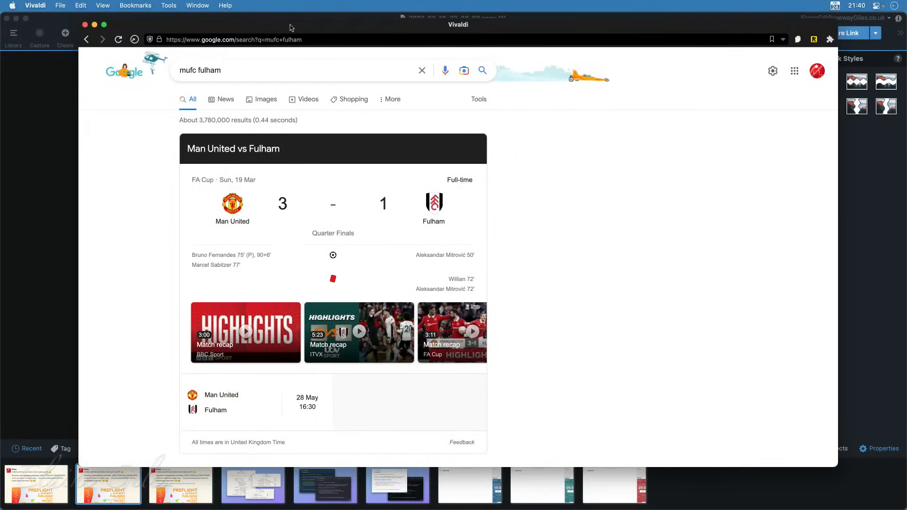
pyautogui.click(329, 149)
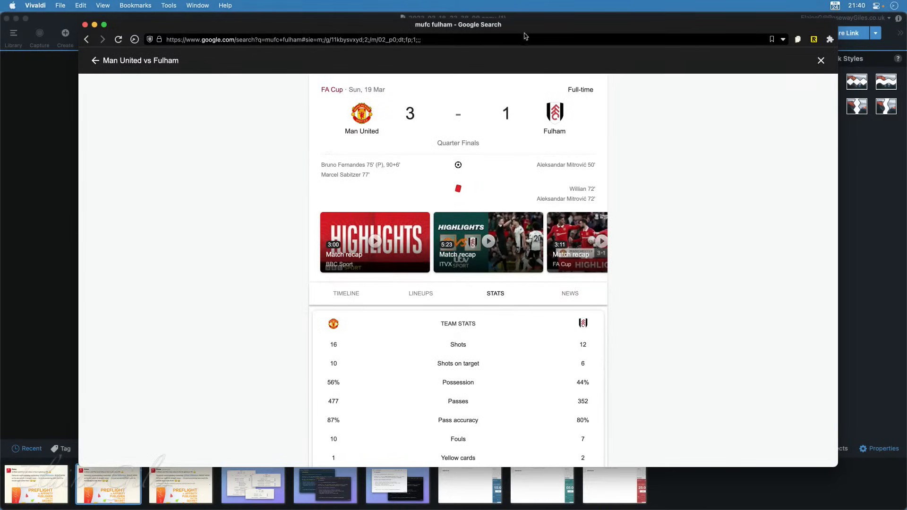
# Resize the browser window to a centred half-screen width, move it off this screen, and capture it in Snagit.
pyautogui.moveTo(523, 29); pyautogui.dragTo(506, 23)
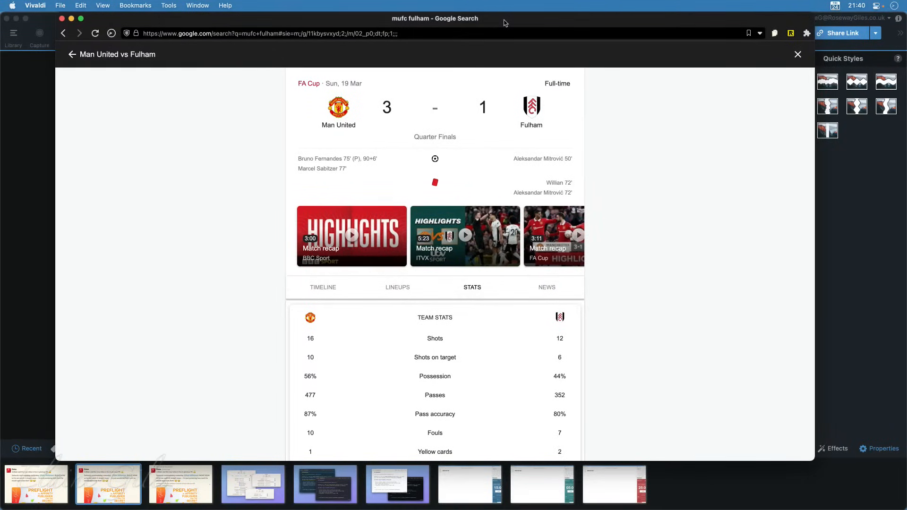
pyautogui.doubleClick(504, 22)
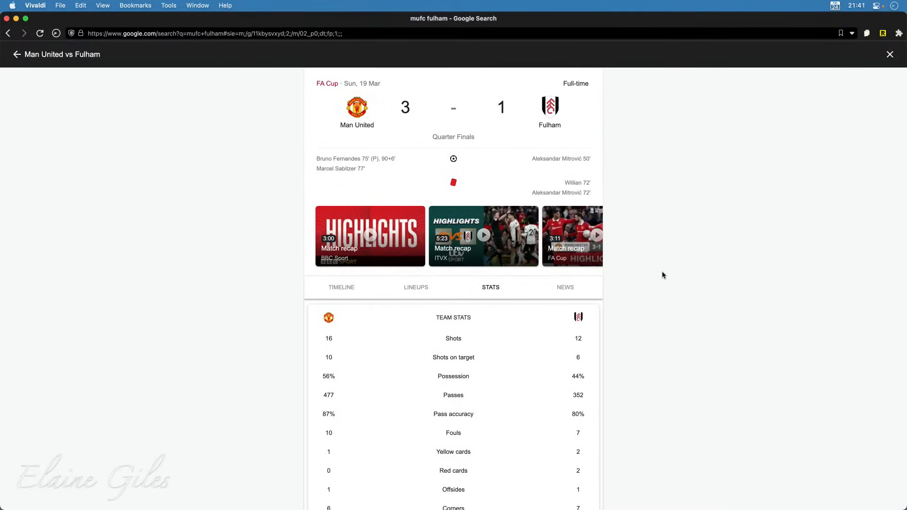
pyautogui.hotkey('ctrl', 'alt', 'c')
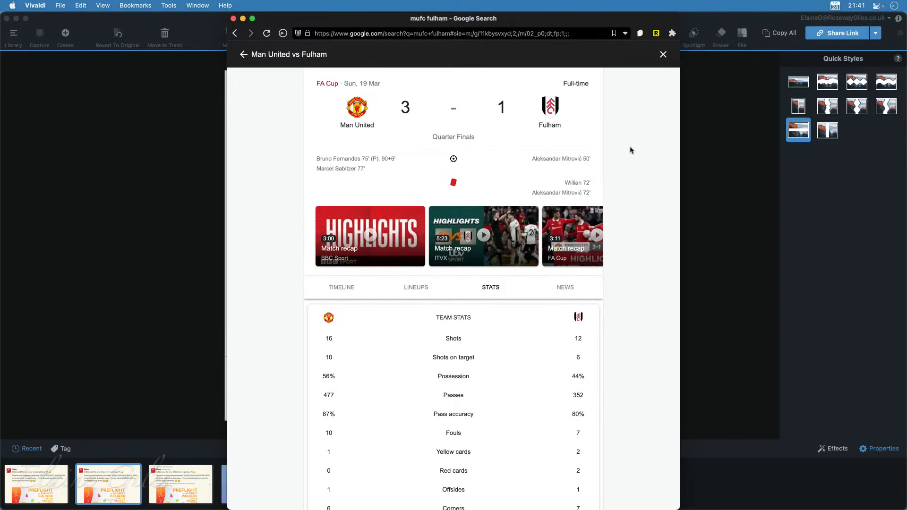
pyautogui.moveTo(514, 22); pyautogui.dragTo(906, 120)
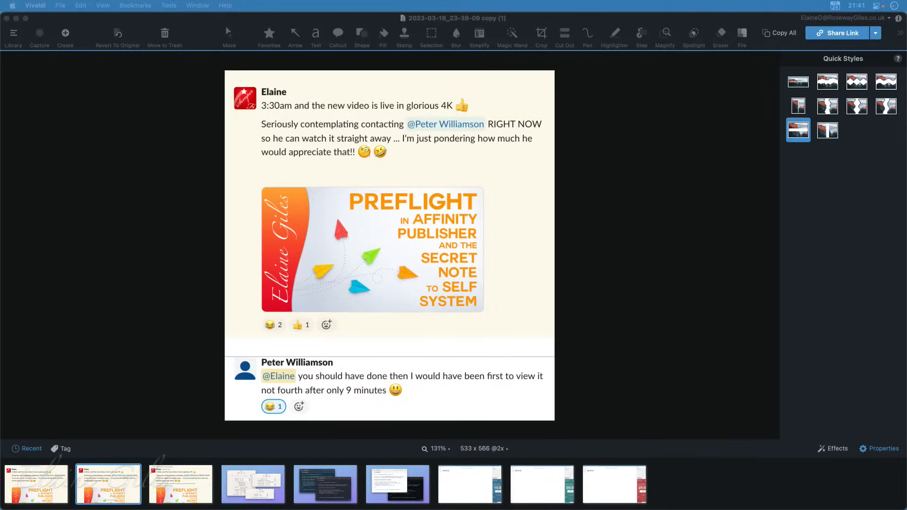
pyautogui.press('alt+super+h')
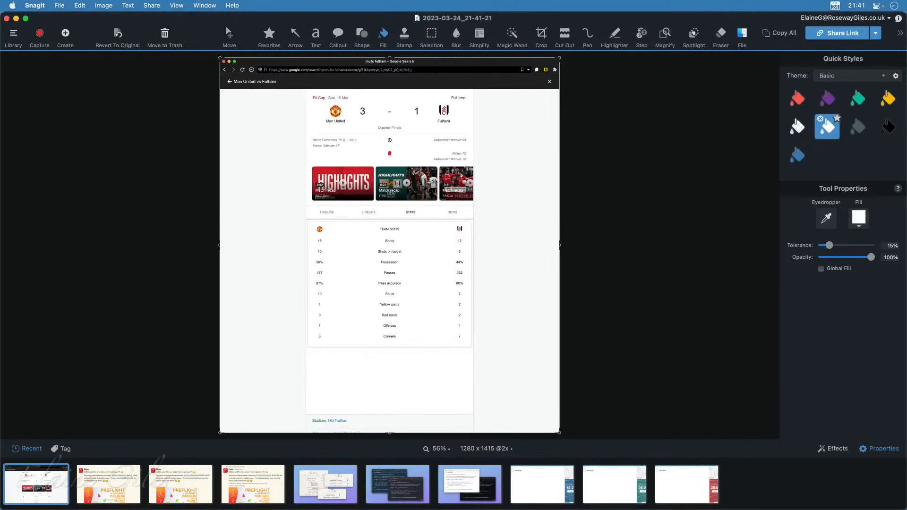
# Duplicate the match stats capture and crop the browser bars and match title bar off the copy, leaving 1280 x 1303.
pyautogui.rightClick(34, 492)
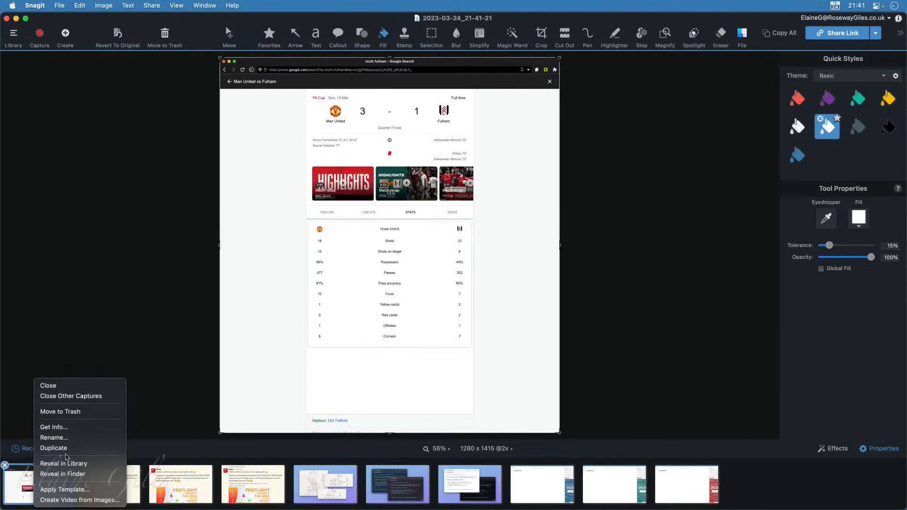
pyautogui.click(77, 449)
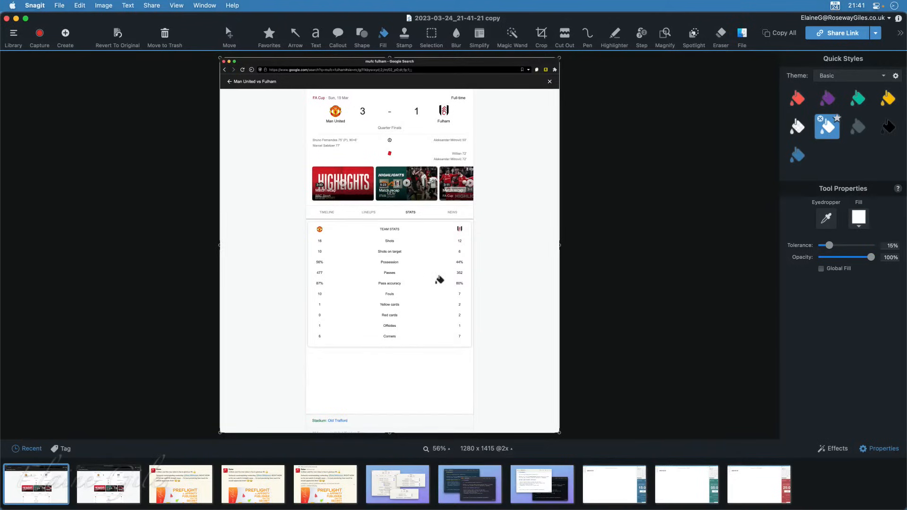
pyautogui.click(542, 33)
pyautogui.moveTo(390, 58); pyautogui.dragTo(388, 88)
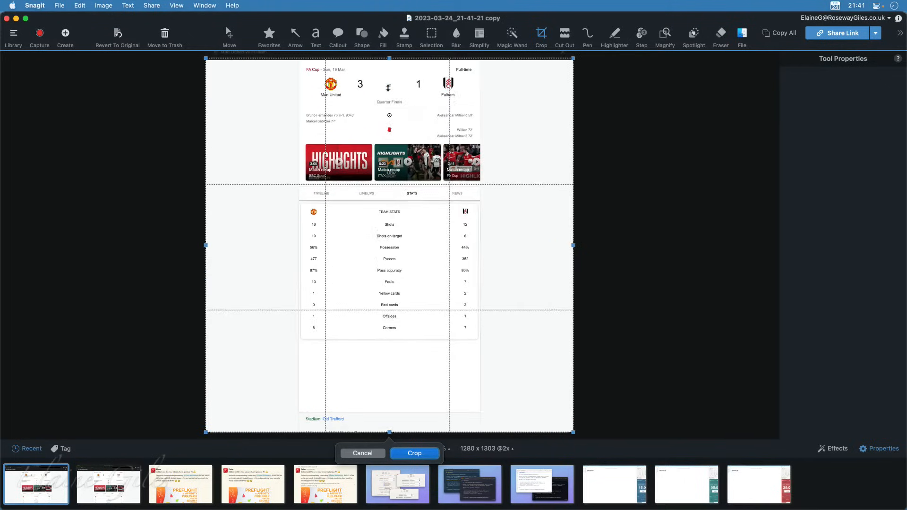
pyautogui.click(421, 455)
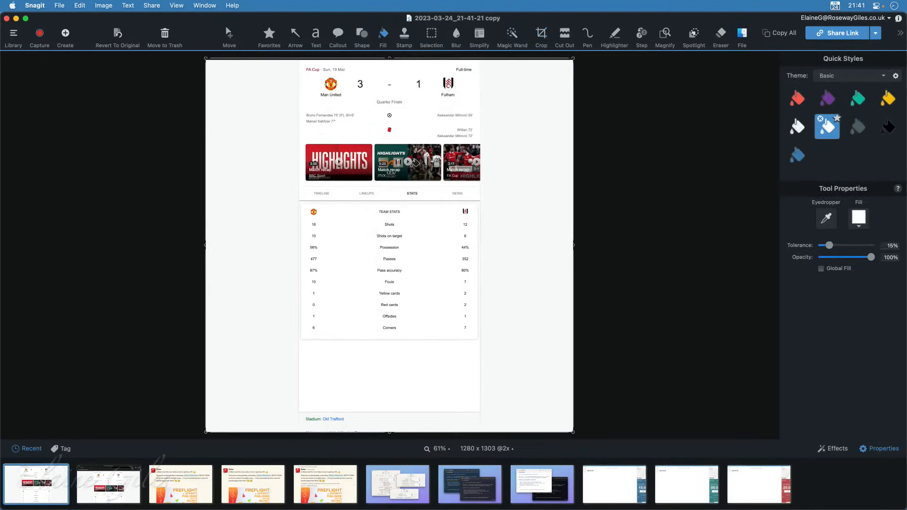
# Delete the "Sun, 19 Mar" date beside FA Cup using an auto-filled rectangular selection.
pyautogui.click(431, 34)
pyautogui.scroll(5, 324, 67)
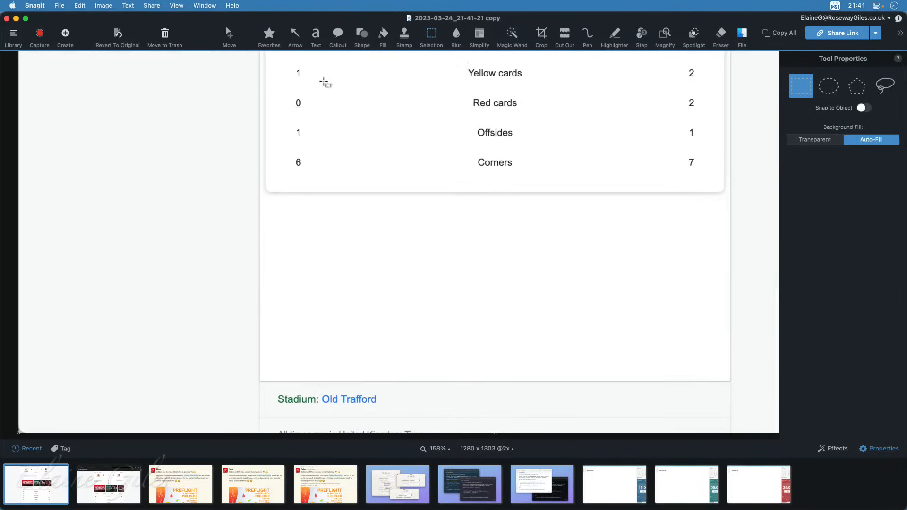
pyautogui.scroll(10, 324, 82)
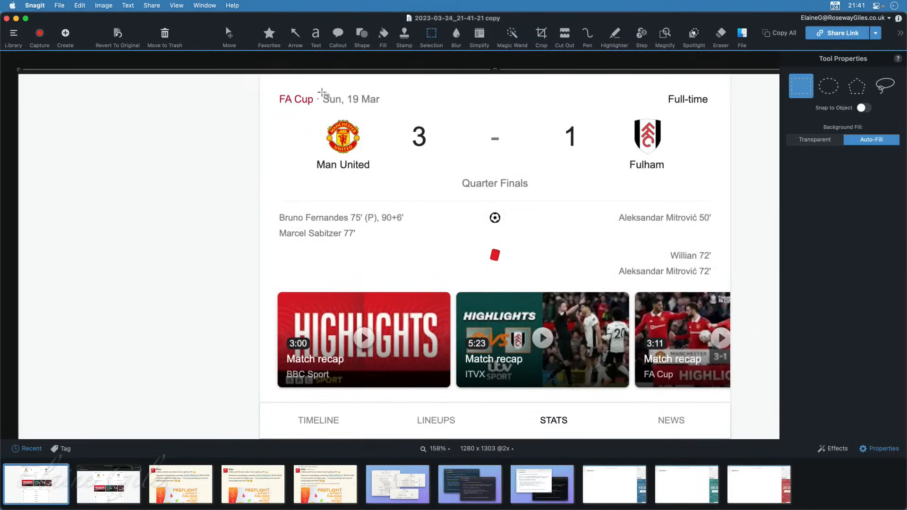
pyautogui.moveTo(316, 91); pyautogui.dragTo(397, 111)
pyautogui.press('Delete')
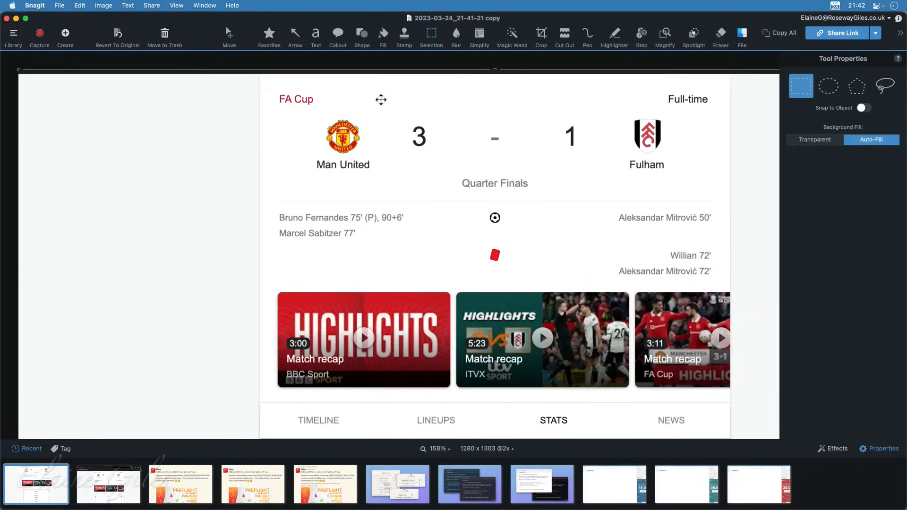
pyautogui.press('super+0')
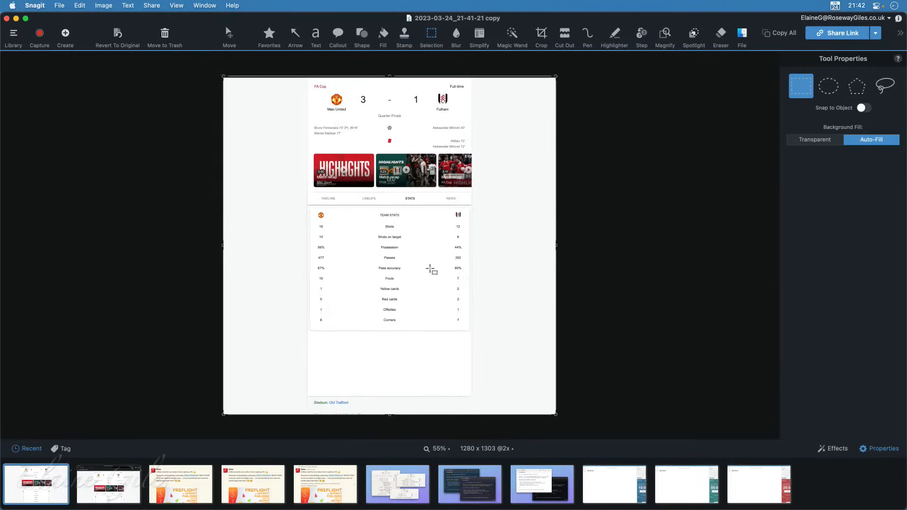
# Remove the full-width strip with the highlight videos and the Timeline-to-News row, about 211 px high, with a plain horizontal Cut Out.
pyautogui.click(570, 36)
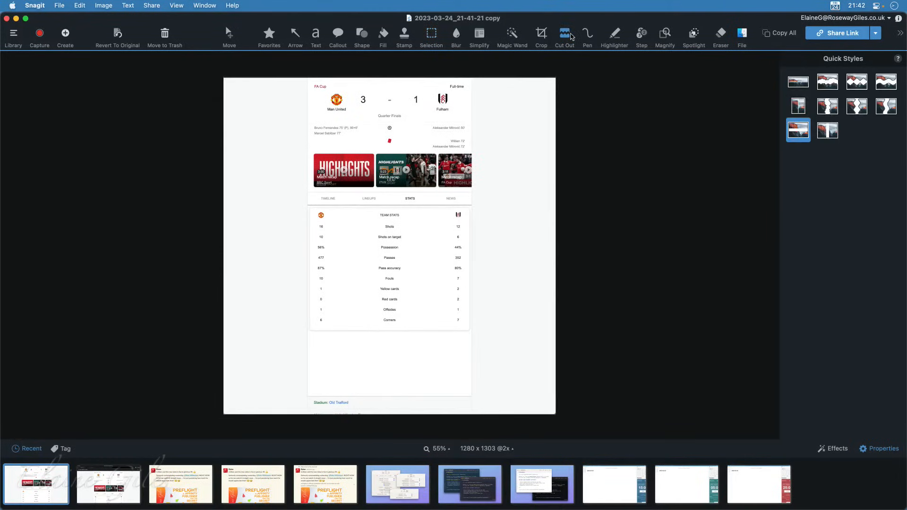
pyautogui.click(792, 85)
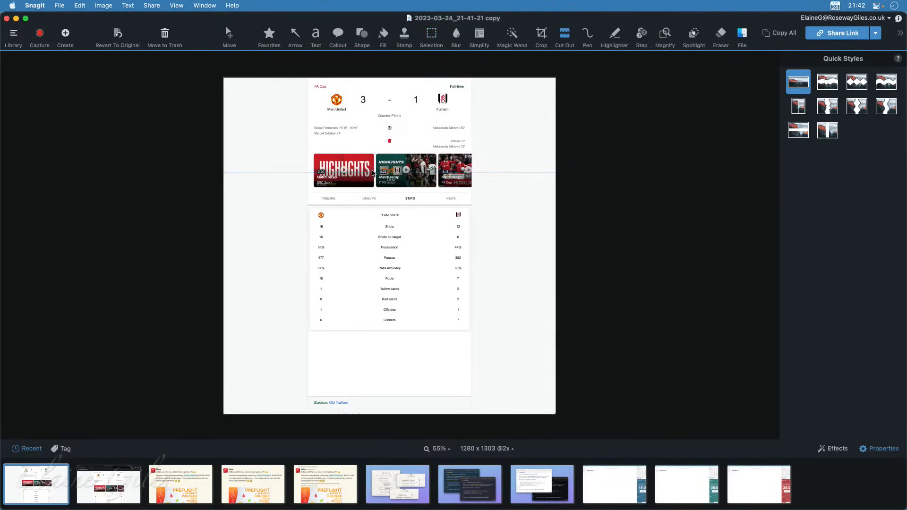
pyautogui.scroll(3, 372, 173)
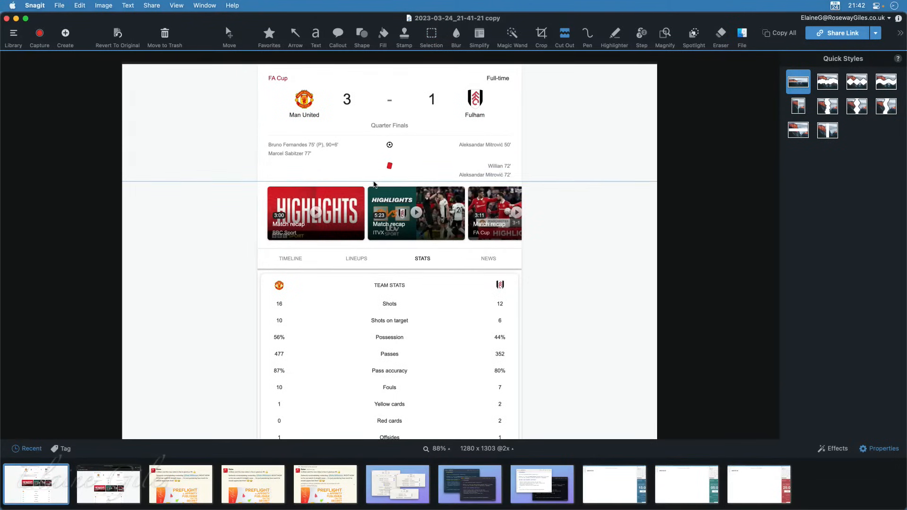
pyautogui.moveTo(373, 182); pyautogui.dragTo(373, 274)
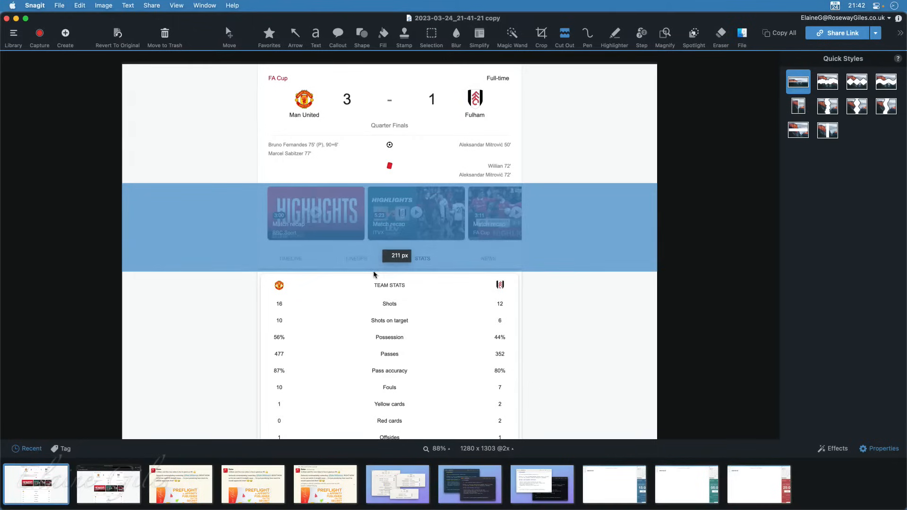
pyautogui.moveTo(374, 274); pyautogui.dragTo(374, 272)
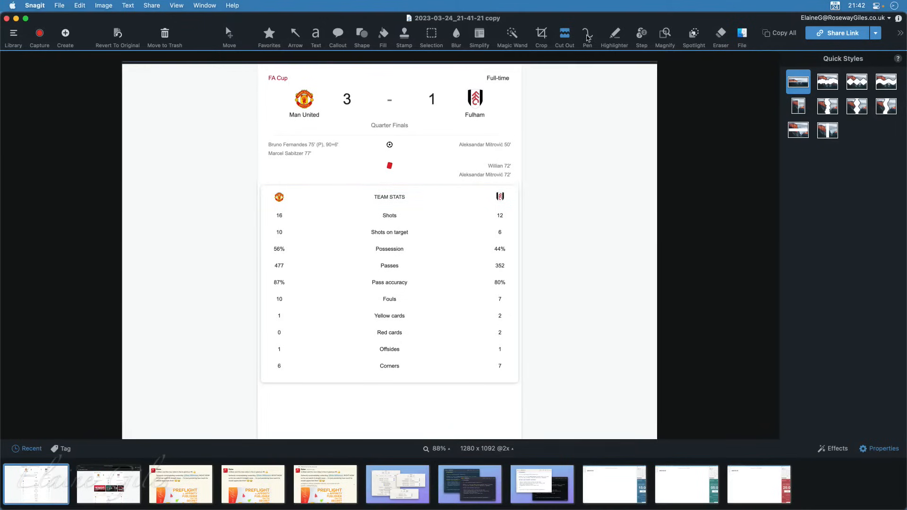
# Crop the thin strip below the Stadium line off the image, reducing it to 1280 x 1074.
pyautogui.click(542, 35)
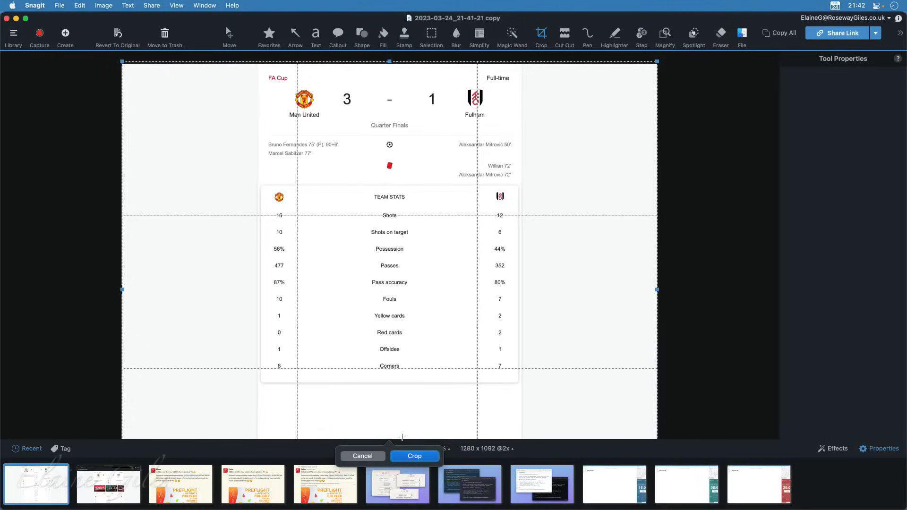
pyautogui.scroll(-3, 406, 400)
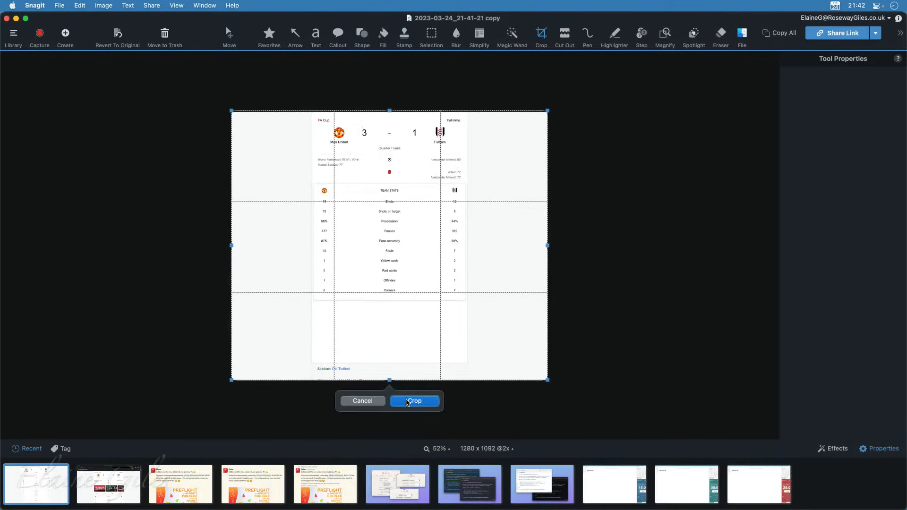
pyautogui.moveTo(389, 380)
pyautogui.mouseDown()
pyautogui.moveTo(401, 287)
pyautogui.moveTo(405, 376)
pyautogui.mouseUp()
pyautogui.click(418, 398)
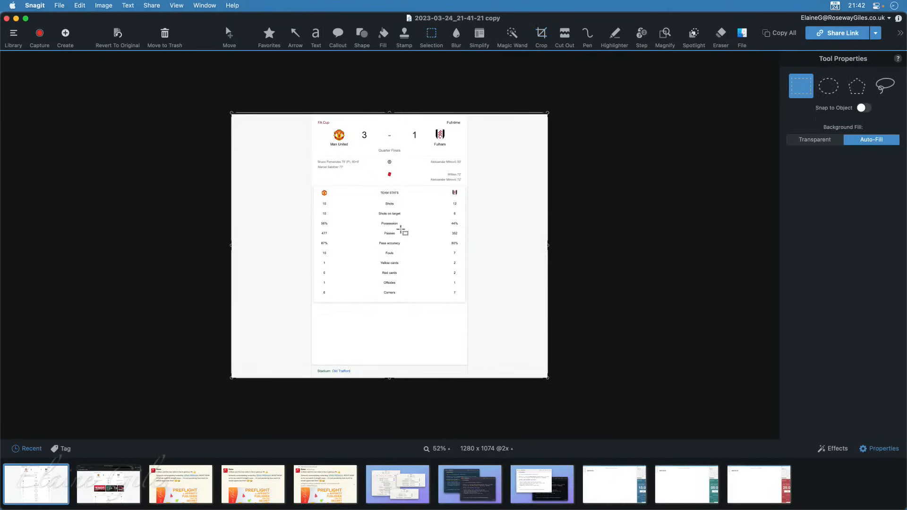
# Tighten the gaps above and below the Quarter Finals line with thin plain horizontal Cut Outs, reducing the image to 1280 x 1066.
pyautogui.scroll(3, 401, 230)
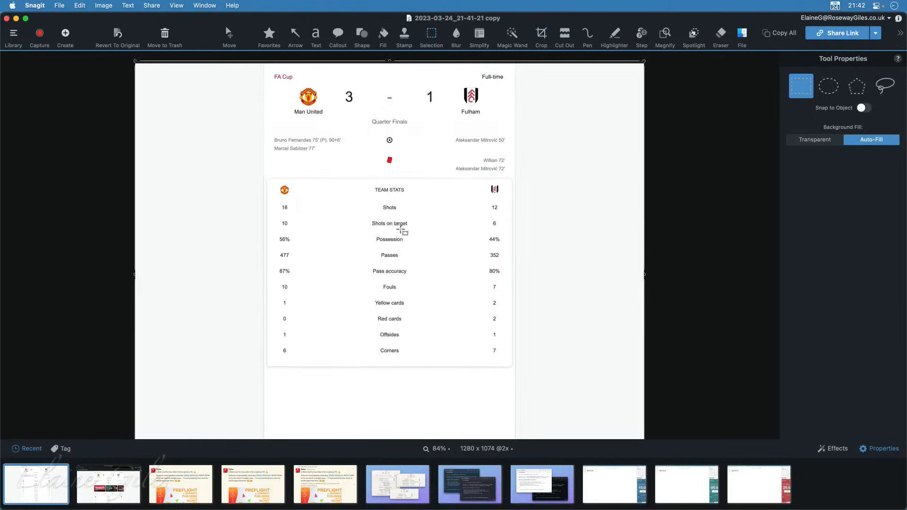
pyautogui.scroll(3, 400, 229)
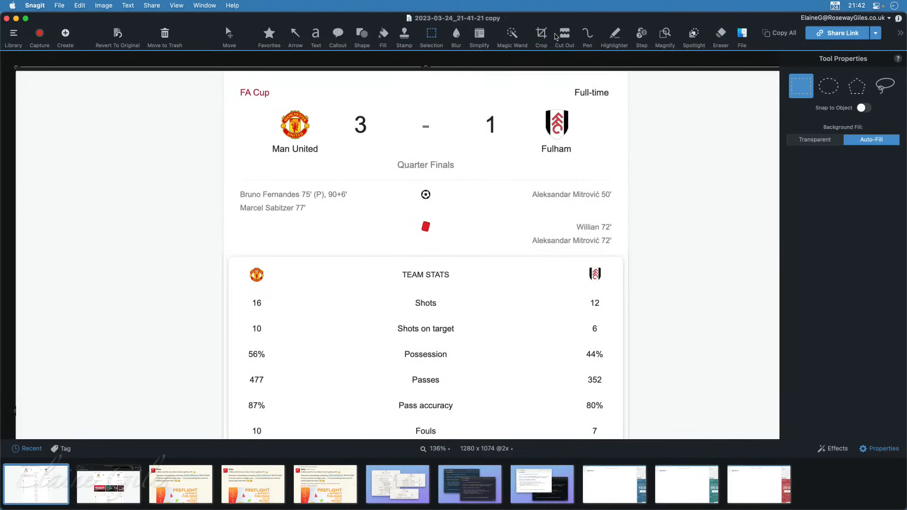
pyautogui.click(569, 40)
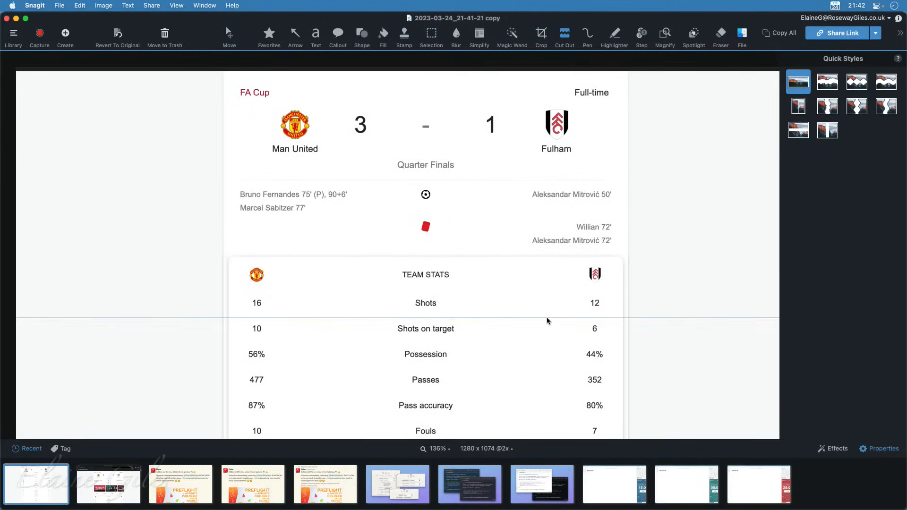
pyautogui.scroll(-2, 547, 320)
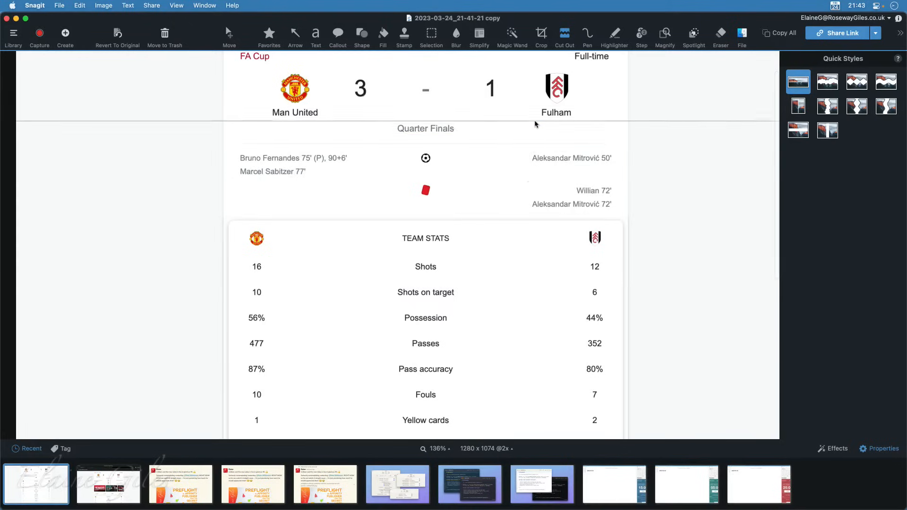
pyautogui.moveTo(536, 121); pyautogui.dragTo(534, 142)
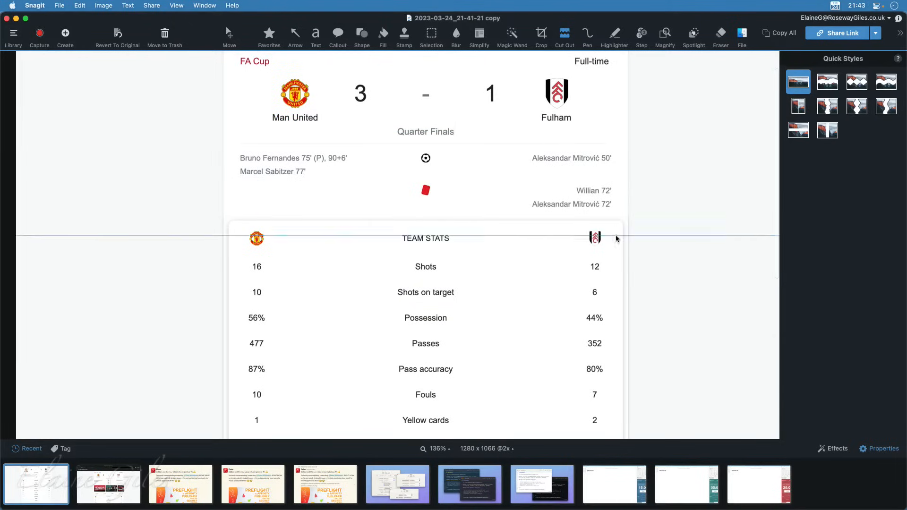
# Close up the spacing between the Team Stats rows from Shots to Corners with thin horizontal Cut Outs, reducing the image to 1280 x 1021.
pyautogui.scroll(-5, 637, 253)
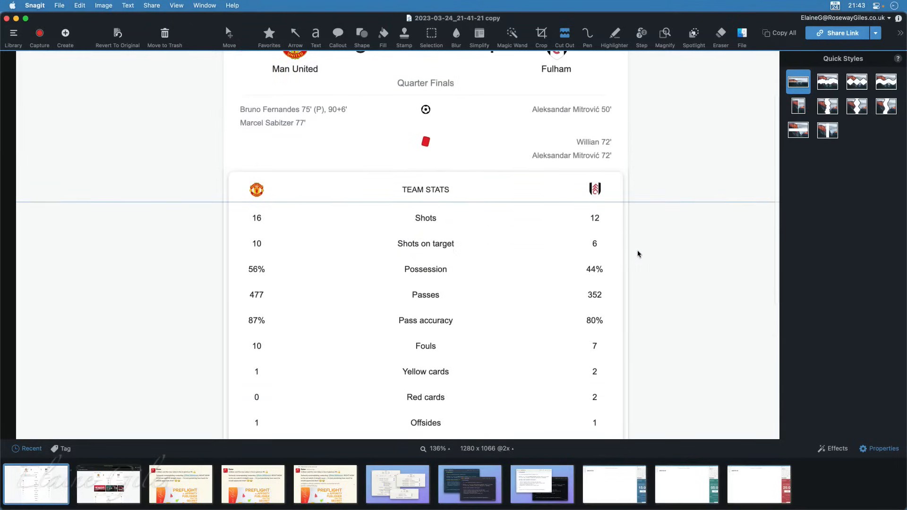
pyautogui.scroll(-1, 637, 254)
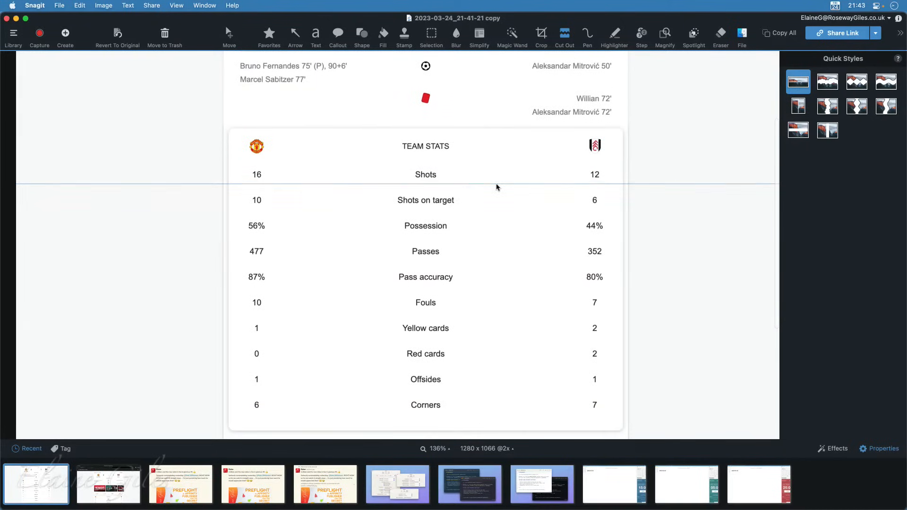
pyautogui.moveTo(497, 186); pyautogui.dragTo(478, 395)
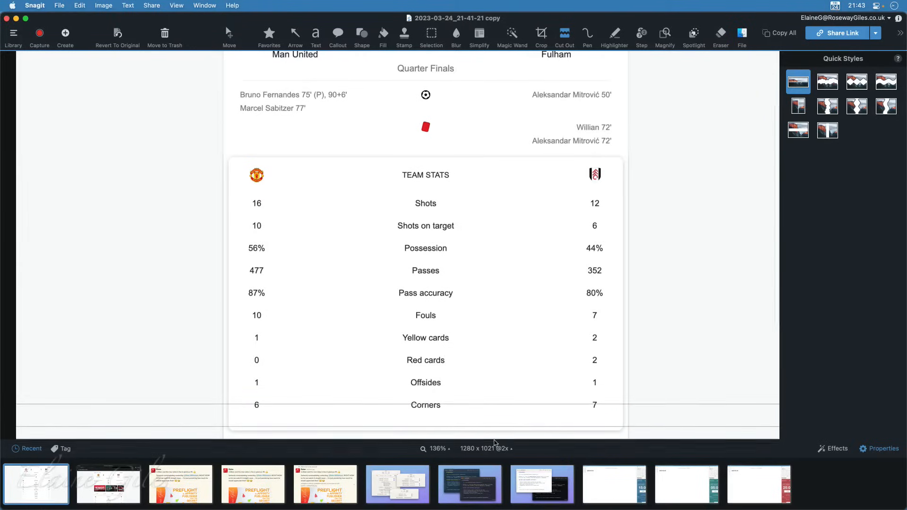
# Crop off the empty area and Stadium line below the Team Stats table, reducing the image to 1280 x 720.
pyautogui.scroll(-5, 444, 356)
pyautogui.scroll(2, 444, 356)
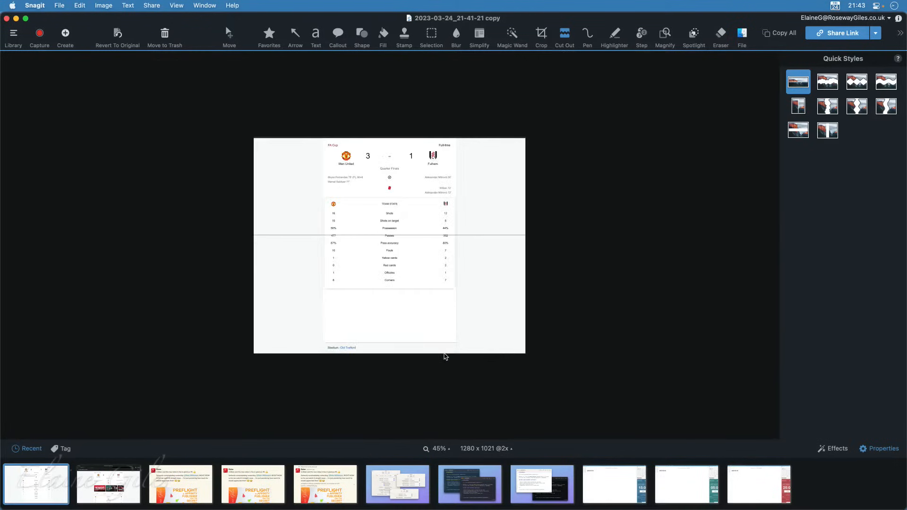
pyautogui.click(541, 33)
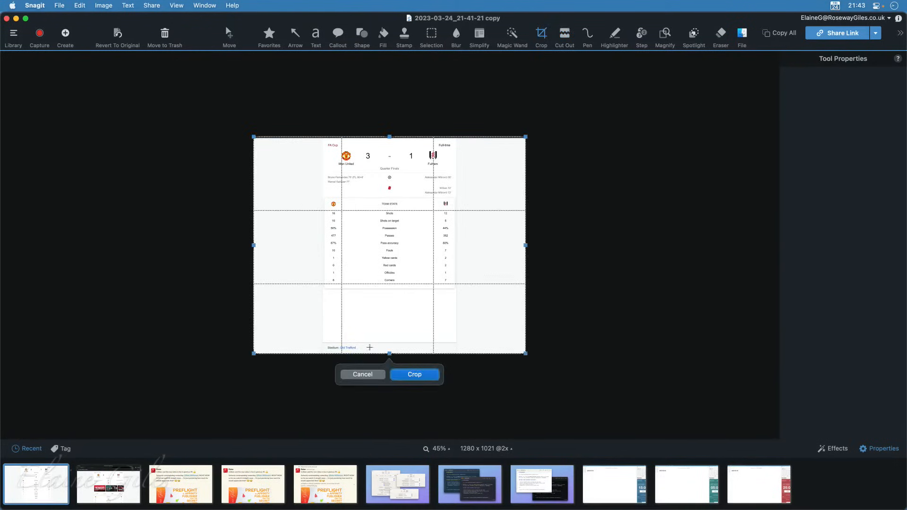
pyautogui.moveTo(389, 354); pyautogui.dragTo(406, 290)
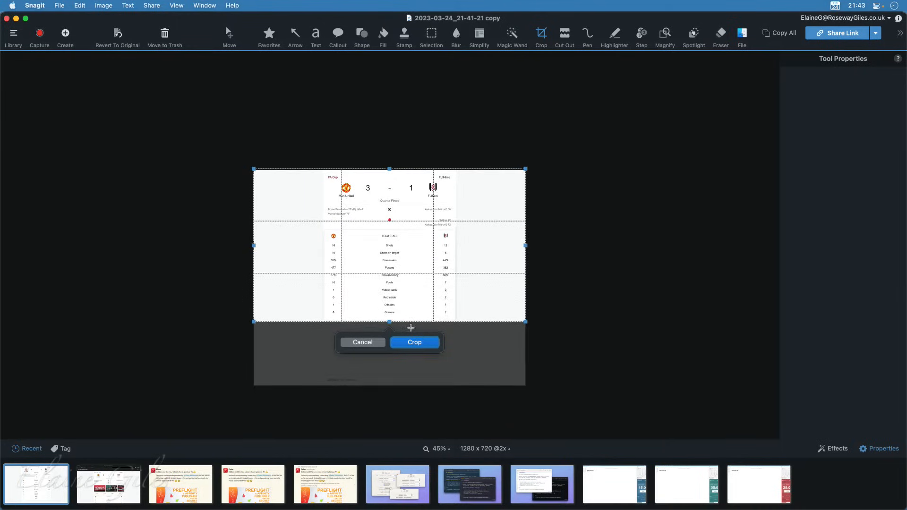
pyautogui.click(415, 342)
pyautogui.scroll(3, 377, 284)
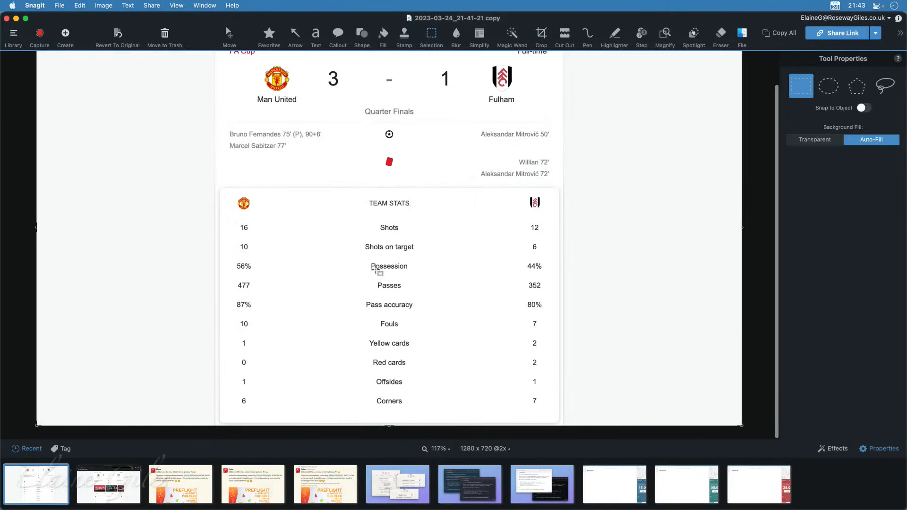
pyautogui.scroll(-1, 376, 271)
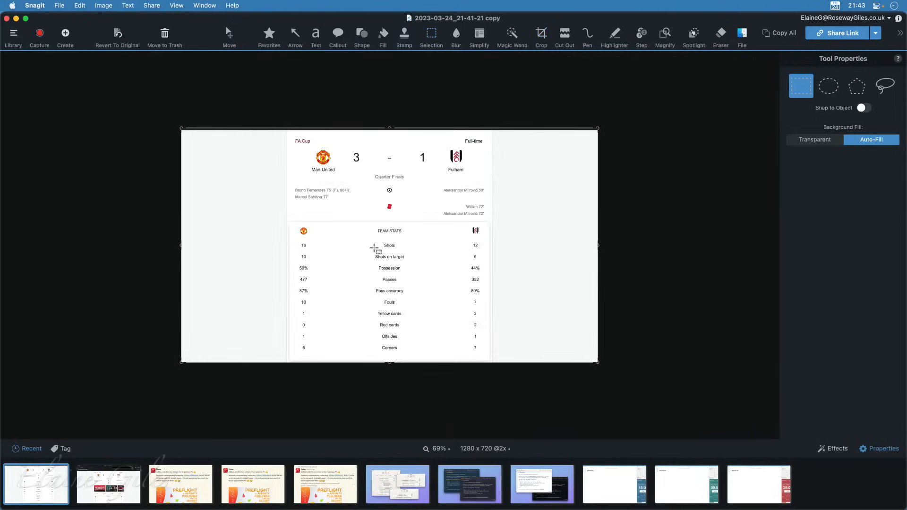
pyautogui.scroll(2, 372, 237)
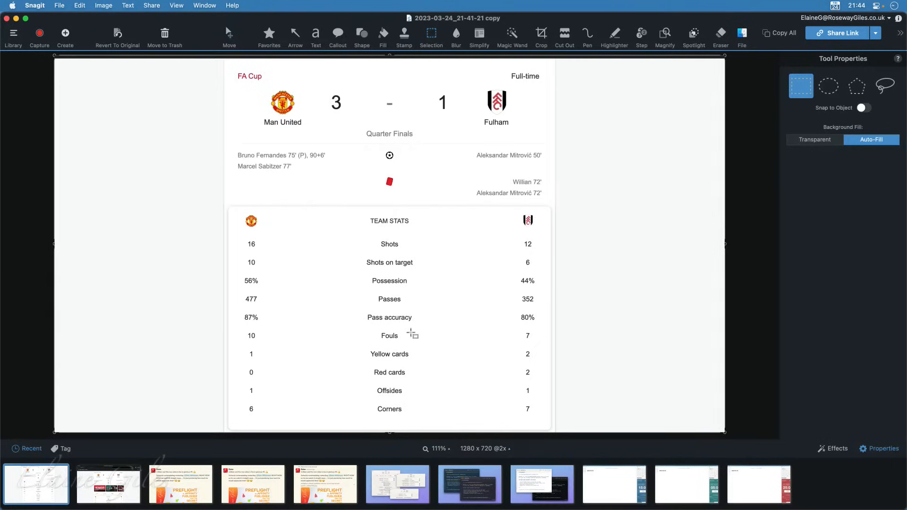
# Review the edited chat thread capture and return to the cropped match stats copy.
pyautogui.click(253, 495)
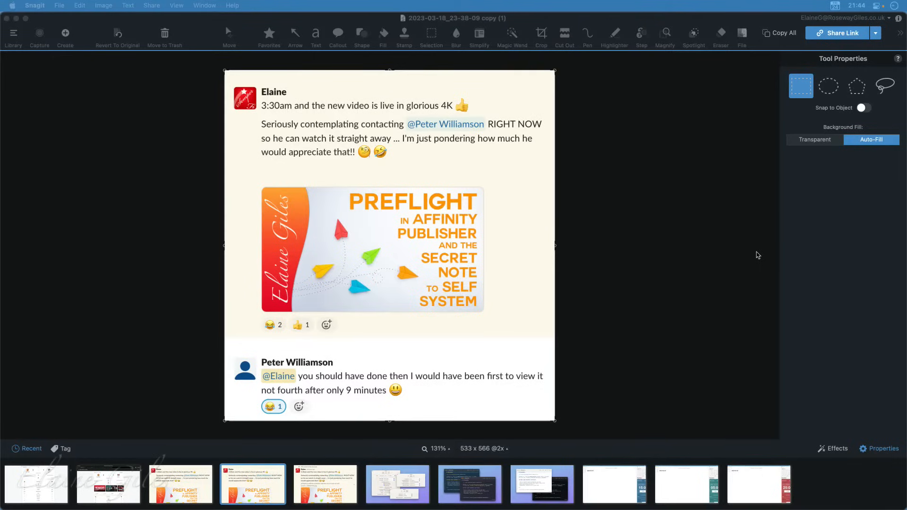
pyautogui.click(107, 85)
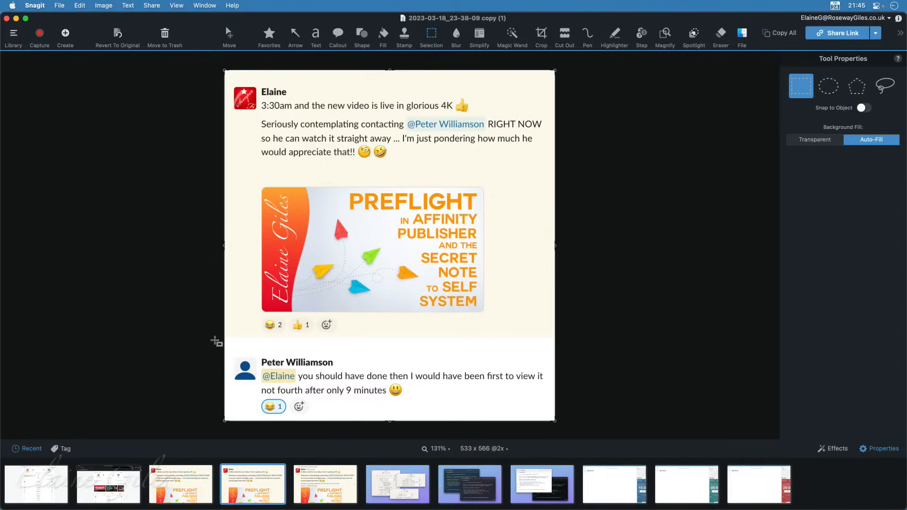
pyautogui.click(37, 484)
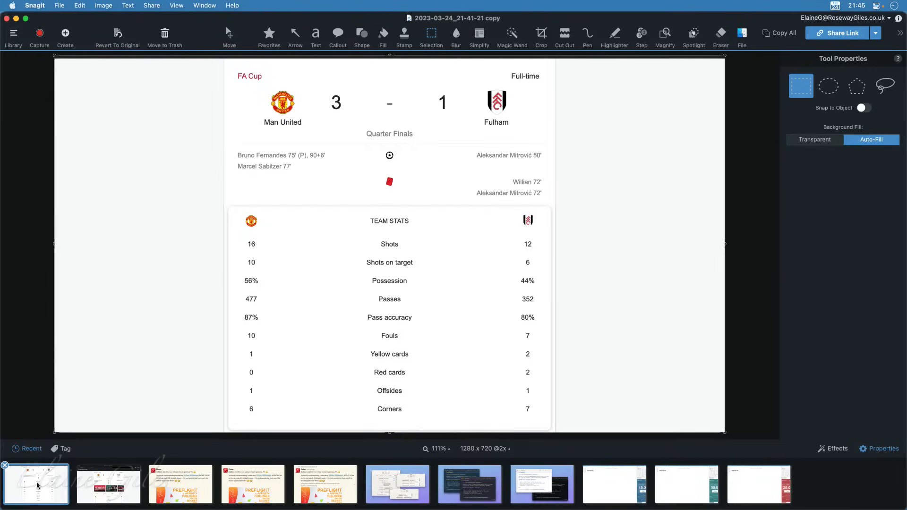
# Duplicate the cropped match stats copy and revert the duplicate to its original, checking it against the untouched capture.
pyautogui.rightClick(38, 485)
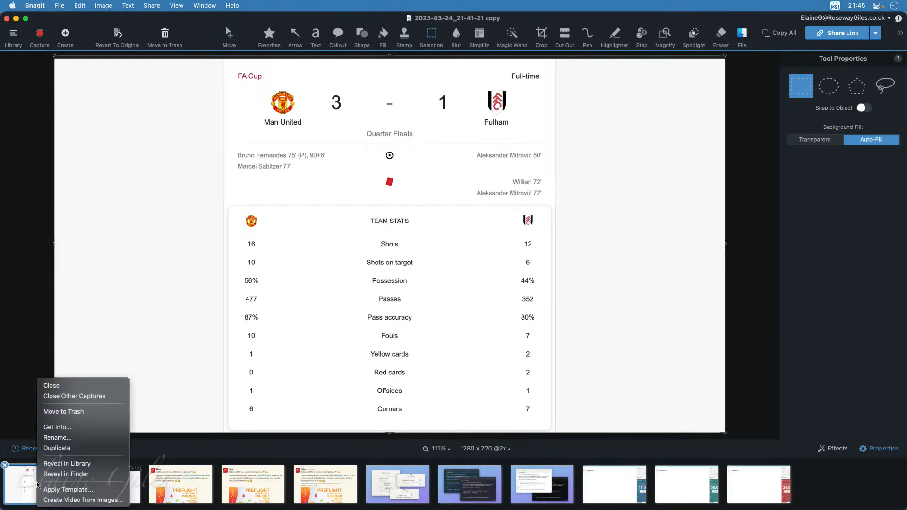
pyautogui.click(57, 447)
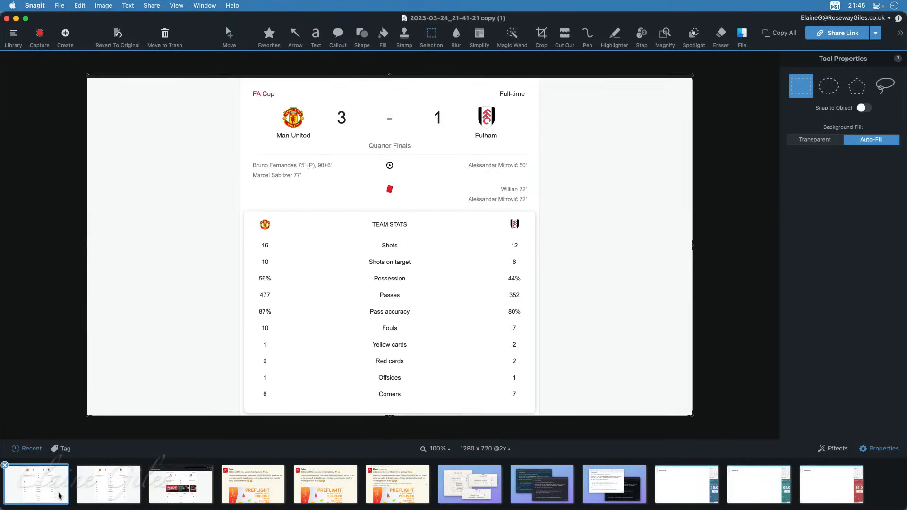
pyautogui.click(183, 493)
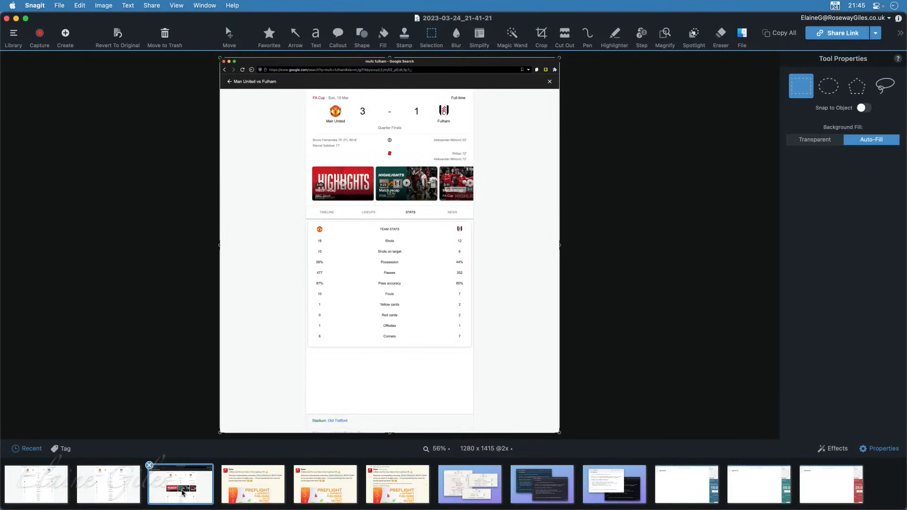
pyautogui.click(52, 489)
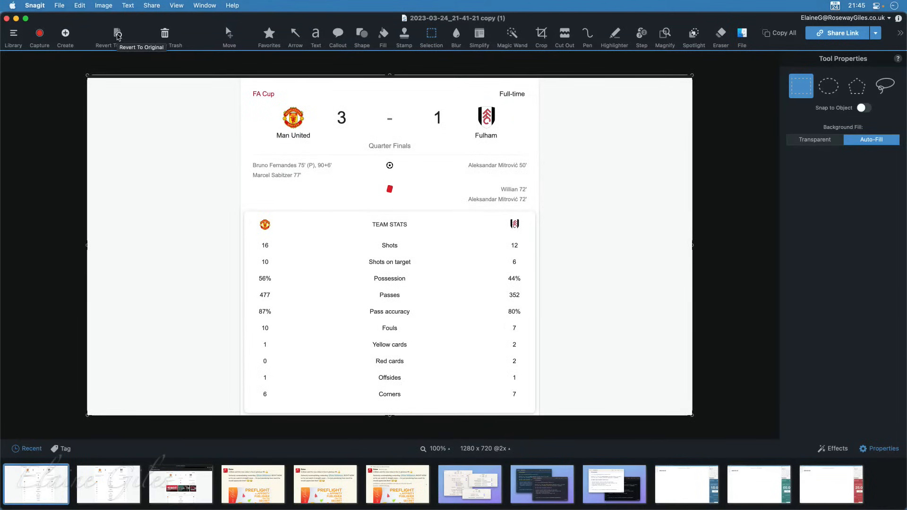
pyautogui.click(118, 37)
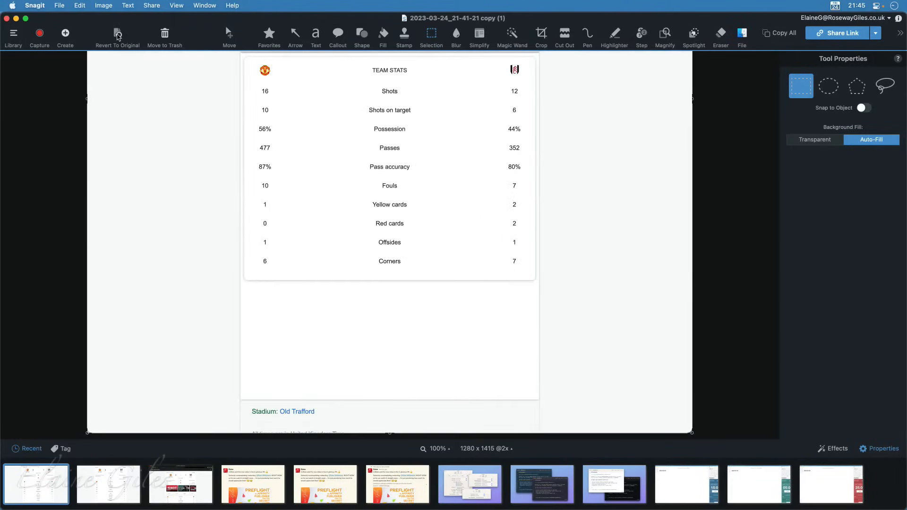
pyautogui.scroll(5, 439, 255)
pyautogui.scroll(3, 439, 255)
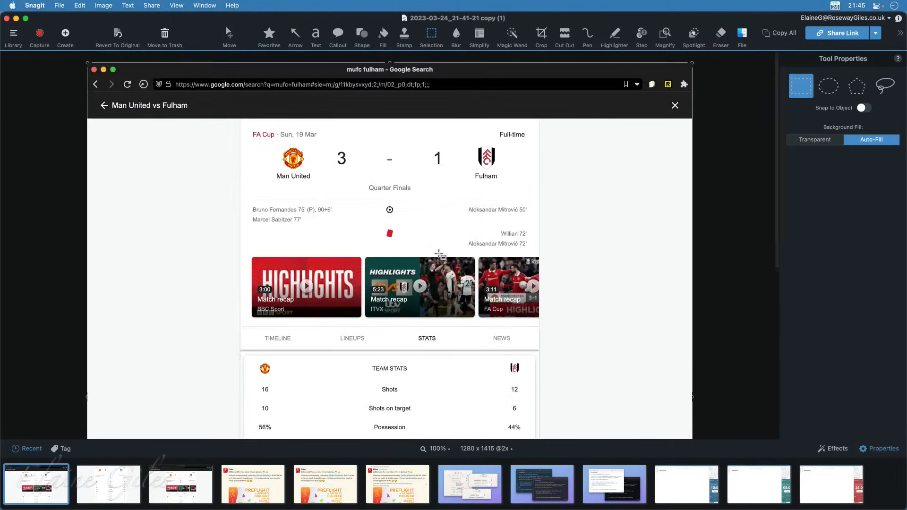
pyautogui.press('super+minus')
pyautogui.press('super+minus')
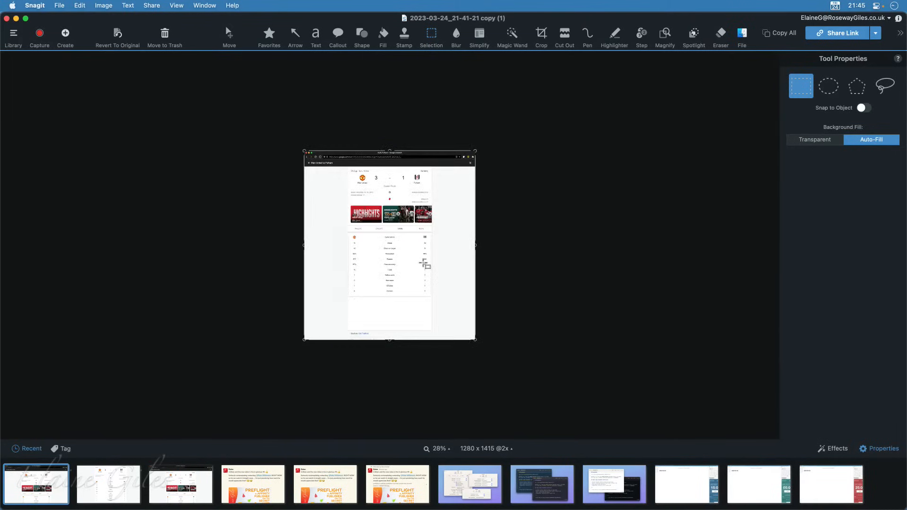
pyautogui.press('super+equal')
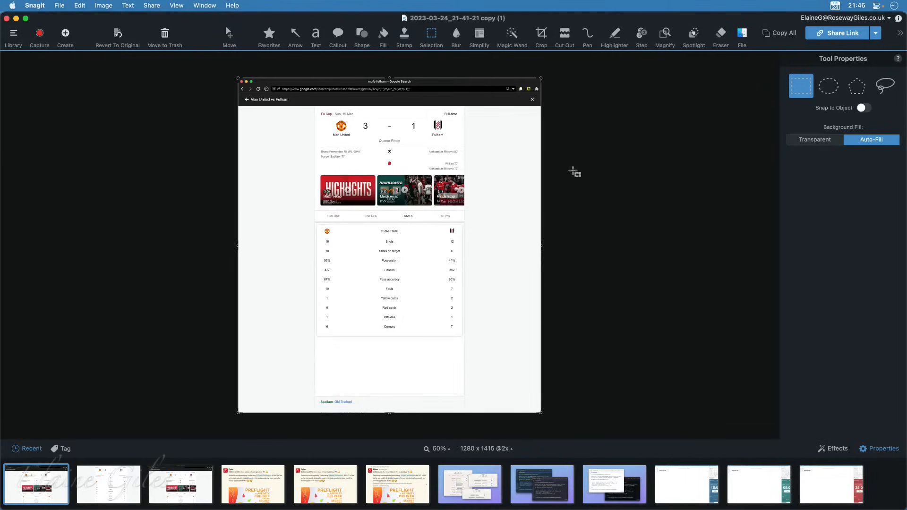
# Hide Snagit, switch to the Affinity Beta Software Program page and read it from the 2.1 beta notice to how to take part.
pyautogui.press('super+')
pyautogui.press('super+h')
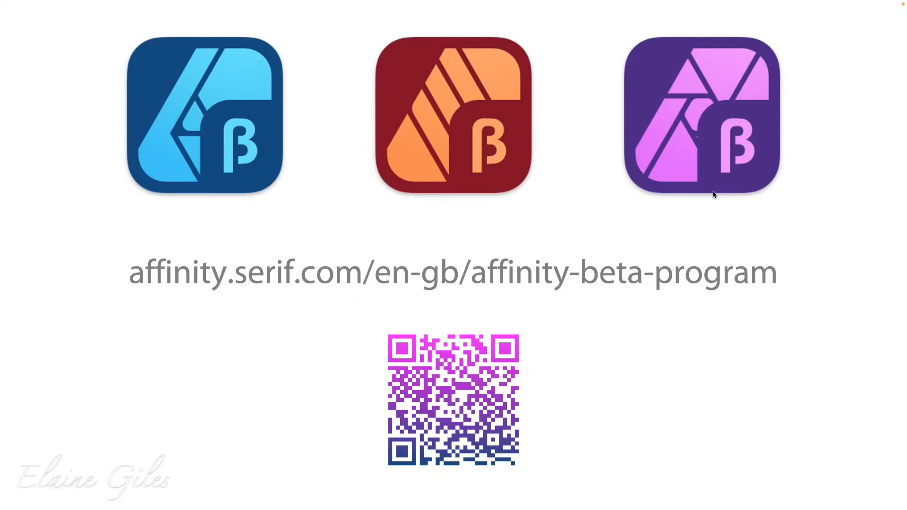
pyautogui.press('Right')
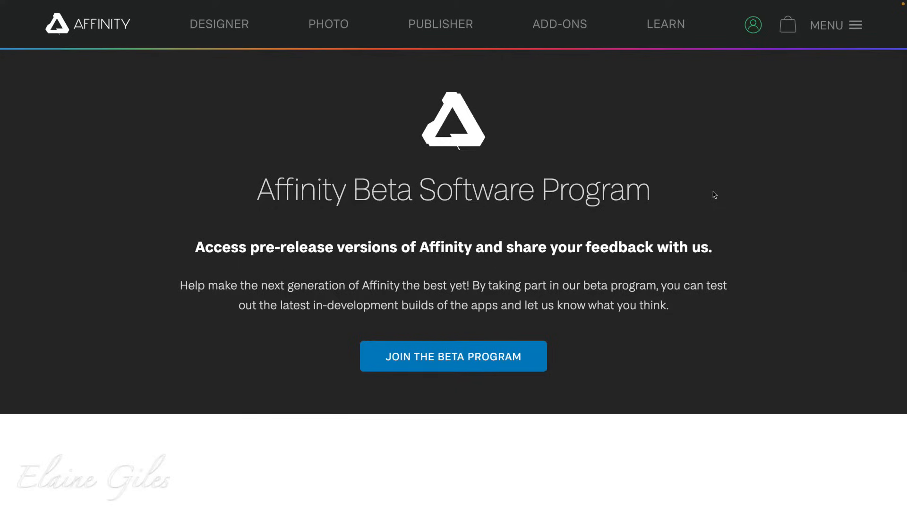
pyautogui.scroll(-10, 715, 196)
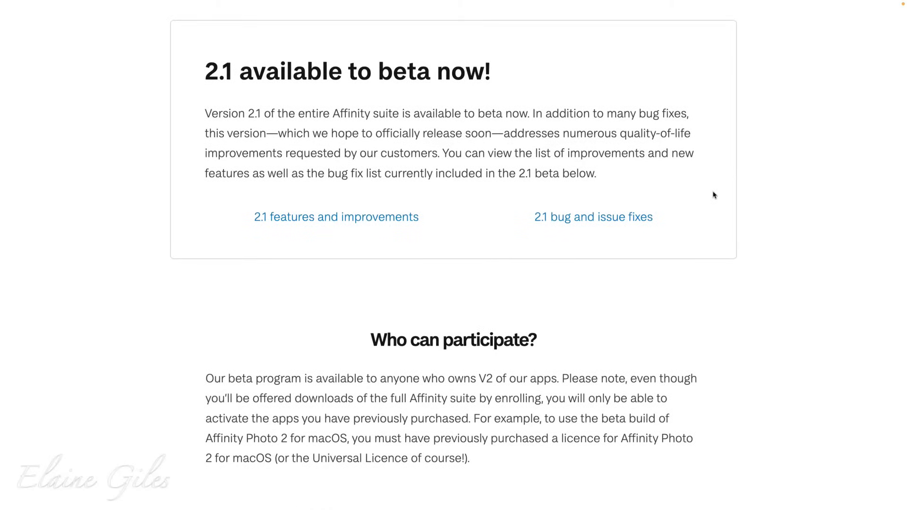
pyautogui.scroll(-6, 714, 195)
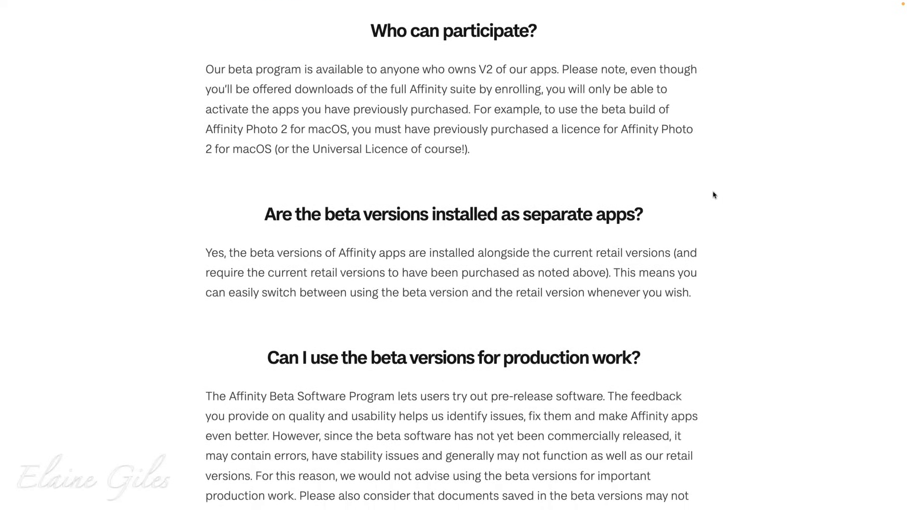
pyautogui.scroll(-6, 714, 196)
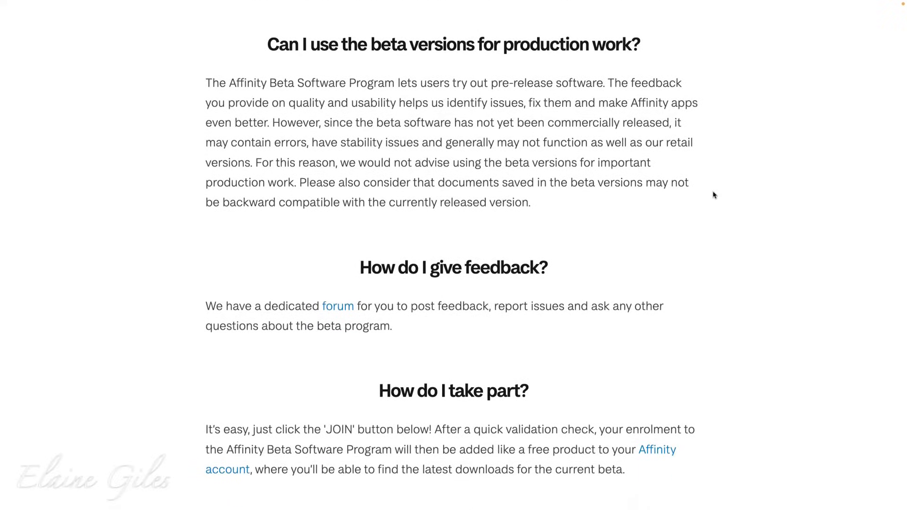
pyautogui.scroll(-5, 714, 195)
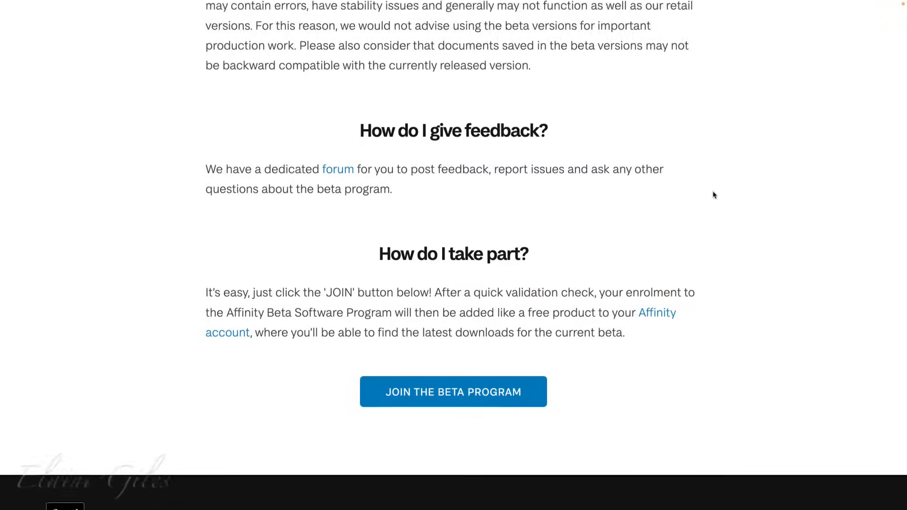
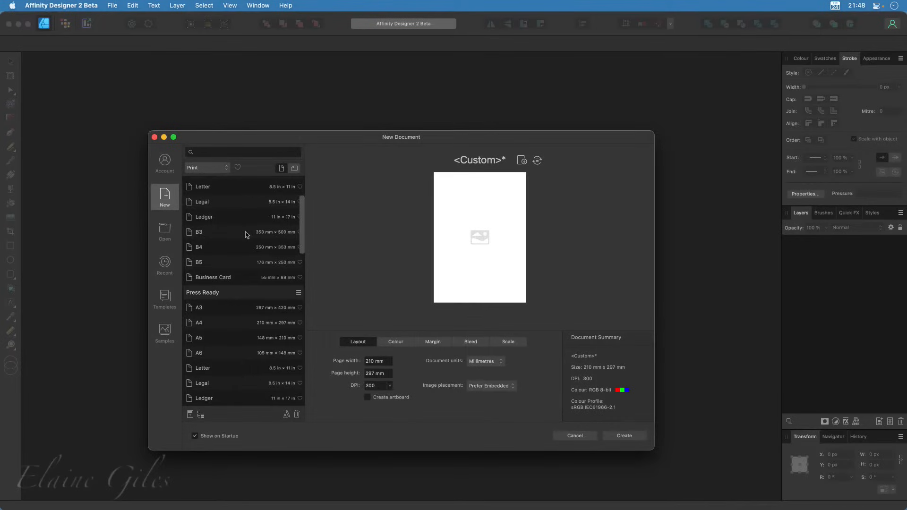
# Examine the page presets in Affinity Designer 2 Beta's New Document dialog, from Print through Press Ready, Photo and Web to Devices.
pyautogui.scroll(-3, 246, 235)
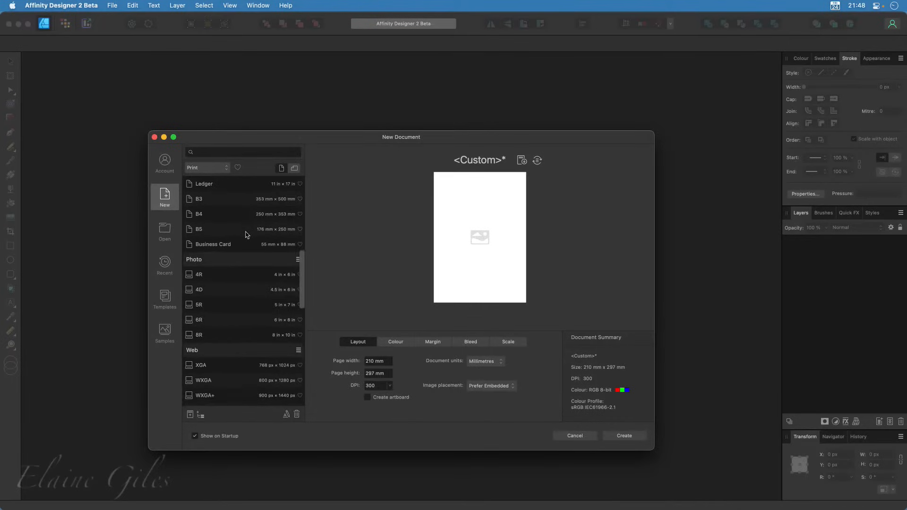
pyautogui.scroll(3, 247, 234)
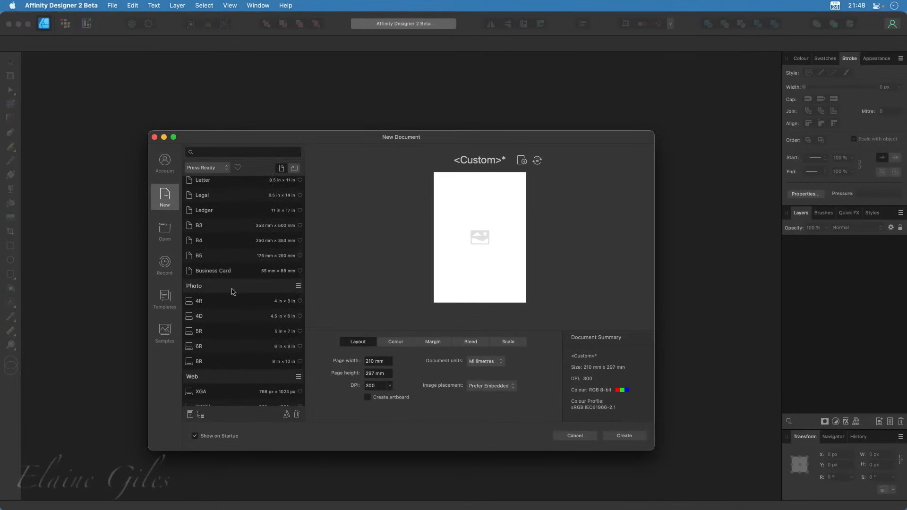
pyautogui.scroll(-3, 233, 293)
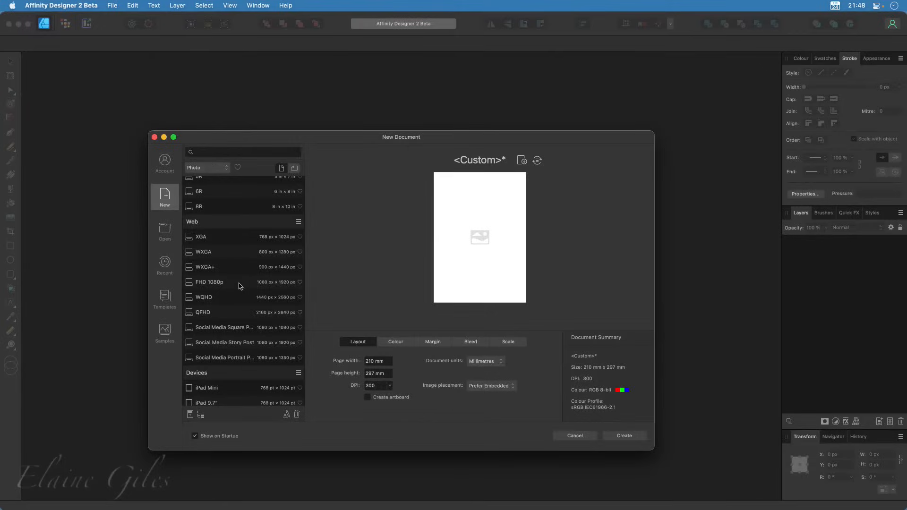
# Create a document from the FHD 1080p web preset and change its page from portrait to landscape in the document setup.
pyautogui.doubleClick(243, 285)
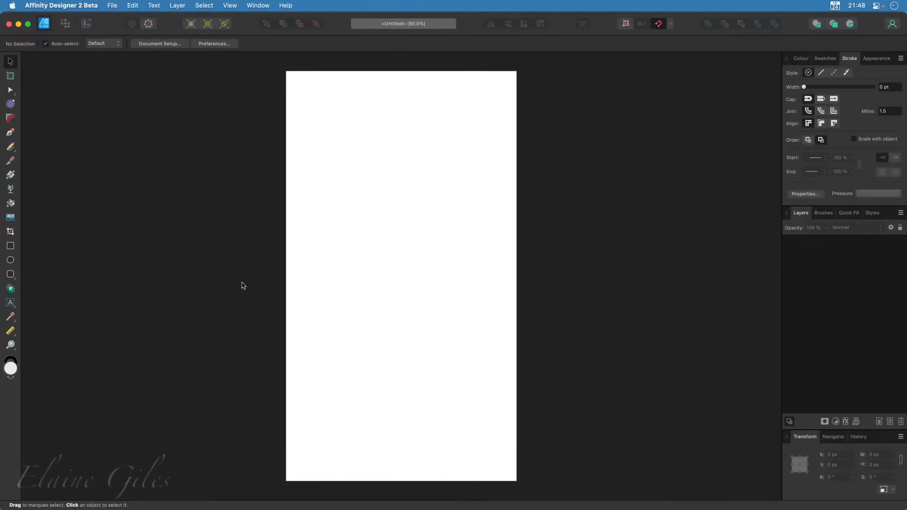
pyautogui.click(142, 45)
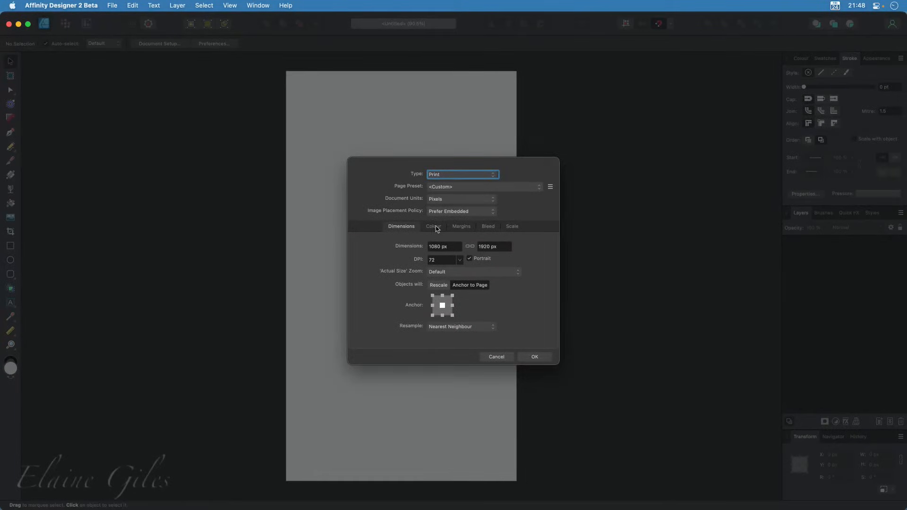
pyautogui.click(485, 259)
pyautogui.click(536, 358)
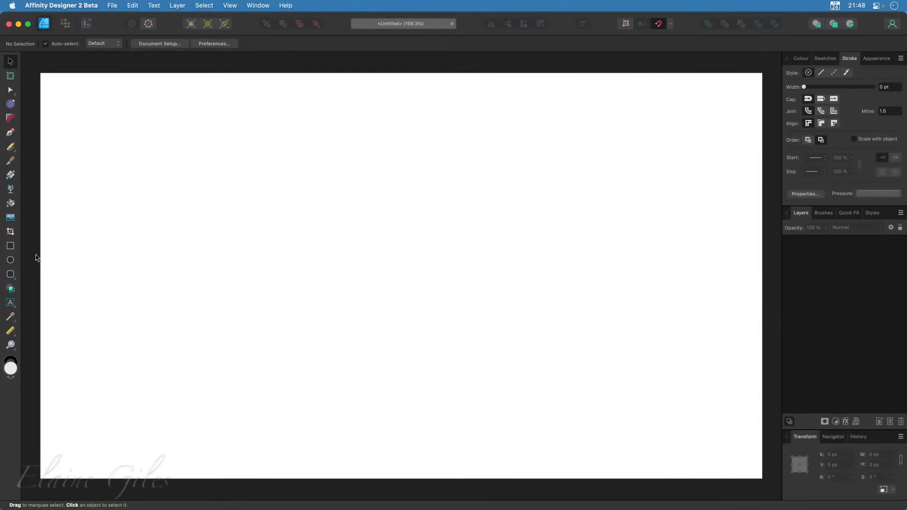
# Draw a rectangle about 1606 by 791 px and centre it on the page.
pyautogui.click(11, 246)
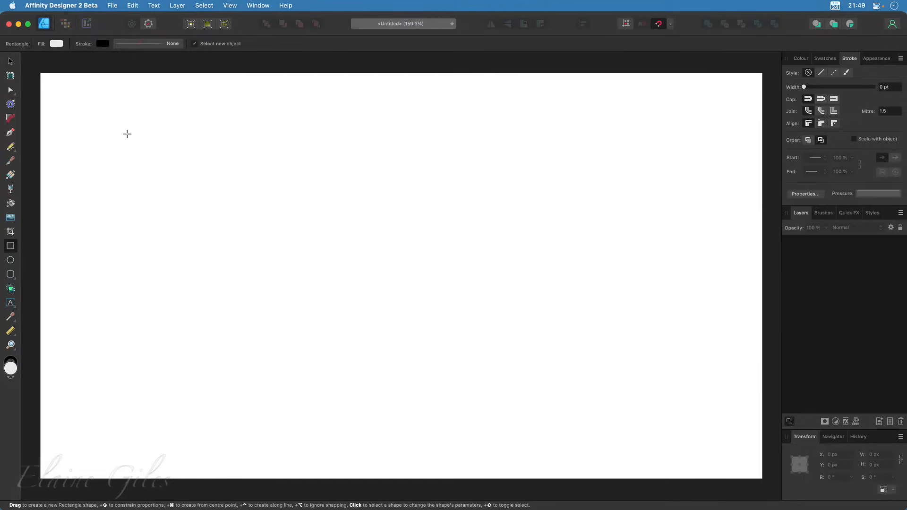
pyautogui.moveTo(111, 129); pyautogui.dragTo(711, 427)
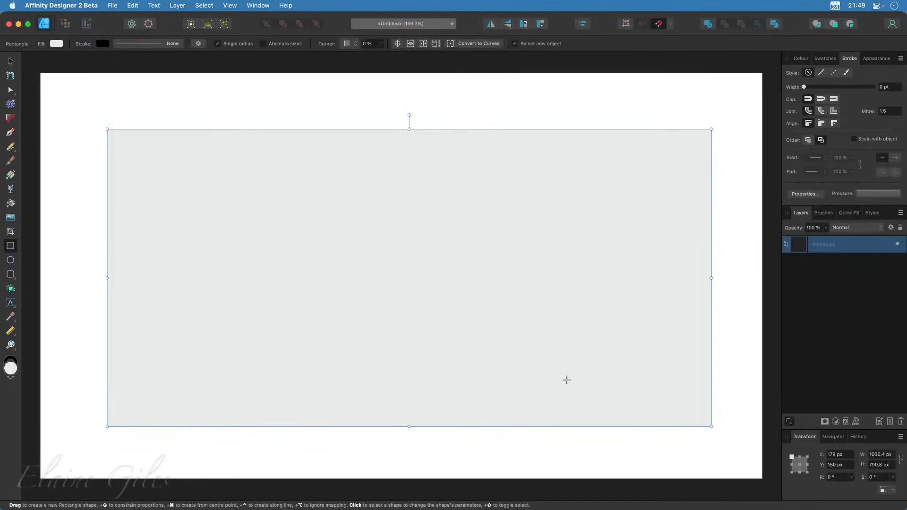
pyautogui.press('v')
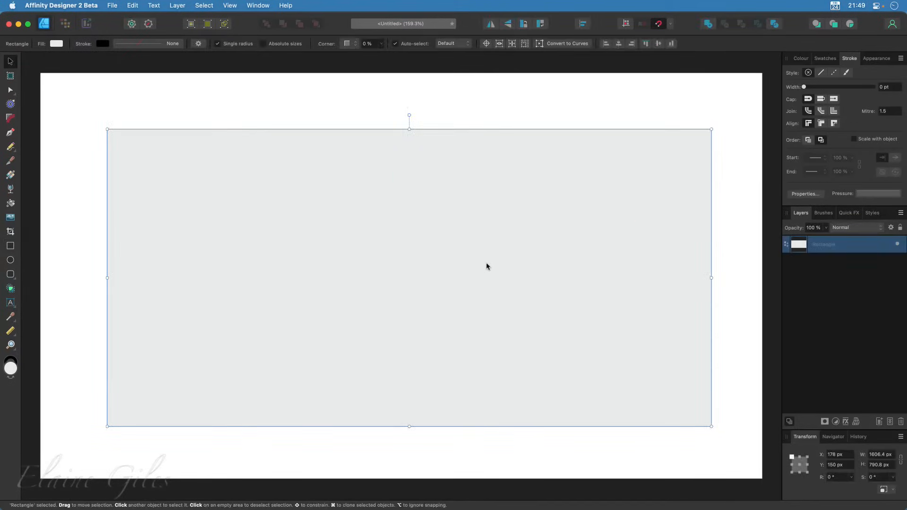
pyautogui.moveTo(486, 263); pyautogui.dragTo(476, 265)
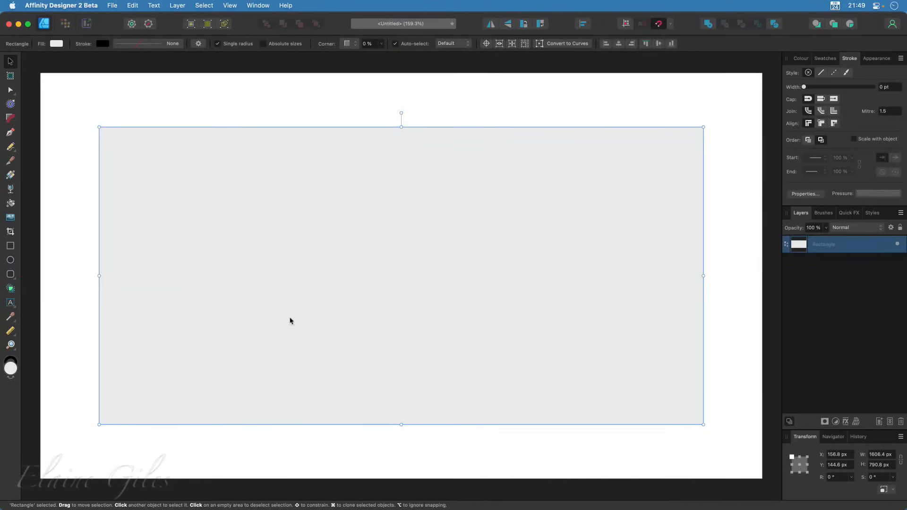
# Add the art text "The Great 20% Off Sale" inside the rectangle.
pyautogui.click(10, 303)
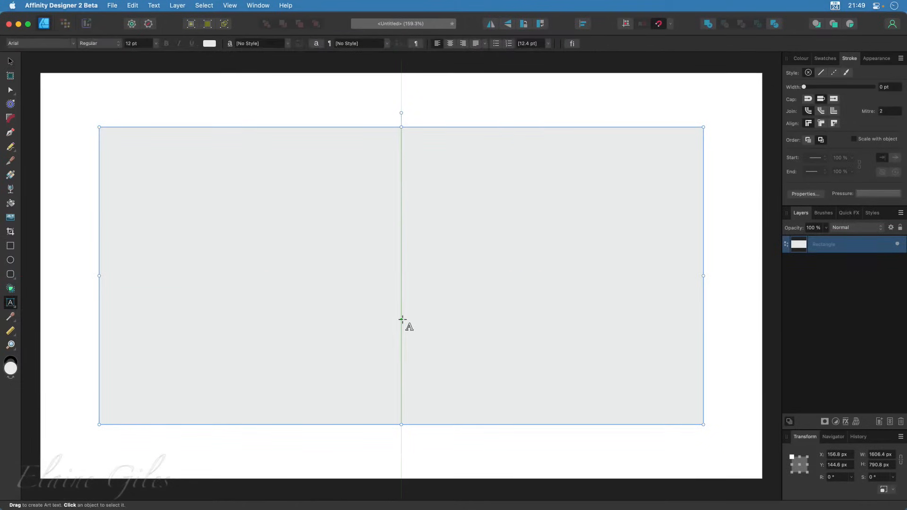
pyautogui.click(402, 319)
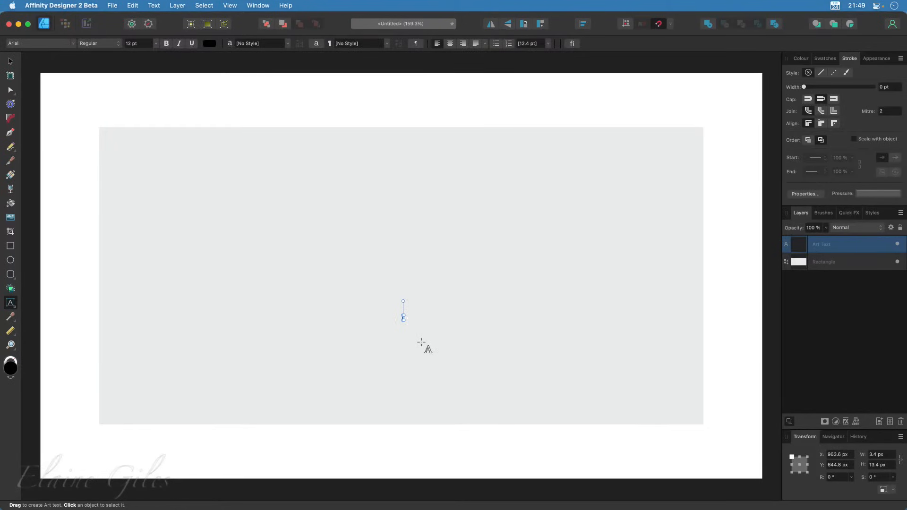
pyautogui.write('The Great 20')
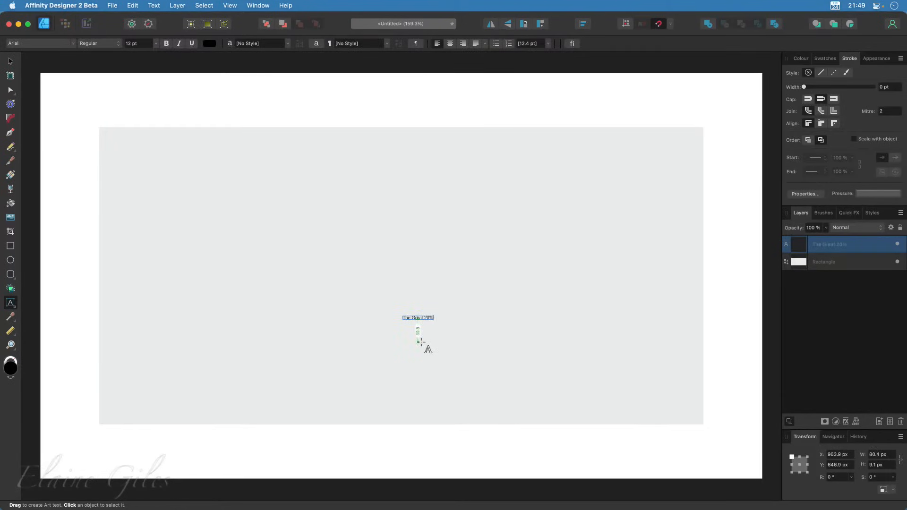
pyautogui.write('% Off Sale')
pyautogui.press('super+a')
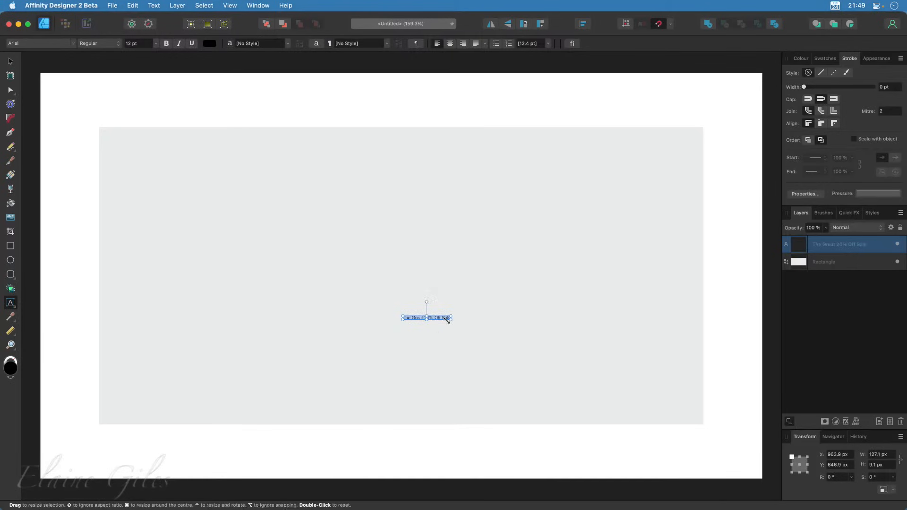
# Enlarge the sale text to about 119 pt and centre it horizontally near the rectangle's lower edge.
pyautogui.moveTo(450, 320); pyautogui.dragTo(661, 413)
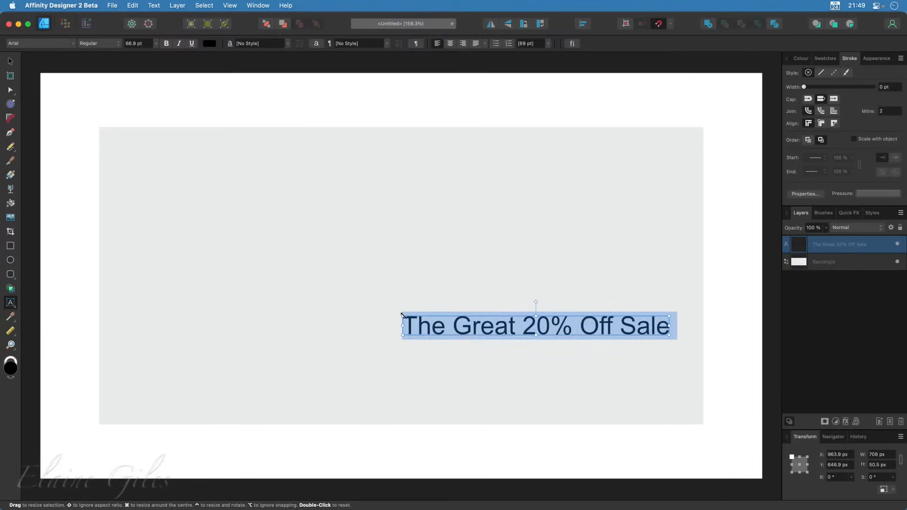
pyautogui.moveTo(402, 315); pyautogui.dragTo(193, 299)
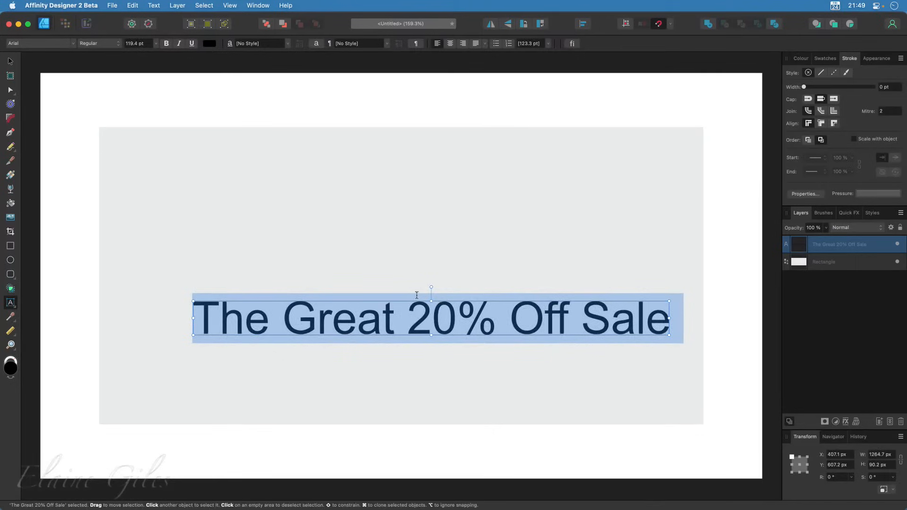
pyautogui.moveTo(399, 306); pyautogui.dragTo(373, 357)
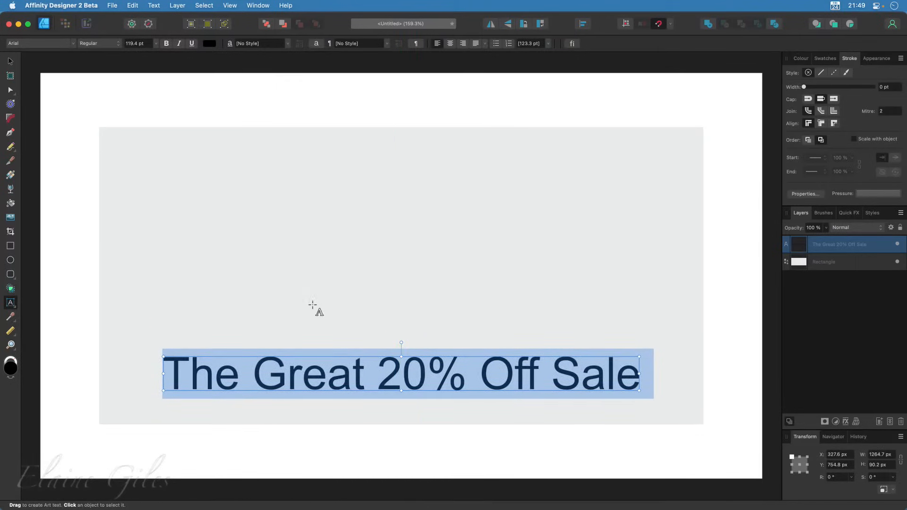
pyautogui.press('Escape')
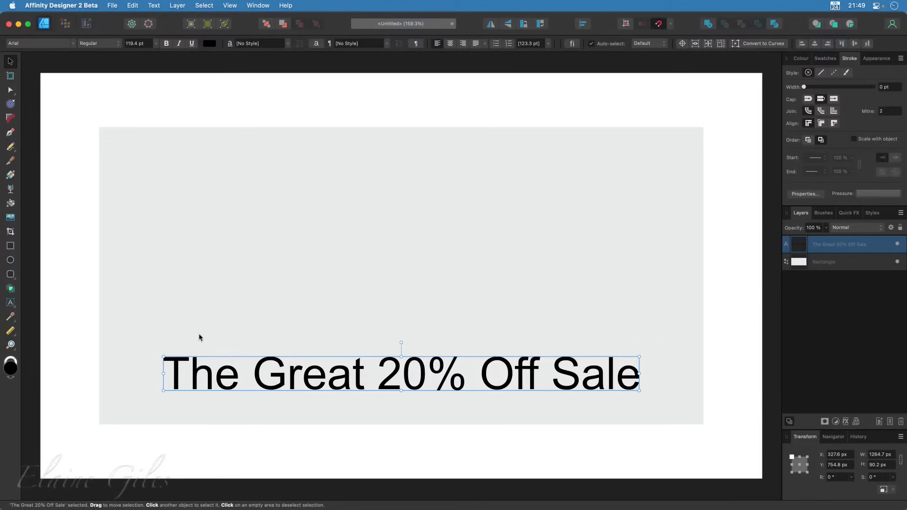
# Give the grey rectangle a solid 25 pt stroke, trying the square cap before returning to the round cap.
pyautogui.click(387, 193)
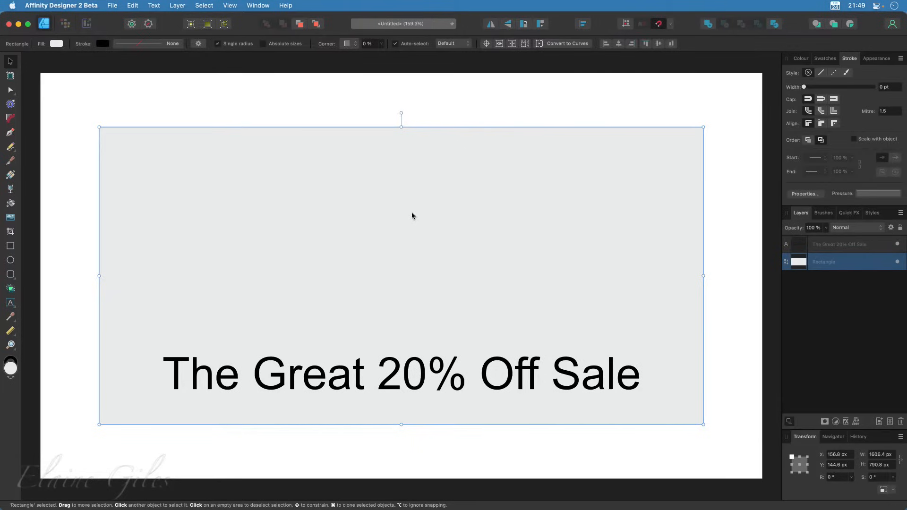
pyautogui.click(820, 76)
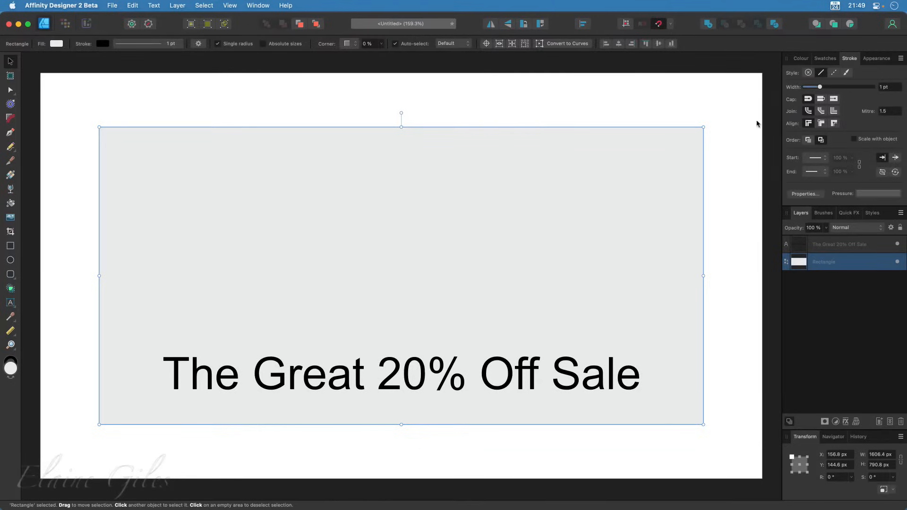
pyautogui.moveTo(819, 87); pyautogui.dragTo(848, 92)
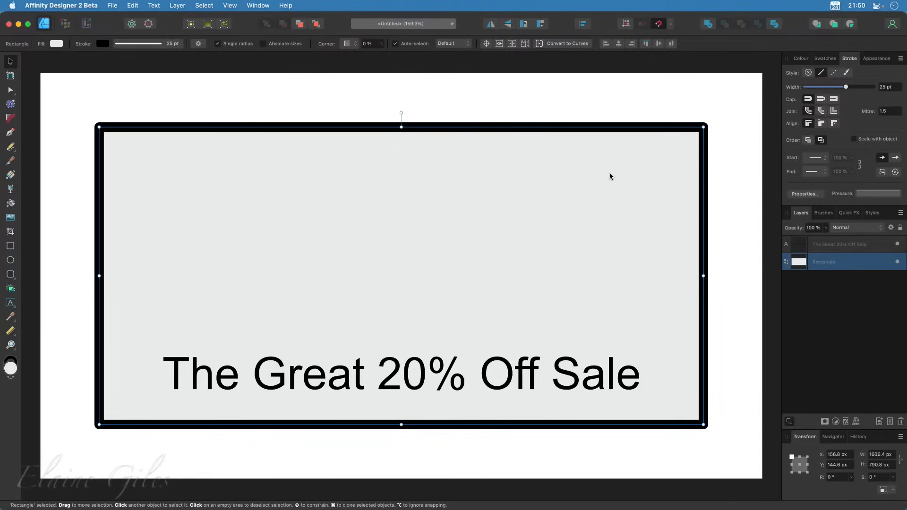
pyautogui.click(833, 100)
pyautogui.click(809, 100)
# Compare the bevel, mitre and round joins on the border's upper-right corner, ending with the mitre join.
pyautogui.scroll(6, 742, 109)
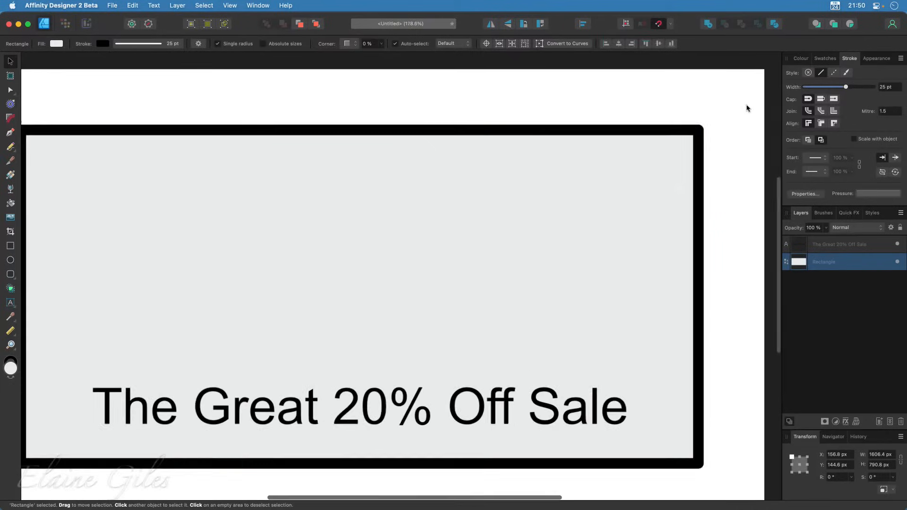
pyautogui.scroll(5, 720, 132)
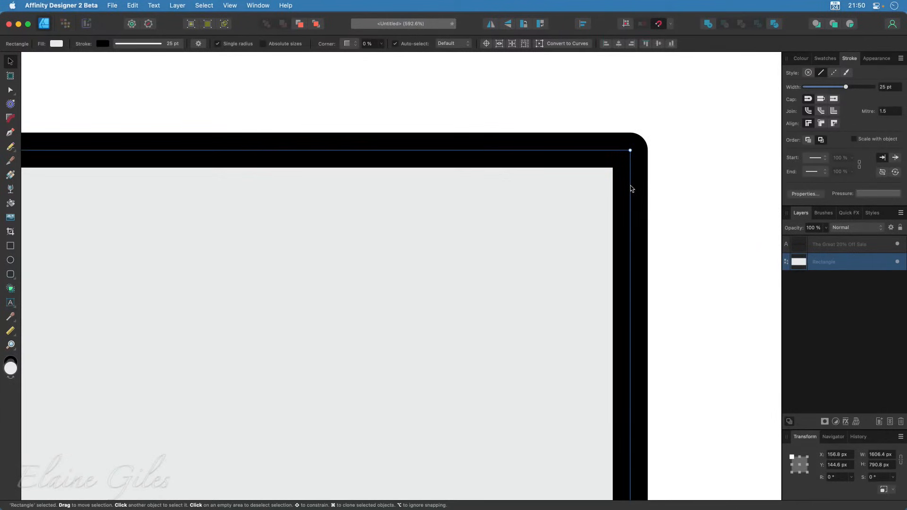
pyautogui.click(822, 112)
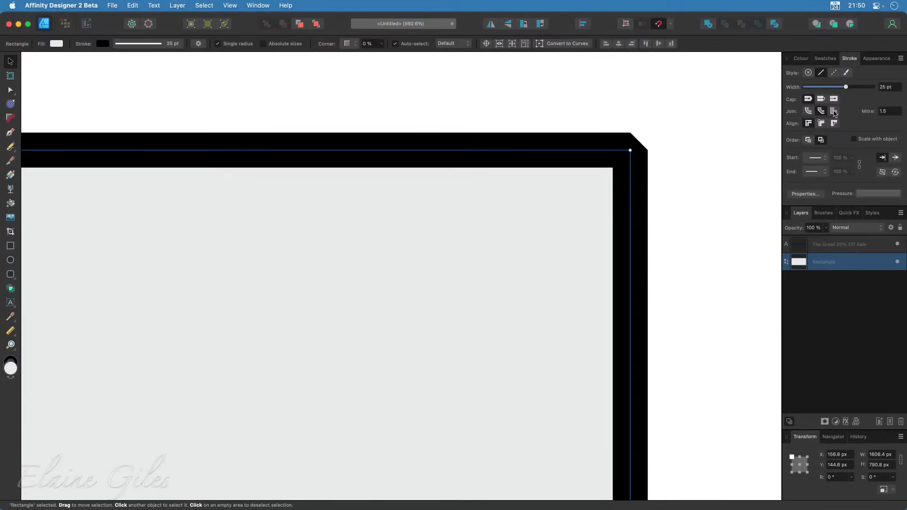
pyautogui.click(834, 112)
pyautogui.click(809, 112)
pyautogui.click(834, 112)
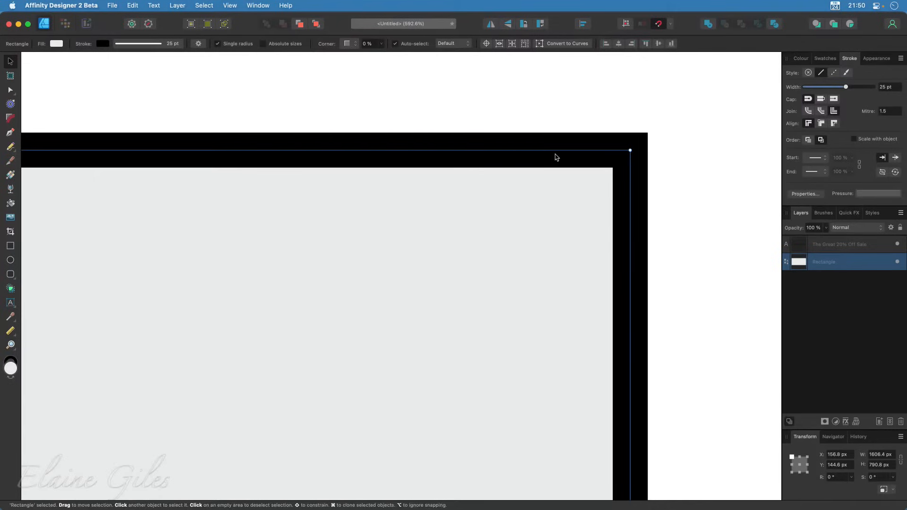
# Turn the rectangle's stroke off and on again, and try inside and outside alignment before returning to centre.
pyautogui.click(809, 73)
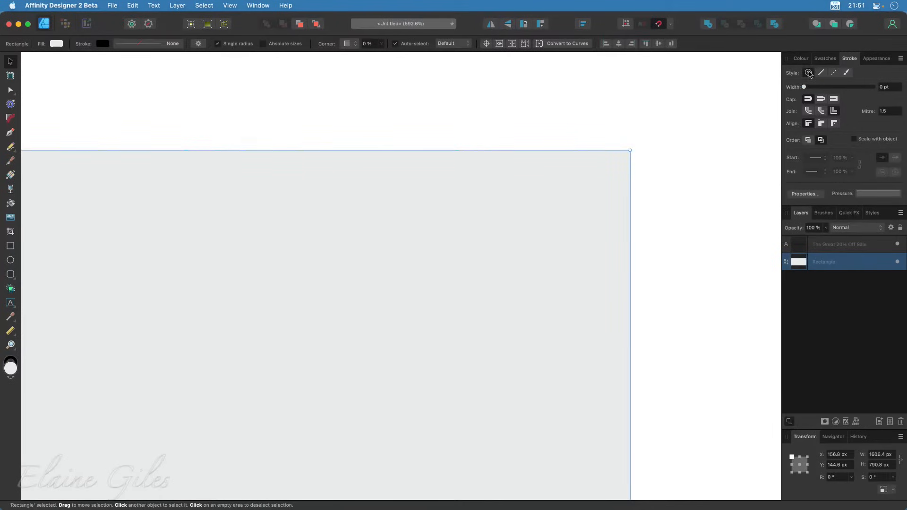
pyautogui.click(822, 73)
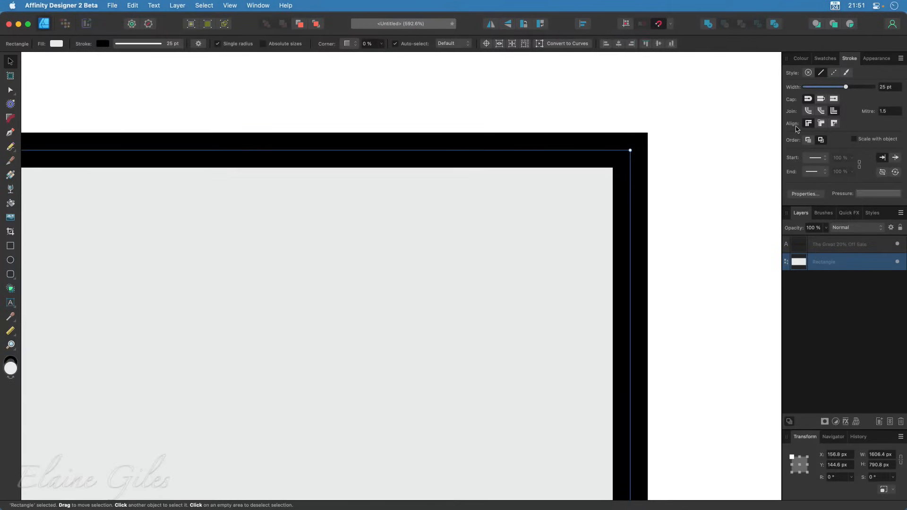
pyautogui.click(822, 126)
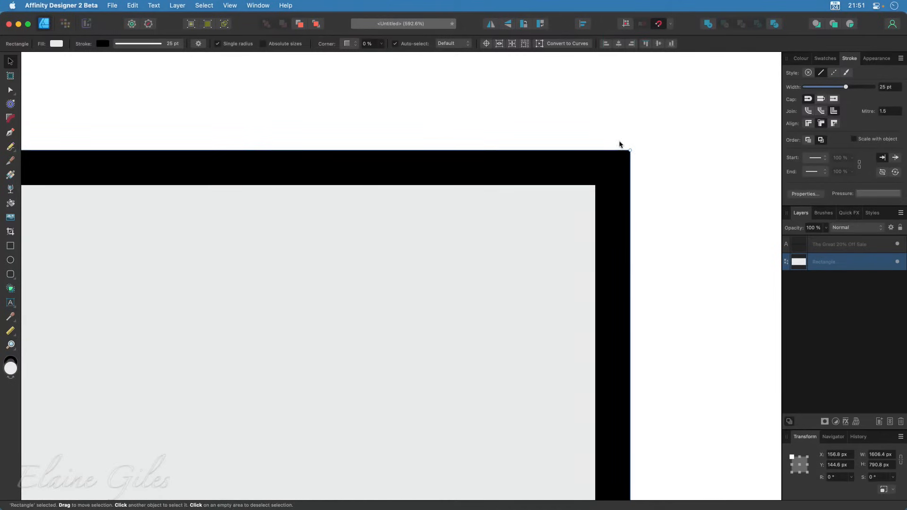
pyautogui.click(834, 123)
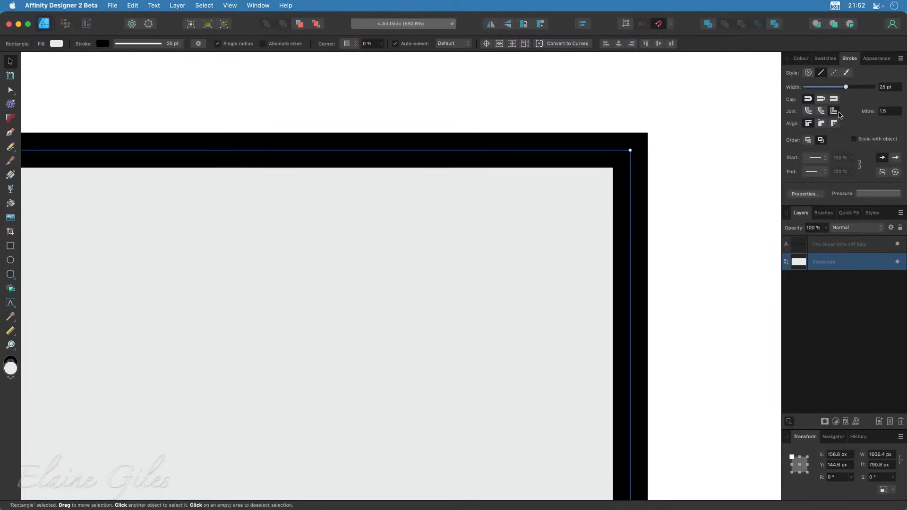
# Set the border's join to round and change it to a dashed line with the balanced dash pattern turned off.
pyautogui.click(810, 113)
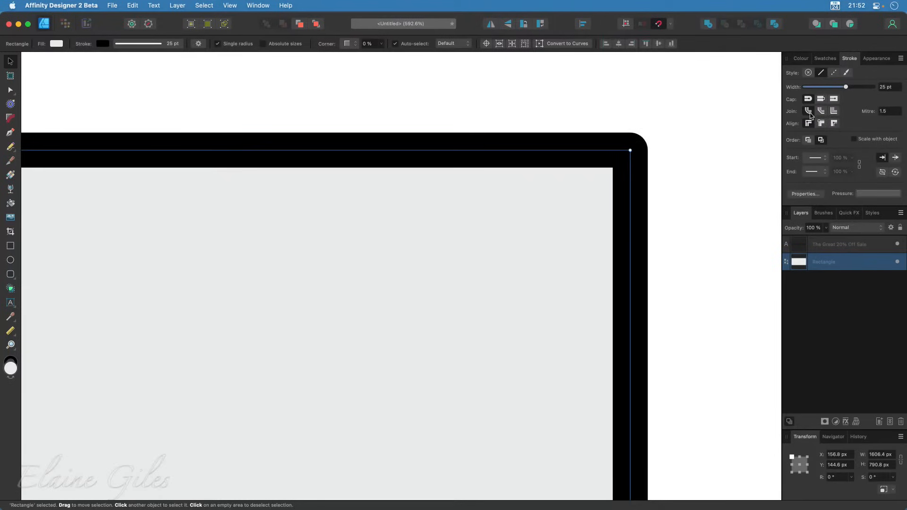
pyautogui.click(835, 73)
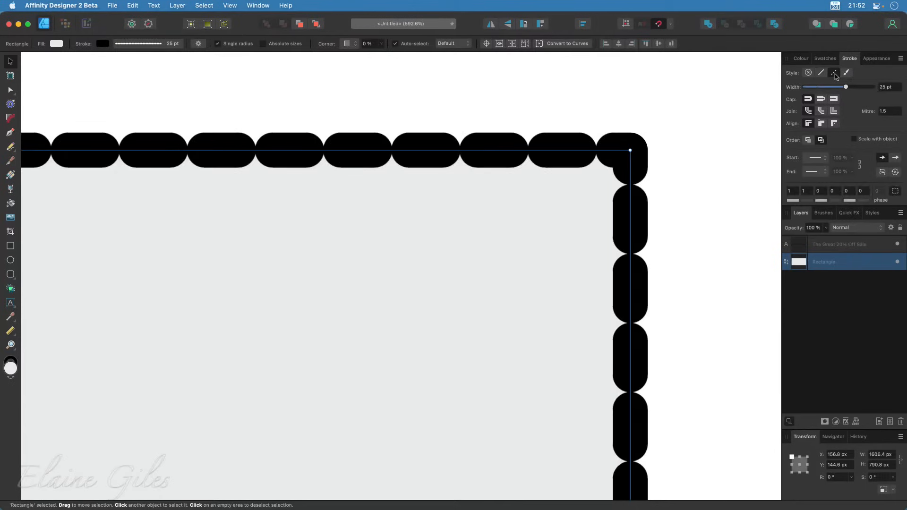
pyautogui.click(895, 191)
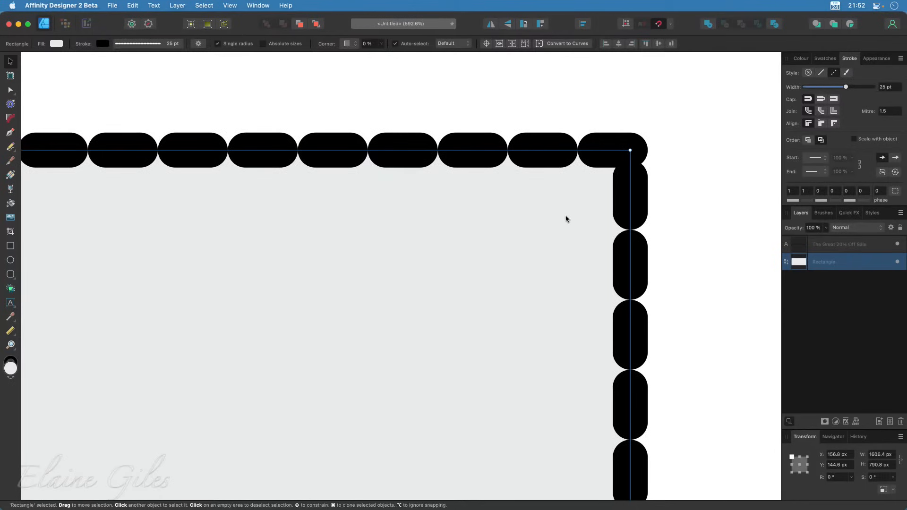
# Compare the butt and square caps on the dashed border and return to the round cap.
pyautogui.scroll(-5, 586, 214)
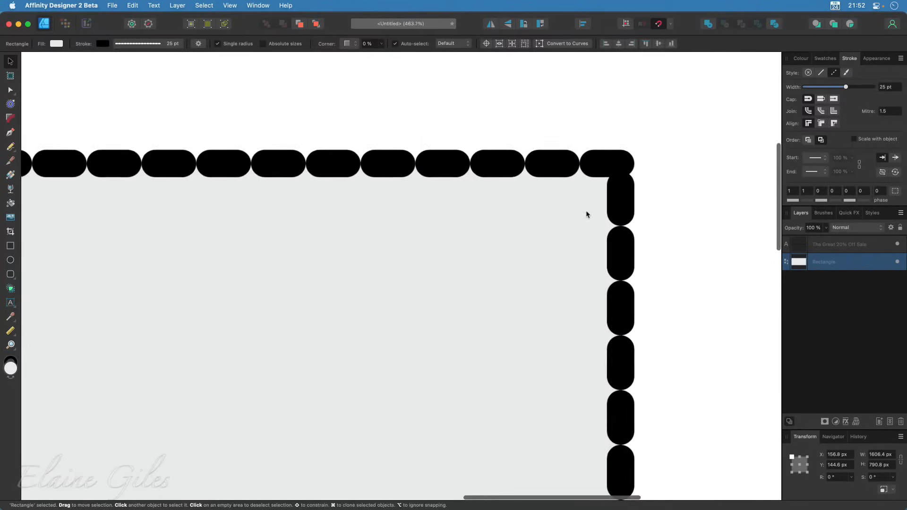
pyautogui.scroll(-1, 587, 214)
pyautogui.hscroll(-4, 586, 214)
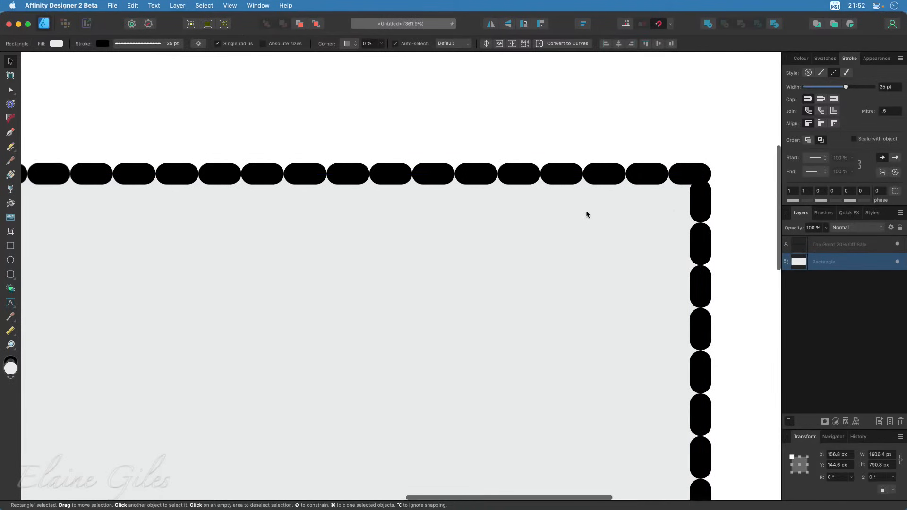
pyautogui.hscroll(1, 587, 214)
pyautogui.scroll(-3, 586, 214)
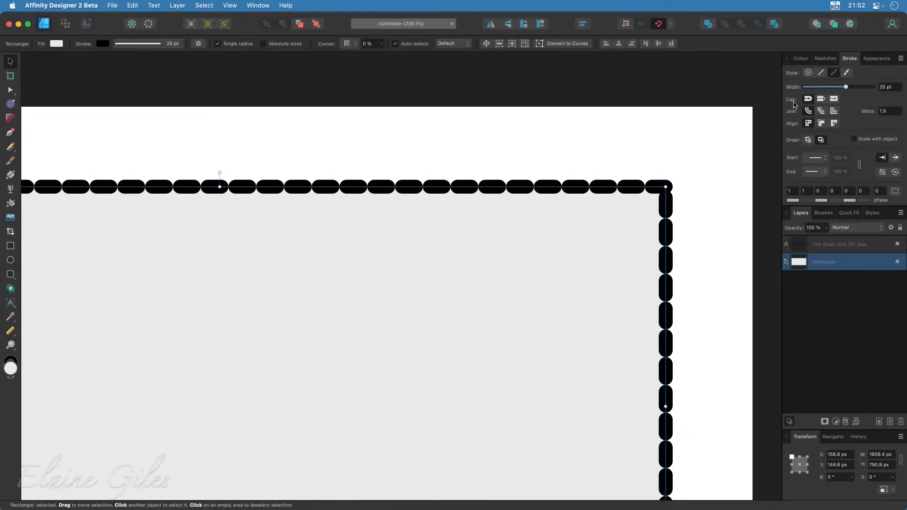
pyautogui.click(821, 99)
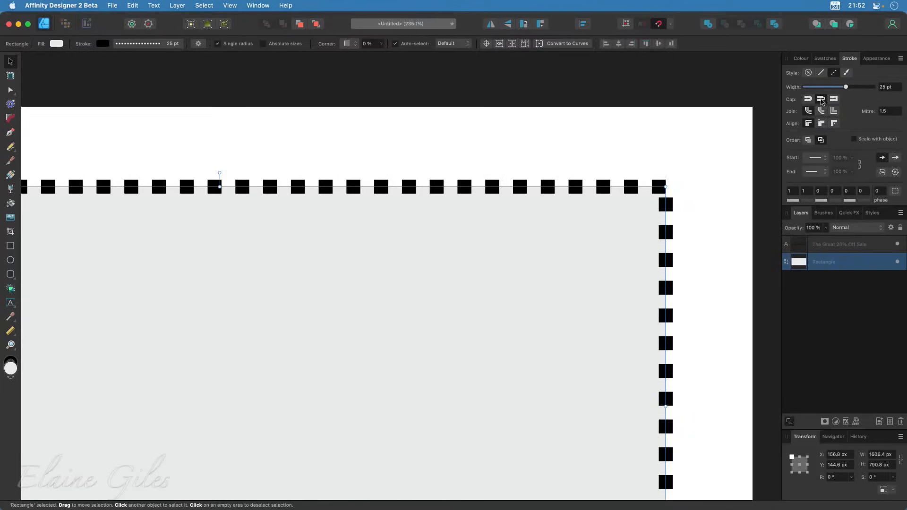
pyautogui.click(834, 98)
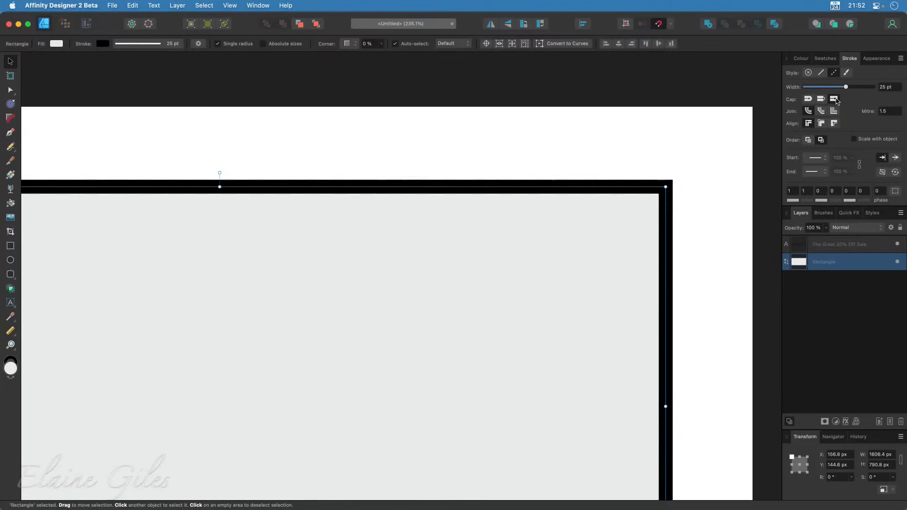
pyautogui.click(808, 100)
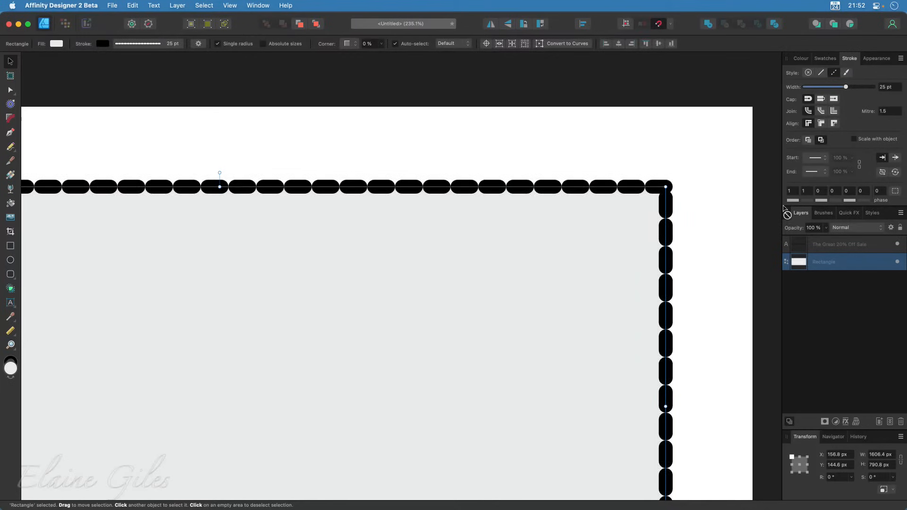
# Set the border's dash pattern to a dash length of 5 and a gap of 3.
pyautogui.scroll(-3, 684, 236)
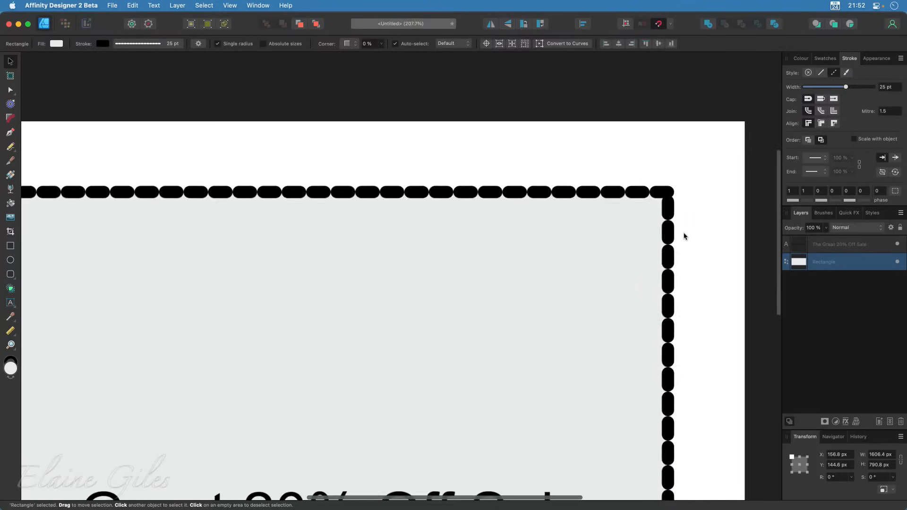
pyautogui.scroll(-3, 684, 236)
pyautogui.scroll(-2, 684, 236)
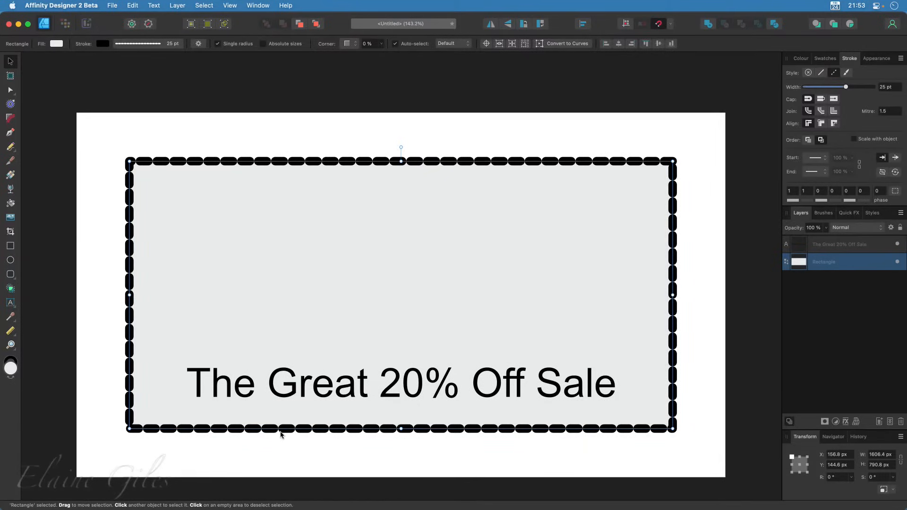
pyautogui.click(794, 193)
pyautogui.write('5')
pyautogui.press('Tab')
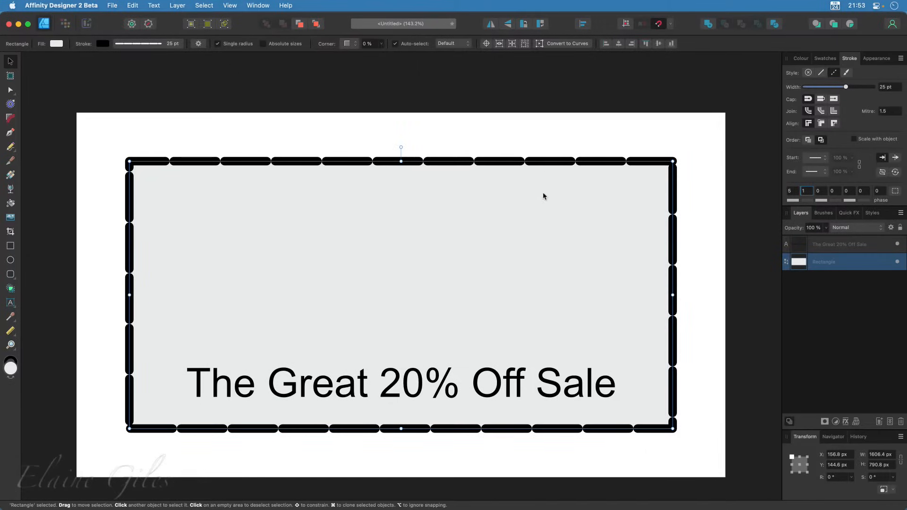
pyautogui.click(808, 194)
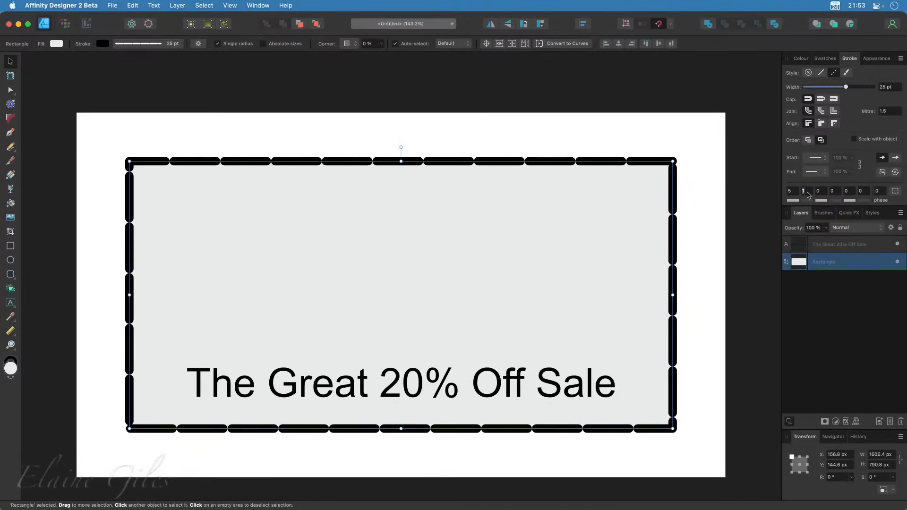
pyautogui.write('3')
pyautogui.press('Tab')
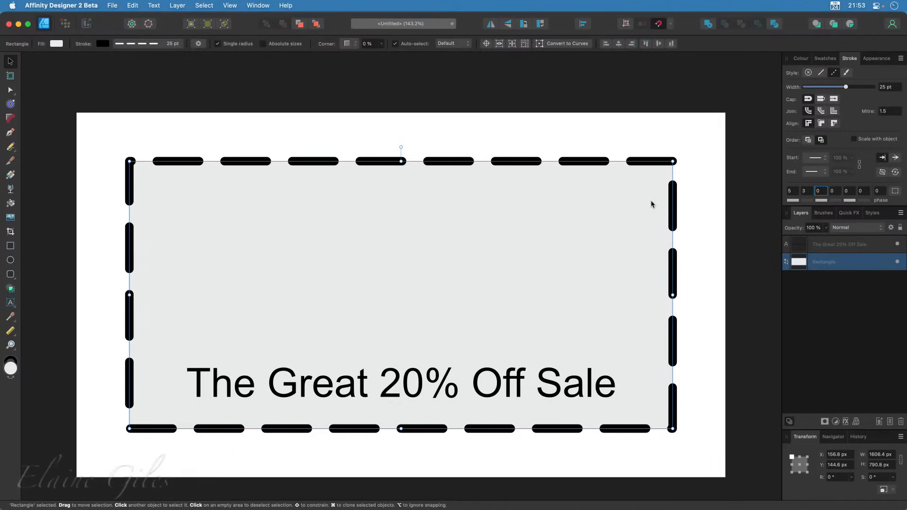
# Try the butt cap on the dashed border, return to the round cap and round join, and deselect the rectangle.
pyautogui.click(821, 99)
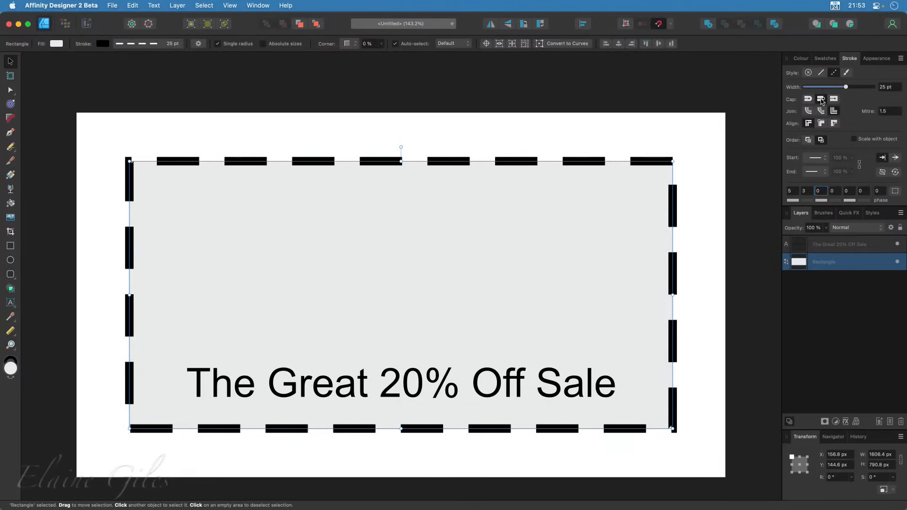
pyautogui.click(808, 99)
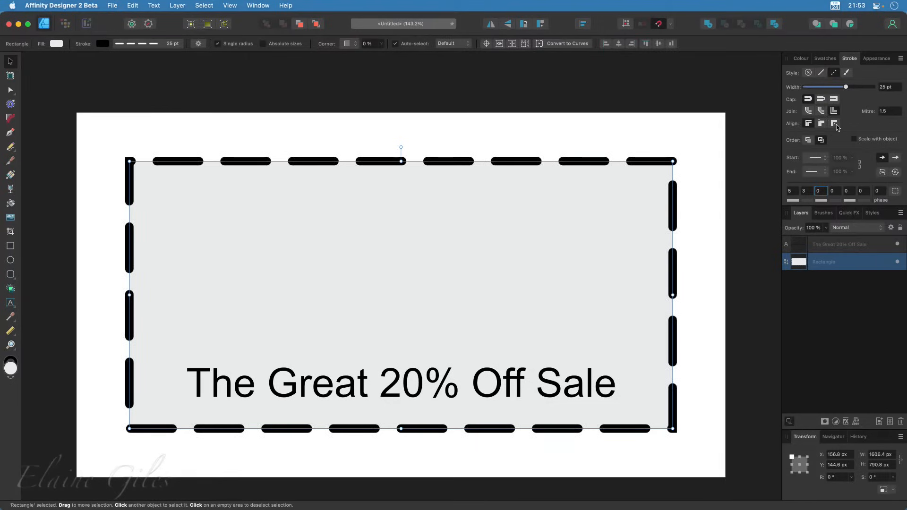
pyautogui.click(809, 112)
pyautogui.click(821, 140)
pyautogui.click(878, 306)
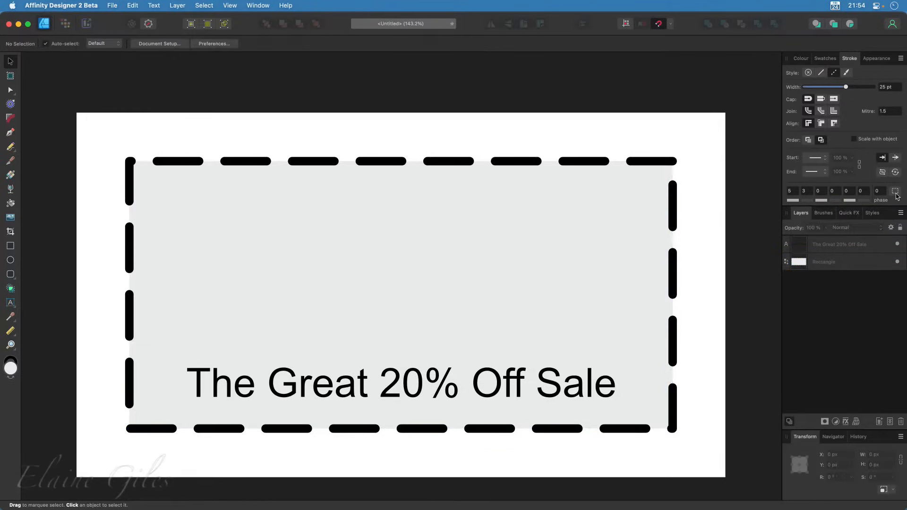
# Reselect the border rectangle and turn on the balanced dash pattern, using a mitre join and butt cap.
pyautogui.click(592, 161)
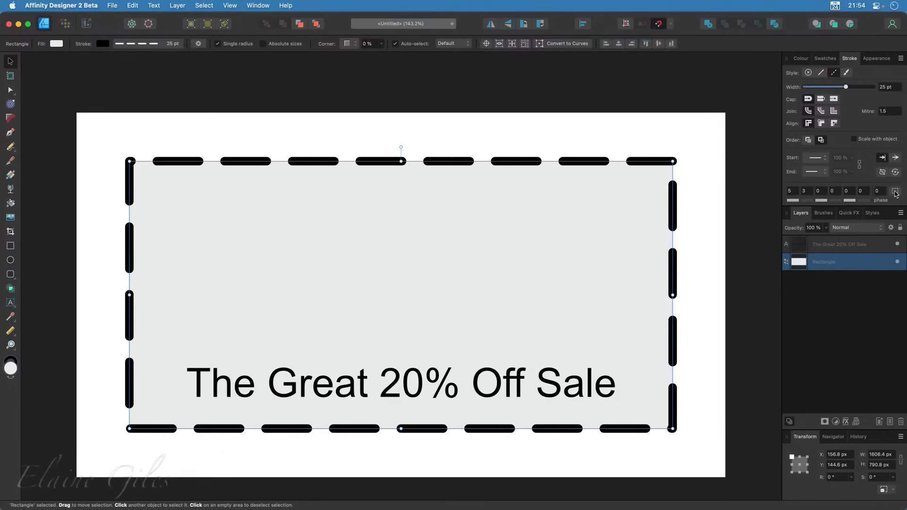
pyautogui.click(895, 192)
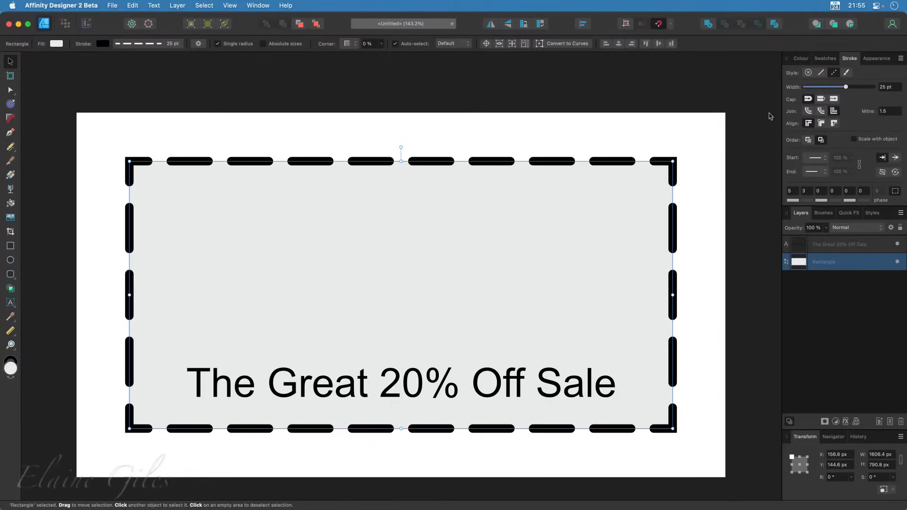
pyautogui.click(821, 99)
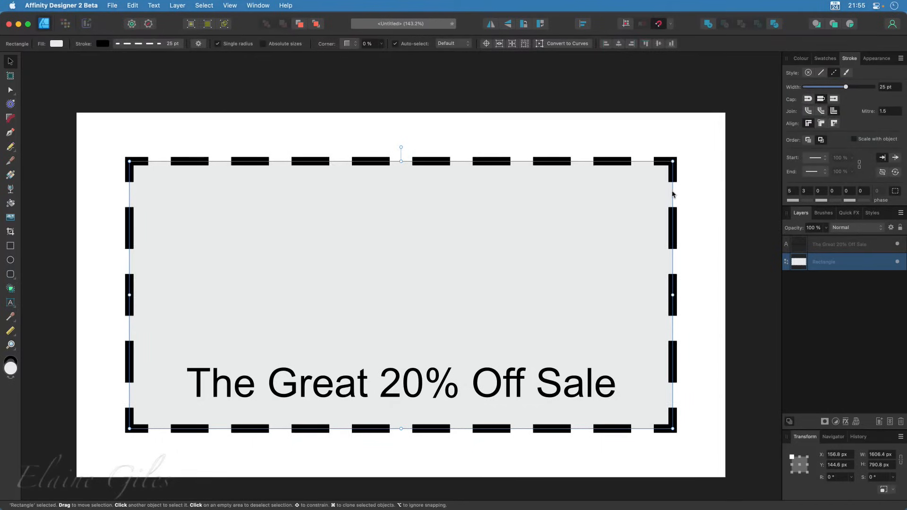
# Reduce the border's dash gap to 2 and set the dash length to 4 after trying 3.
pyautogui.click(806, 191)
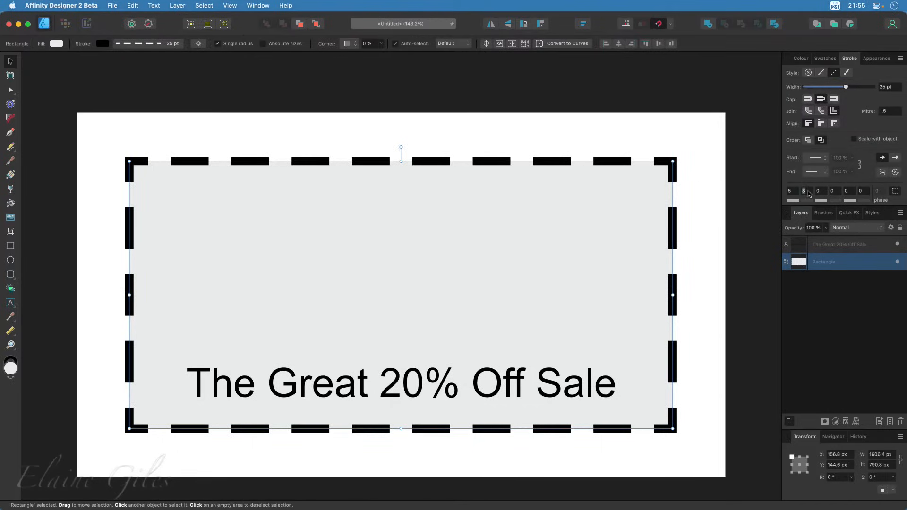
pyautogui.write('2')
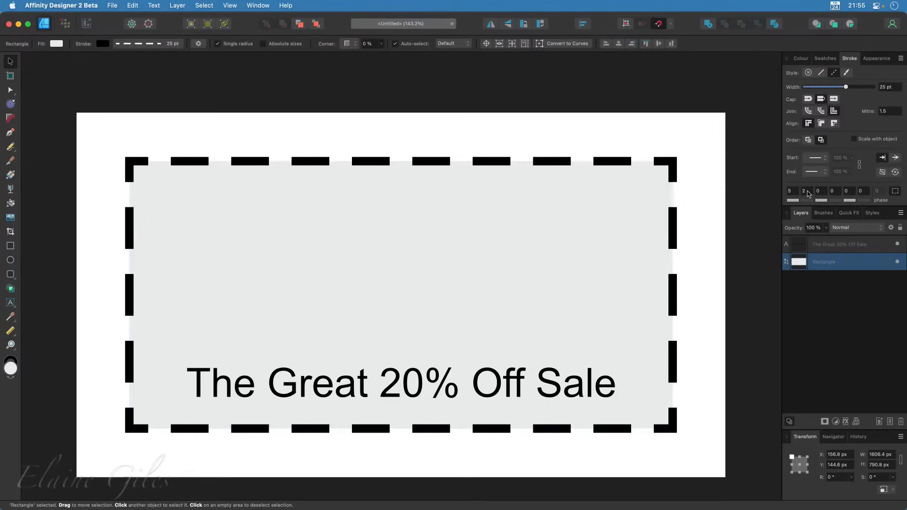
pyautogui.click(790, 190)
pyautogui.doubleClick(791, 194)
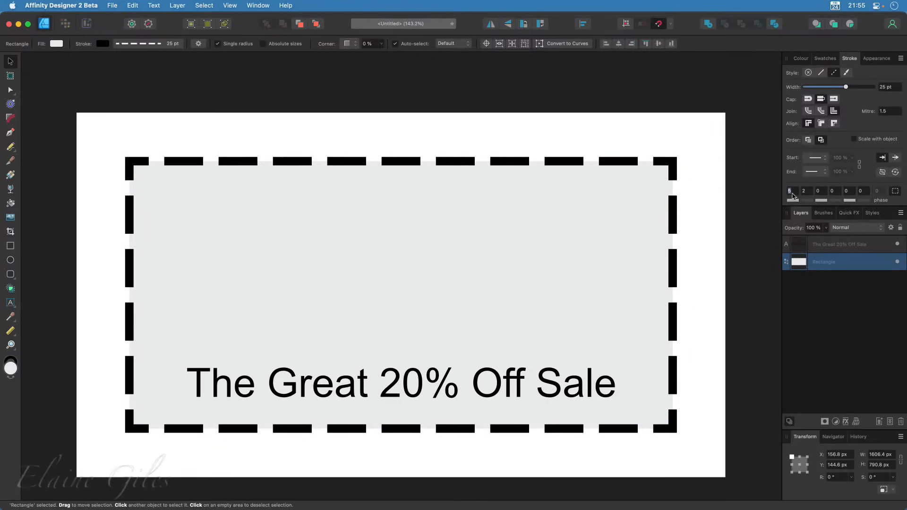
pyautogui.write('3')
pyautogui.press('Return')
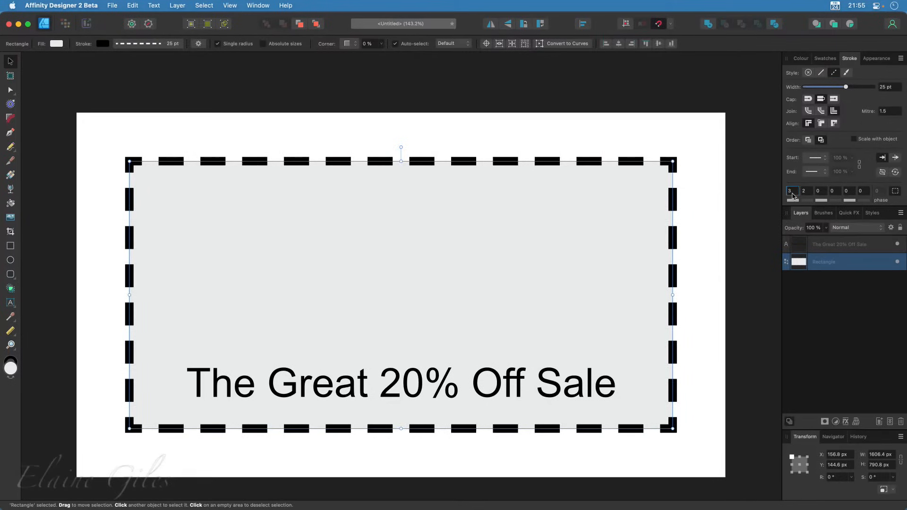
pyautogui.doubleClick(794, 192)
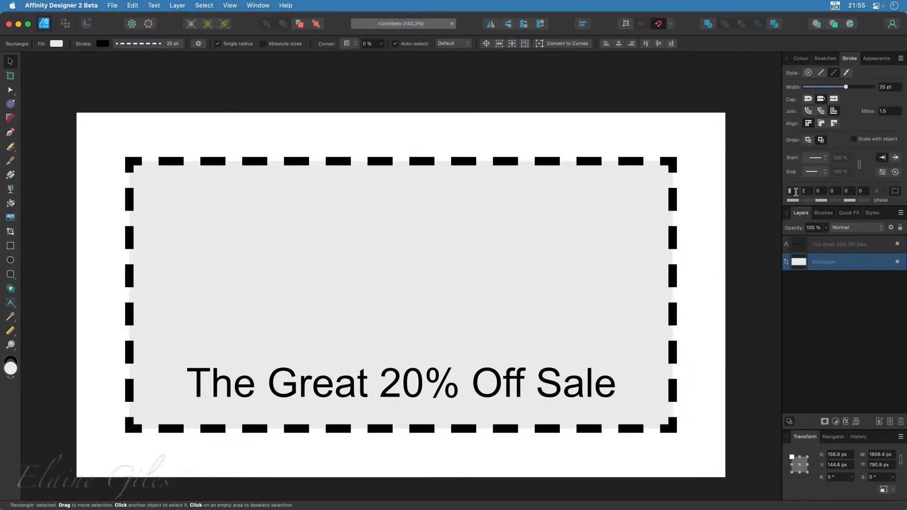
pyautogui.write('4')
pyautogui.press('Return')
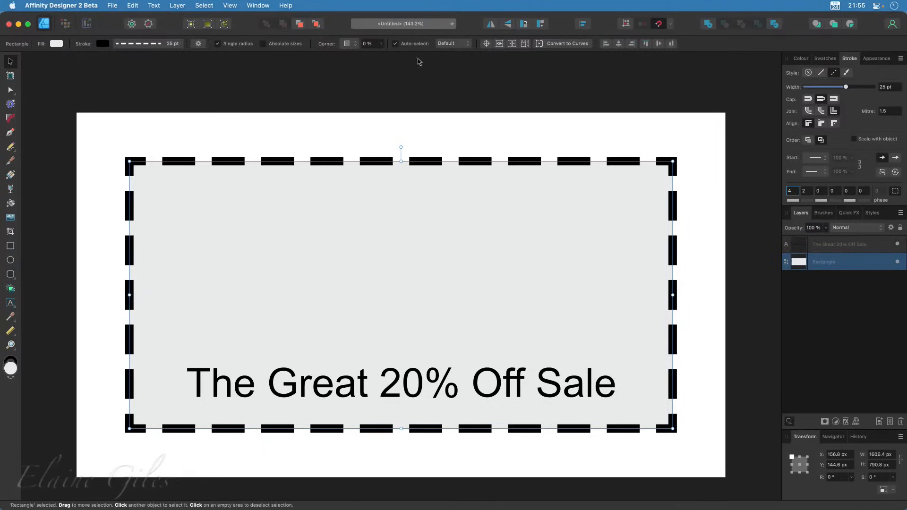
# Deselect the banner, switch to Affinity Photo 2 Beta and create a new FHD 1080p document.
pyautogui.click(477, 88)
pyautogui.hotkey('alt', 'space')
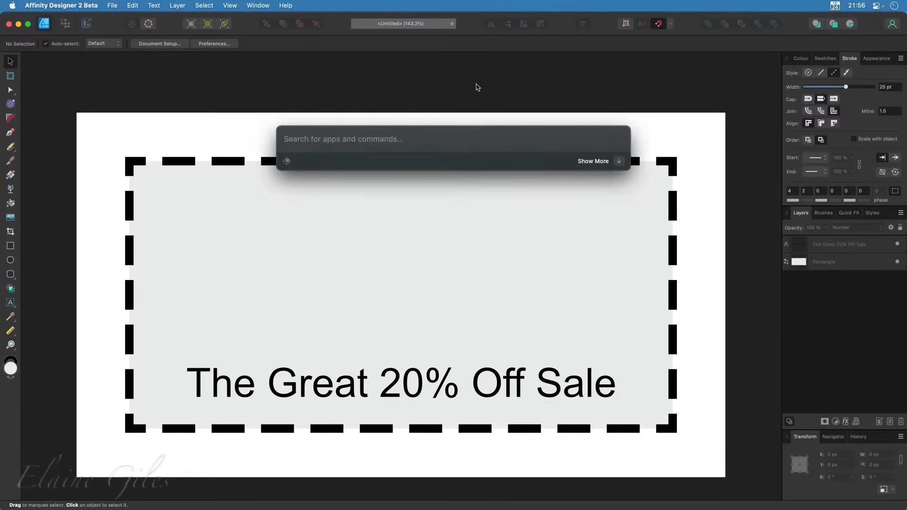
pyautogui.write('photo')
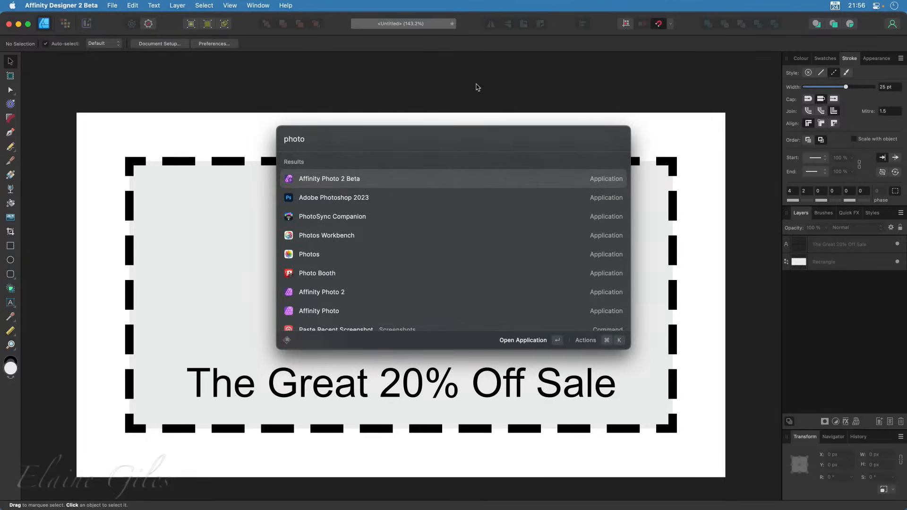
pyautogui.press('Return')
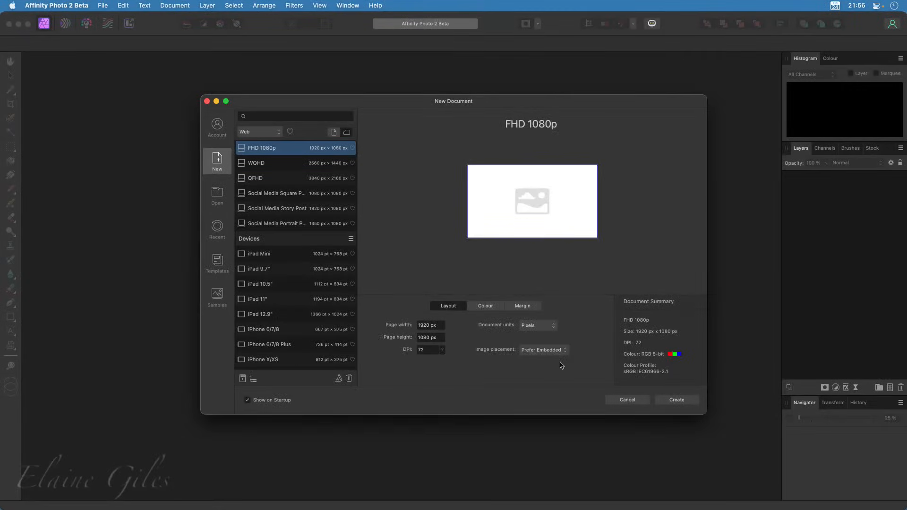
pyautogui.click(683, 402)
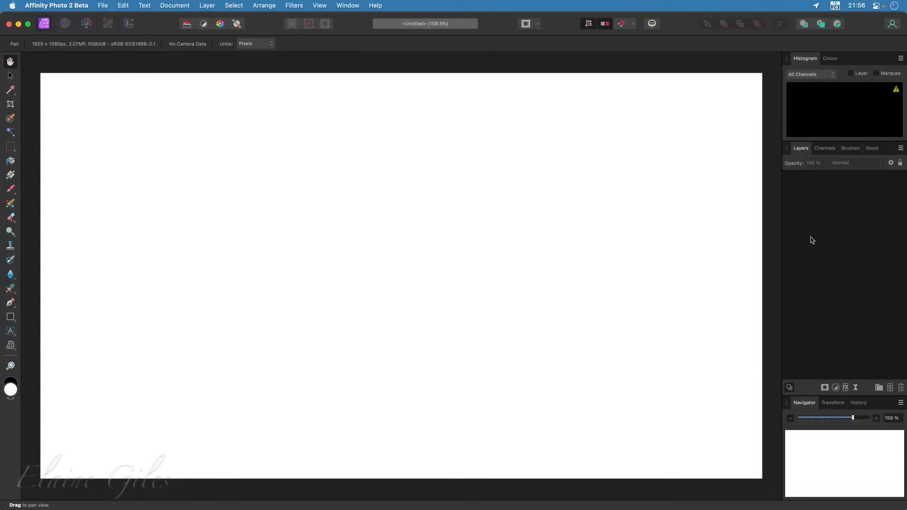
# Open the Layer Effects window, shift it across the canvas and close it again.
pyautogui.click(845, 387)
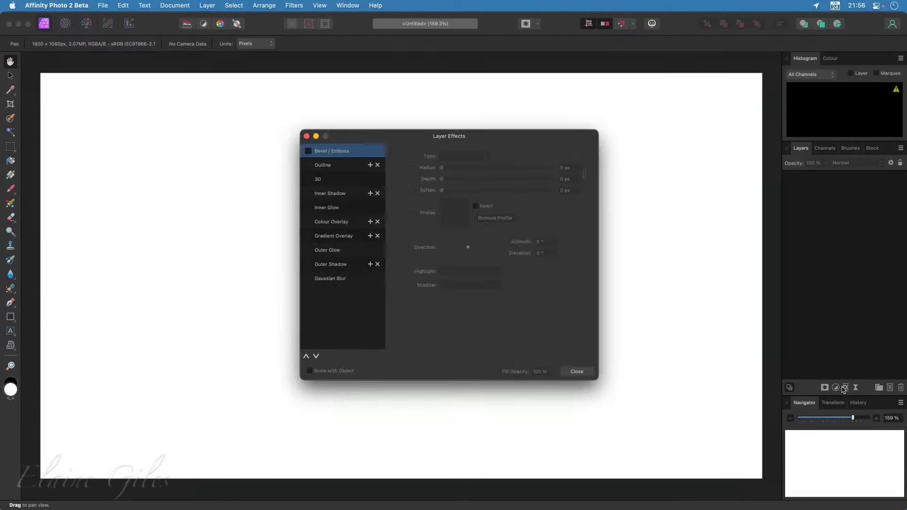
pyautogui.click(243, 209)
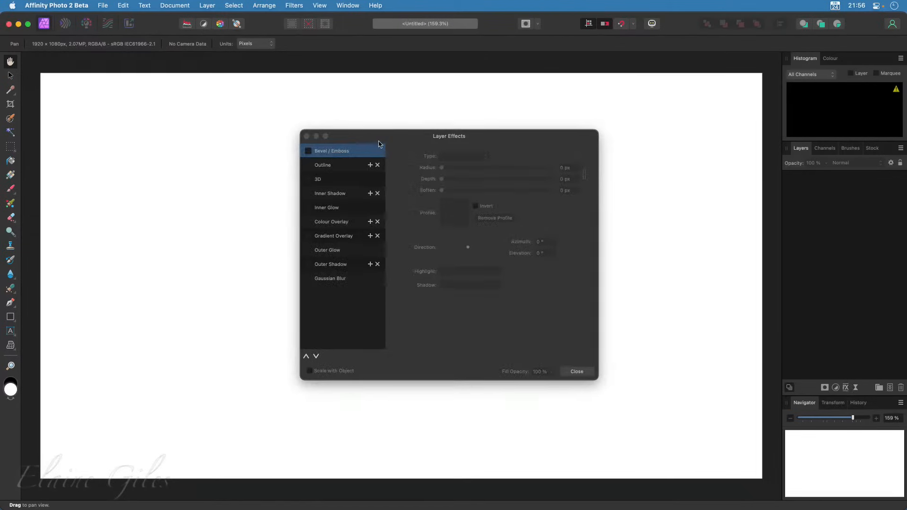
pyautogui.moveTo(378, 142); pyautogui.dragTo(418, 137)
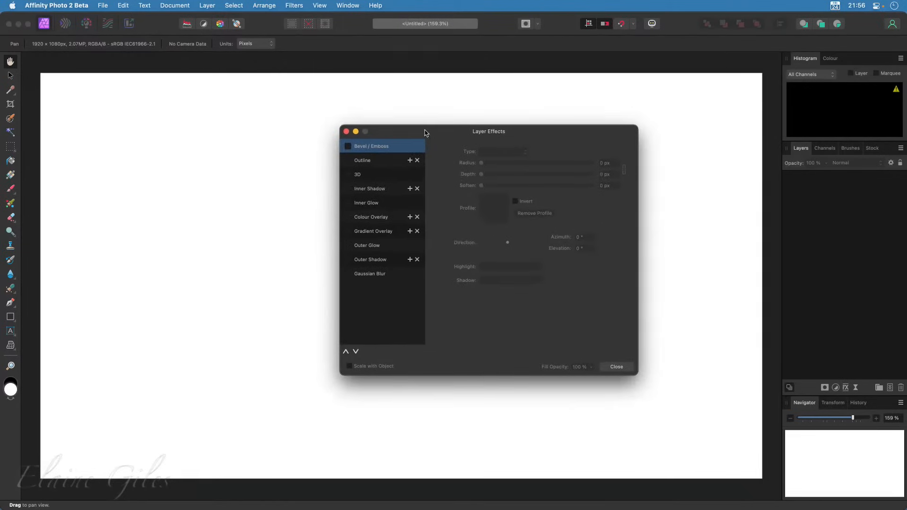
pyautogui.click(346, 132)
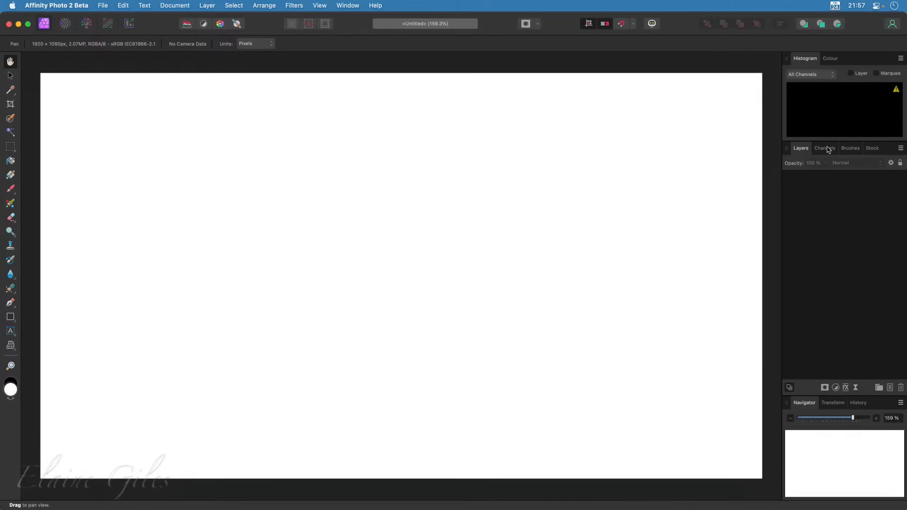
# Float the Histogram panel over the canvas and try a region capture across part of it.
pyautogui.moveTo(809, 59); pyautogui.dragTo(473, 131)
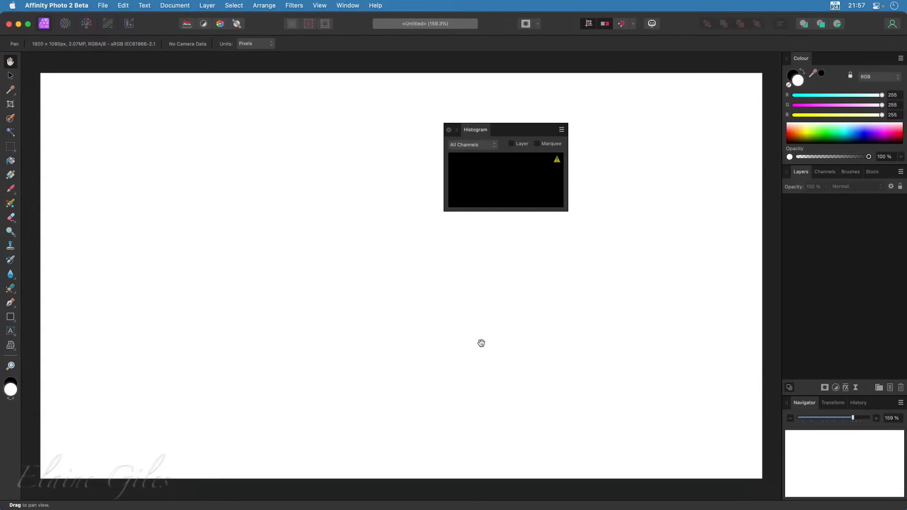
pyautogui.hotkey('ctrl', 'shift', 'c')
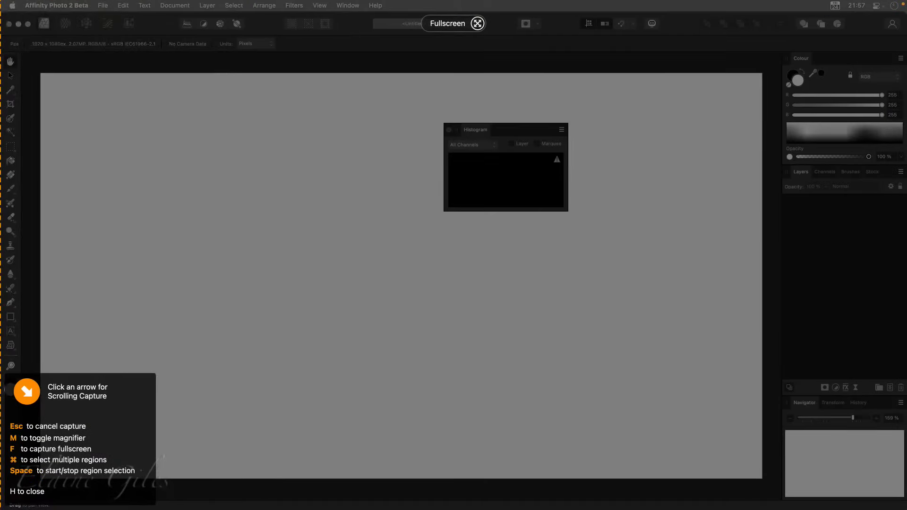
pyautogui.press('Escape')
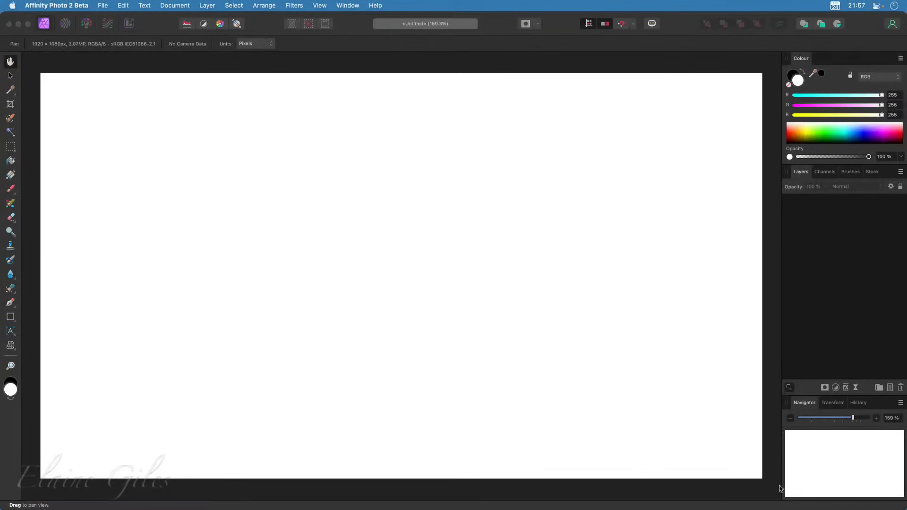
pyautogui.click(539, 381)
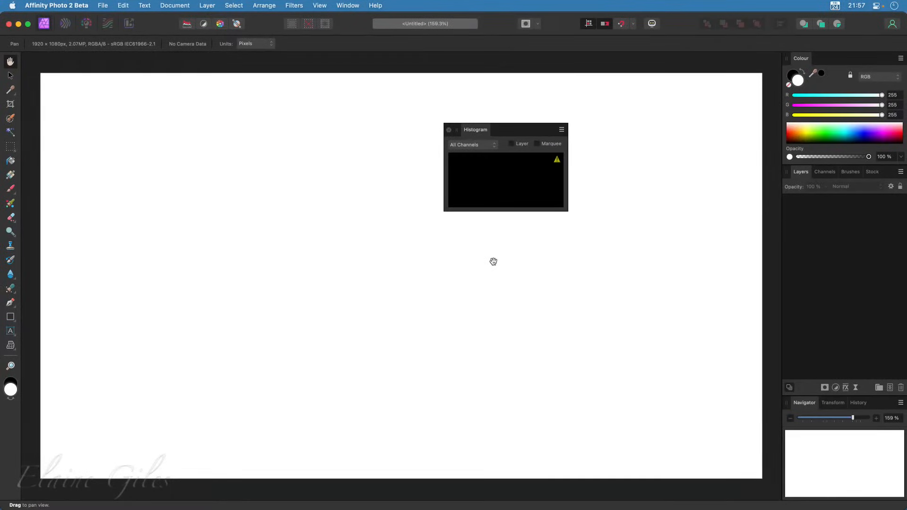
pyautogui.press('super+shift+5')
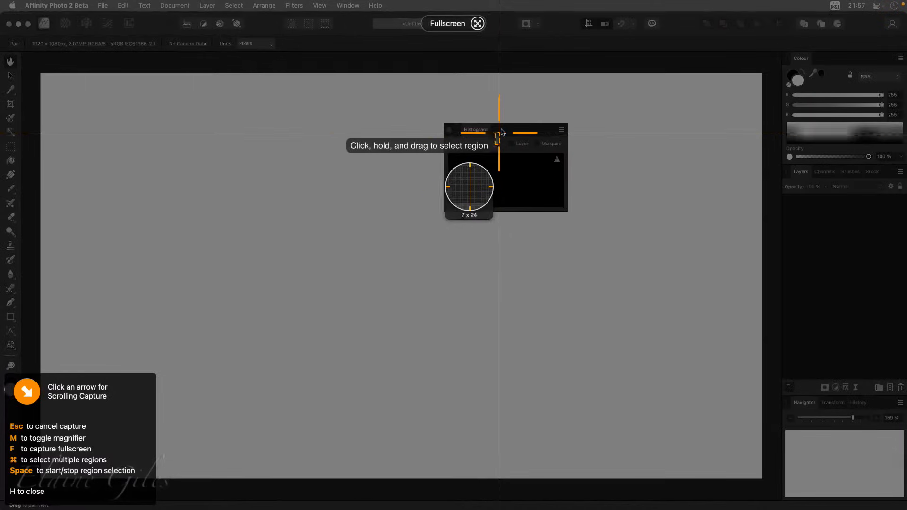
pyautogui.moveTo(501, 132); pyautogui.dragTo(426, 235)
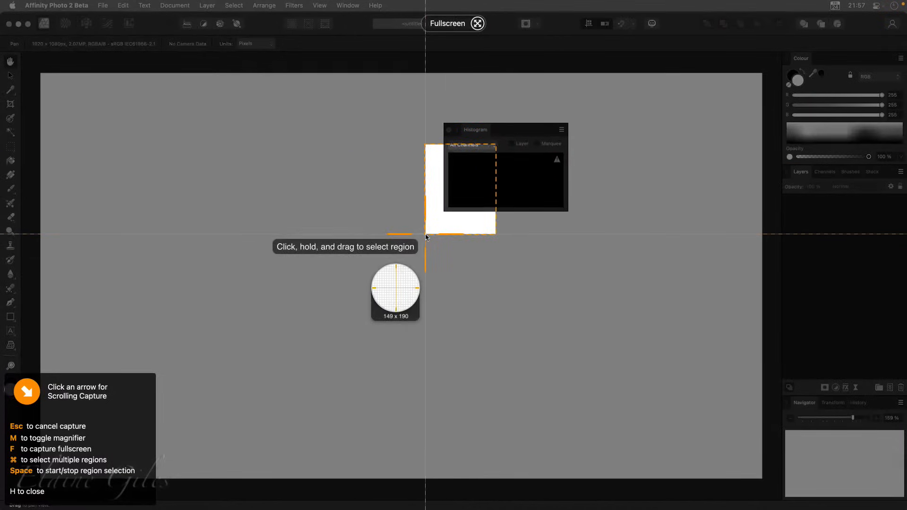
pyautogui.press('Escape')
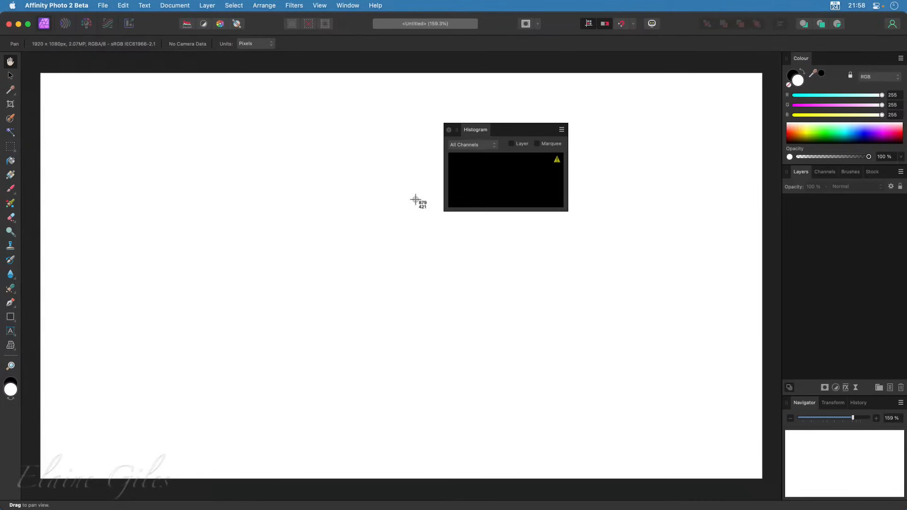
# Capture the floating Histogram panel as a window screenshot and place the captured image beside the original panel.
pyautogui.press('space')
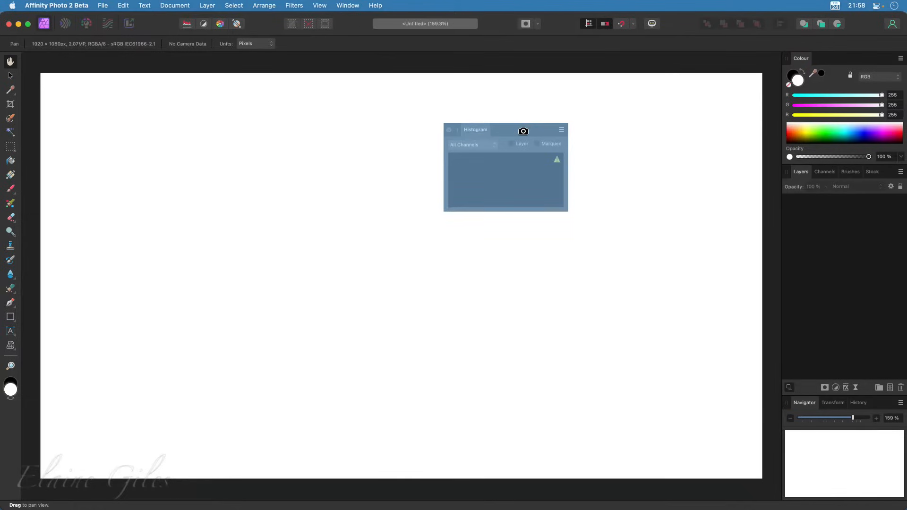
pyautogui.click(523, 131)
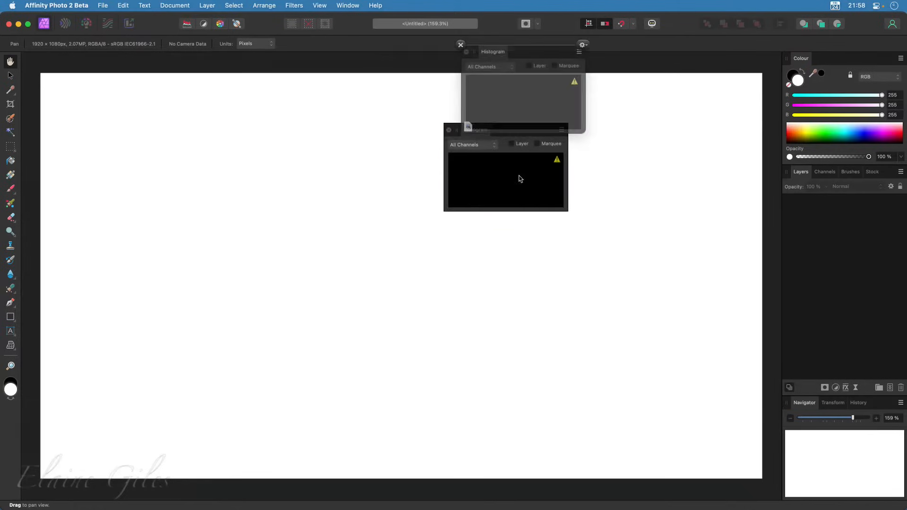
pyautogui.moveTo(531, 52); pyautogui.dragTo(324, 155)
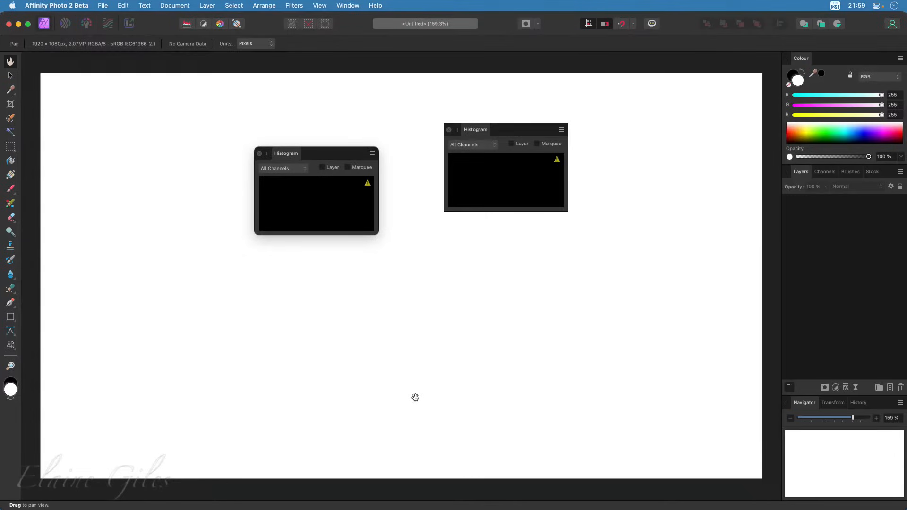
# Move the floating Histogram capture aside, dock the original Histogram panel beside Colour and quit Affinity Photo 2 Beta.
pyautogui.moveTo(344, 197)
pyautogui.moveTo(326, 165); pyautogui.dragTo(357, 113)
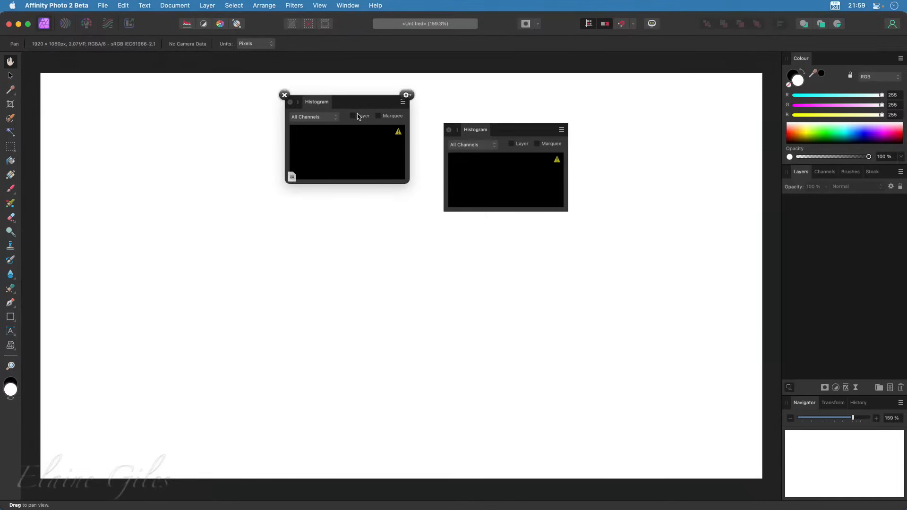
pyautogui.moveTo(338, 187)
pyautogui.moveTo(475, 131); pyautogui.dragTo(813, 58)
pyautogui.click(64, 5)
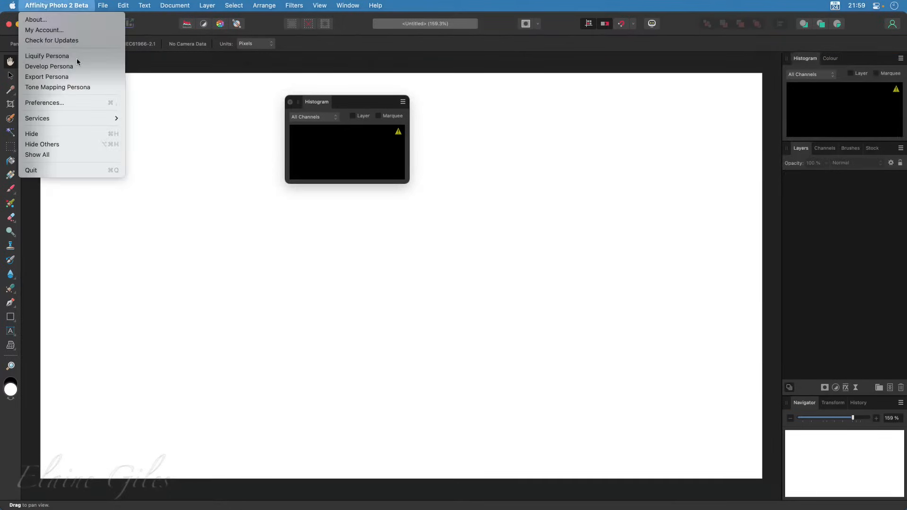
pyautogui.click(94, 170)
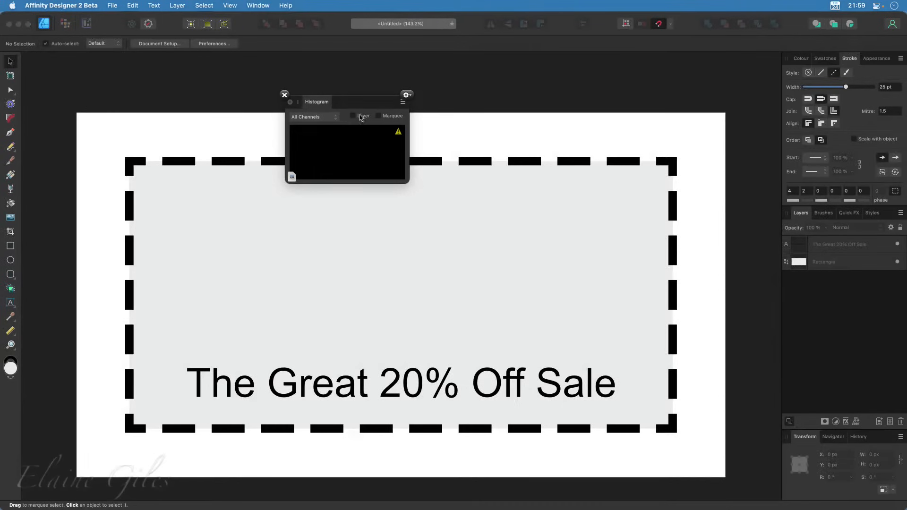
# Place the floating Histogram capture into the banner document as an image, position it above the sale text and deselect it.
pyautogui.moveTo(365, 105); pyautogui.dragTo(698, 85)
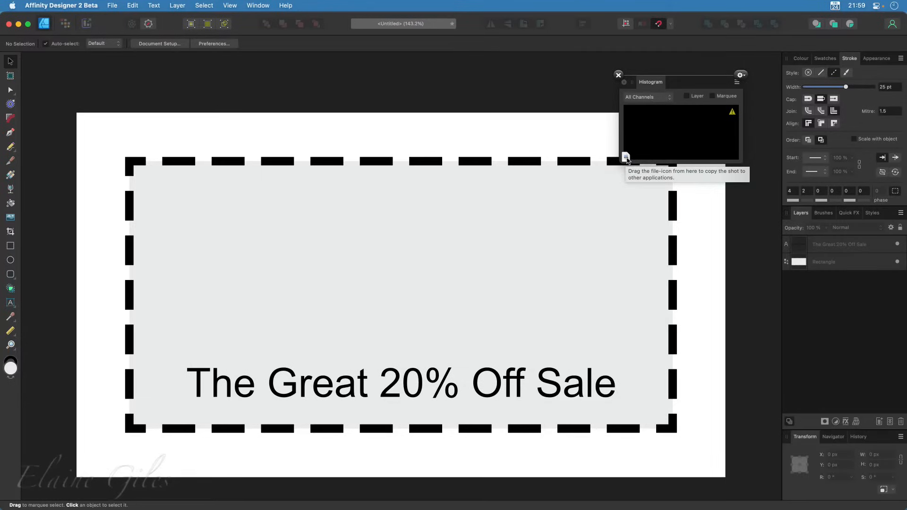
pyautogui.moveTo(626, 158); pyautogui.dragTo(488, 144)
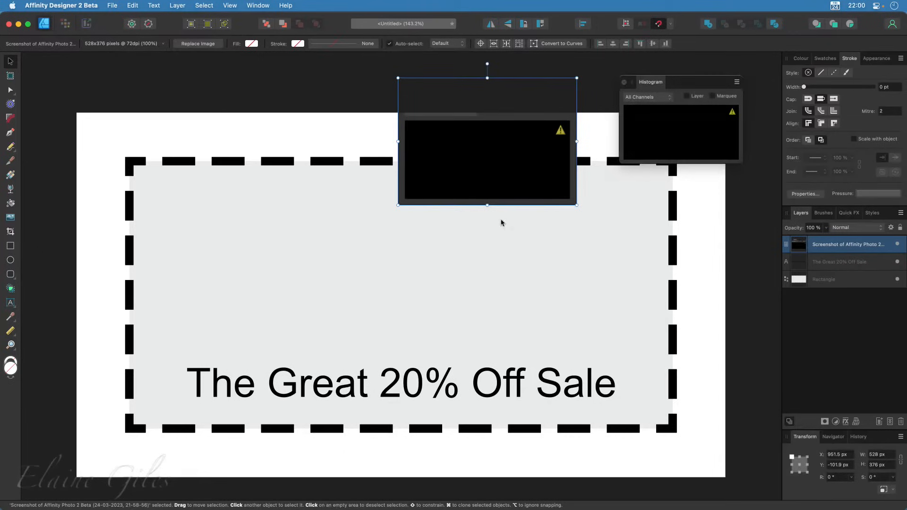
pyautogui.moveTo(501, 223); pyautogui.dragTo(502, 299)
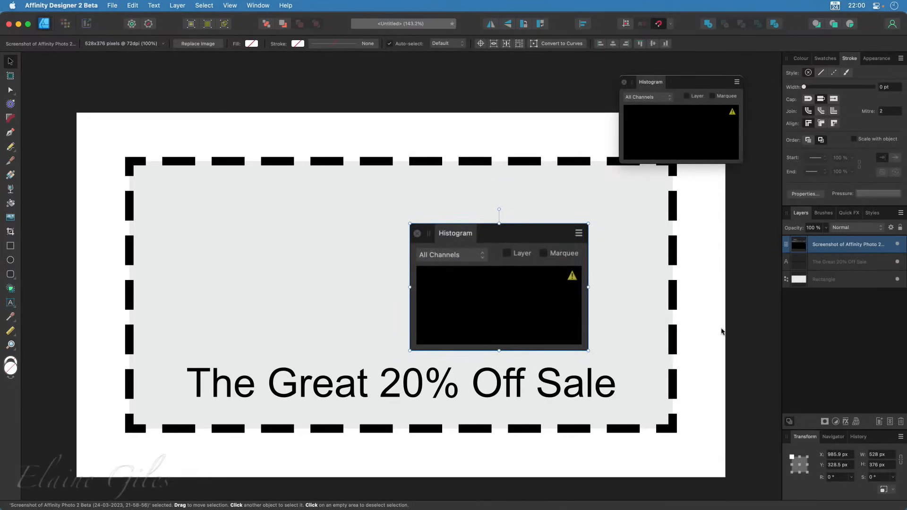
pyautogui.click(742, 328)
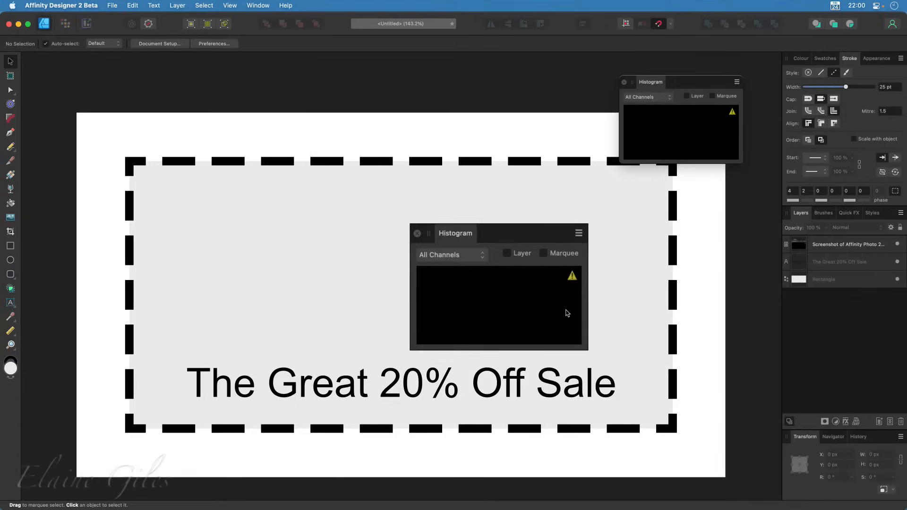
# Open the App Store, search for "screenfloat" and view the ScreenFloat-Better Screenshots page.
pyautogui.press('super+space')
pyautogui.write('app')
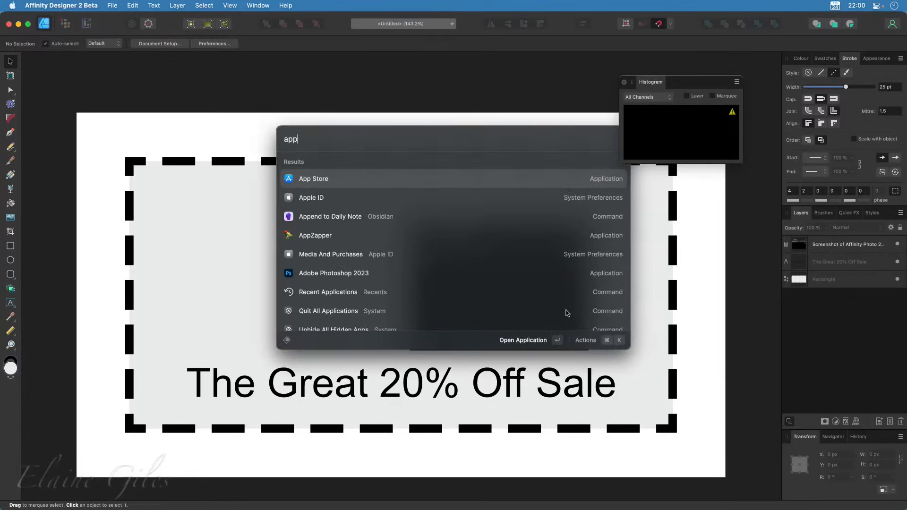
pyautogui.press('Return')
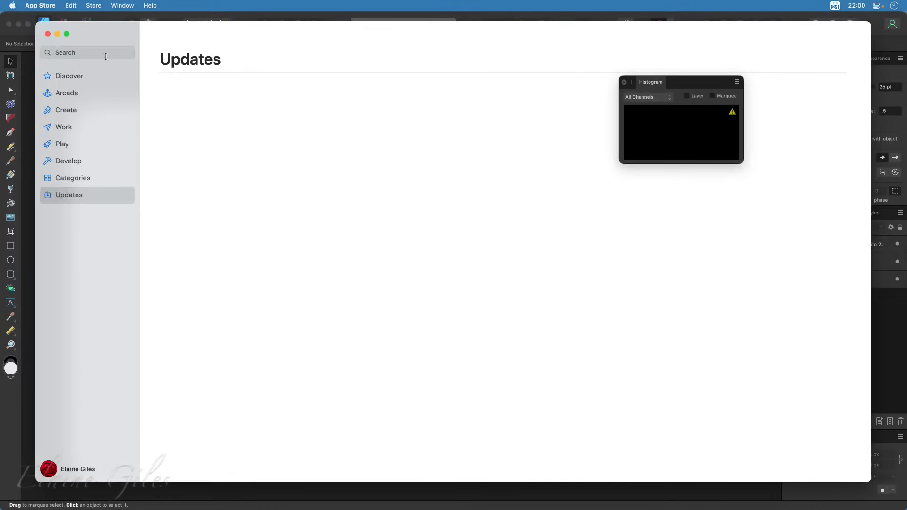
pyautogui.click(106, 53)
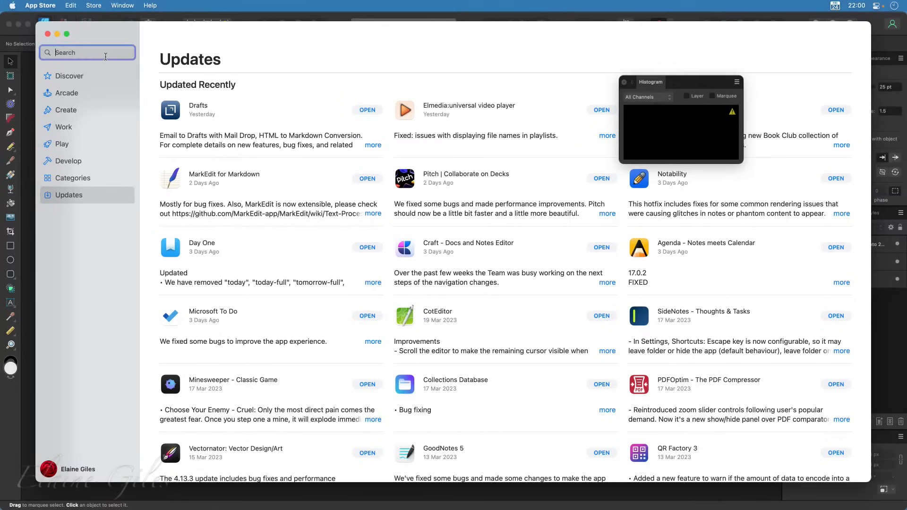
pyautogui.write('scre')
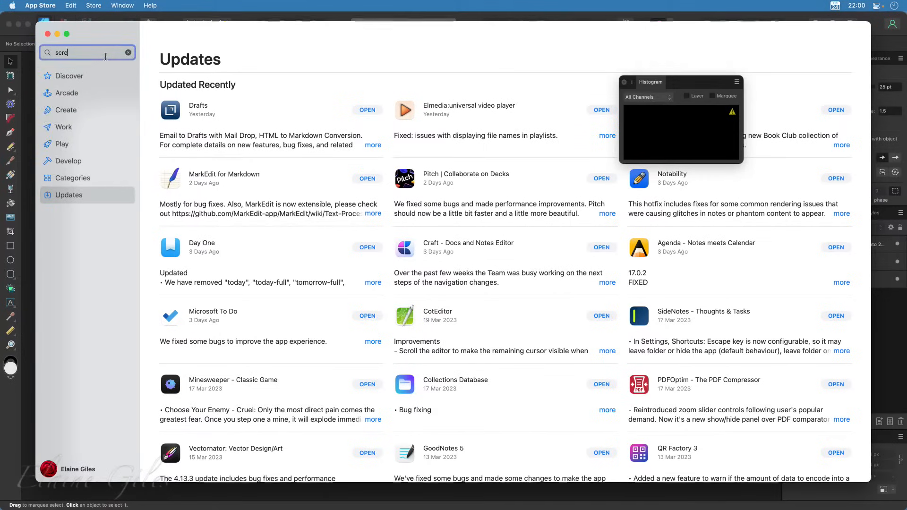
pyautogui.write('enfloat')
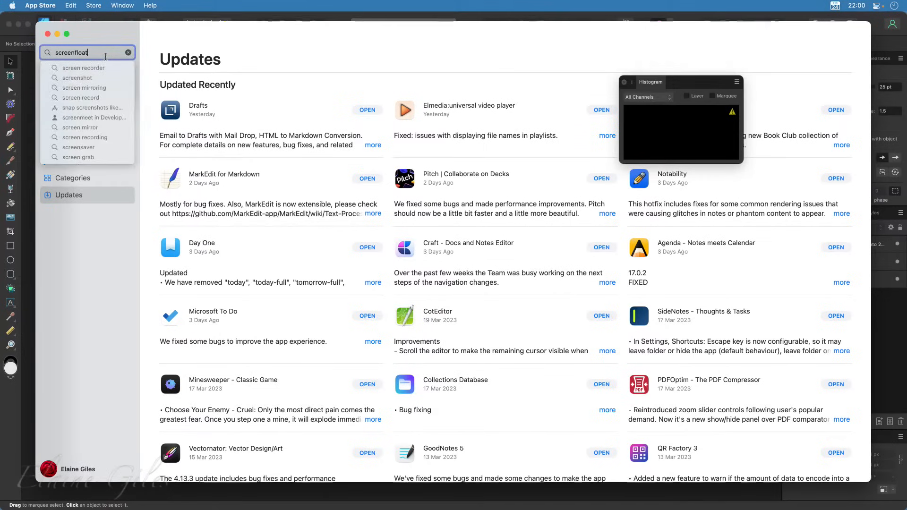
pyautogui.press('Return')
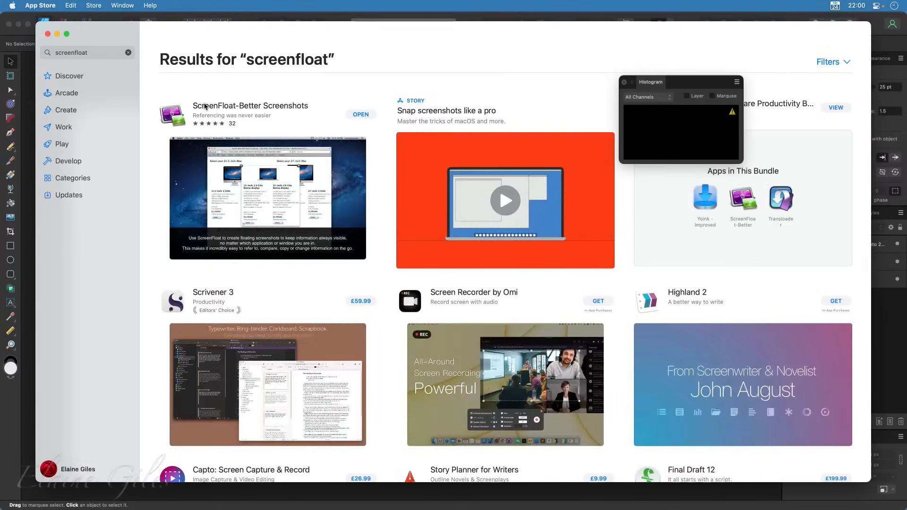
pyautogui.click(174, 117)
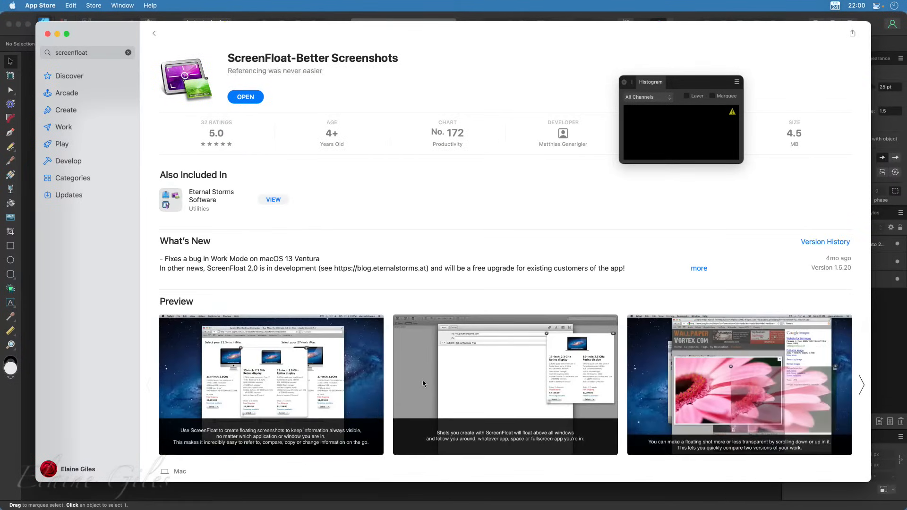
# Examine the ScreenFloat page's previews, description and full What's New text, and quit the App Store.
pyautogui.scroll(-3, 423, 383)
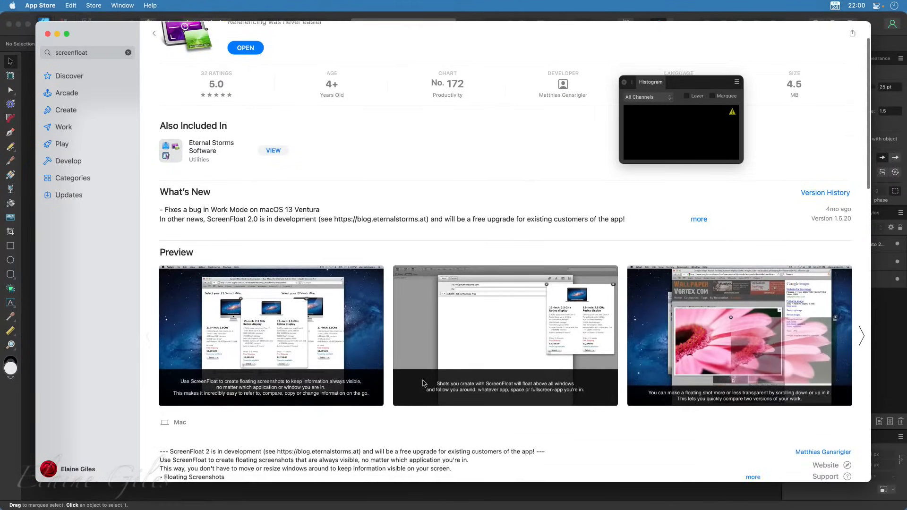
pyautogui.scroll(-7, 423, 384)
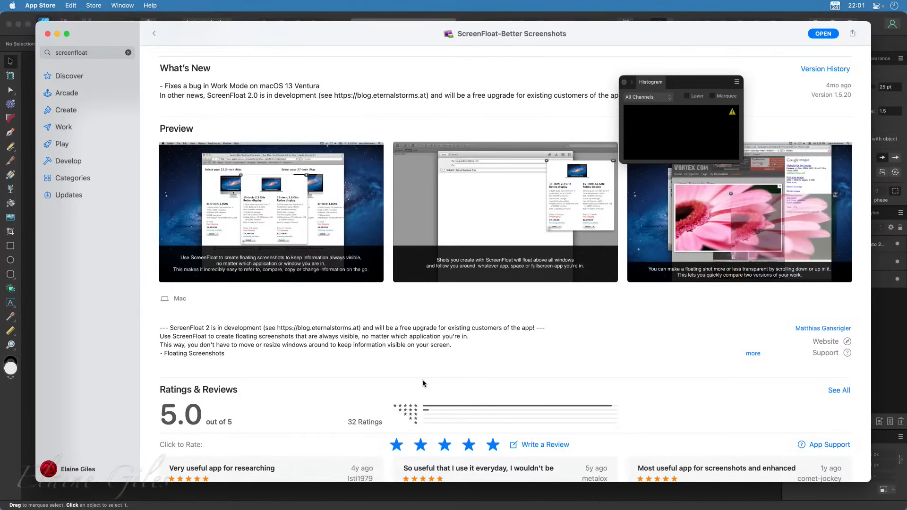
pyautogui.scroll(2, 419, 367)
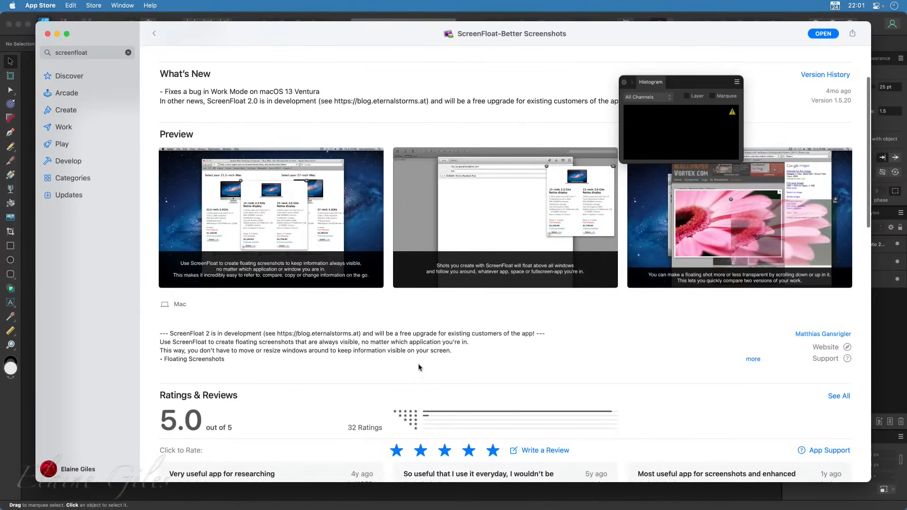
pyautogui.scroll(5, 419, 367)
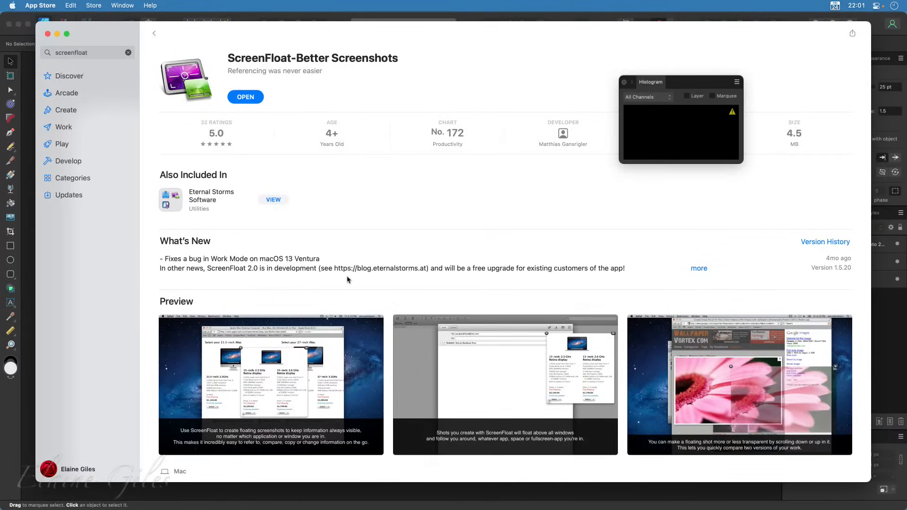
pyautogui.click(701, 269)
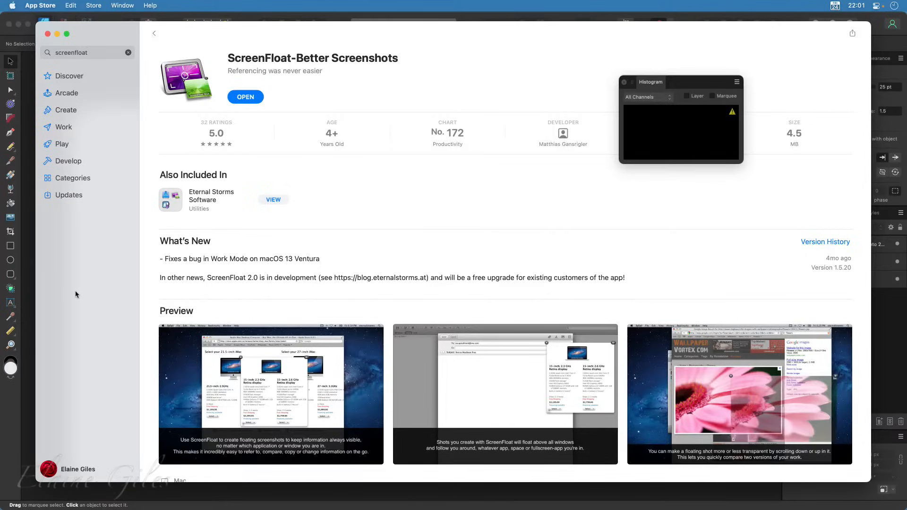
pyautogui.press('super+q')
# Delete the floating Histogram shot and move the placed Histogram image to the banner's upper right, at about X 1171 px, Y 207 px.
pyautogui.moveTo(663, 80)
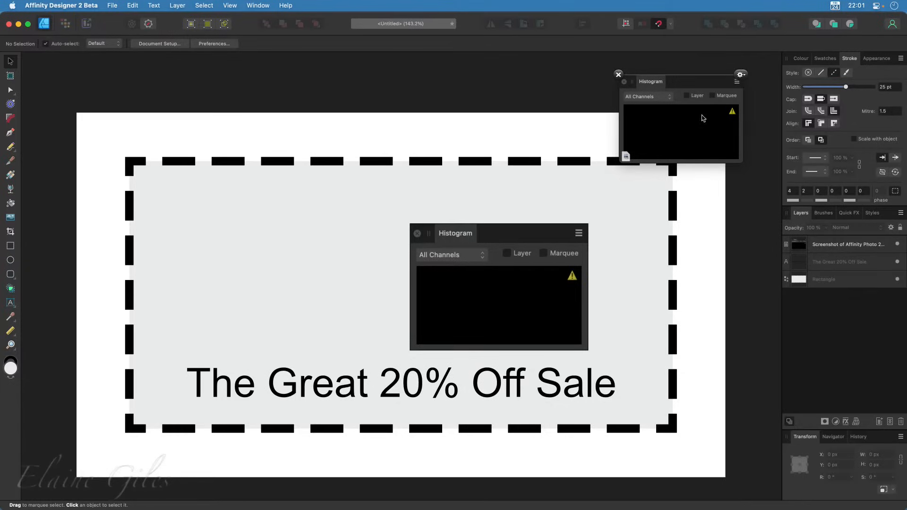
pyautogui.rightClick(703, 119)
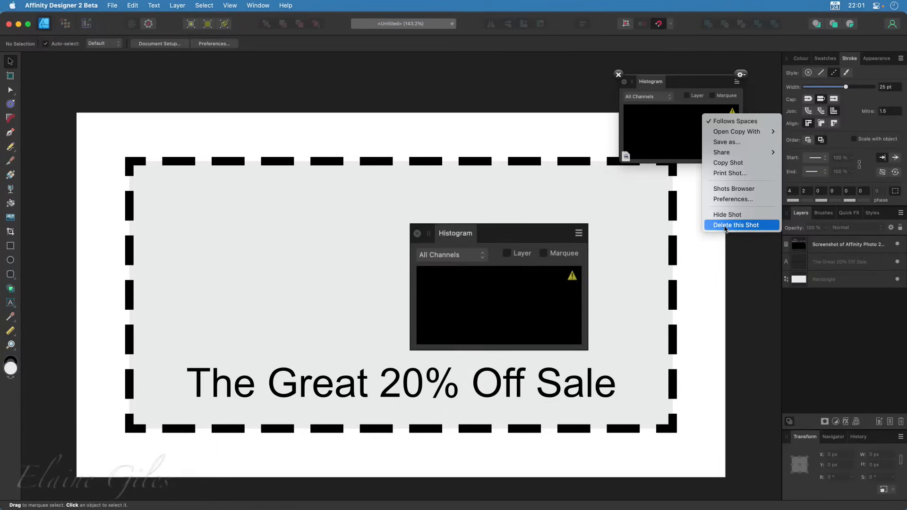
pyautogui.click(726, 226)
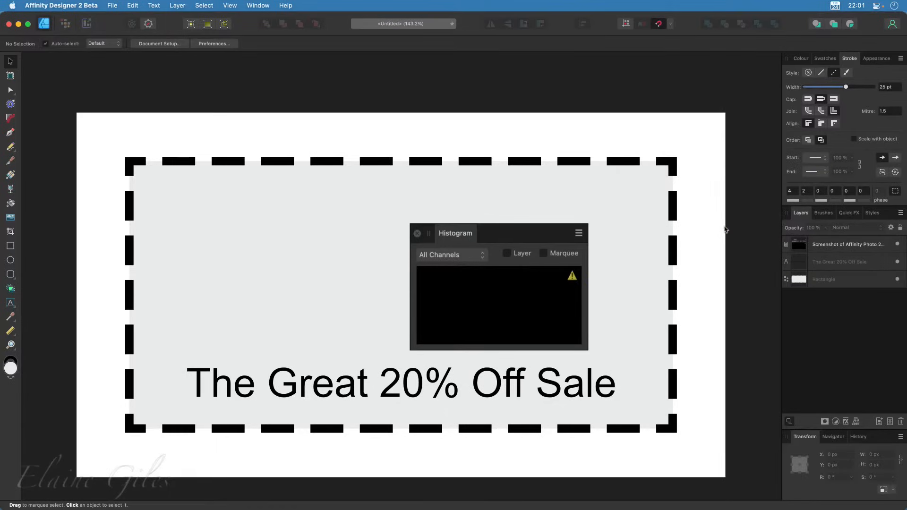
pyautogui.click(462, 289)
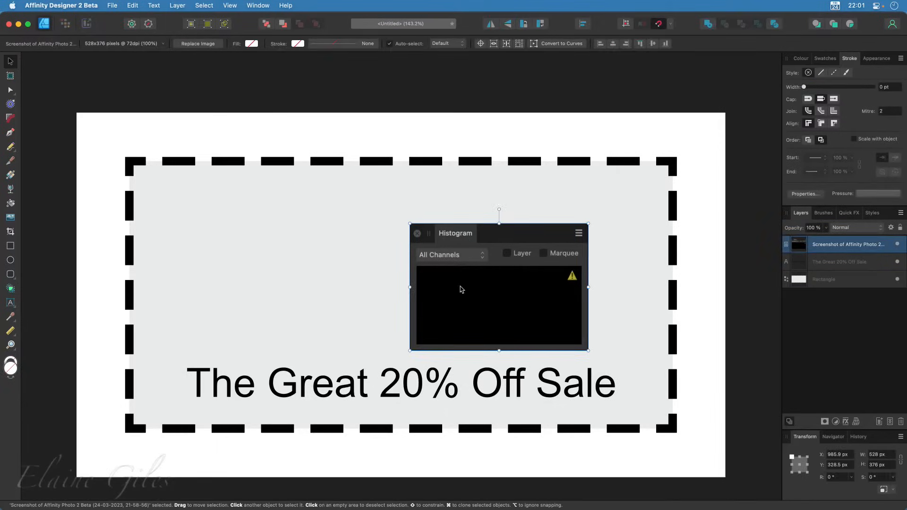
pyautogui.moveTo(525, 302); pyautogui.dragTo(588, 261)
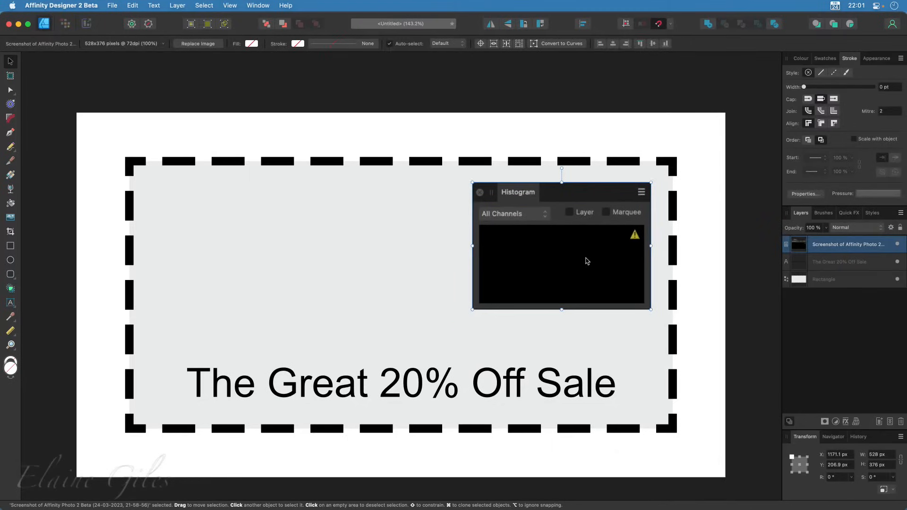
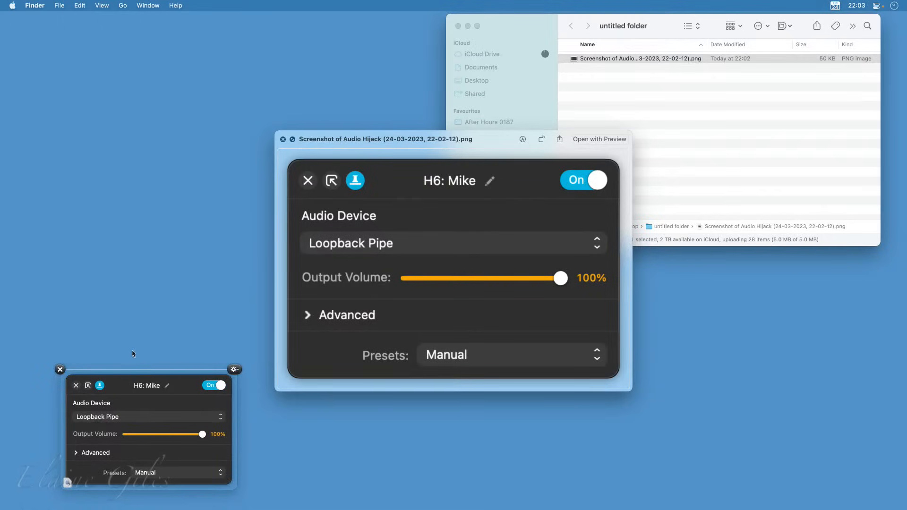
# Close the preview of the Audio Hijack screenshot and delete the untitled folder from the desktop.
pyautogui.click(282, 139)
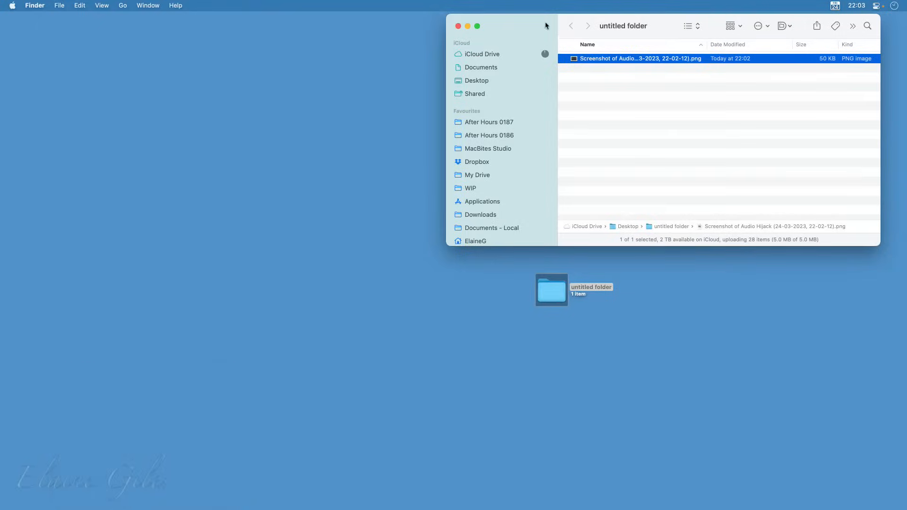
pyautogui.click(552, 290)
pyautogui.press('super+BackSpace')
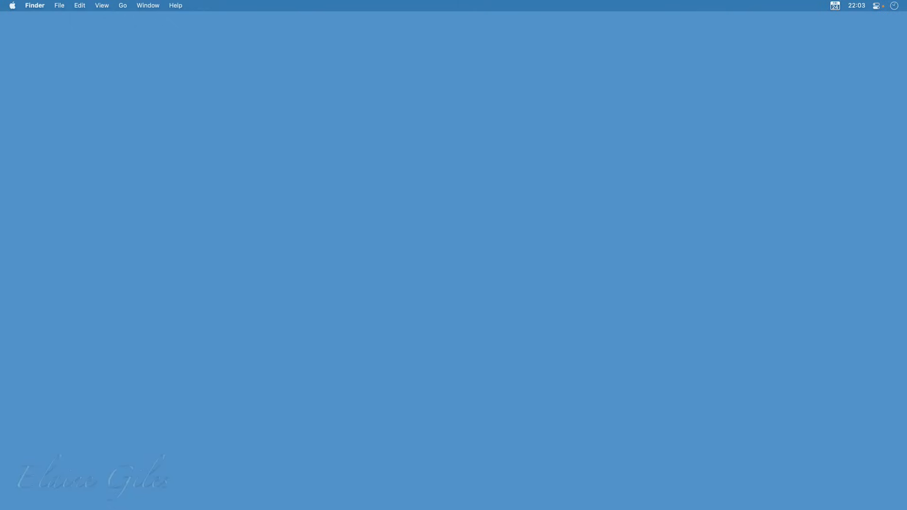
# Search the launcher for "des" and switch to Affinity Designer 2 Beta with the banner document.
pyautogui.hotkey('alt', 'space')
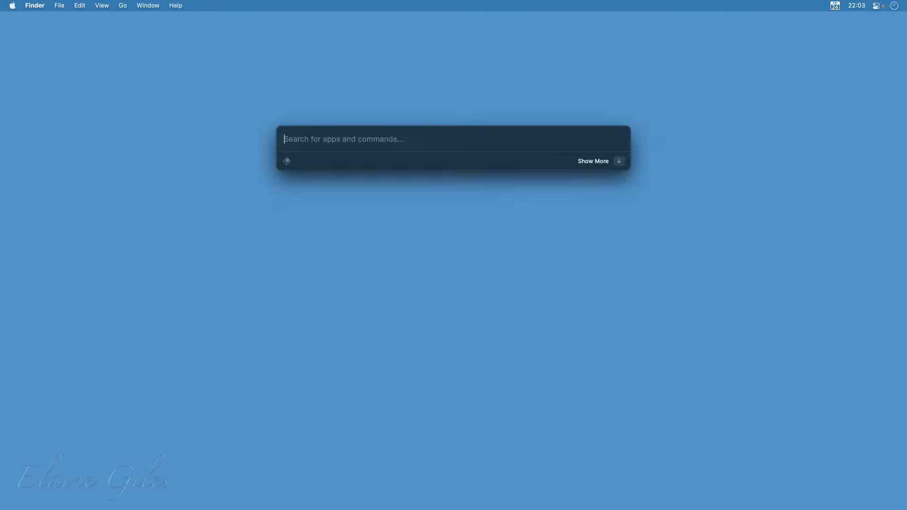
pyautogui.write('des')
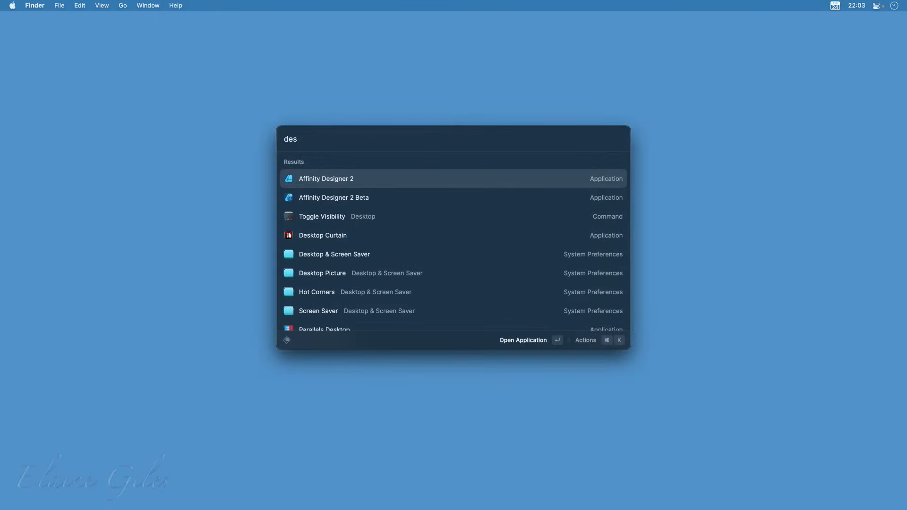
pyautogui.press('Down')
pyautogui.press('Return')
pyautogui.hotkey('alt', 'Tab')
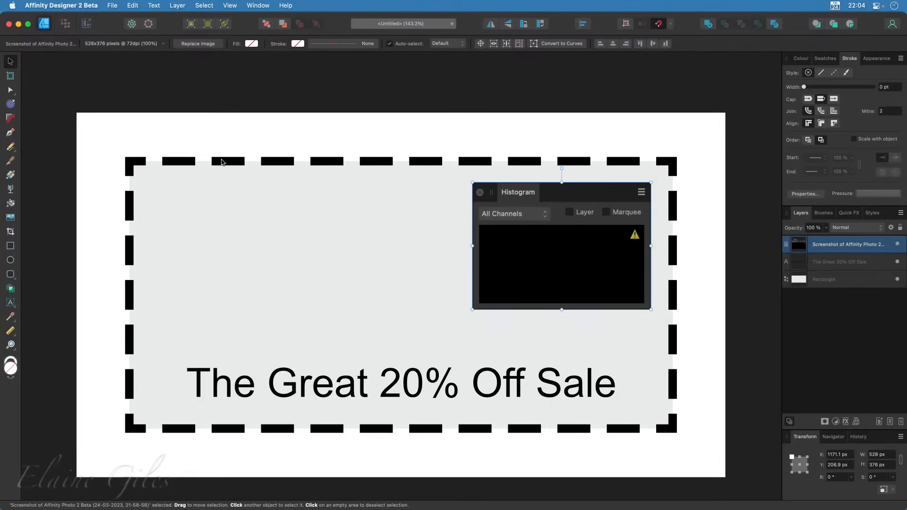
# Draw a circle about 353 px across in the empty left part of the banner and delete it again.
pyautogui.click(10, 260)
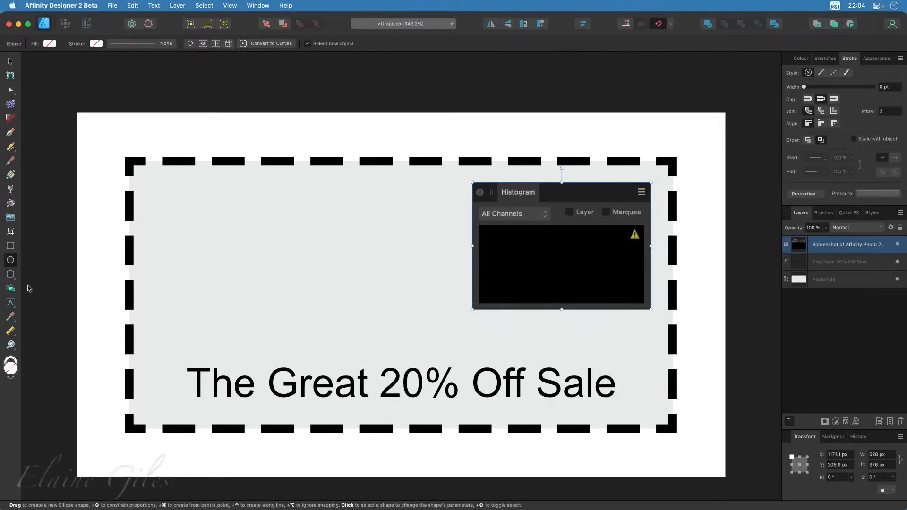
pyautogui.moveTo(204, 210)
pyautogui.mouseDown()
pyautogui.moveTo(267, 291)
pyautogui.moveTo(323, 330)
pyautogui.mouseUp()
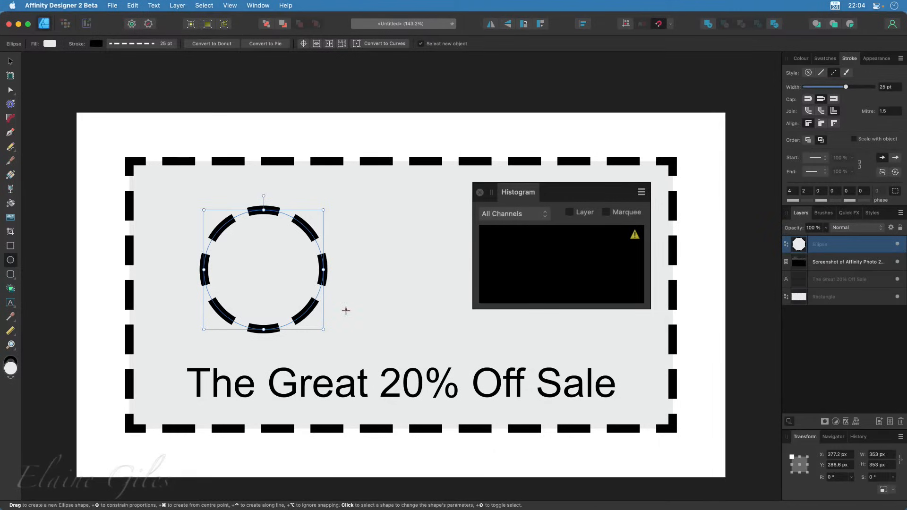
pyautogui.press('Delete')
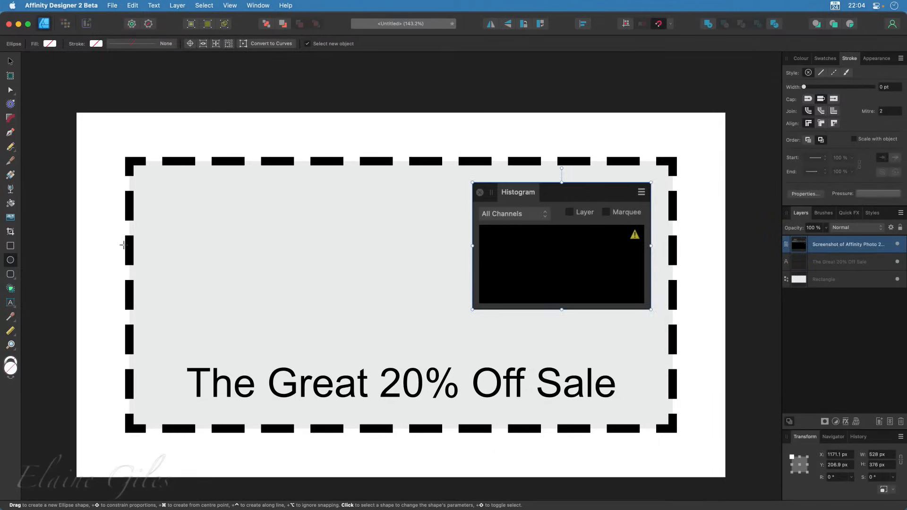
pyautogui.click(11, 62)
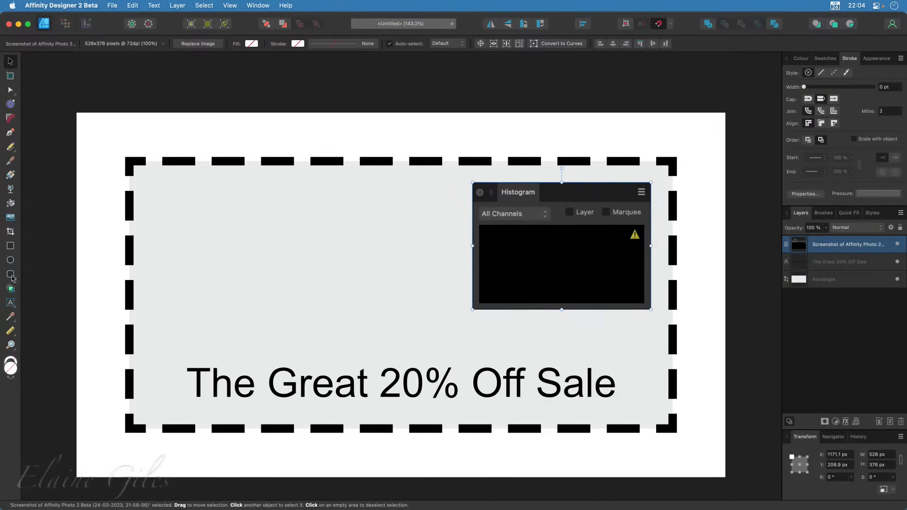
# Add a large "20%" art text in the empty area above the sale headline, about 470 pt in size.
pyautogui.click(11, 302)
pyautogui.moveTo(176, 198); pyautogui.dragTo(261, 312)
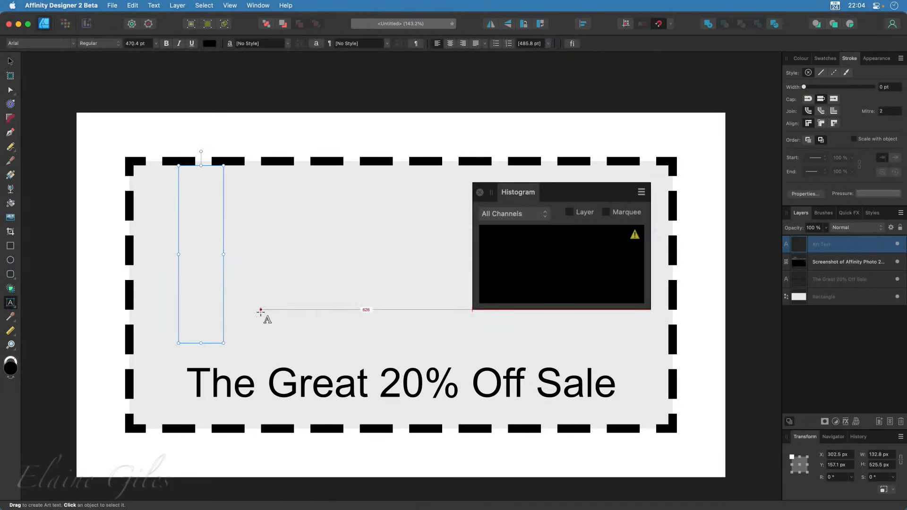
pyautogui.write('20')
pyautogui.press('Escape')
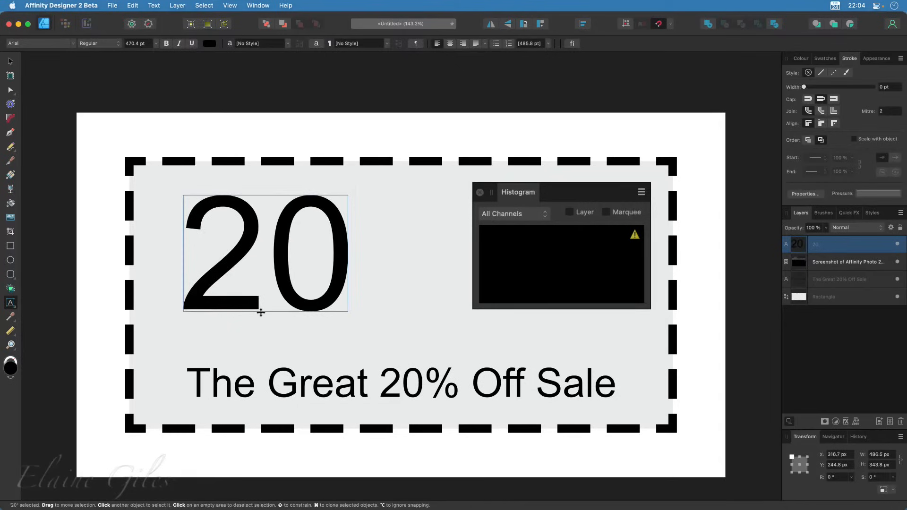
pyautogui.write('%')
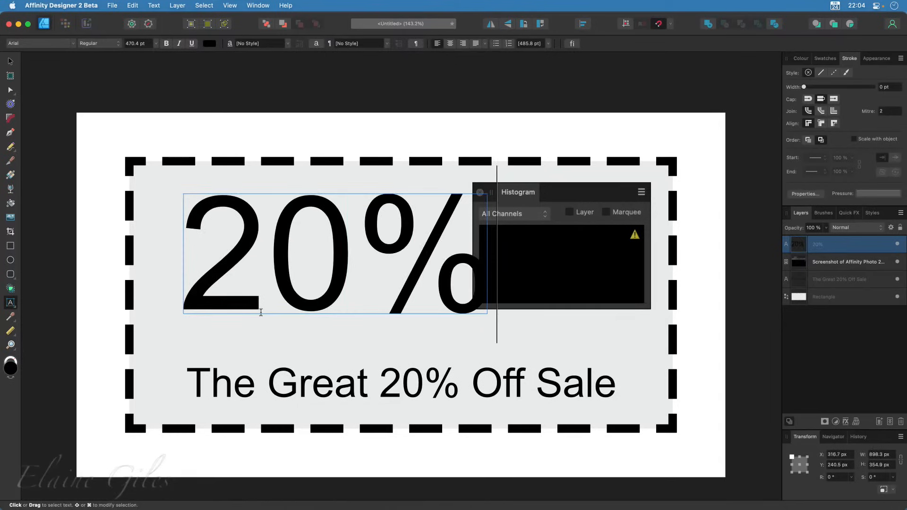
# Give the whole "20%" text a dashed stroke 14 pt wide.
pyautogui.press('super+a')
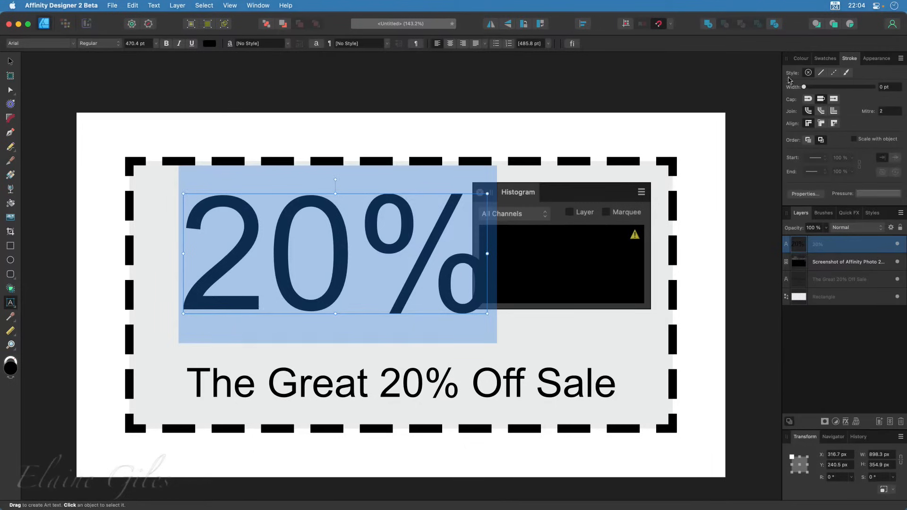
pyautogui.click(834, 73)
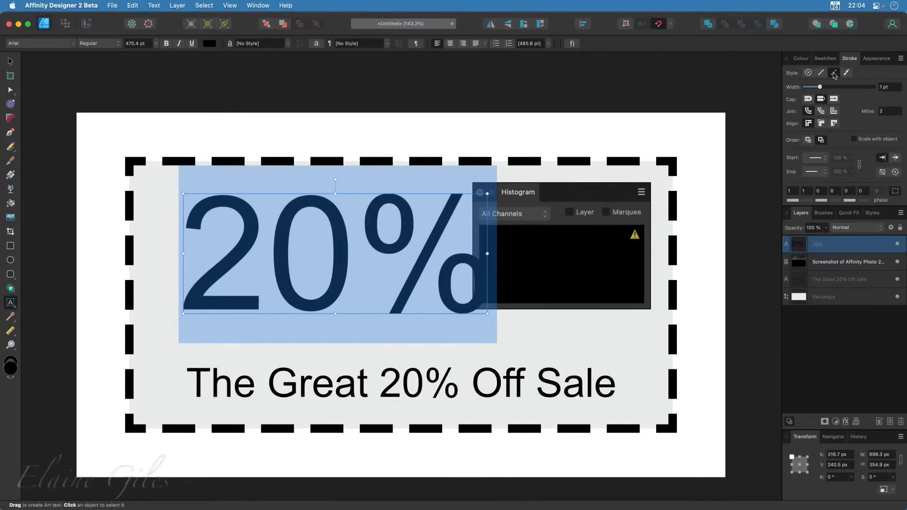
pyautogui.moveTo(820, 87); pyautogui.dragTo(837, 88)
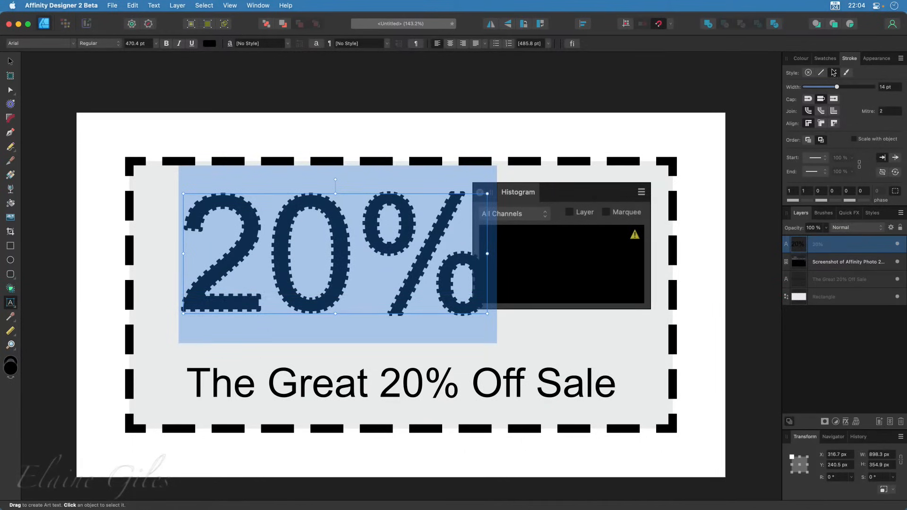
# Fill the large "20%" text with pure red (FF0000) and deselect it.
pyautogui.click(802, 59)
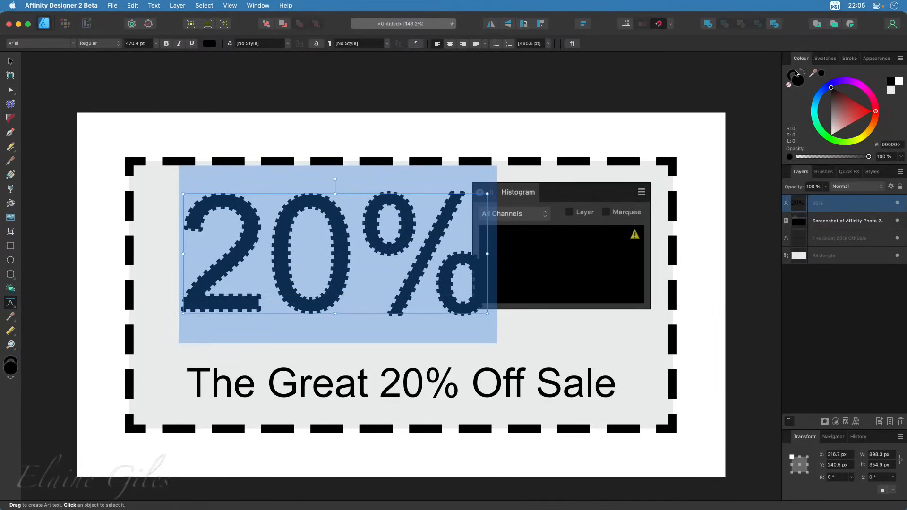
pyautogui.click(858, 117)
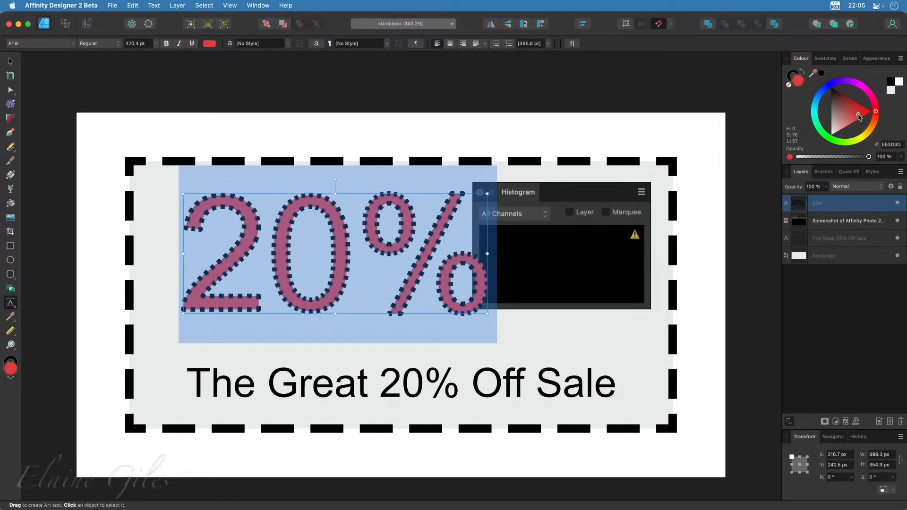
pyautogui.moveTo(859, 116); pyautogui.dragTo(874, 112)
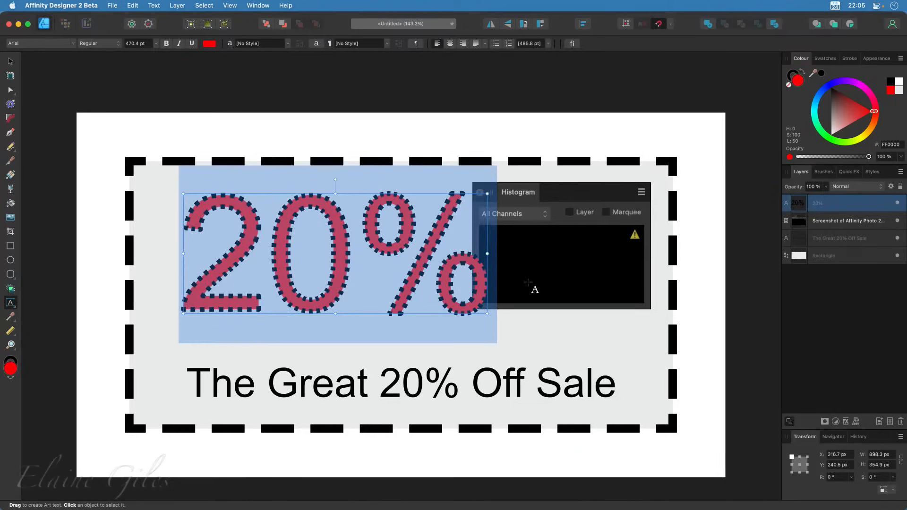
pyautogui.click(703, 359)
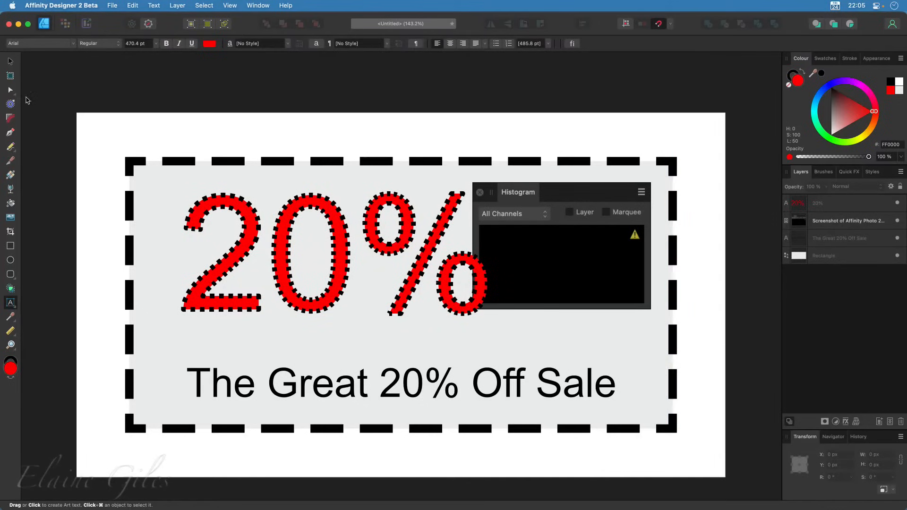
# Compare the dashes at the corners of the large red 2 with the balanced dash pattern switched off and back on.
pyautogui.click(10, 61)
pyautogui.scroll(1, 164, 255)
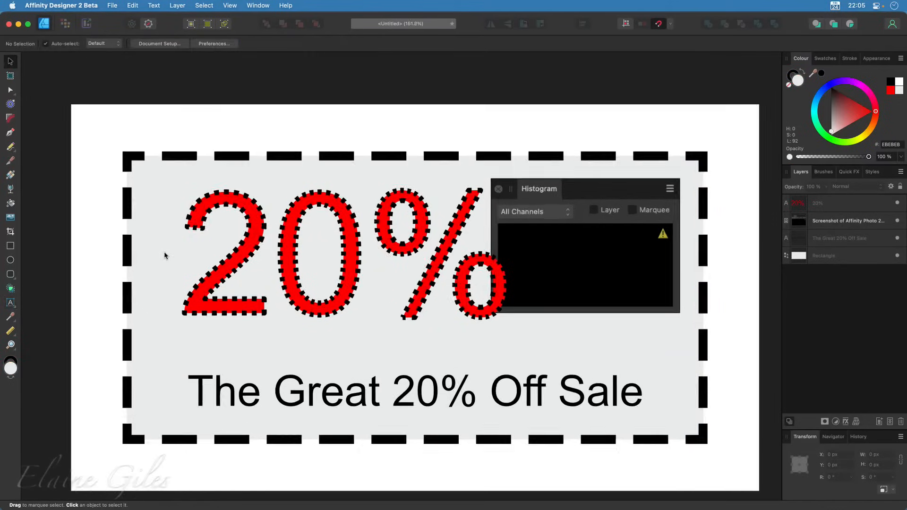
pyautogui.scroll(10, 165, 255)
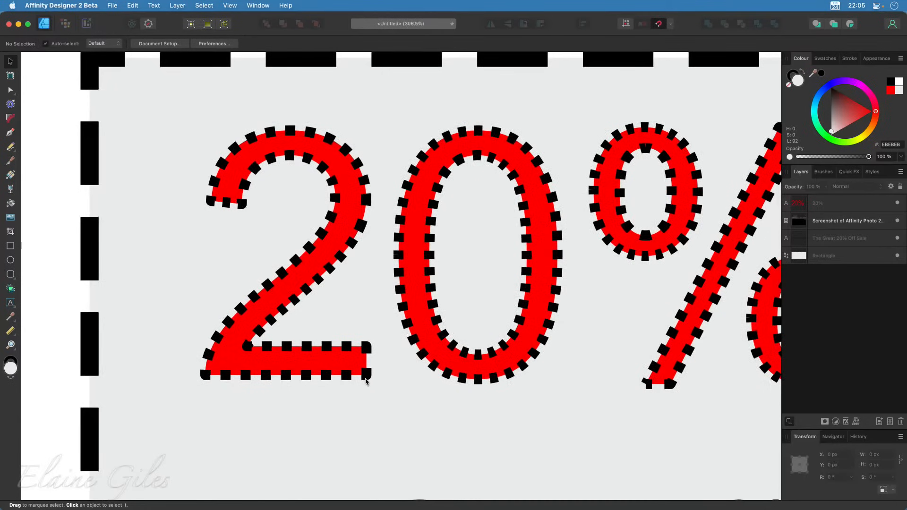
pyautogui.click(414, 283)
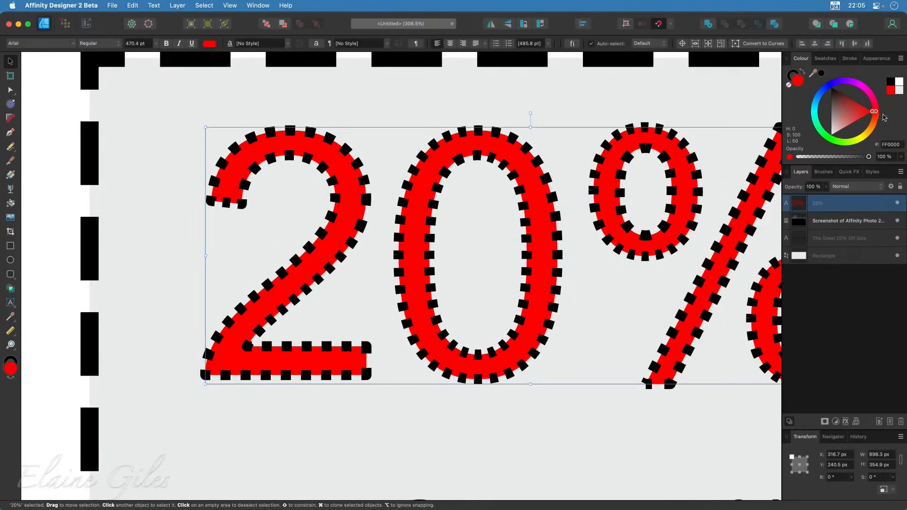
pyautogui.click(849, 59)
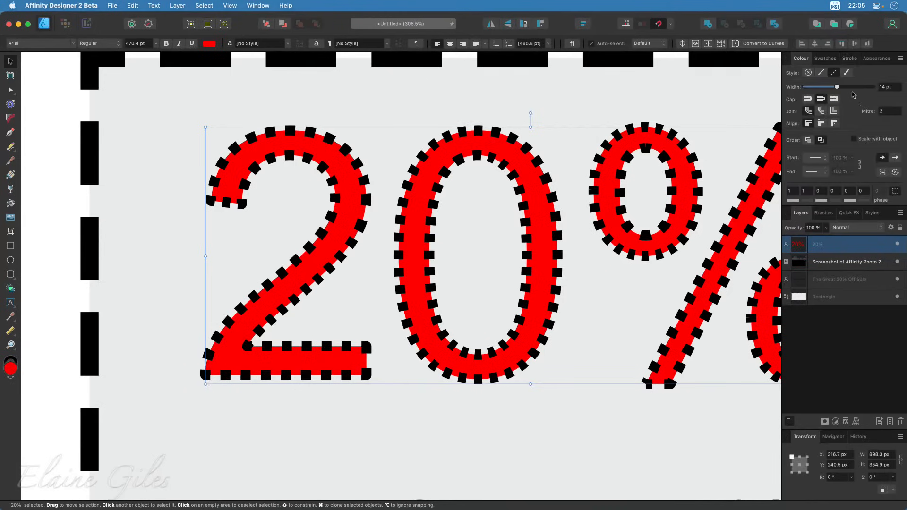
pyautogui.click(896, 192)
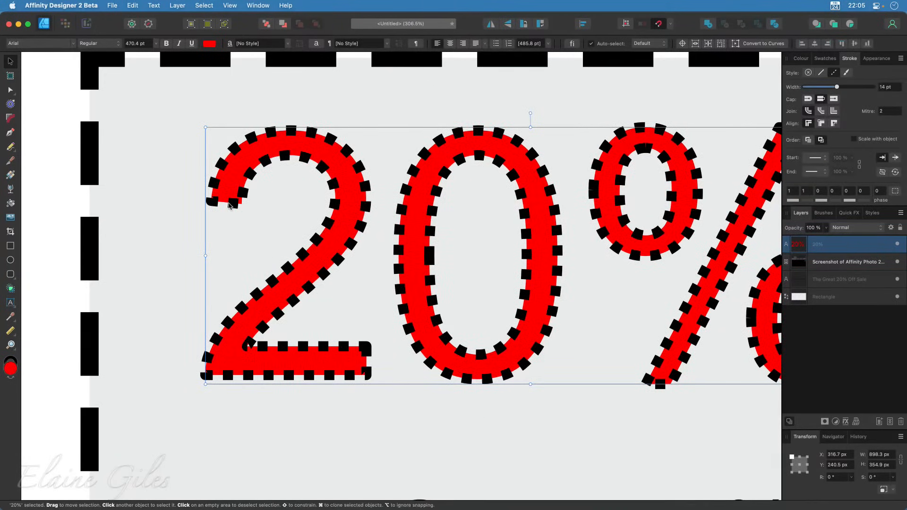
pyautogui.scroll(2, 224, 202)
pyautogui.scroll(5, 223, 203)
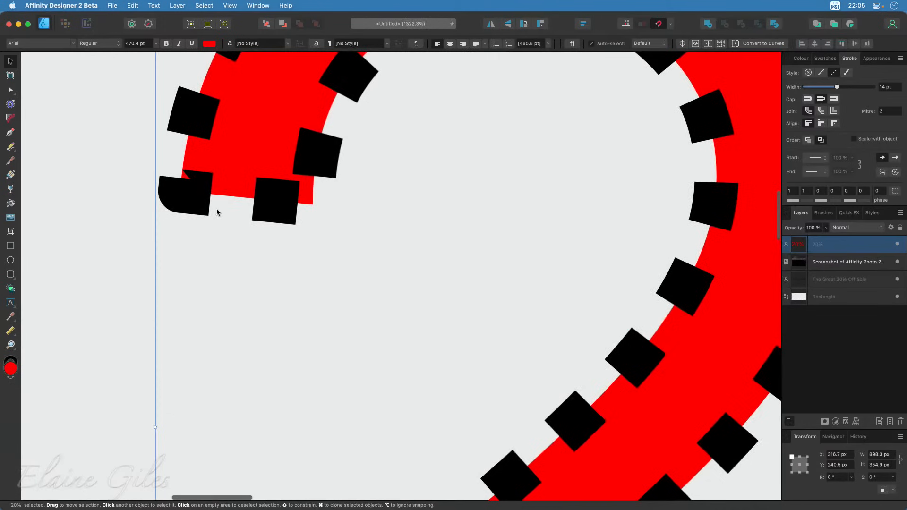
pyautogui.scroll(-4, 348, 267)
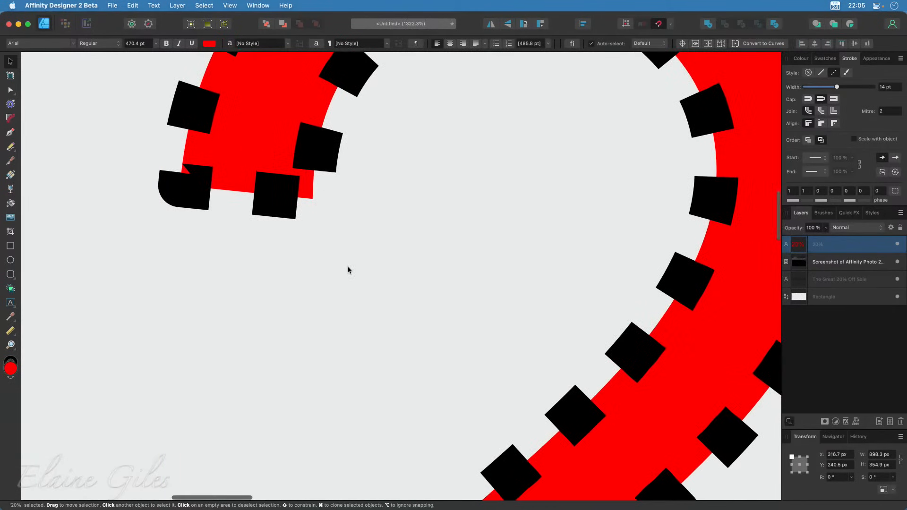
pyautogui.scroll(-2, 370, 422)
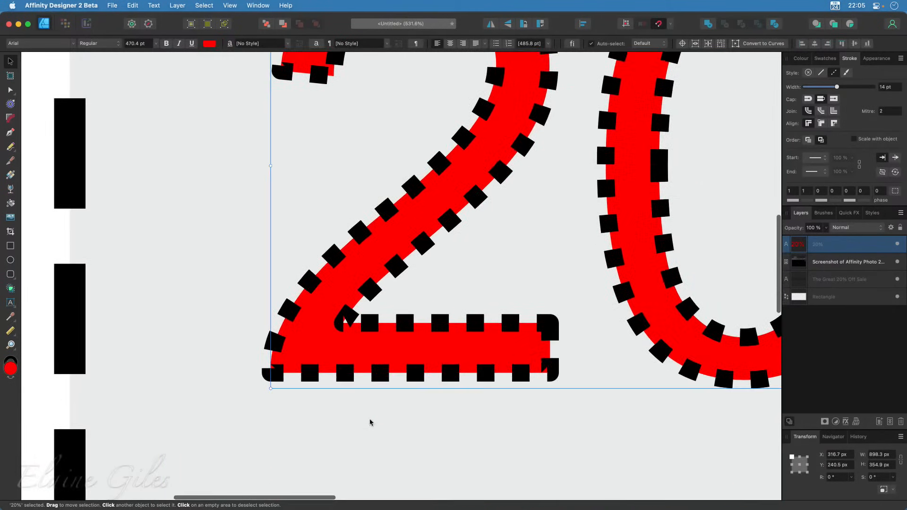
pyautogui.scroll(5, 446, 391)
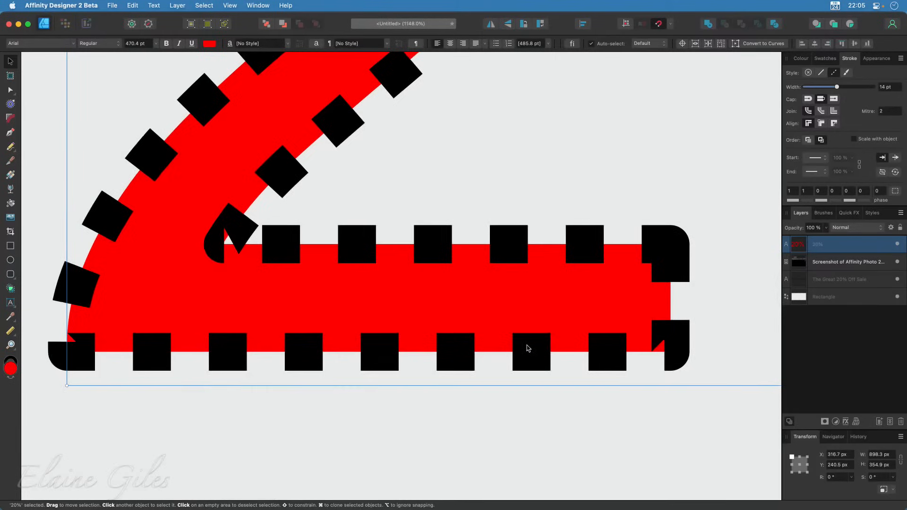
pyautogui.click(896, 194)
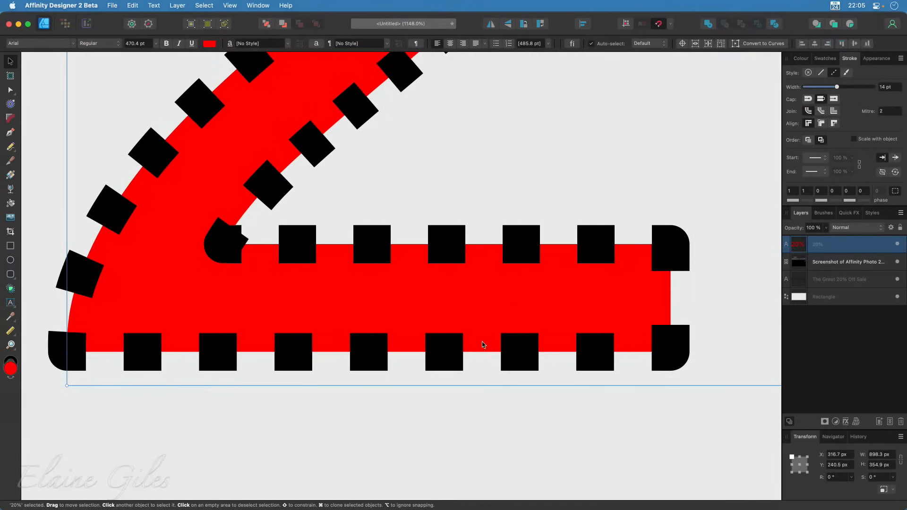
# Scale the red "20%" text down to about 581 by 230 px and set its stroke width to 5.5 pt.
pyautogui.scroll(-5, 484, 344)
pyautogui.scroll(-5, 469, 344)
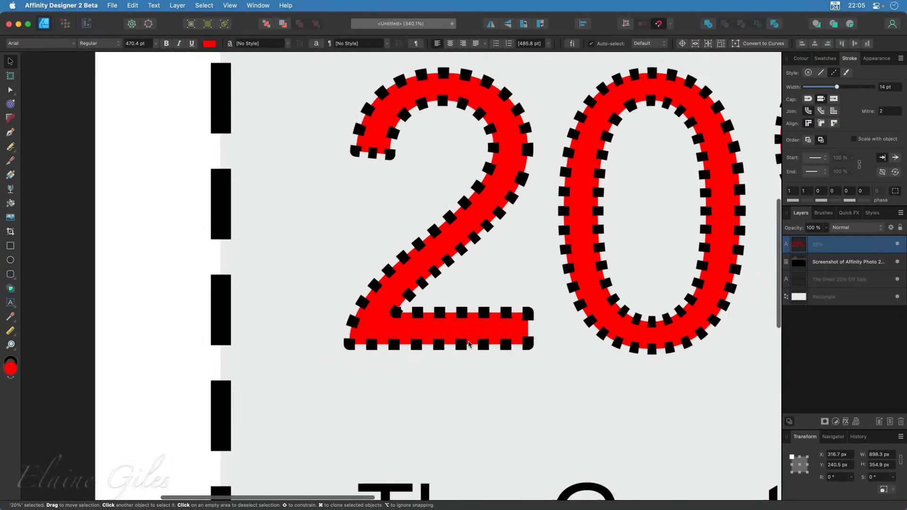
pyautogui.scroll(-2, 469, 343)
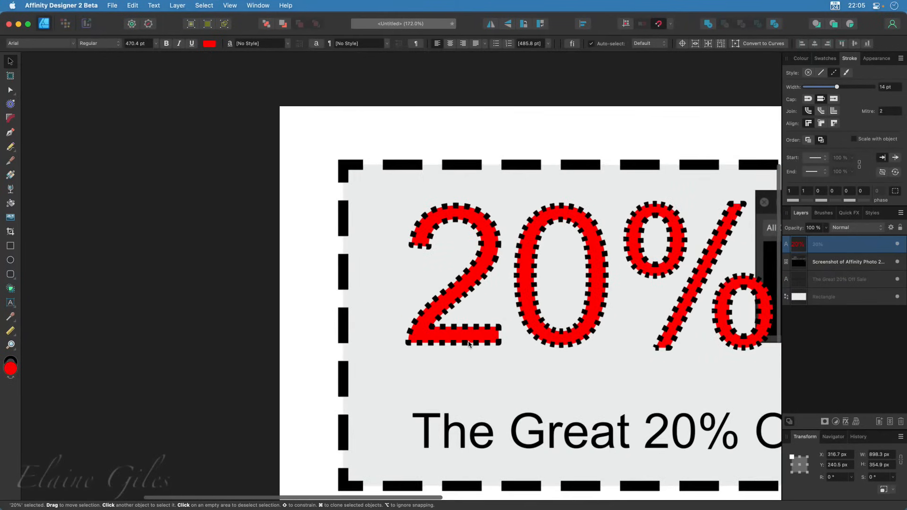
pyautogui.hscroll(5, 468, 344)
pyautogui.hscroll(-5, 469, 344)
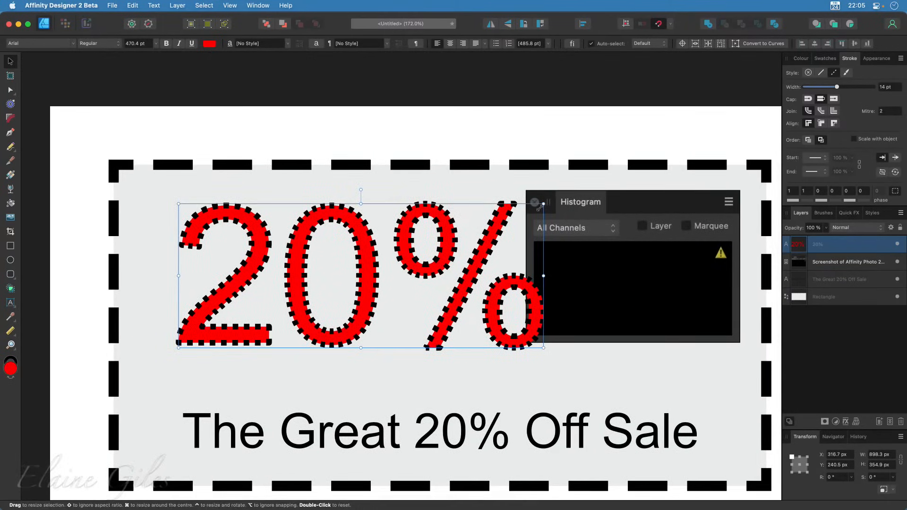
pyautogui.moveTo(540, 206); pyautogui.dragTo(415, 255)
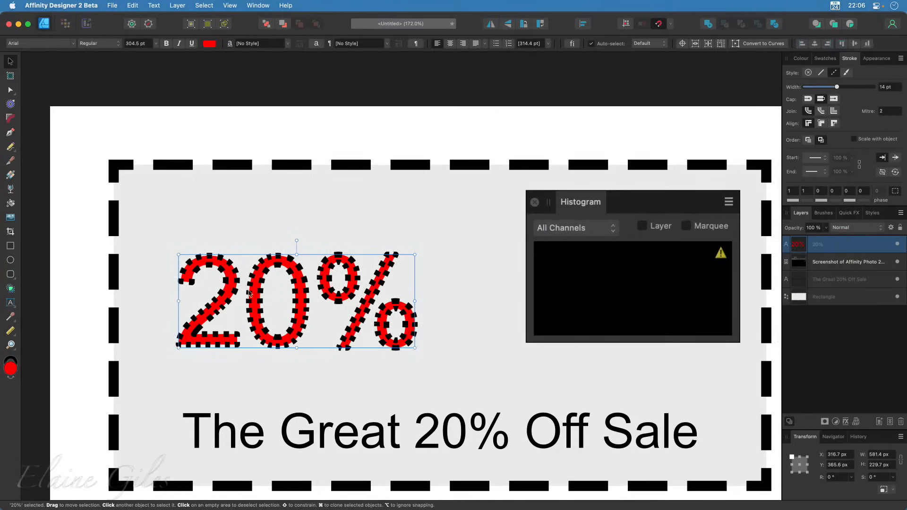
pyautogui.moveTo(837, 87); pyautogui.dragTo(828, 88)
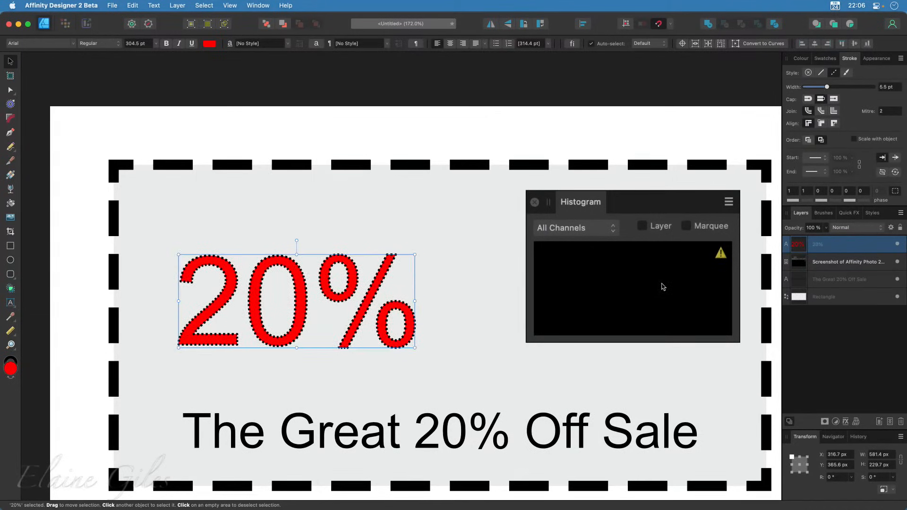
pyautogui.click(96, 82)
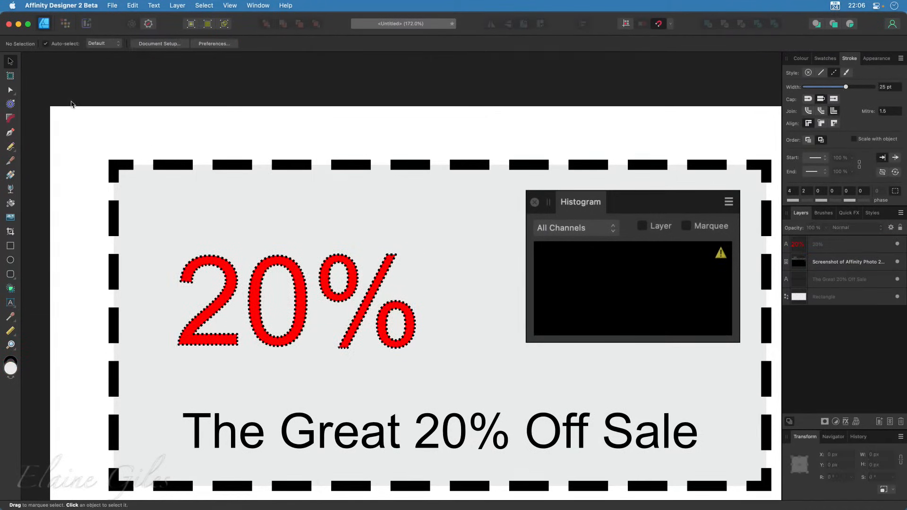
# Insert a plain scissors symbol as new art text above the banner, searching the character picker for "sciss".
pyautogui.click(11, 303)
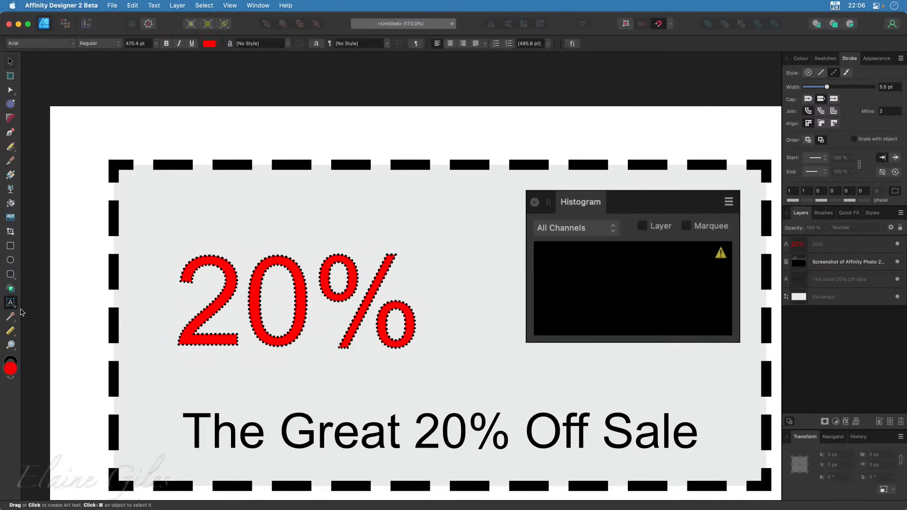
pyautogui.click(224, 126)
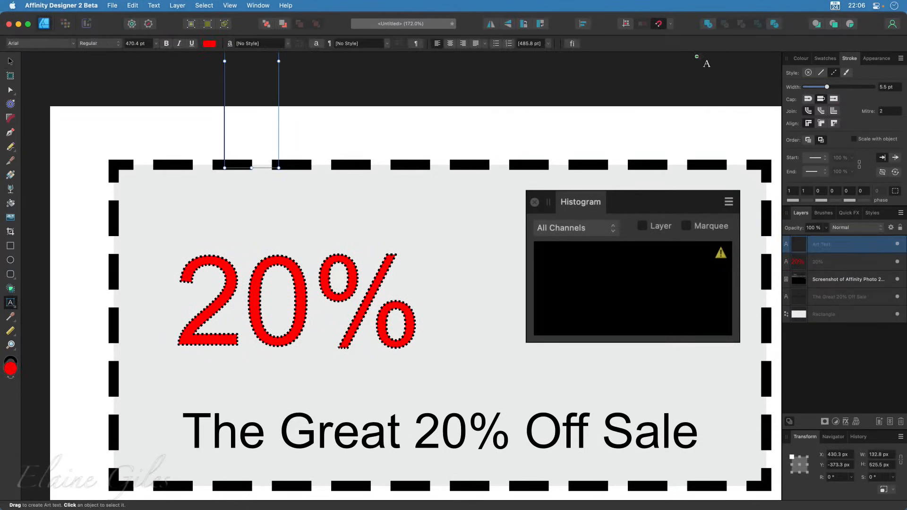
pyautogui.click(210, 44)
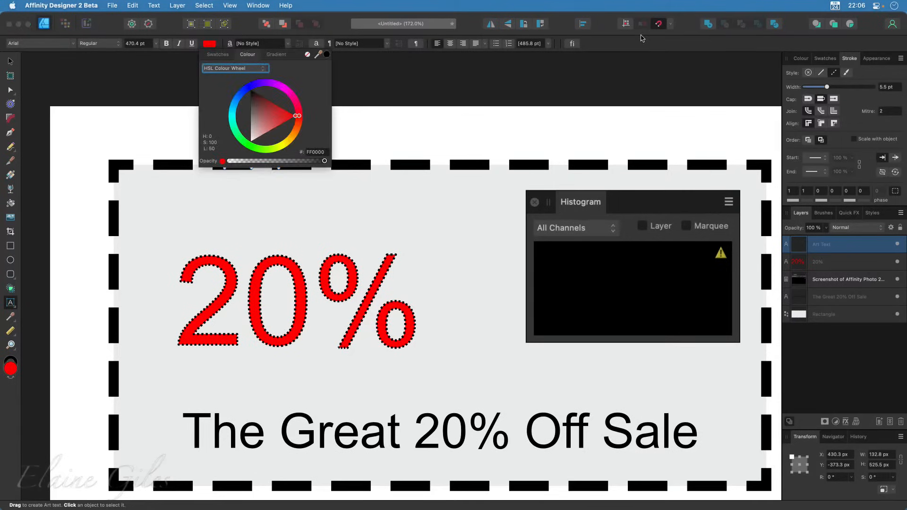
pyautogui.click(641, 36)
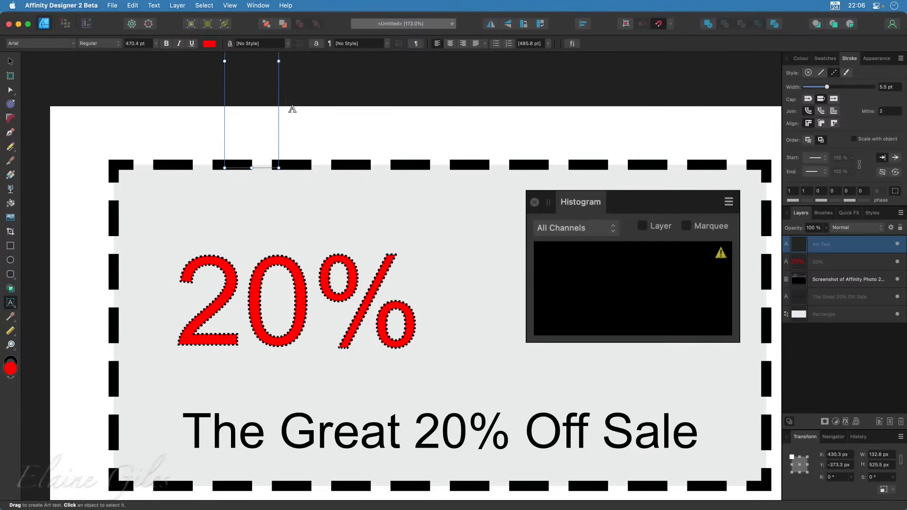
pyautogui.press('ctrl+super+space')
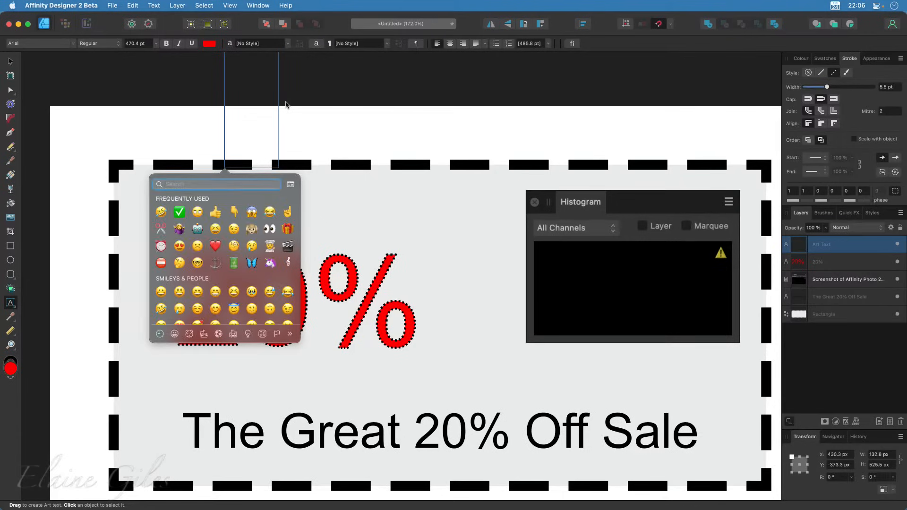
pyautogui.write('sciss')
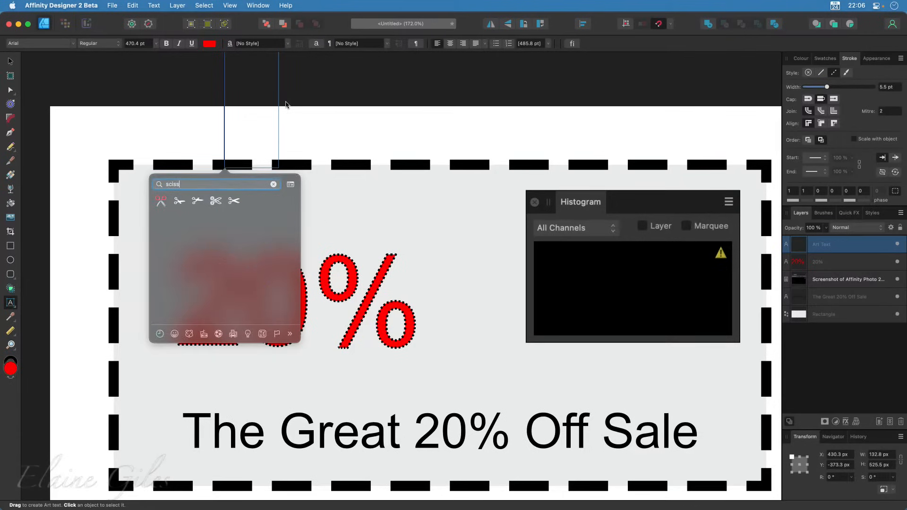
pyautogui.press('Down')
pyautogui.press('Right')
pyautogui.press('Right')
pyautogui.press('Right')
pyautogui.press('Return')
pyautogui.press('Escape')
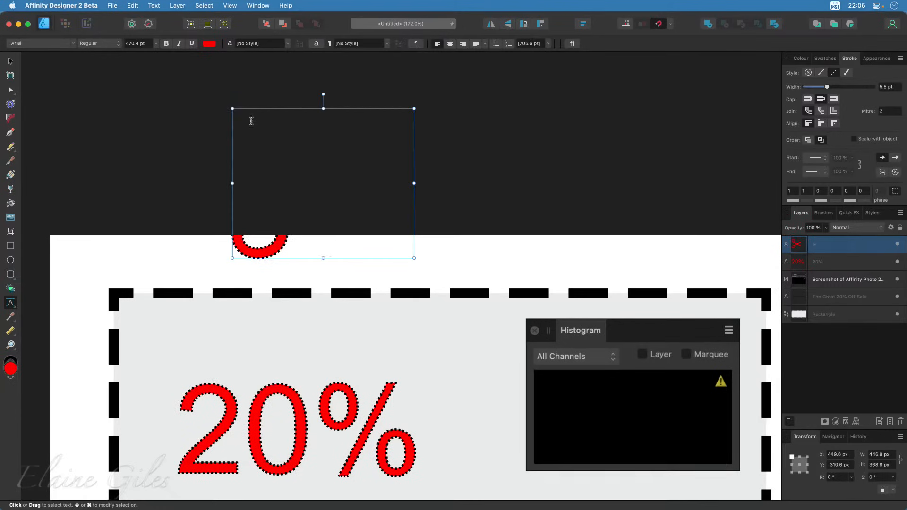
# Move the scissors onto the banner's upper dashed edge at about X 234 px, Y 22.5 px and remove their stroke.
pyautogui.moveTo(361, 209); pyautogui.dragTo(275, 344)
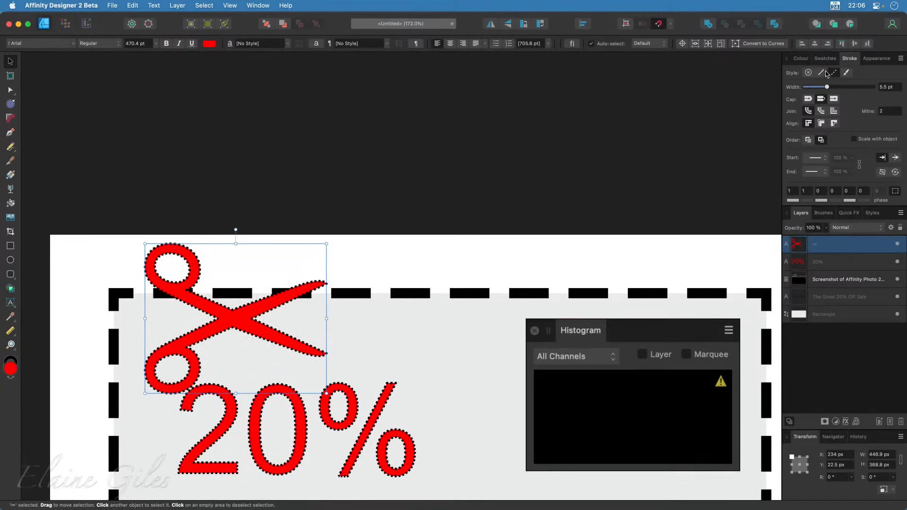
pyautogui.click(809, 73)
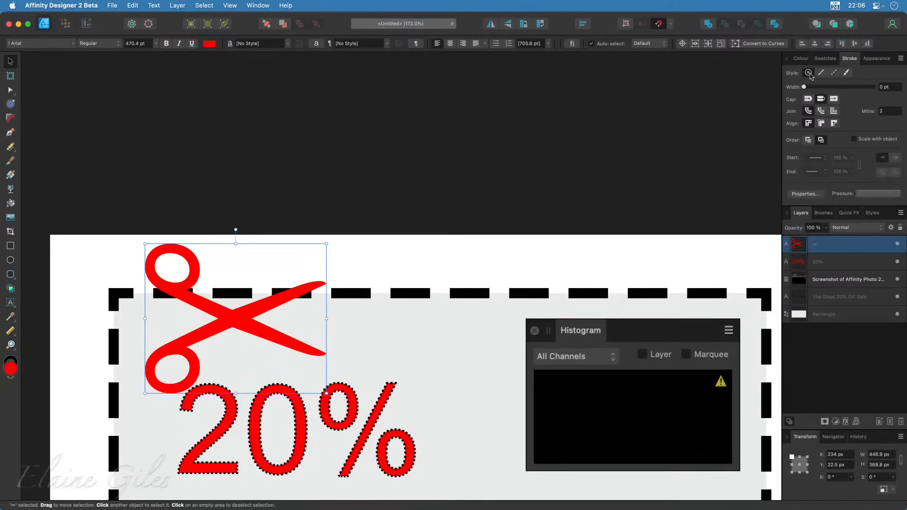
# Scale the scissors down to about 181 by 149 px and centre them over a dash on the banner's upper edge.
pyautogui.moveTo(325, 245); pyautogui.dragTo(242, 364)
pyautogui.moveTo(184, 368); pyautogui.dragTo(233, 300)
pyautogui.scroll(2, 219, 302)
pyautogui.scroll(6, 218, 302)
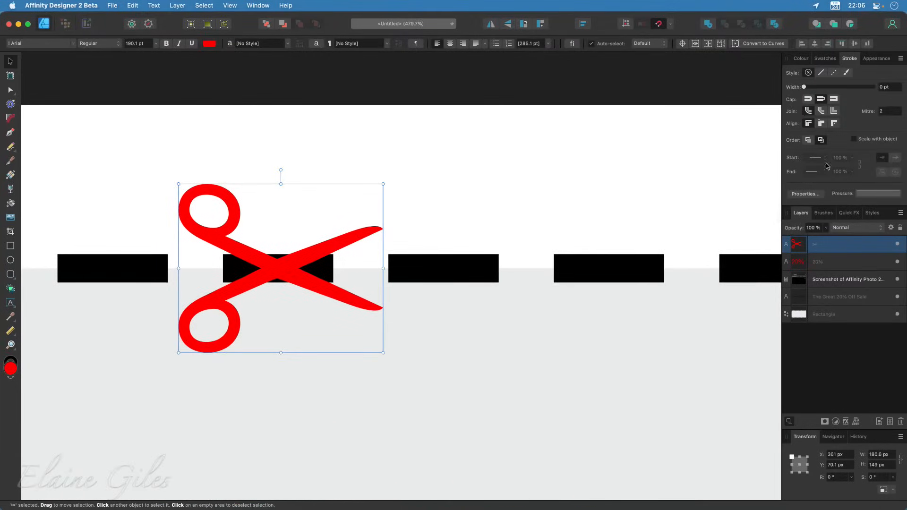
# Hide the scissors and draw a grey rectangle about 134 by 25 px without stroke over the lower half of the dash beneath them.
pyautogui.click(901, 245)
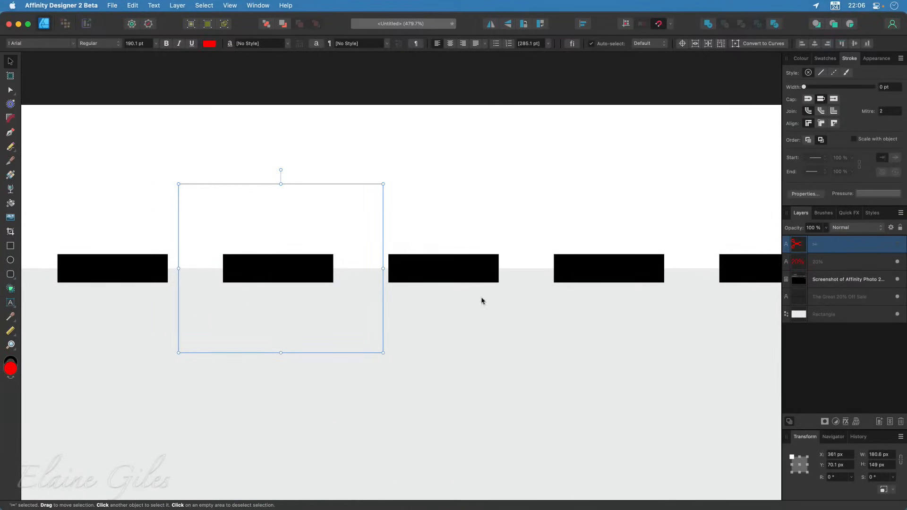
pyautogui.click(10, 245)
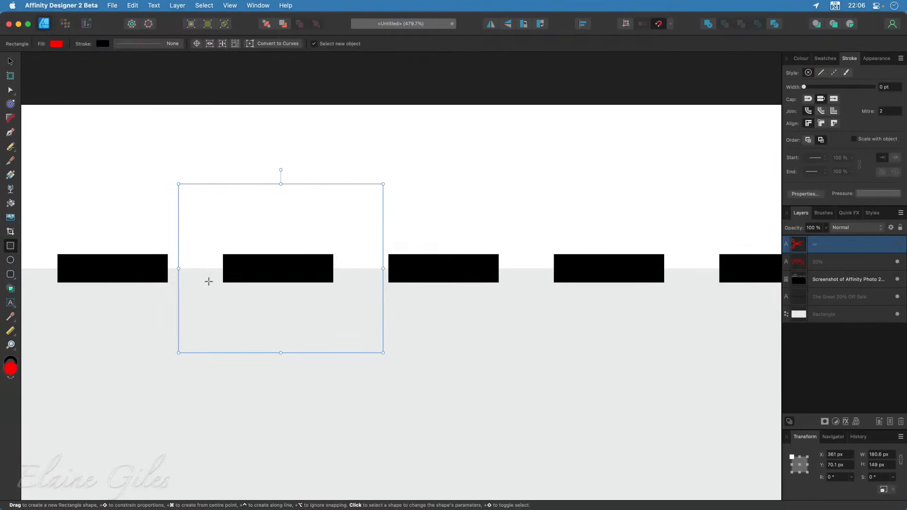
pyautogui.moveTo(207, 269); pyautogui.dragTo(360, 296)
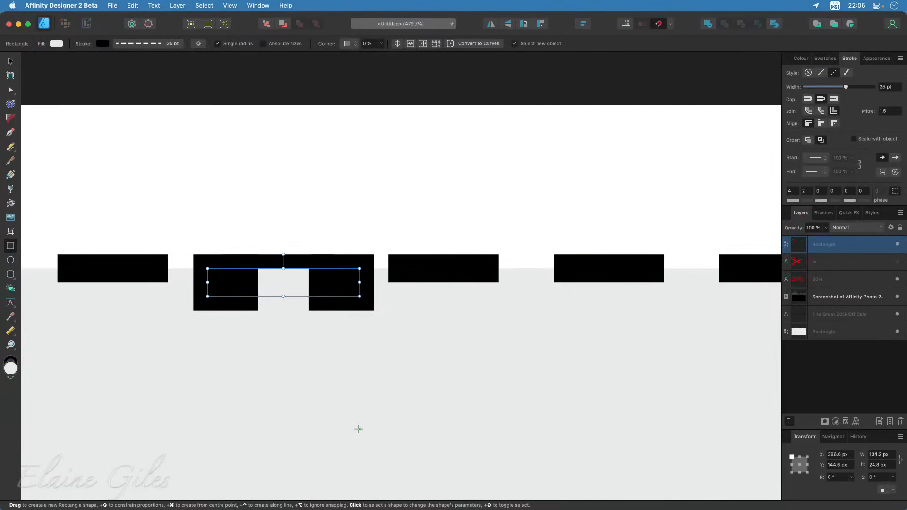
pyautogui.click(808, 72)
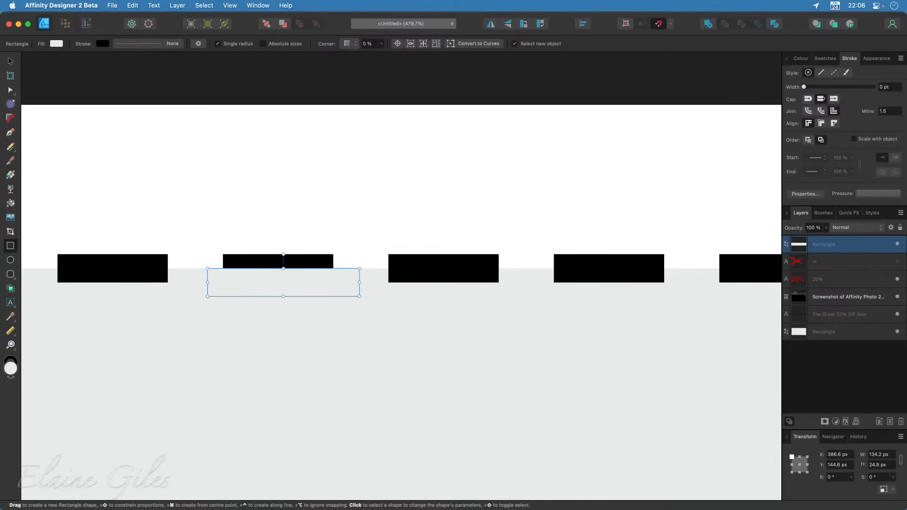
# Place a copy of the grey rectangle directly above it to cover the dash's upper half and fill the copy white.
pyautogui.click(10, 61)
pyautogui.moveTo(244, 286)
pyautogui.mouseDown()
pyautogui.moveTo(244, 312)
pyautogui.moveTo(240, 289)
pyautogui.moveTo(258, 262)
pyautogui.moveTo(259, 232)
pyautogui.moveTo(253, 252)
pyautogui.mouseUp()
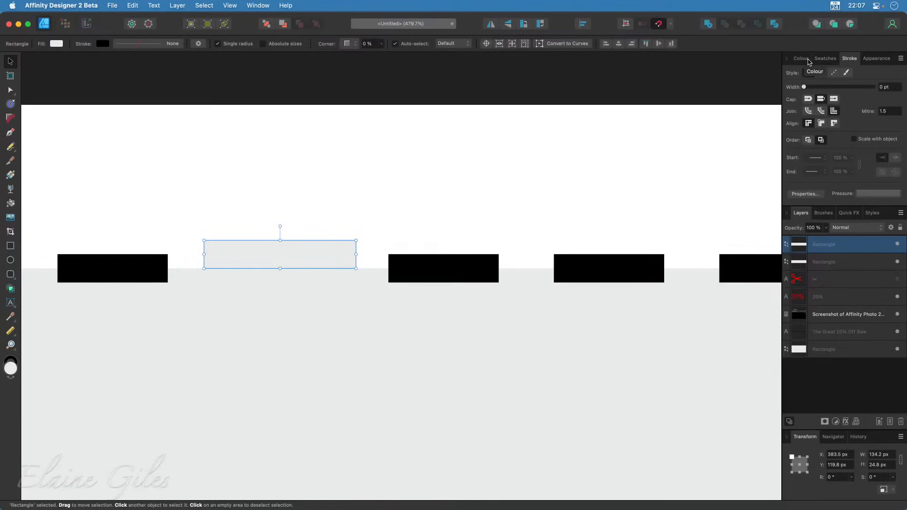
pyautogui.click(826, 58)
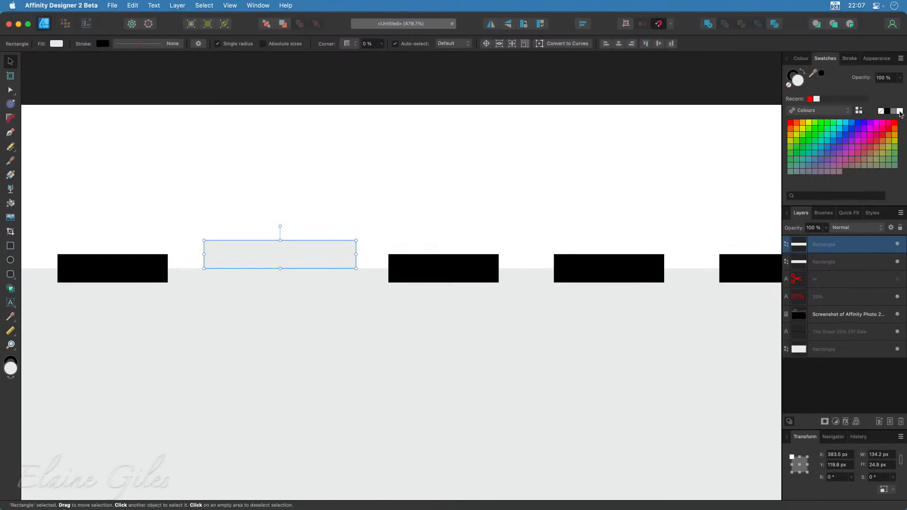
pyautogui.click(900, 111)
pyautogui.click(423, 219)
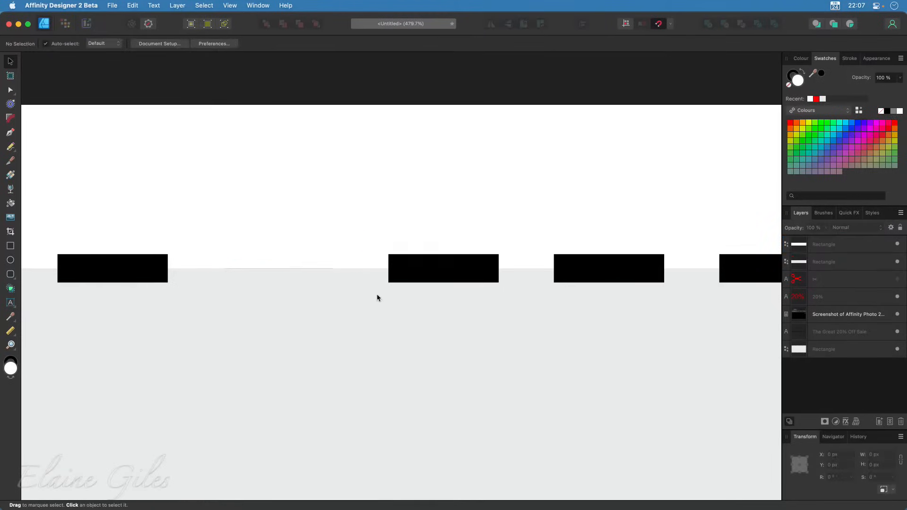
# Group the two cover rectangles, name the group Mask and check its cover by toggling its visibility.
pyautogui.click(852, 262)
pyautogui.keyDown('shift'); pyautogui.click(840, 250); pyautogui.keyUp('shift')
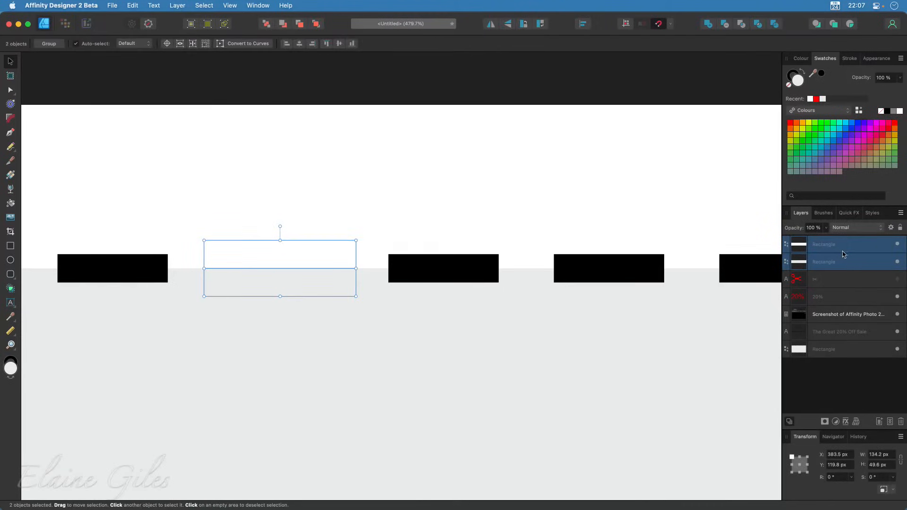
pyautogui.press('super+g')
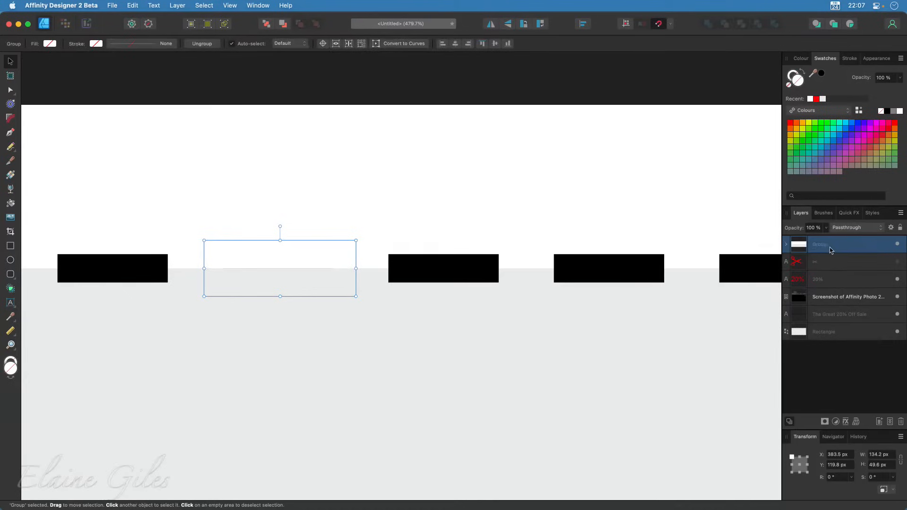
pyautogui.doubleClick(826, 246)
pyautogui.write('Mask')
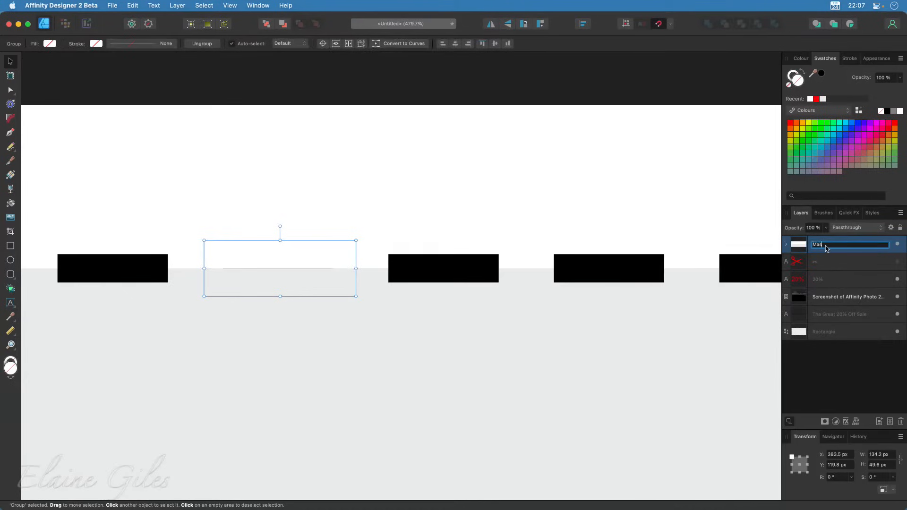
pyautogui.press('Return')
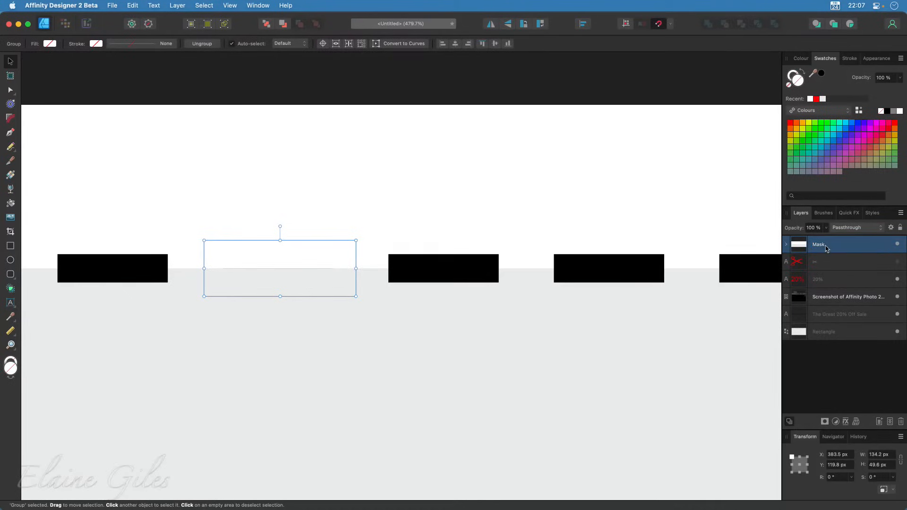
pyautogui.click(897, 244)
pyautogui.click(898, 245)
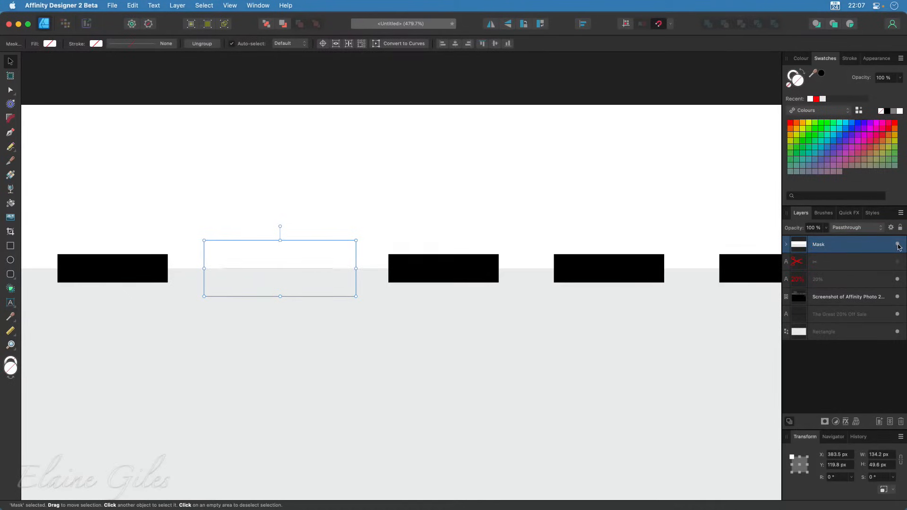
# Show the scissors again and move them in front of the Mask group.
pyautogui.click(897, 262)
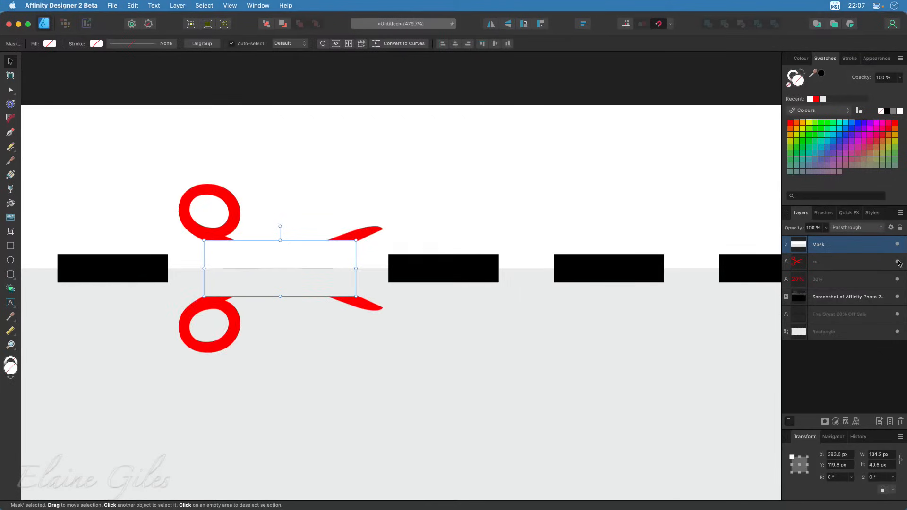
pyautogui.click(845, 266)
pyautogui.press('super+bracketright')
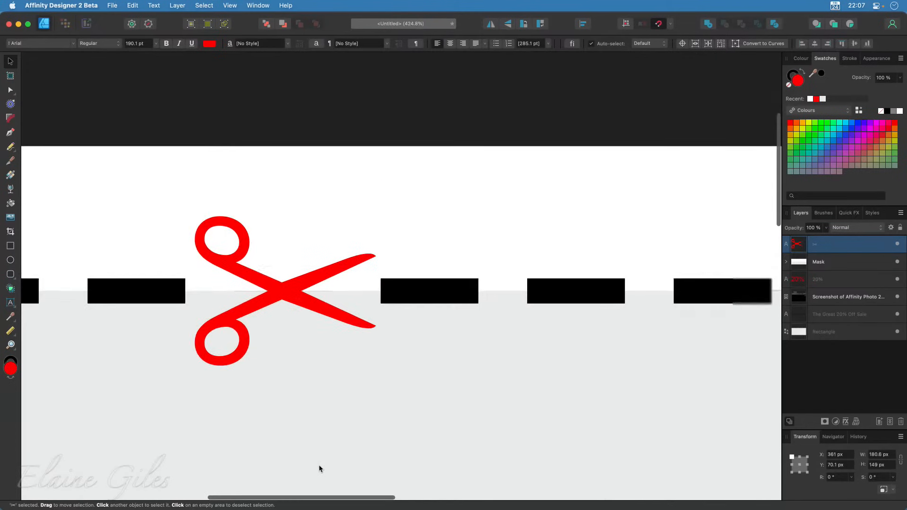
pyautogui.scroll(-5, 320, 468)
pyautogui.scroll(-2, 320, 469)
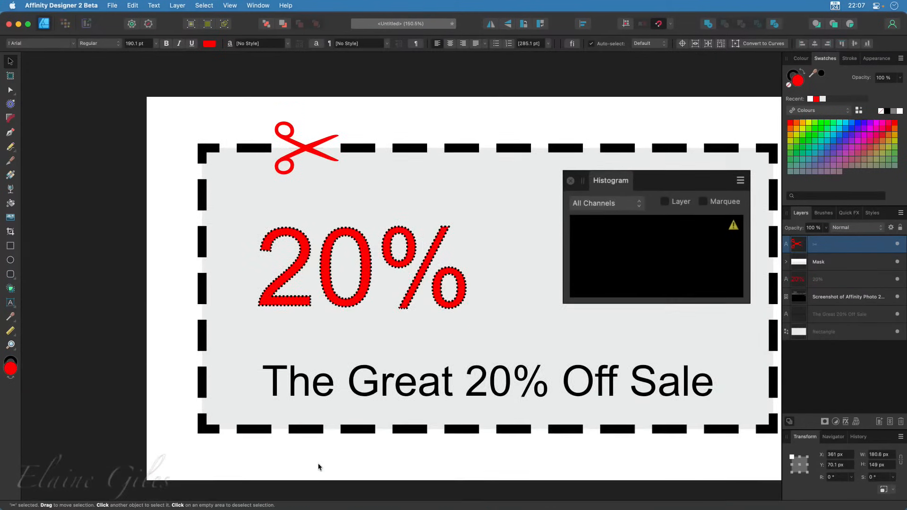
pyautogui.hscroll(3, 319, 467)
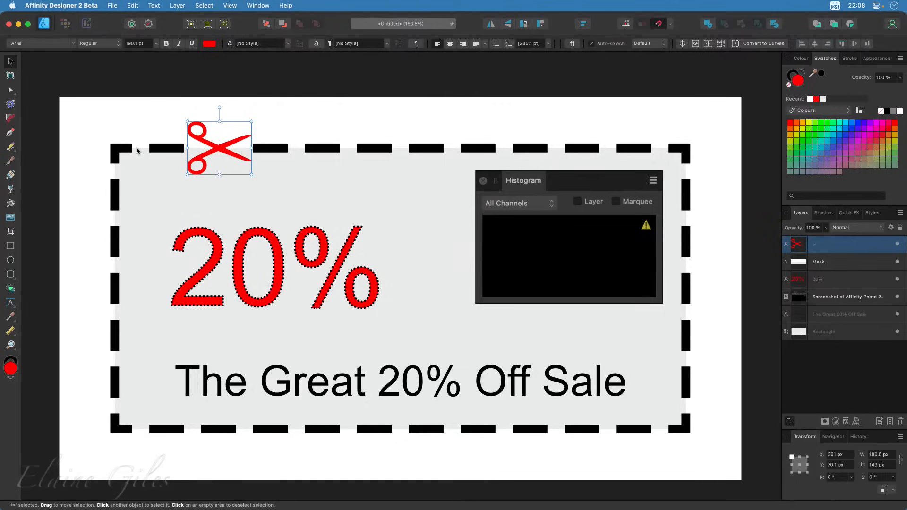
# Convert the coupon document into an artboard and insert a second document-sized artboard beside it.
pyautogui.click(10, 146)
pyautogui.scroll(-2, 414, 391)
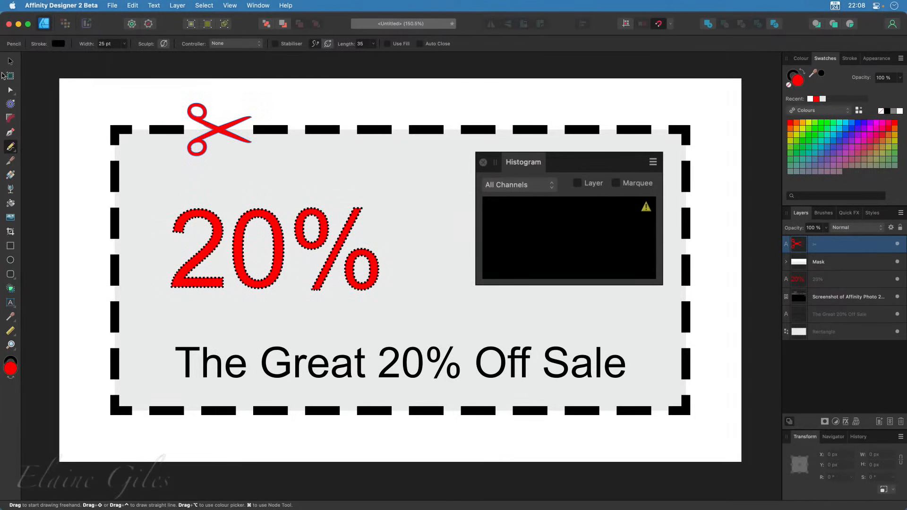
pyautogui.click(11, 76)
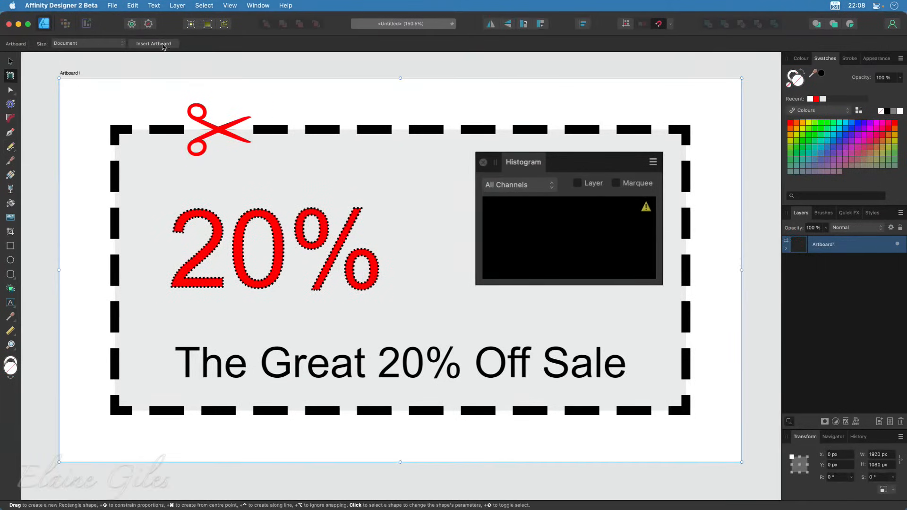
pyautogui.click(163, 44)
pyautogui.click(163, 43)
pyautogui.hscroll(15, 544, 322)
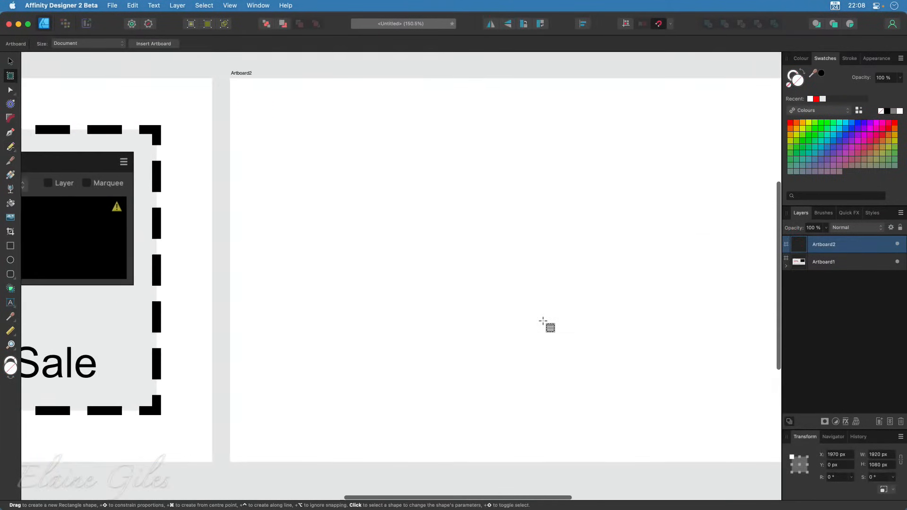
pyautogui.hscroll(-5, 544, 322)
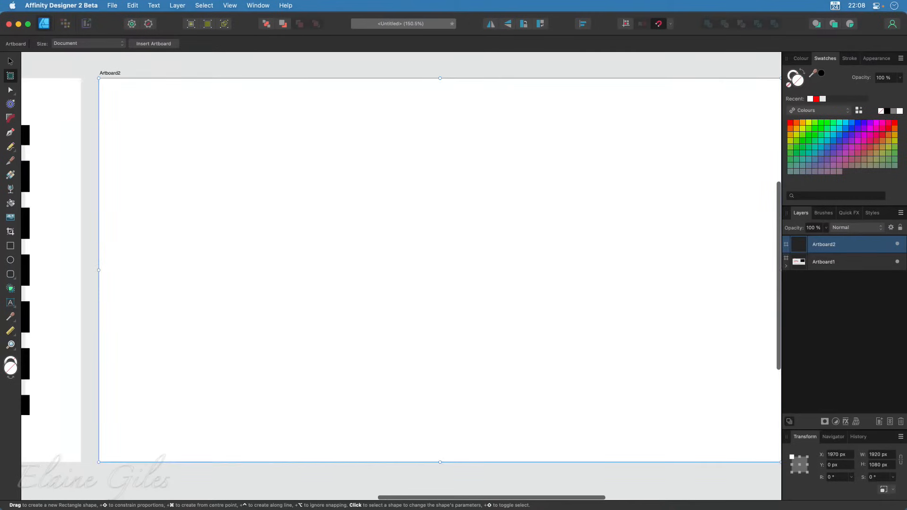
# Draw a freehand wavy line across the second artboard with the Pencil tool and apply the dashed stroke style.
pyautogui.click(10, 146)
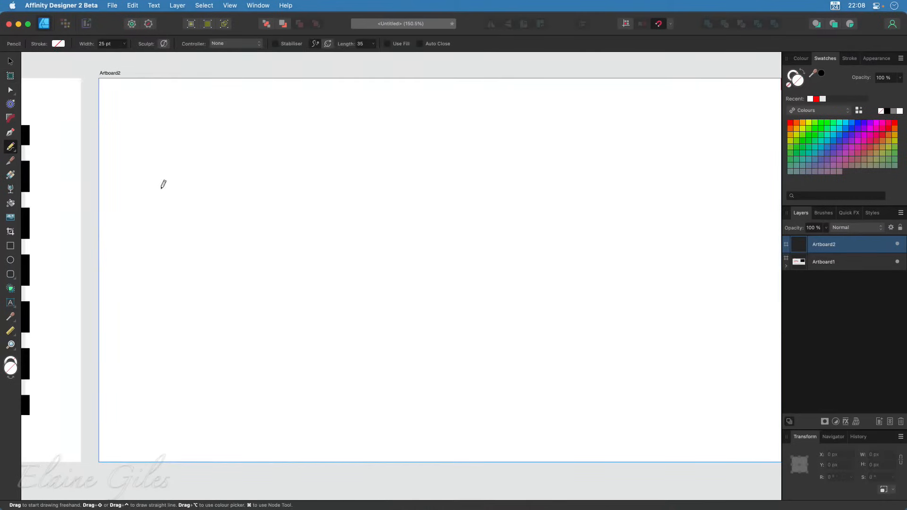
pyautogui.moveTo(197, 137)
pyautogui.mouseDown()
pyautogui.moveTo(187, 201)
pyautogui.moveTo(257, 268)
pyautogui.moveTo(196, 317)
pyautogui.moveTo(247, 371)
pyautogui.moveTo(370, 384)
pyautogui.moveTo(413, 421)
pyautogui.moveTo(576, 372)
pyautogui.moveTo(607, 338)
pyautogui.moveTo(670, 304)
pyautogui.moveTo(676, 207)
pyautogui.moveTo(652, 189)
pyautogui.mouseUp()
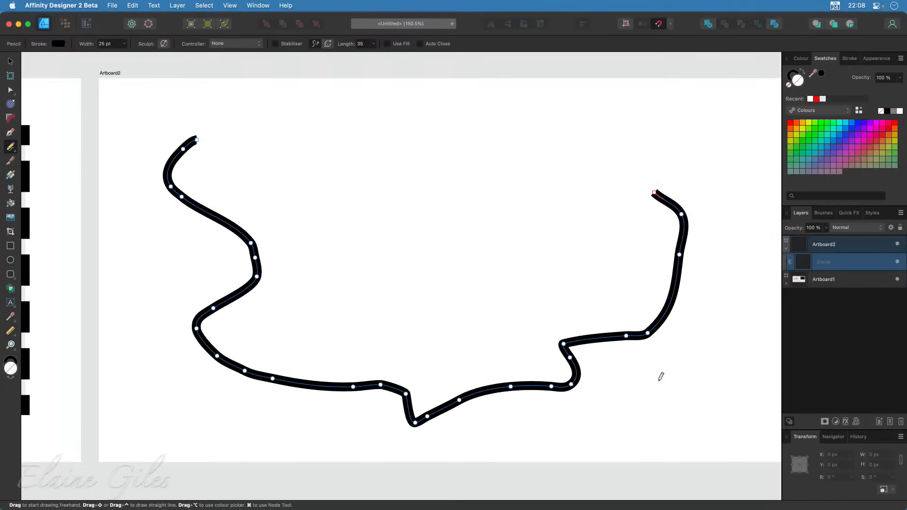
pyautogui.click(850, 58)
pyautogui.click(834, 72)
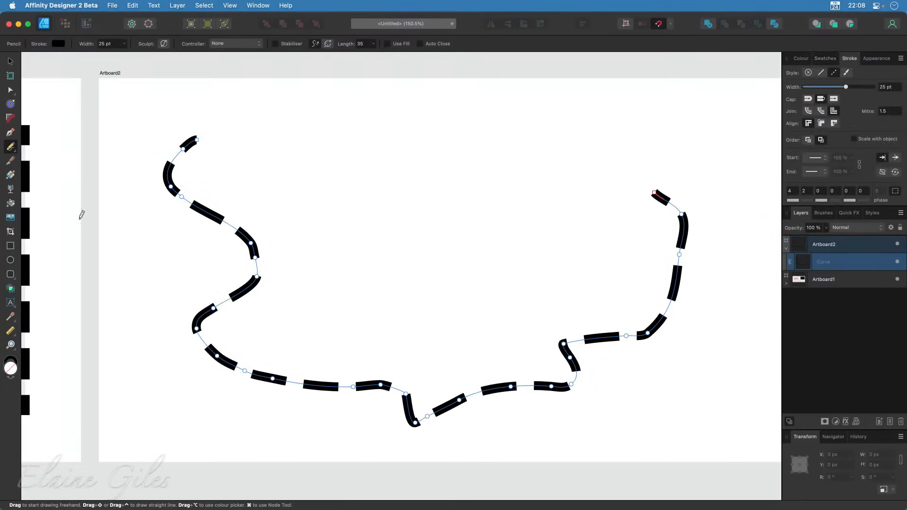
# Draw a closed four-sided dashed shape about 834 by 637 px inside the wavy line with the Pen tool.
pyautogui.click(10, 132)
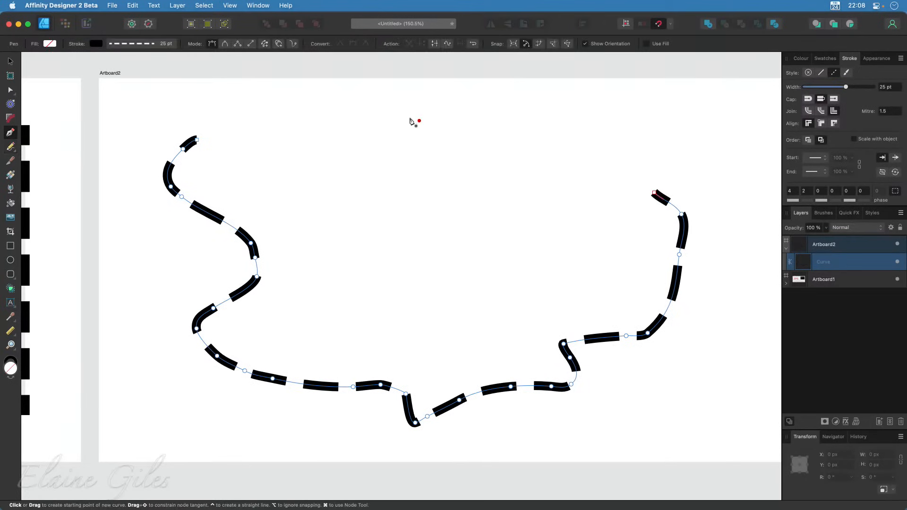
pyautogui.click(309, 102)
pyautogui.click(356, 327)
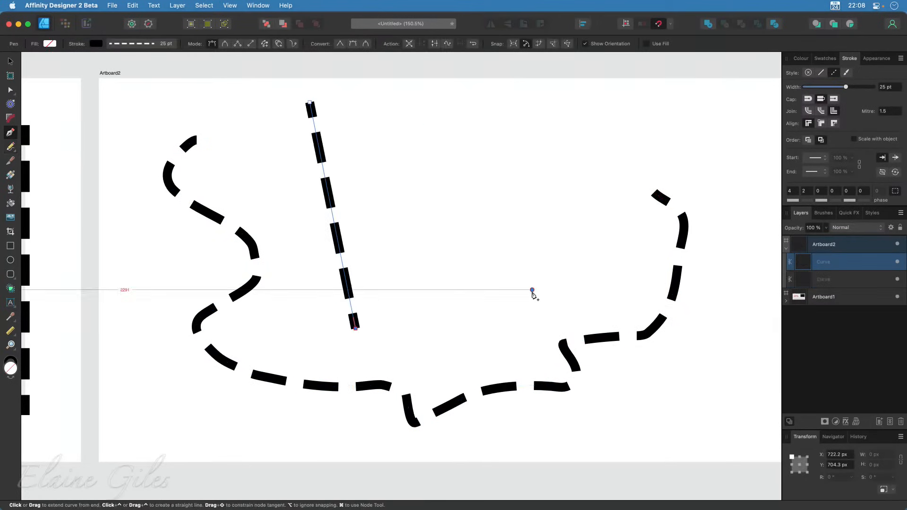
pyautogui.click(532, 290)
pyautogui.click(606, 152)
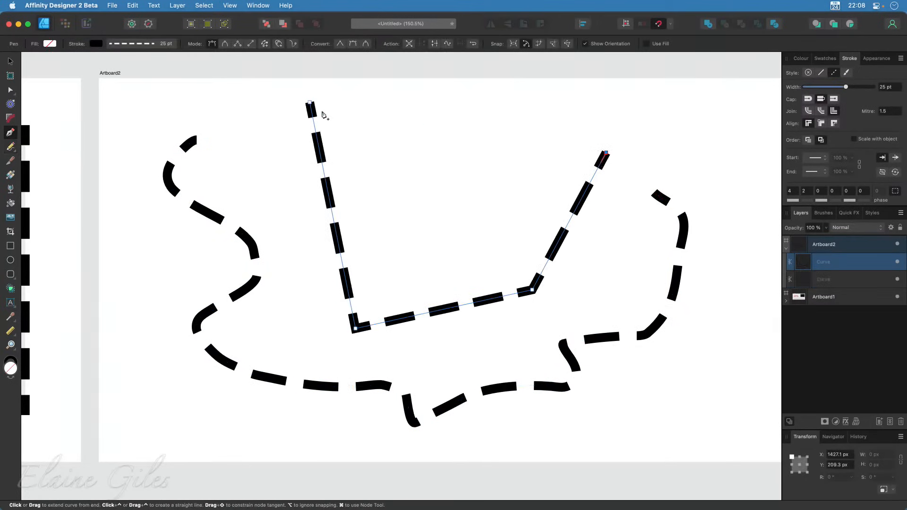
pyautogui.click(309, 102)
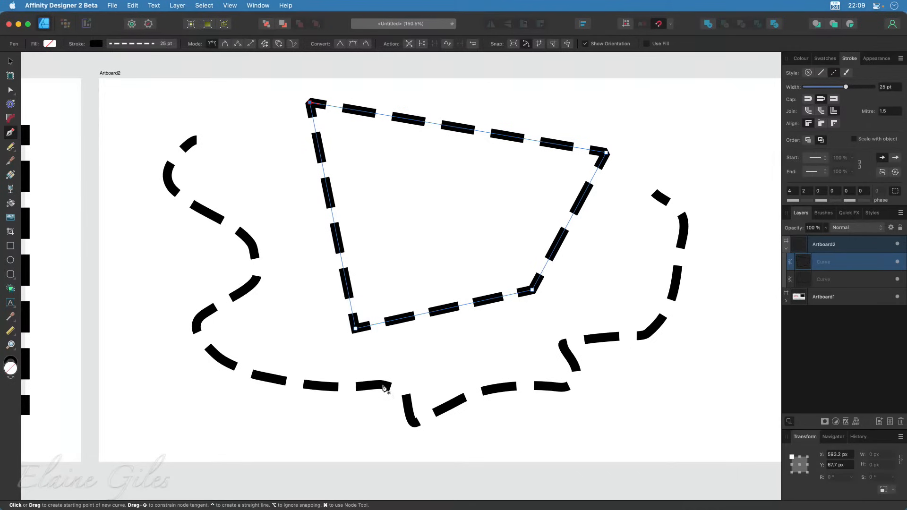
# Review the dashed border and dashed 20% outline of the coupon on the first artboard.
pyautogui.hscroll(-15, 383, 388)
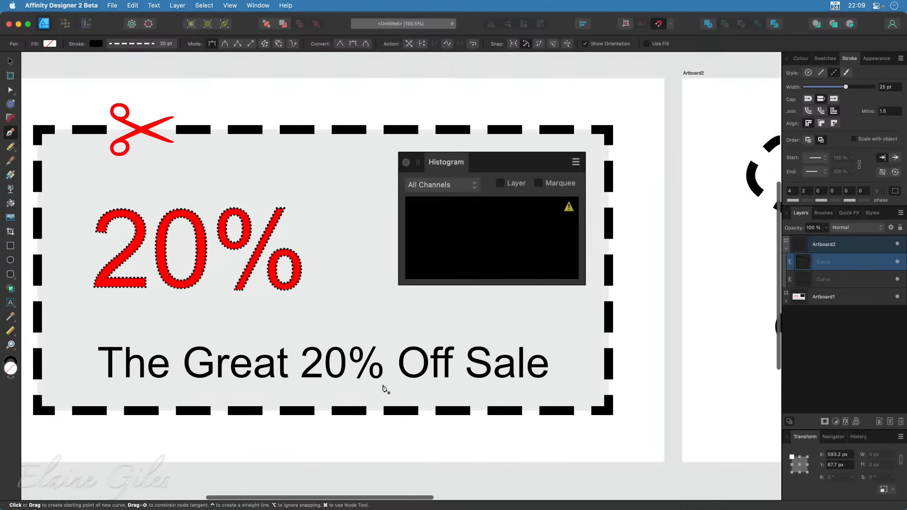
pyautogui.hscroll(-3, 383, 389)
pyautogui.hscroll(4, 384, 388)
pyautogui.hscroll(-2, 383, 389)
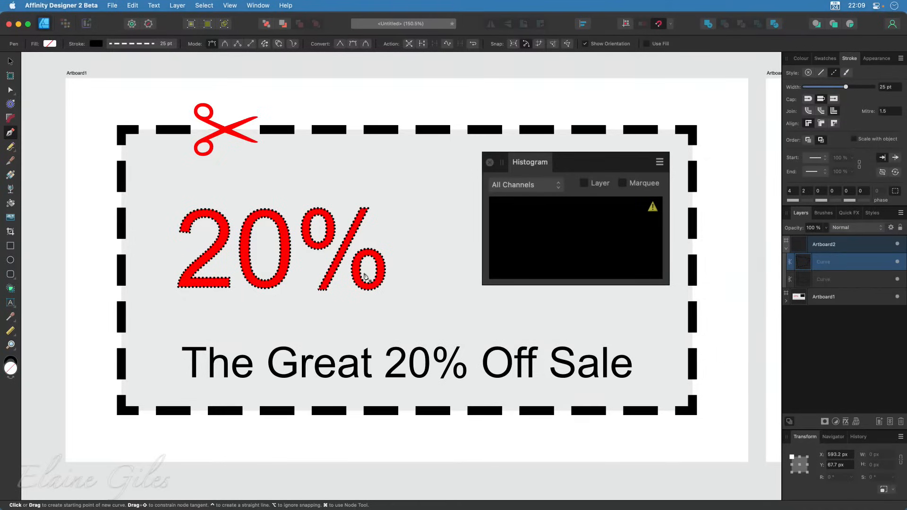
pyautogui.click(11, 63)
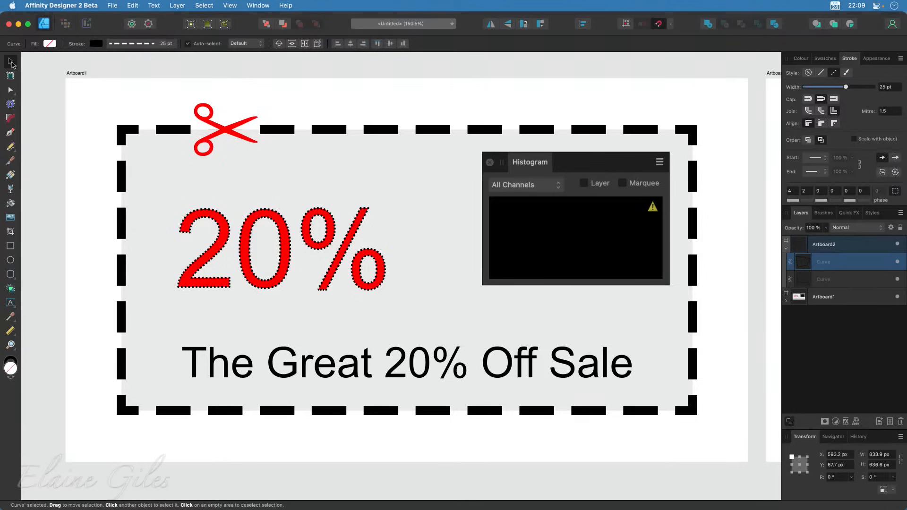
# Insert a third document-sized artboard beside the one holding the dashed curves.
pyautogui.hscroll(15, 467, 363)
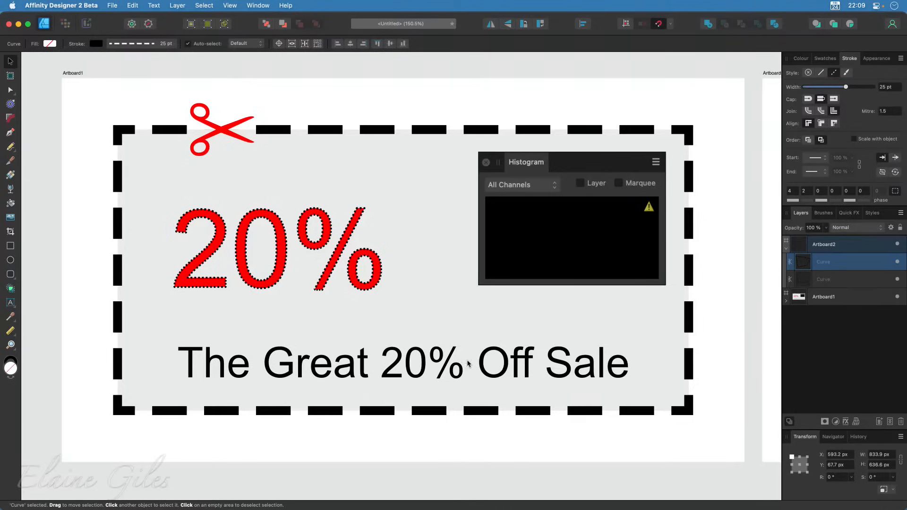
pyautogui.hscroll(15, 468, 363)
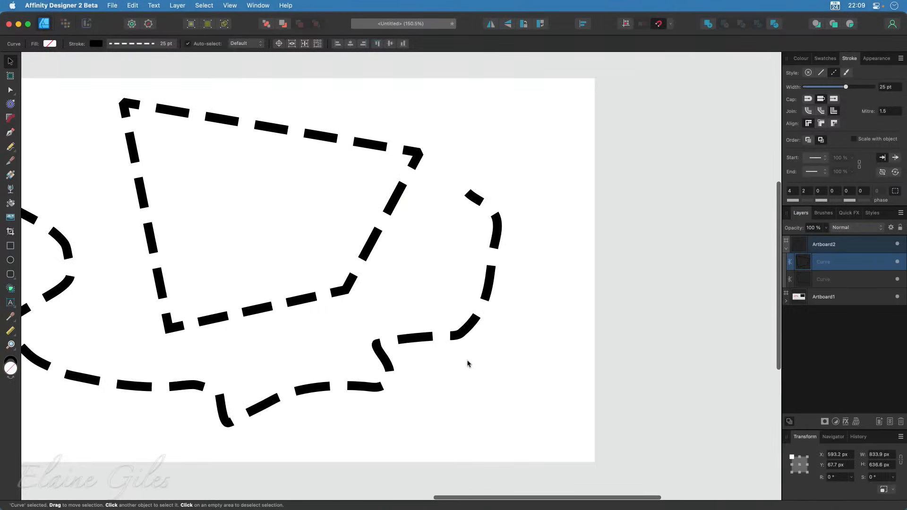
pyautogui.hscroll(-2, 468, 363)
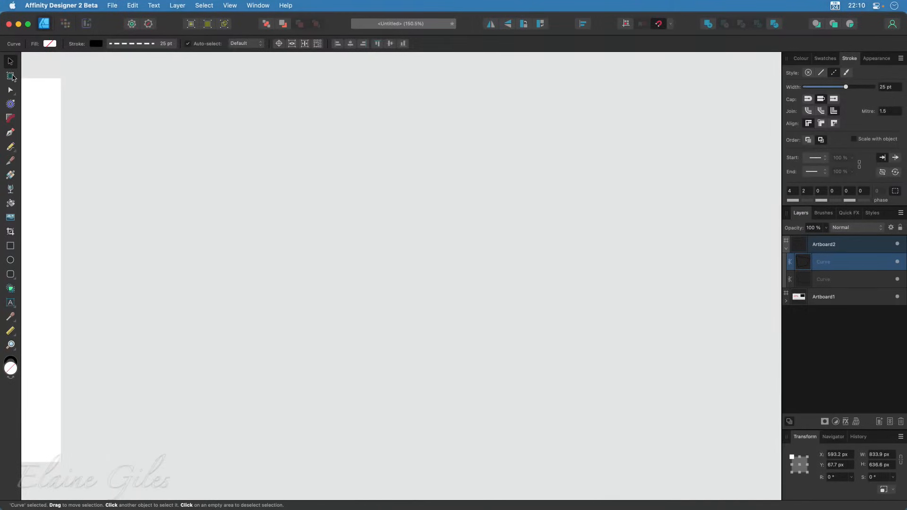
pyautogui.click(11, 76)
pyautogui.click(156, 43)
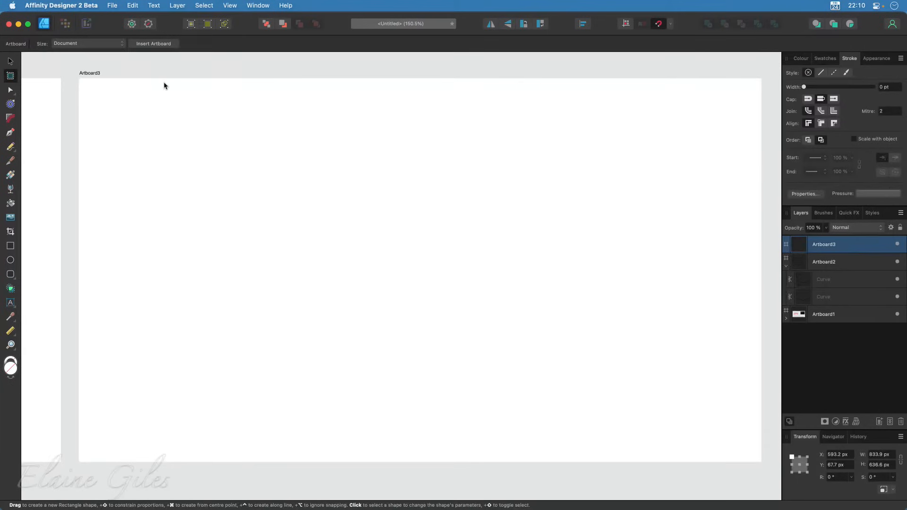
# Add artistic text reading "Robot Wars" on two lines in the third artboard.
pyautogui.click(11, 61)
pyautogui.click(10, 302)
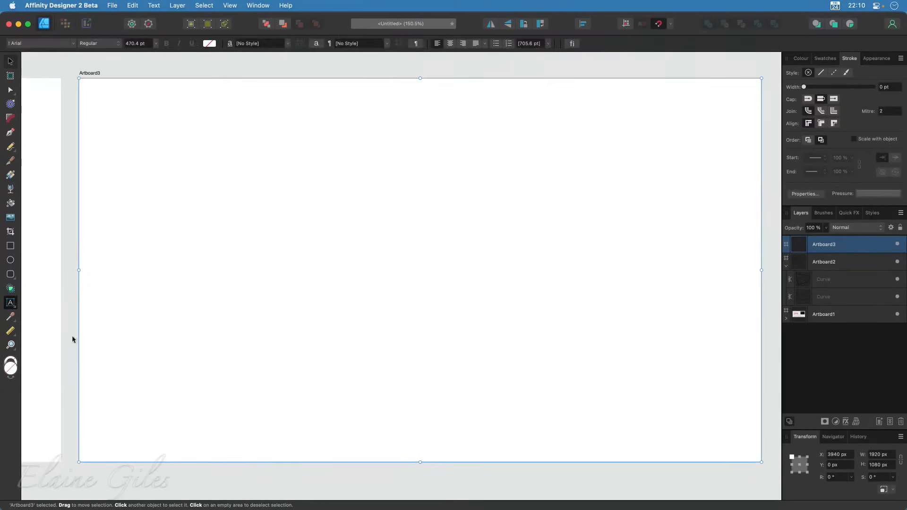
pyautogui.moveTo(198, 163); pyautogui.dragTo(237, 251)
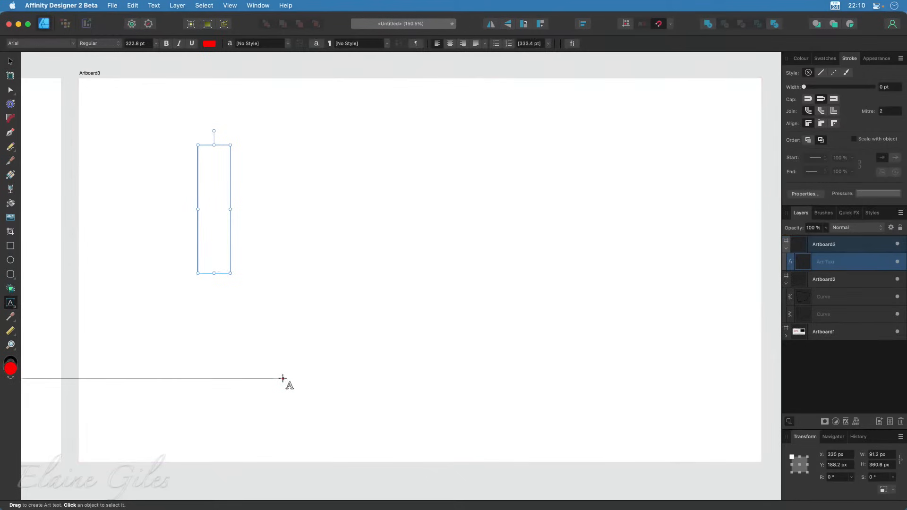
pyautogui.write('Robot')
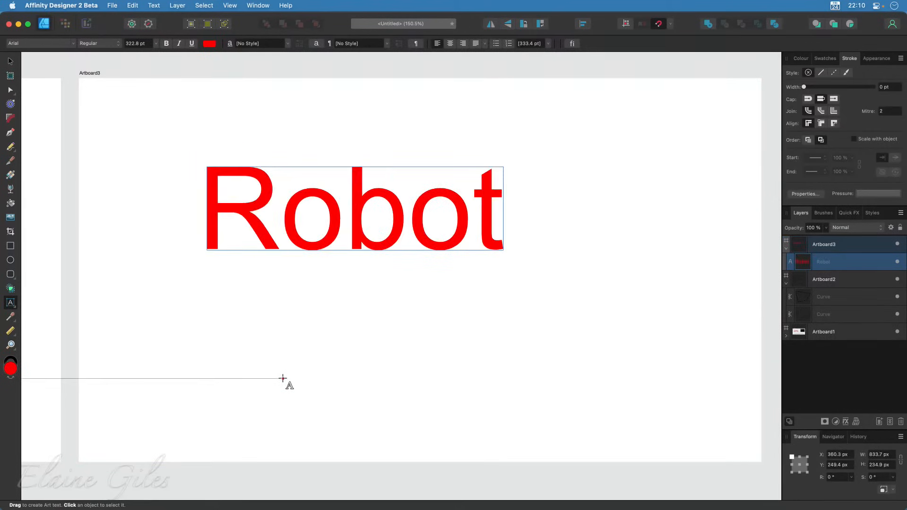
pyautogui.press('Return')
pyautogui.write('Wars')
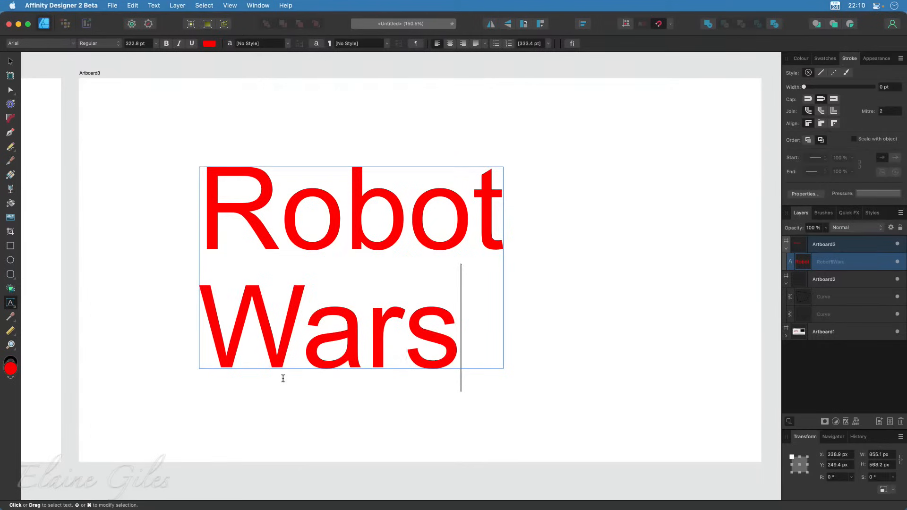
pyautogui.press('Escape')
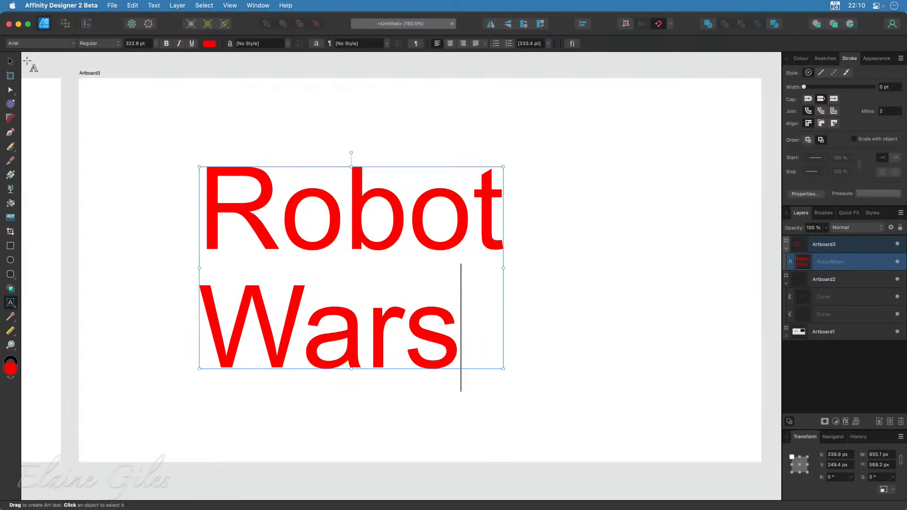
# Change the font of the whole "Robot Wars" text to BD Cartoon Shout.
pyautogui.press('super+a')
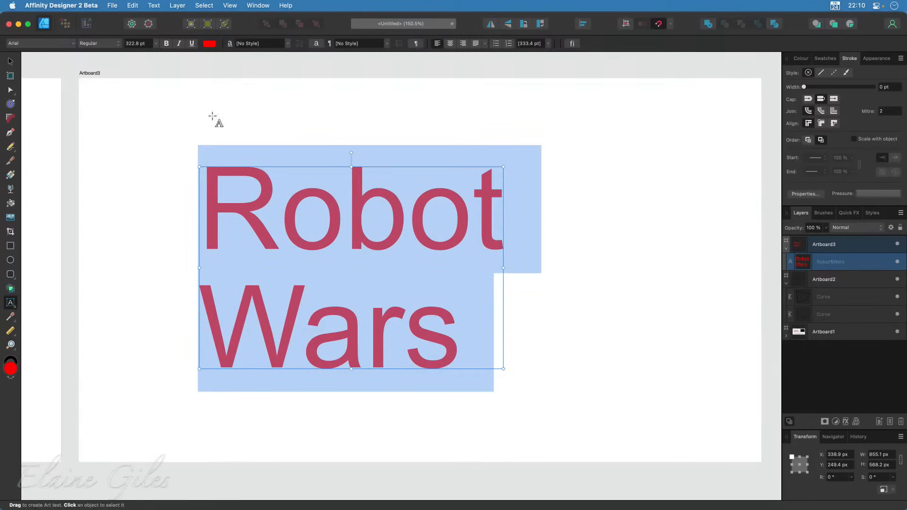
pyautogui.click(74, 44)
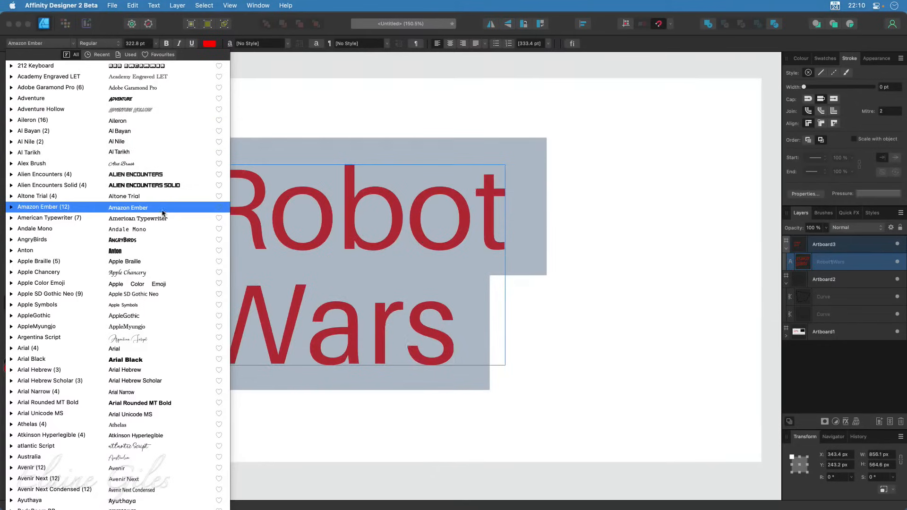
pyautogui.scroll(-3, 148, 404)
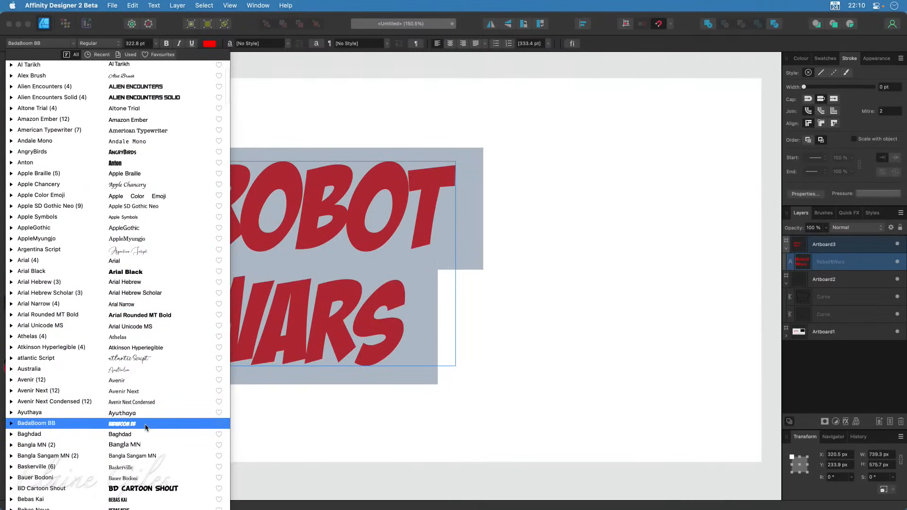
pyautogui.click(146, 490)
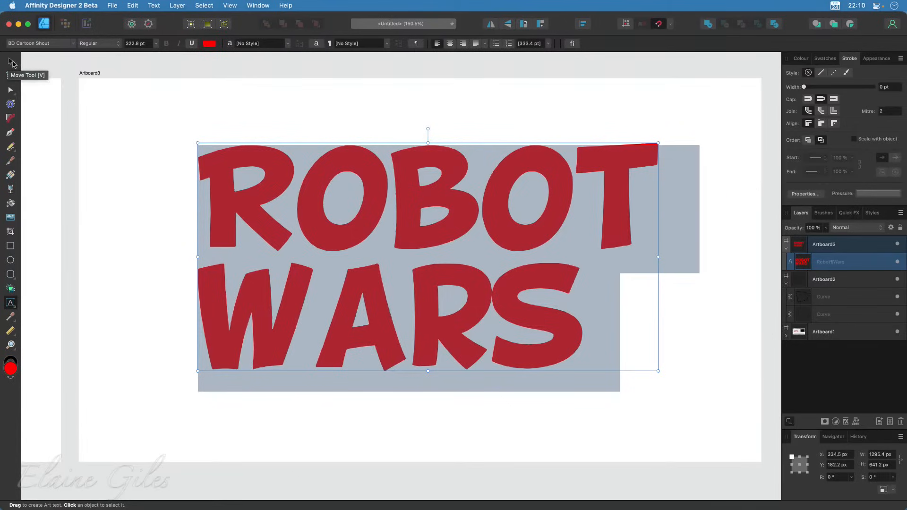
pyautogui.click(12, 62)
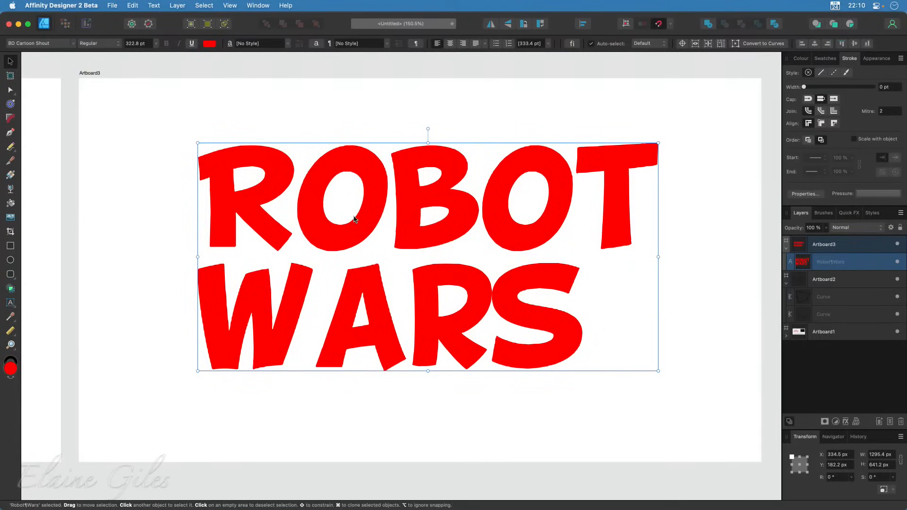
# Give the "Robot Wars" text a 5.5 pt stroke and colour that stroke yellow.
pyautogui.moveTo(804, 87); pyautogui.dragTo(826, 87)
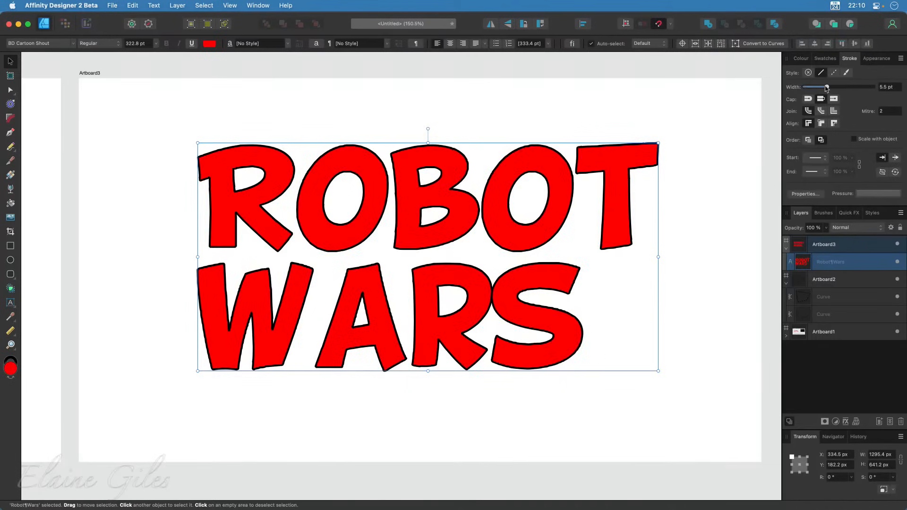
pyautogui.click(805, 59)
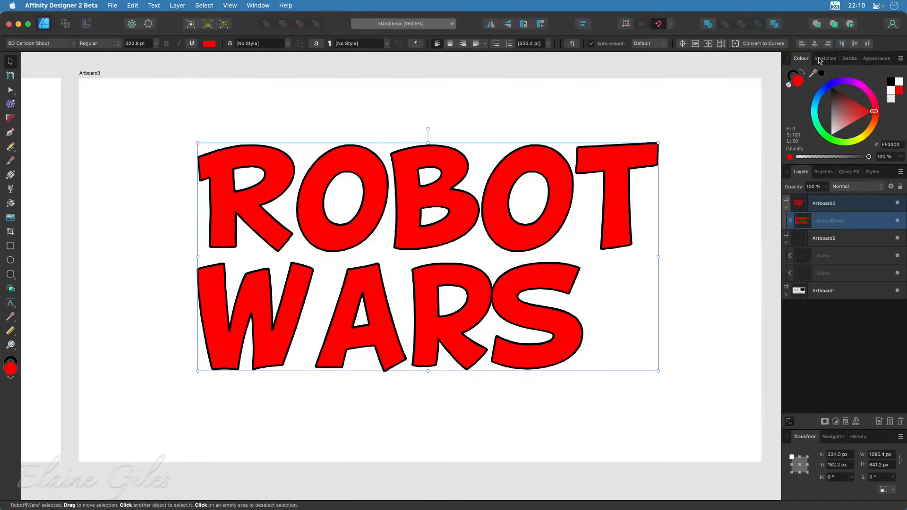
pyautogui.click(797, 74)
pyautogui.click(861, 140)
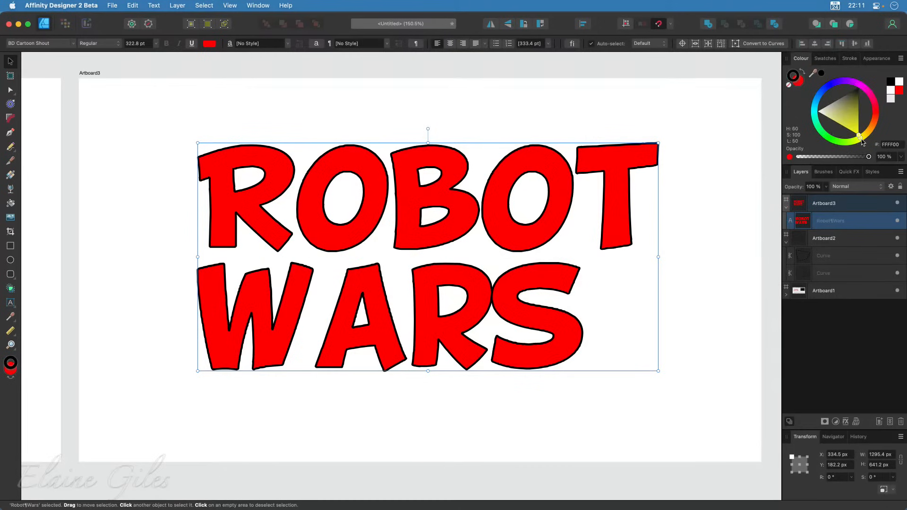
pyautogui.moveTo(864, 140); pyautogui.dragTo(862, 142)
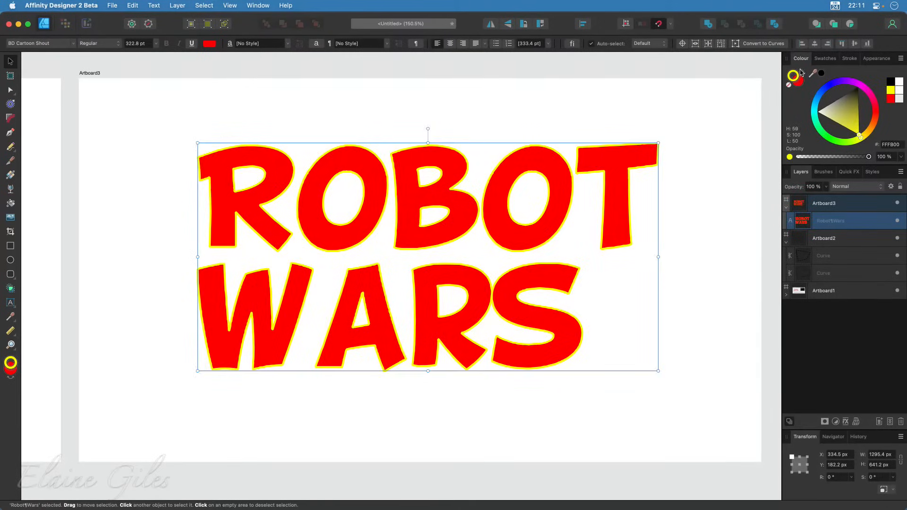
# Swap the text's fill and stroke colours for yellow letters with a red outline, and set the stroke width to 13 pt.
pyautogui.click(802, 73)
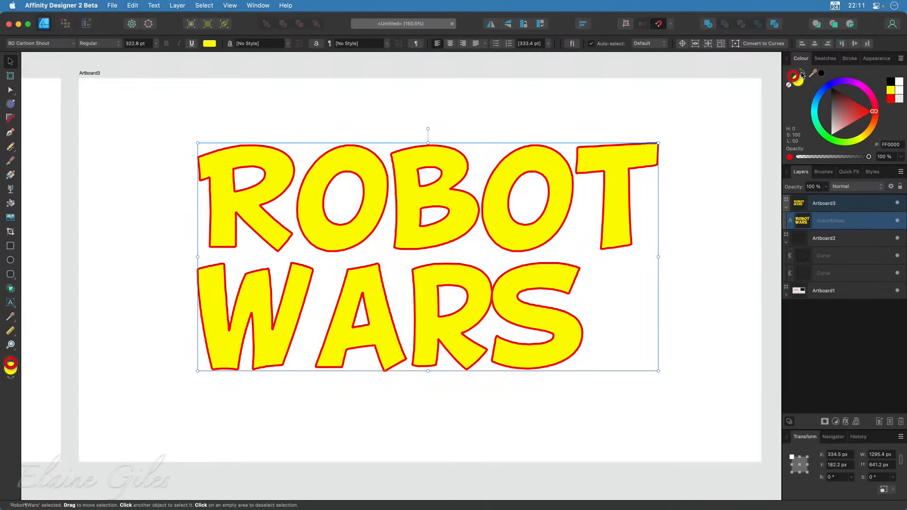
pyautogui.click(801, 73)
pyautogui.click(802, 73)
pyautogui.click(848, 59)
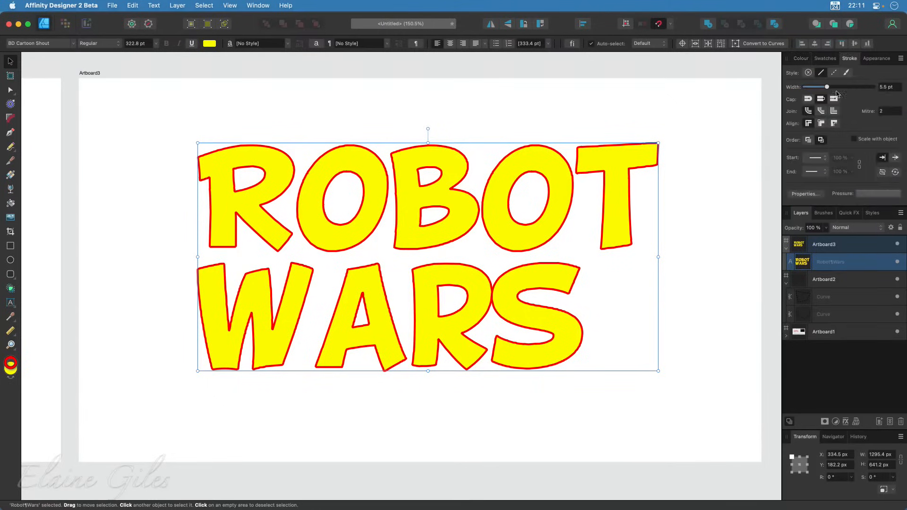
pyautogui.moveTo(828, 88)
pyautogui.mouseDown()
pyautogui.moveTo(867, 93)
pyautogui.moveTo(836, 95)
pyautogui.mouseUp()
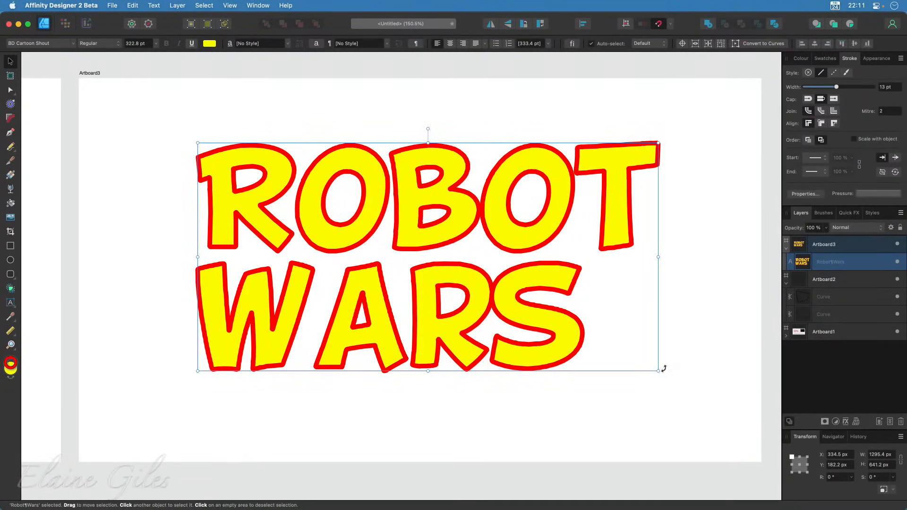
# Try scaling the text down to about 363 by 179 px without stroke scaling, and undo the resize.
pyautogui.moveTo(648, 365); pyautogui.dragTo(310, 240)
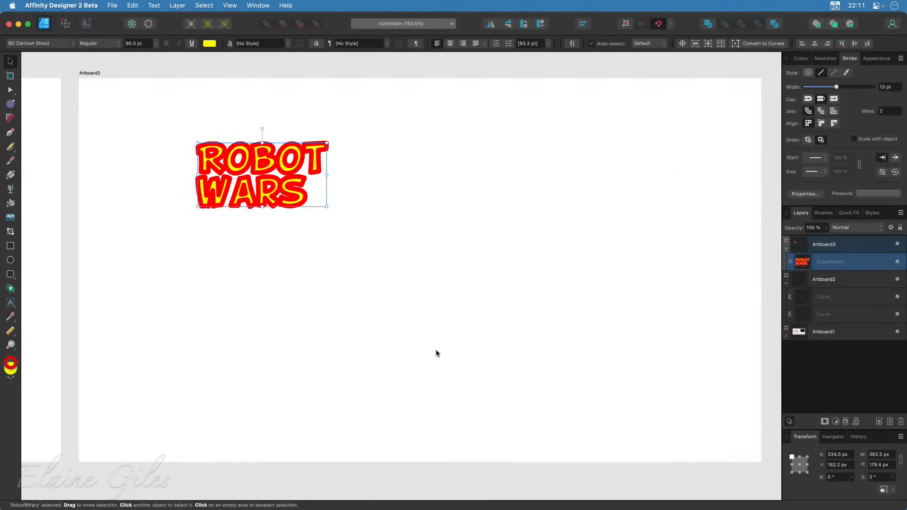
pyautogui.press('super+z')
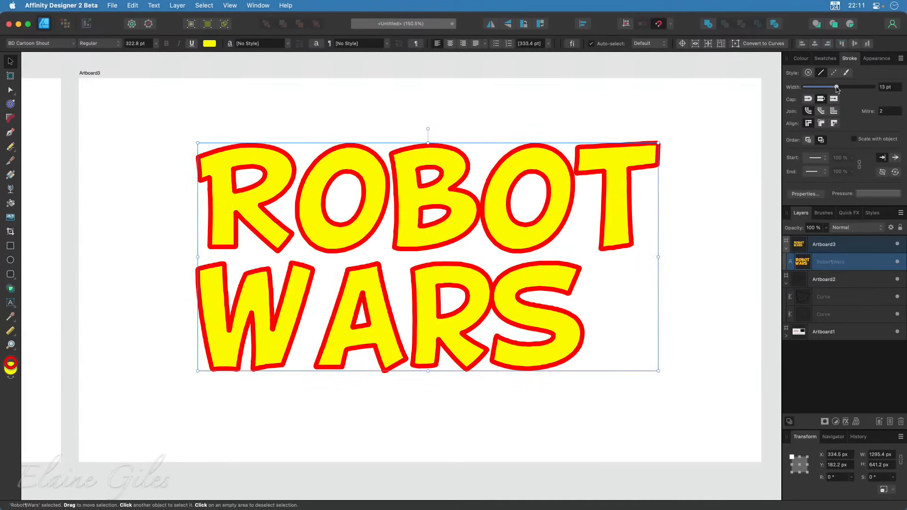
# Set the text stroke to 10 pt with Scale with object enabled, and enlarge and recentre the text at about 1419 by 702 px.
pyautogui.moveTo(836, 88); pyautogui.dragTo(834, 88)
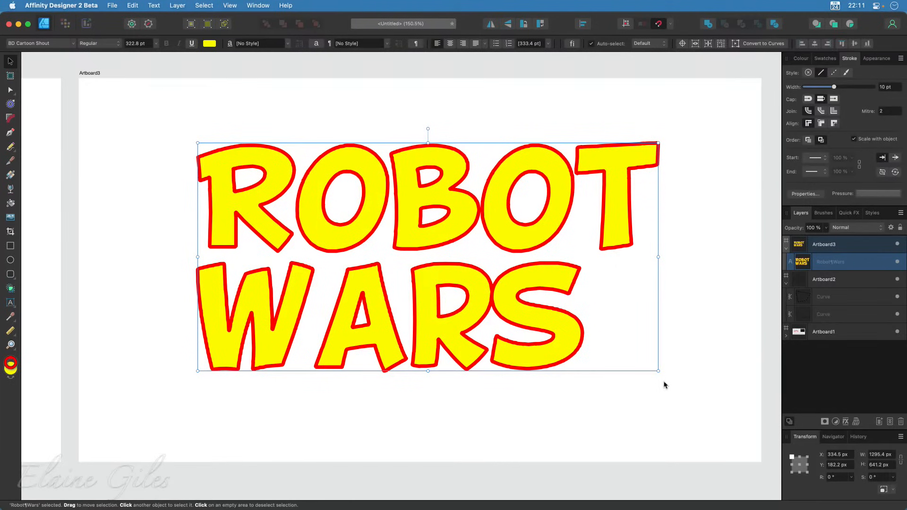
pyautogui.moveTo(658, 371); pyautogui.dragTo(654, 475)
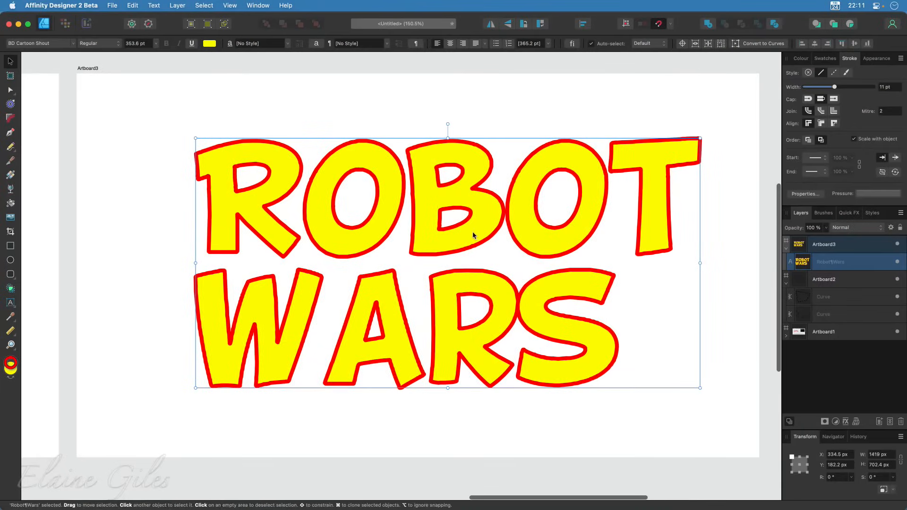
pyautogui.moveTo(462, 191); pyautogui.dragTo(432, 170)
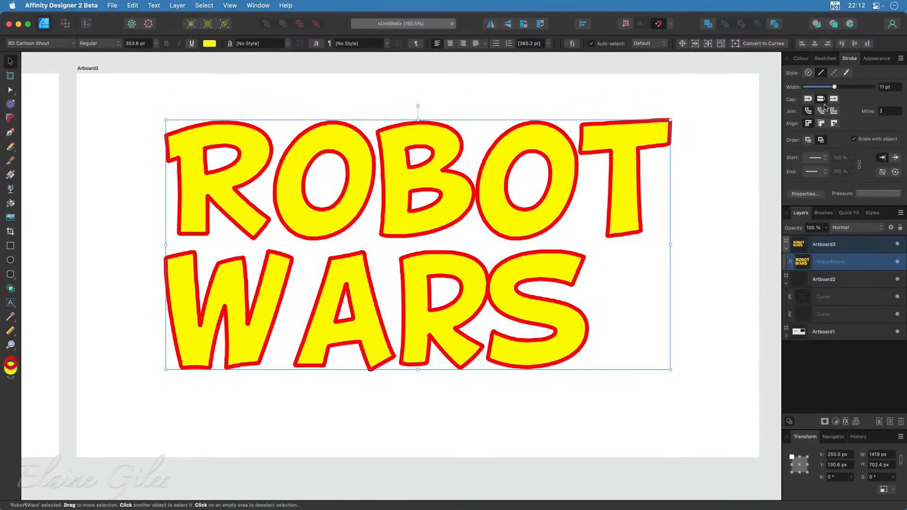
# Apply the dashed line style to the text's red outline with a dash of 5 and a gap of 3.
pyautogui.click(834, 73)
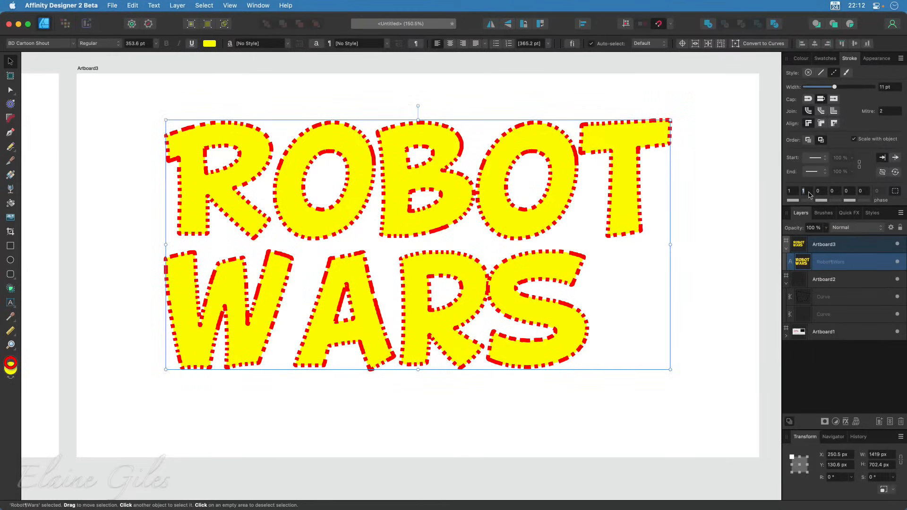
pyautogui.write('3')
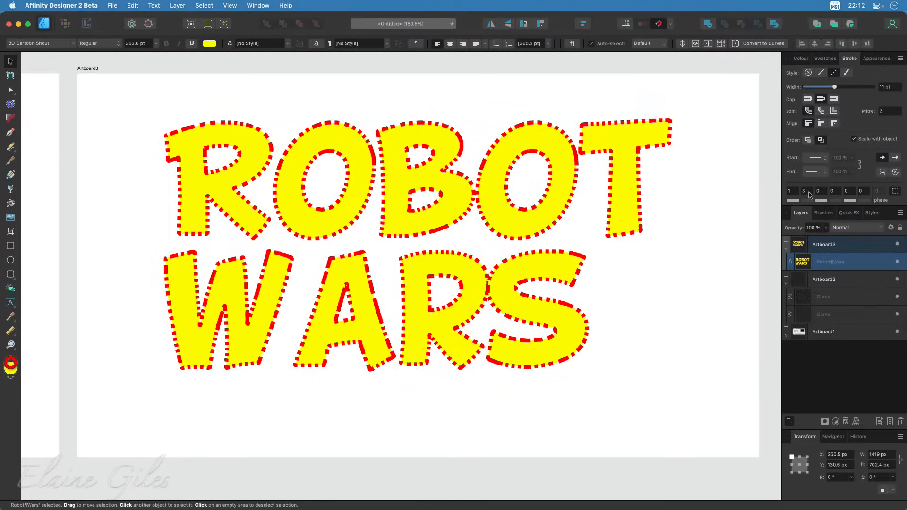
pyautogui.click(790, 191)
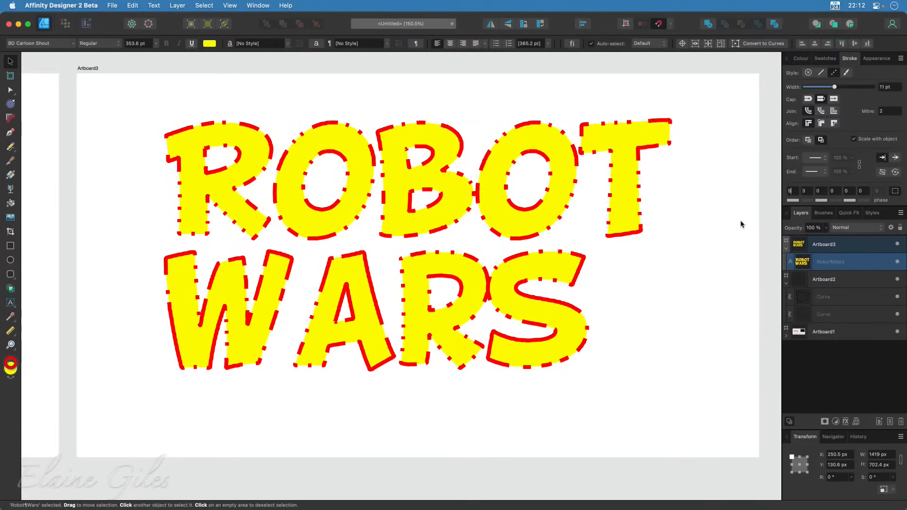
pyautogui.write('5')
pyautogui.press('Tab')
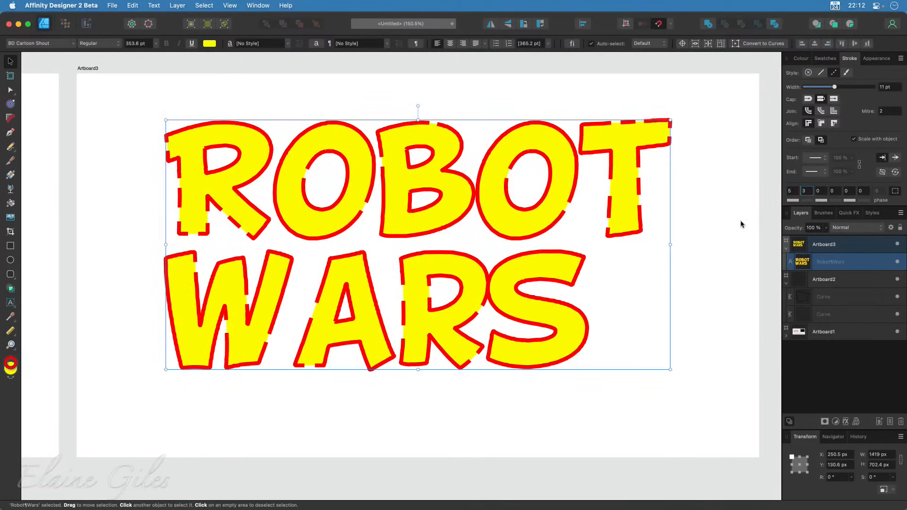
# Set the dash length of the text's dashed outline to 3.
pyautogui.click(793, 190)
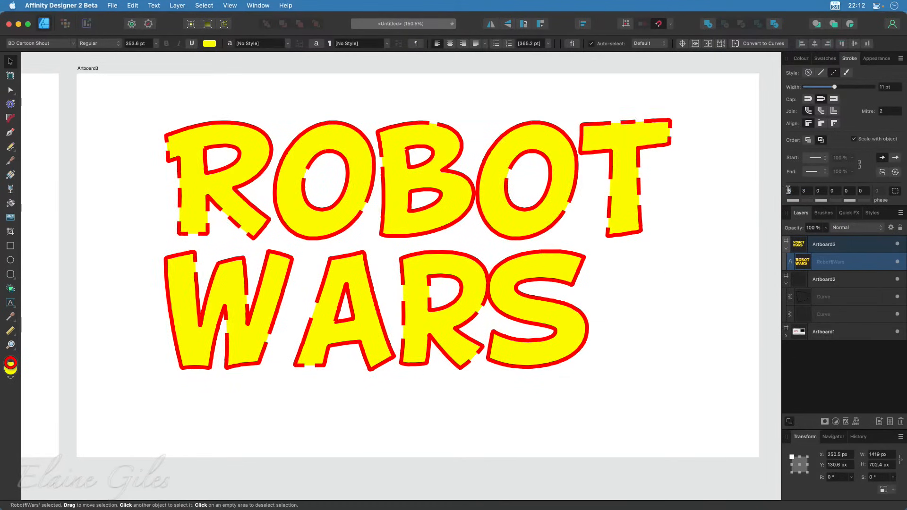
pyautogui.press('Return')
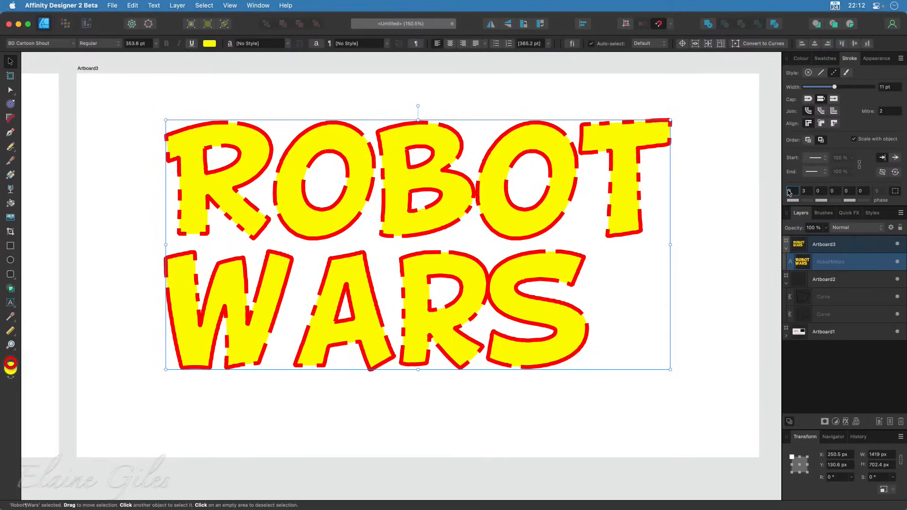
pyautogui.click(860, 140)
pyautogui.scroll(-5, 333, 308)
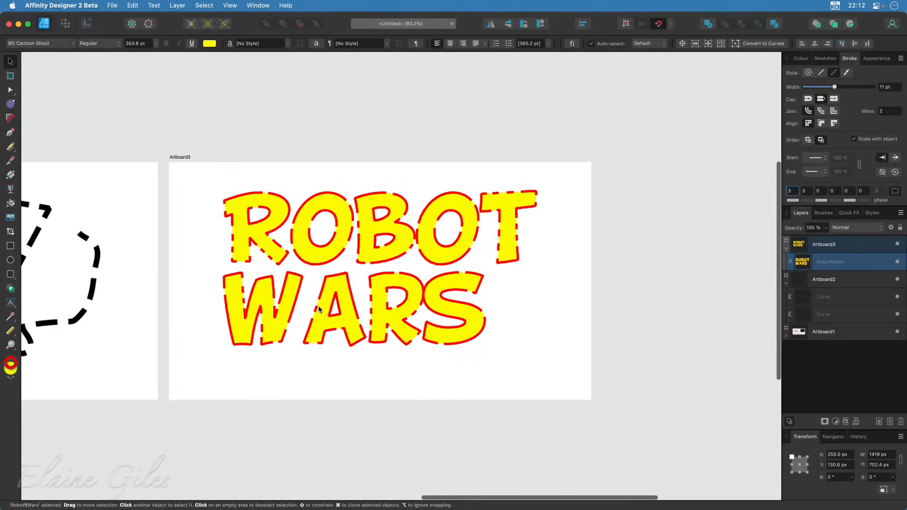
# Scale the ROBOT WARS text on Artboard3 down proportionally to about 1394 × 690 px.
pyautogui.moveTo(536, 346)
pyautogui.mouseDown()
pyautogui.moveTo(276, 284)
pyautogui.moveTo(584, 416)
pyautogui.moveTo(681, 472)
pyautogui.moveTo(477, 411)
pyautogui.moveTo(522, 434)
pyautogui.moveTo(495, 422)
pyautogui.mouseUp()
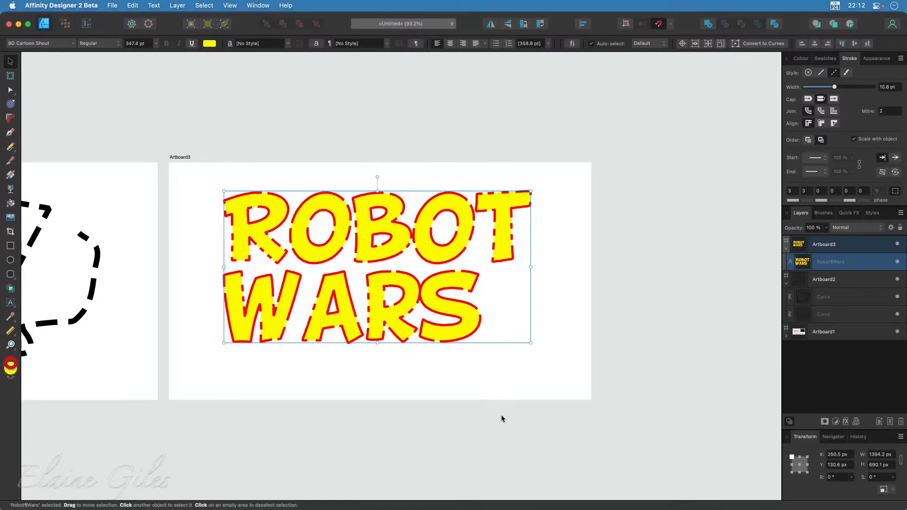
pyautogui.hscroll(-2, 601, 245)
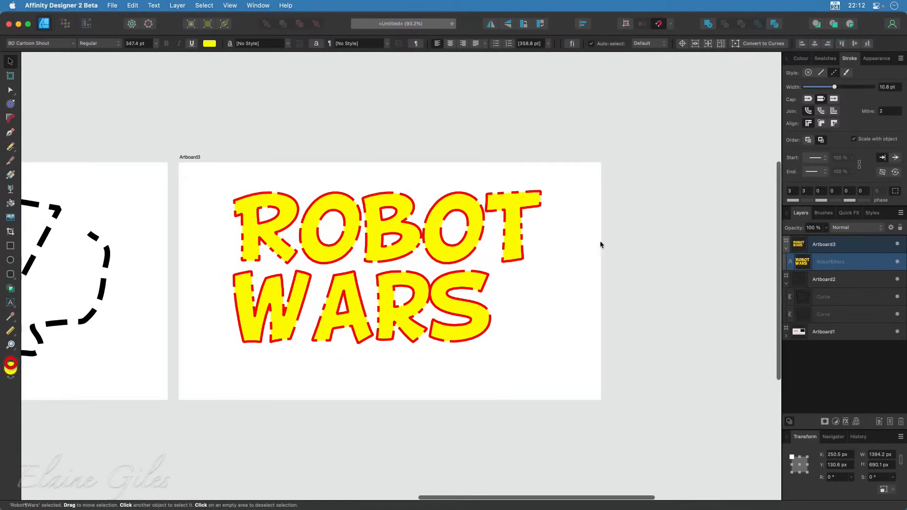
pyautogui.hscroll(-5, 601, 245)
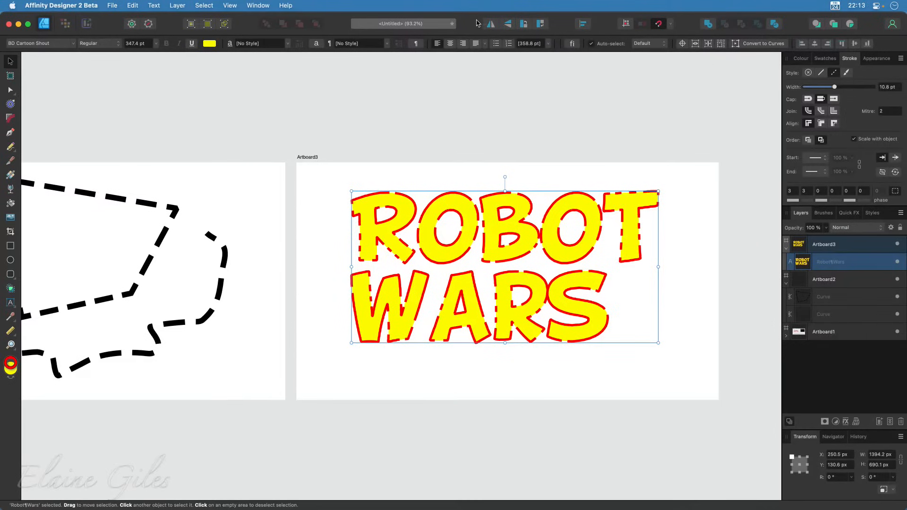
# Save the untitled document and quit Affinity Designer.
pyautogui.click(441, 99)
pyautogui.press('super+s')
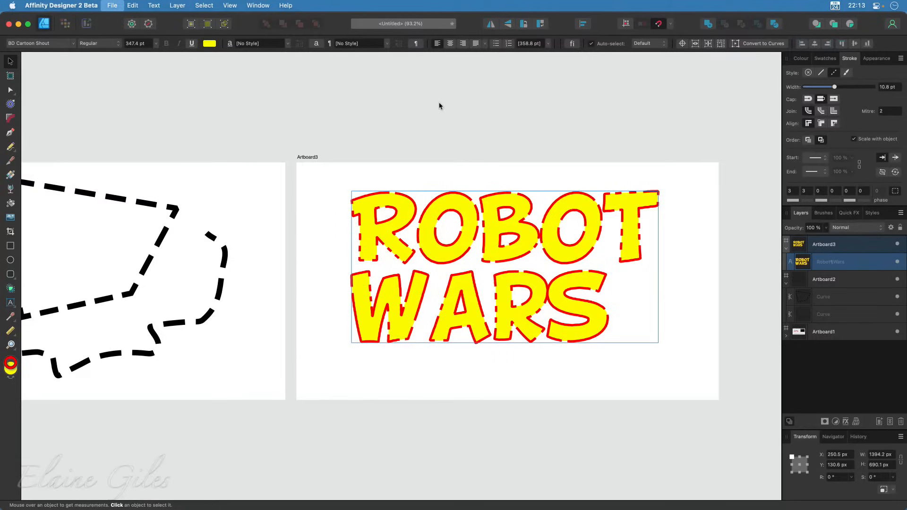
pyautogui.press('Return')
pyautogui.click(159, 97)
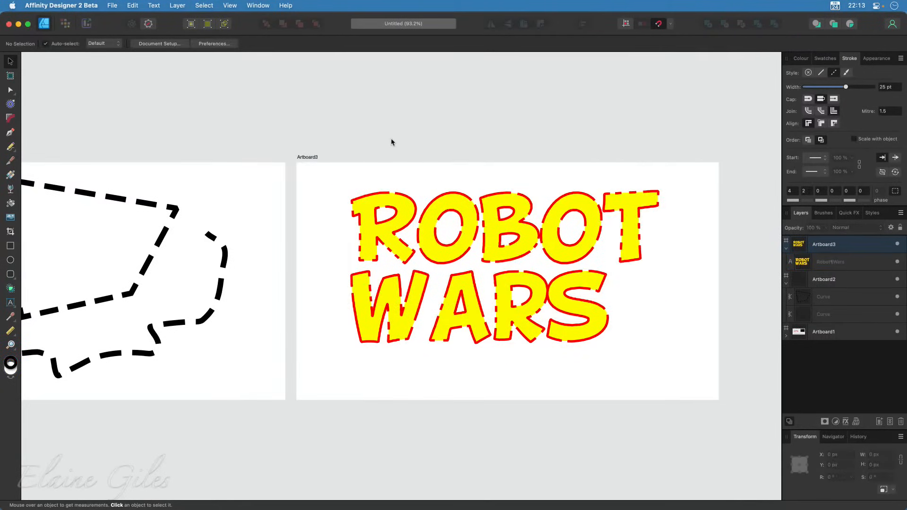
pyautogui.press('super+q')
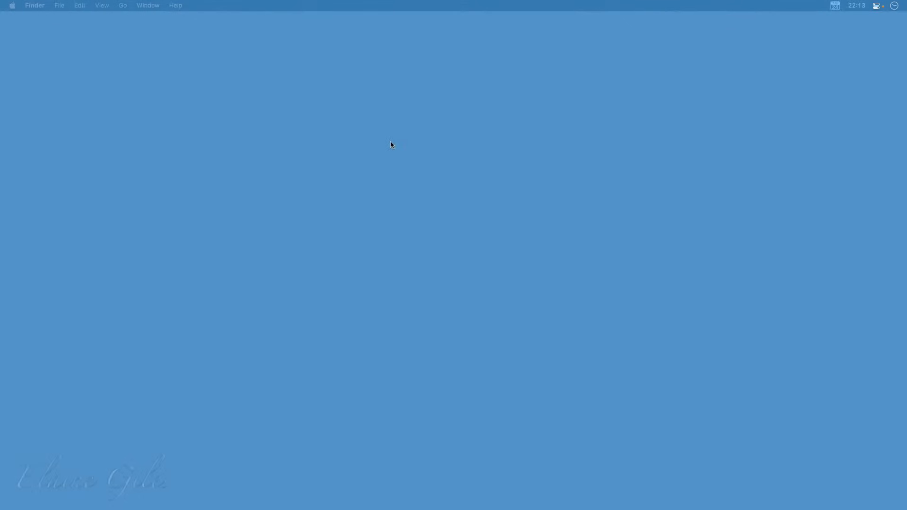
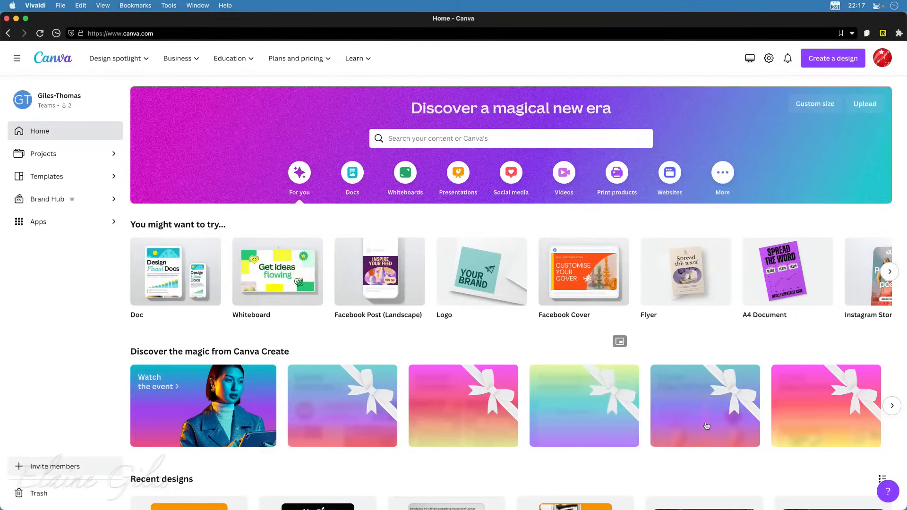
# In Canva, browse the Canva Create cards on the home page and open the Brand Hub.
pyautogui.click(892, 406)
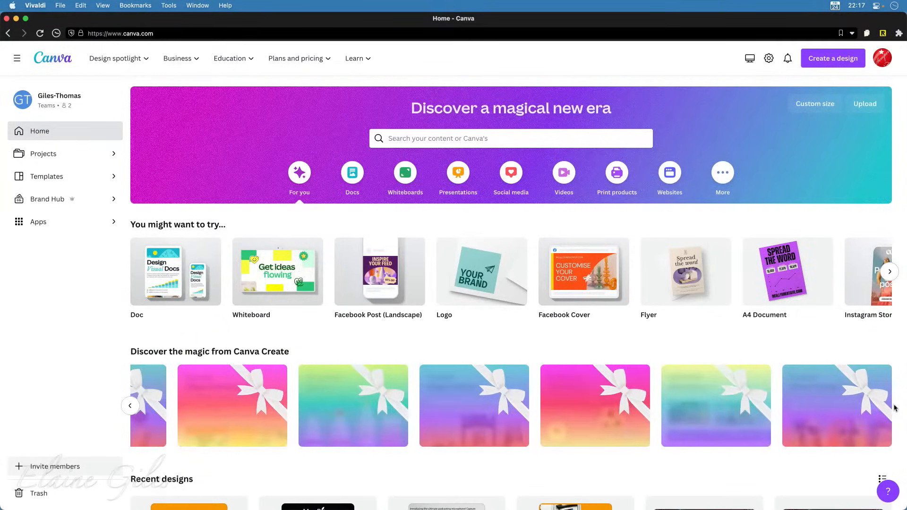
pyautogui.click(131, 407)
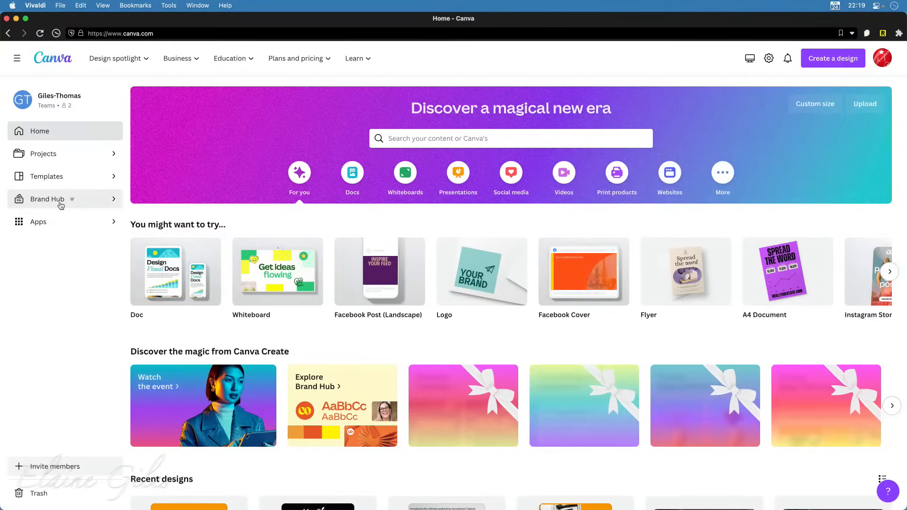
pyautogui.click(61, 200)
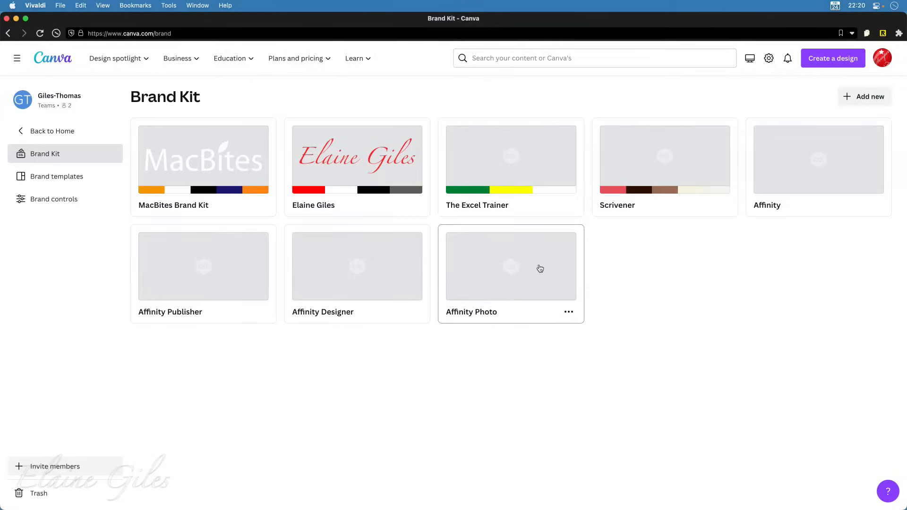
# Check the available options for the Affinity Photo brand kit and open the MacBites Brand Kit.
pyautogui.click(570, 314)
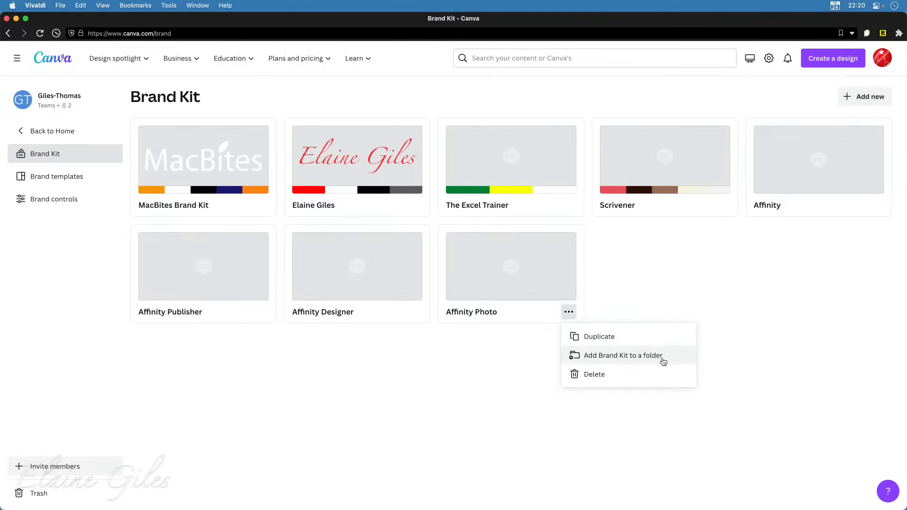
pyautogui.click(374, 400)
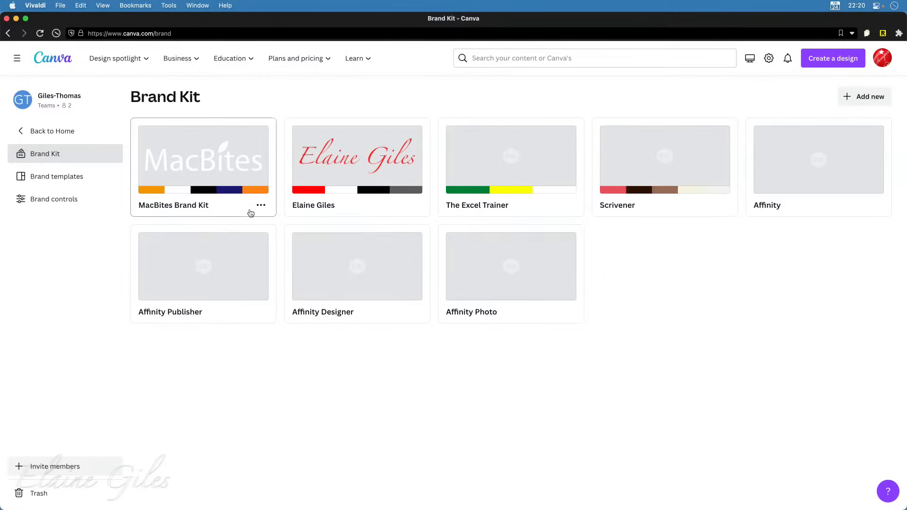
pyautogui.click(209, 171)
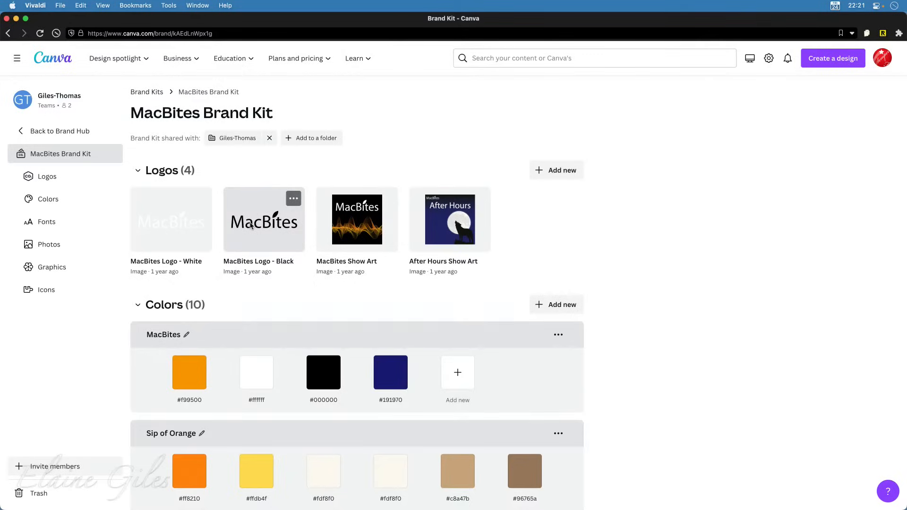
pyautogui.click(44, 137)
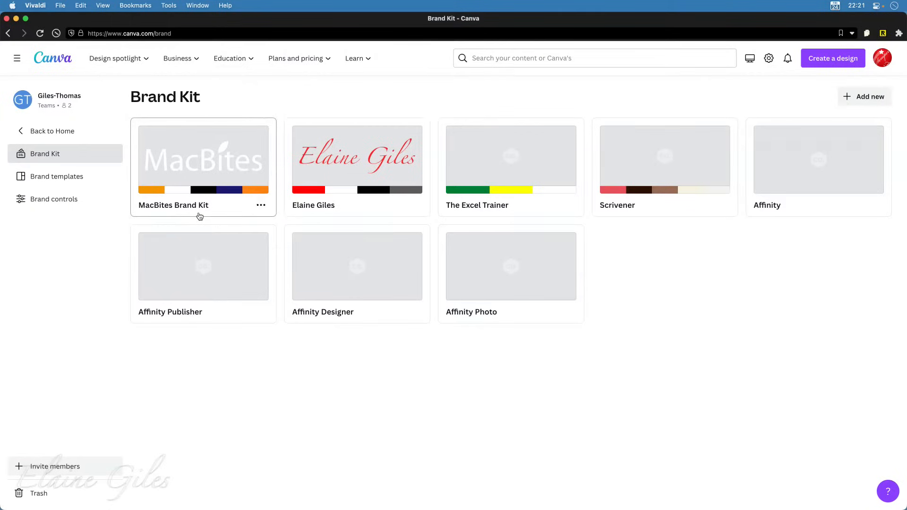
pyautogui.click(166, 157)
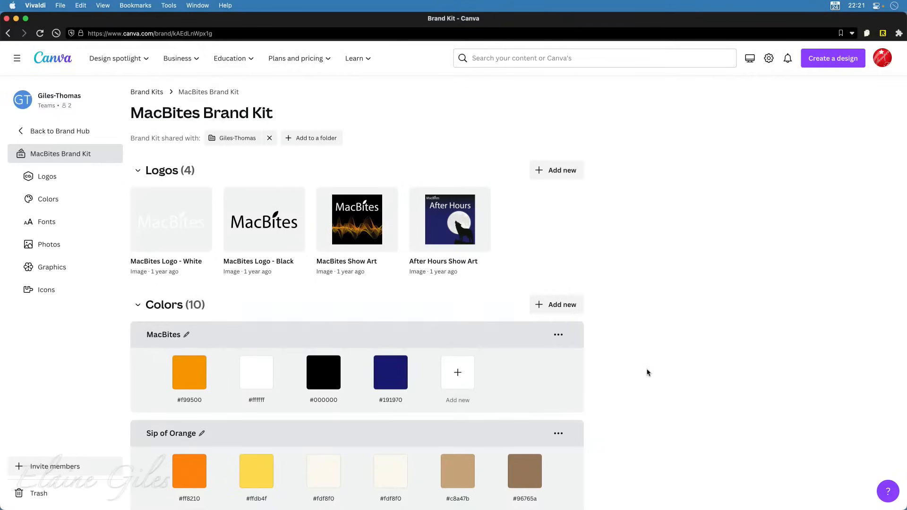
# Examine the logos, color palettes, fonts, photos, graphics and icons sections of the MacBites Brand Kit.
pyautogui.scroll(-2, 648, 372)
pyautogui.scroll(-2, 646, 372)
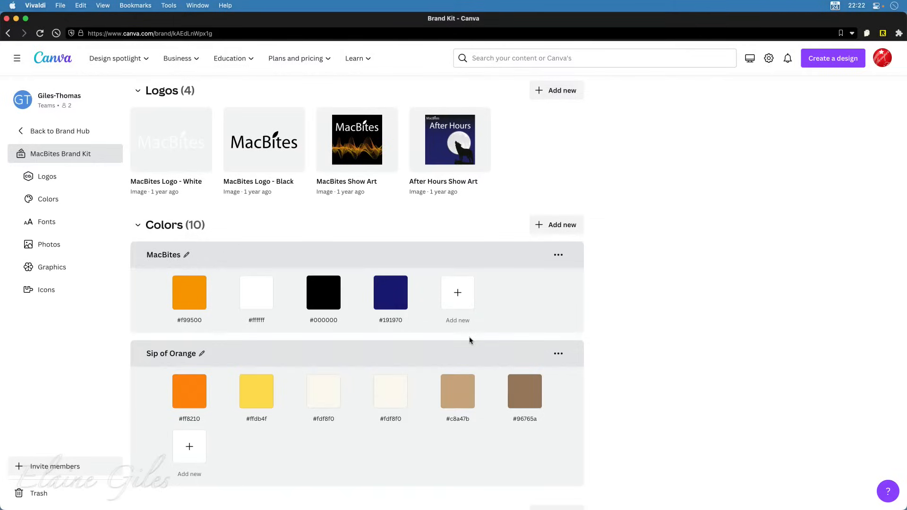
pyautogui.scroll(-3, 631, 397)
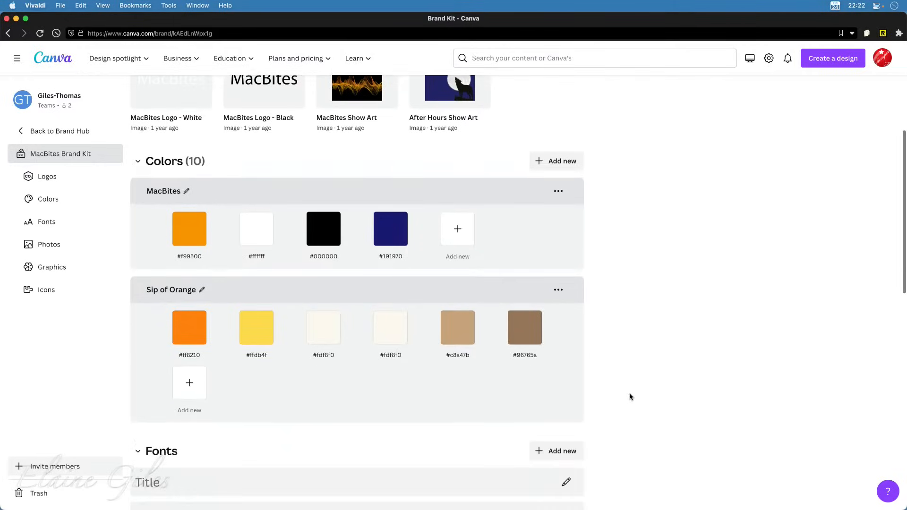
pyautogui.scroll(1, 630, 396)
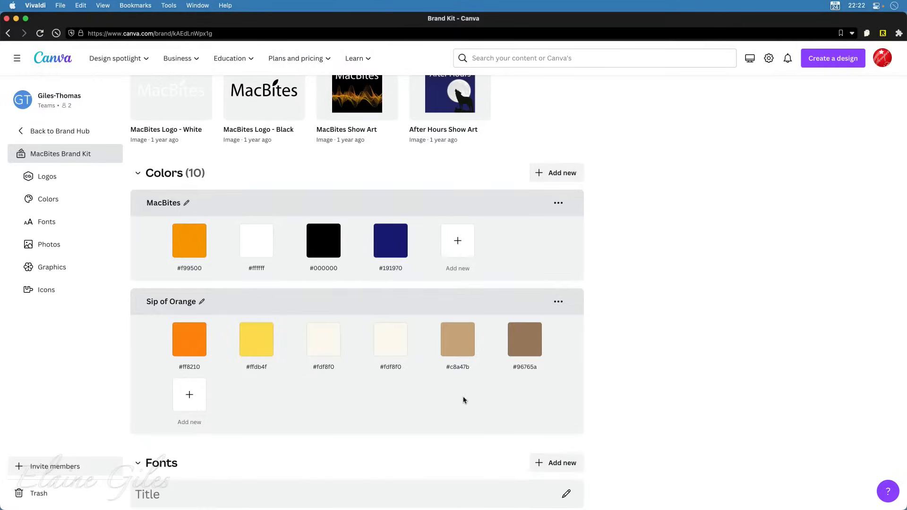
pyautogui.scroll(-10, 452, 401)
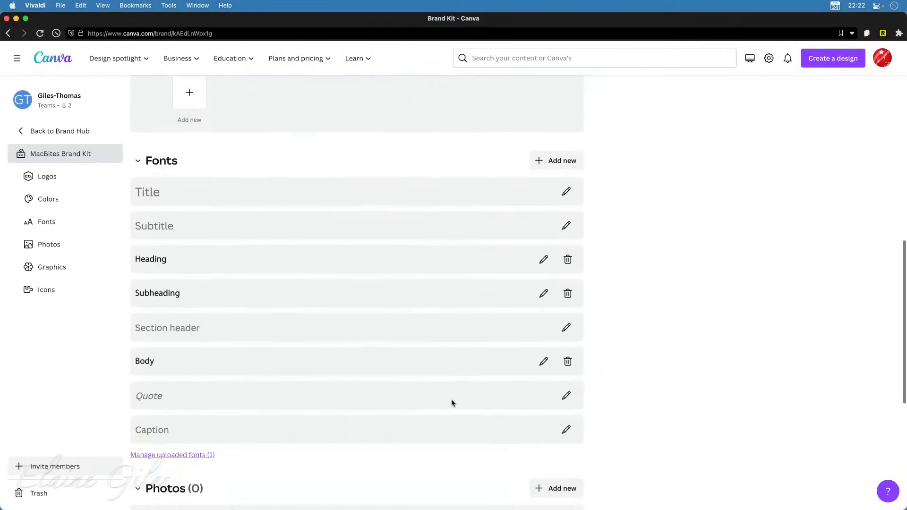
pyautogui.scroll(-1, 452, 402)
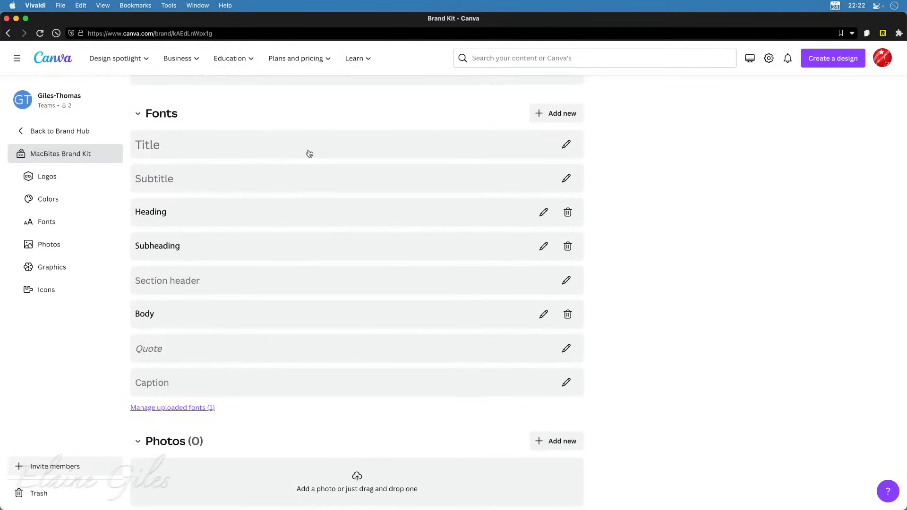
pyautogui.scroll(1, 310, 154)
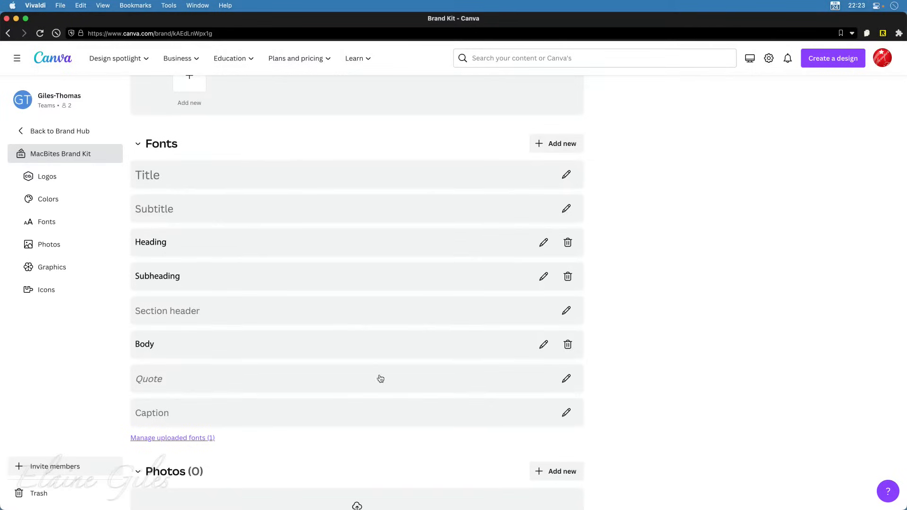
pyautogui.scroll(-5, 432, 355)
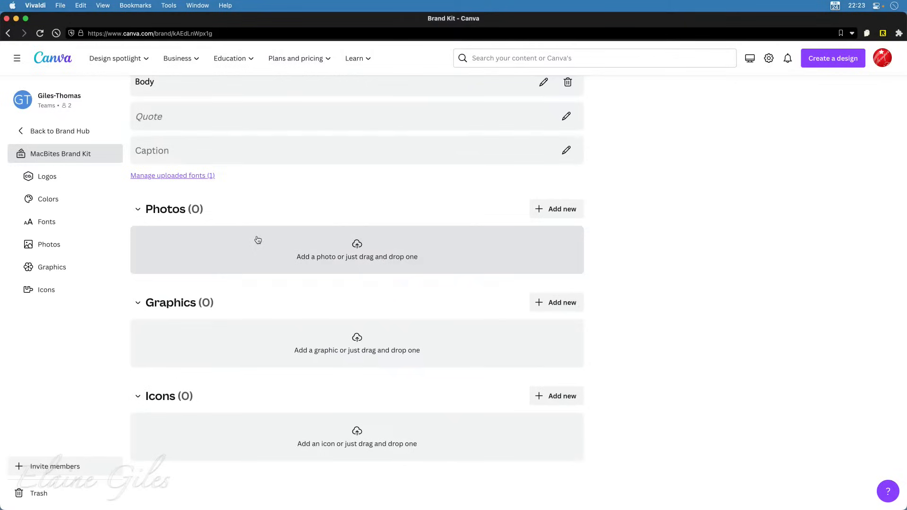
pyautogui.scroll(10, 258, 240)
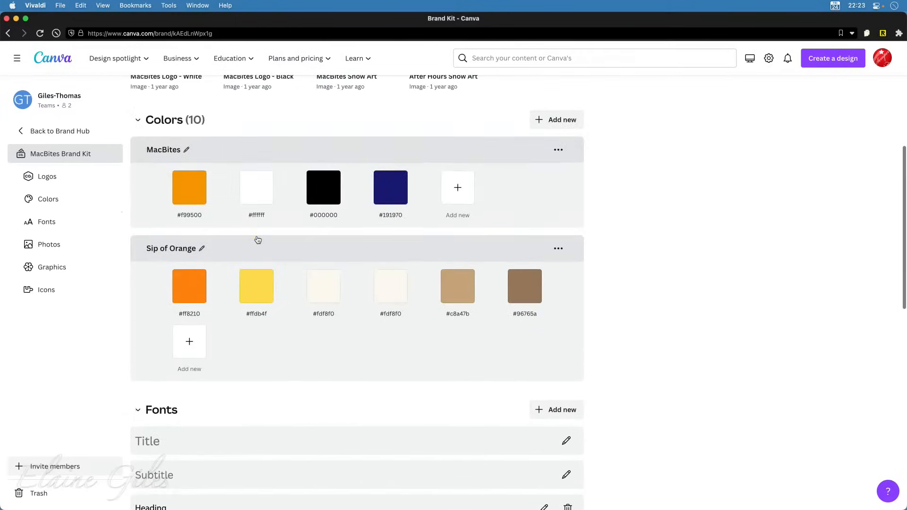
# Open the brand kit with the red signature logo and review its logos, colors, fonts and media sections.
pyautogui.click(85, 132)
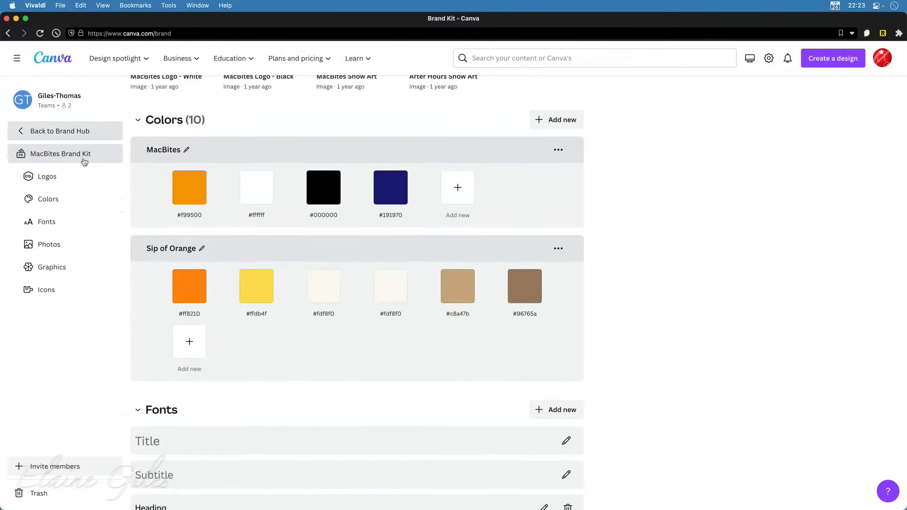
pyautogui.click(318, 140)
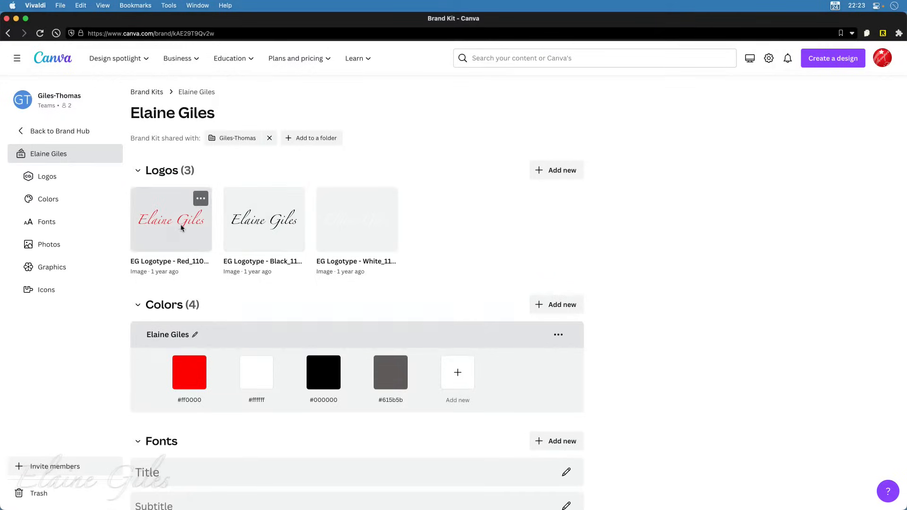
pyautogui.scroll(-5, 672, 384)
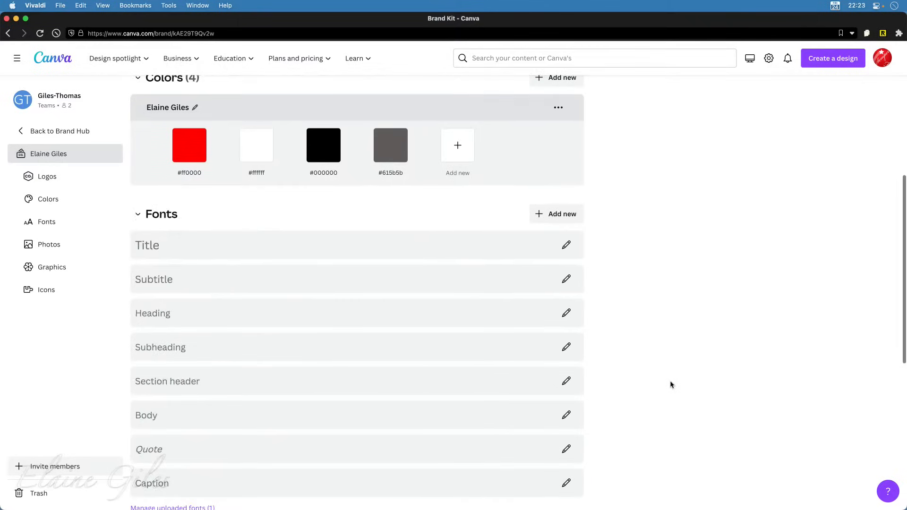
pyautogui.scroll(-7, 646, 388)
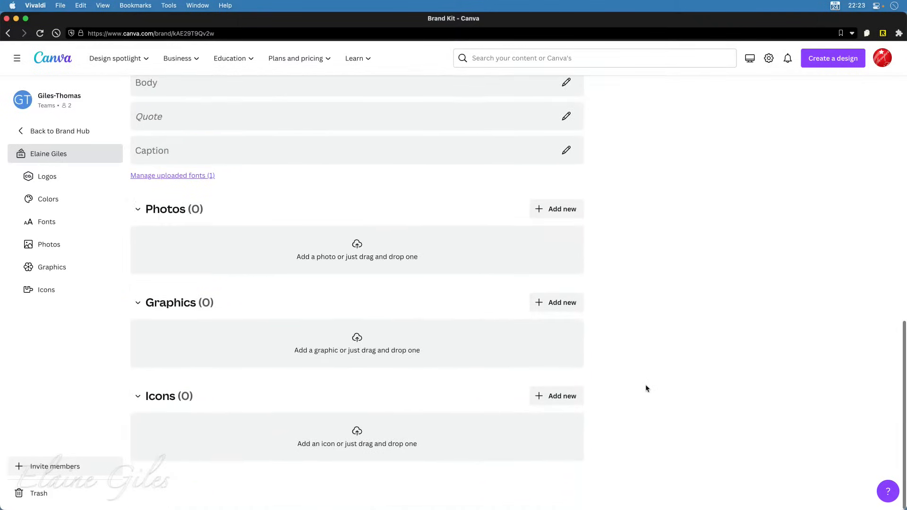
pyautogui.scroll(12, 646, 388)
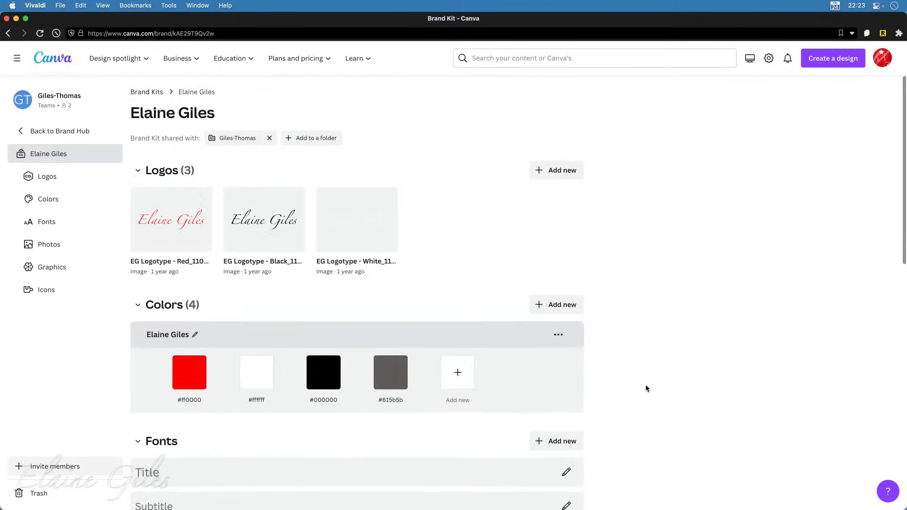
# View The Excel Trainer brand kit's logos and colors and return to the list of brand kits.
pyautogui.click(45, 131)
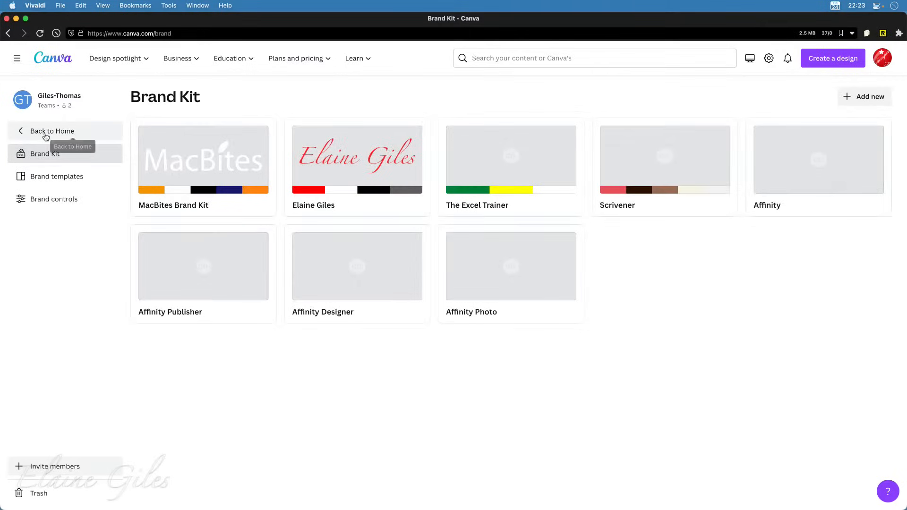
pyautogui.click(454, 148)
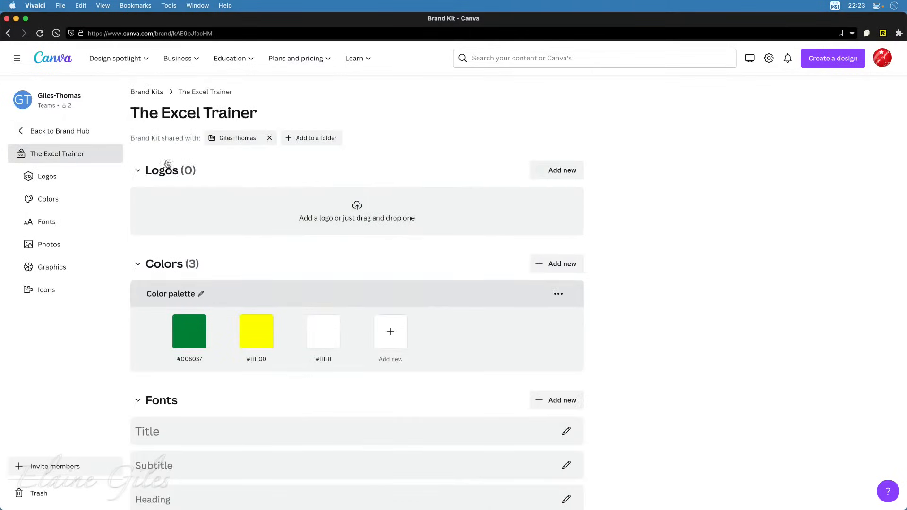
pyautogui.click(82, 136)
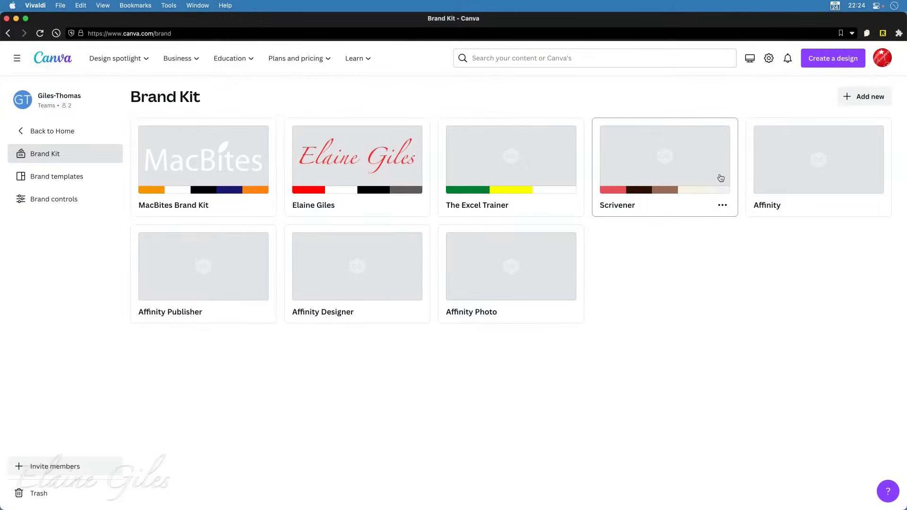
# Copy the Scrivener color palette from the Scrivener brand kit to the MacBites Brand Kit.
pyautogui.click(654, 174)
pyautogui.scroll(-2, 617, 286)
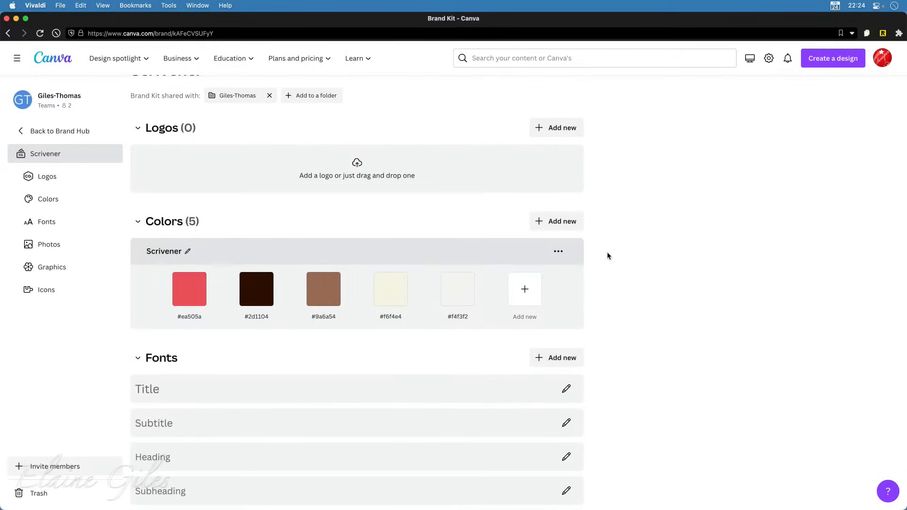
pyautogui.click(558, 253)
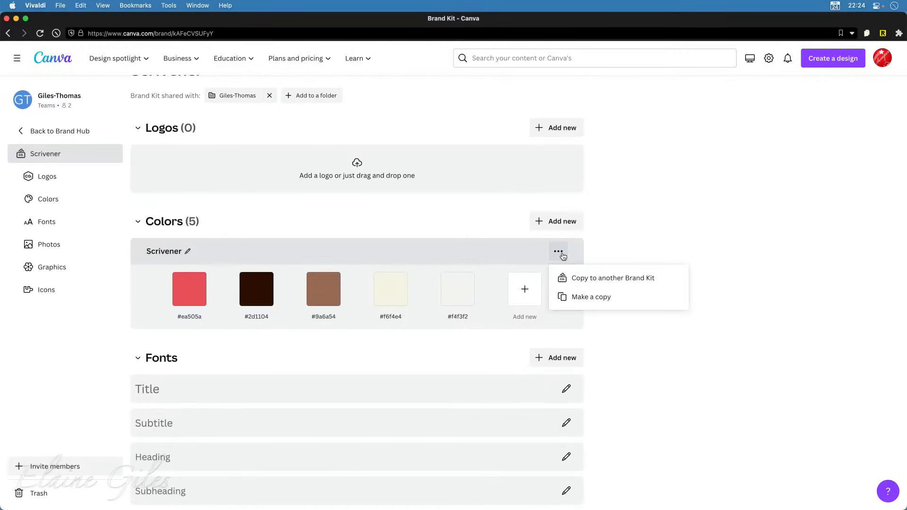
pyautogui.click(612, 278)
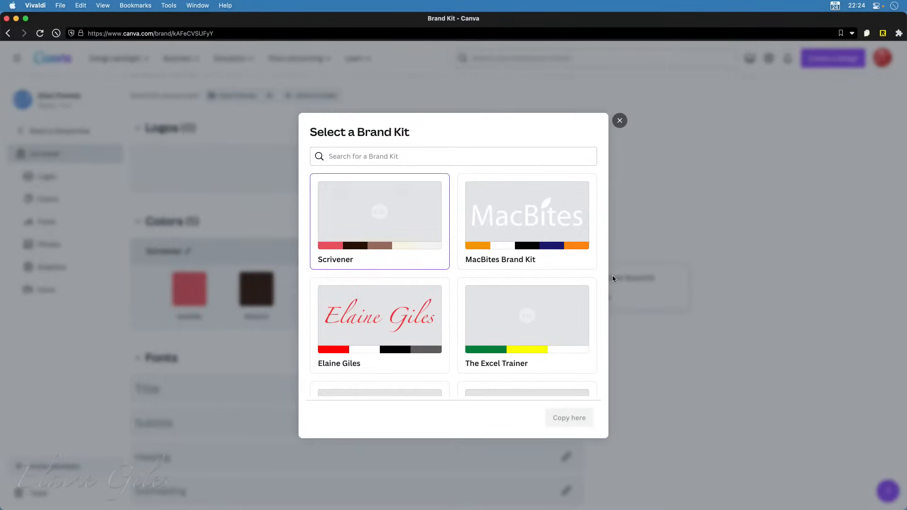
pyautogui.click(508, 222)
pyautogui.click(569, 418)
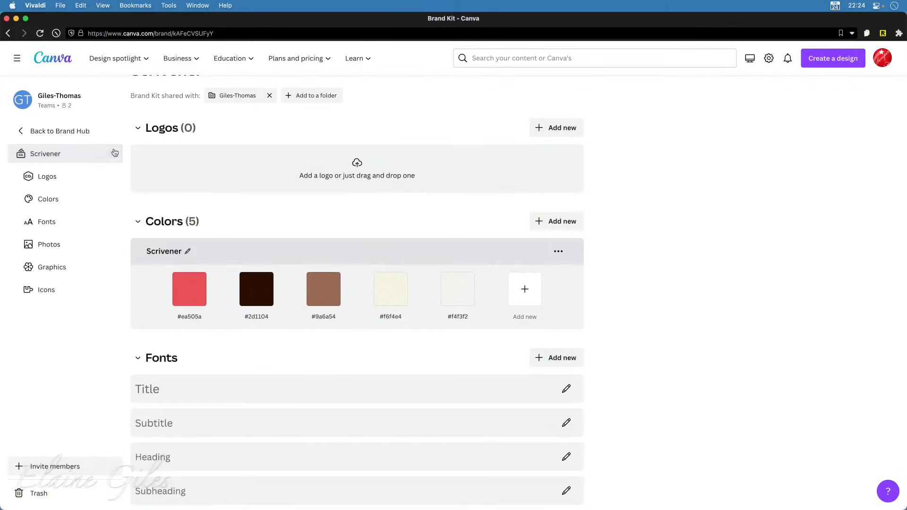
# Delete the Scrivener color palette from the MacBites Brand Kit.
pyautogui.click(54, 131)
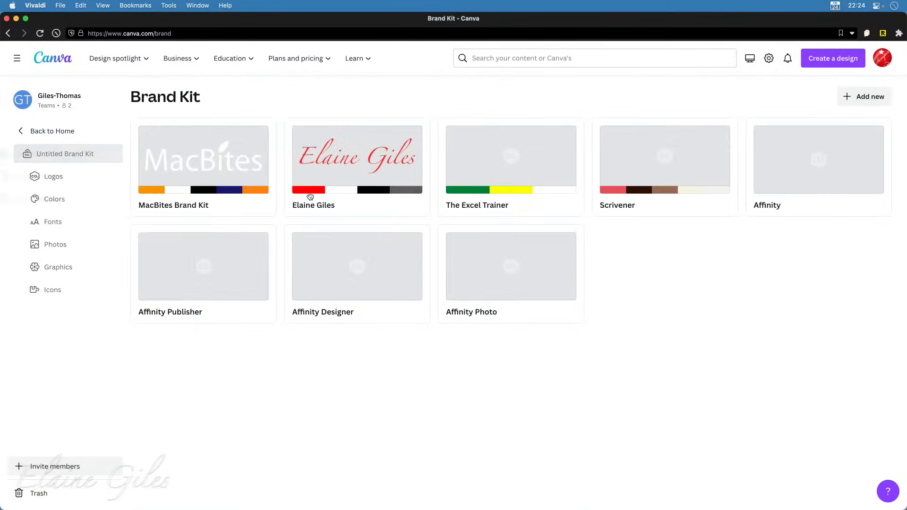
pyautogui.click(179, 159)
pyautogui.scroll(-5, 390, 268)
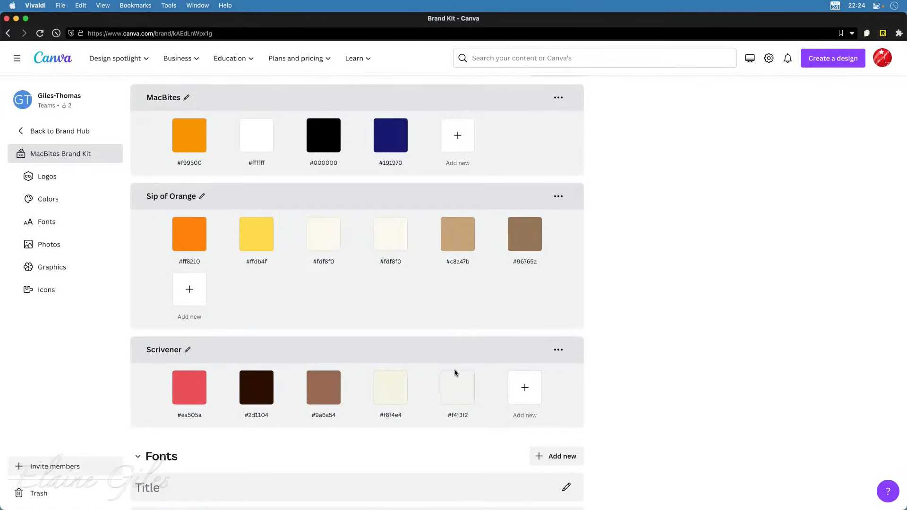
pyautogui.click(567, 354)
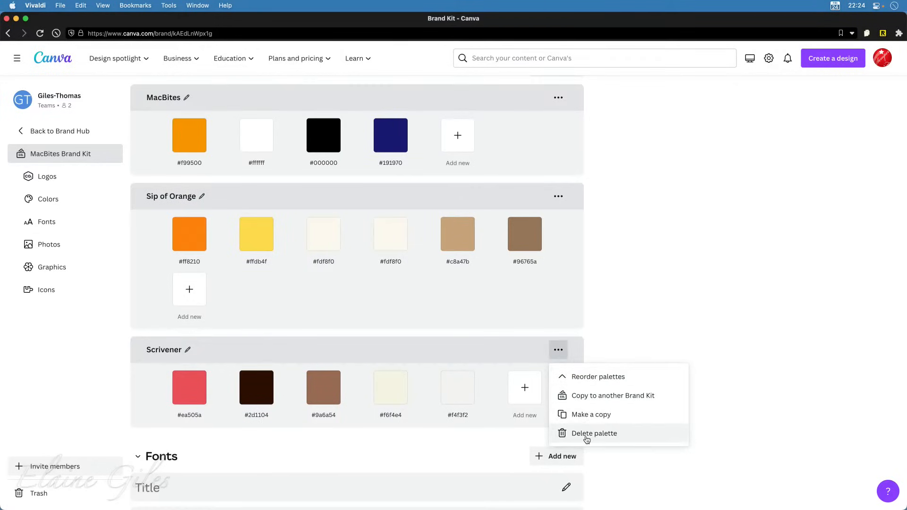
pyautogui.click(610, 438)
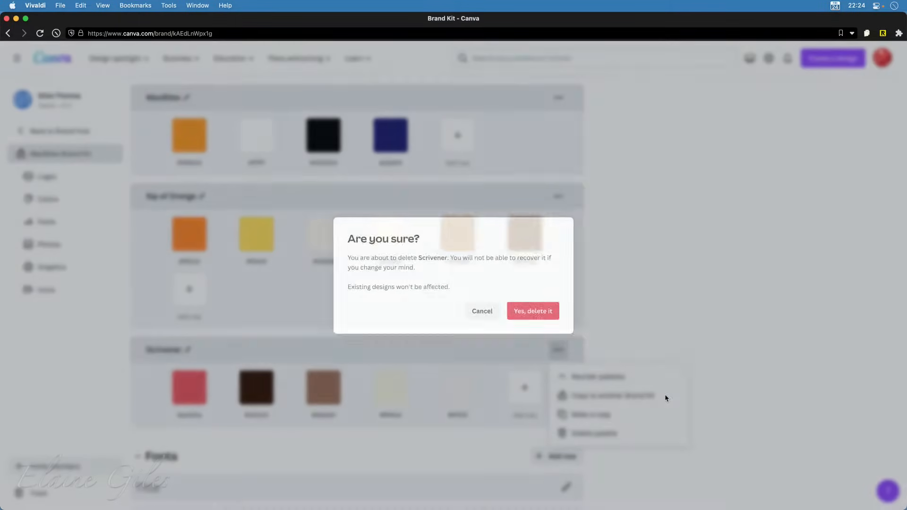
pyautogui.click(540, 315)
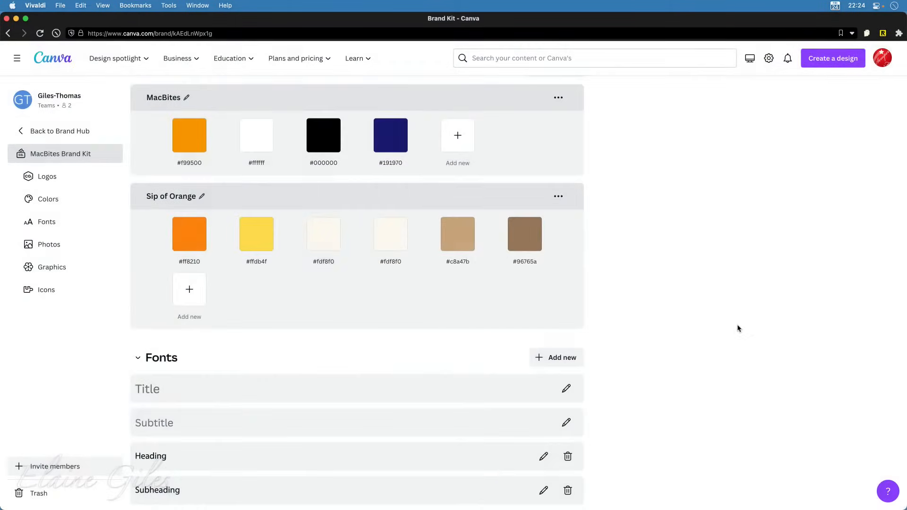
# Check the available actions for the After Hours Show Art and MacBites Show Art logos, including replacing a logo across designs.
pyautogui.scroll(5, 739, 329)
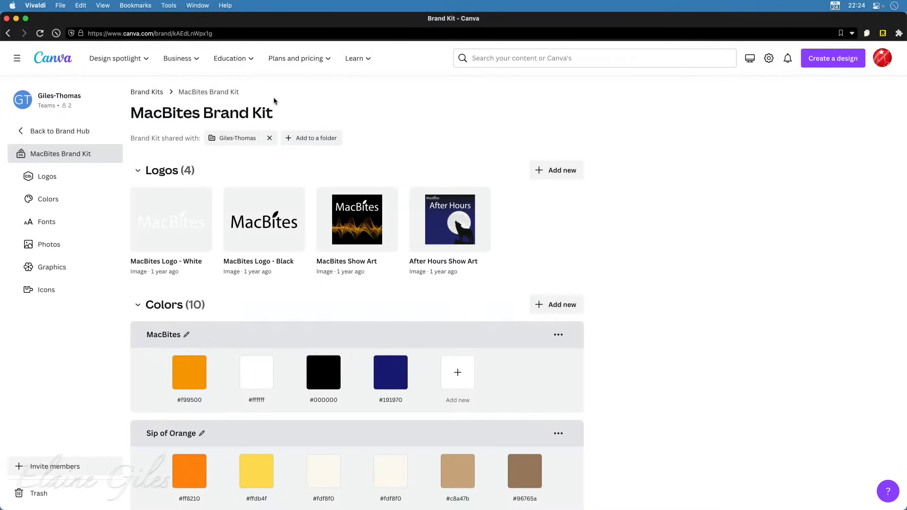
pyautogui.click(480, 199)
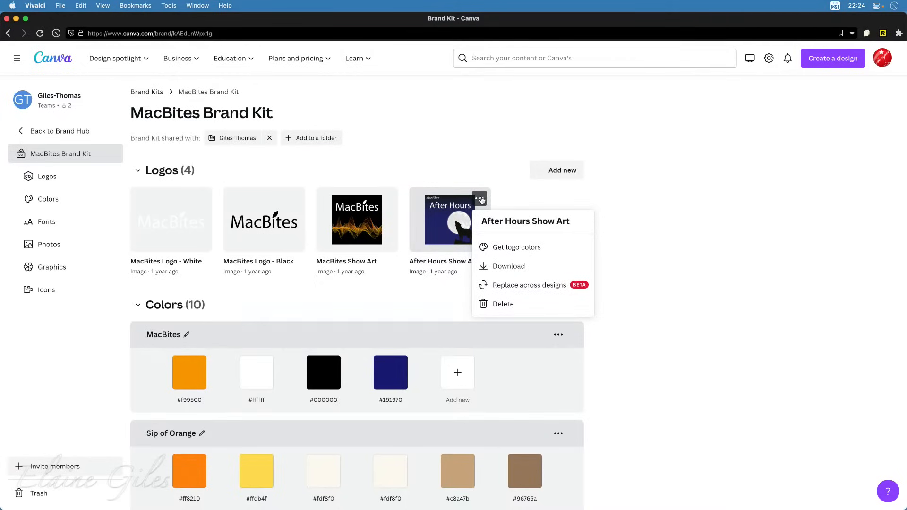
pyautogui.click(779, 271)
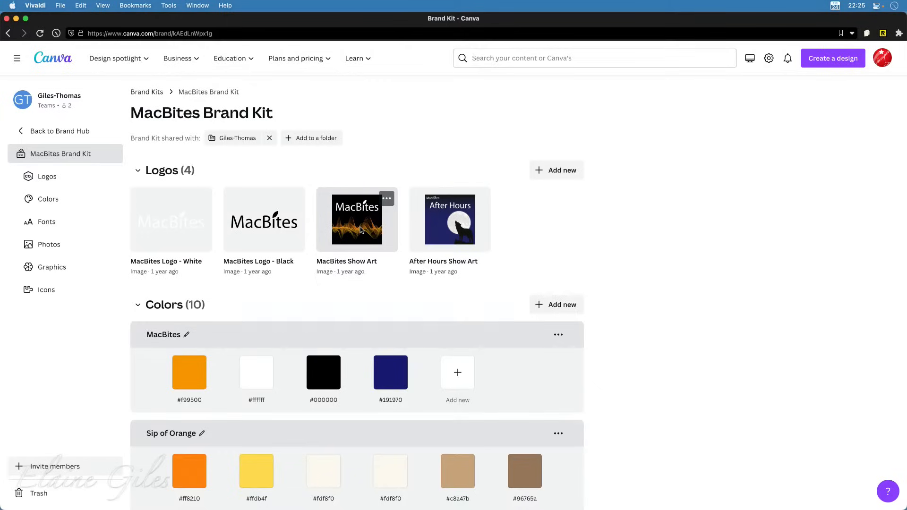
pyautogui.click(389, 199)
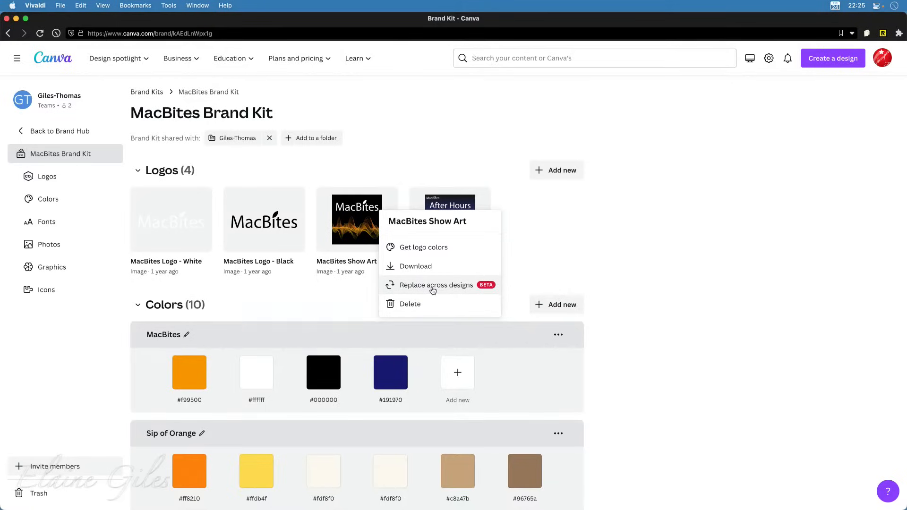
pyautogui.click(762, 298)
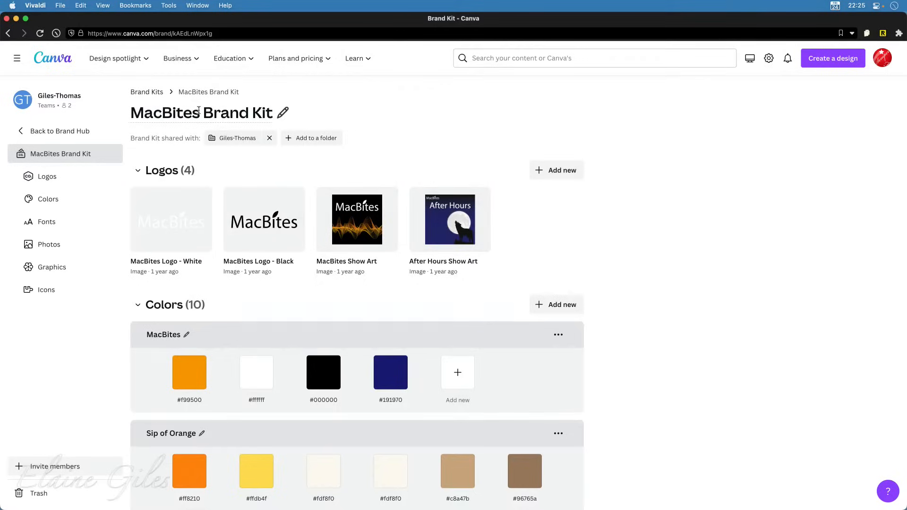
# Open the Scrivener brand kit and go to its Icons section.
pyautogui.click(61, 131)
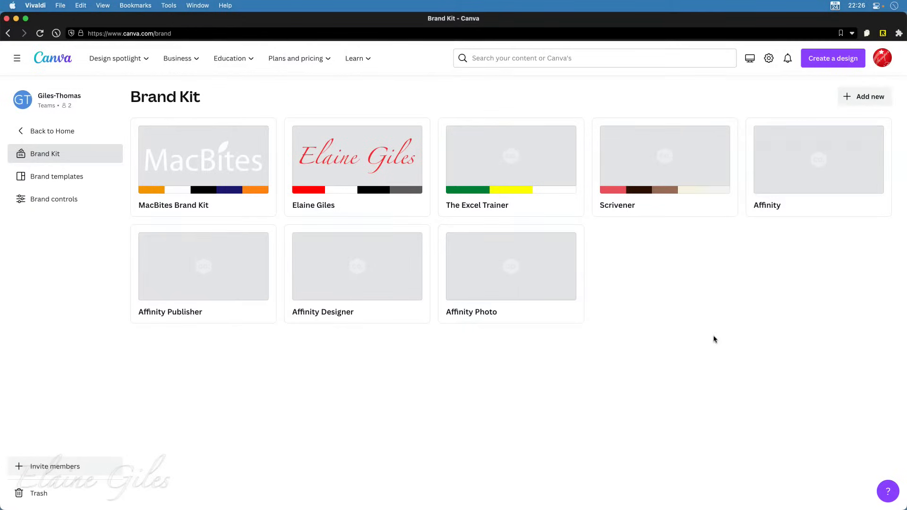
pyautogui.click(651, 168)
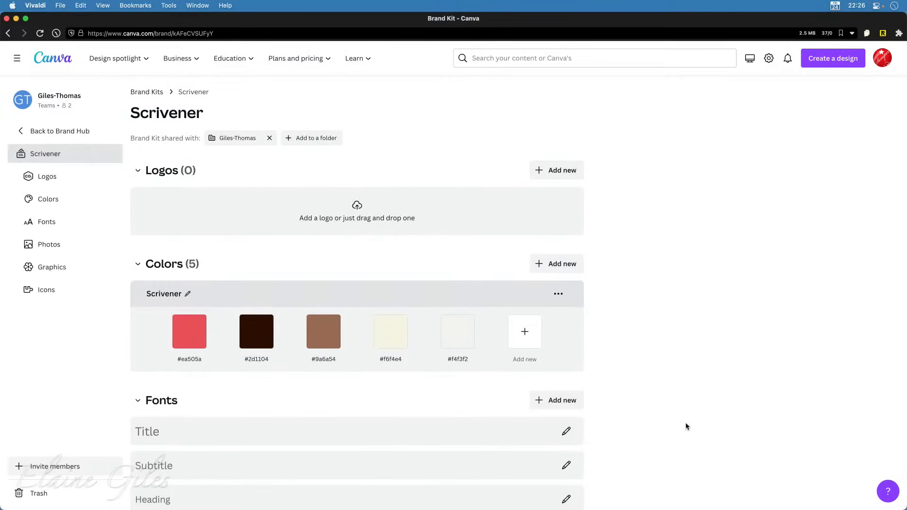
pyautogui.scroll(-1, 667, 398)
pyautogui.scroll(-10, 616, 365)
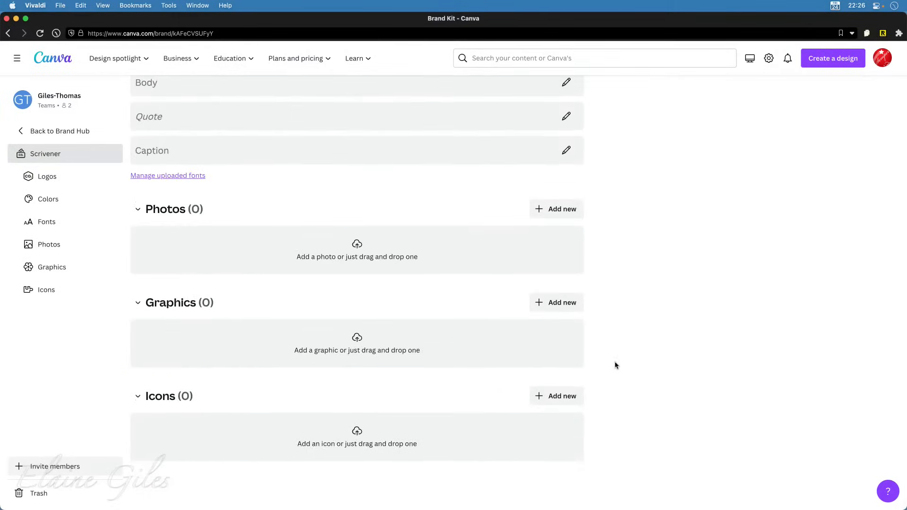
pyautogui.scroll(10, 616, 365)
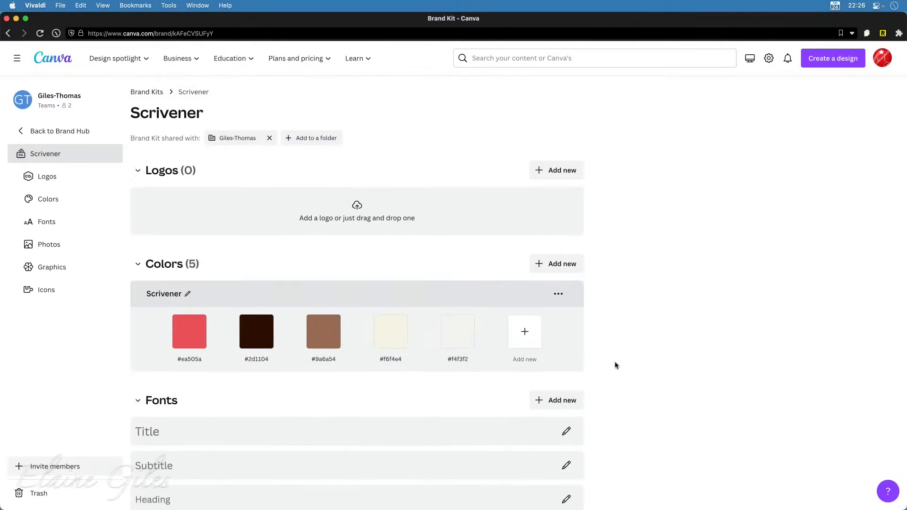
pyautogui.scroll(-10, 615, 366)
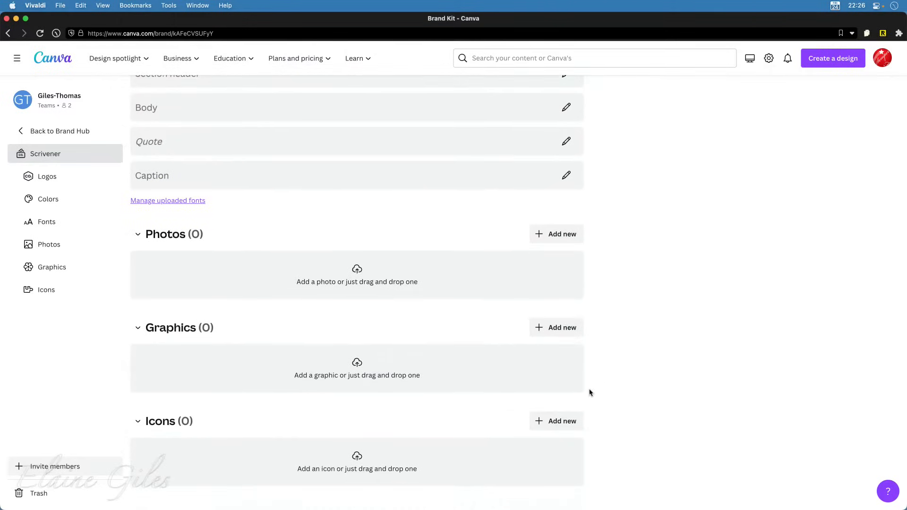
# Upload Scrivener.png from the After Hours 0187 folder as an icon in the Scrivener brand kit.
pyautogui.click(557, 422)
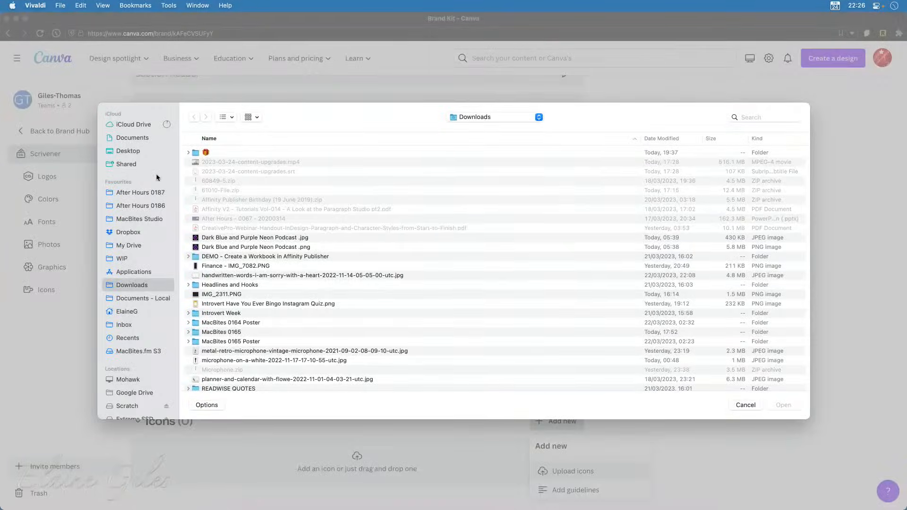
pyautogui.click(140, 193)
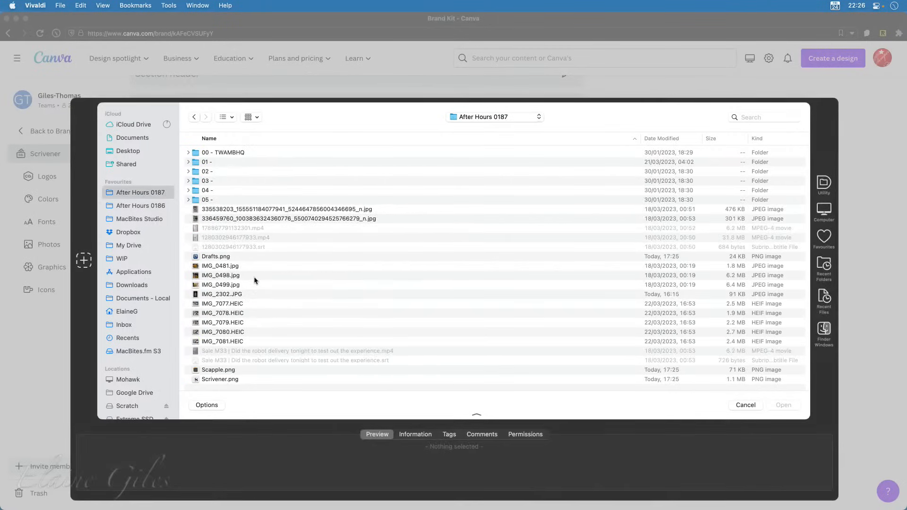
pyautogui.click(226, 380)
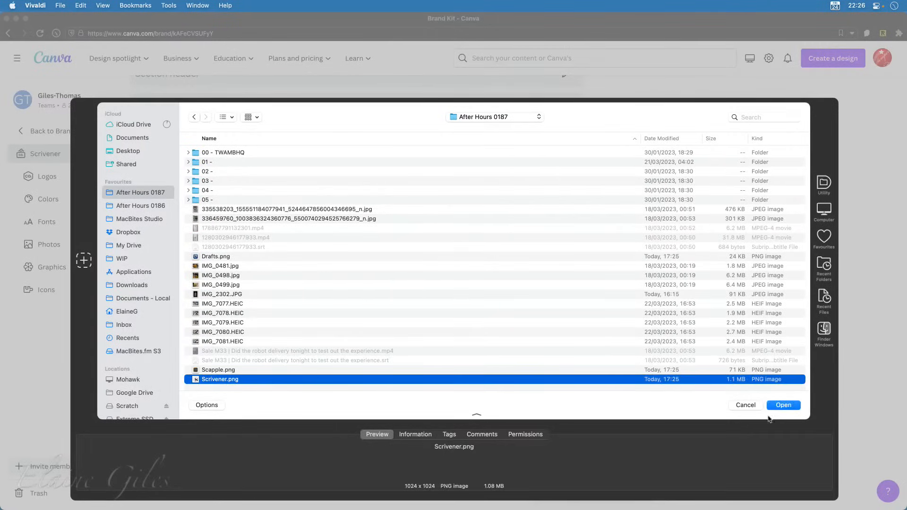
pyautogui.click(783, 406)
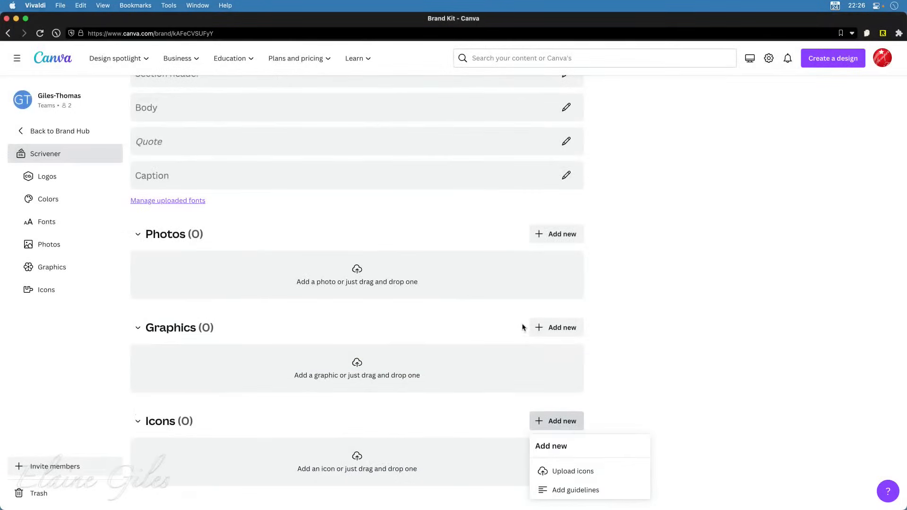
pyautogui.scroll(-3, 739, 334)
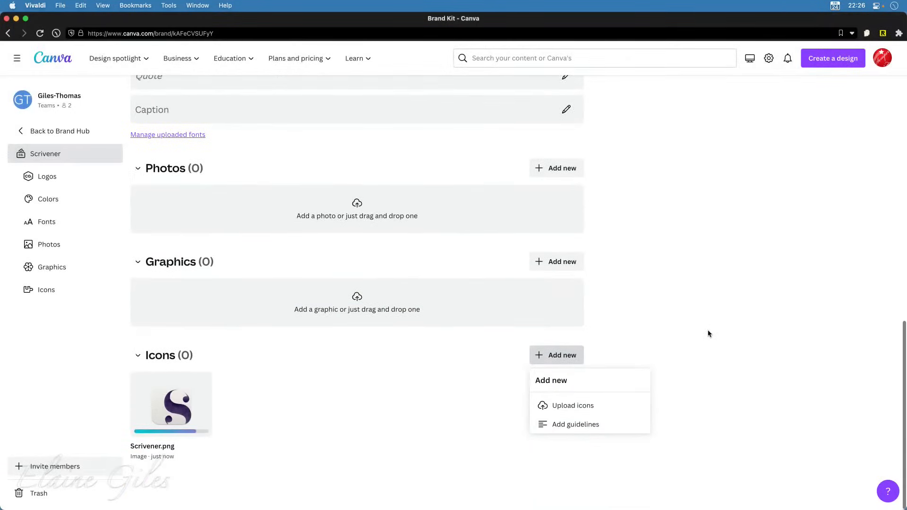
pyautogui.click(732, 341)
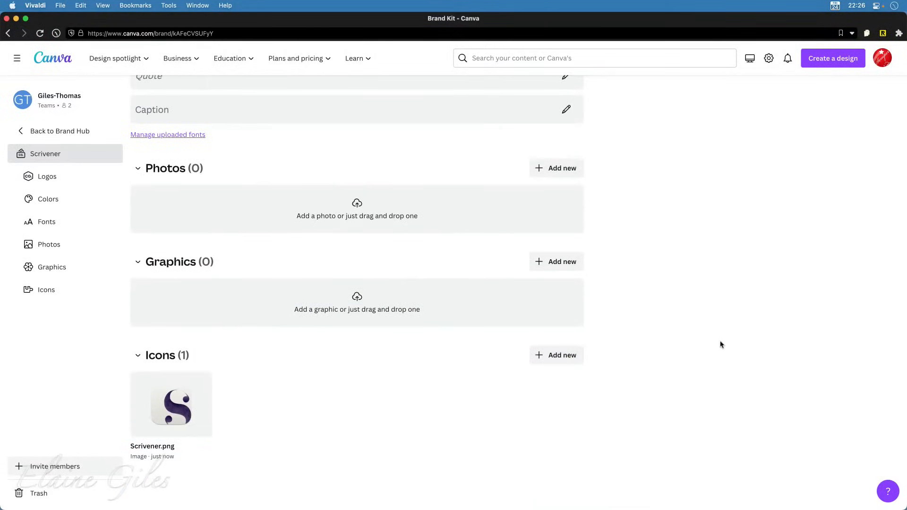
# Add Scapple.png from the After Hours 0187 folder to the Scrivener brand kit's icons.
pyautogui.scroll(5, 673, 358)
pyautogui.scroll(-5, 673, 359)
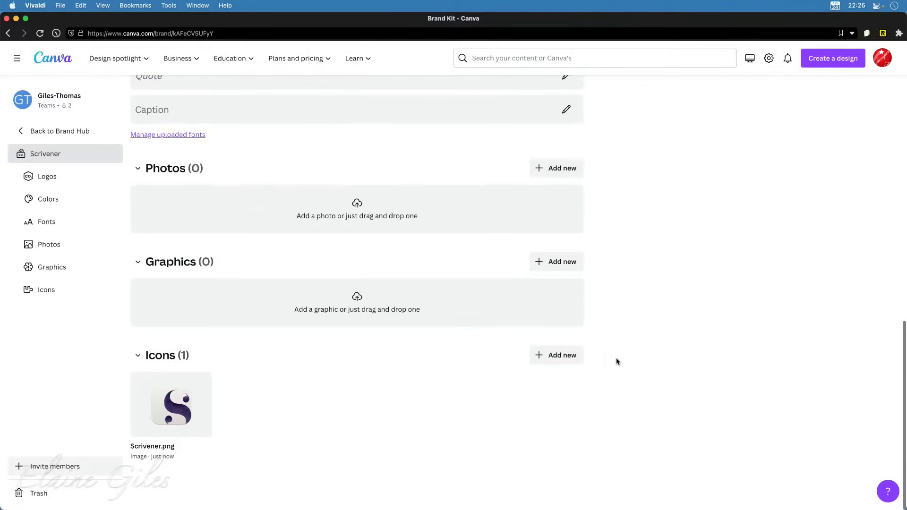
pyautogui.click(562, 355)
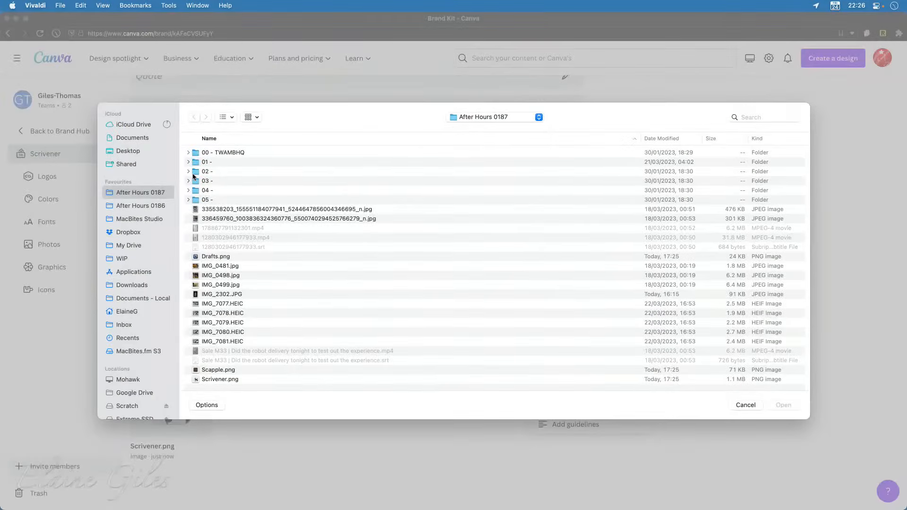
pyautogui.click(238, 369)
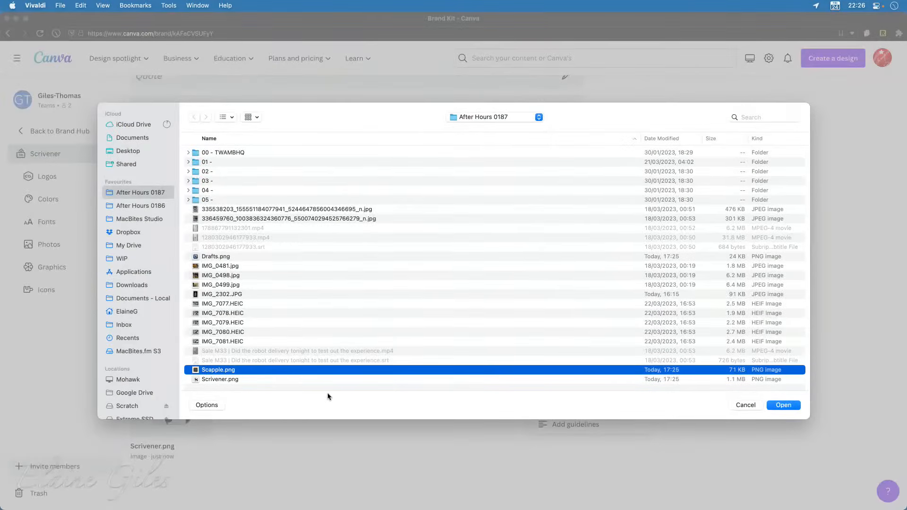
pyautogui.click(784, 405)
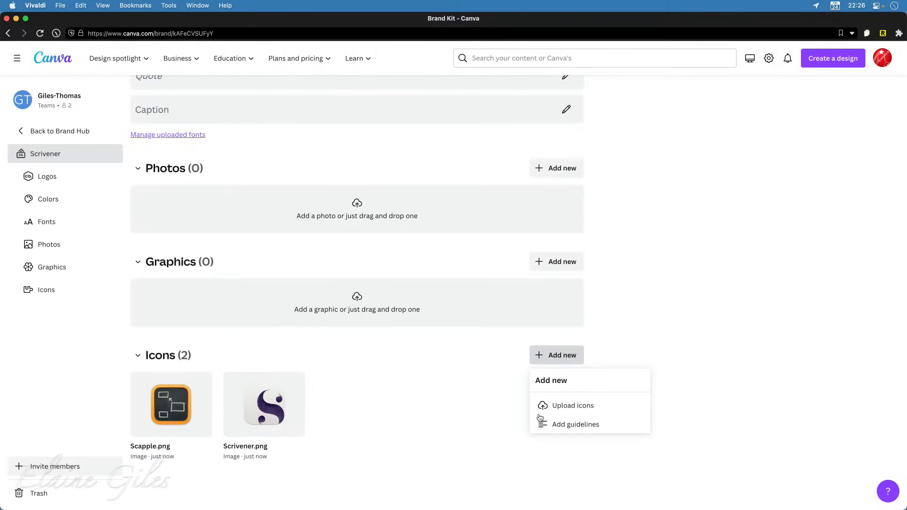
pyautogui.click(760, 354)
# Leave the brand kits for the home page and open the Scrivener Instagram post from the recent designs.
pyautogui.scroll(10, 758, 354)
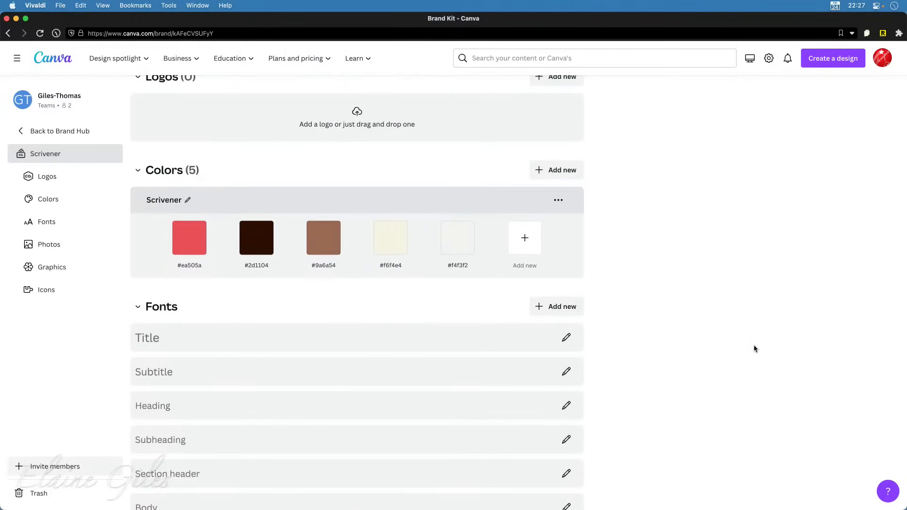
pyautogui.click(27, 131)
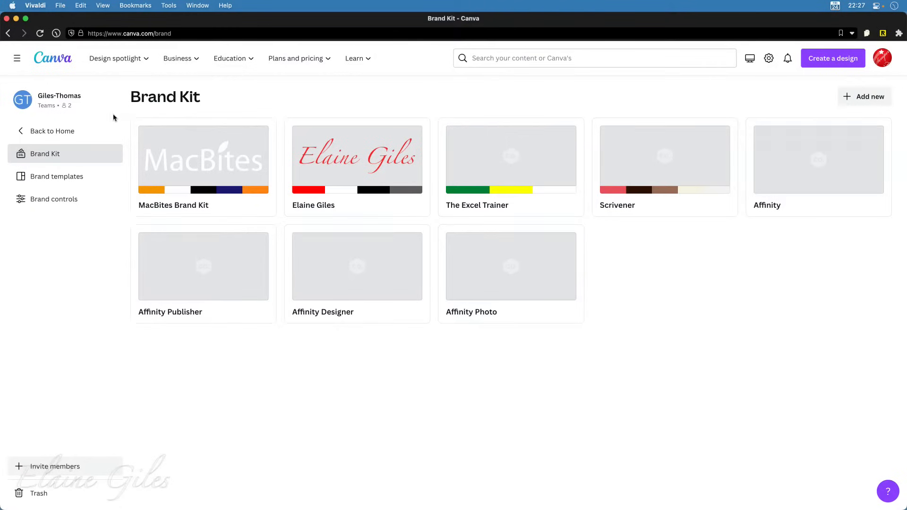
pyautogui.click(44, 60)
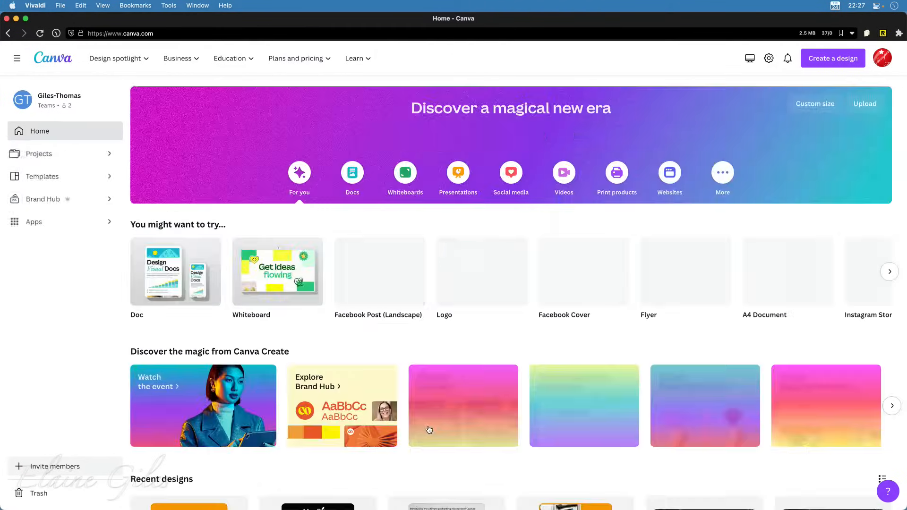
pyautogui.scroll(-7, 428, 403)
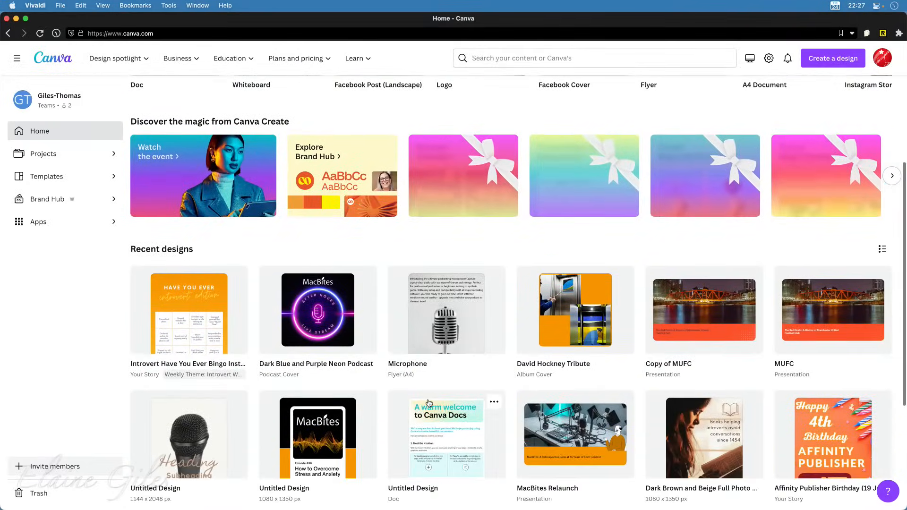
pyautogui.scroll(-4, 428, 396)
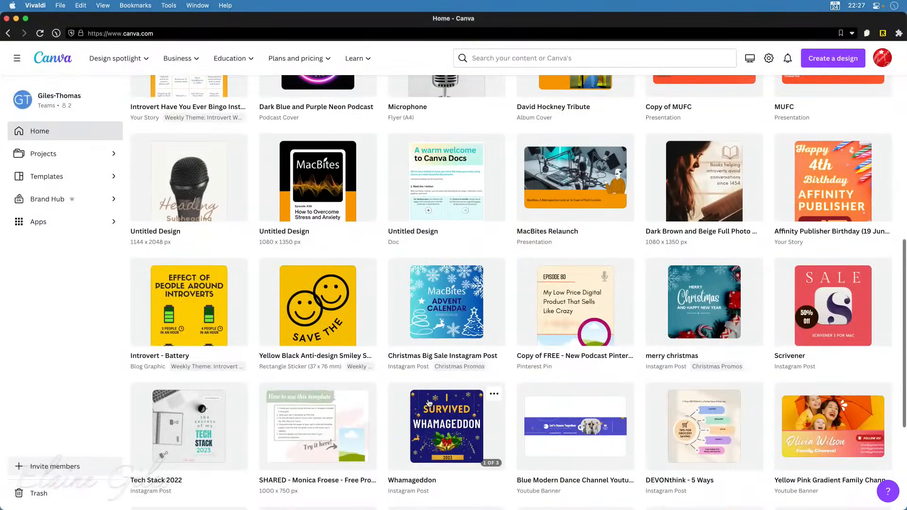
pyautogui.click(824, 297)
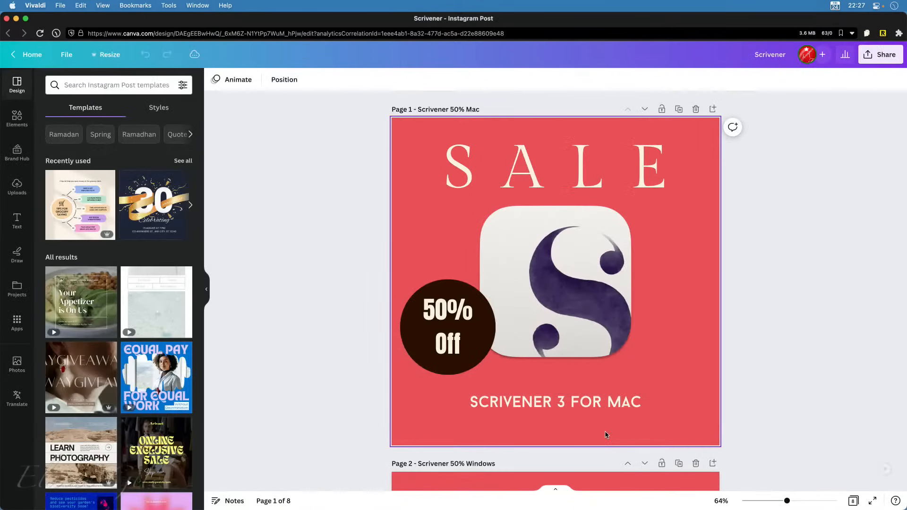
# Look through the pages of the Scrivener Instagram post and return to its first page.
pyautogui.scroll(-8, 646, 386)
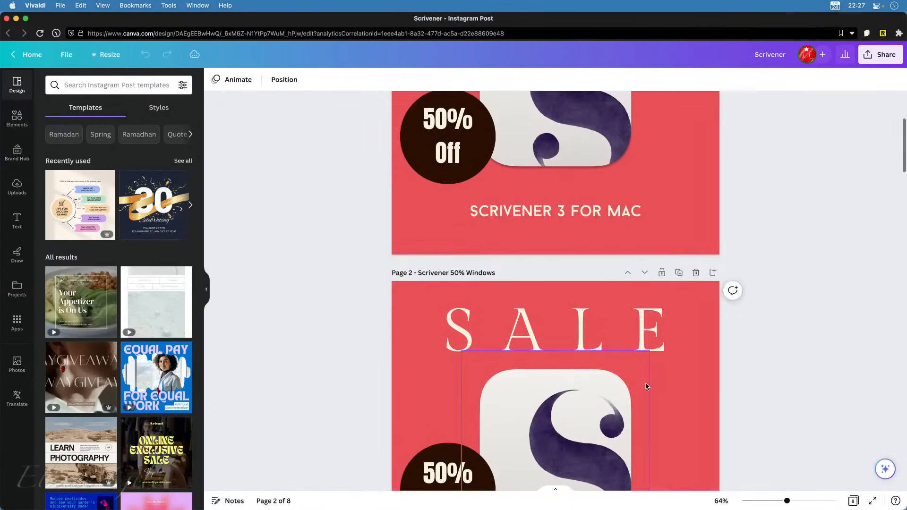
pyautogui.scroll(-8, 646, 387)
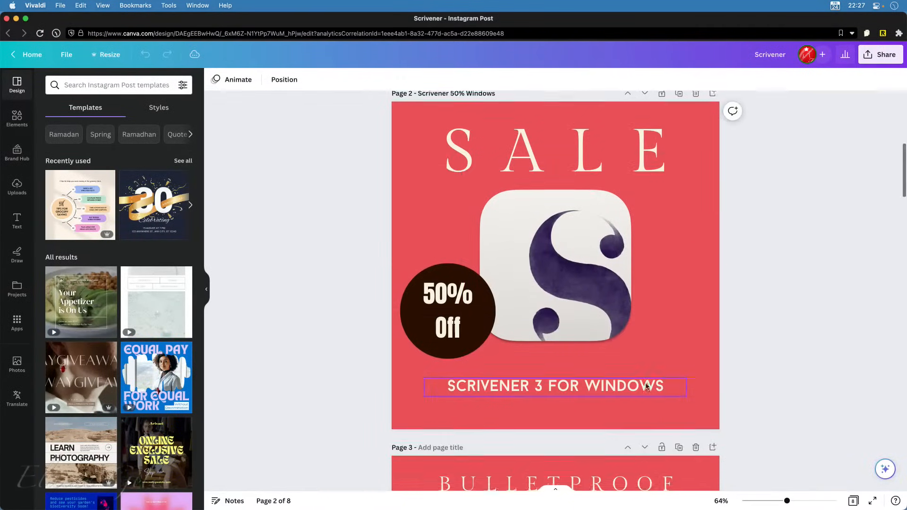
pyautogui.scroll(-15, 647, 387)
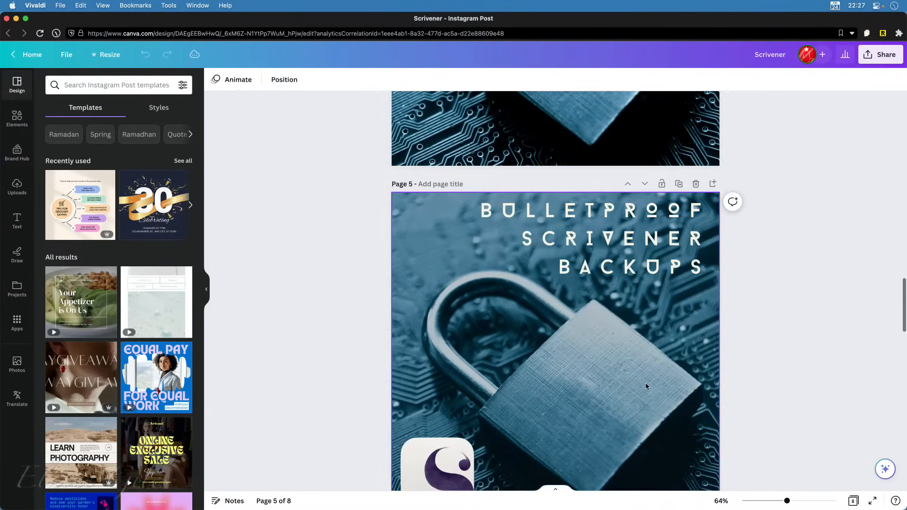
pyautogui.scroll(20, 646, 386)
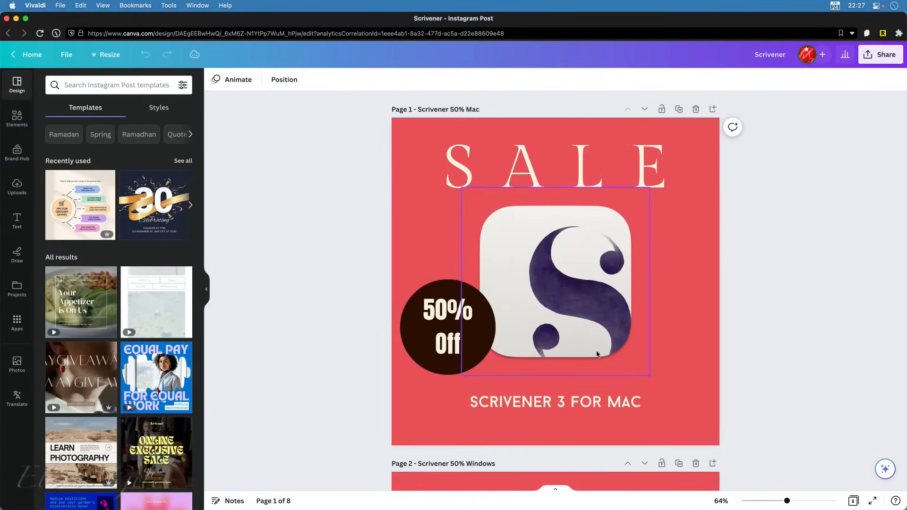
# Leave the Scrivener Instagram post for the home page and open the Affinity Publisher brand kit in the Brand Hub.
pyautogui.click(548, 269)
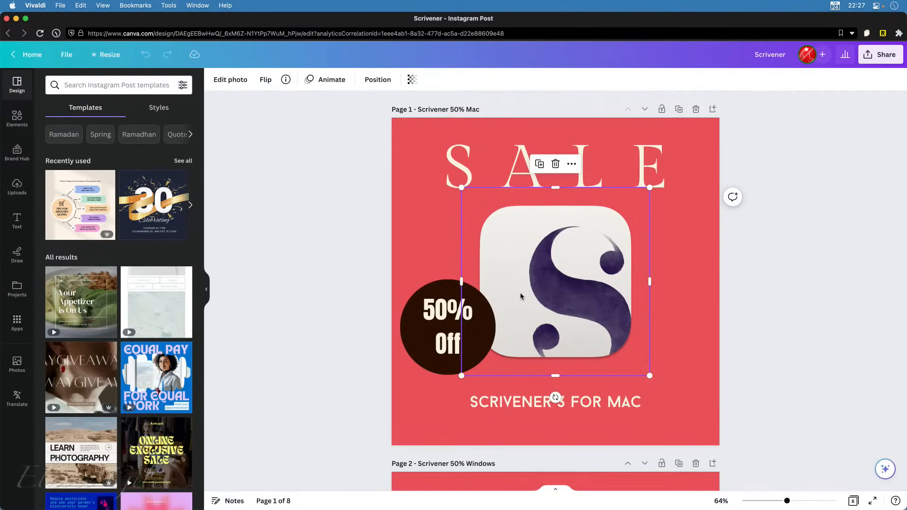
pyautogui.click(15, 56)
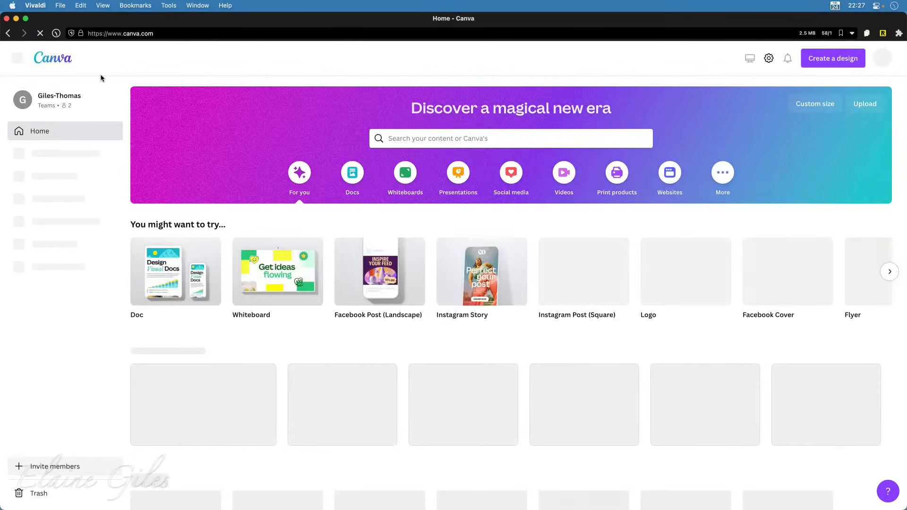
pyautogui.scroll(-2, 315, 394)
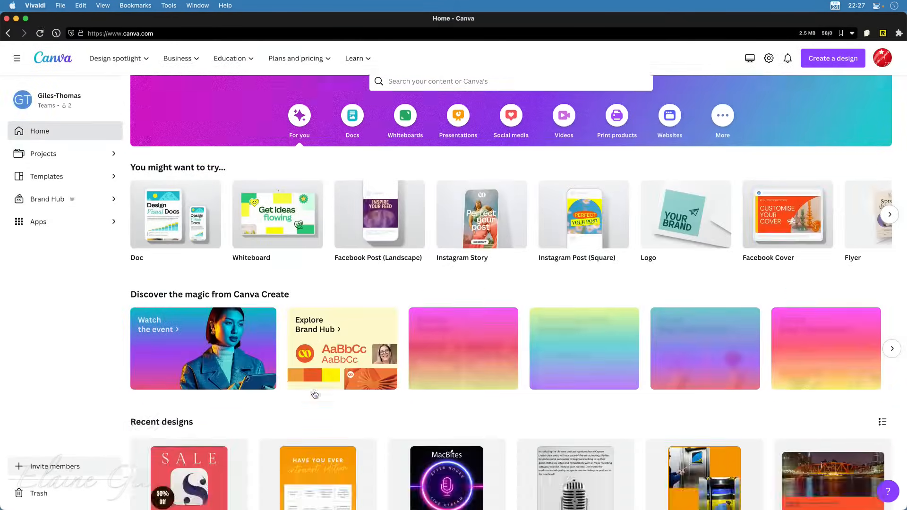
pyautogui.scroll(-2, 313, 359)
pyautogui.scroll(-1, 314, 338)
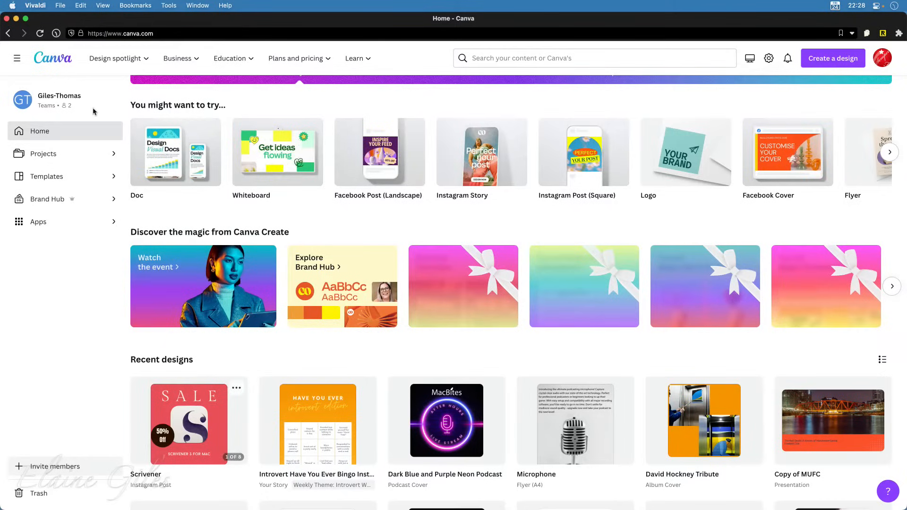
pyautogui.click(47, 199)
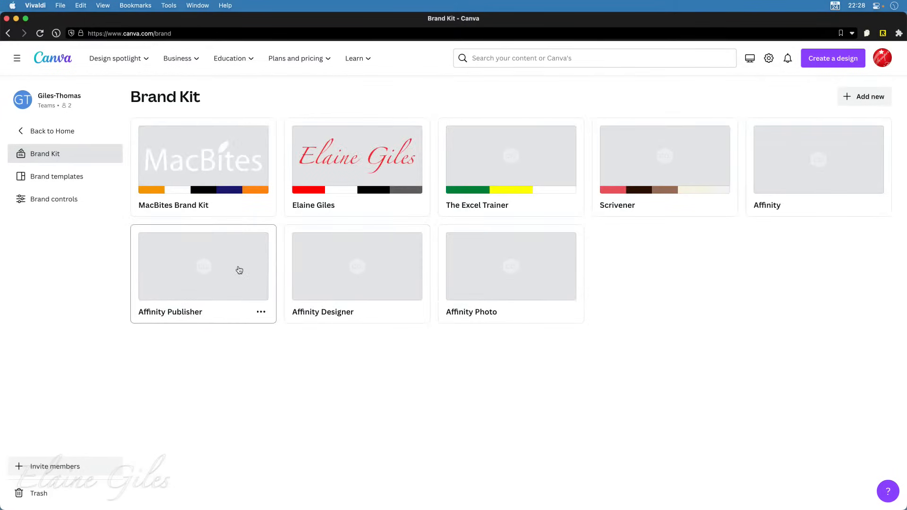
pyautogui.click(195, 266)
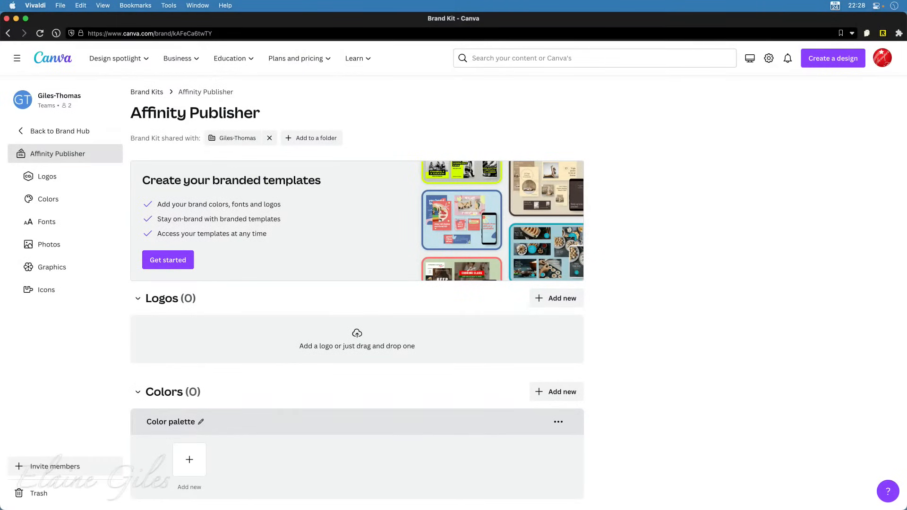
# Add #891B26 as the first color in the Affinity Publisher brand kit's color palette.
pyautogui.press('super+Tab')
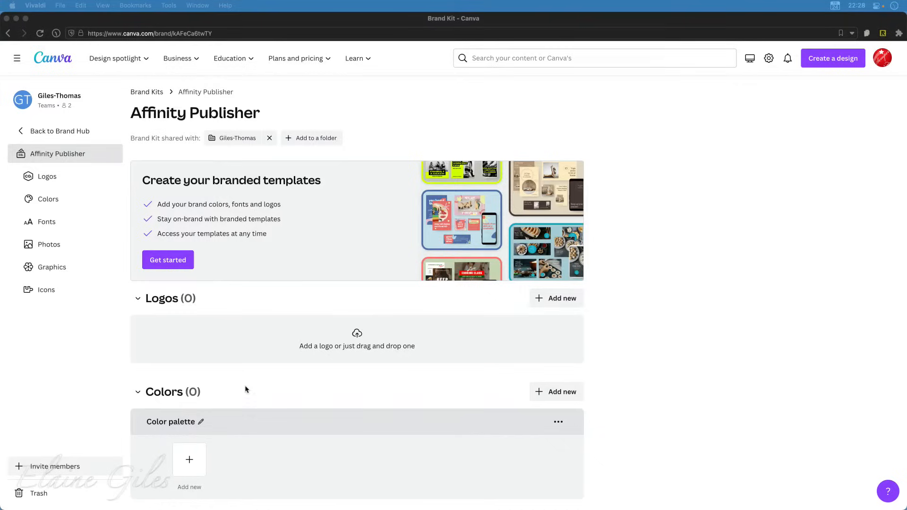
pyautogui.scroll(-2, 227, 401)
pyautogui.click(189, 430)
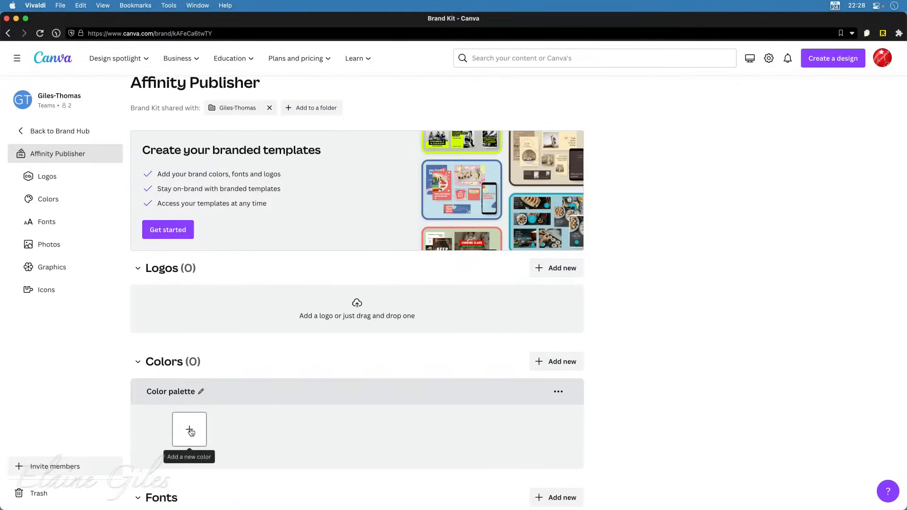
pyautogui.click(190, 431)
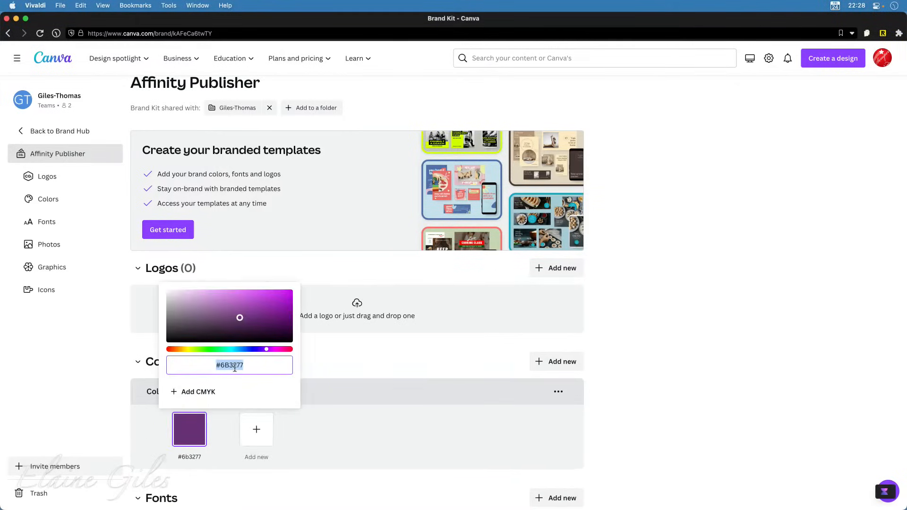
pyautogui.write('#891B26')
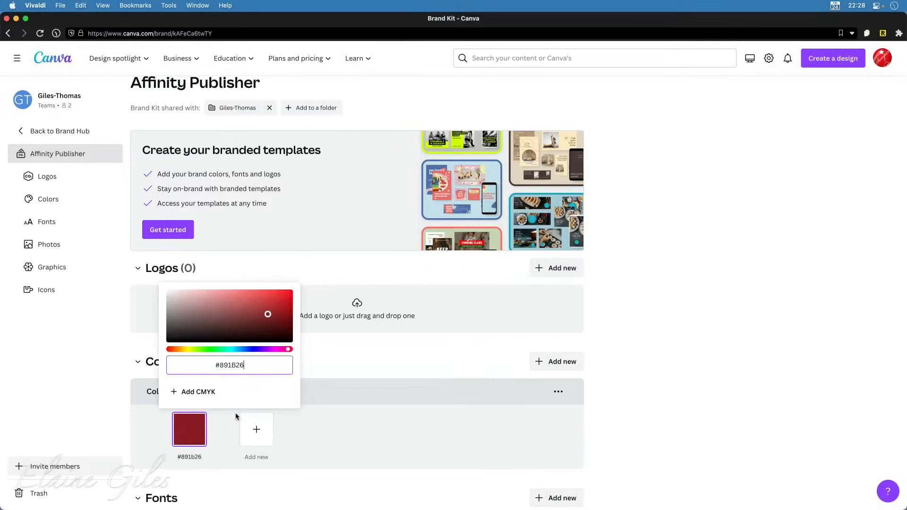
# Add a second color, #FF9350, to the Affinity Publisher color palette.
pyautogui.click(256, 430)
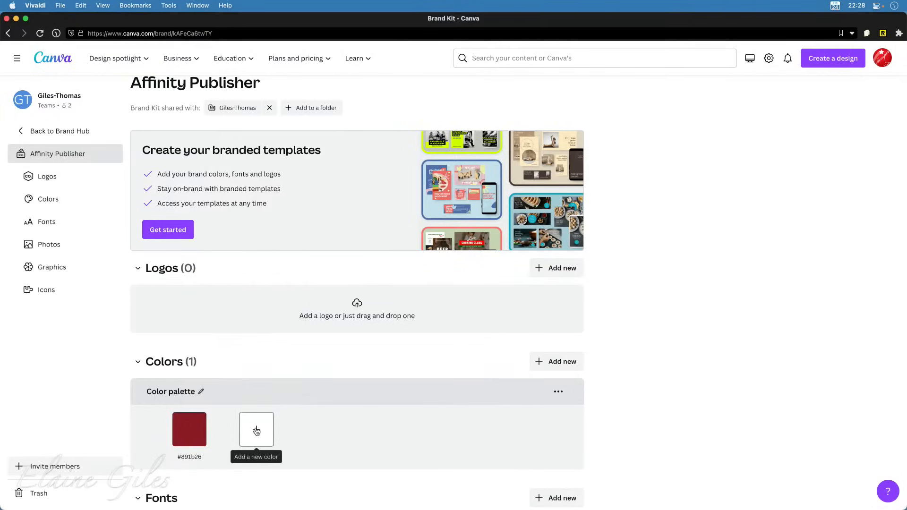
pyautogui.click(256, 430)
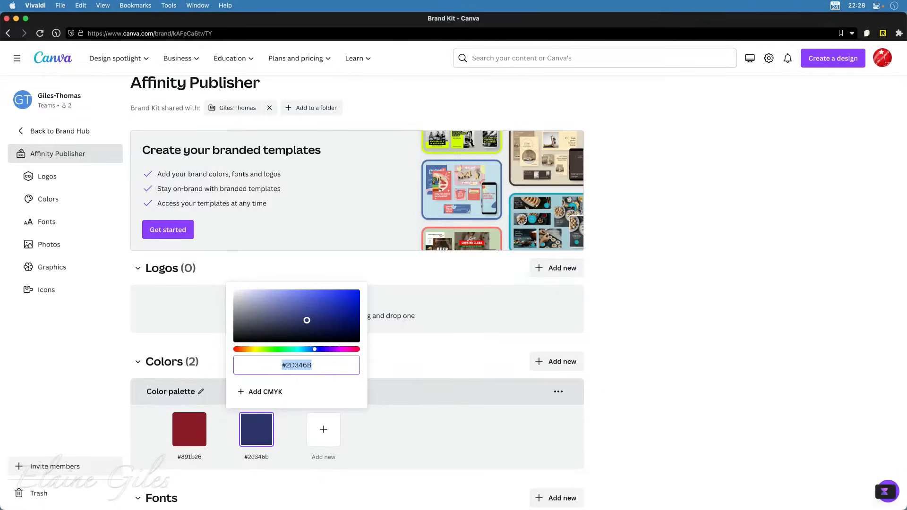
pyautogui.press('super+Tab')
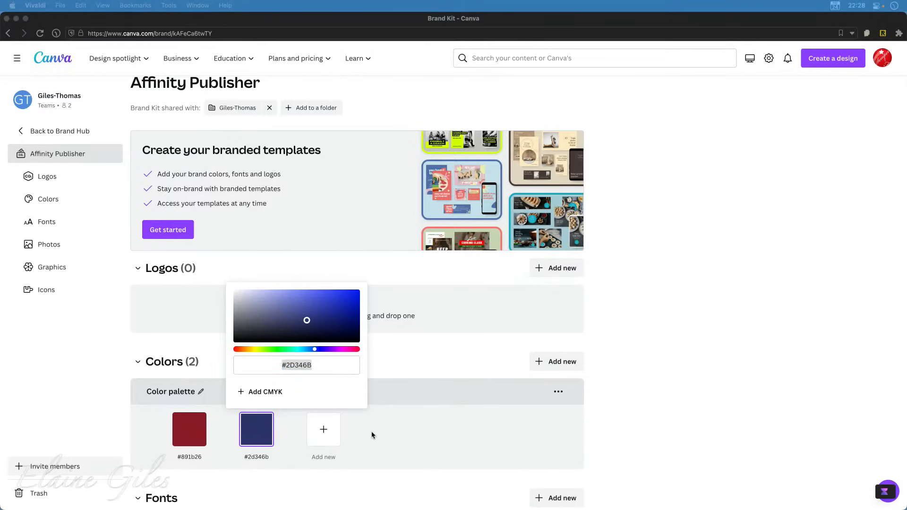
pyautogui.click(332, 369)
pyautogui.write('#FF9350')
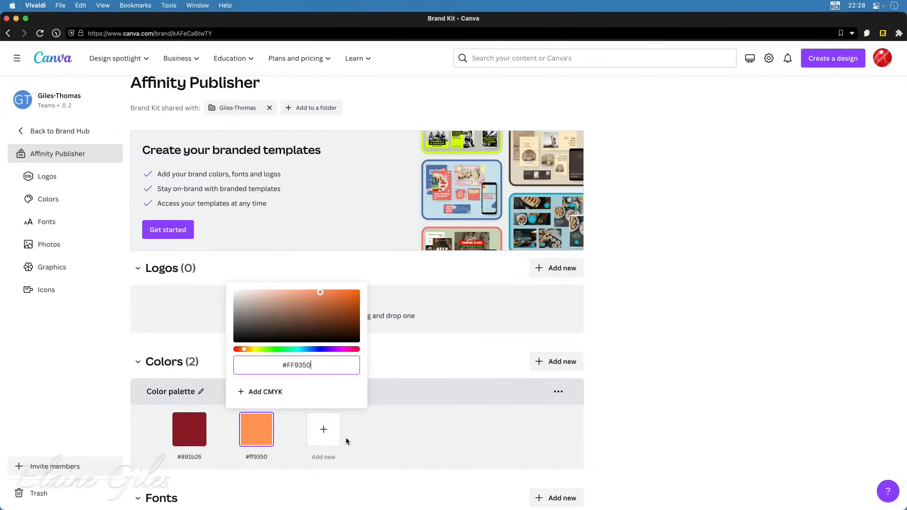
# Add a third color, #FFAE71, to the Affinity Publisher color palette and close the color picker.
pyautogui.click(324, 429)
pyautogui.click(323, 430)
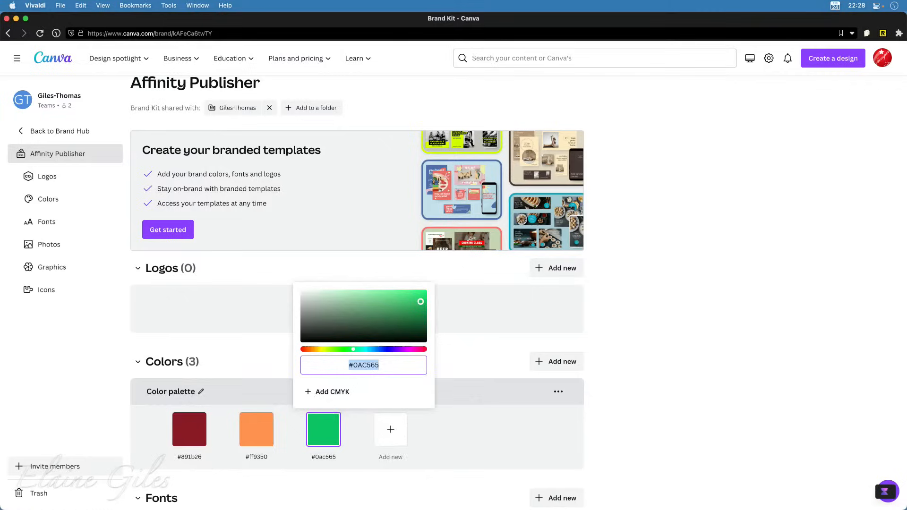
pyautogui.press('super+Tab')
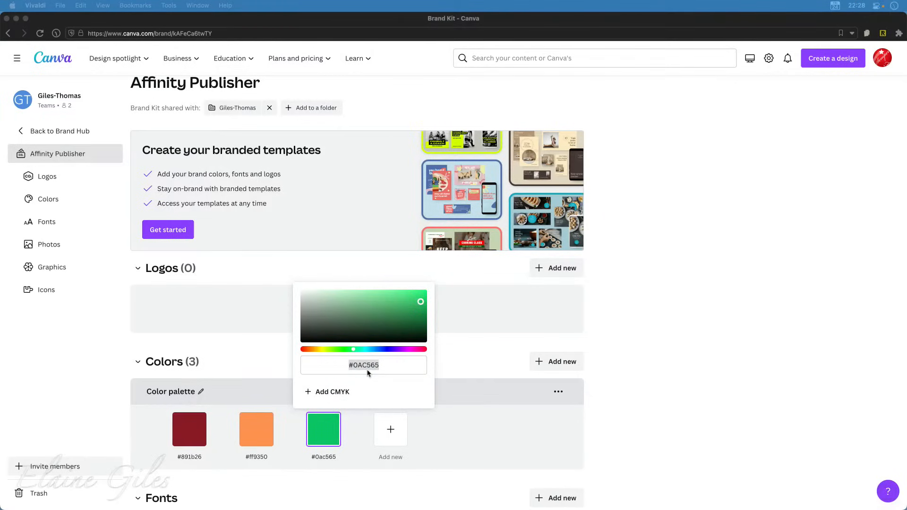
pyautogui.click(387, 367)
pyautogui.write('#FFAE71')
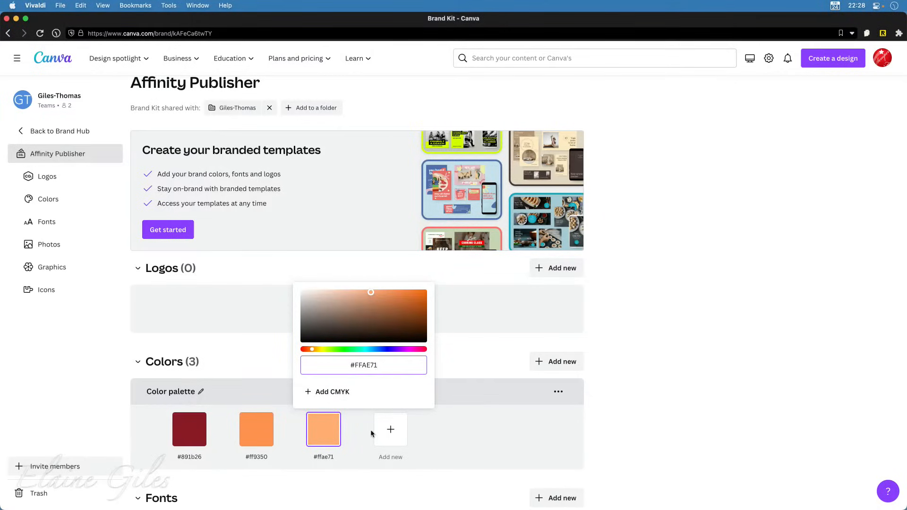
pyautogui.click(337, 489)
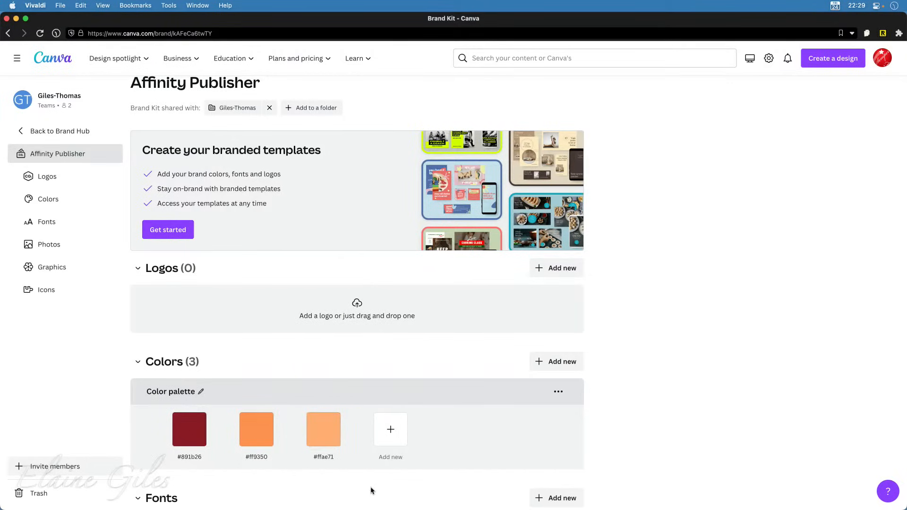
# Rename the brand kit's color palette to "Affinity Publisher".
pyautogui.scroll(-3, 371, 489)
pyautogui.scroll(3, 371, 491)
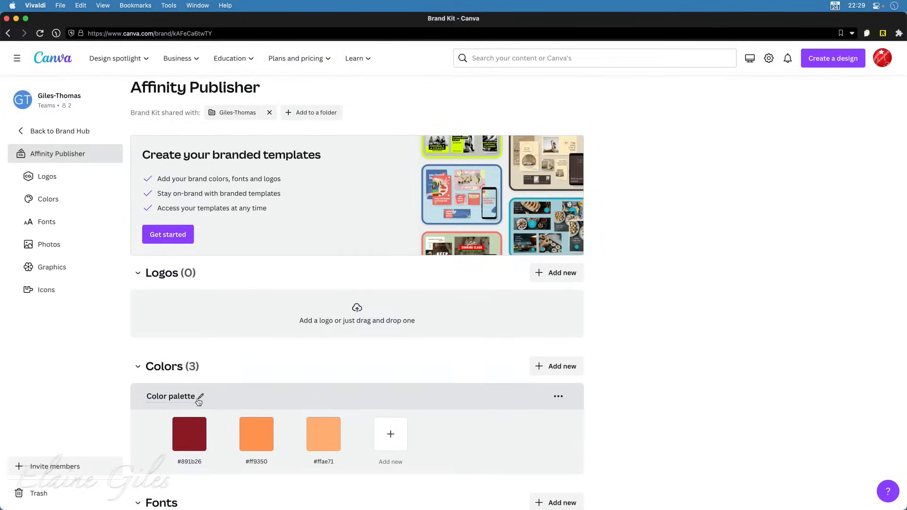
pyautogui.click(199, 401)
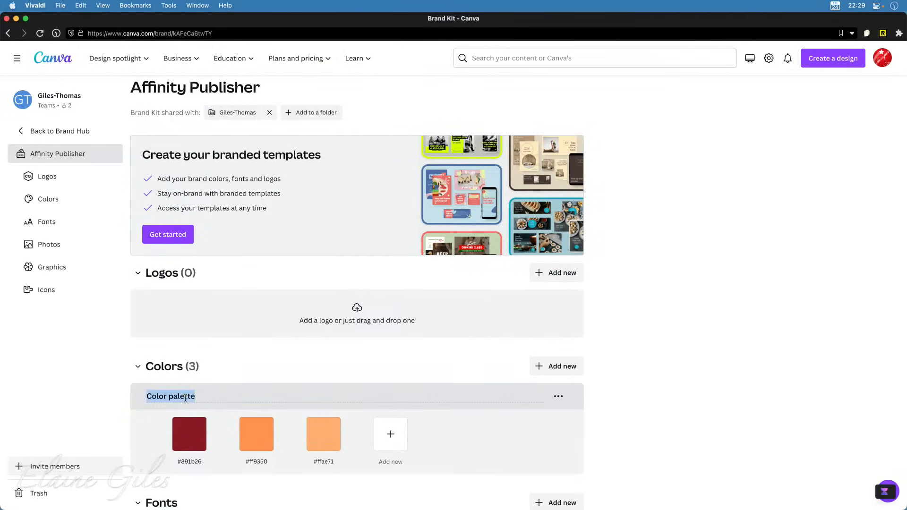
pyautogui.write('Affinity Pu')
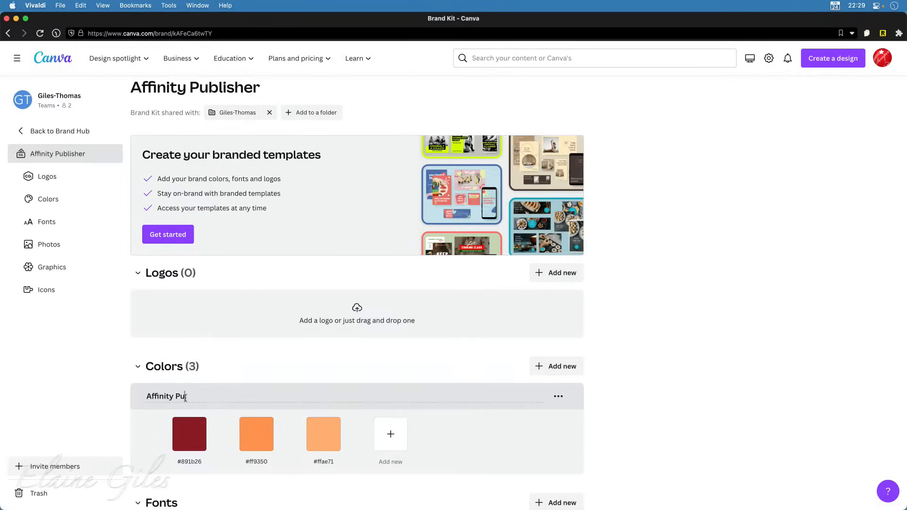
pyautogui.write('blisher')
# Return to the home page and create a blank Presentation (16:9) from the presentation formats.
pyautogui.click(55, 56)
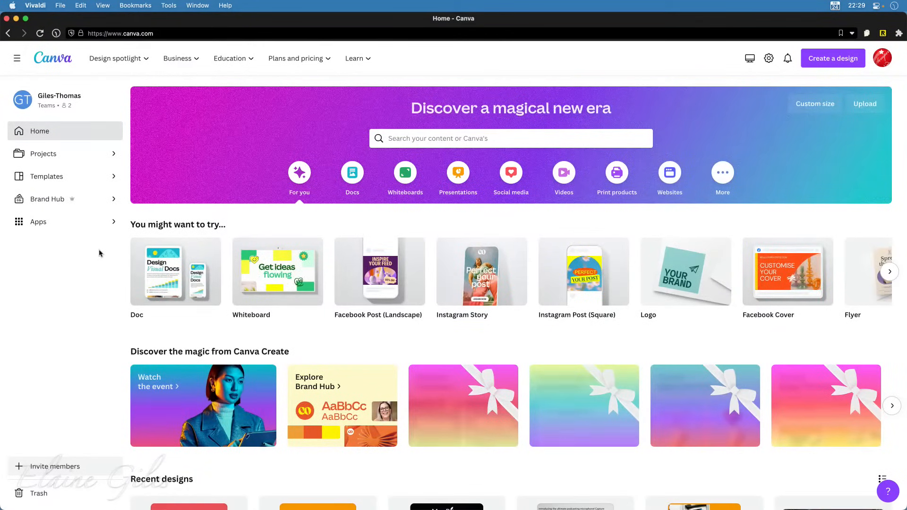
pyautogui.moveTo(259, 299)
pyautogui.click(458, 174)
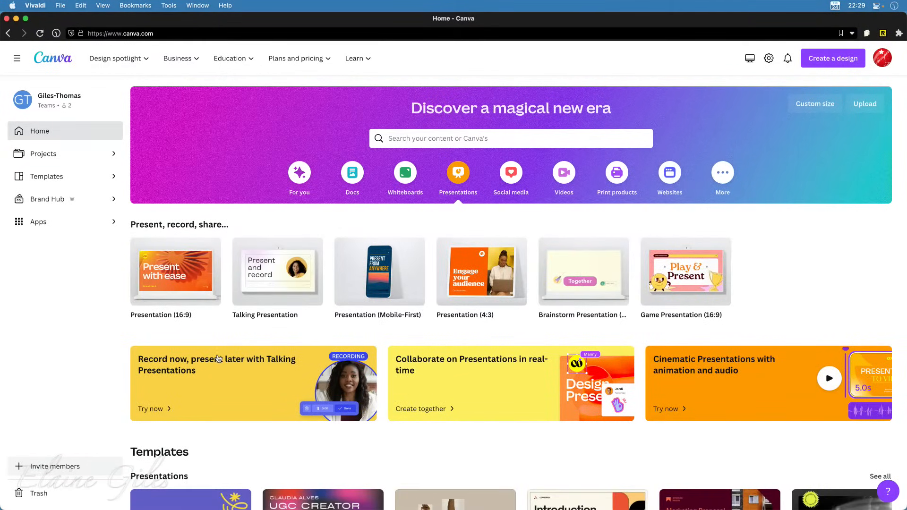
pyautogui.scroll(-6, 218, 358)
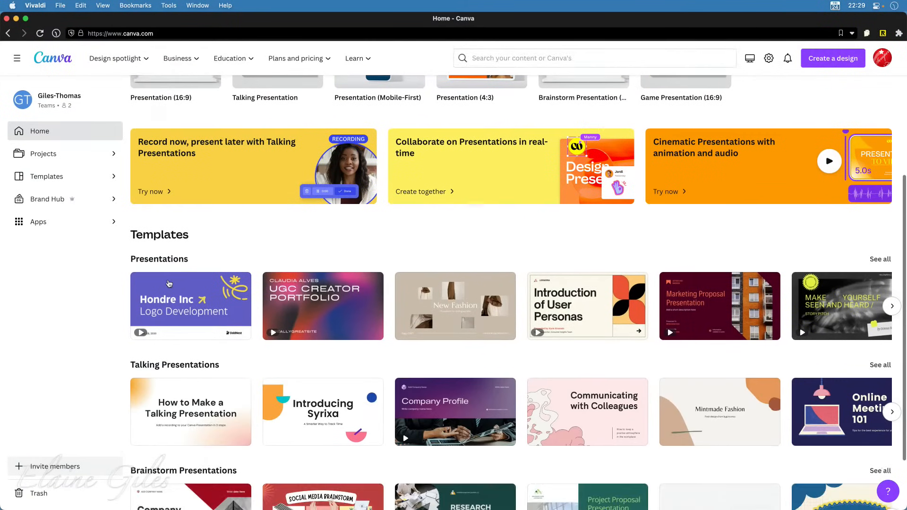
pyautogui.scroll(6, 168, 283)
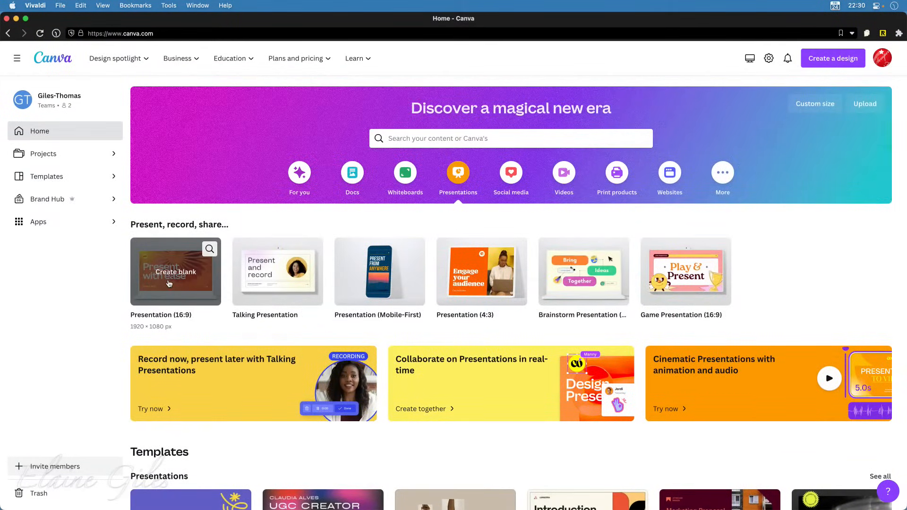
pyautogui.moveTo(168, 282)
pyautogui.mouseDown()
pyautogui.moveTo(168, 297)
pyautogui.moveTo(290, 388)
pyautogui.moveTo(180, 277)
pyautogui.mouseUp()
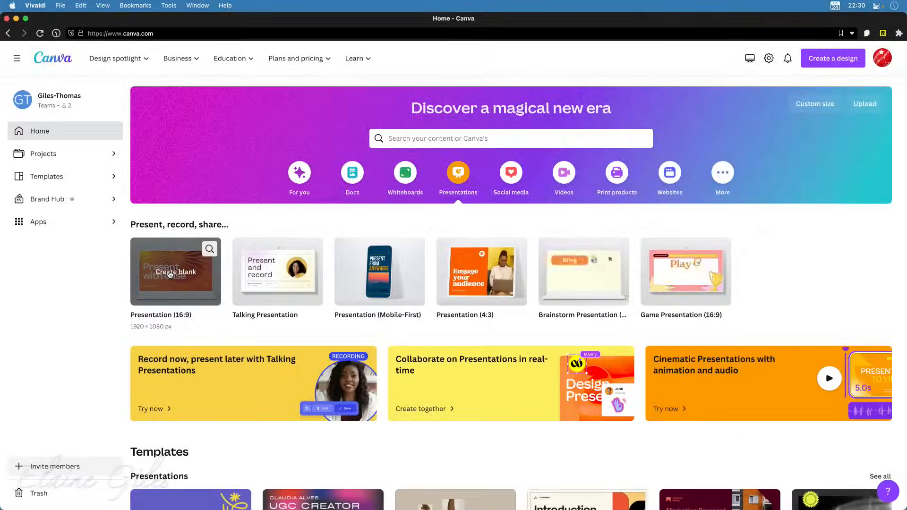
pyautogui.click(170, 274)
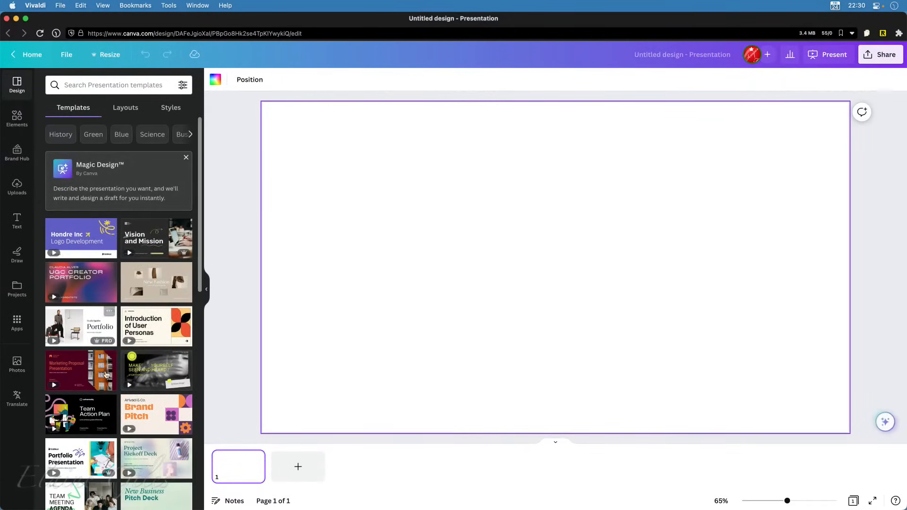
# Open Magic Design and enter the prompt "15 slide history of Manchester United including all the trophies won from their inception".
pyautogui.scroll(-10, 109, 501)
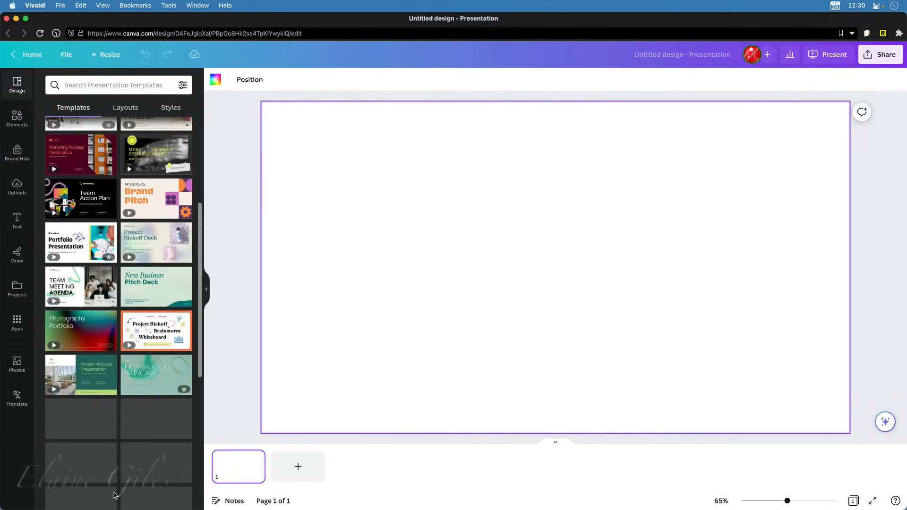
pyautogui.scroll(3, 113, 495)
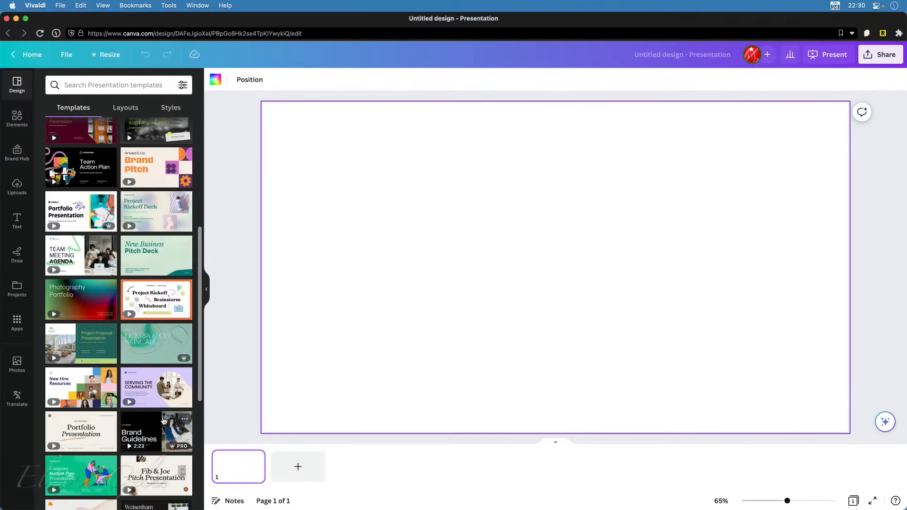
pyautogui.scroll(5, 164, 422)
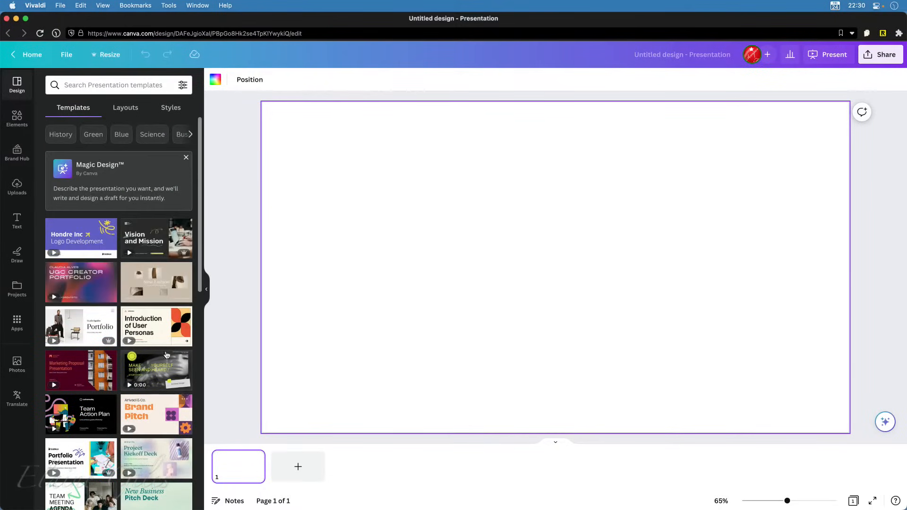
pyautogui.click(111, 194)
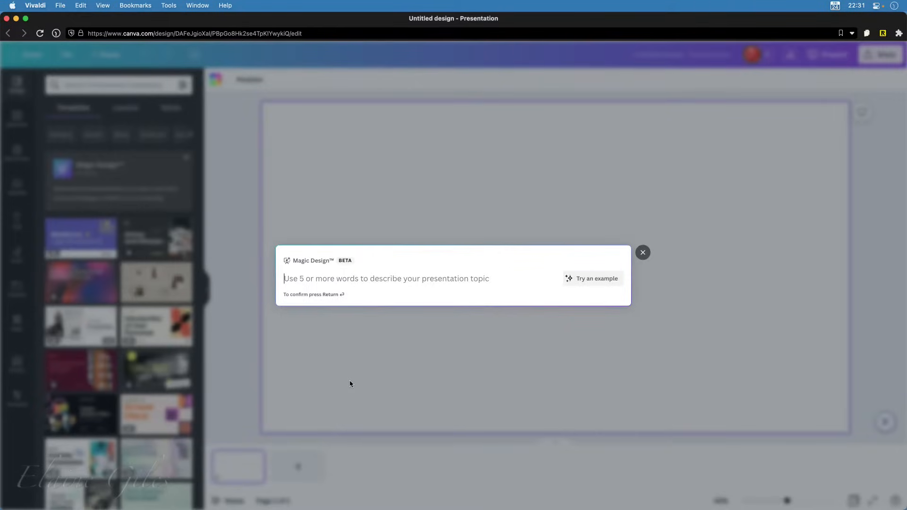
pyautogui.write('A histo')
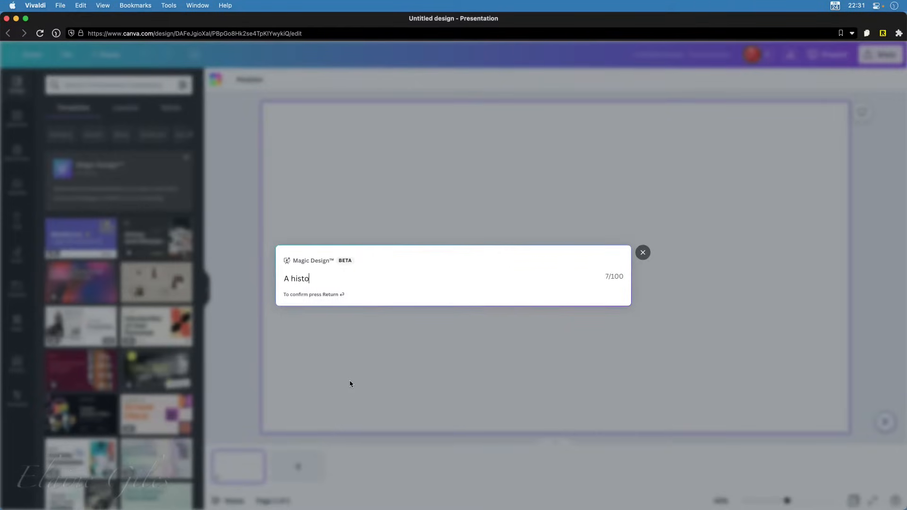
pyautogui.write('ry of Manchester United')
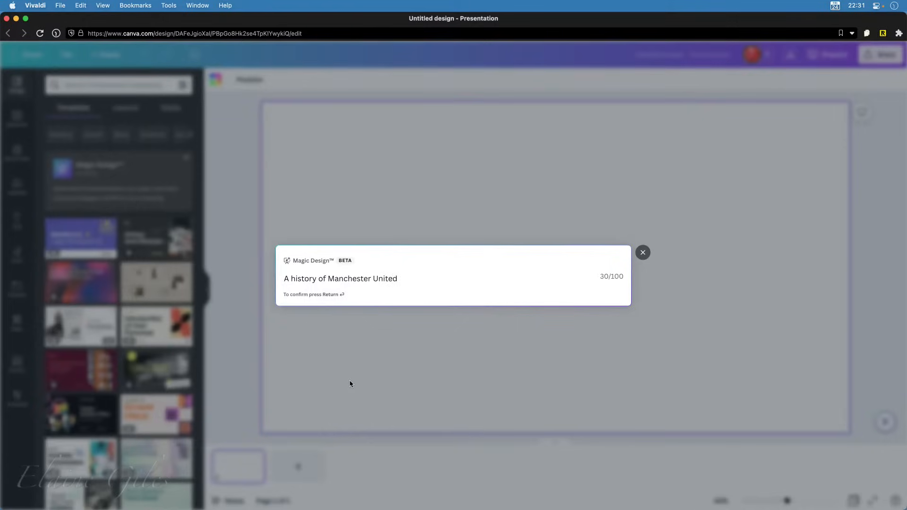
pyautogui.write(' including all the trophies')
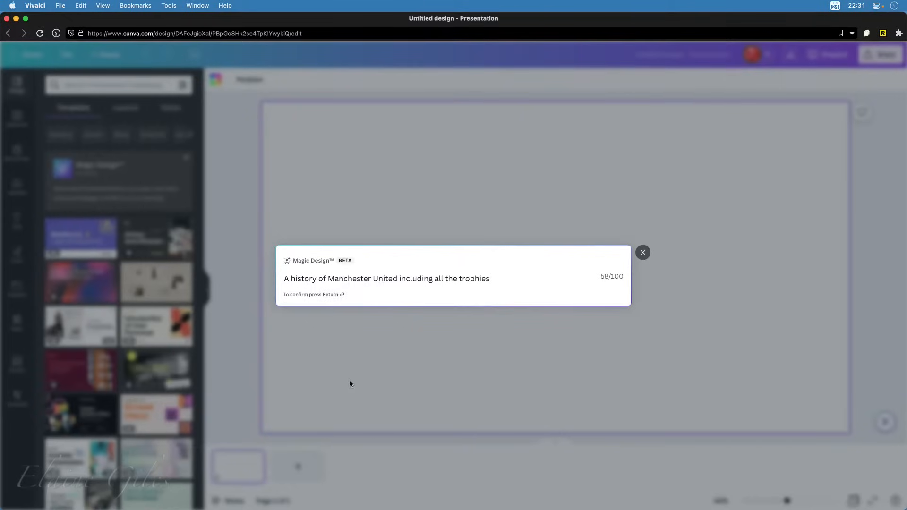
pyautogui.write(' won from their inception')
pyautogui.press('Delete')
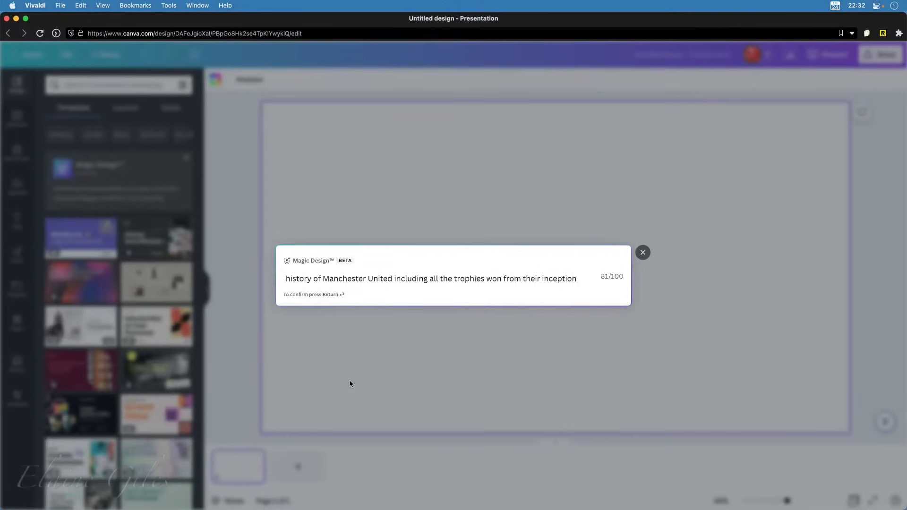
pyautogui.write('15 slid')
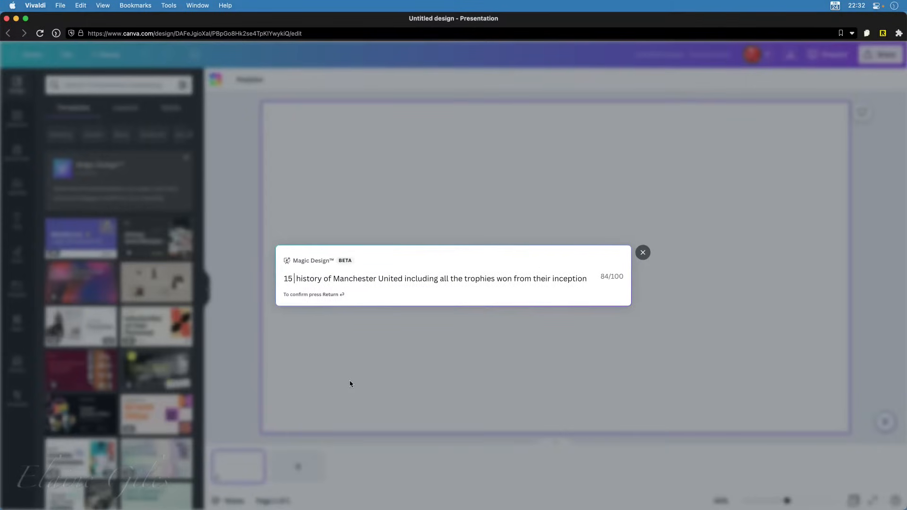
pyautogui.write('e')
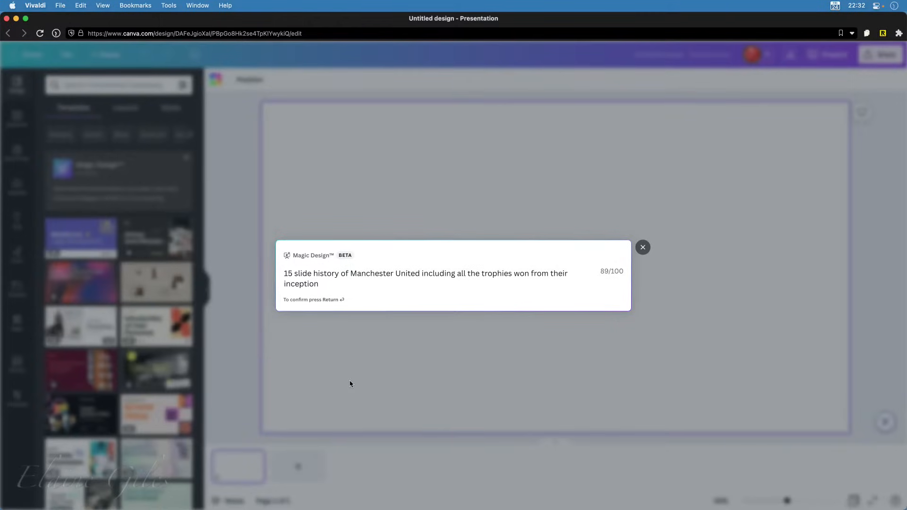
# Copy the full Magic Design prompt and try to generate the presentation from it.
pyautogui.press('super+a')
pyautogui.press('super+c')
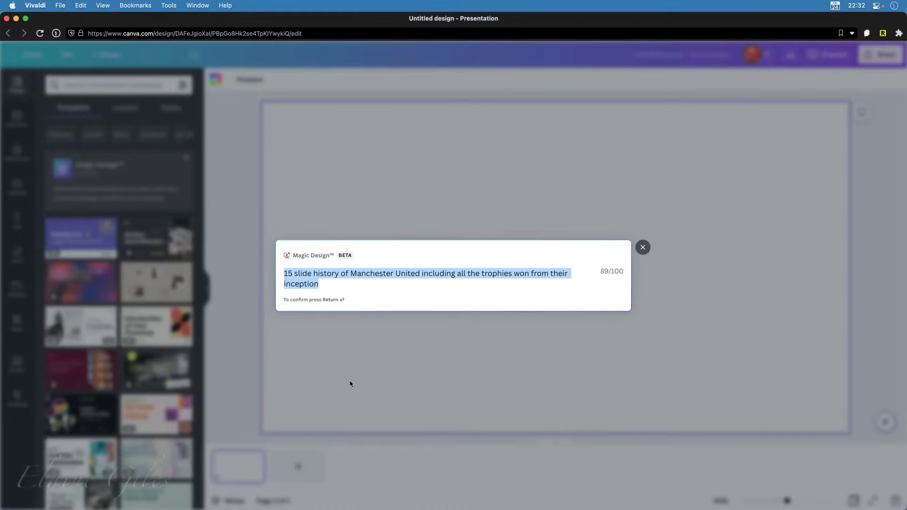
pyautogui.press('Return')
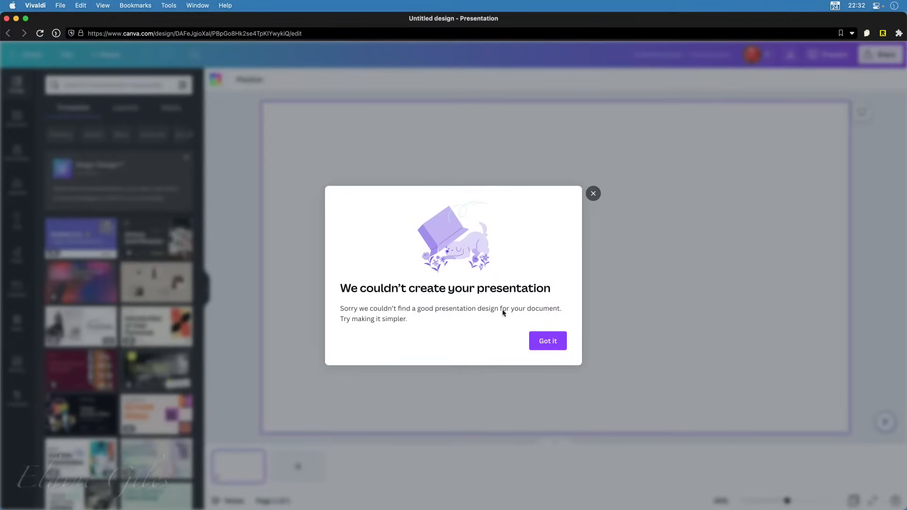
pyautogui.click(541, 336)
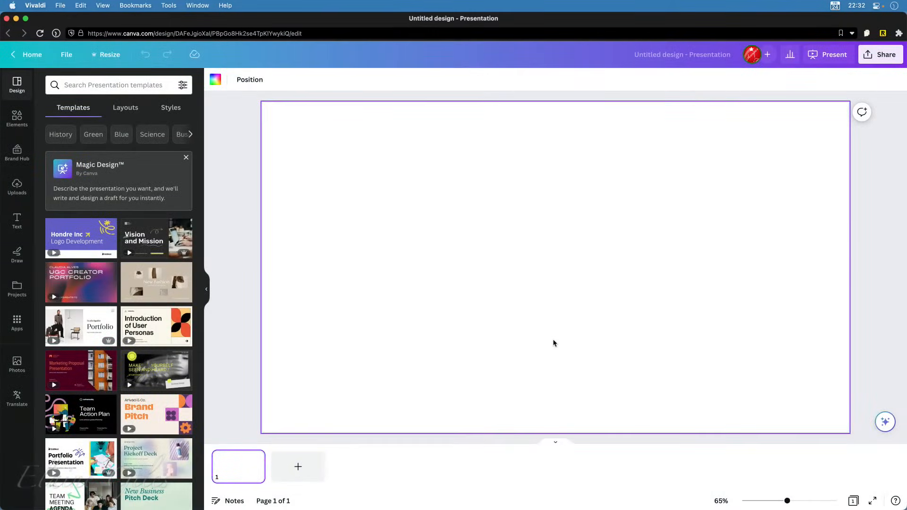
# Reopen Magic Design with the copied prompt, shorten it to "15 slide history of Manchester United", and generate the designs.
pyautogui.click(106, 183)
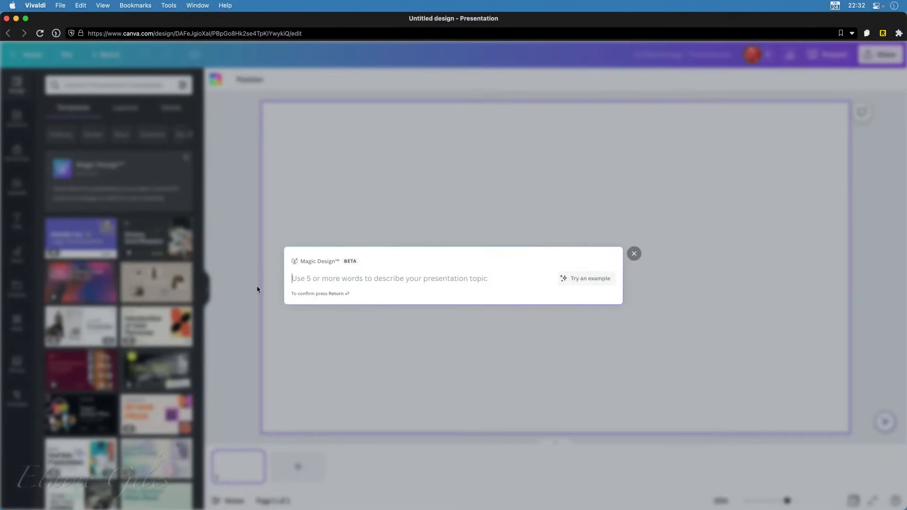
pyautogui.press('super+v')
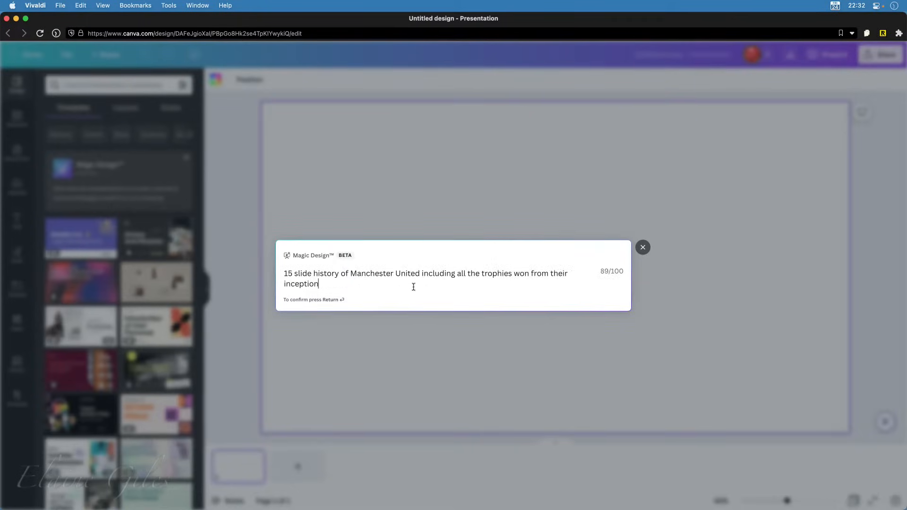
pyautogui.hotkey('shift', 'alt', 'Left')
pyautogui.hotkey('shift', 'alt', 'Left')
pyautogui.hotkey('shift', 'alt', 'Left')
pyautogui.hotkey('shift', 'alt', 'Left')
pyautogui.hotkey('shift', 'alt', 'Left')
pyautogui.hotkey('shift', 'alt', 'Left')
pyautogui.hotkey('shift', 'alt', 'Left')
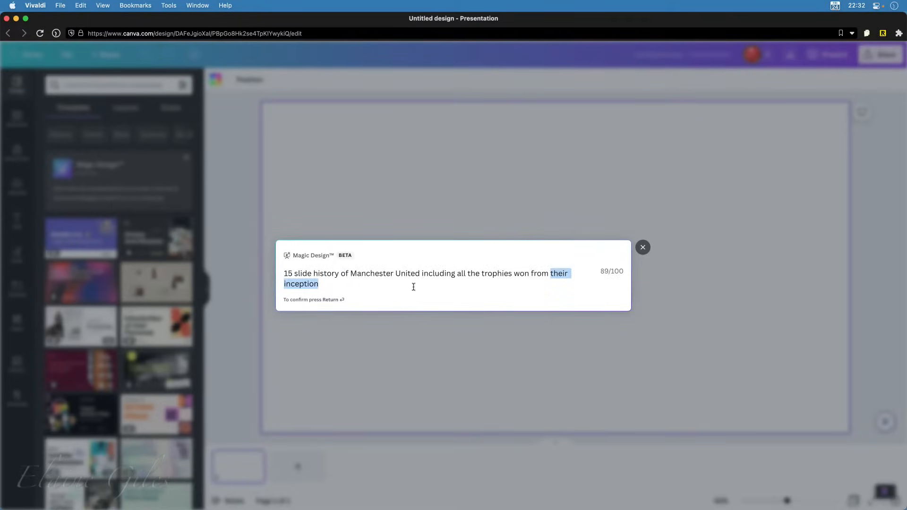
pyautogui.hotkey('shift', 'alt', 'Left')
pyautogui.press('BackSpace')
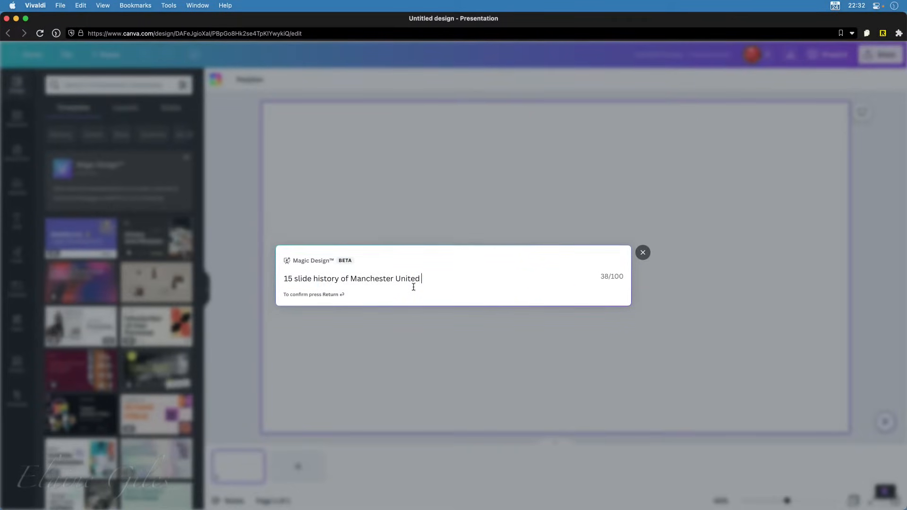
pyautogui.press('BackSpace')
pyautogui.press('super+a')
pyautogui.press('Return')
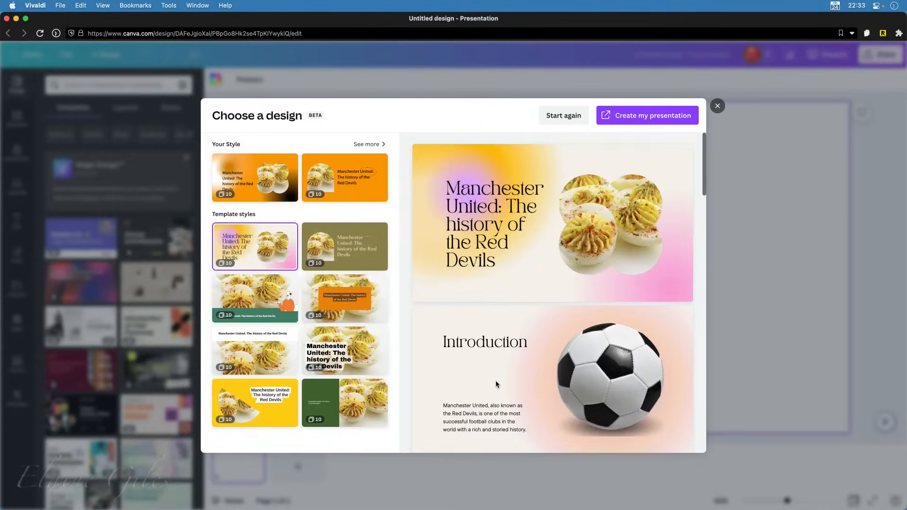
# Examine all slides of the preselected template style with the pink and yellow gradient, from the title through to the last slide.
pyautogui.scroll(-1, 507, 388)
pyautogui.scroll(-3, 507, 389)
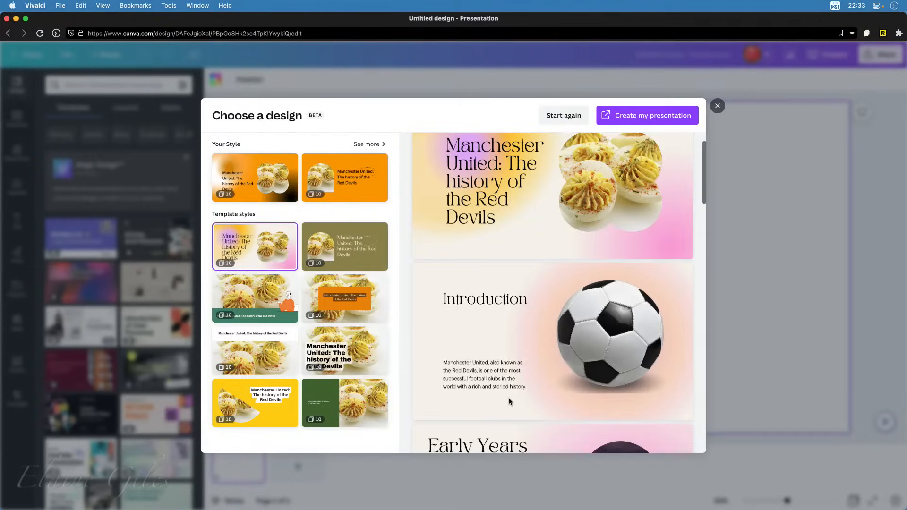
pyautogui.scroll(-5, 517, 401)
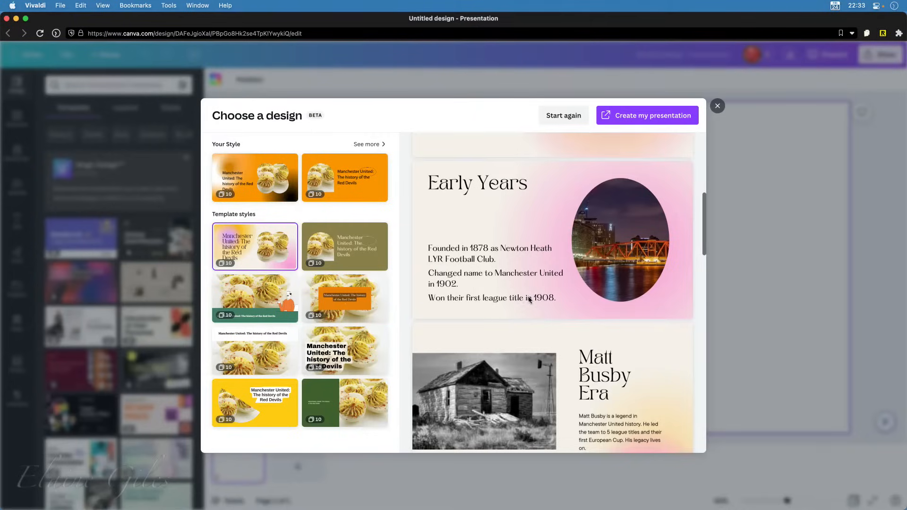
pyautogui.scroll(-1, 533, 436)
pyautogui.scroll(-8, 533, 436)
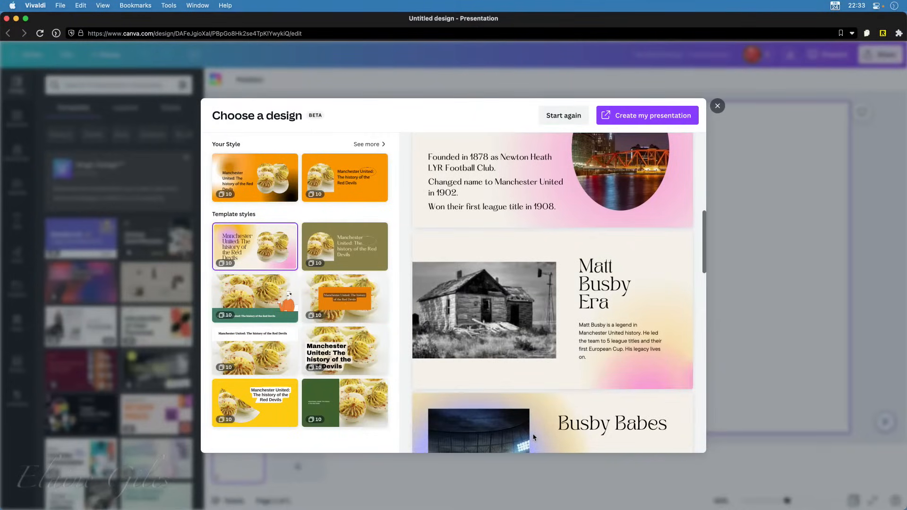
pyautogui.scroll(-5, 533, 437)
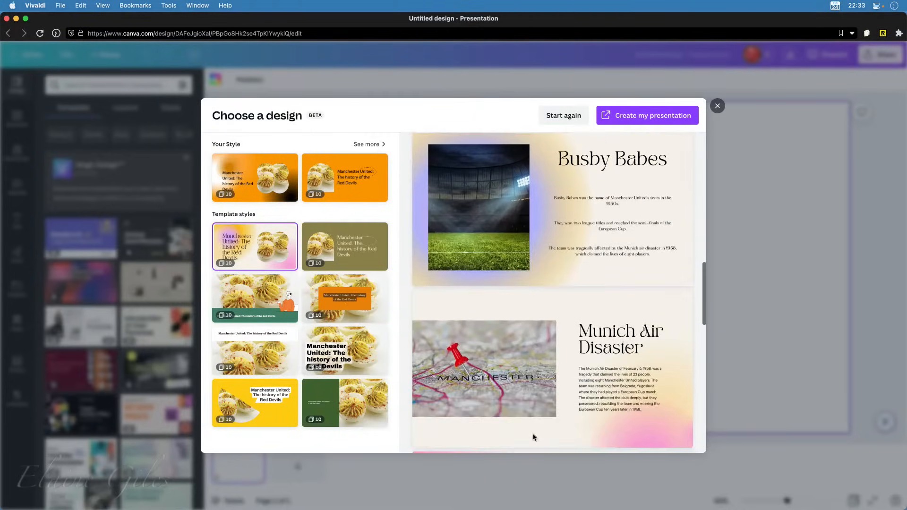
pyautogui.scroll(-1, 534, 436)
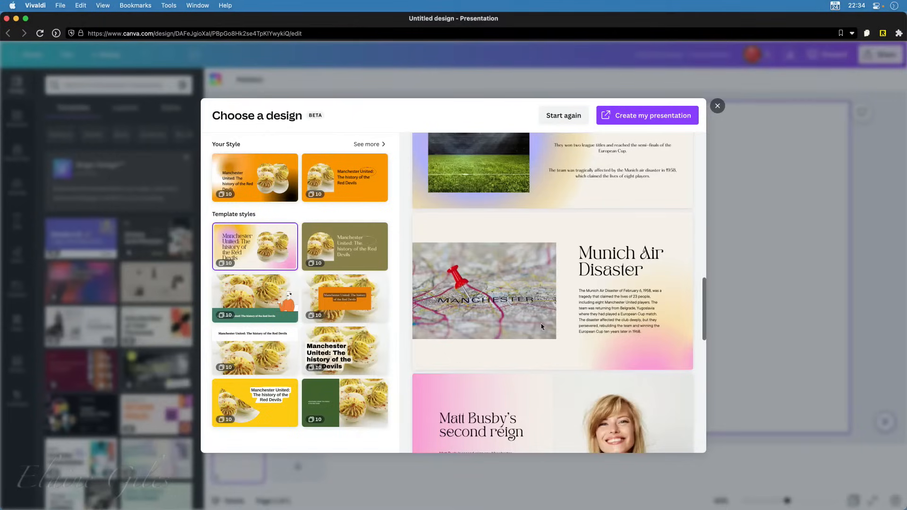
pyautogui.scroll(-3, 529, 418)
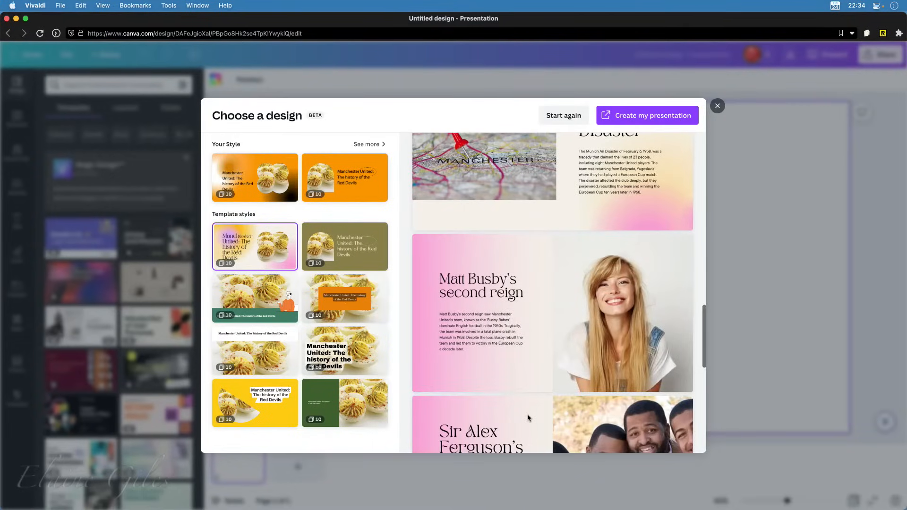
pyautogui.scroll(-4, 528, 418)
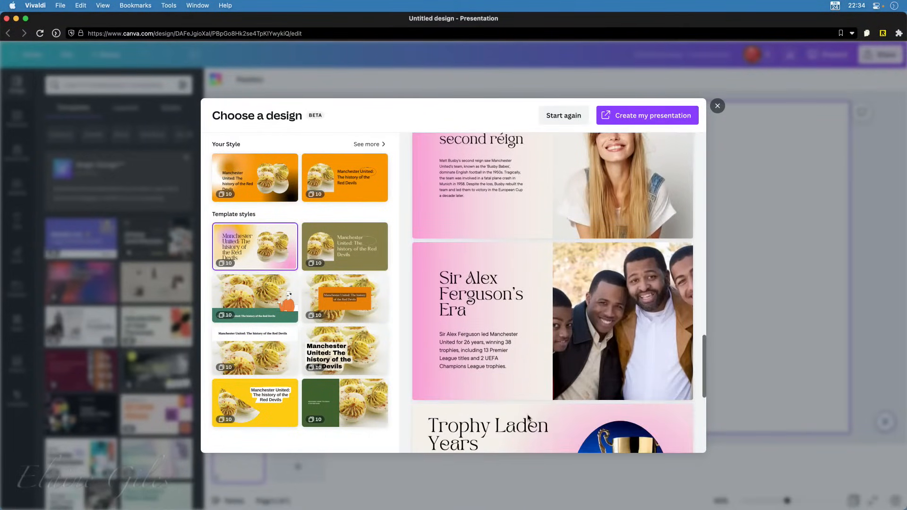
pyautogui.scroll(-4, 529, 418)
pyautogui.scroll(-2, 528, 418)
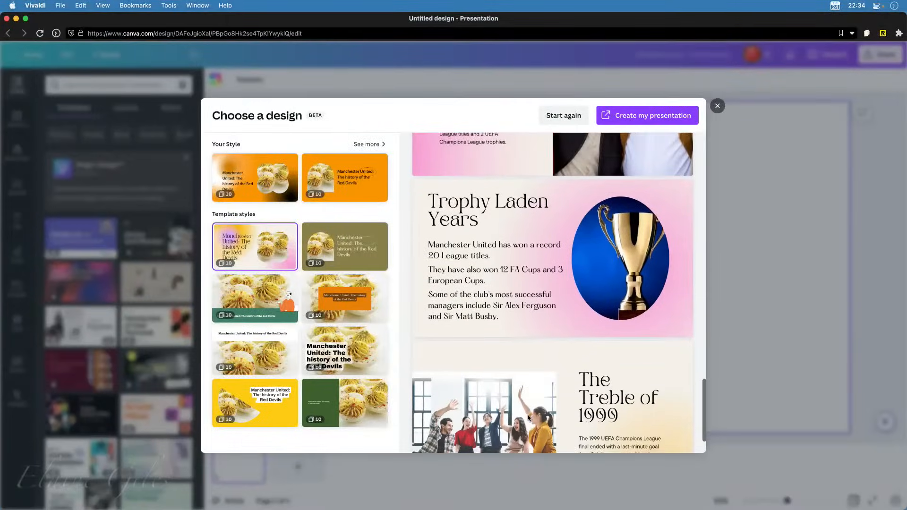
pyautogui.scroll(-1, 528, 418)
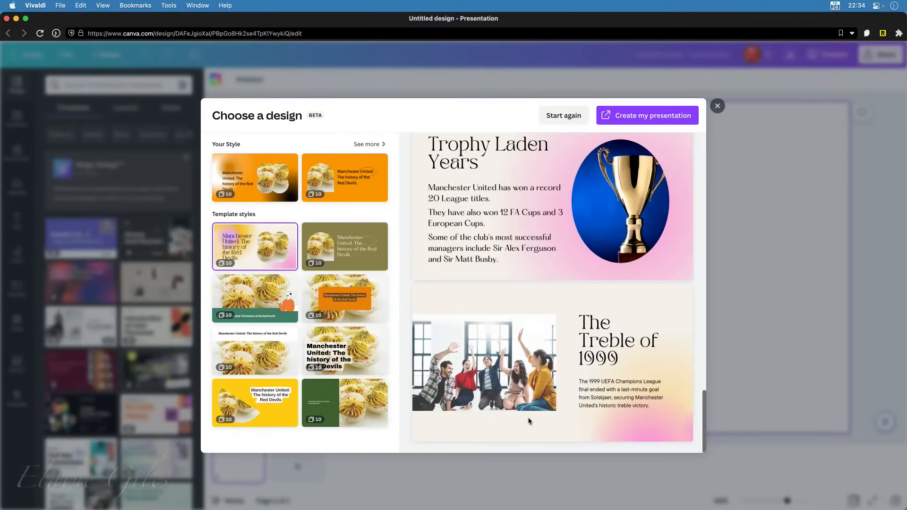
pyautogui.scroll(15, 528, 421)
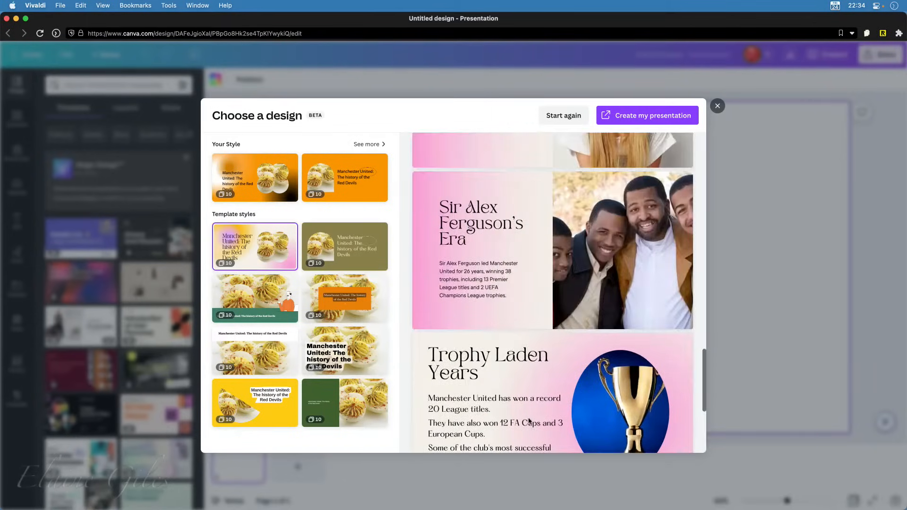
pyautogui.scroll(10, 529, 421)
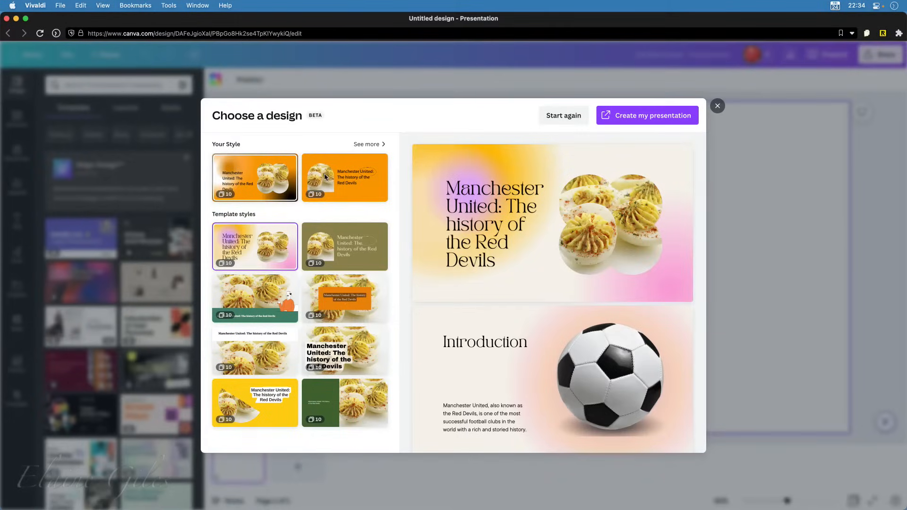
# Preview the two orange designs under Your Style, reviewing the second one's slides, and the green template style.
pyautogui.click(326, 178)
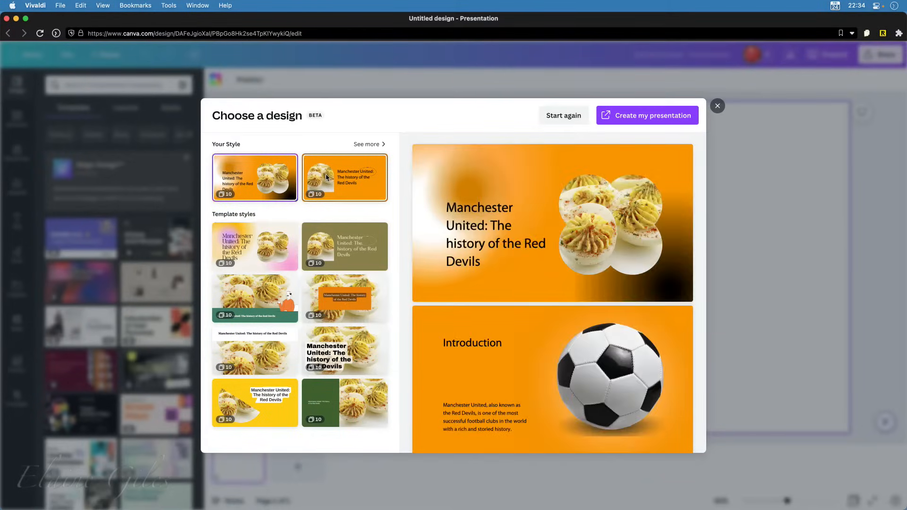
pyautogui.click(333, 178)
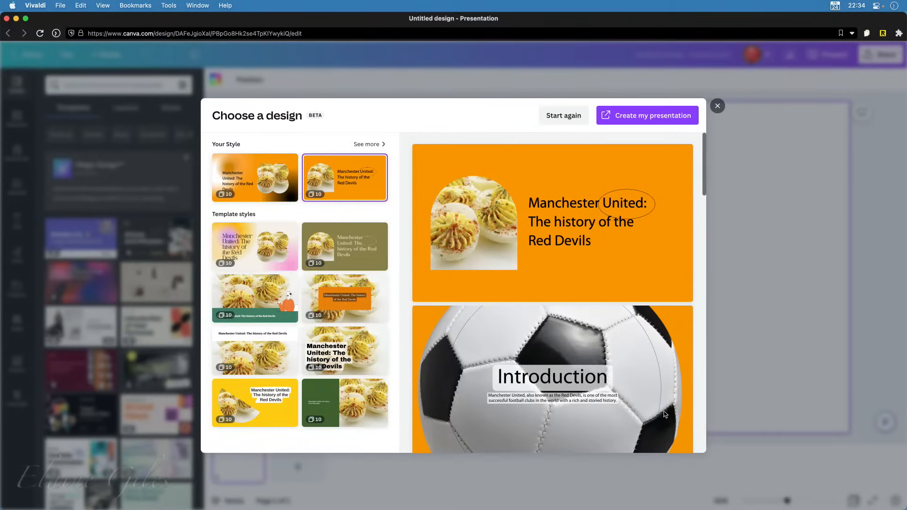
pyautogui.scroll(-3, 663, 414)
pyautogui.scroll(-10, 664, 414)
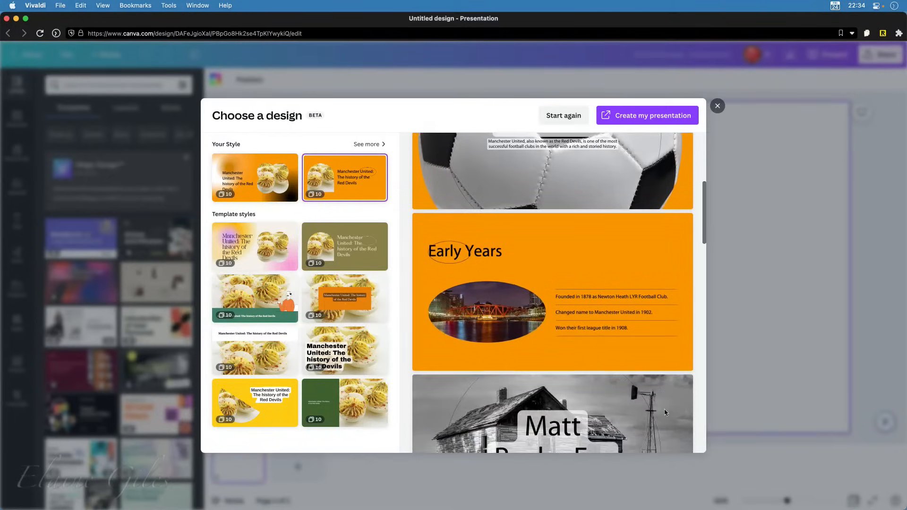
pyautogui.scroll(-2, 665, 412)
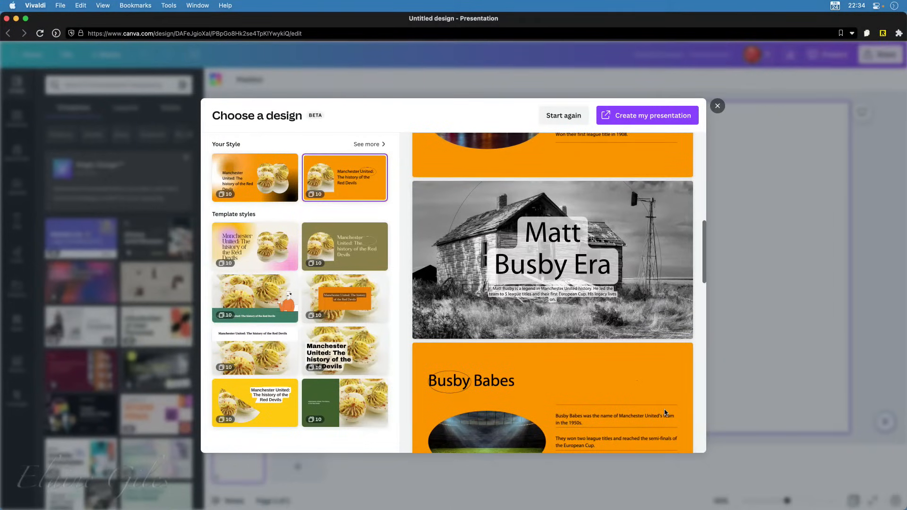
pyautogui.scroll(3, 664, 412)
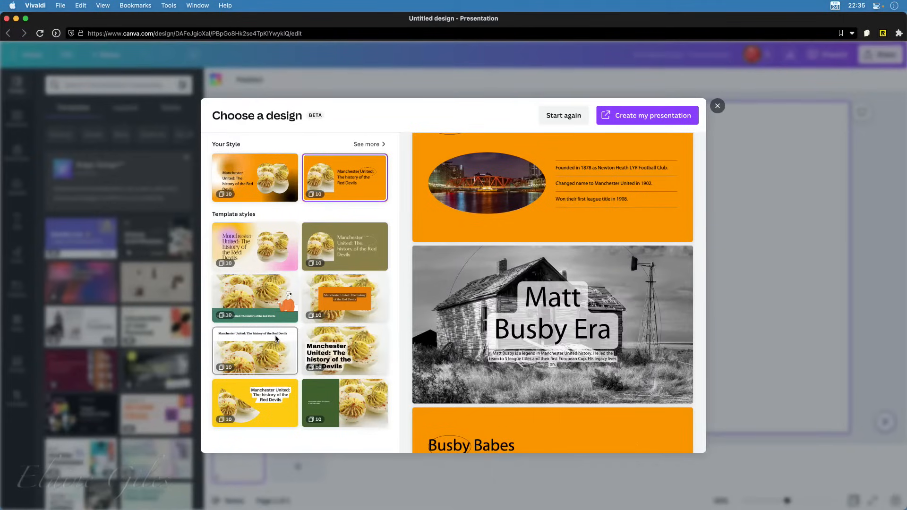
pyautogui.click(329, 403)
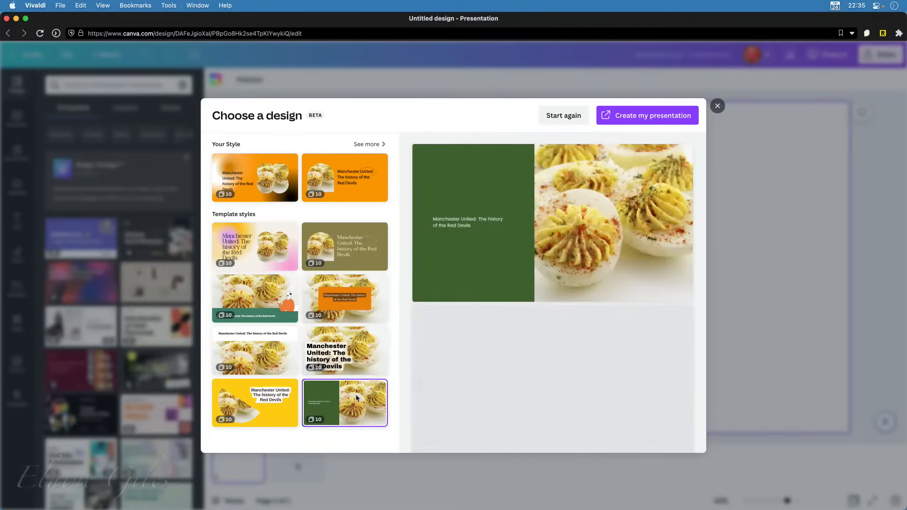
# Review the slides of the green template style, from the introduction through the trophy years.
pyautogui.scroll(-15, 612, 412)
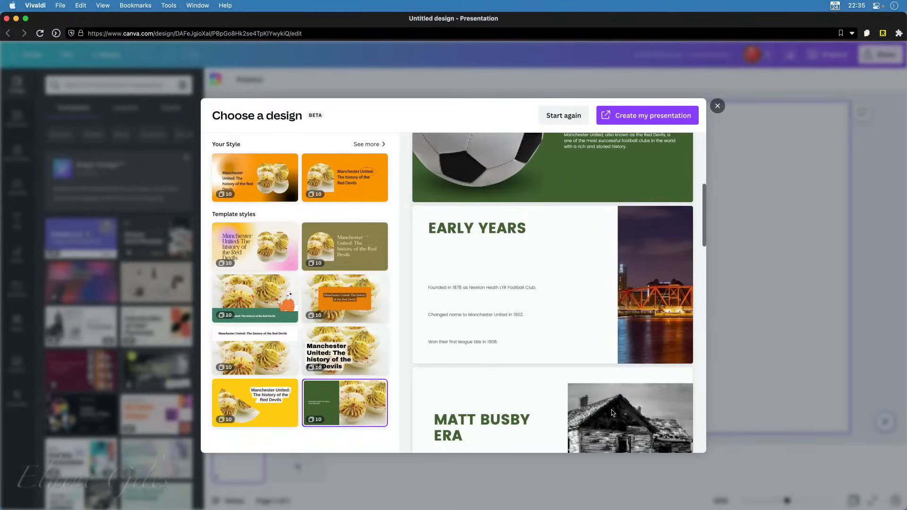
pyautogui.scroll(-10, 613, 413)
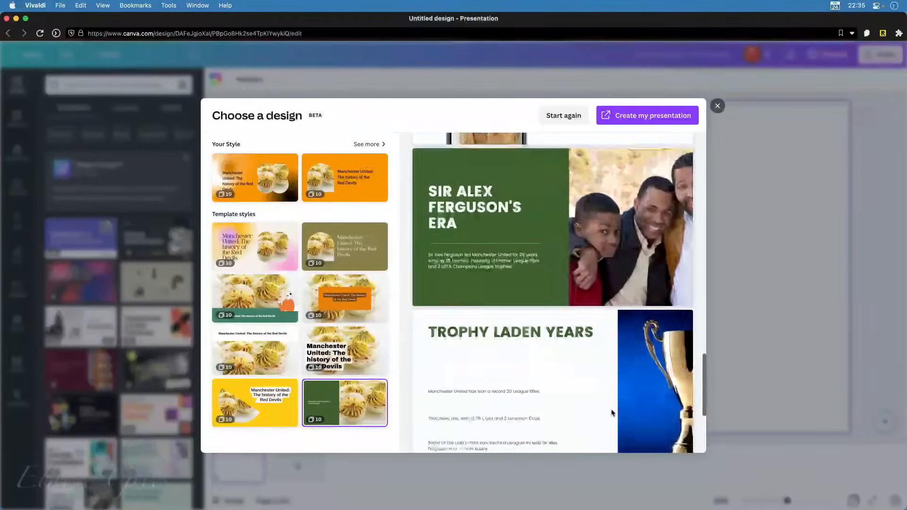
pyautogui.scroll(6, 612, 413)
pyautogui.scroll(8, 612, 413)
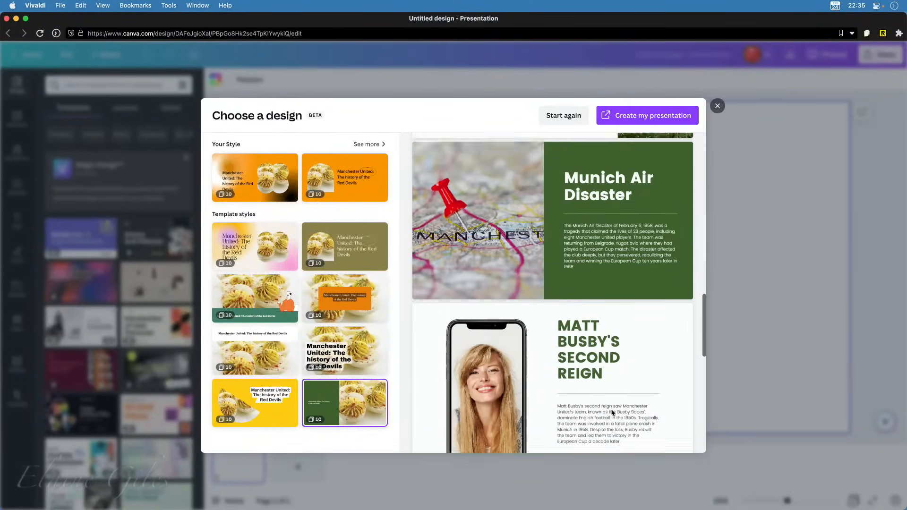
# Select the template style with the pink and yellow gradient, skim its slides, and create the presentation from it.
pyautogui.click(267, 254)
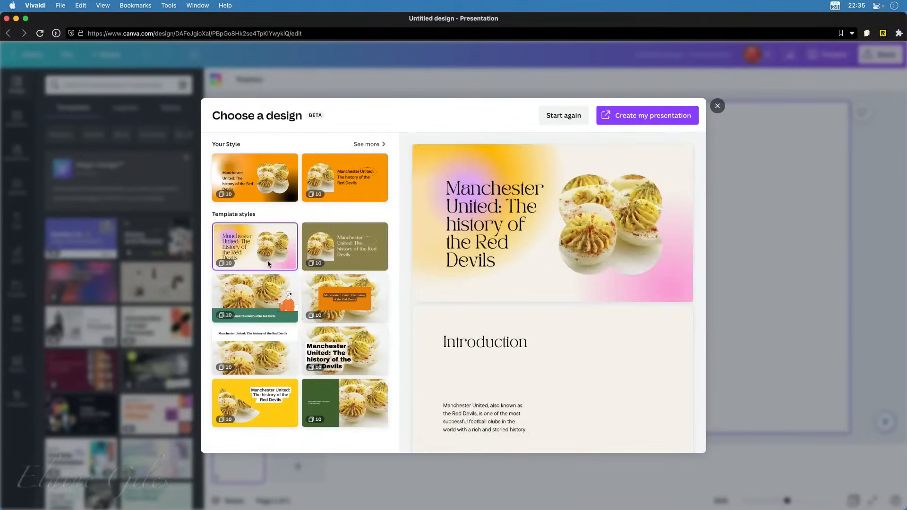
pyautogui.scroll(-12, 470, 377)
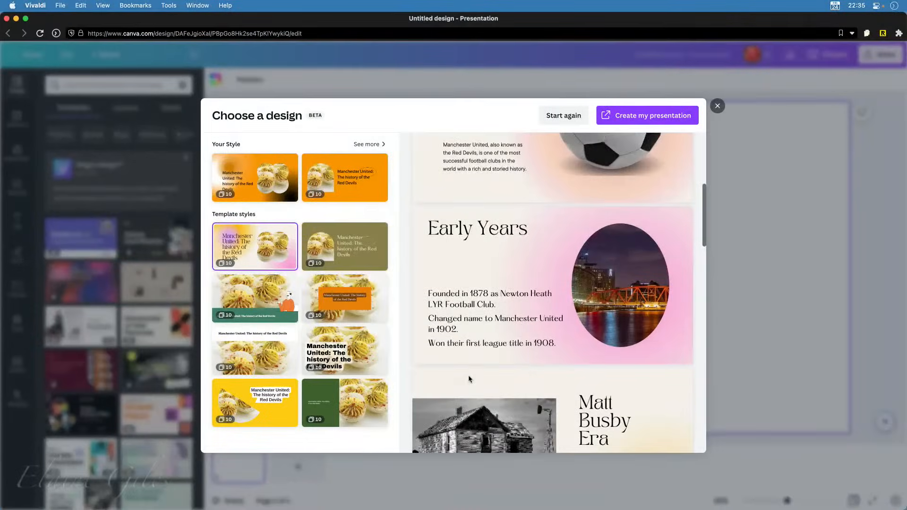
pyautogui.scroll(-10, 470, 378)
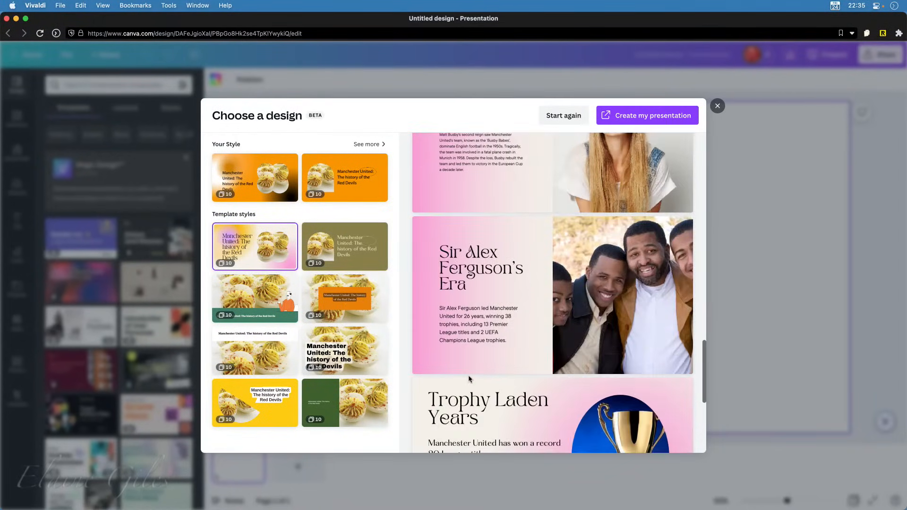
pyautogui.scroll(15, 469, 377)
pyautogui.scroll(10, 470, 379)
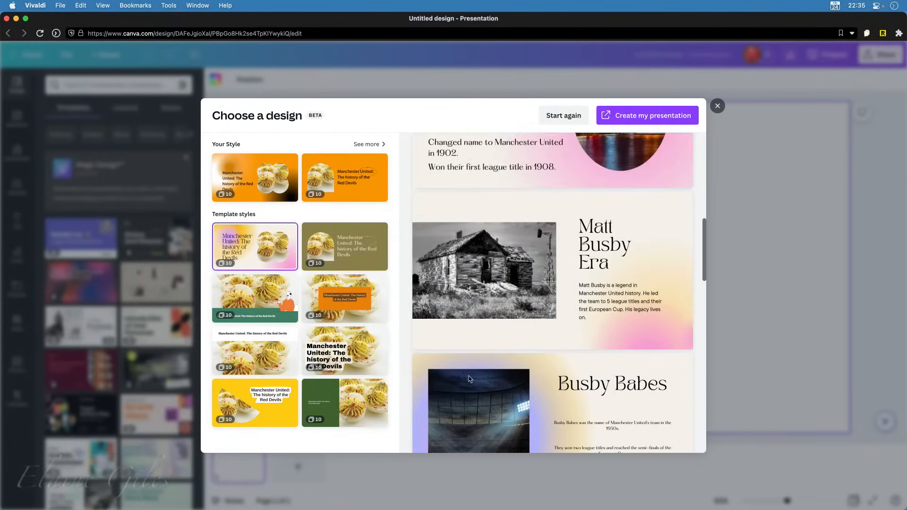
pyautogui.scroll(3, 472, 374)
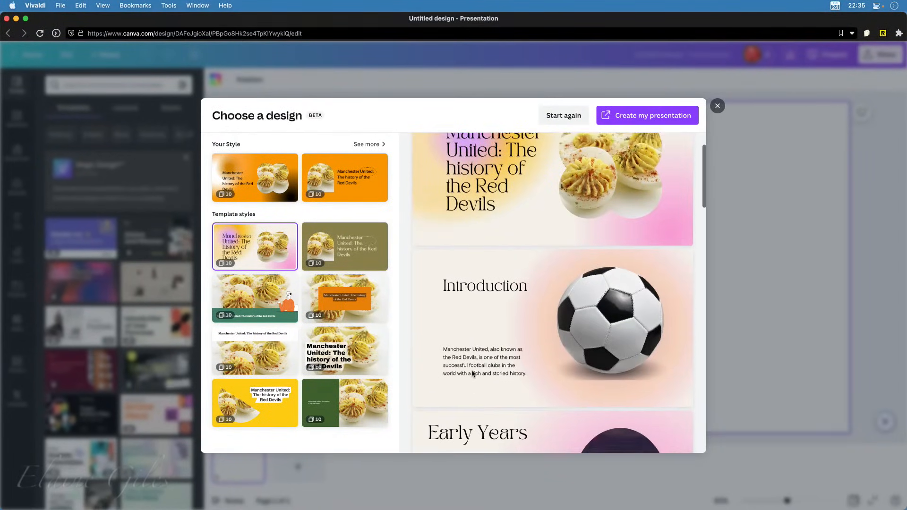
pyautogui.click(645, 115)
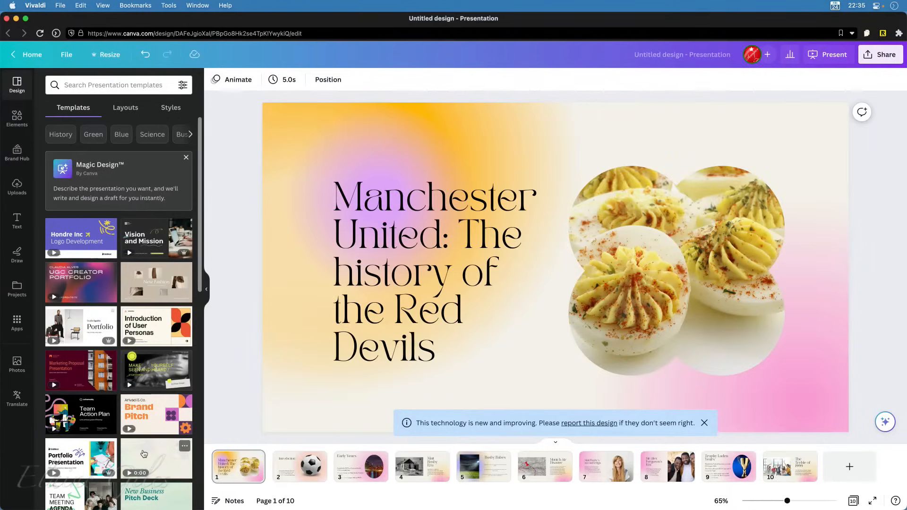
# Browse the suggested presentation templates and search them for "soccer".
pyautogui.scroll(-4, 171, 382)
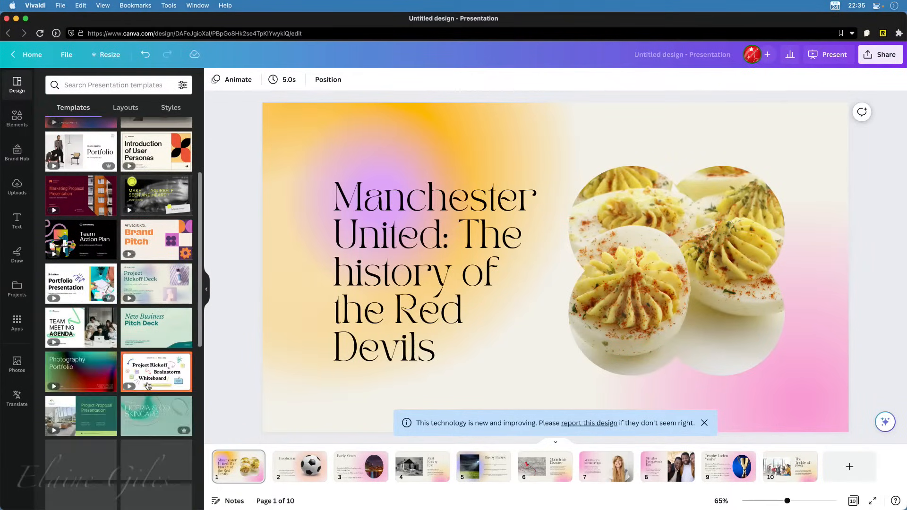
pyautogui.scroll(4, 171, 382)
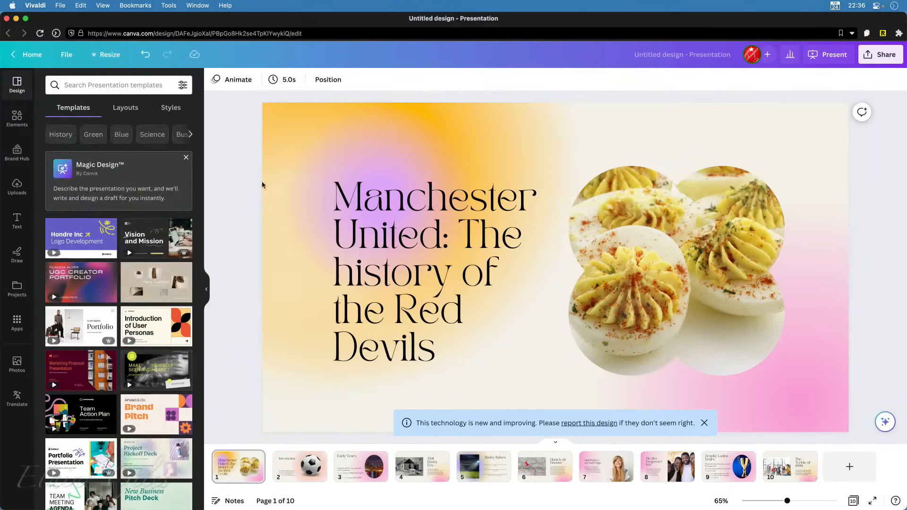
pyautogui.click(123, 86)
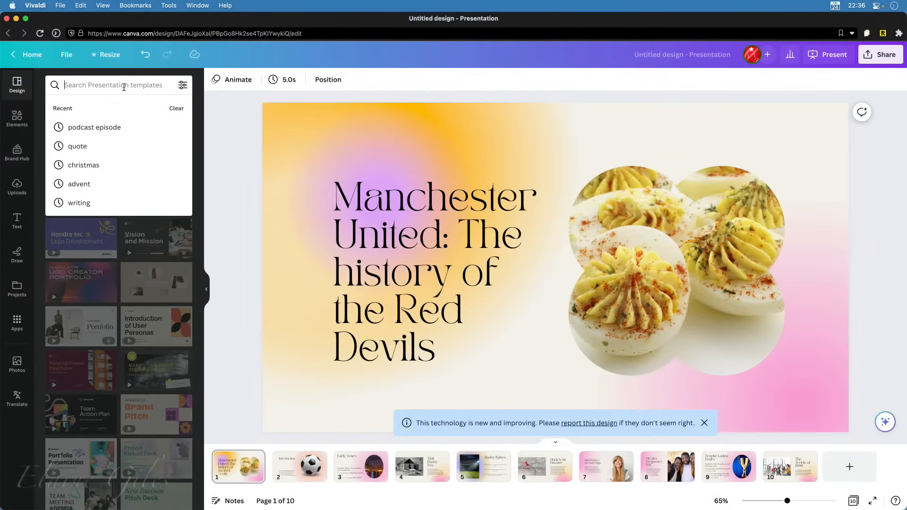
pyautogui.write('soccer')
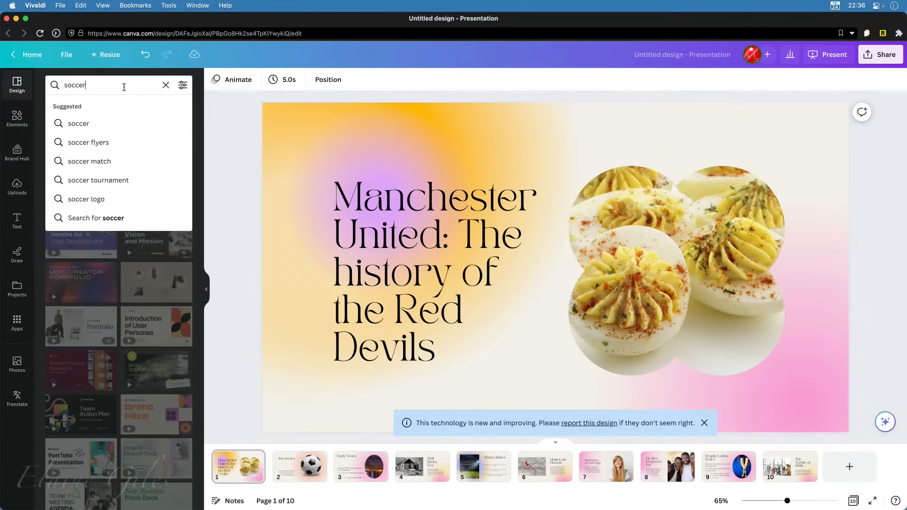
pyautogui.press('Down')
pyautogui.press('Return')
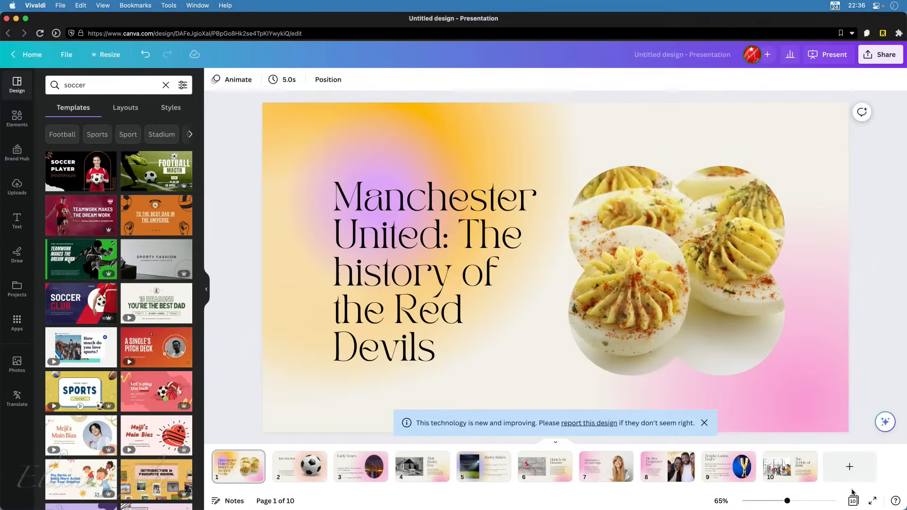
# Go to the last slide, dismiss the design notice, and open Magic Write through Canva Assistant.
pyautogui.press('End')
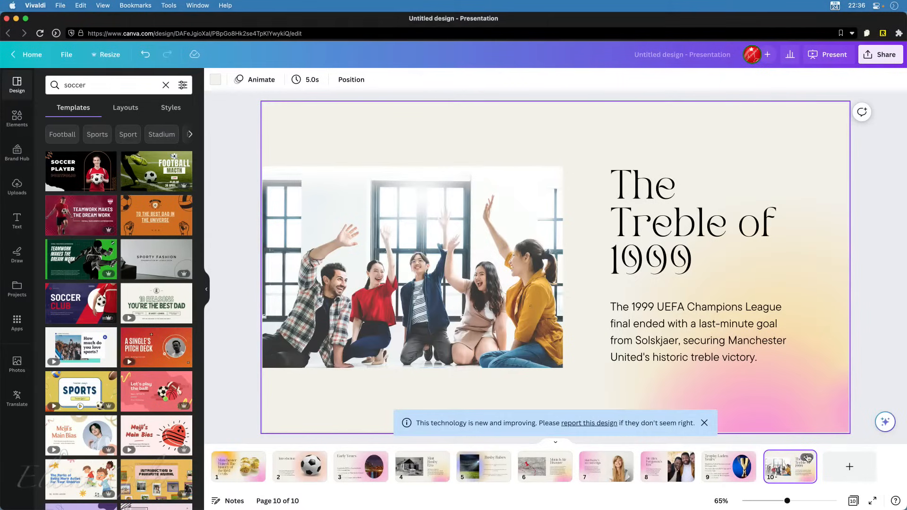
pyautogui.click(702, 424)
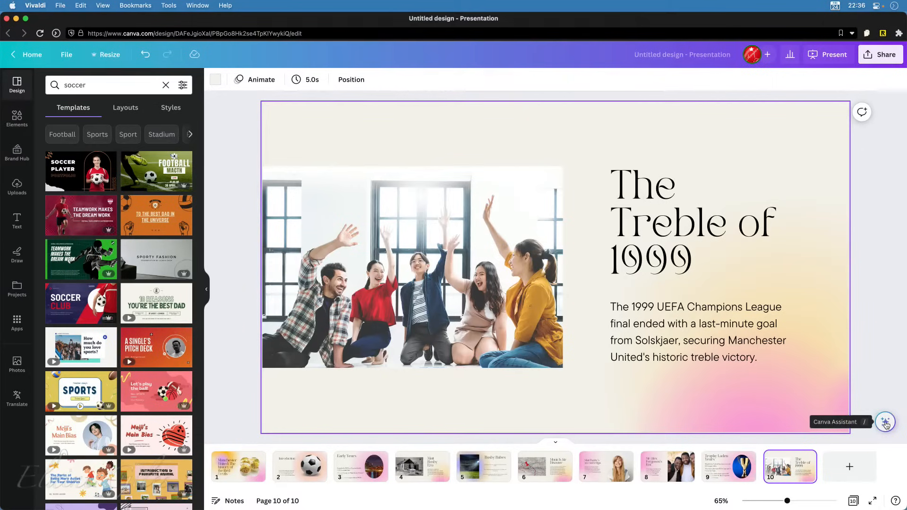
pyautogui.click(886, 423)
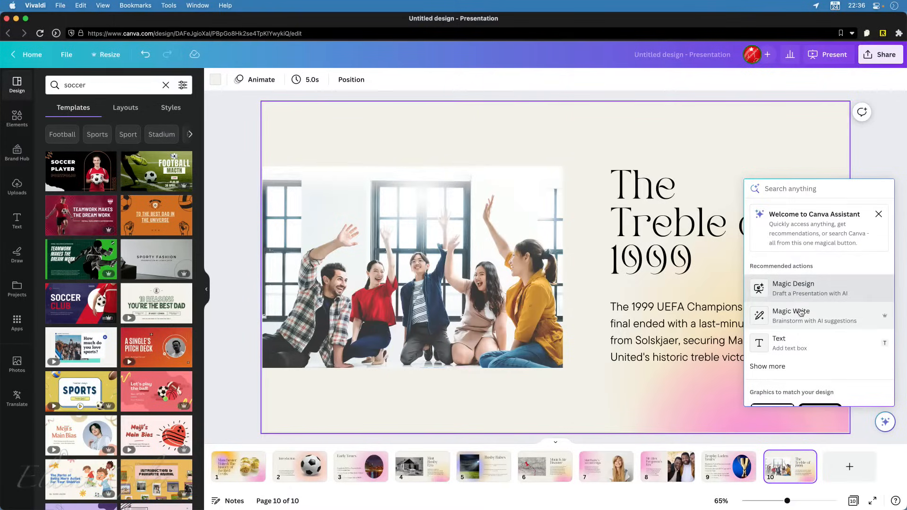
pyautogui.scroll(-3, 799, 312)
pyautogui.scroll(3, 800, 313)
pyautogui.click(800, 314)
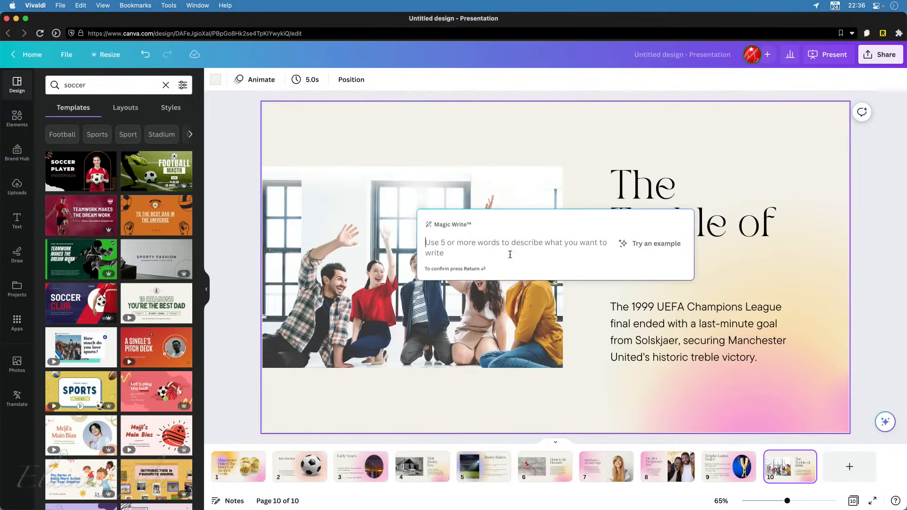
# Enter the Magic Write prompt "add slides manchester united history of the 2000s", copy it, and leave the generated text on the slide.
pyautogui.write('add slides ma')
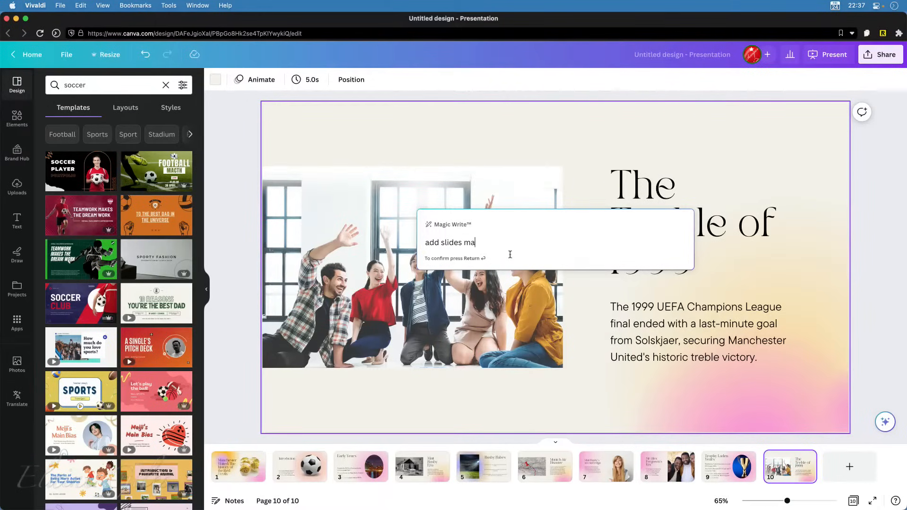
pyautogui.write('nchester united history of the 20')
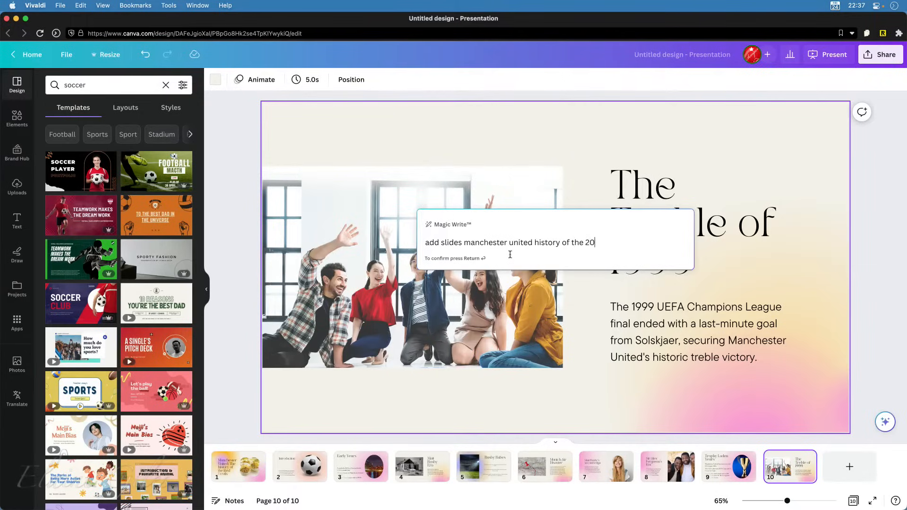
pyautogui.write('00s')
pyautogui.press('super+a')
pyautogui.press('super+c')
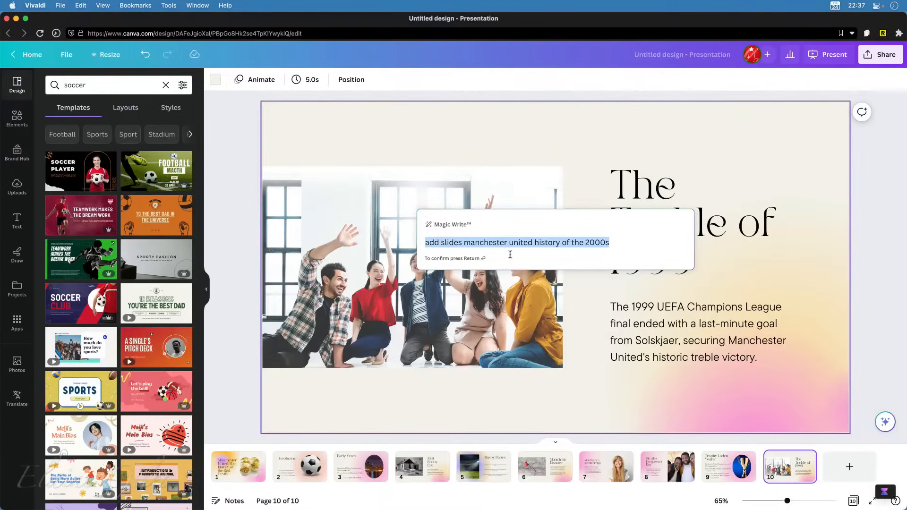
pyautogui.press('Escape')
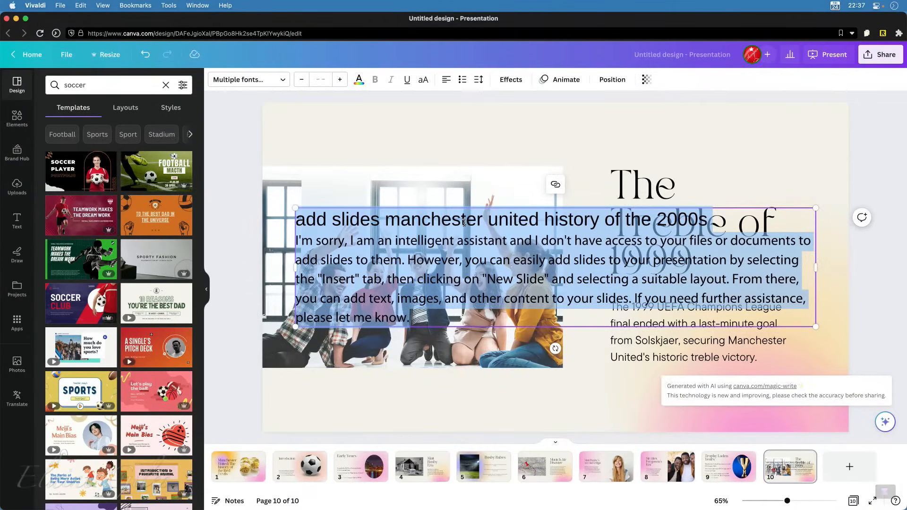
pyautogui.click(389, 207)
pyautogui.press('BackSpace')
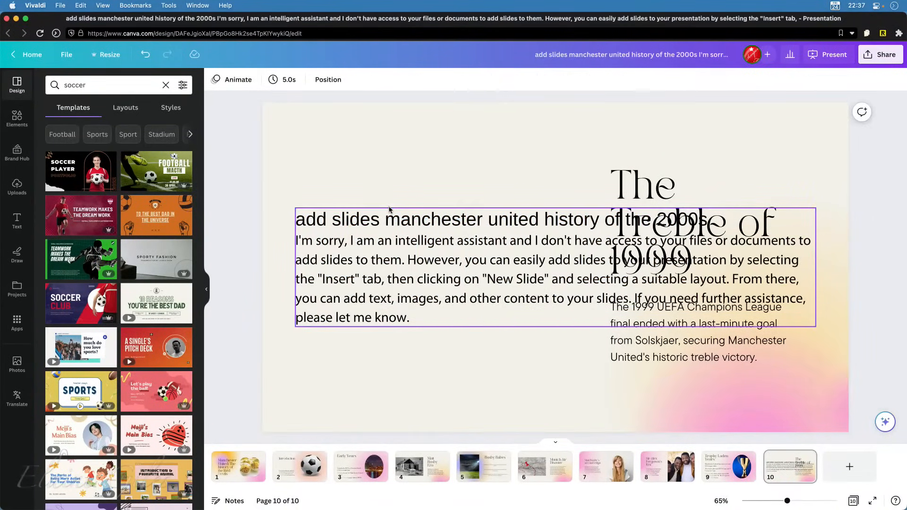
pyautogui.press('super+z')
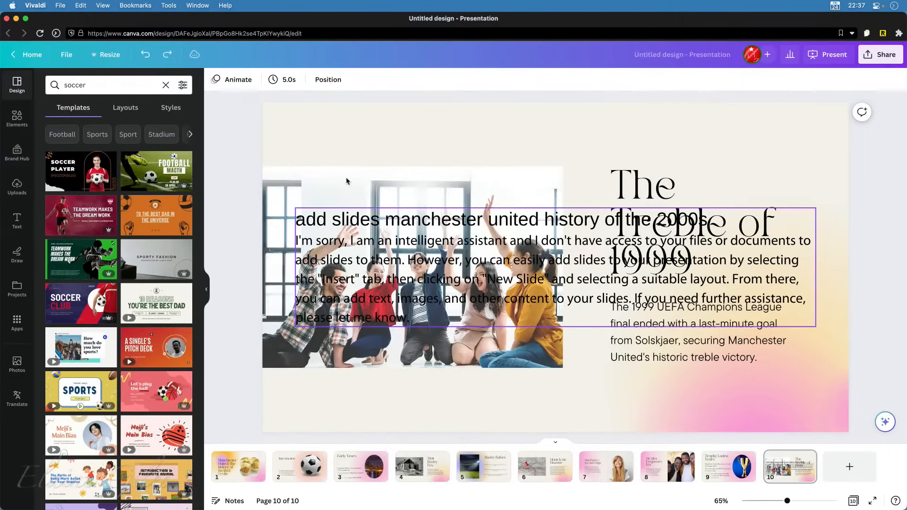
# Generate designs with Magic Design from the copied prompt "add slides manchester united history of the 2000s".
pyautogui.click(884, 425)
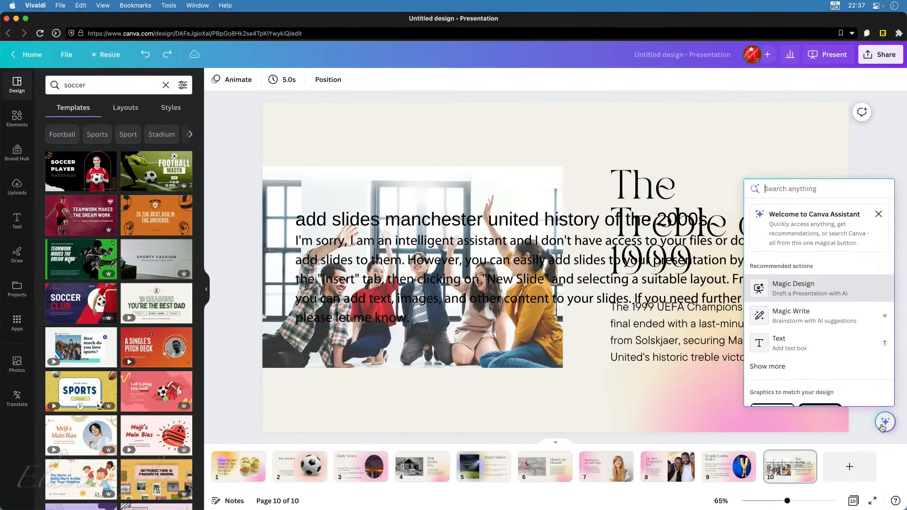
pyautogui.press('Return')
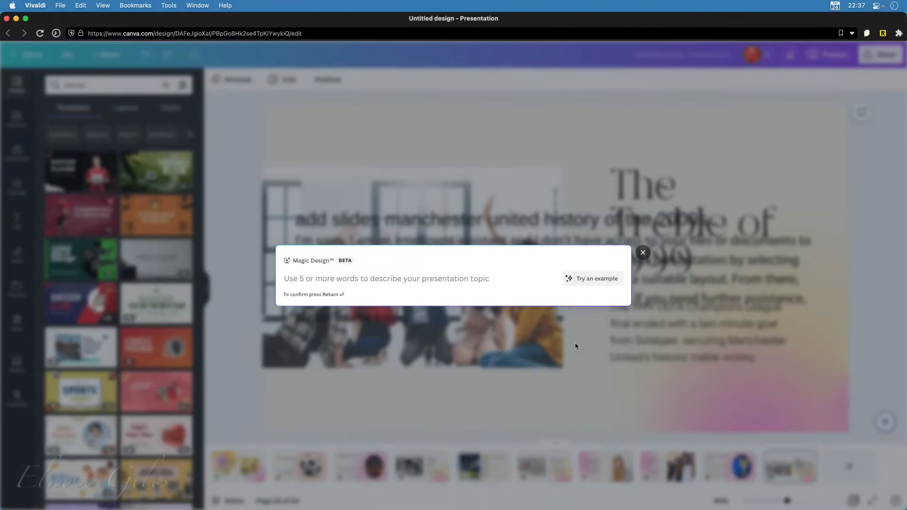
pyautogui.press('super+v')
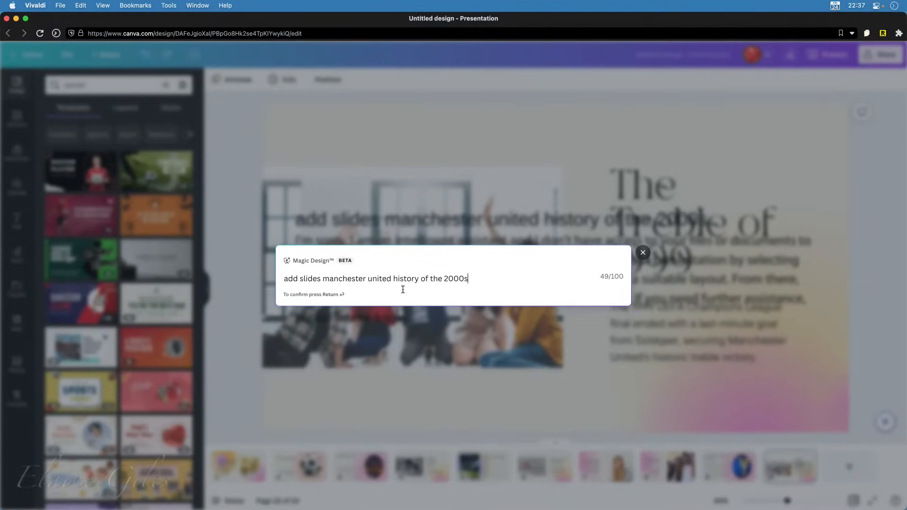
pyautogui.press('Return')
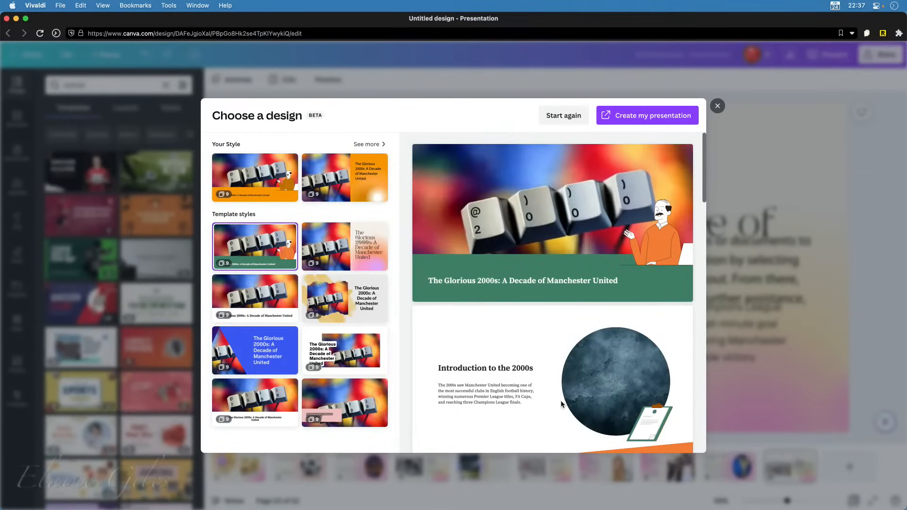
# Examine the slides of the preselected green and orange illustrated style, from the introduction to the closing slide.
pyautogui.scroll(-7, 525, 405)
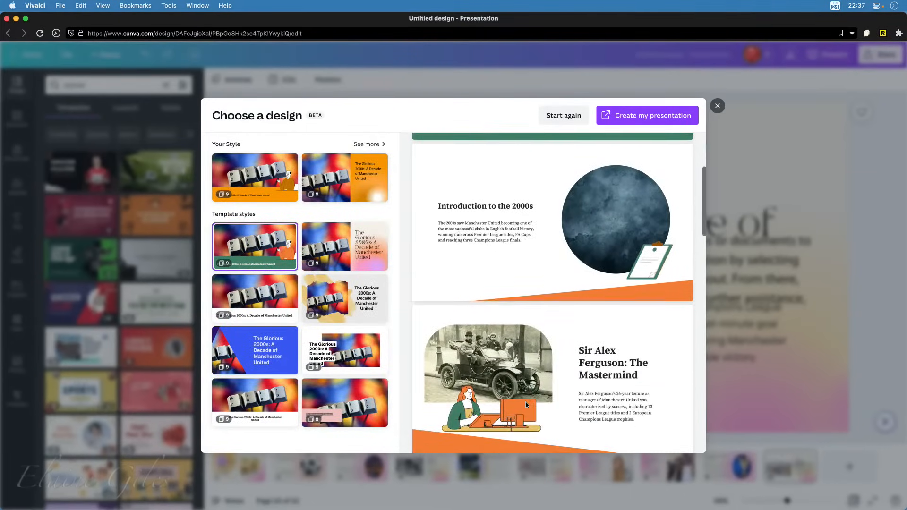
pyautogui.scroll(-3, 526, 405)
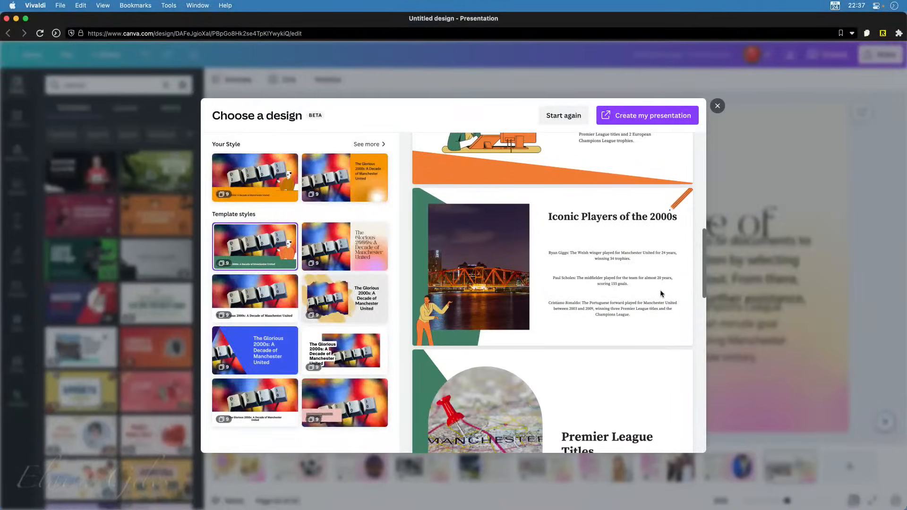
pyautogui.scroll(-5, 643, 298)
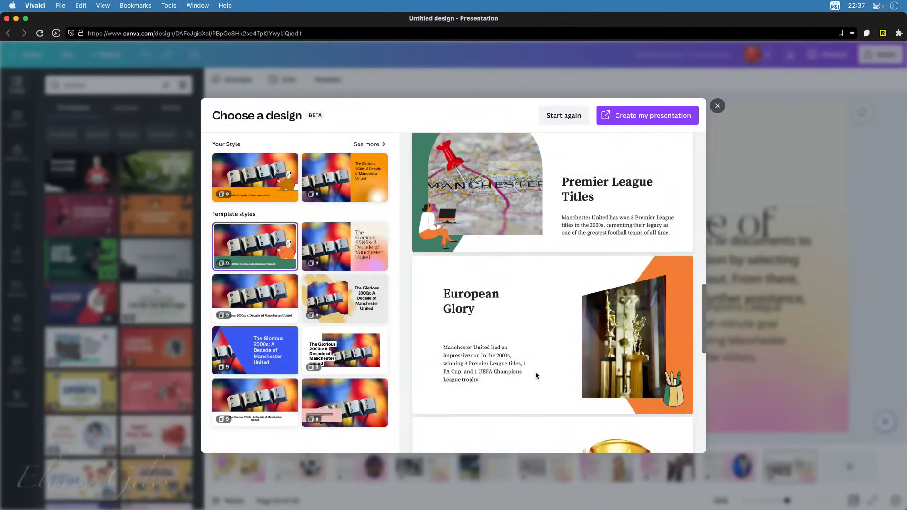
pyautogui.scroll(-4, 536, 375)
pyautogui.scroll(-5, 586, 374)
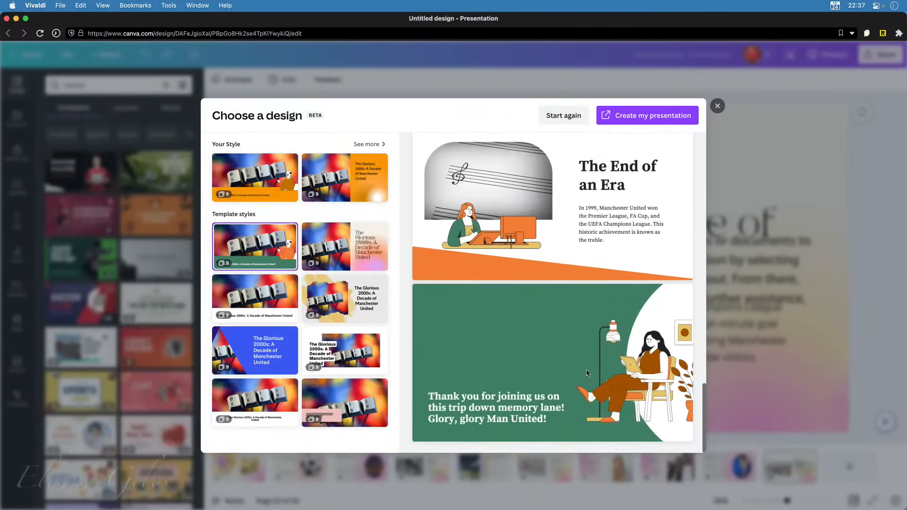
# Choose the template style with yellow brush strokes and a torn-edge photo, and add its slides to the presentation.
pyautogui.scroll(4, 576, 366)
pyautogui.scroll(5, 571, 362)
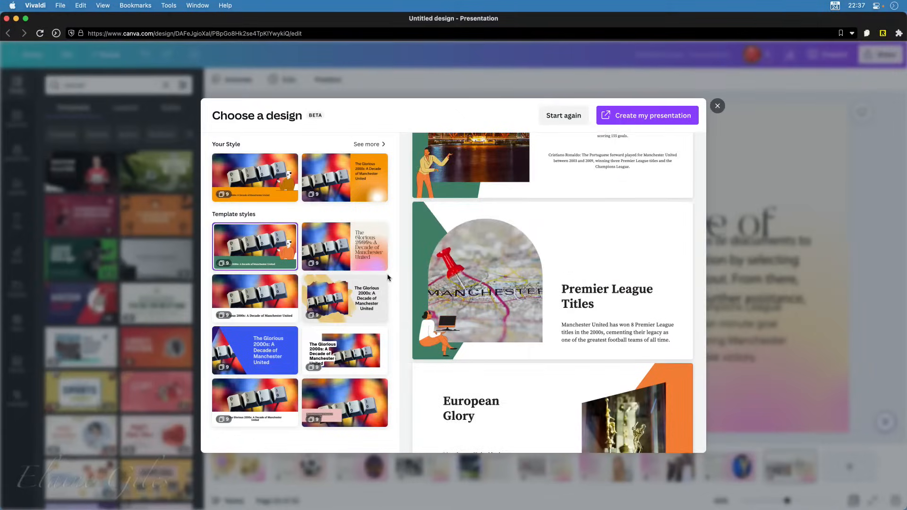
pyautogui.click(367, 298)
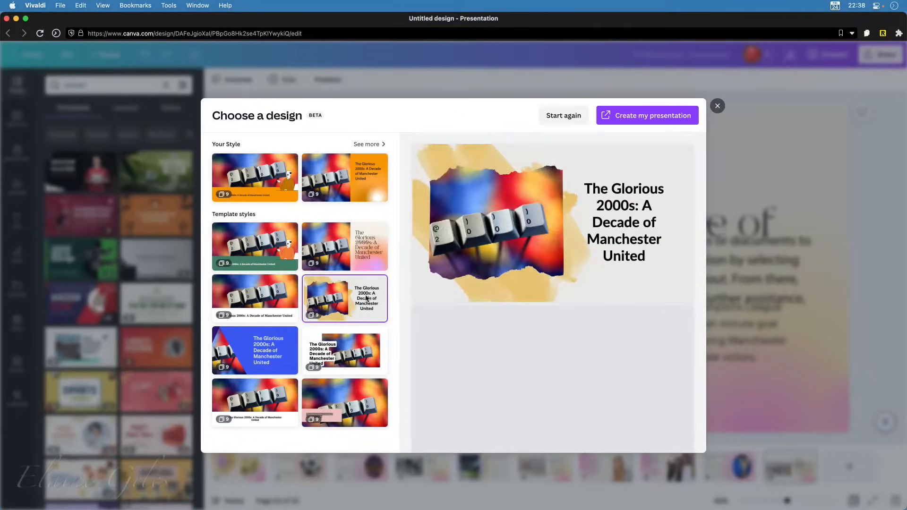
pyautogui.click(648, 115)
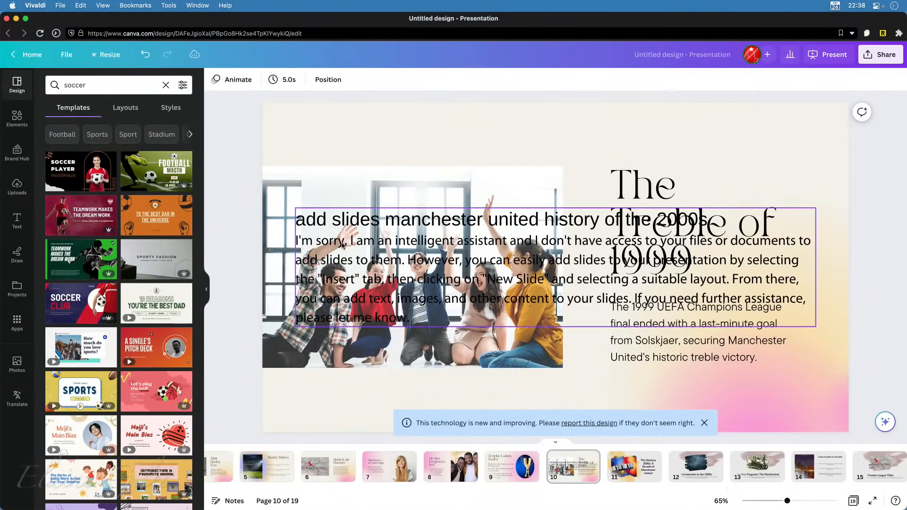
# Delete the text box with the Magic Write prompt and reply from the Treble of 1999 slide.
pyautogui.click(422, 246)
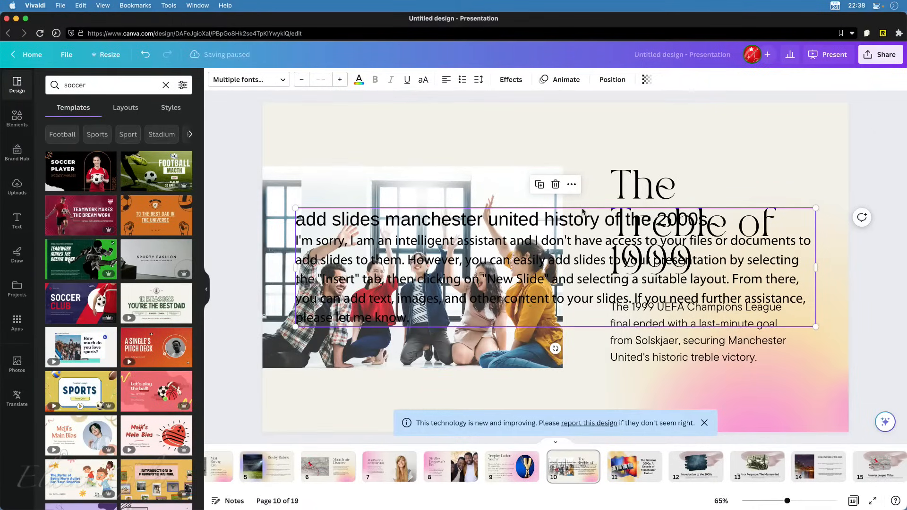
pyautogui.moveTo(582, 211); pyautogui.dragTo(587, 128)
pyautogui.press('Delete')
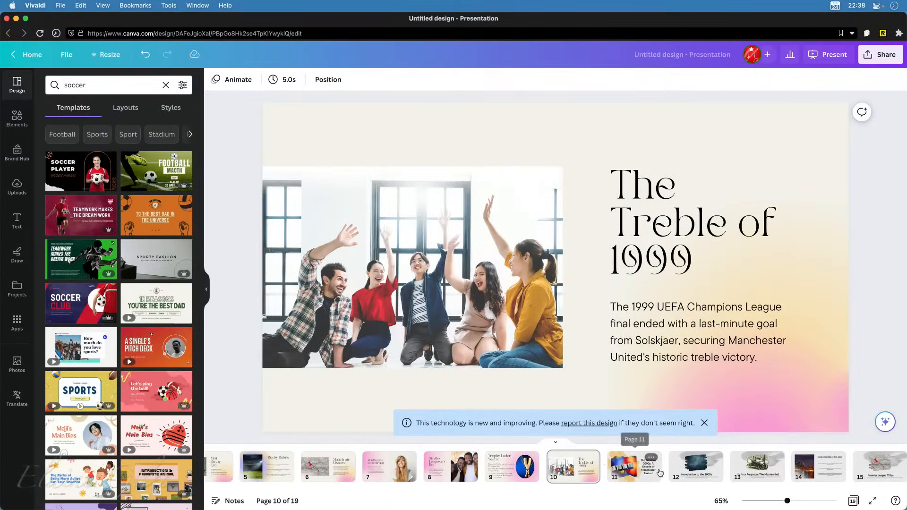
# Examine the added 2000s slides, from the "The Glorious 2000s" title slide through "Premier League Titles".
pyautogui.click(641, 473)
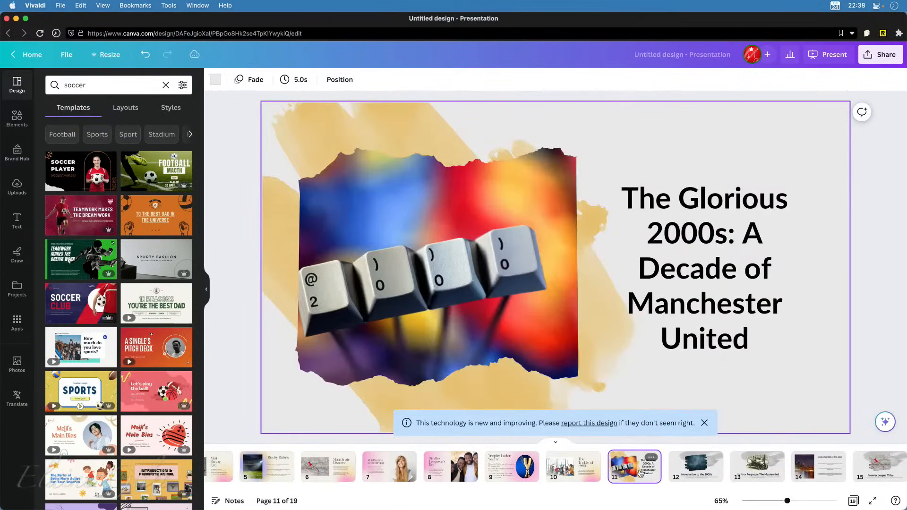
pyautogui.click(694, 472)
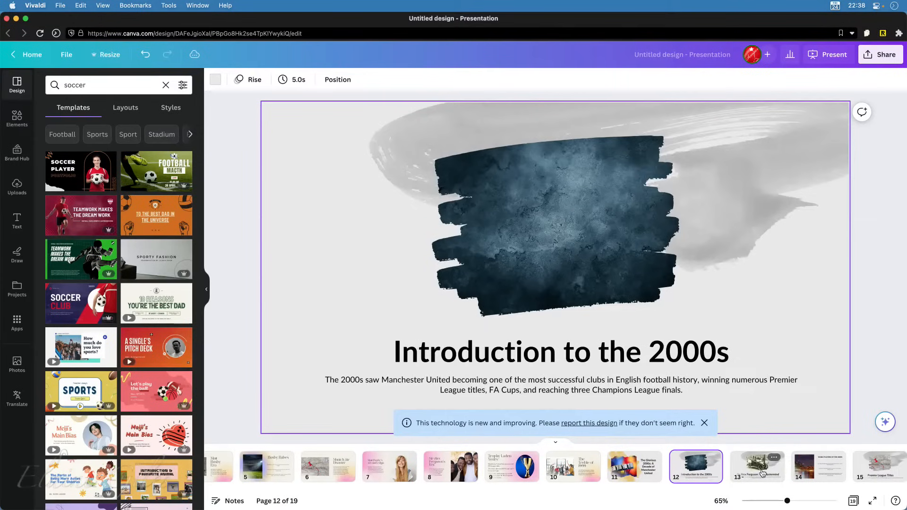
pyautogui.click(762, 473)
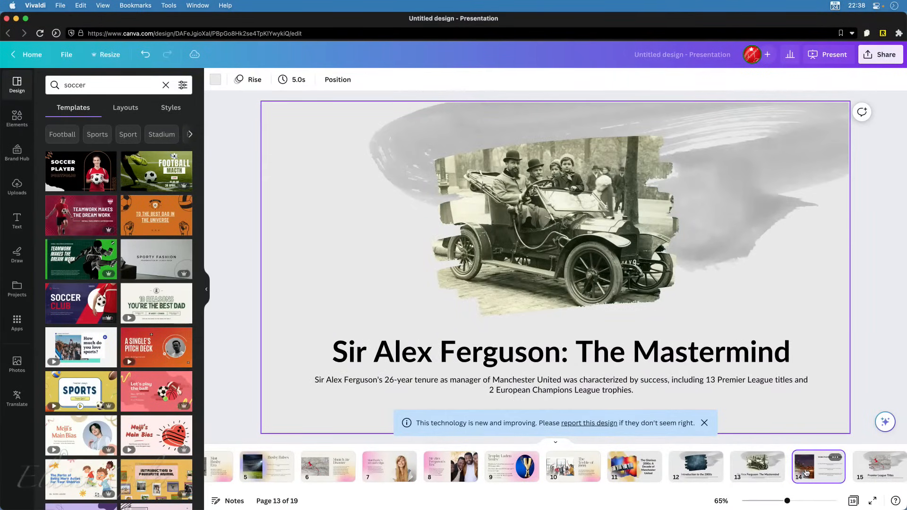
pyautogui.click(806, 473)
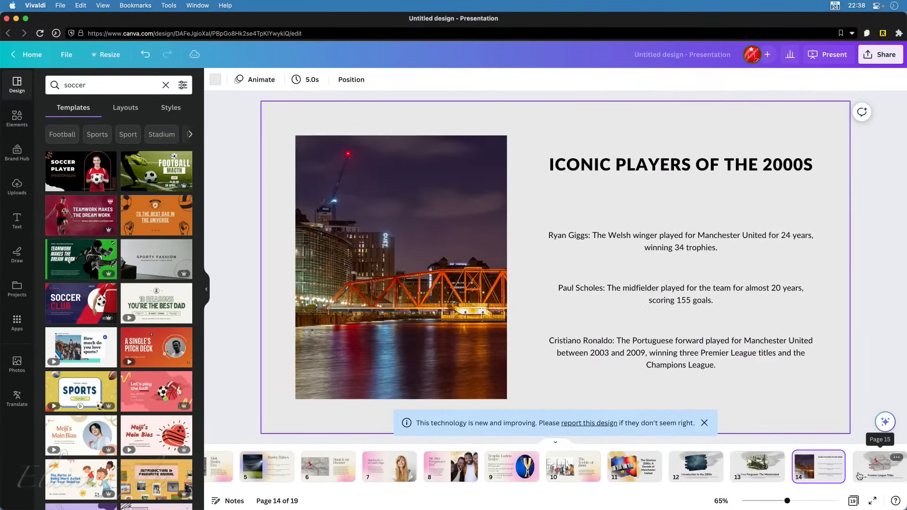
pyautogui.click(762, 471)
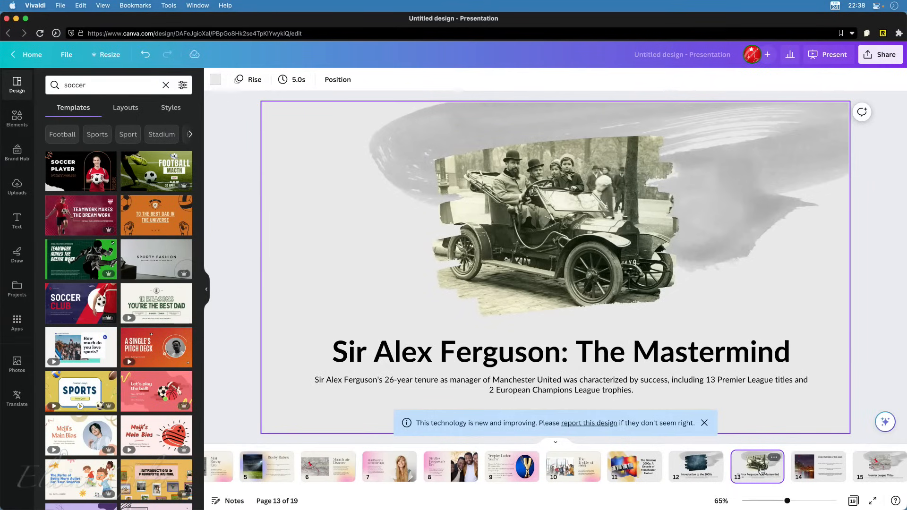
pyautogui.click(797, 473)
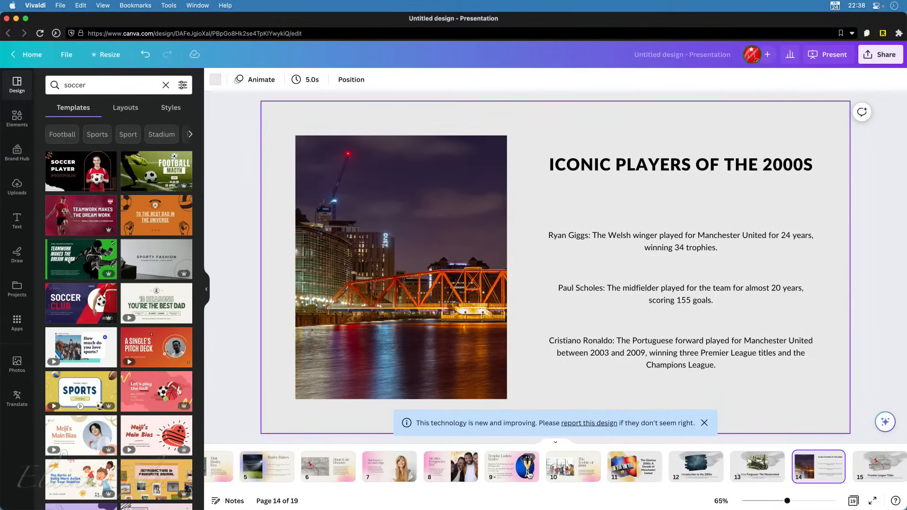
pyautogui.click(868, 470)
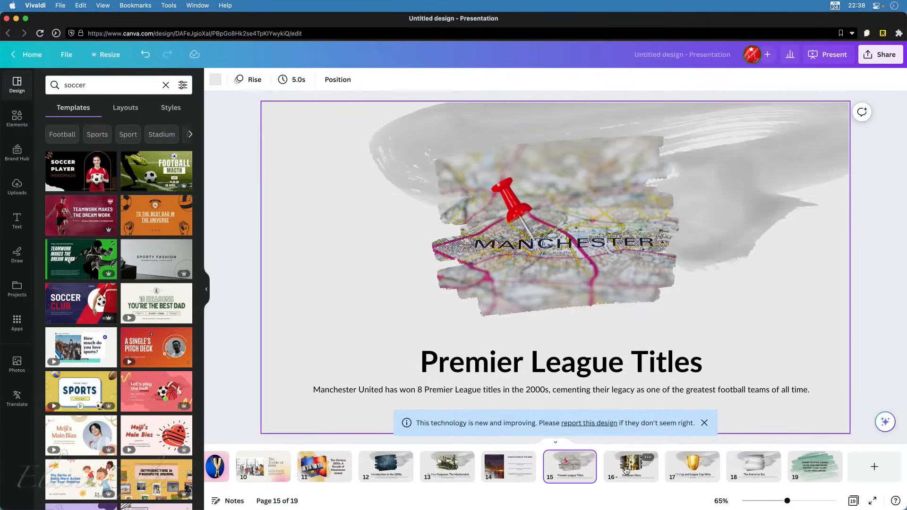
# Search the elements for "munich", replace the map photo on the Munich Air Disaster slide with the rooftop city photo, and dismiss the technology notice.
pyautogui.hscroll(-10, 479, 480)
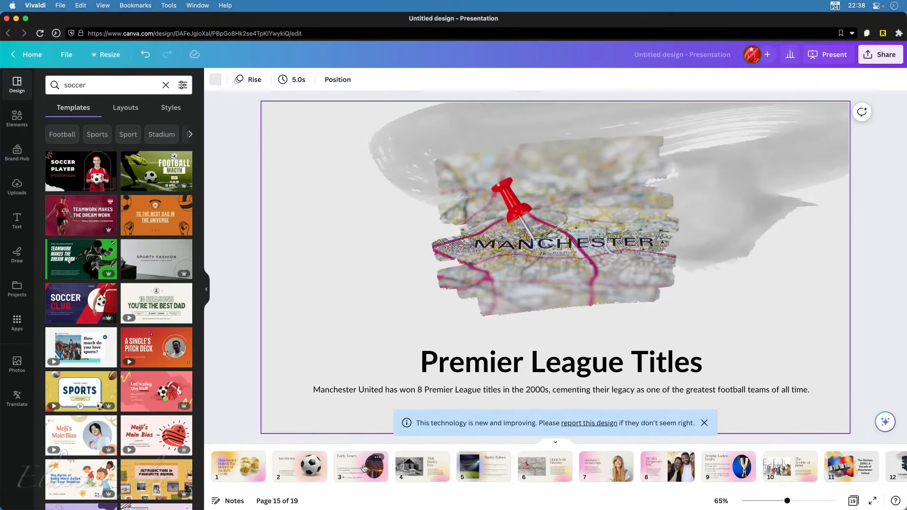
pyautogui.click(363, 468)
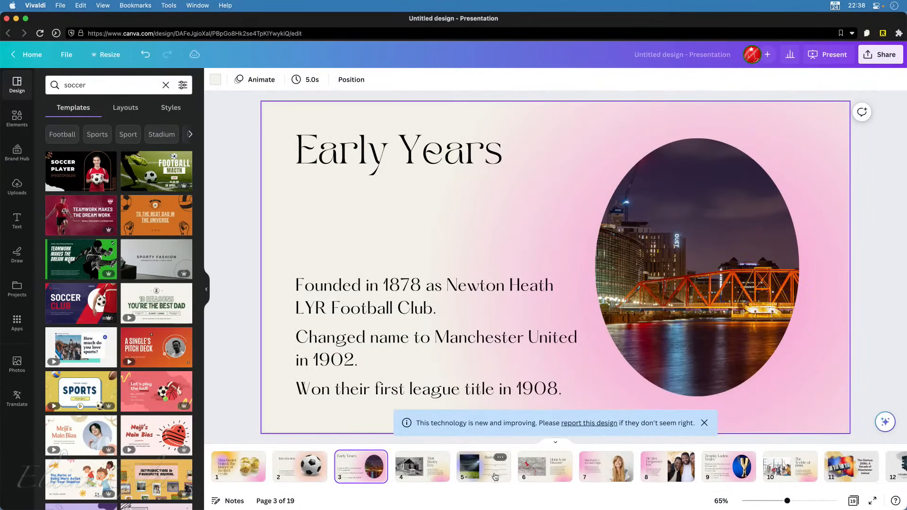
pyautogui.press('Right')
pyautogui.press('Right')
pyautogui.press('Right')
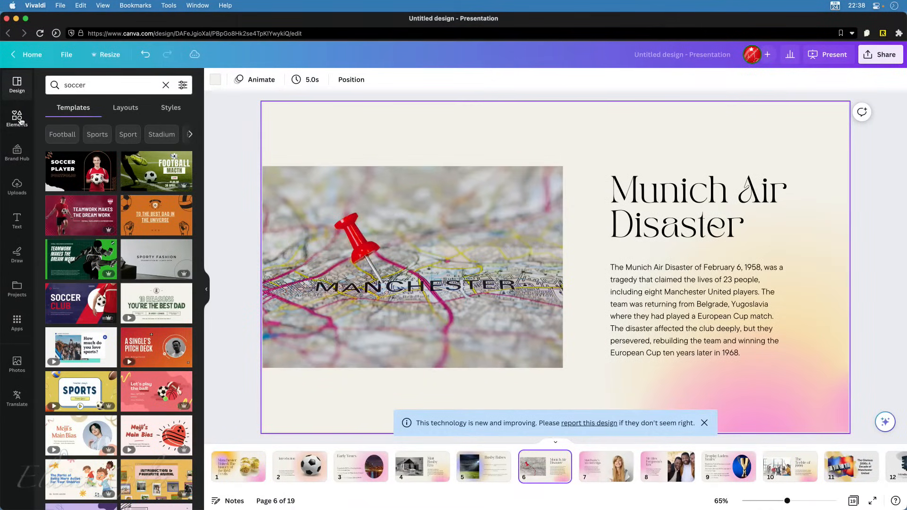
pyautogui.click(20, 121)
pyautogui.click(93, 86)
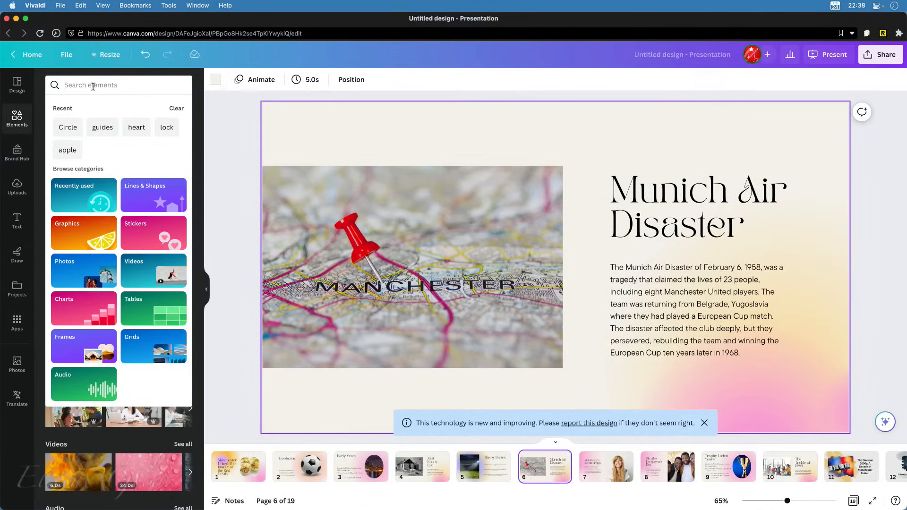
pyautogui.write('munich')
pyautogui.press('Return')
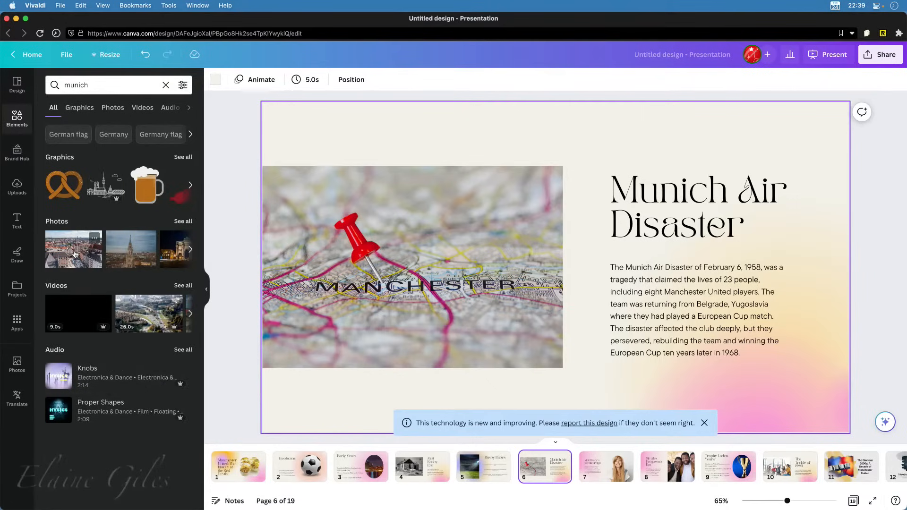
pyautogui.moveTo(75, 254); pyautogui.dragTo(404, 242)
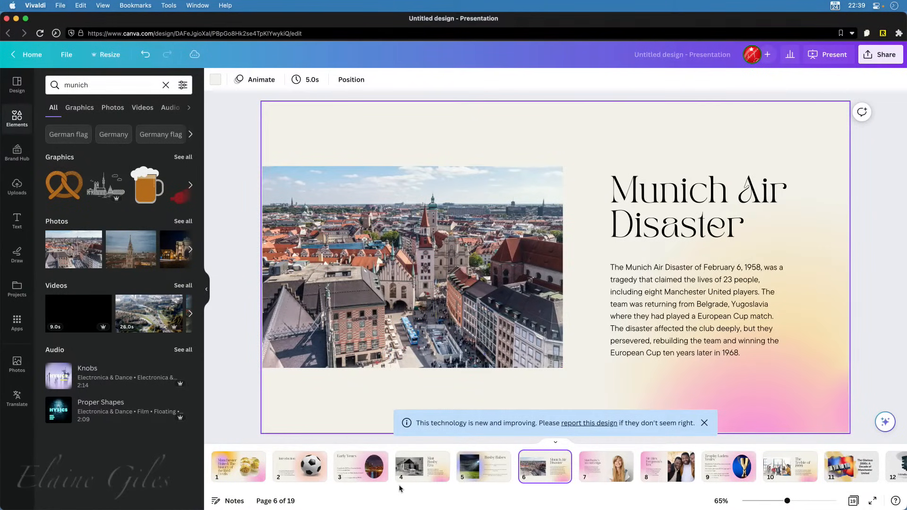
pyautogui.click(704, 423)
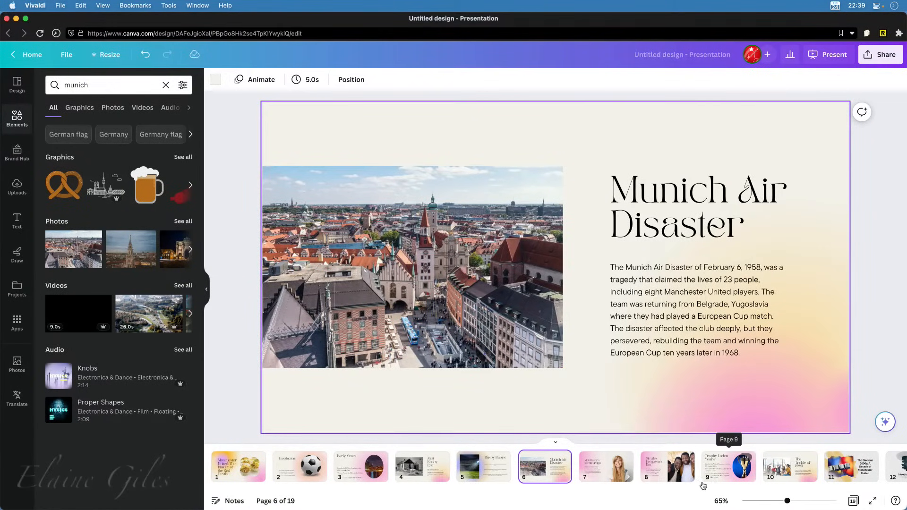
pyautogui.hscroll(5, 701, 482)
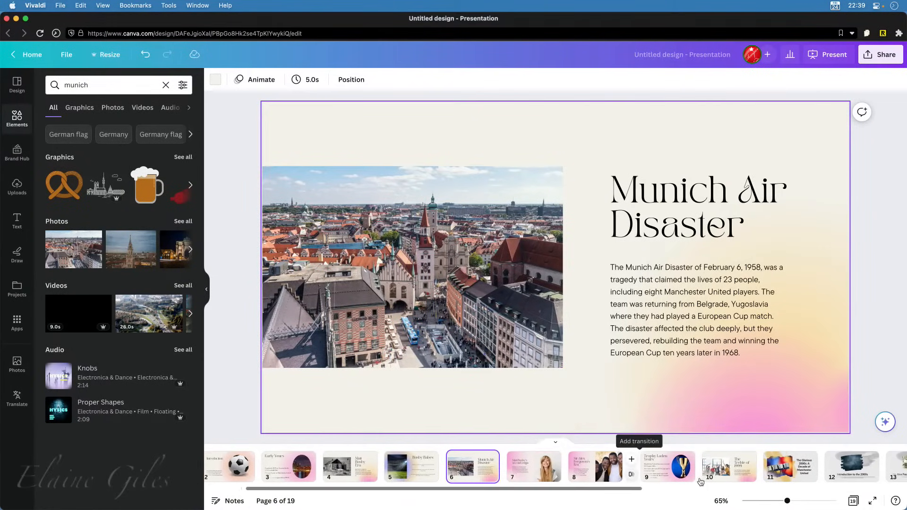
pyautogui.hscroll(1, 701, 482)
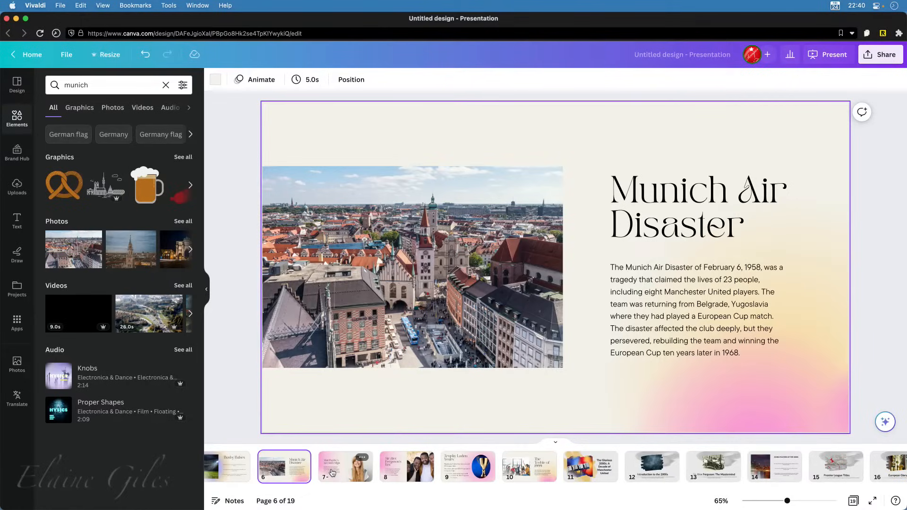
pyautogui.hscroll(4, 629, 486)
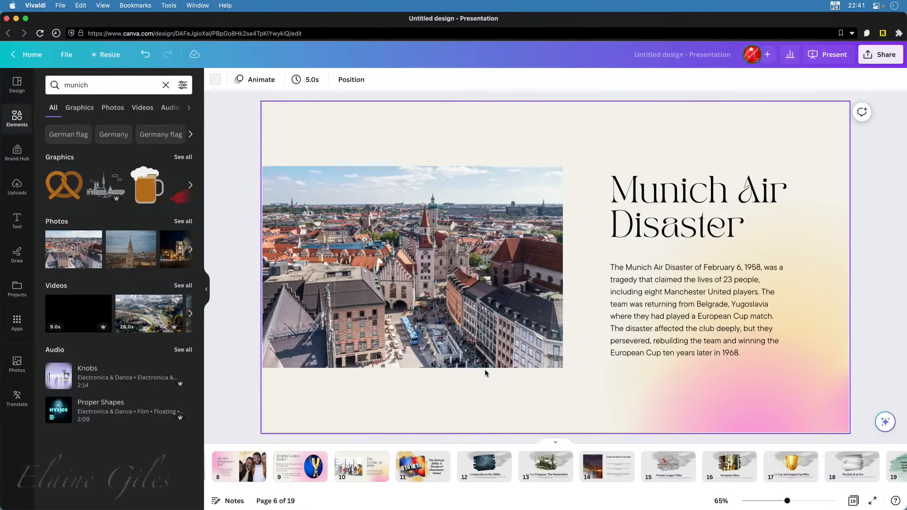
# Return to the home page and start Magic Design from the templates page.
pyautogui.click(24, 55)
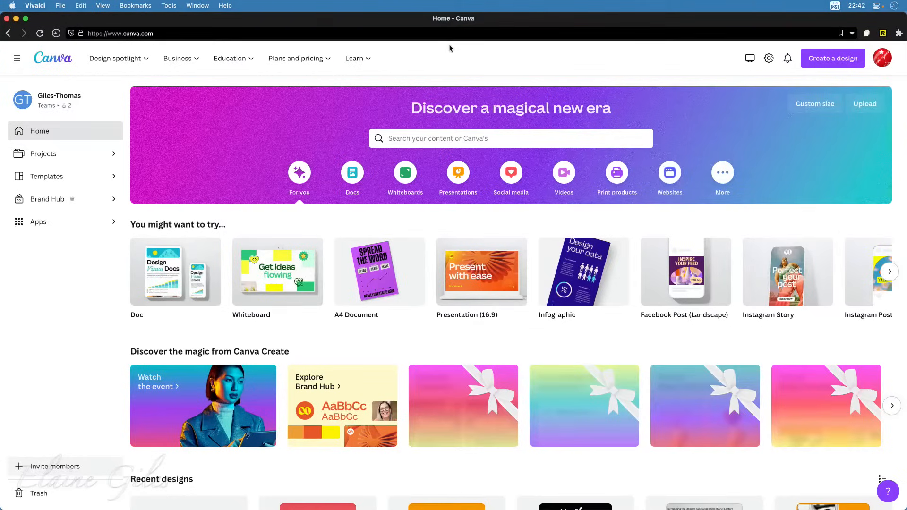
pyautogui.click(64, 177)
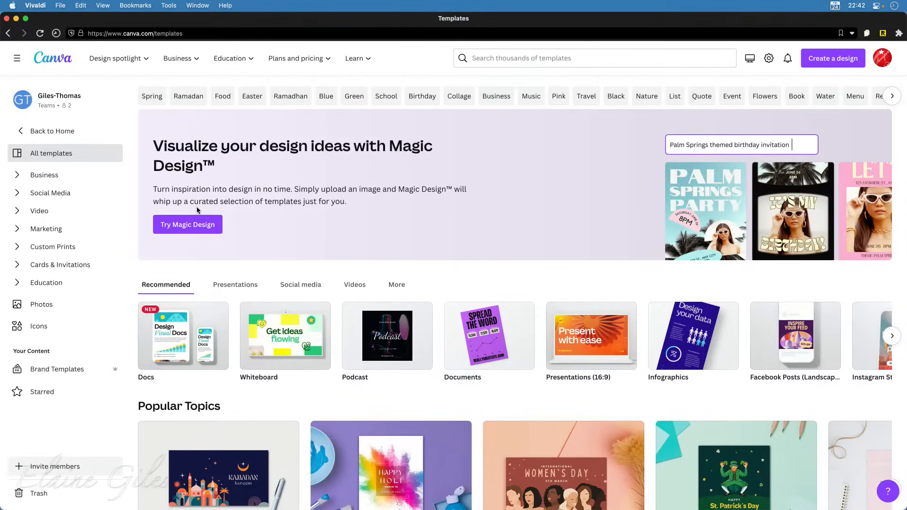
pyautogui.click(197, 225)
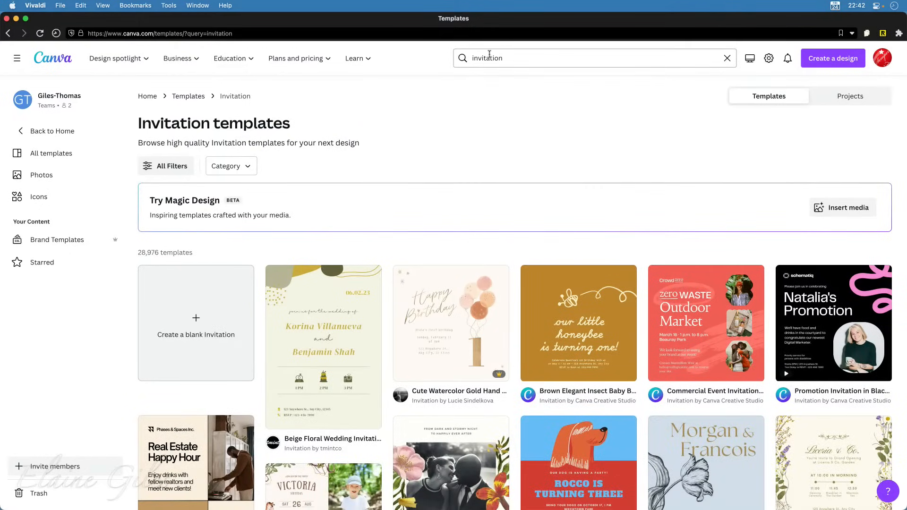
# Search the templates for "Podcast" and browse the resulting designs.
pyautogui.click(490, 54)
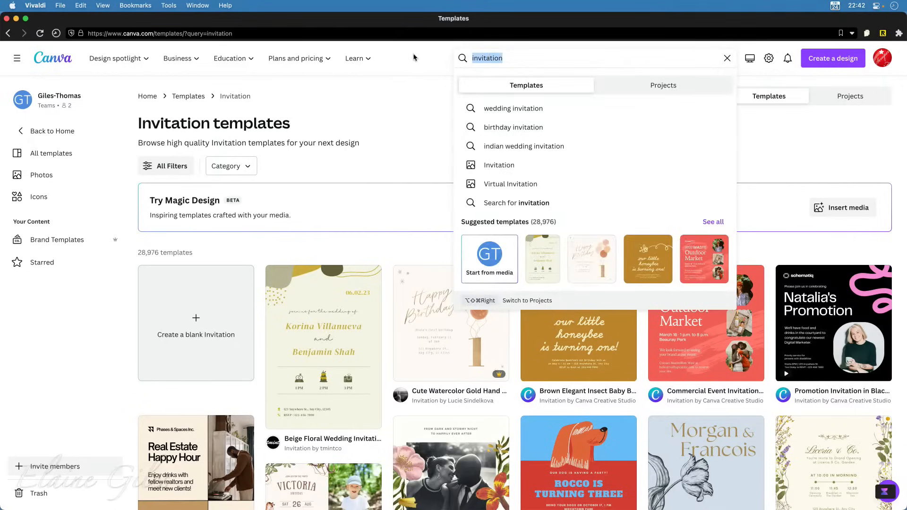
pyautogui.write('Podcast')
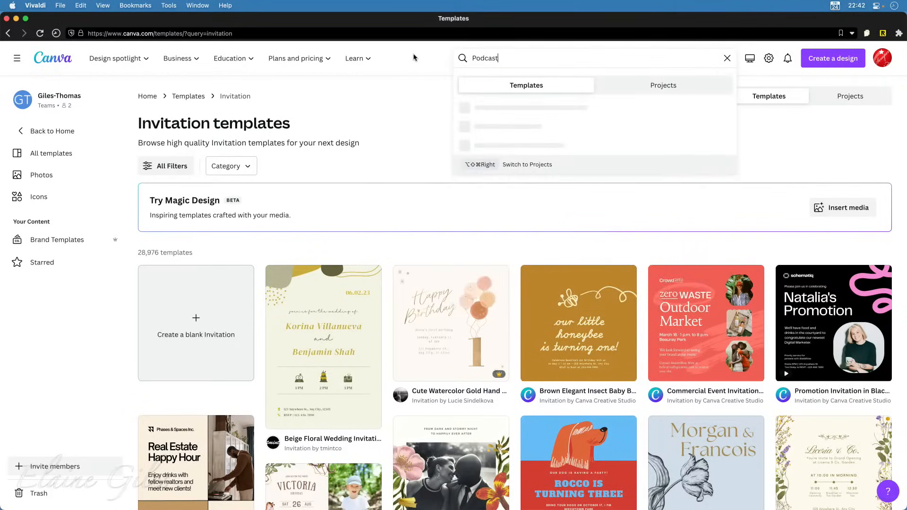
pyautogui.press('Return')
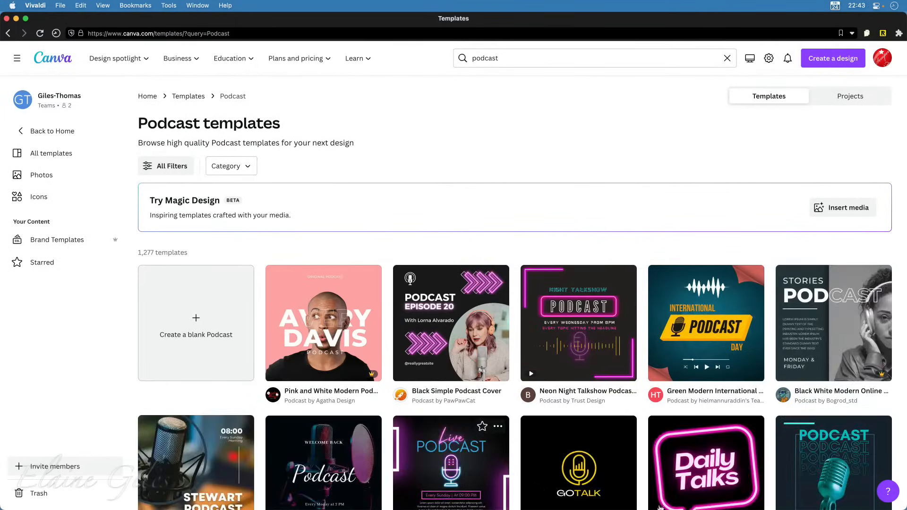
pyautogui.scroll(-7, 700, 463)
pyautogui.scroll(-3, 701, 464)
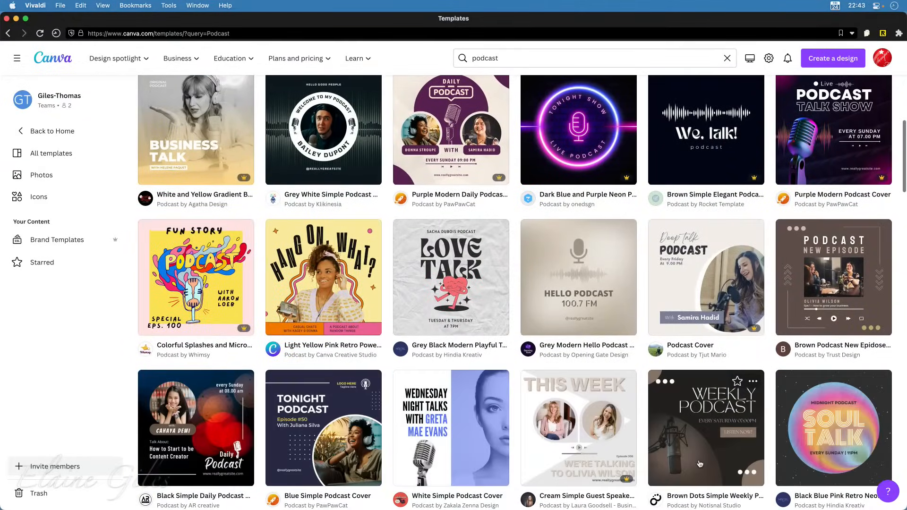
pyautogui.scroll(10, 700, 464)
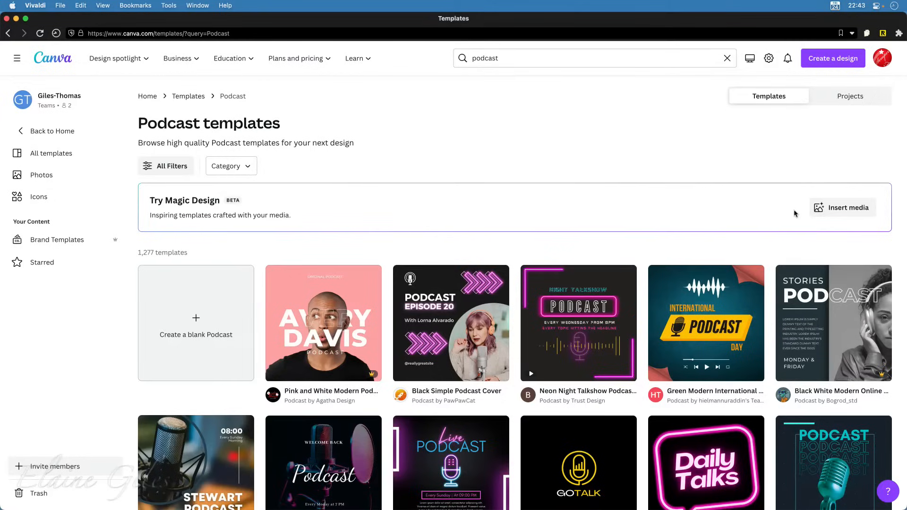
# Generate Magic Design podcast covers from the first uploaded microphone image and look through the suggestions.
pyautogui.click(815, 211)
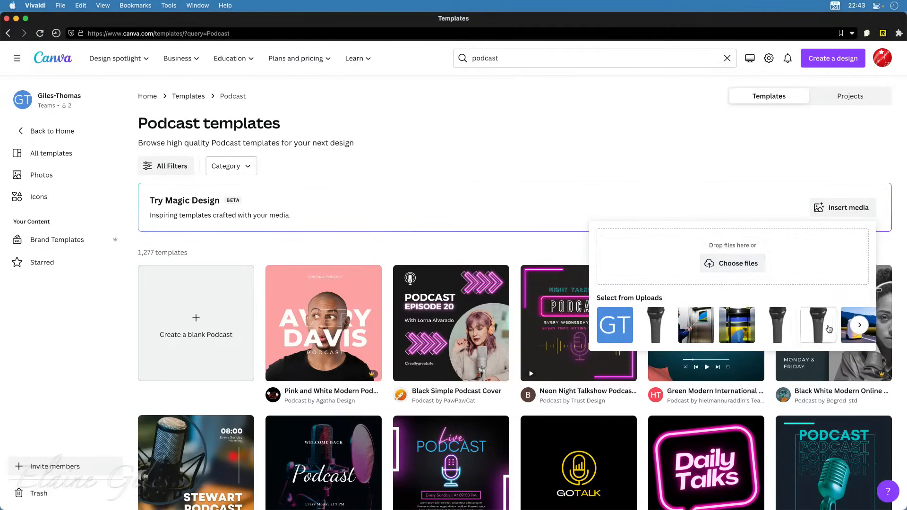
pyautogui.click(656, 325)
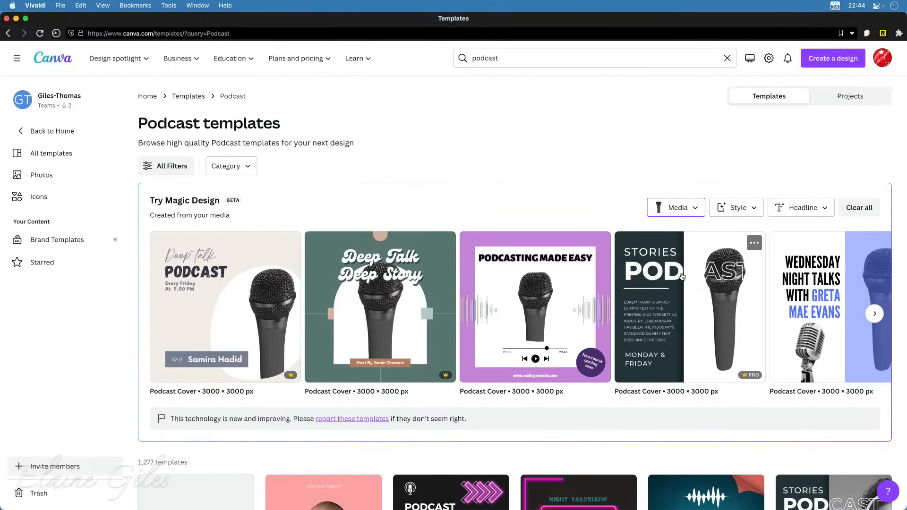
pyautogui.hscroll(5, 681, 295)
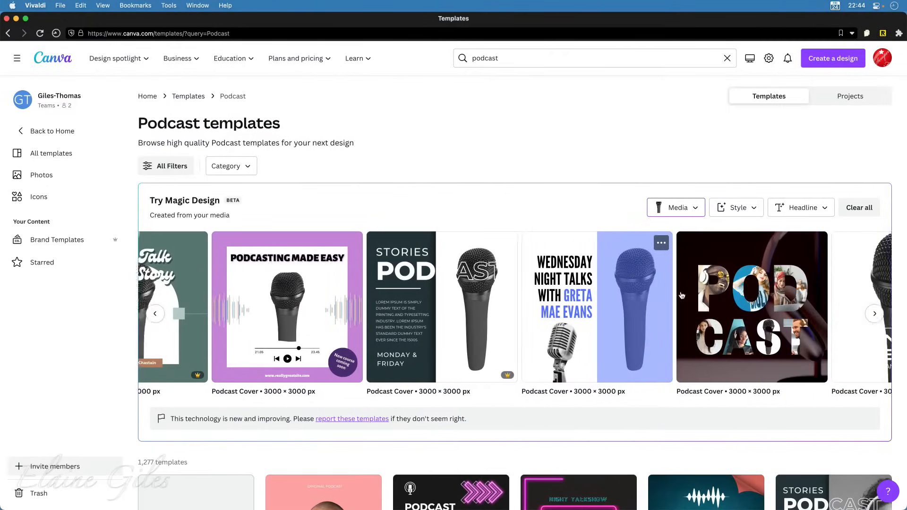
pyautogui.hscroll(3, 682, 295)
pyautogui.hscroll(2, 682, 295)
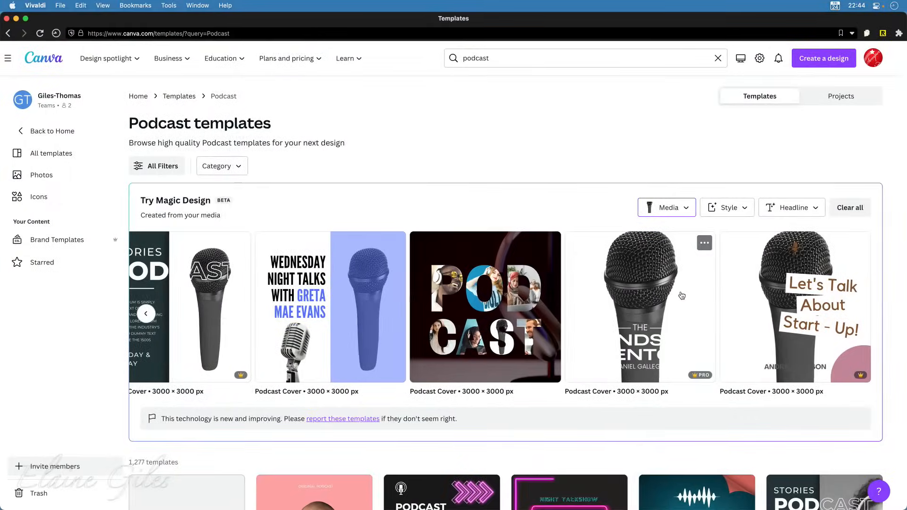
pyautogui.hscroll(-8, 681, 295)
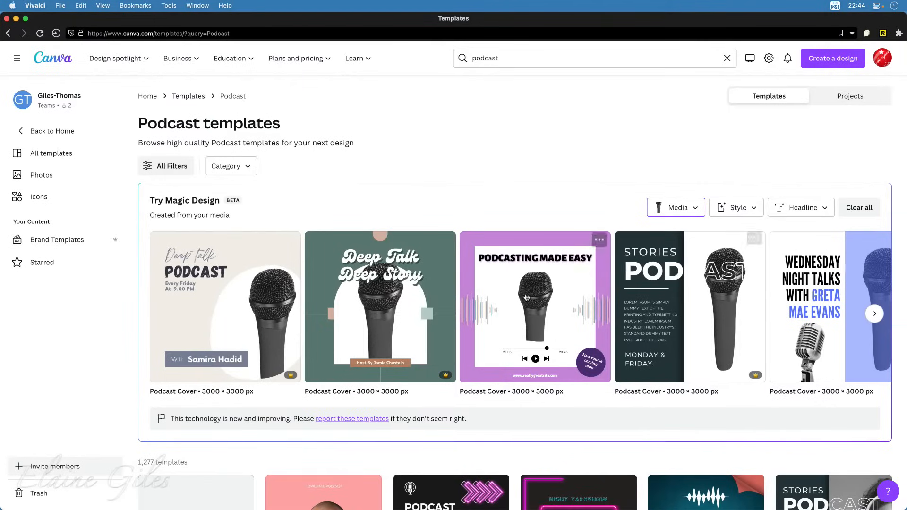
# Open the beige "Deep Talk Podcast" cover suggestion for customization in the editor.
pyautogui.click(215, 311)
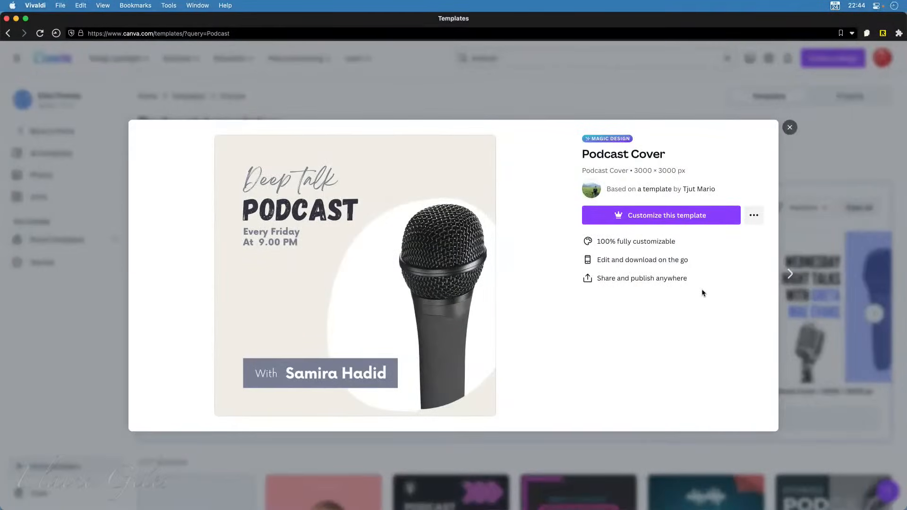
pyautogui.click(669, 212)
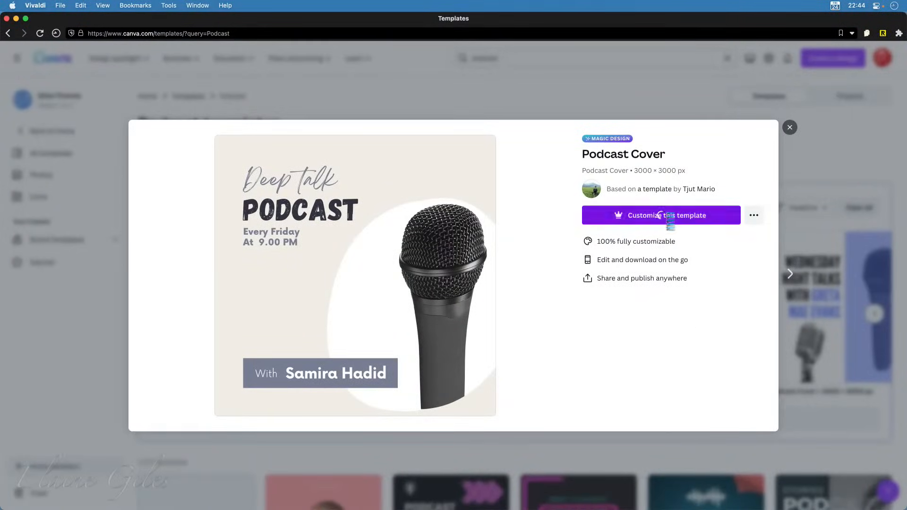
pyautogui.click(668, 217)
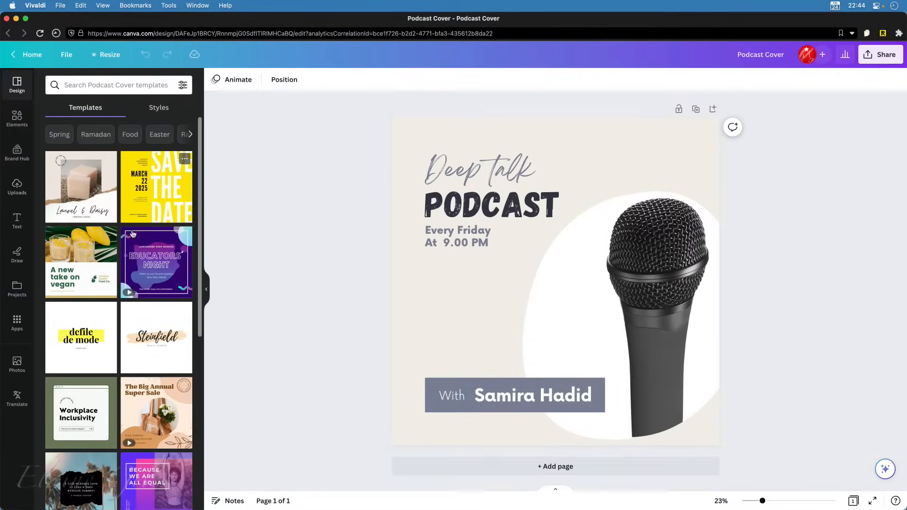
# Browse the podcast cover templates offered for the open design.
pyautogui.scroll(-7, 99, 288)
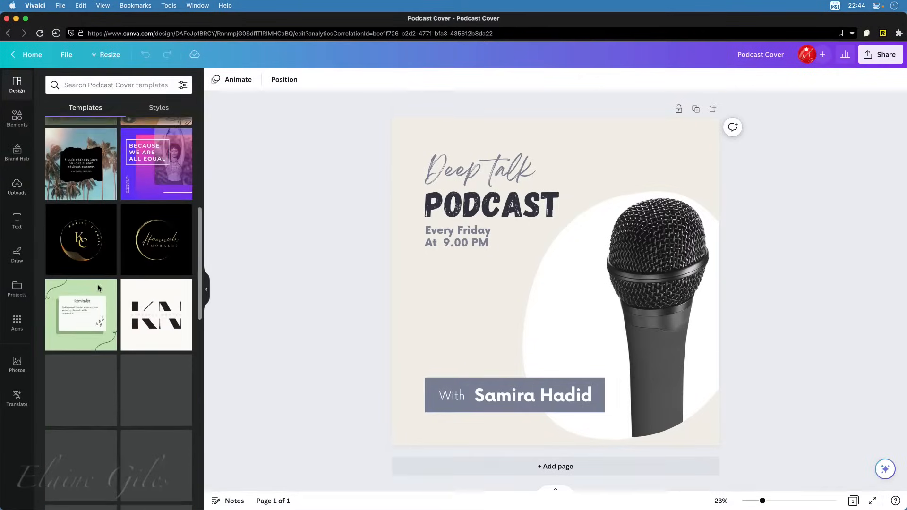
pyautogui.scroll(-5, 98, 286)
pyautogui.scroll(4, 98, 286)
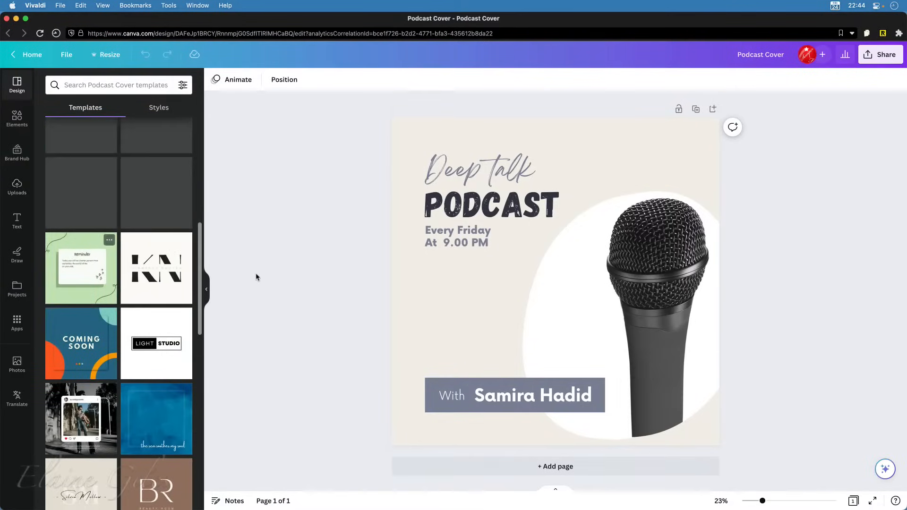
pyautogui.click(402, 157)
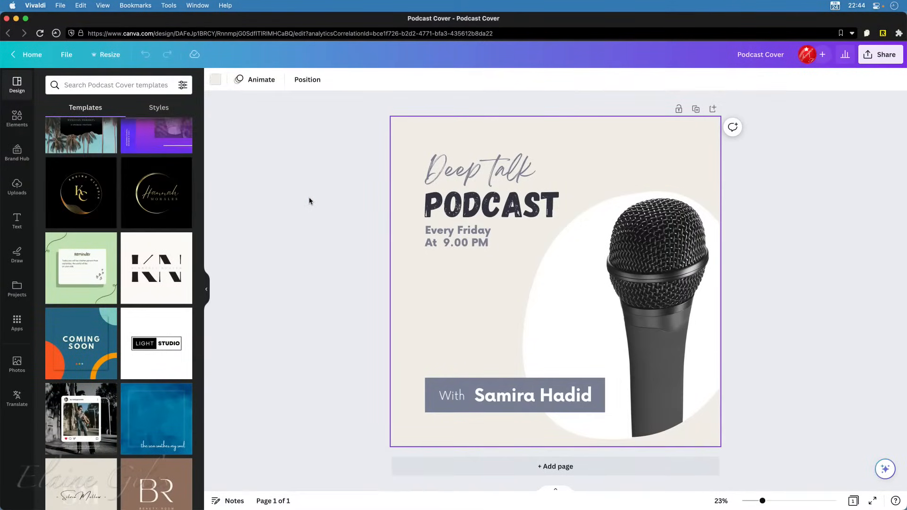
# Look through the elements library, from shapes, graphics and photos to charts, frames, grids and collections.
pyautogui.click(17, 118)
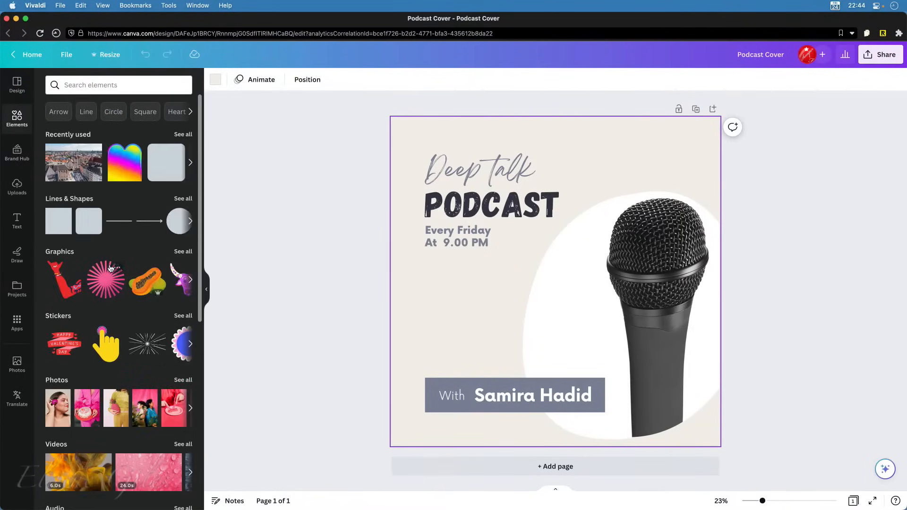
pyautogui.scroll(-7, 119, 206)
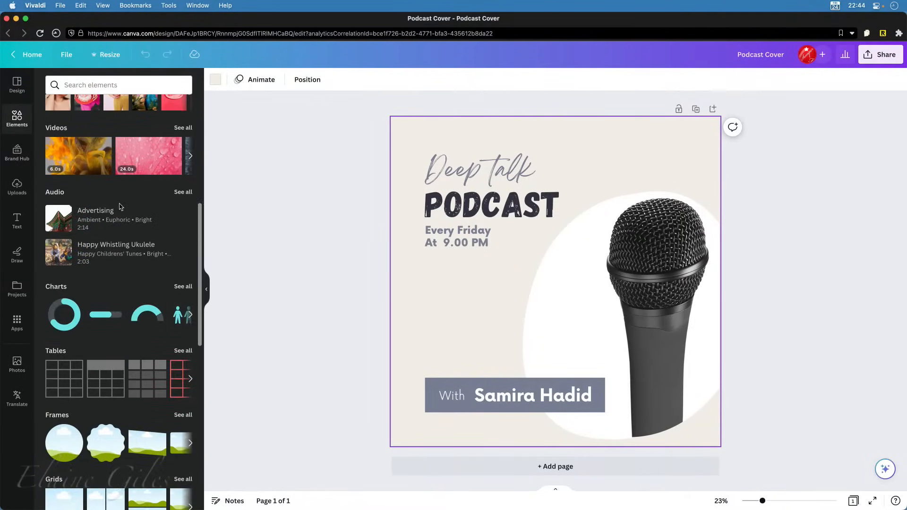
pyautogui.scroll(-3, 119, 206)
pyautogui.scroll(10, 120, 206)
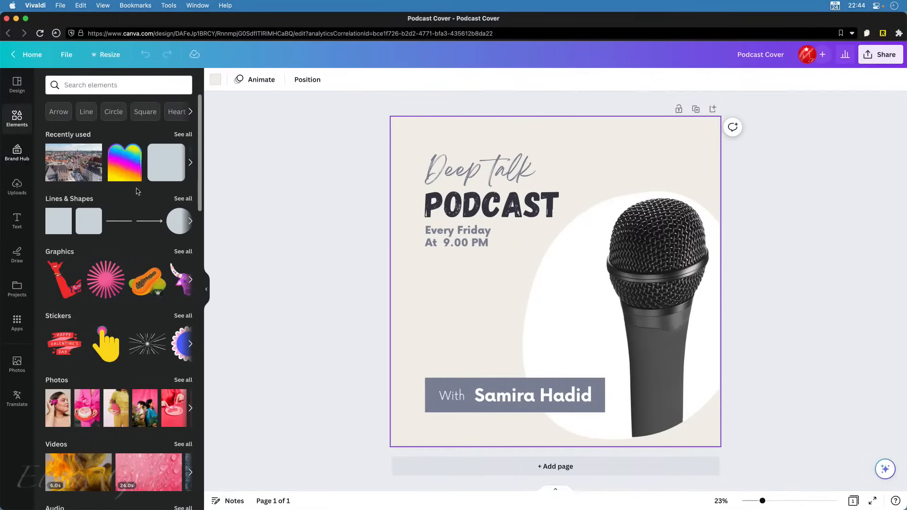
pyautogui.scroll(-3, 157, 210)
pyautogui.scroll(-20, 157, 209)
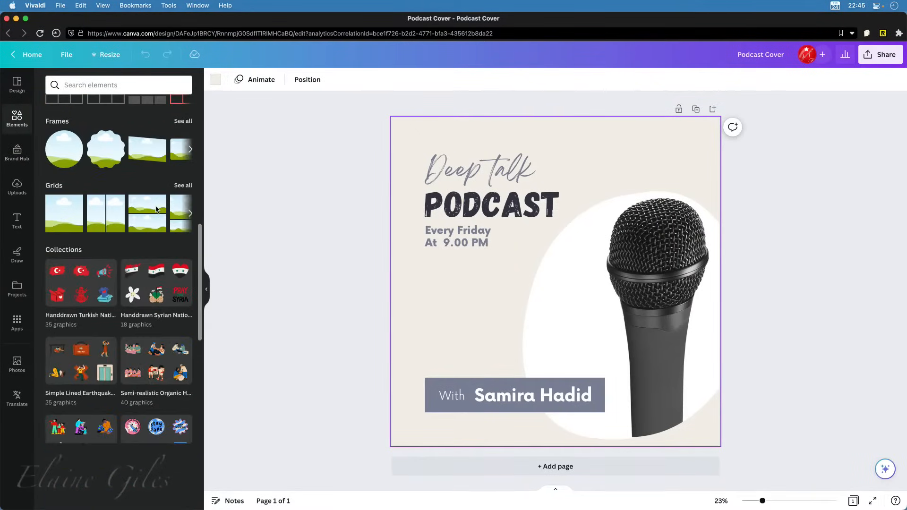
pyautogui.scroll(20, 157, 210)
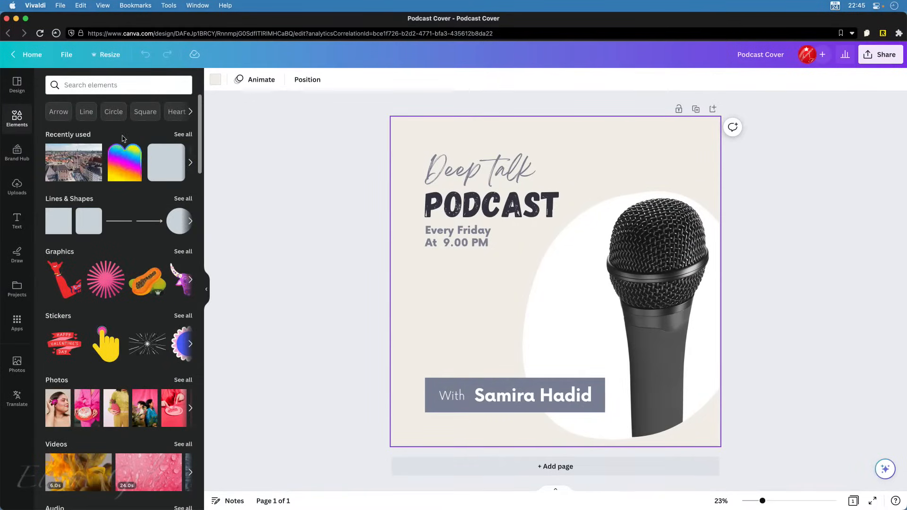
# Apply the MacBites brand palette to the podcast cover and shuffle its colors until the background is navy blue.
pyautogui.click(23, 85)
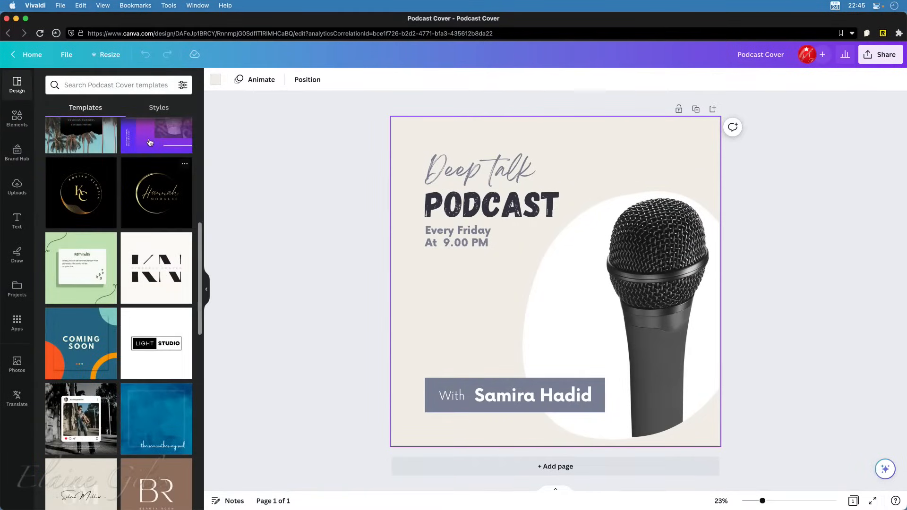
pyautogui.click(156, 108)
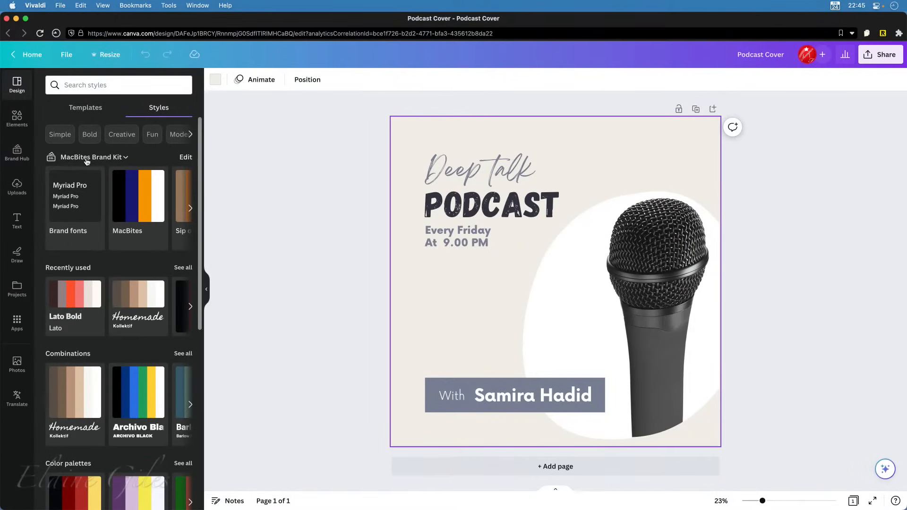
pyautogui.click(137, 196)
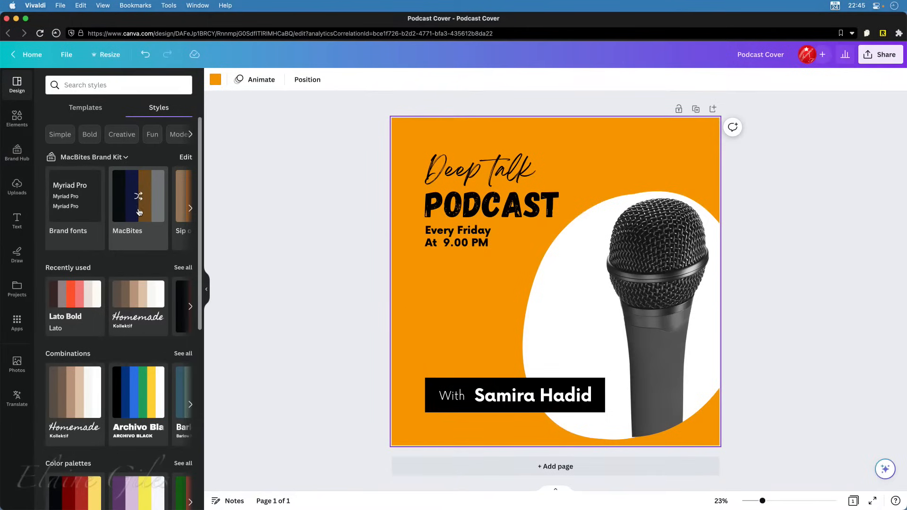
pyautogui.click(140, 207)
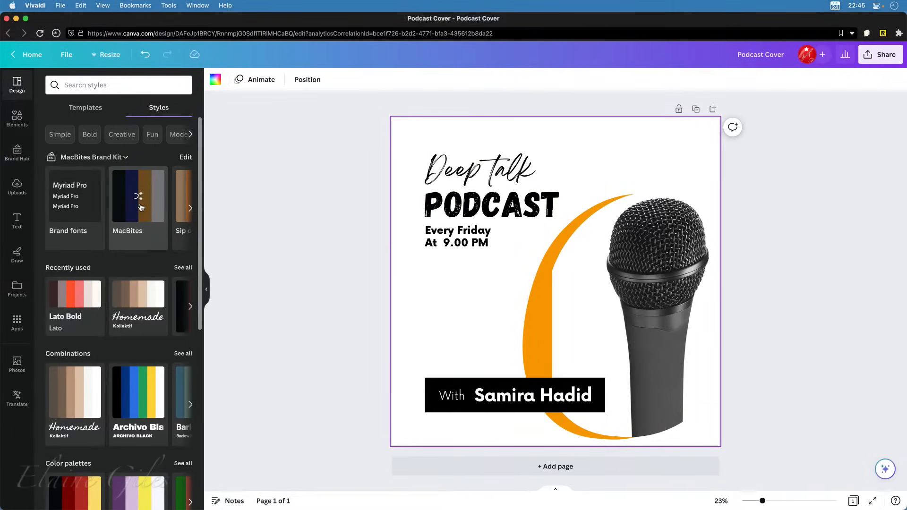
pyautogui.click(141, 207)
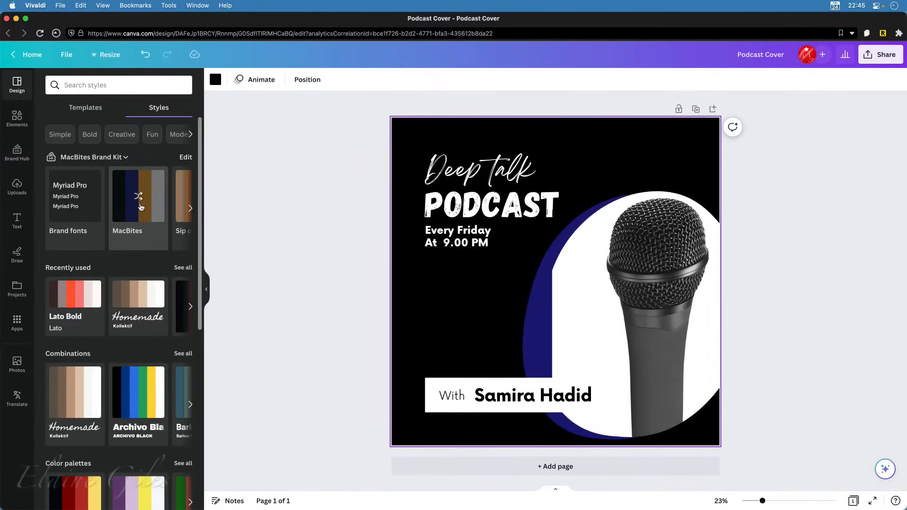
pyautogui.click(140, 207)
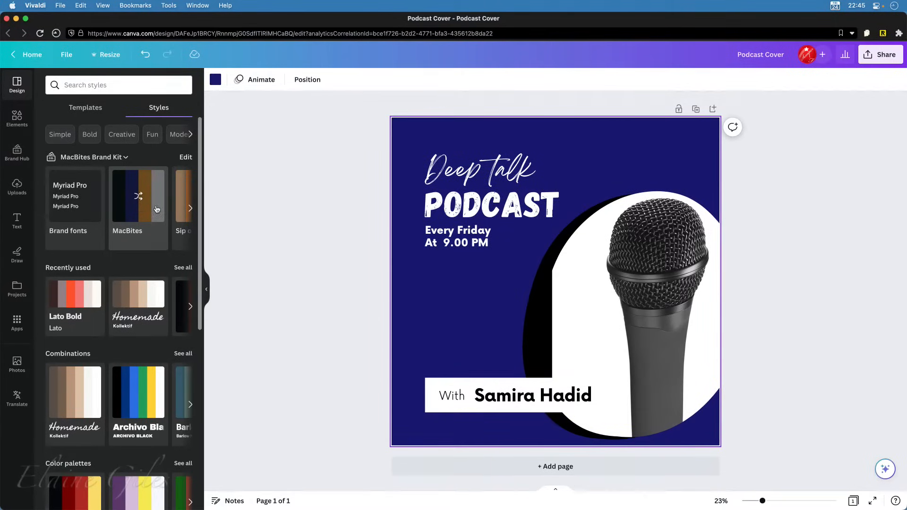
# Try the Sip of Orange palette on the cover, and restyle it with the recently used Lato Bold combination, shuffled to an orange-red background.
pyautogui.click(190, 208)
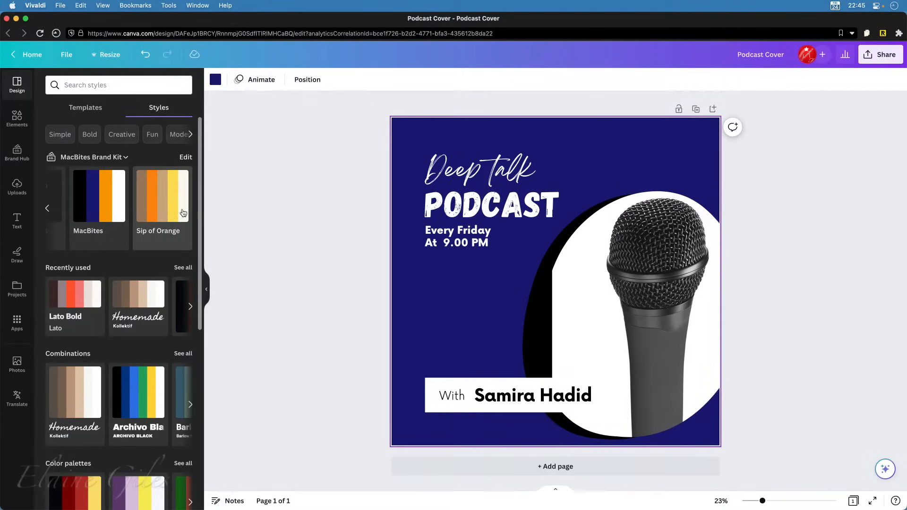
pyautogui.click(163, 201)
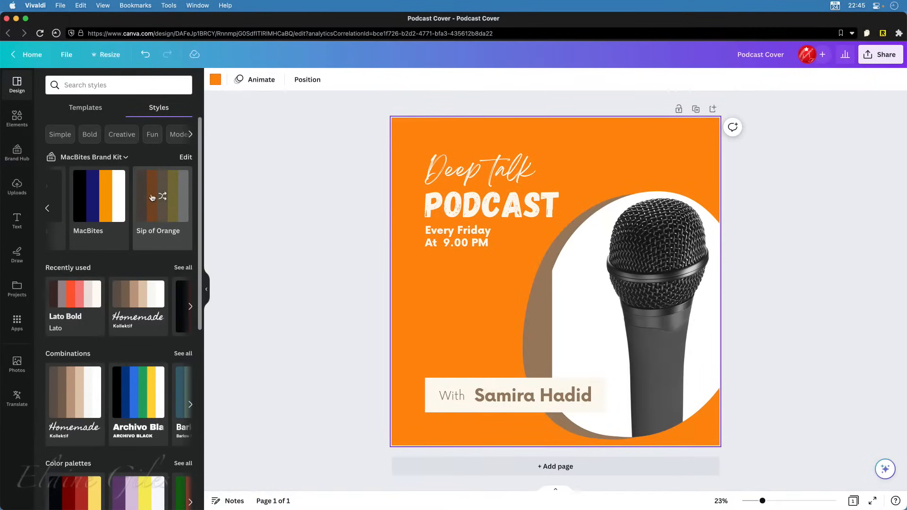
pyautogui.click(72, 302)
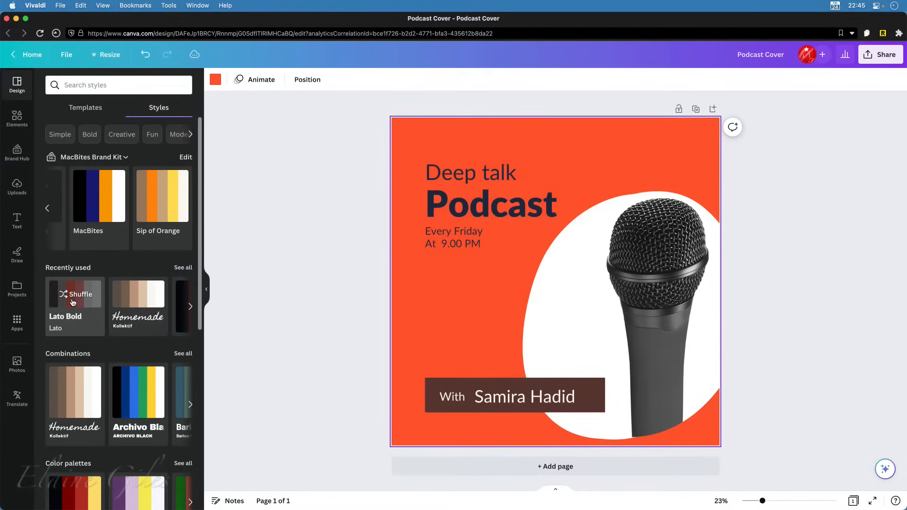
pyautogui.click(72, 302)
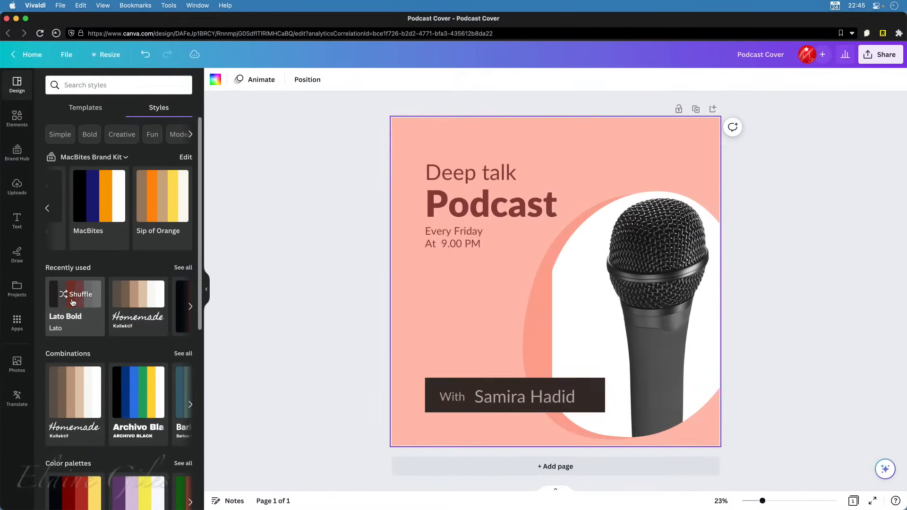
pyautogui.click(73, 302)
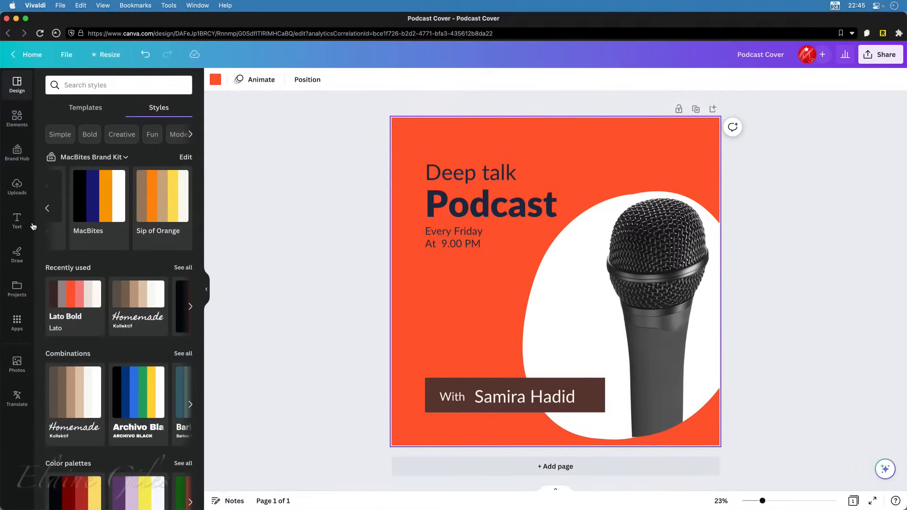
# Return to the home page and open the recent design "Introvert Have You Ever Bingo Instagram Quiz".
pyautogui.click(27, 62)
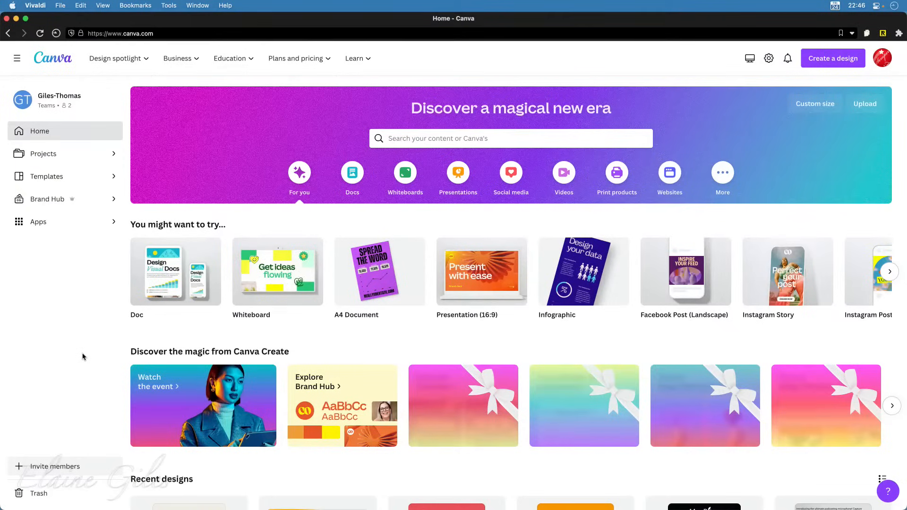
pyautogui.scroll(-3, 81, 357)
pyautogui.scroll(-3, 83, 355)
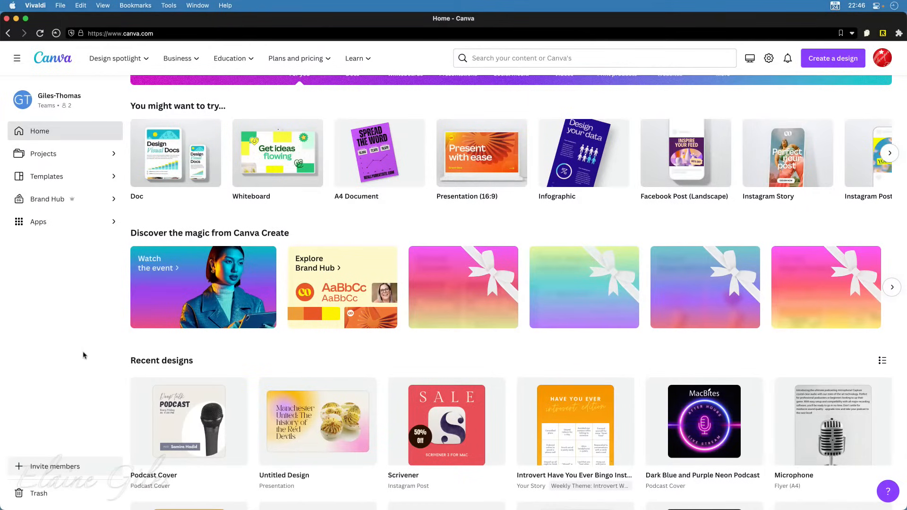
pyautogui.moveTo(567, 422)
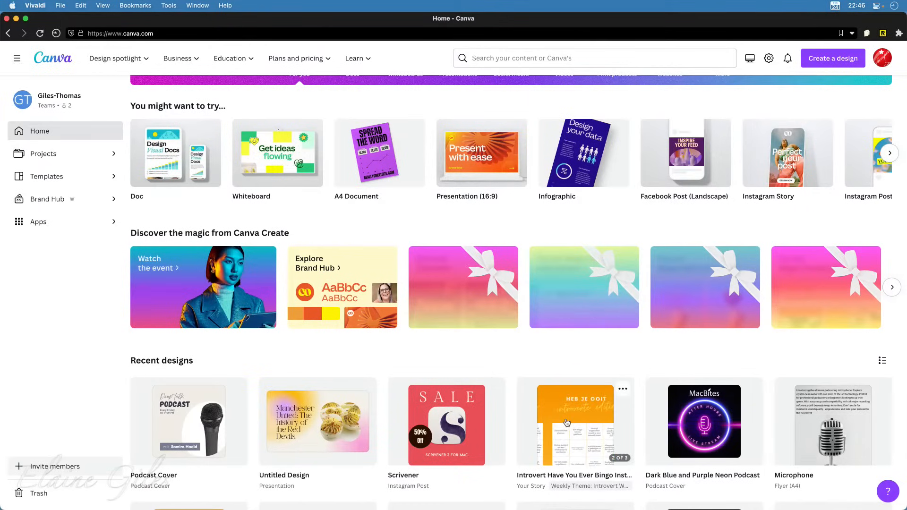
pyautogui.click(567, 422)
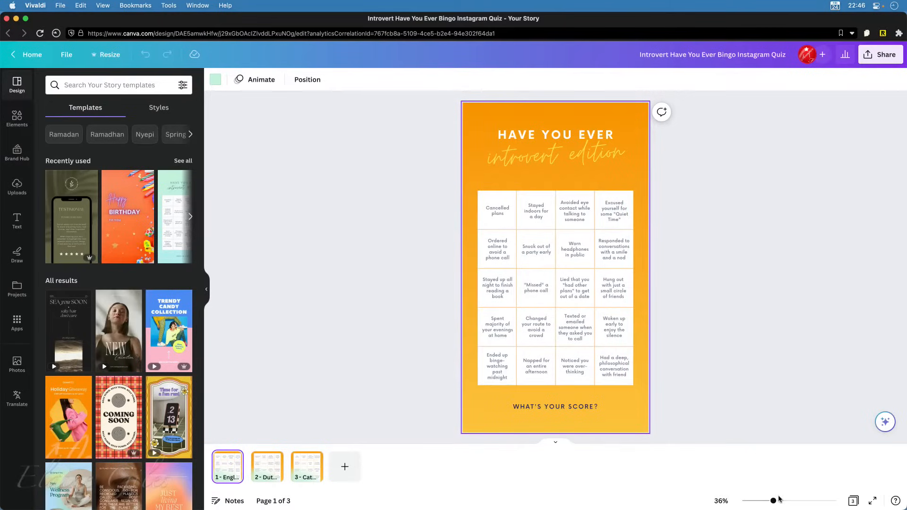
pyautogui.moveTo(773, 501); pyautogui.dragTo(792, 505)
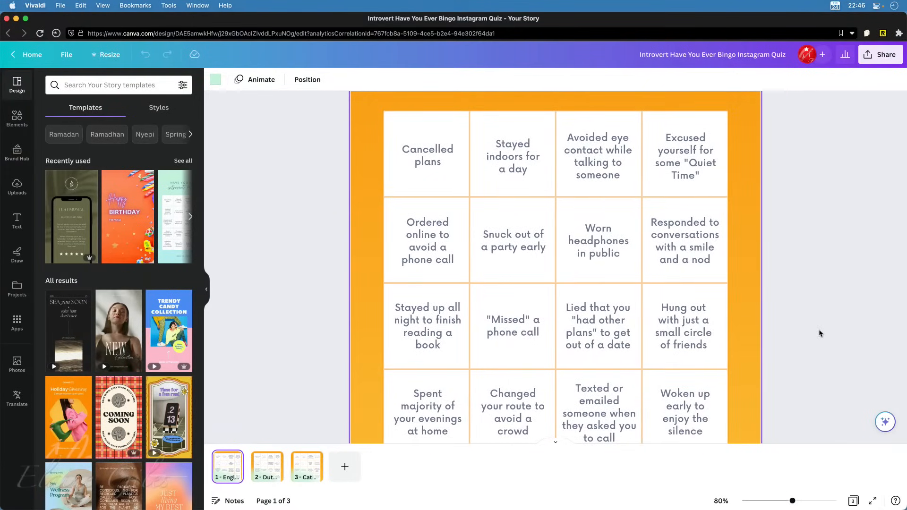
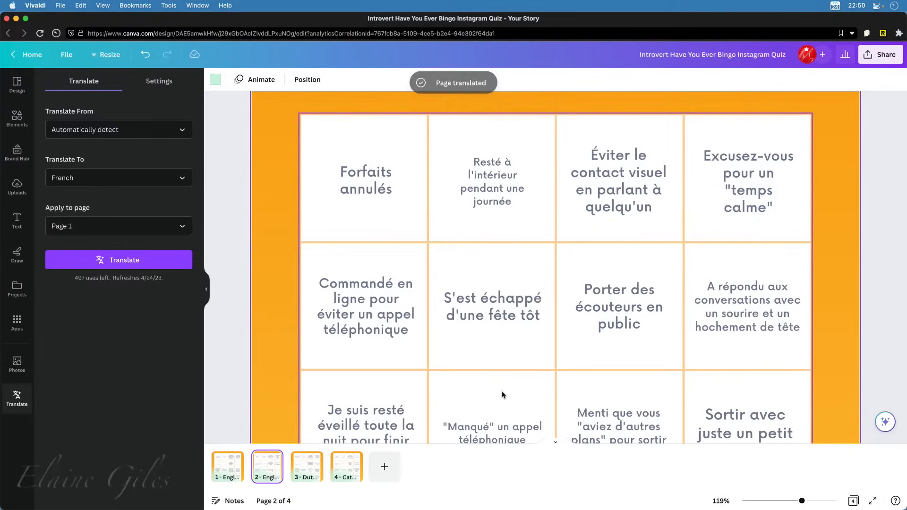
# Review the French translation of the bingo page, including the heading, the grid cells and the closing question.
pyautogui.scroll(-10, 502, 394)
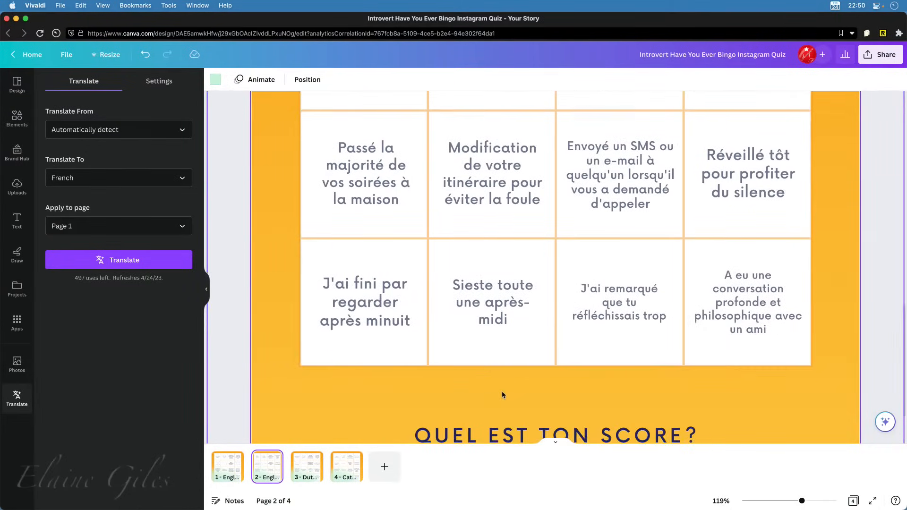
pyautogui.scroll(-2, 503, 394)
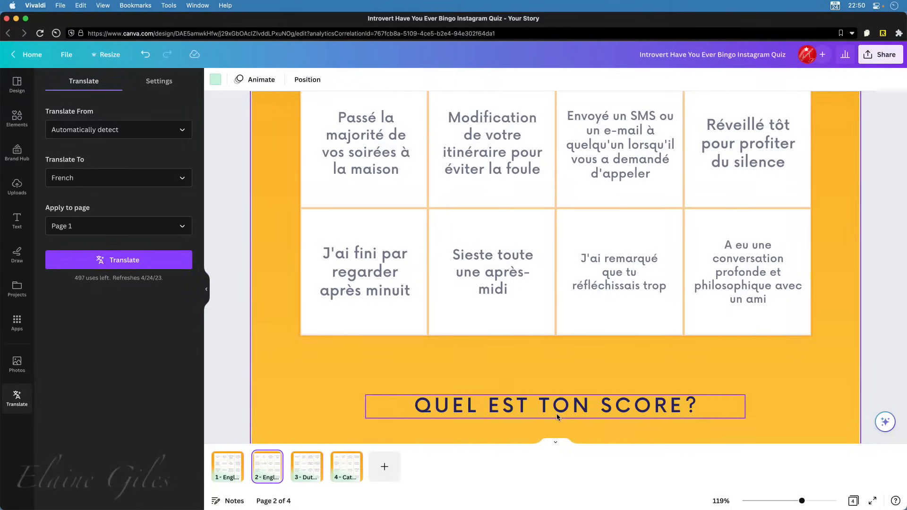
pyautogui.scroll(15, 558, 417)
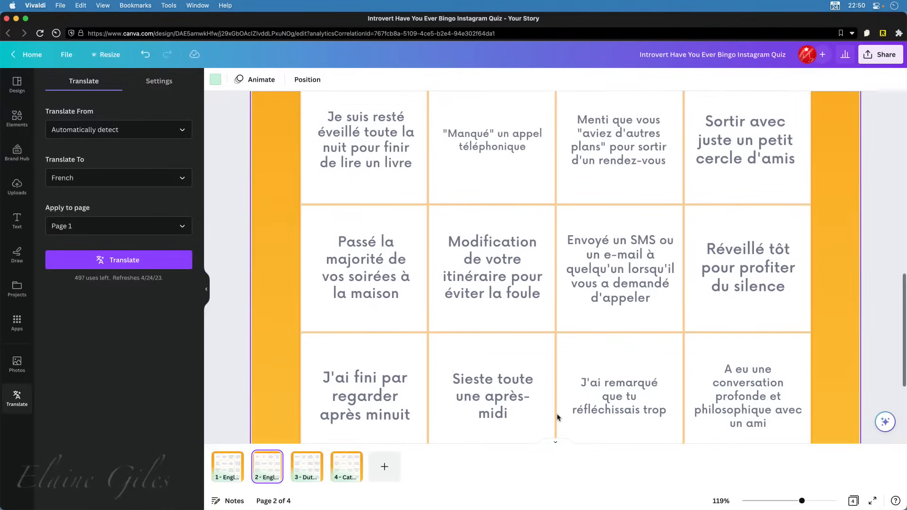
pyautogui.scroll(10, 558, 417)
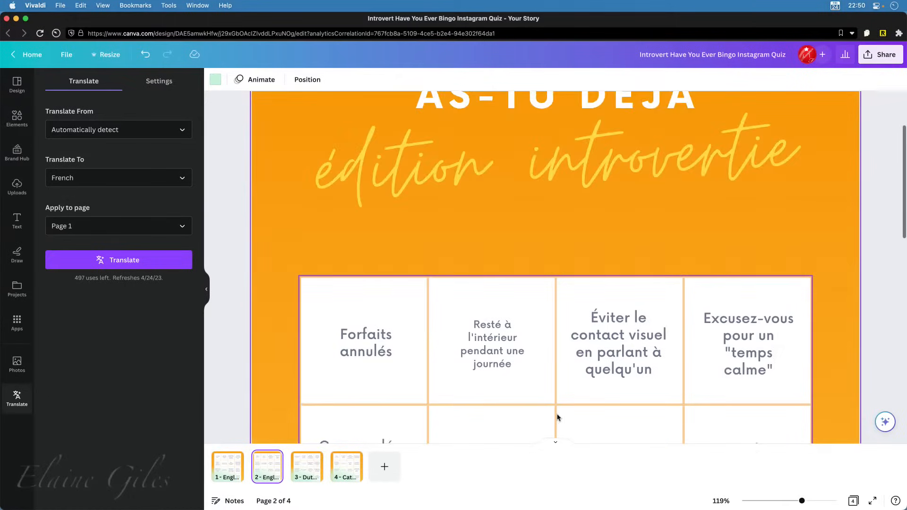
pyautogui.scroll(2, 557, 418)
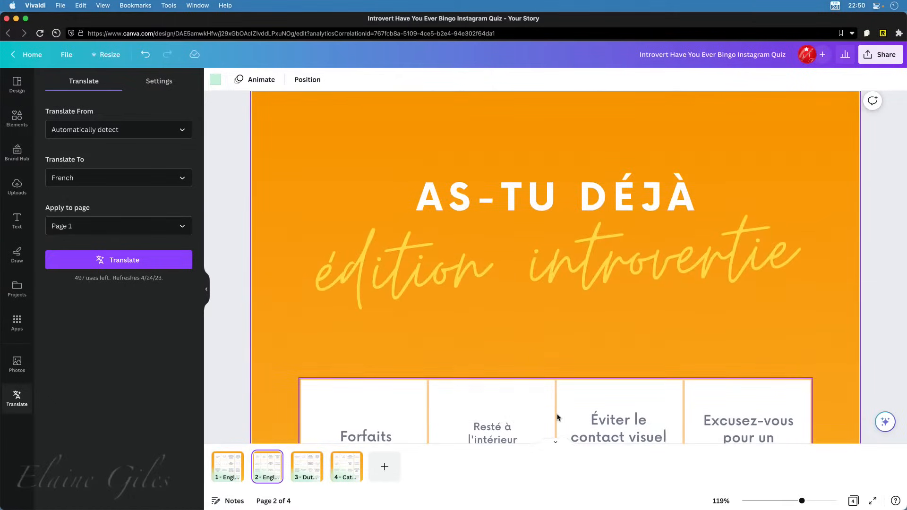
pyautogui.click(789, 502)
pyautogui.moveTo(788, 501); pyautogui.dragTo(775, 503)
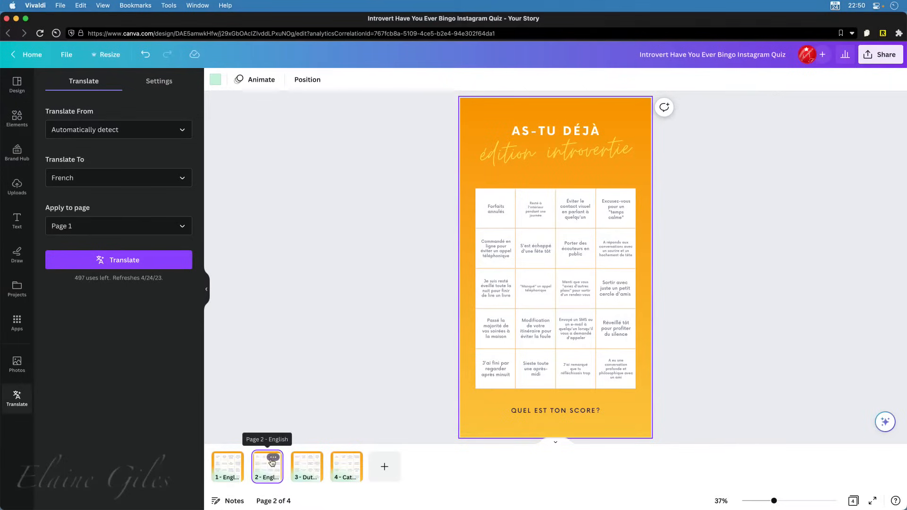
# Rename the translated page 2 as "French".
pyautogui.click(273, 458)
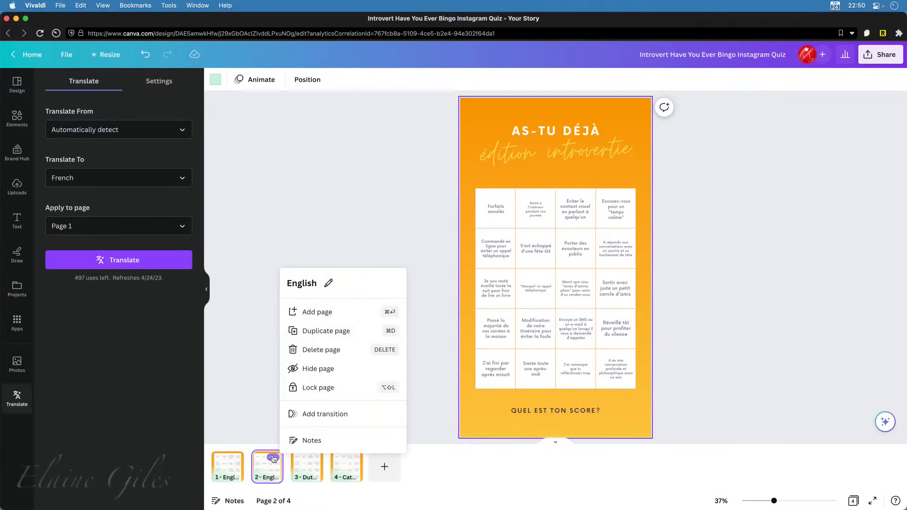
pyautogui.click(313, 283)
pyautogui.write('French')
pyautogui.press('Return')
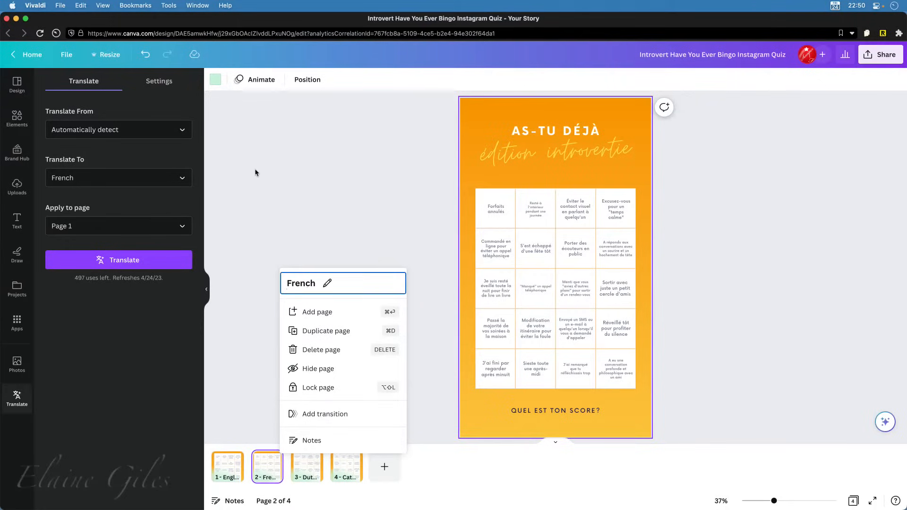
pyautogui.click(274, 163)
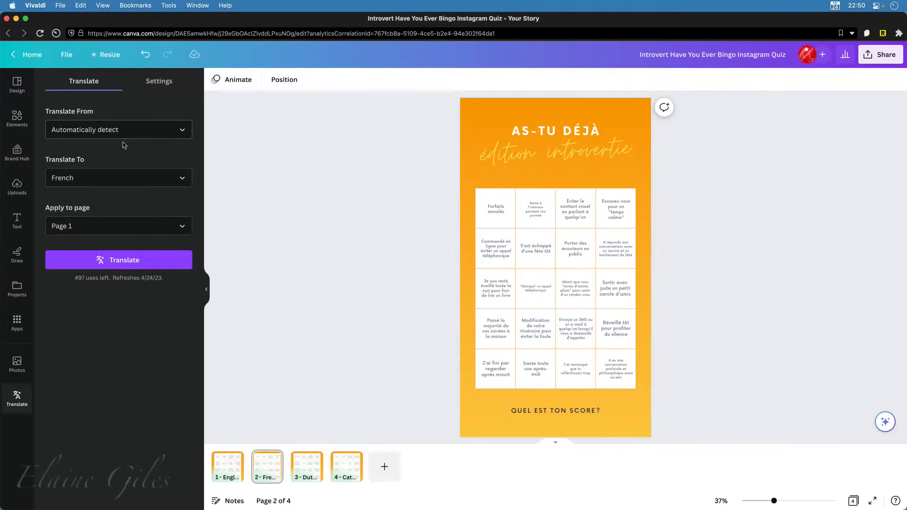
# Translate page 1 of the bingo quiz into German with automatic source-language detection.
pyautogui.click(109, 178)
pyautogui.write('german')
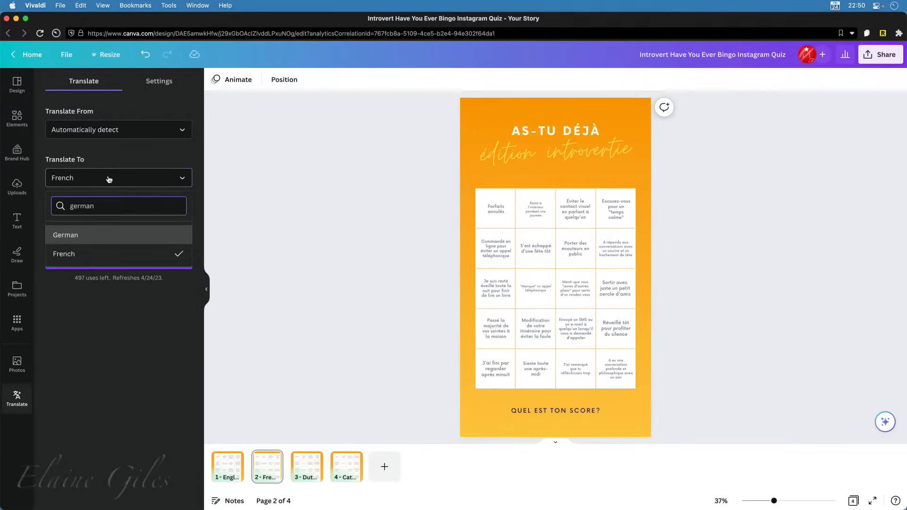
pyautogui.click(99, 236)
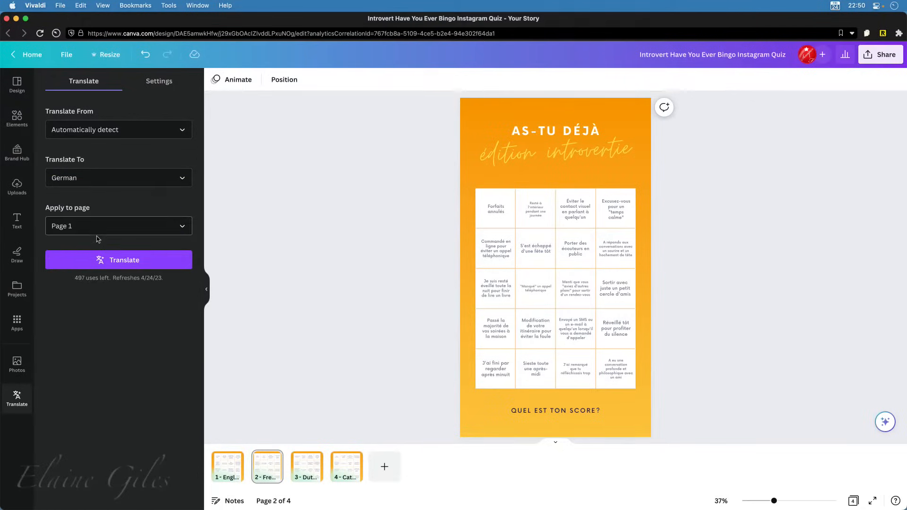
pyautogui.click(125, 265)
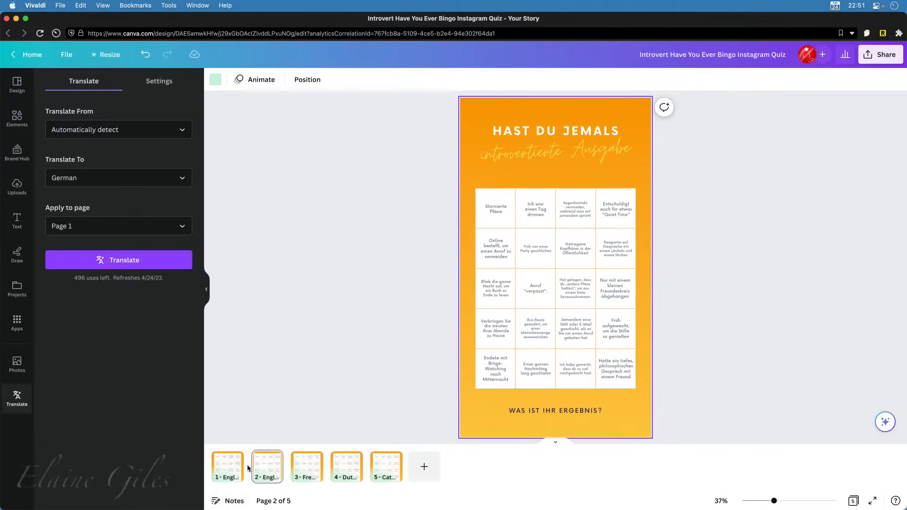
# Rename the newly translated page 2 as "German".
pyautogui.click(270, 459)
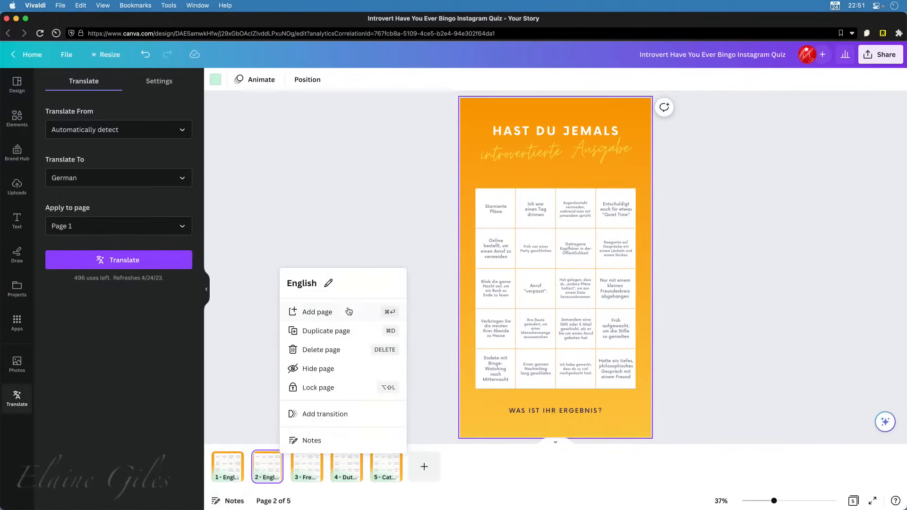
pyautogui.click(304, 284)
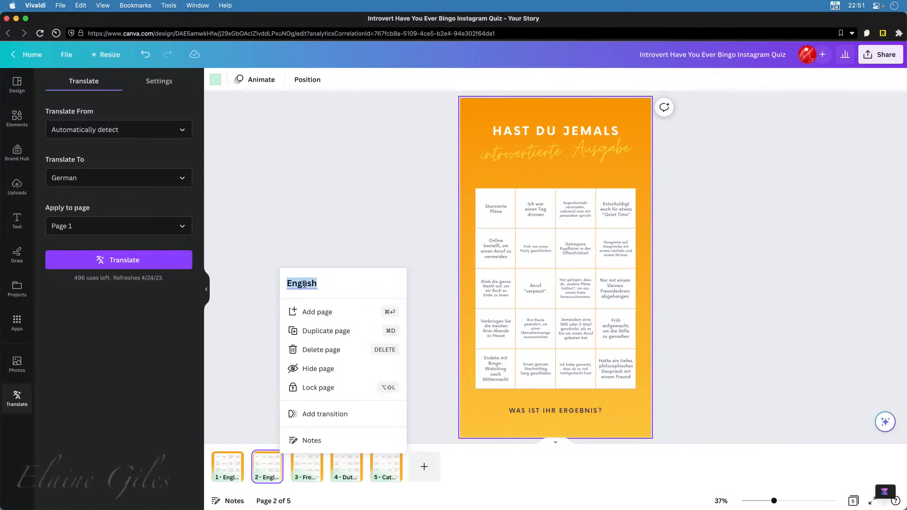
pyautogui.write('German')
pyautogui.press('Return')
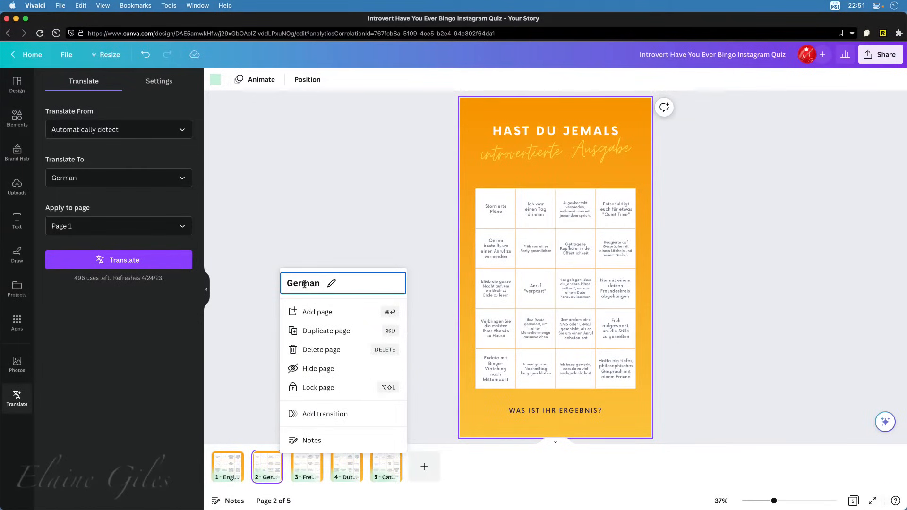
pyautogui.click(324, 218)
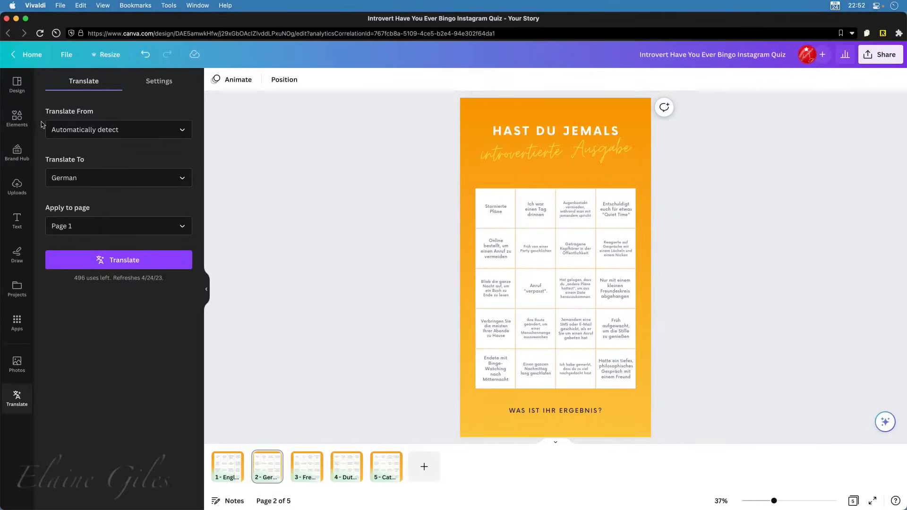
# Leave the quiz and start the featured Text to Image app in a new Presentation (16:9) design.
pyautogui.click(15, 56)
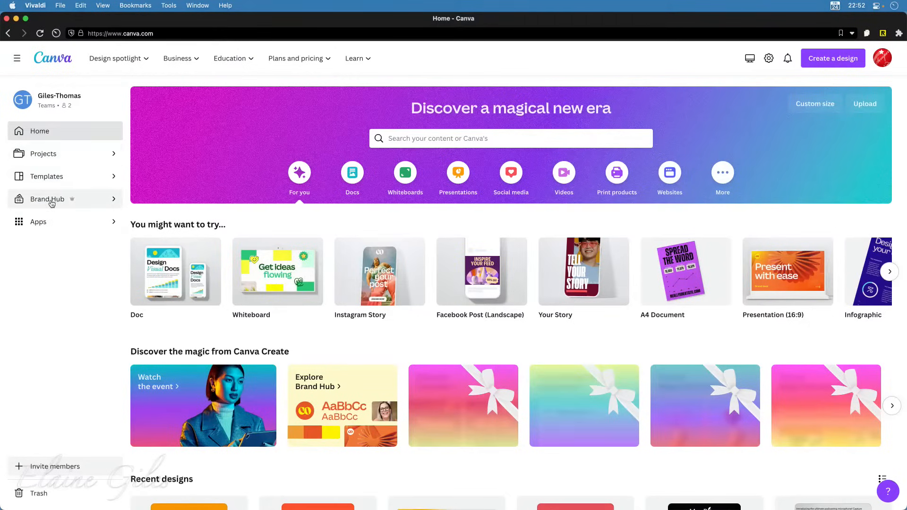
pyautogui.click(45, 226)
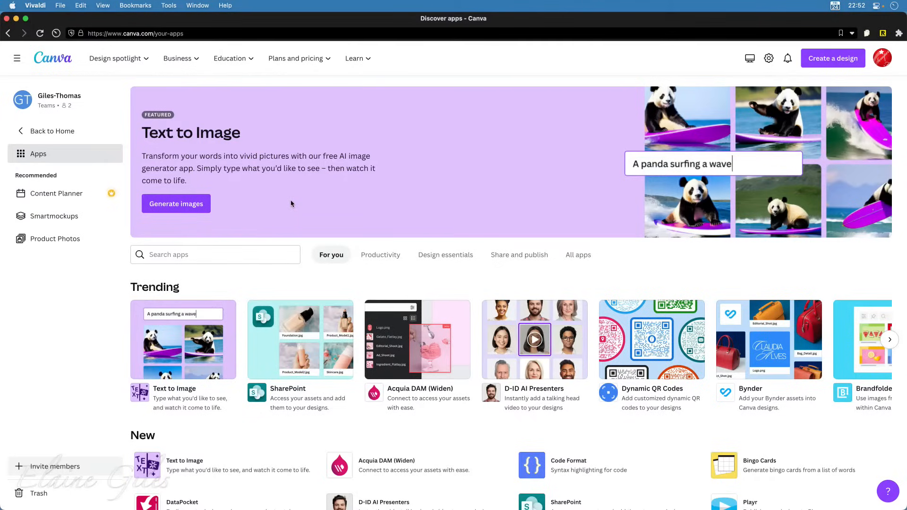
pyautogui.click(191, 207)
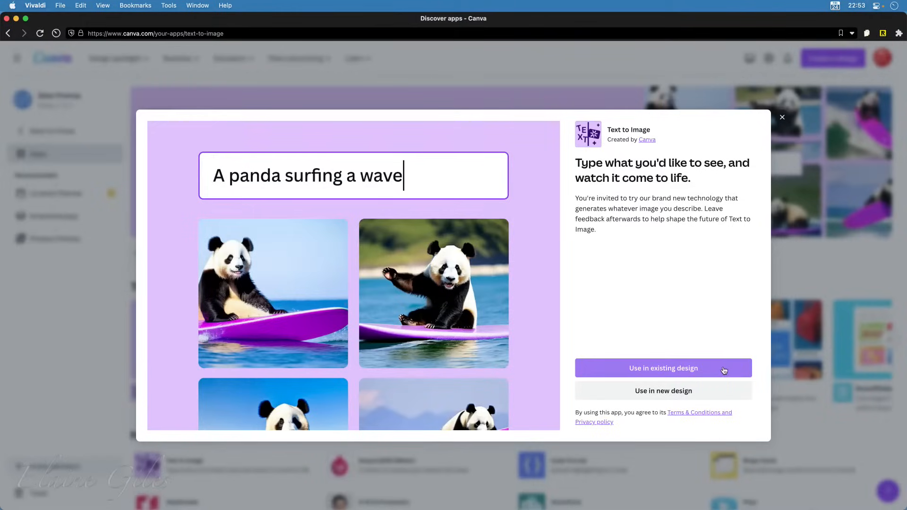
pyautogui.click(711, 396)
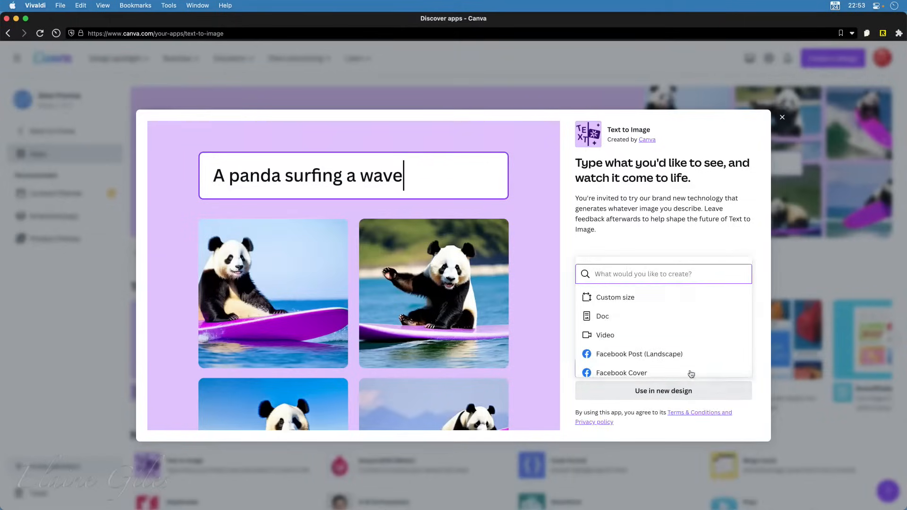
pyautogui.scroll(-5, 668, 337)
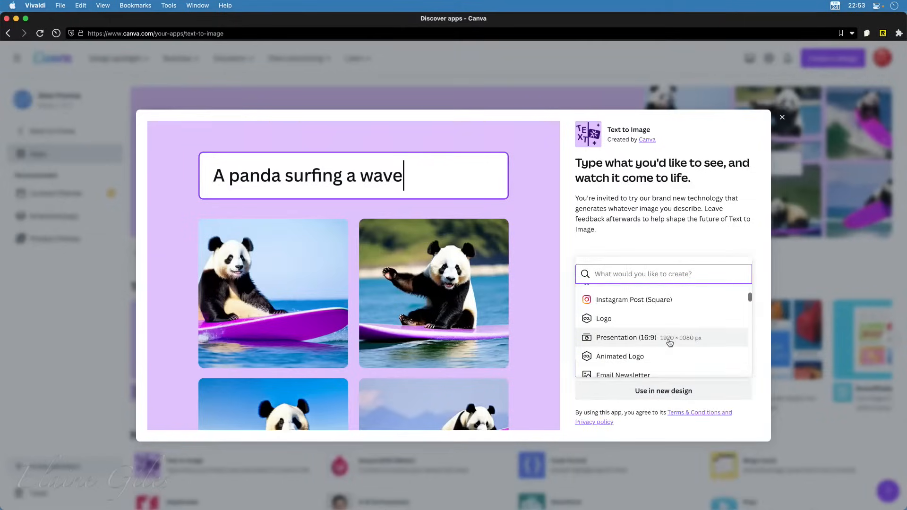
pyautogui.scroll(-1, 664, 321)
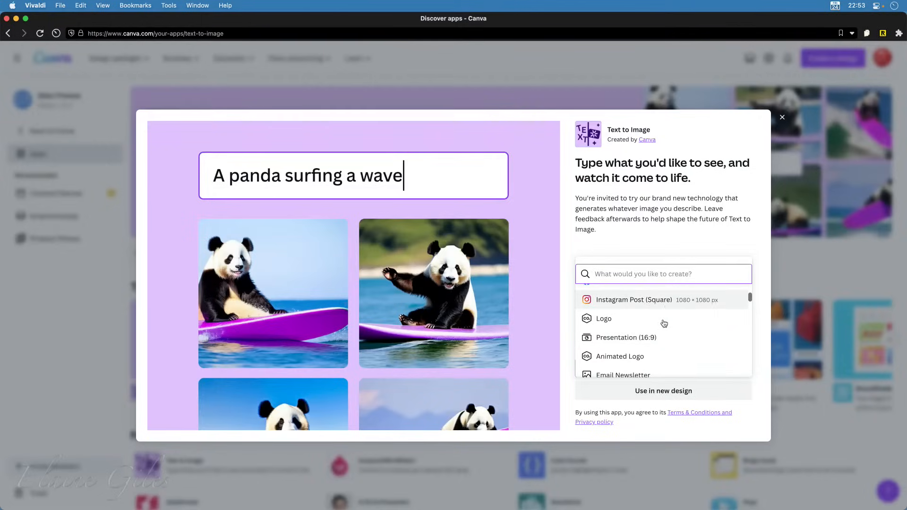
pyautogui.scroll(-3, 663, 322)
pyautogui.scroll(3, 661, 322)
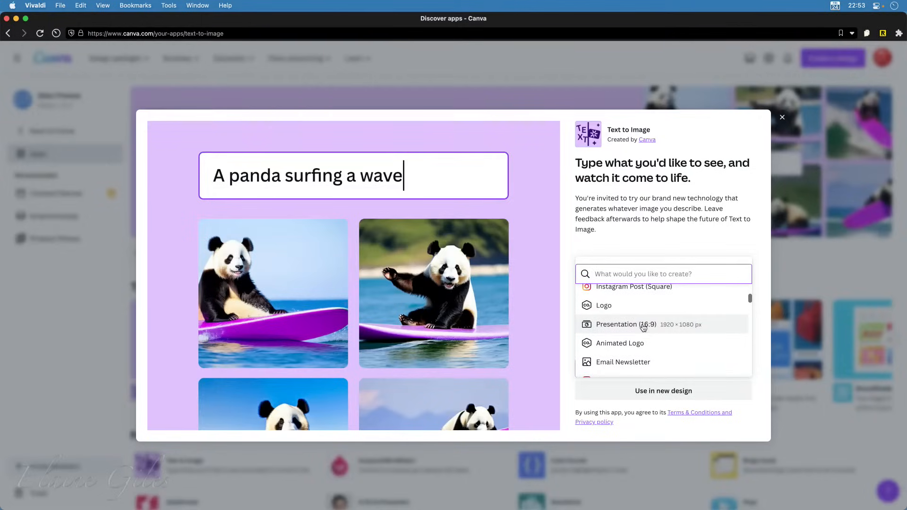
pyautogui.click(643, 325)
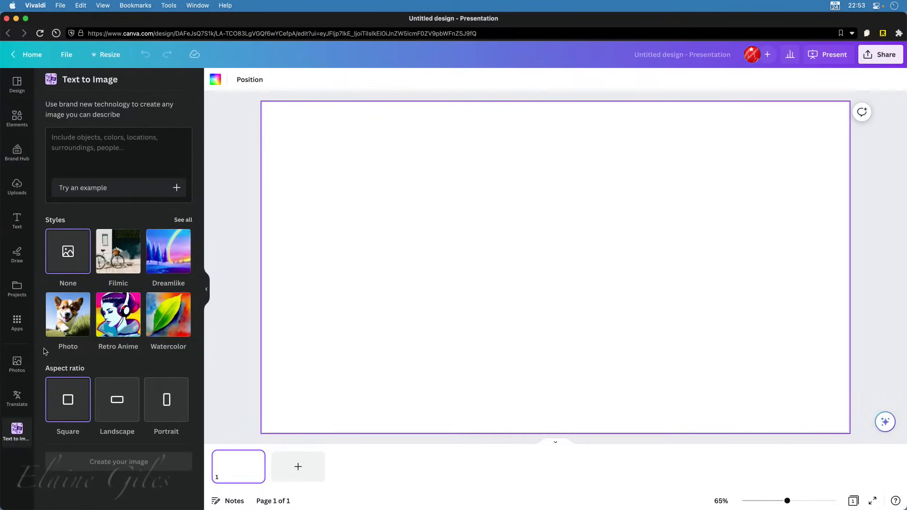
# Generate images from the prompt "Delivery robot on a road at sunset" with no style and the square aspect ratio.
pyautogui.moveTo(17, 433)
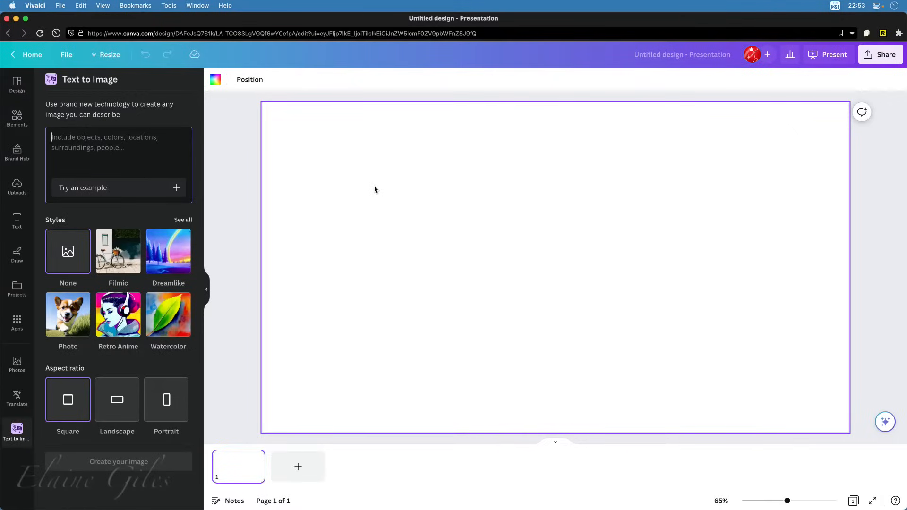
pyautogui.write('De')
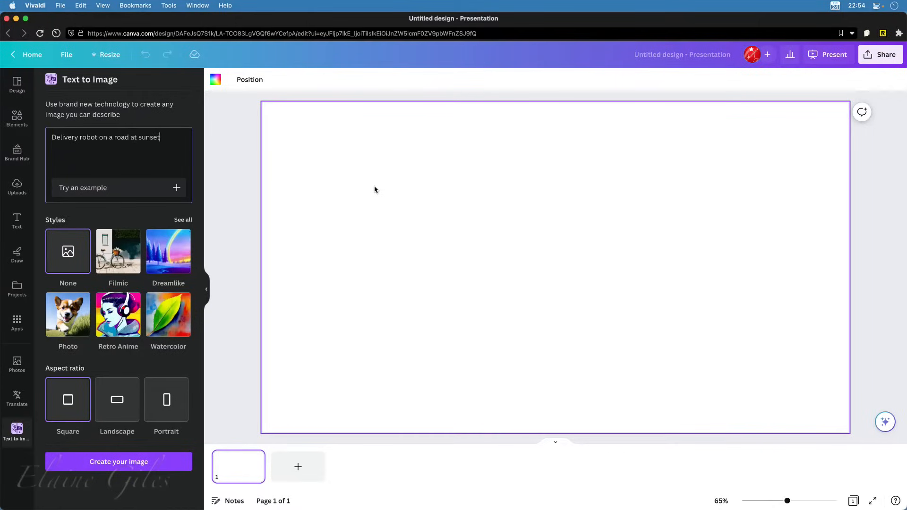
pyautogui.press('super+a')
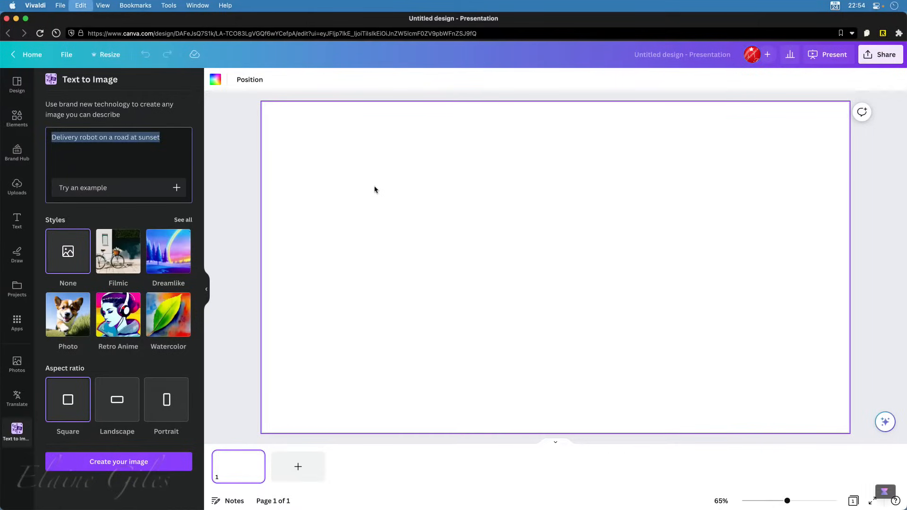
pyautogui.press('Return')
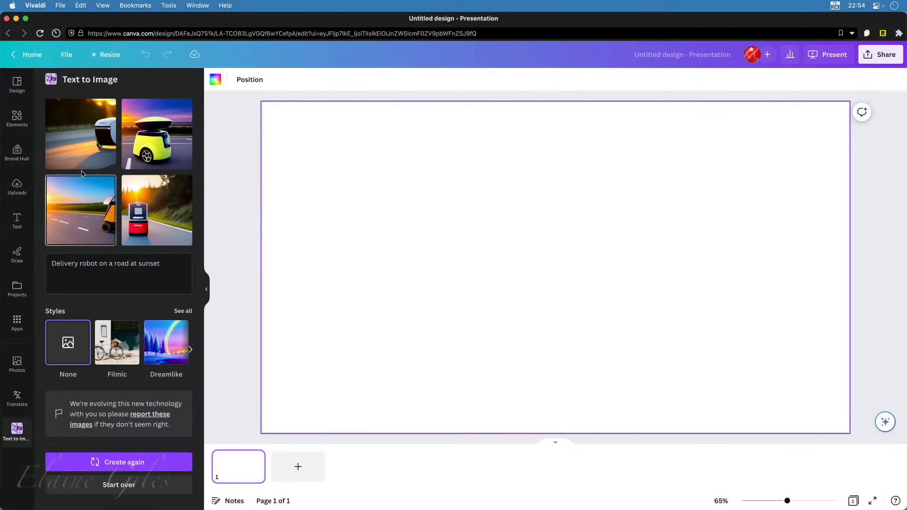
# Place the white robot image in the slide's upper-right area and the yellow robot image along its left edge, enlarged to full slide height.
pyautogui.moveTo(84, 135); pyautogui.dragTo(363, 204)
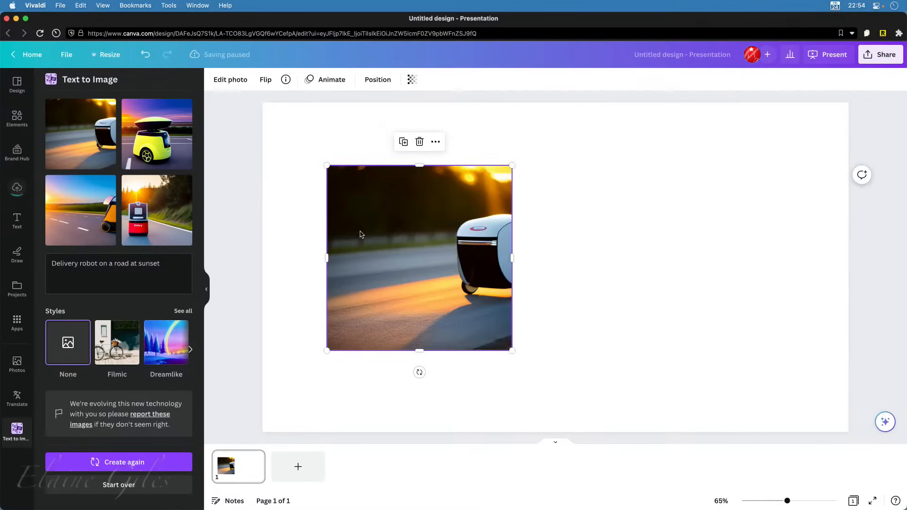
pyautogui.moveTo(389, 265); pyautogui.dragTo(727, 221)
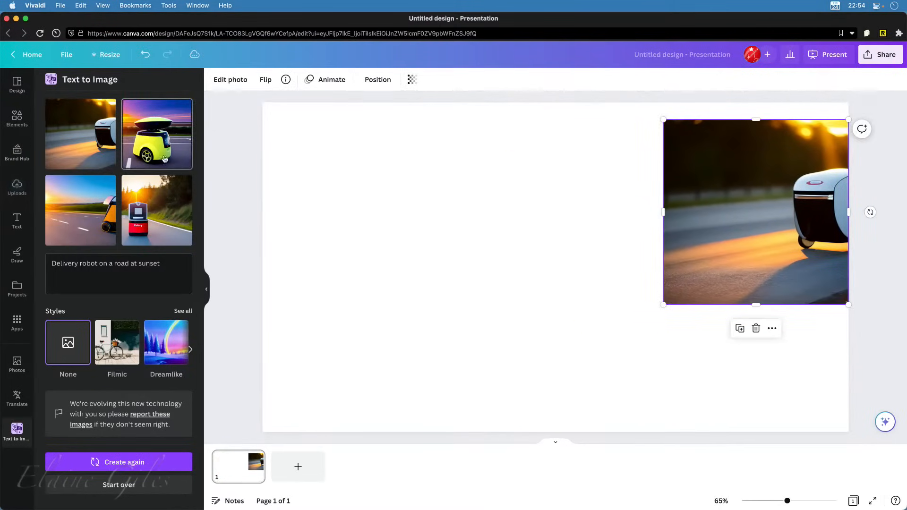
pyautogui.moveTo(140, 138); pyautogui.dragTo(338, 216)
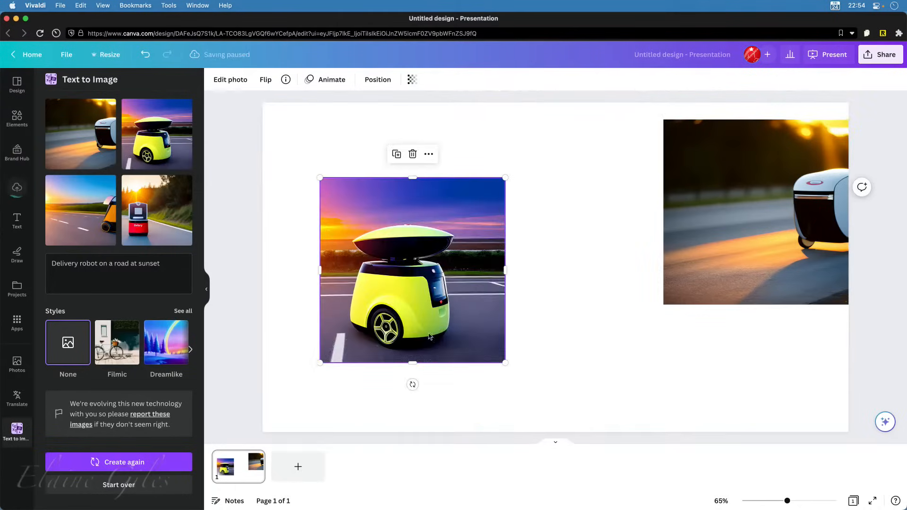
pyautogui.moveTo(443, 312); pyautogui.dragTo(368, 223)
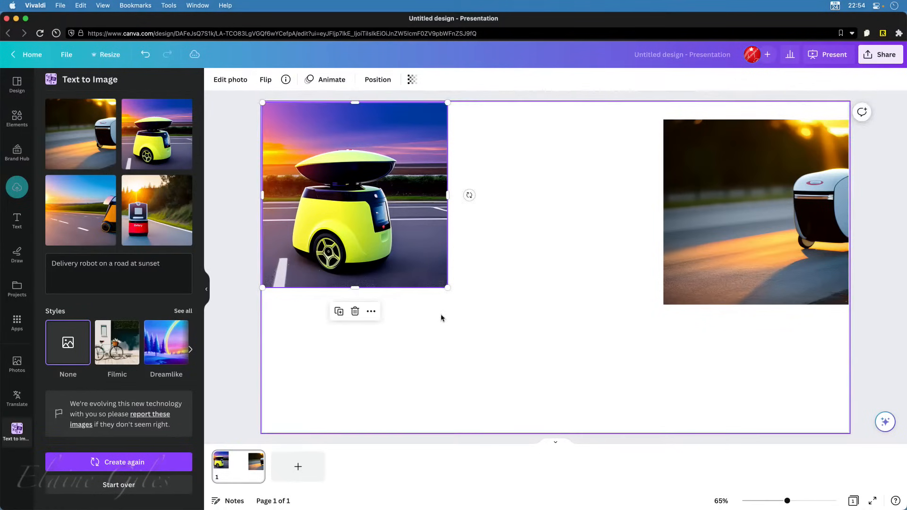
pyautogui.moveTo(452, 305); pyautogui.dragTo(557, 468)
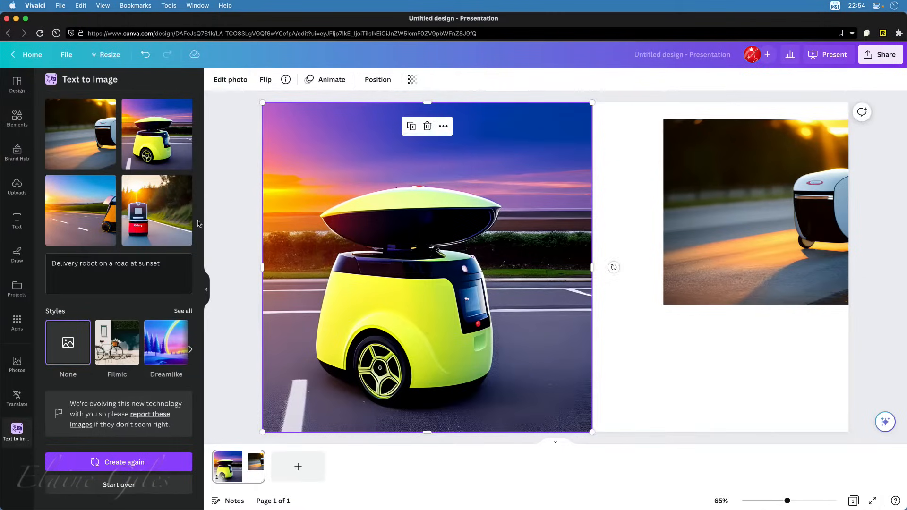
# Add the red delivery robot image, enlarge it beyond the slide height and position it over the middle with its top on the slide's upper edge.
pyautogui.moveTo(150, 208); pyautogui.dragTo(631, 357)
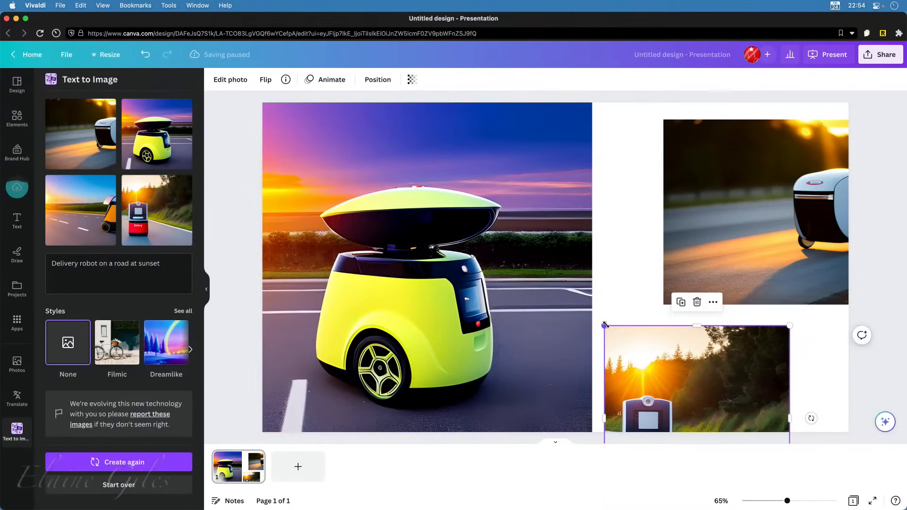
pyautogui.moveTo(605, 325); pyautogui.dragTo(424, 228)
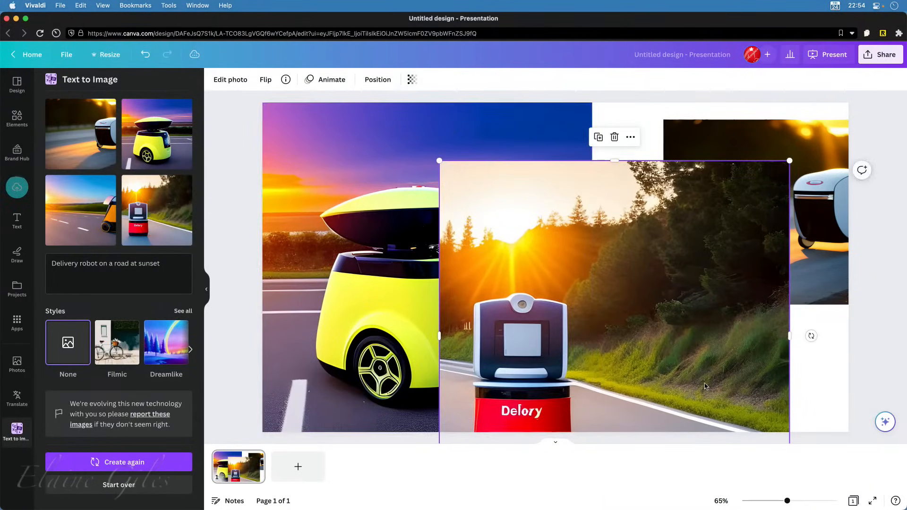
pyautogui.moveTo(707, 387); pyautogui.dragTo(613, 316)
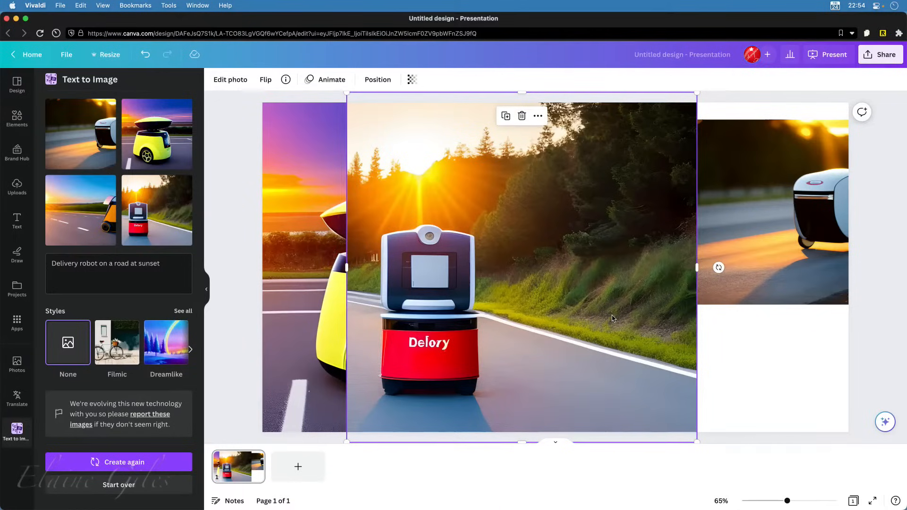
pyautogui.moveTo(561, 285); pyautogui.dragTo(628, 404)
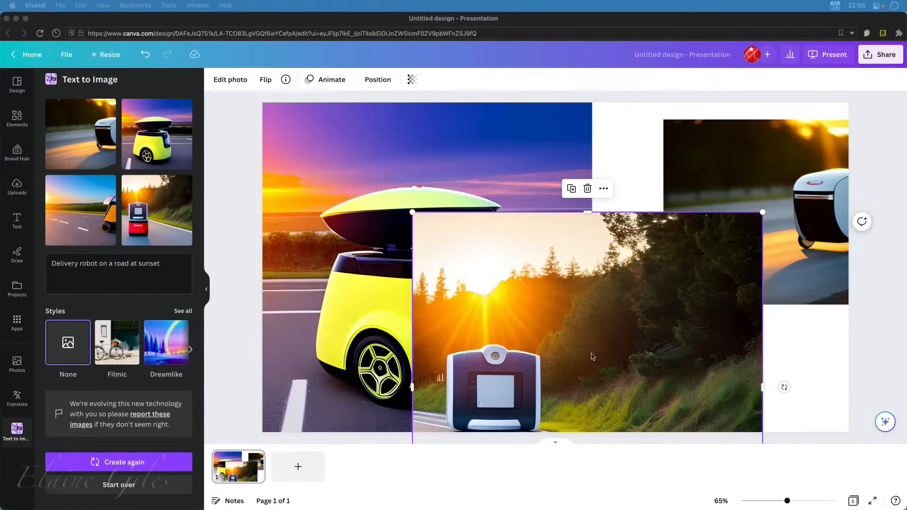
pyautogui.click(594, 330)
pyautogui.moveTo(604, 264); pyautogui.dragTo(634, 182)
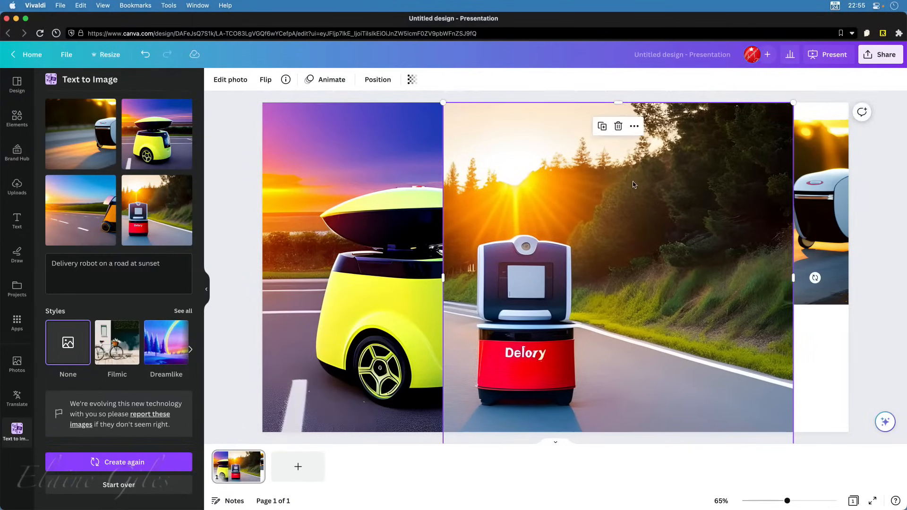
# Return to the home page and open the recent album cover design "David Hockney Tribute" to view its images.
pyautogui.click(13, 56)
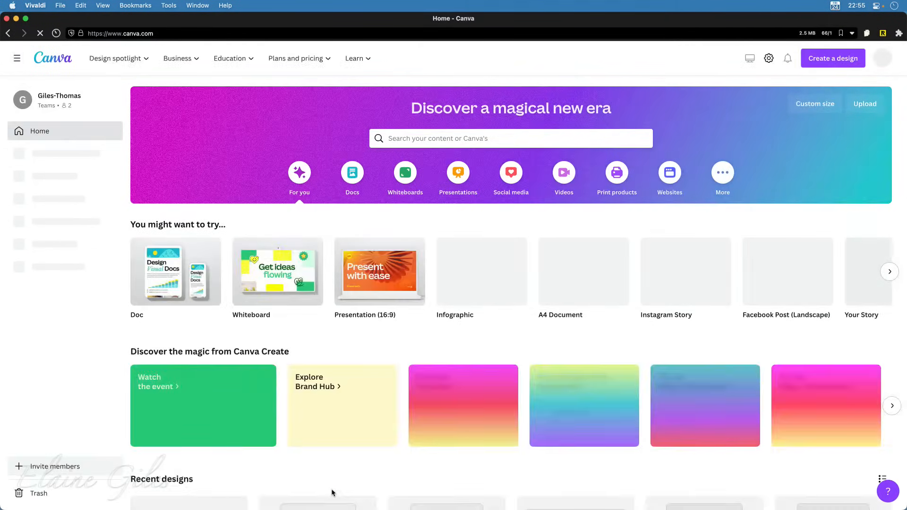
pyautogui.scroll(-5, 332, 493)
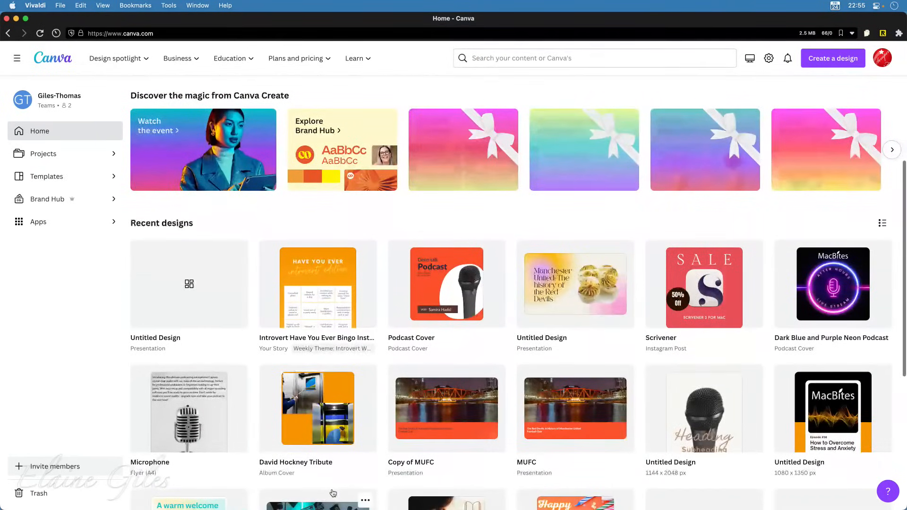
pyautogui.scroll(-1, 333, 493)
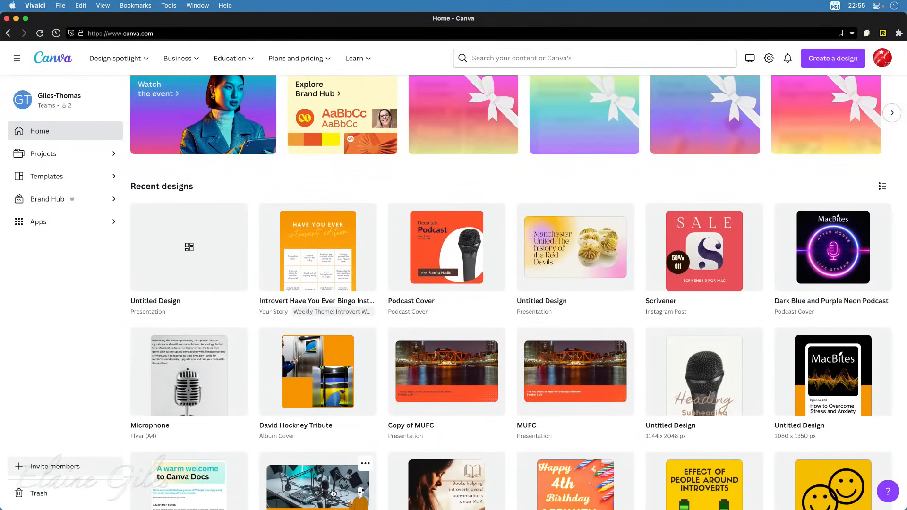
pyautogui.click(308, 365)
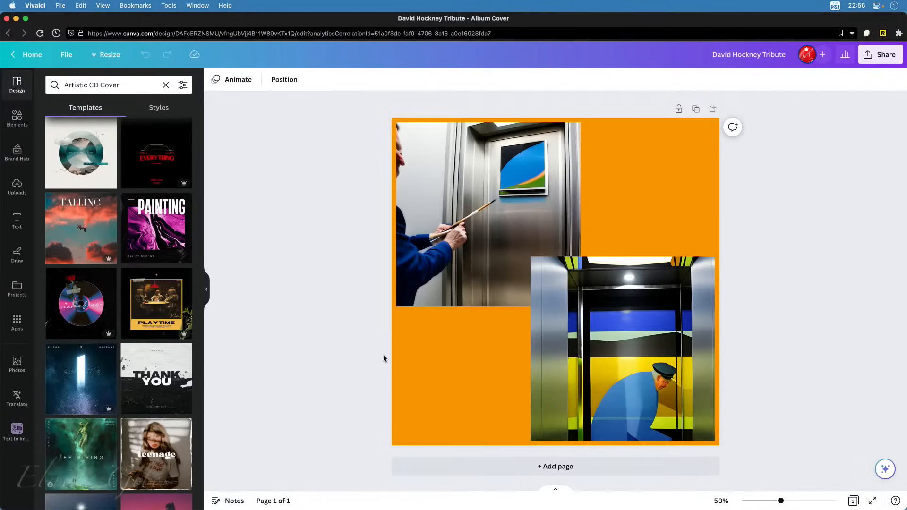
# Leave the album cover and reopen the untitled presentation containing the delivery robot images.
pyautogui.click(13, 55)
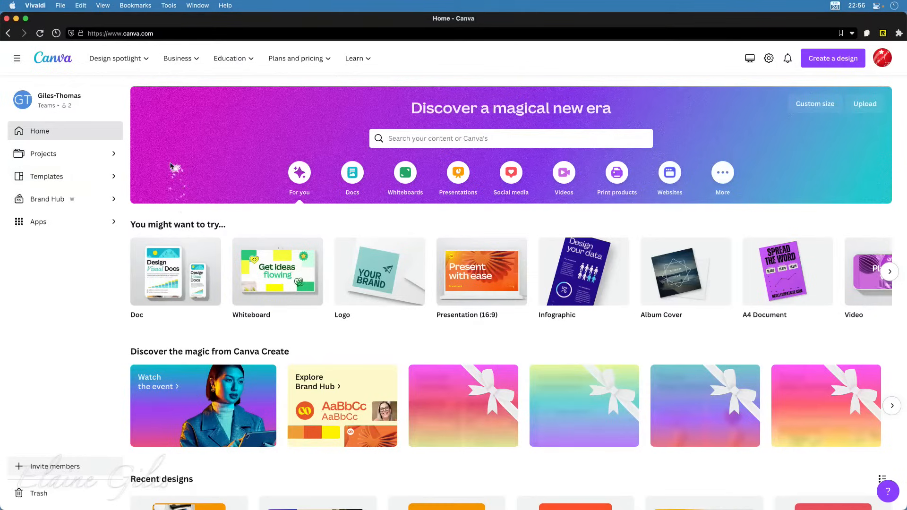
pyautogui.click(47, 158)
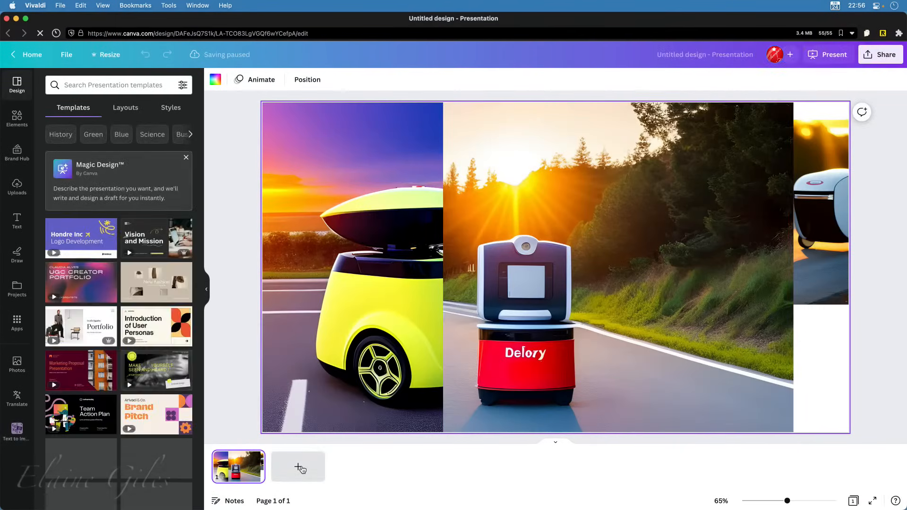
# Add a second page and generate Text to Image results for "A camera with a long lens next to a tree".
pyautogui.click(299, 468)
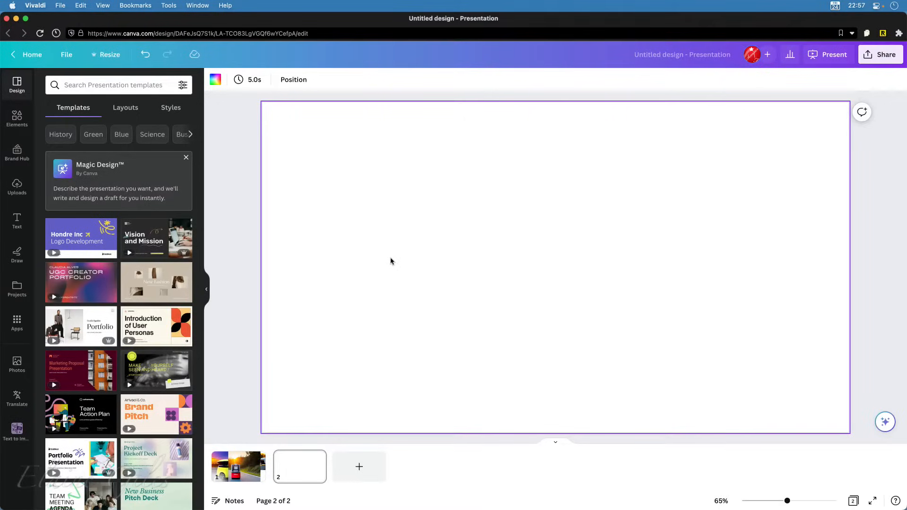
pyautogui.click(19, 430)
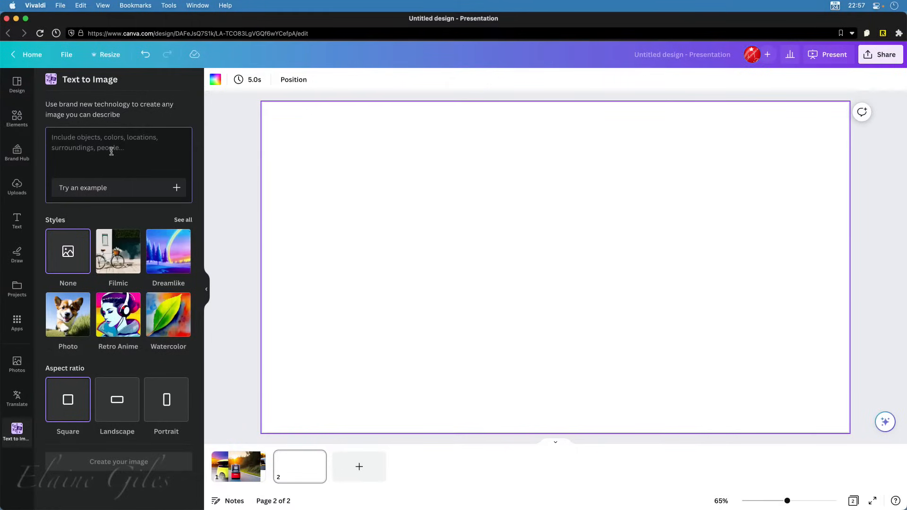
pyautogui.write('A ca')
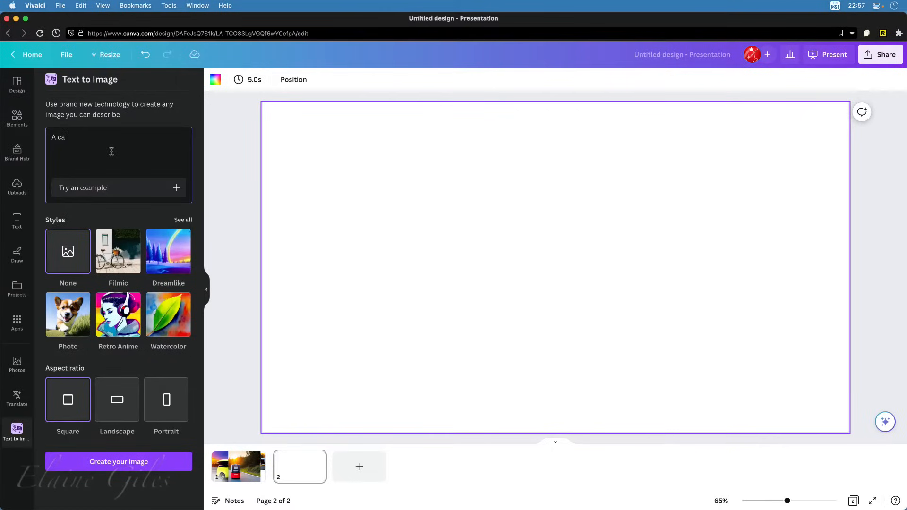
pyautogui.write('nermera with a long lens next to a tree')
pyautogui.press('Return')
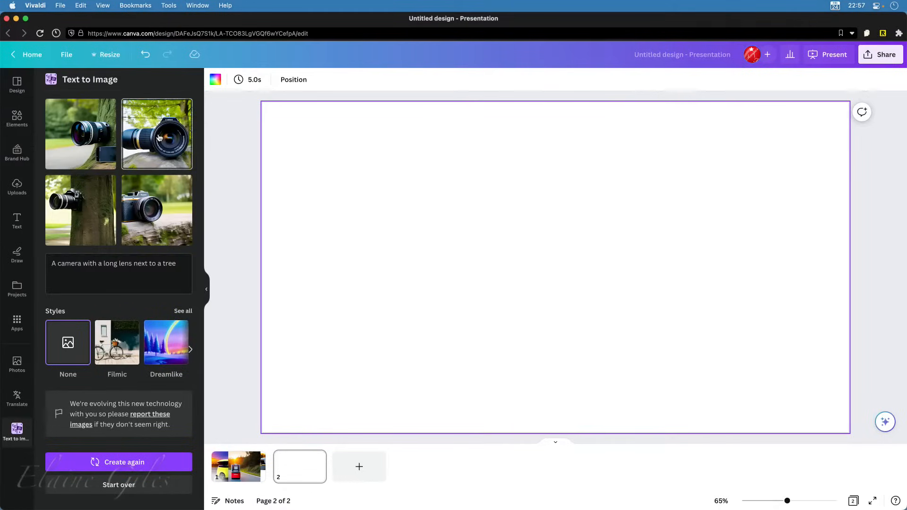
# Place the image of the large camera lens on a rock at the slide's upper right and add the camera-and-phone image in the centre.
pyautogui.moveTo(157, 136); pyautogui.dragTo(549, 214)
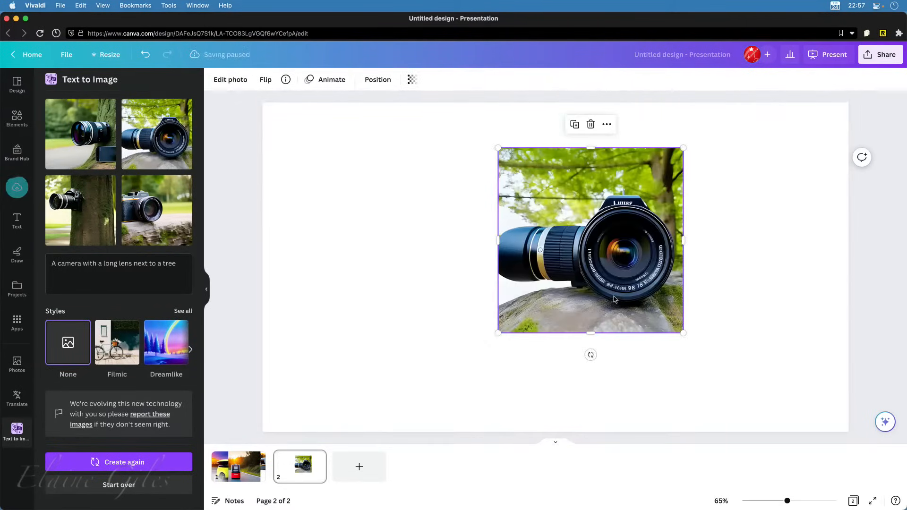
pyautogui.moveTo(593, 265); pyautogui.dragTo(736, 226)
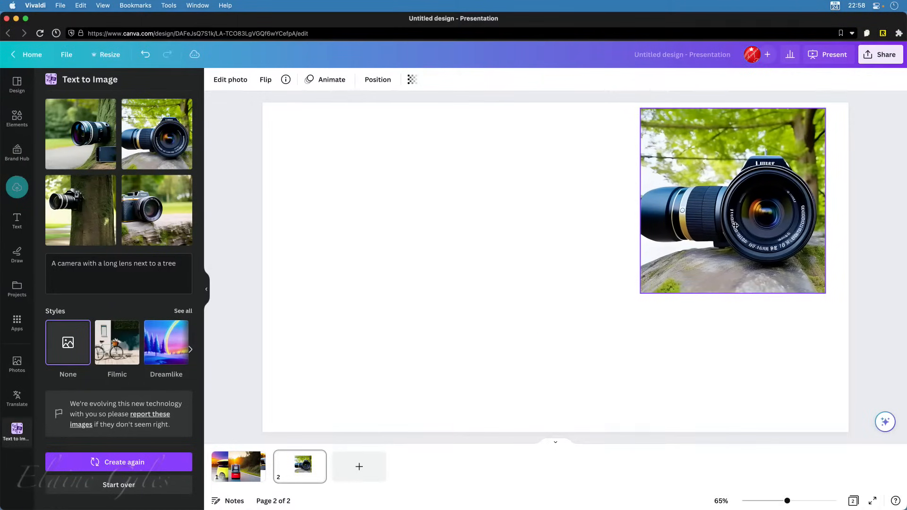
pyautogui.click(77, 136)
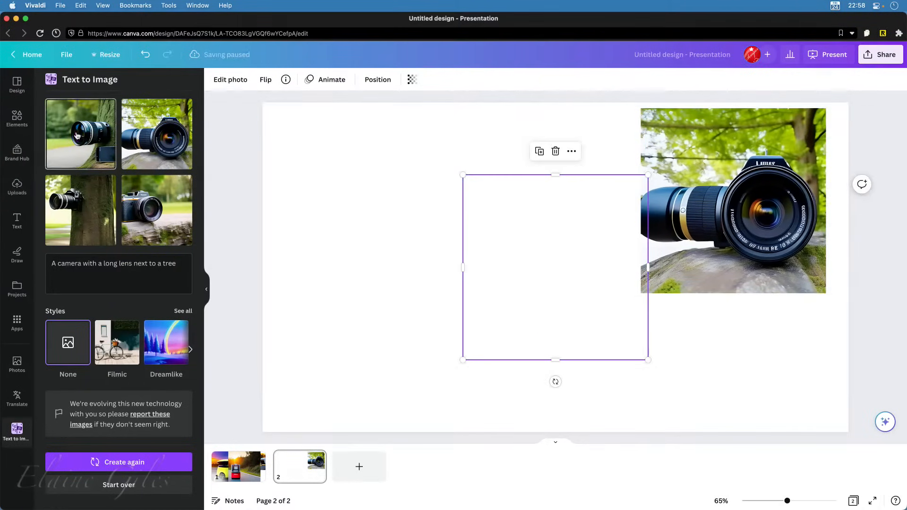
pyautogui.moveTo(77, 136); pyautogui.dragTo(92, 150)
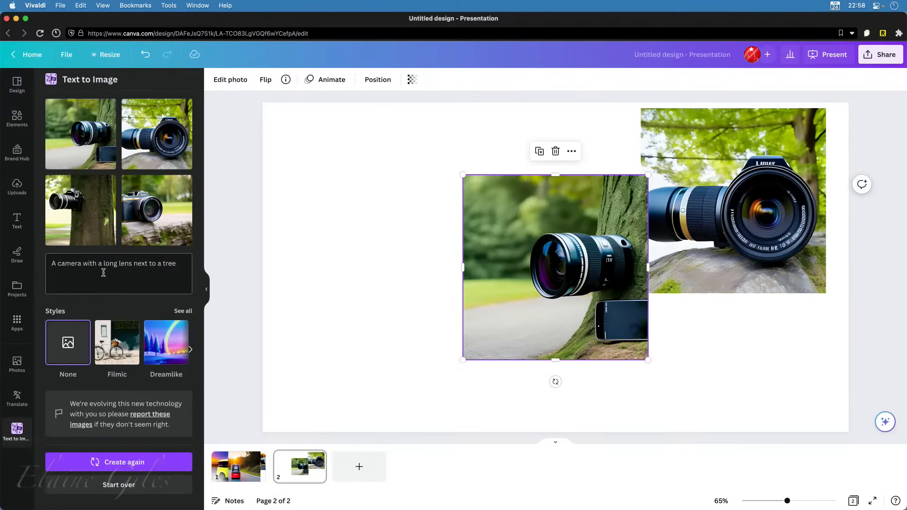
# Add the remaining two camera images, positioning the camera on the log at the slide's left and the tree-trunk camera at its lower right.
pyautogui.click(73, 218)
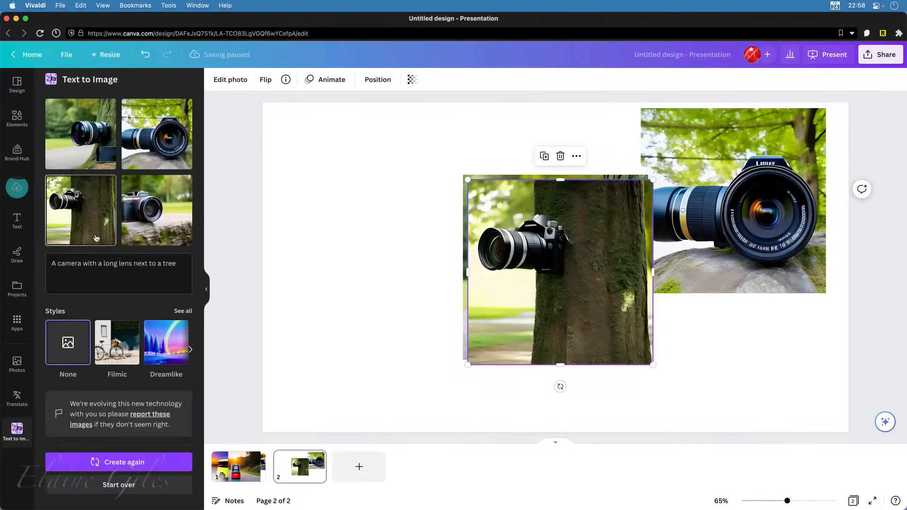
pyautogui.click(158, 225)
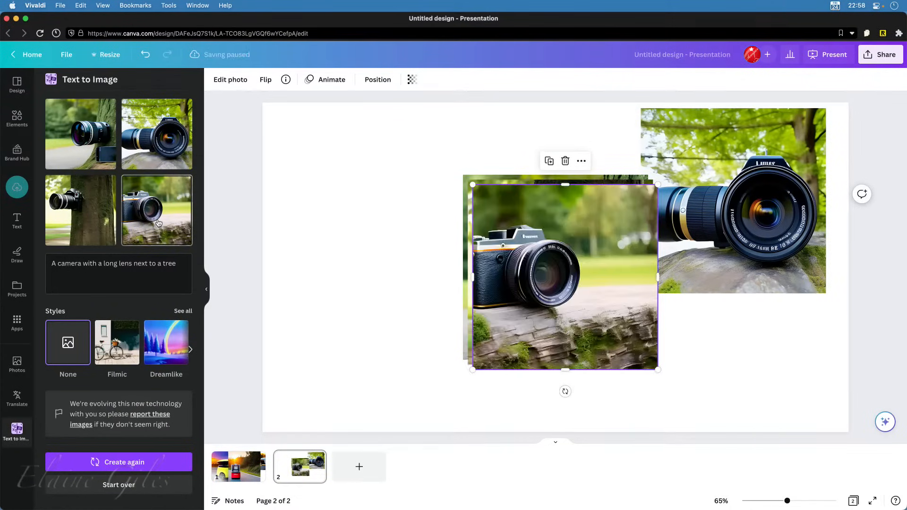
pyautogui.moveTo(565, 276); pyautogui.dragTo(387, 234)
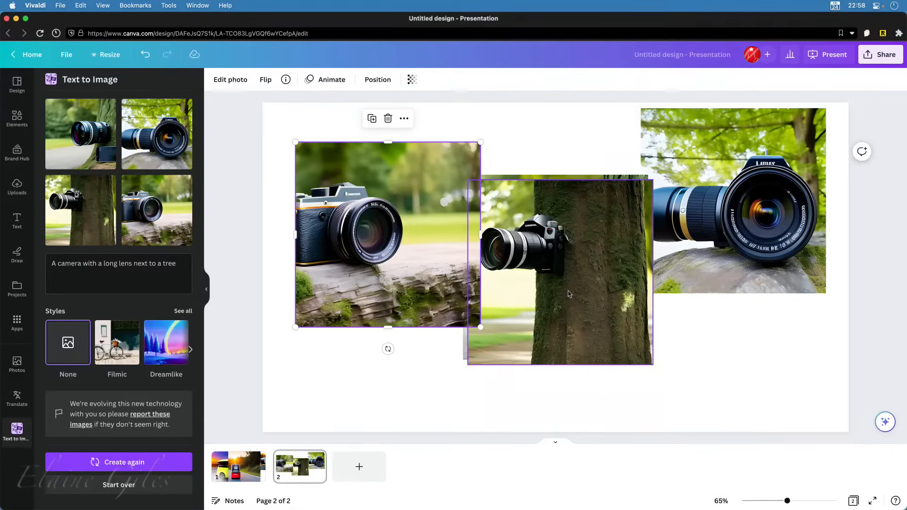
pyautogui.moveTo(561, 281); pyautogui.dragTo(675, 331)
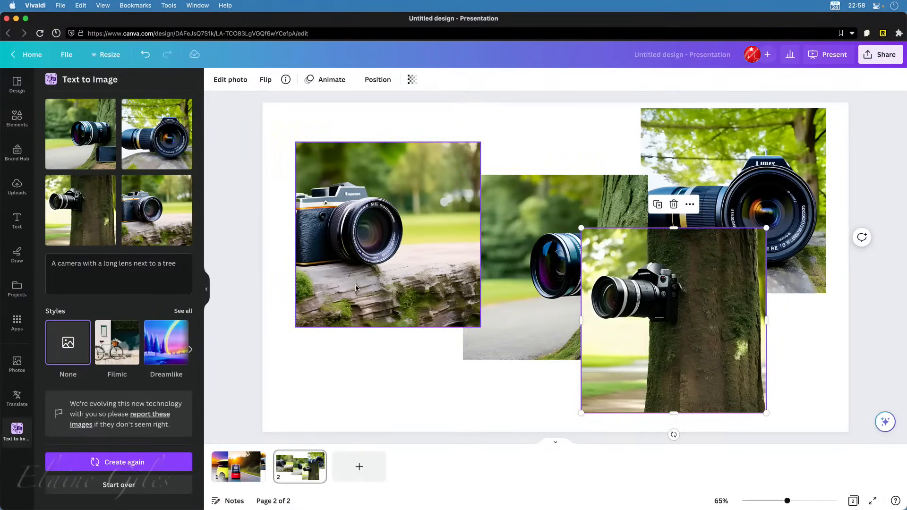
# Replace the image prompt with "A samoyed dog playing in the snow" and generate new images.
pyautogui.click(113, 269)
pyautogui.tripleClick(113, 268)
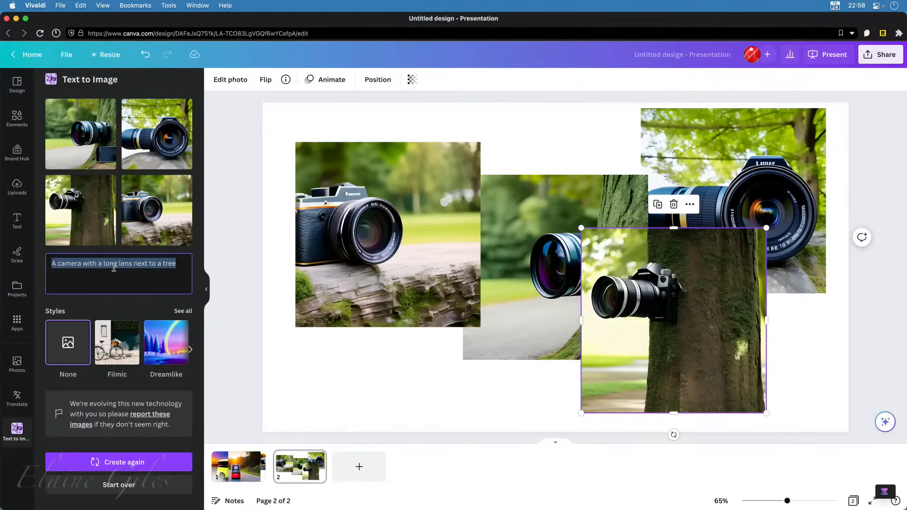
pyautogui.write('A samoyed')
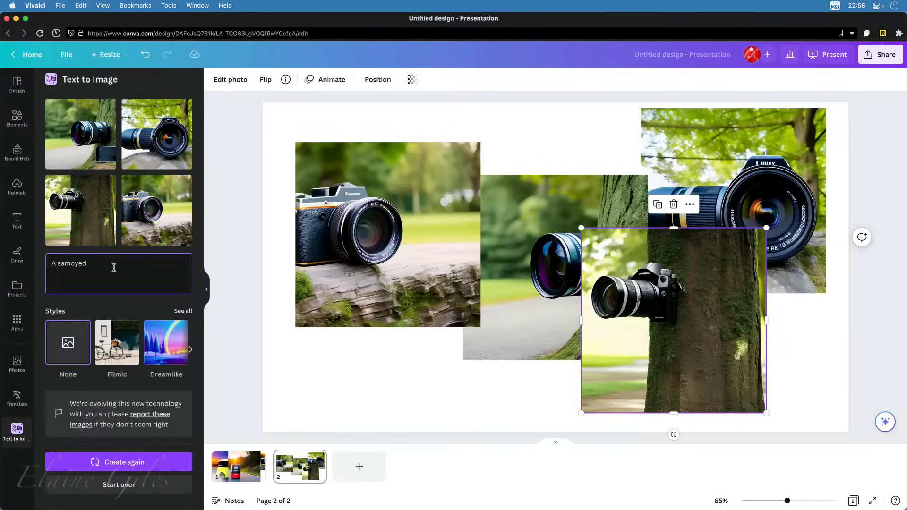
pyautogui.write(' dog playing in the snow')
pyautogui.press('Return')
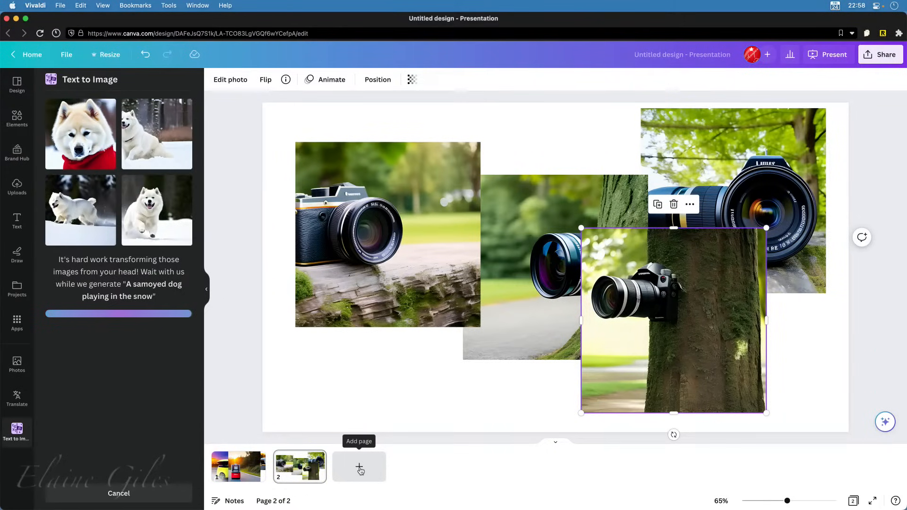
# Add a third page, placing the running samoyed in its upper-right corner and the samoyed with the red scarf in its upper-left corner.
pyautogui.click(360, 469)
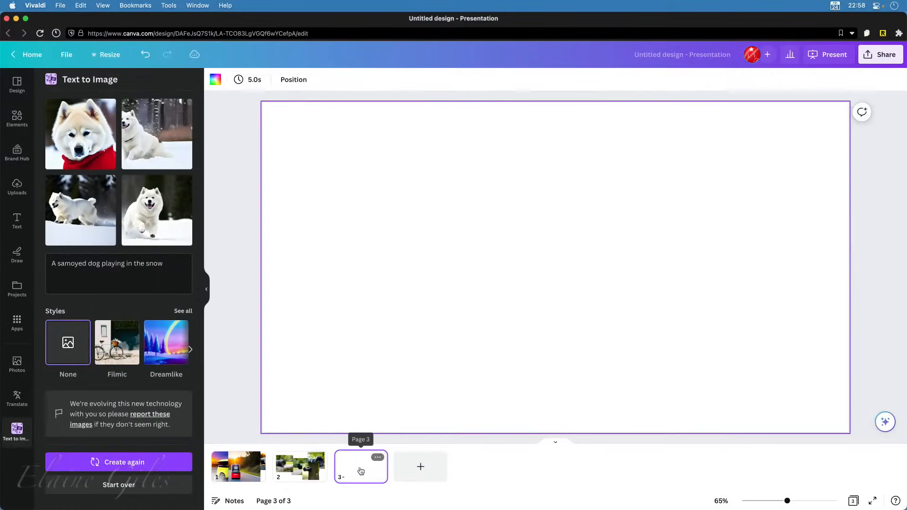
pyautogui.moveTo(148, 207); pyautogui.dragTo(536, 180)
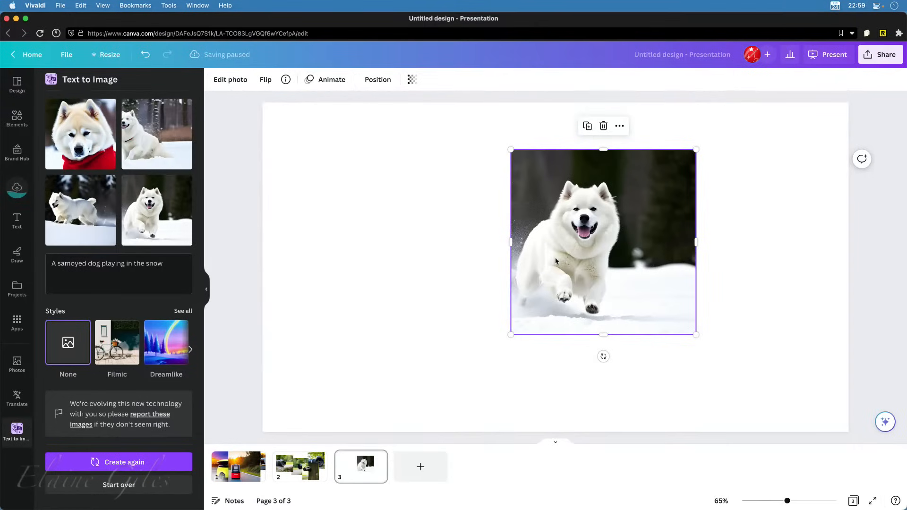
pyautogui.moveTo(586, 259); pyautogui.dragTo(739, 211)
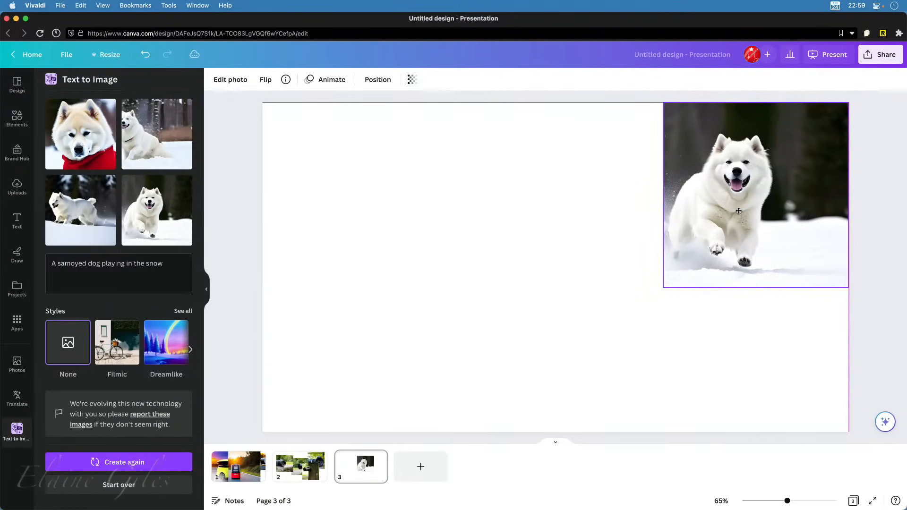
pyautogui.click(86, 137)
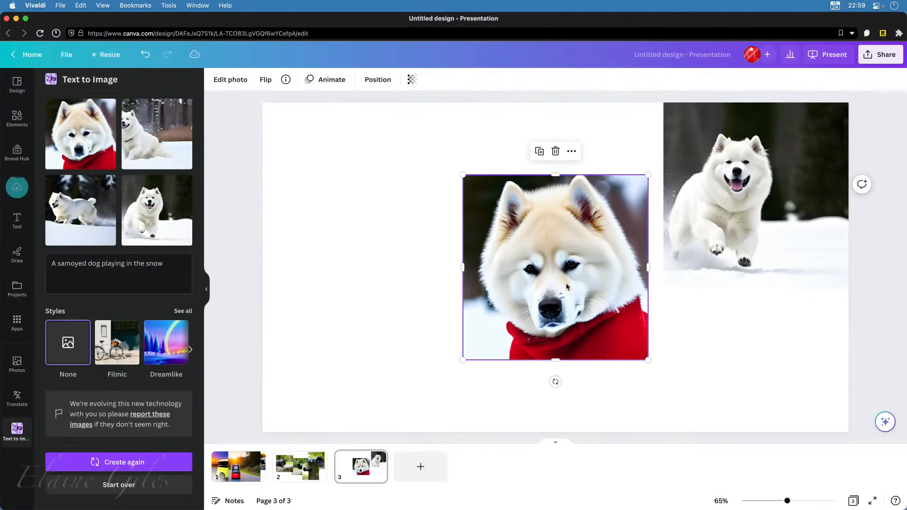
pyautogui.moveTo(558, 246); pyautogui.dragTo(358, 175)
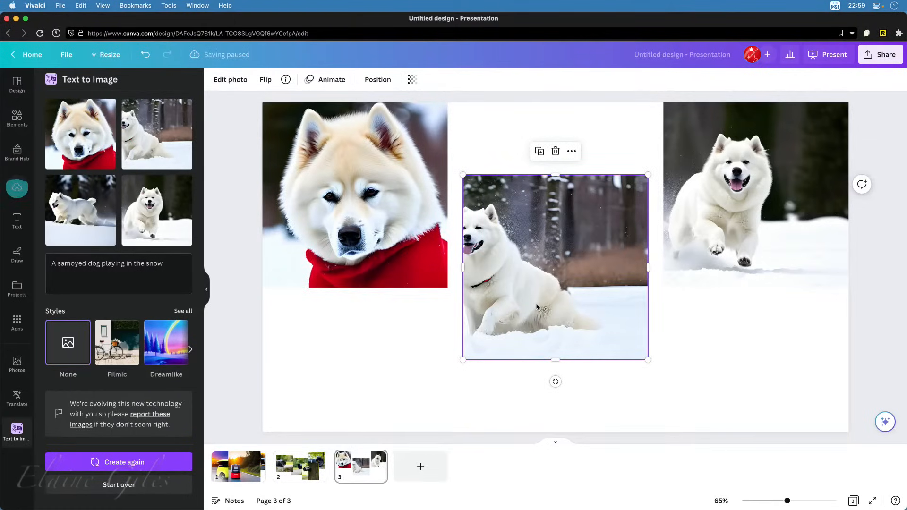
# Place the sitting samoyed image directly beside the running one at the slide's upper edge, and the walking samoyed in the lower middle.
pyautogui.moveTo(524, 262); pyautogui.dragTo(542, 214)
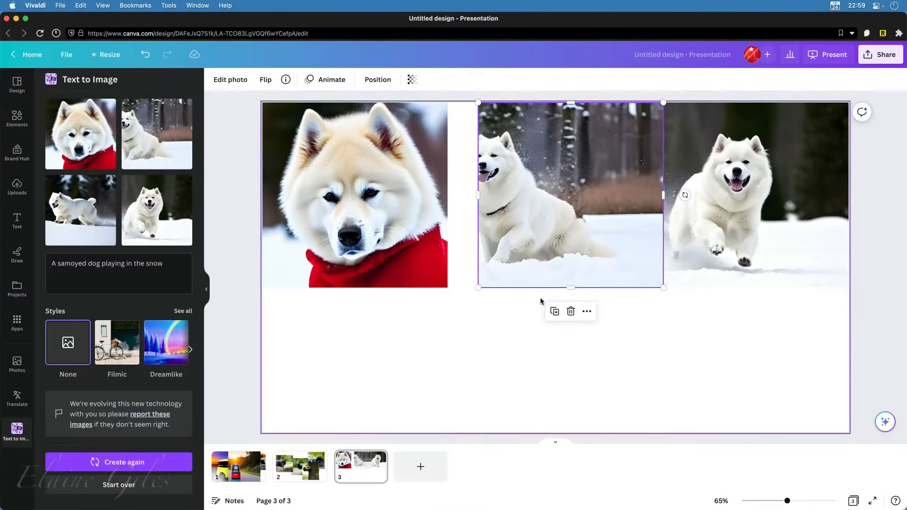
pyautogui.click(492, 323)
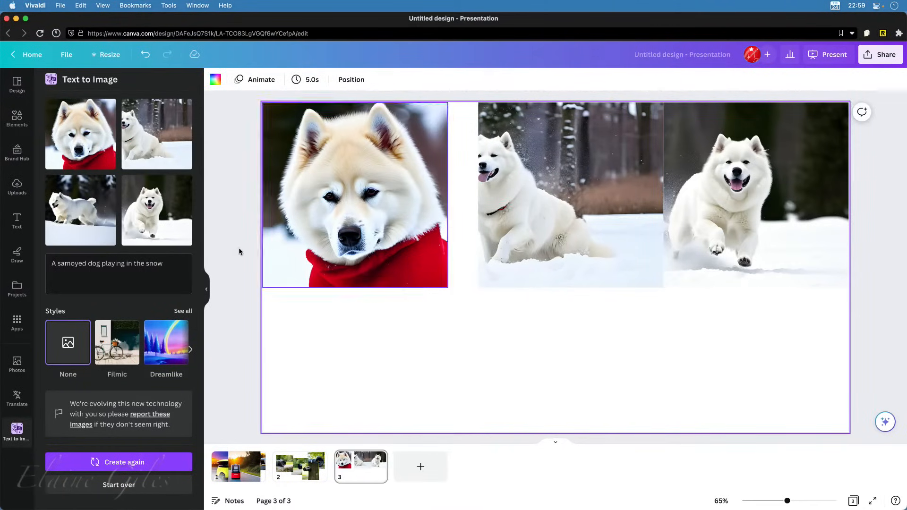
pyautogui.click(80, 211)
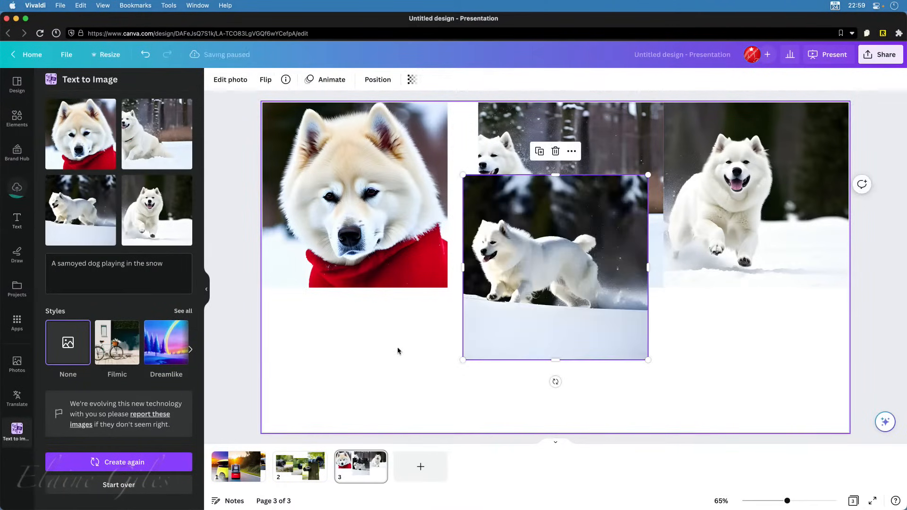
pyautogui.moveTo(573, 276); pyautogui.dragTo(488, 341)
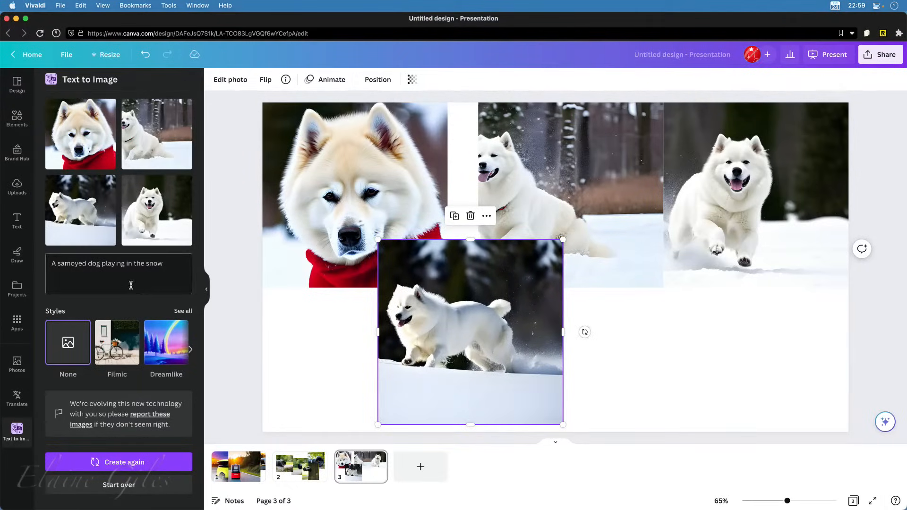
# Add a fourth page and start generating images from the prompt "Jesus, Mary, Joseph and the wee donkeyt".
pyautogui.click(426, 470)
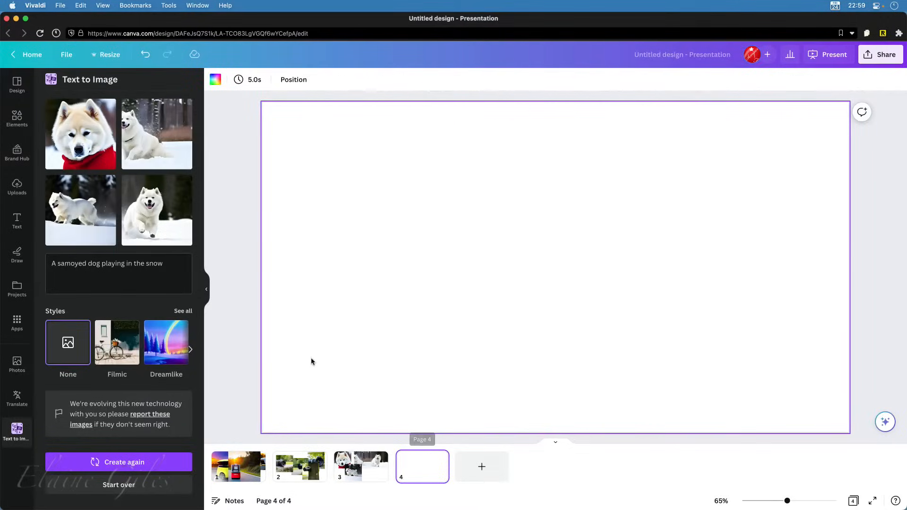
pyautogui.click(125, 270)
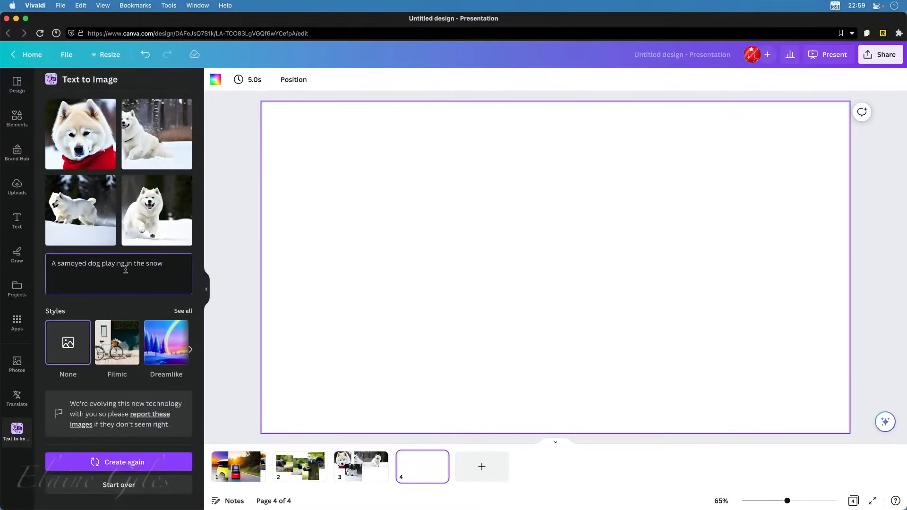
pyautogui.press('super+a')
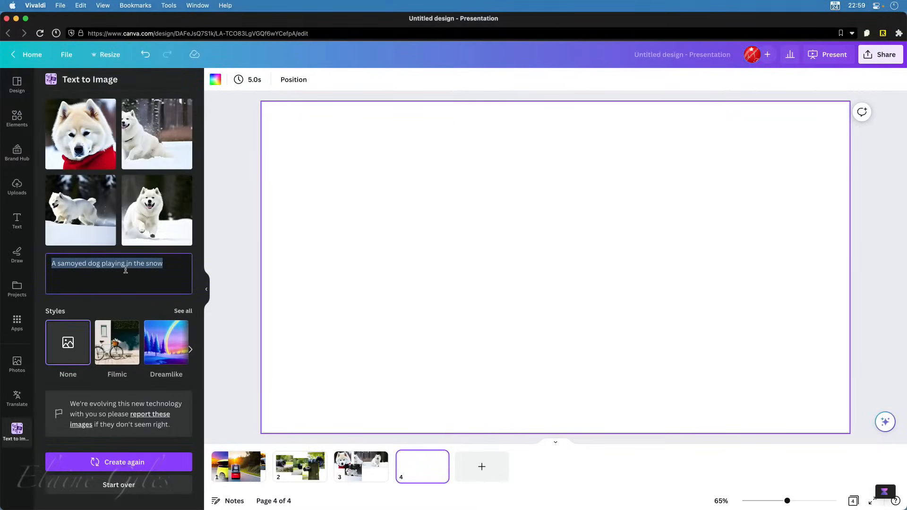
pyautogui.write('Mary')
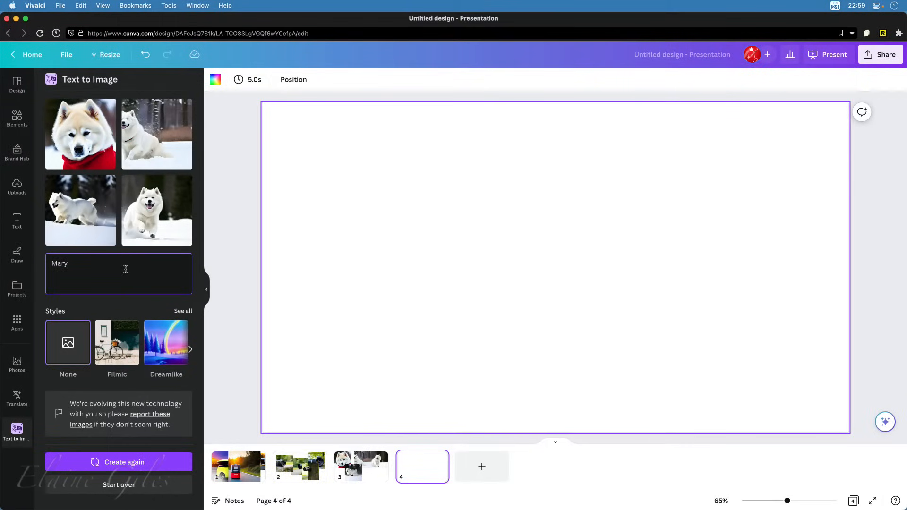
pyautogui.write(', Joeseph')
pyautogui.press('BackSpace')
pyautogui.write('Jesus,')
pyautogui.write('the wee donkeyt')
pyautogui.press('Return')
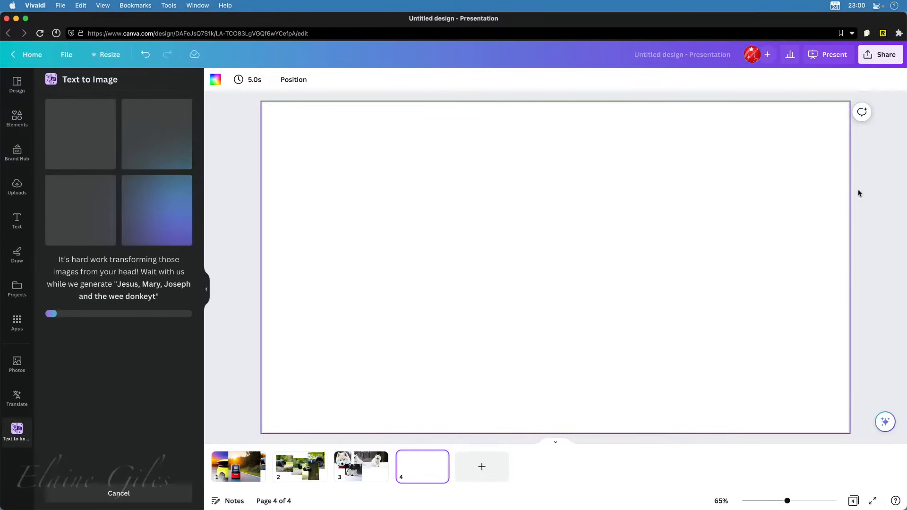
# Cancel the image generation, correct the prompt to "Jesus, Mary, Joseph and the wee donkey" and generate the images again.
pyautogui.click(119, 493)
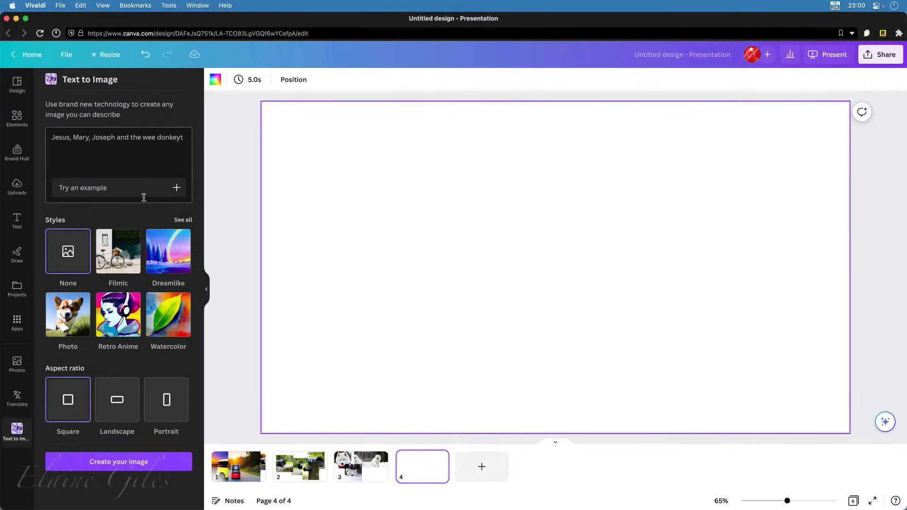
pyautogui.click(183, 136)
pyautogui.press('BackSpace')
pyautogui.press('Return')
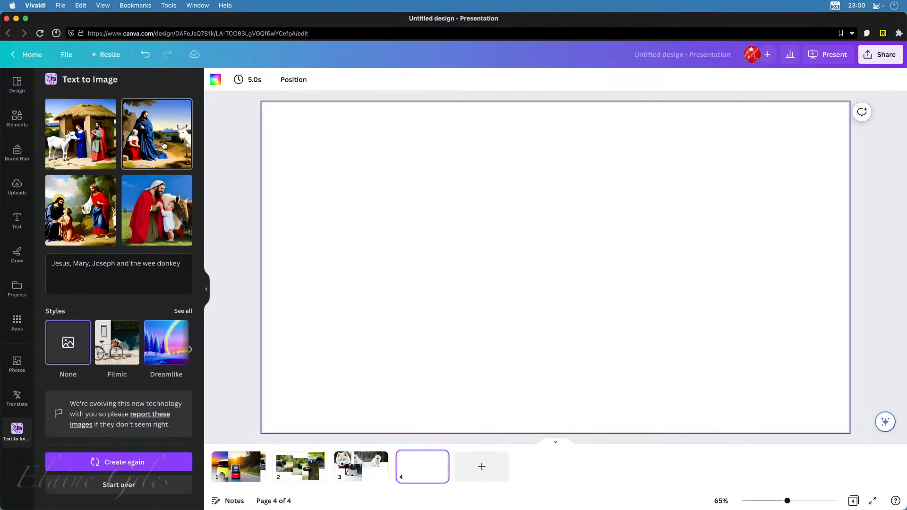
# Add the thatched-hut scene at the fourth slide's upper left and the blue-robed figure with the white donkey at its right.
pyautogui.click(78, 145)
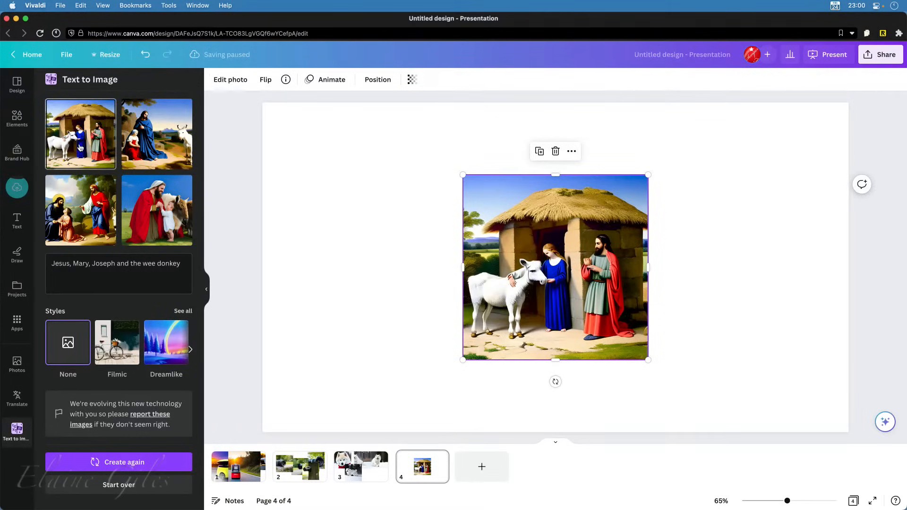
pyautogui.click(150, 146)
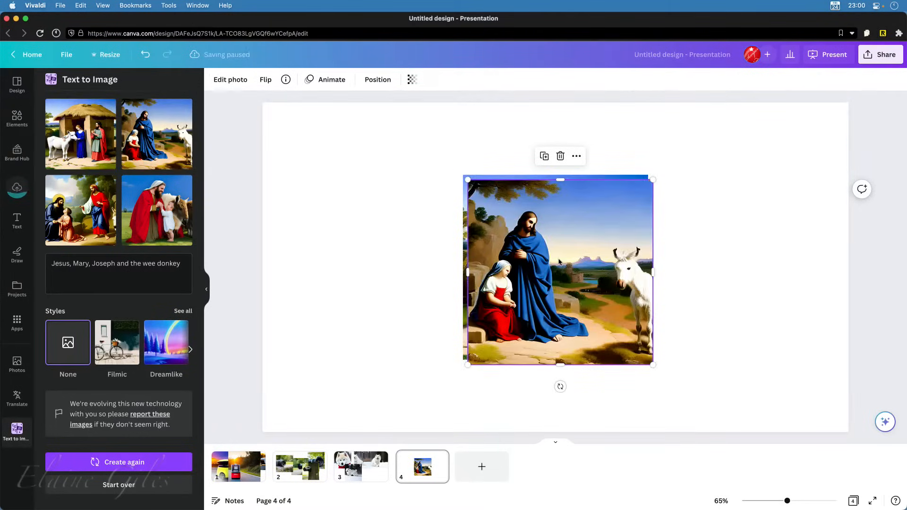
pyautogui.moveTo(567, 261); pyautogui.dragTo(730, 282)
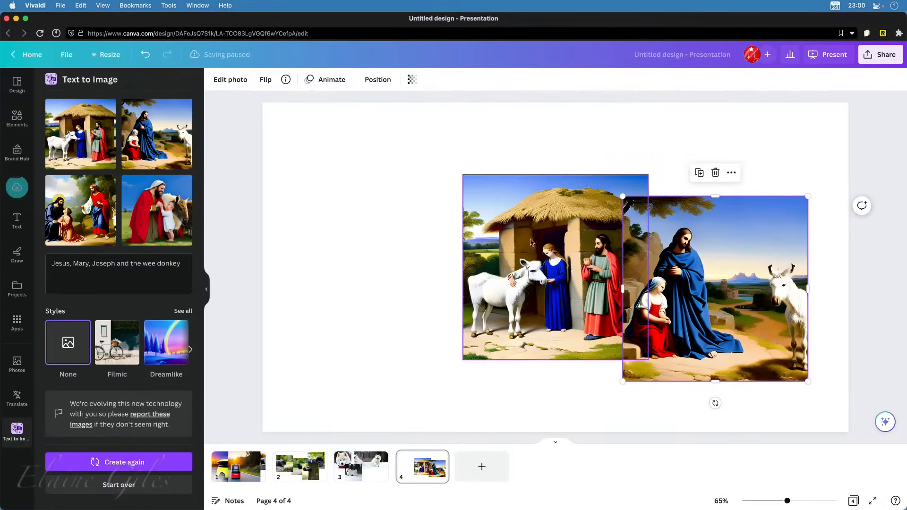
pyautogui.moveTo(520, 236); pyautogui.dragTo(342, 173)
# Add the image of the red-cloaked man with the baby in the slide's lower middle and the haloed-figure scene in its centre.
pyautogui.click(157, 210)
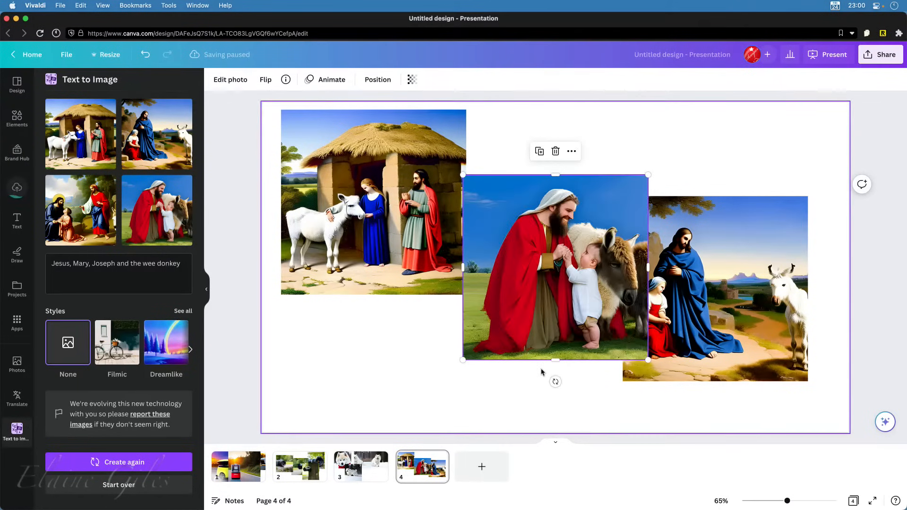
pyautogui.moveTo(545, 327); pyautogui.dragTo(479, 377)
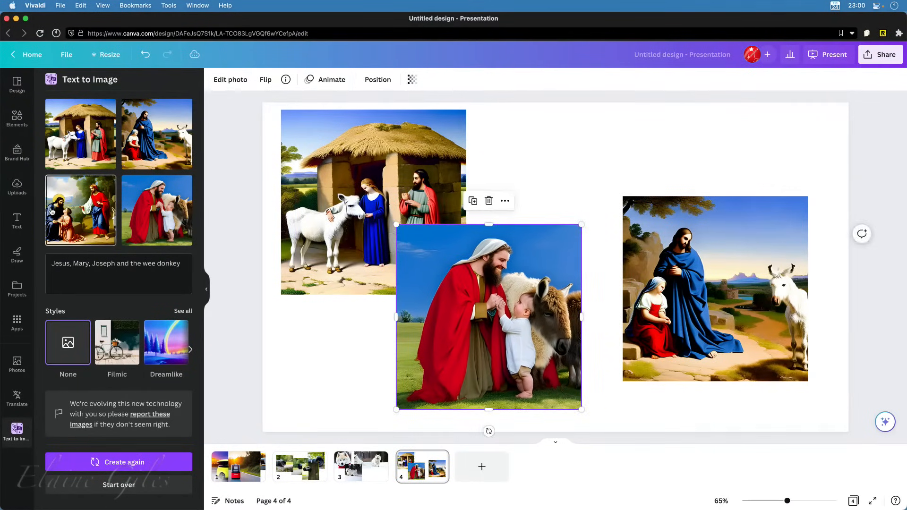
pyautogui.click(63, 208)
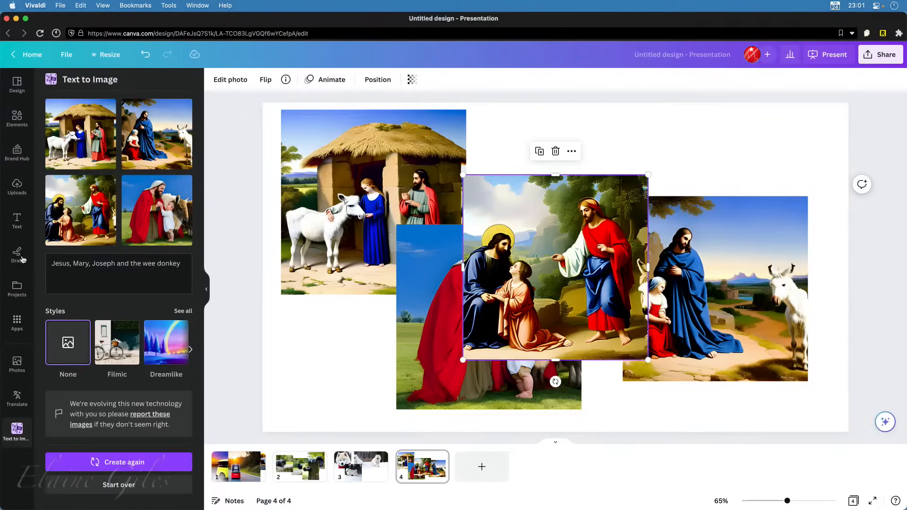
# Return to the home page and open the recent design "Introvert Have You Ever Bingo Instagram Quiz".
pyautogui.click(19, 60)
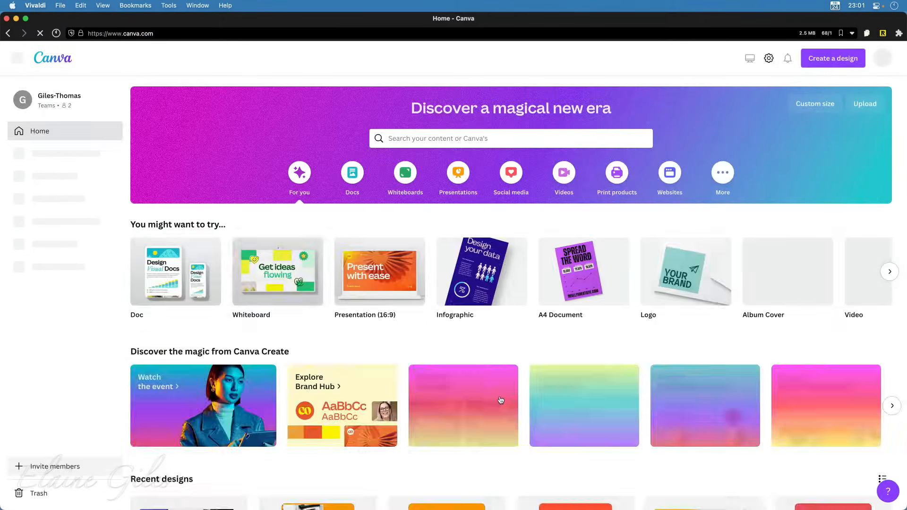
pyautogui.scroll(-5, 502, 399)
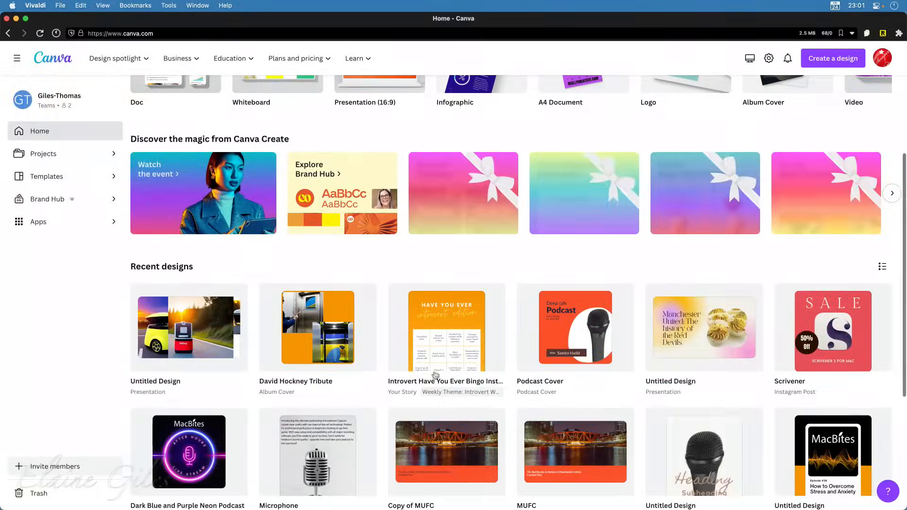
pyautogui.click(436, 333)
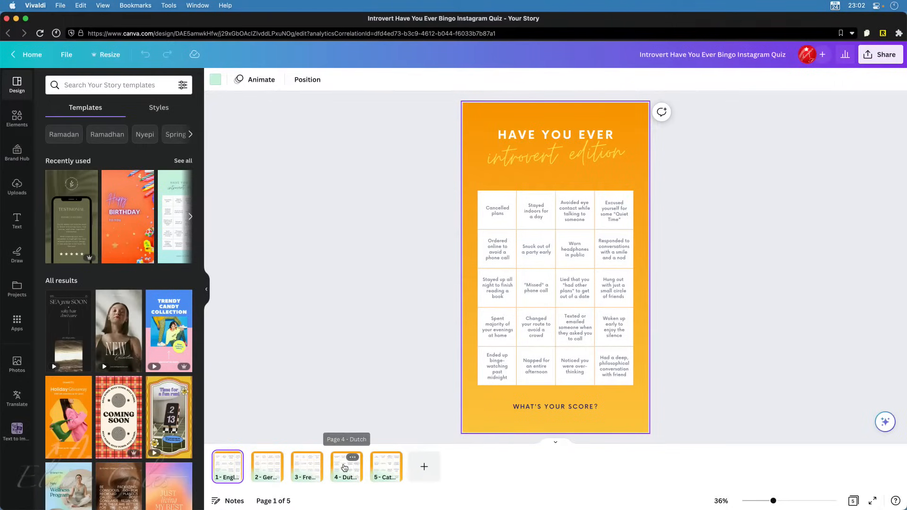
# View the Dutch page and the Catalan page of the bingo design, enlarging the Catalan one to 107% to read its text.
pyautogui.click(345, 465)
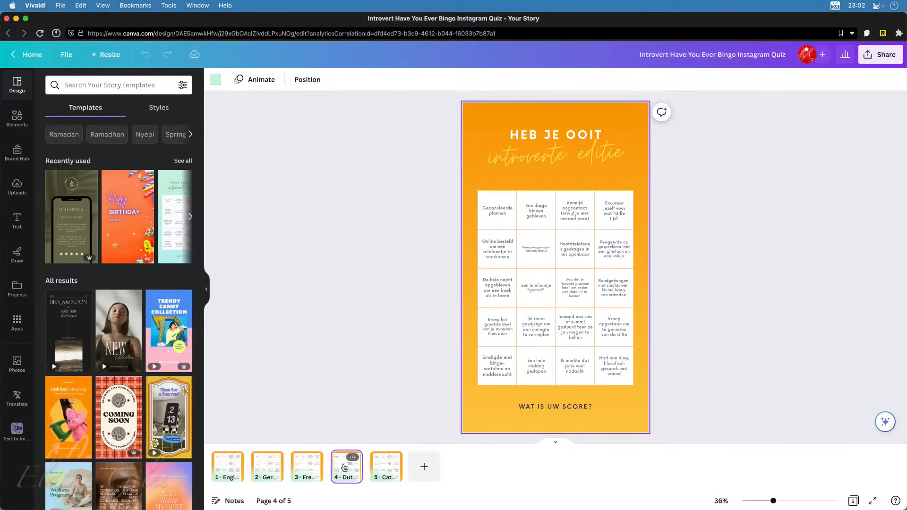
pyautogui.click(379, 470)
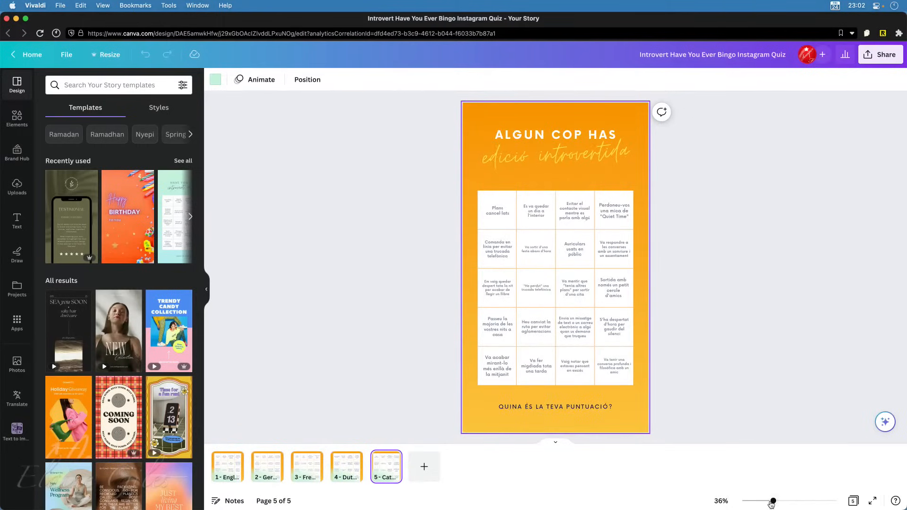
pyautogui.moveTo(778, 502); pyautogui.dragTo(800, 502)
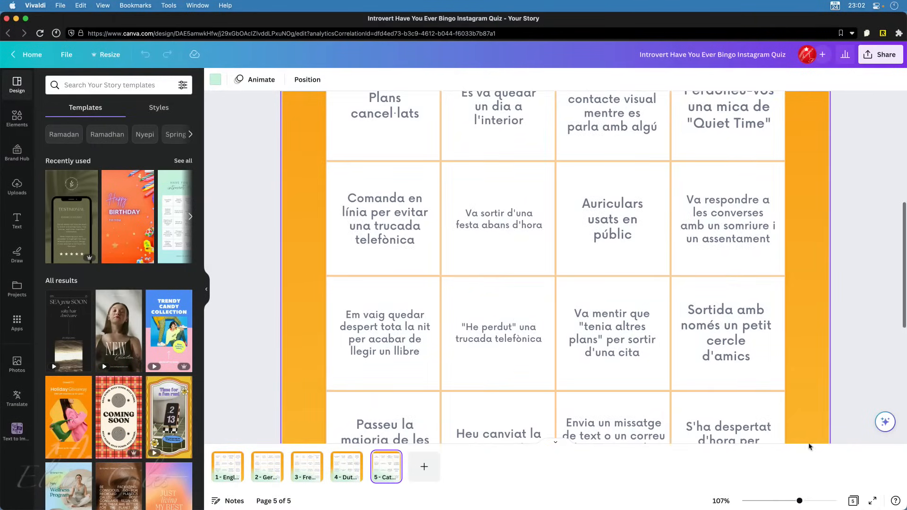
pyautogui.scroll(5, 808, 381)
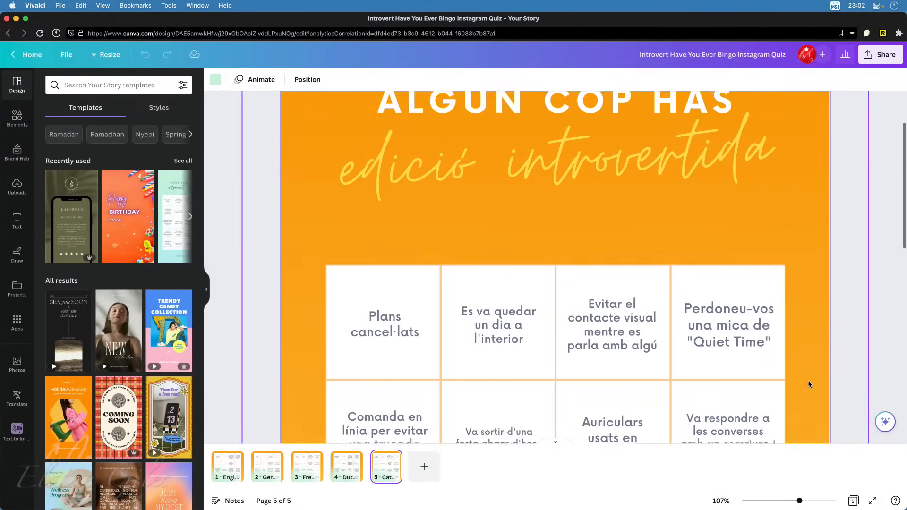
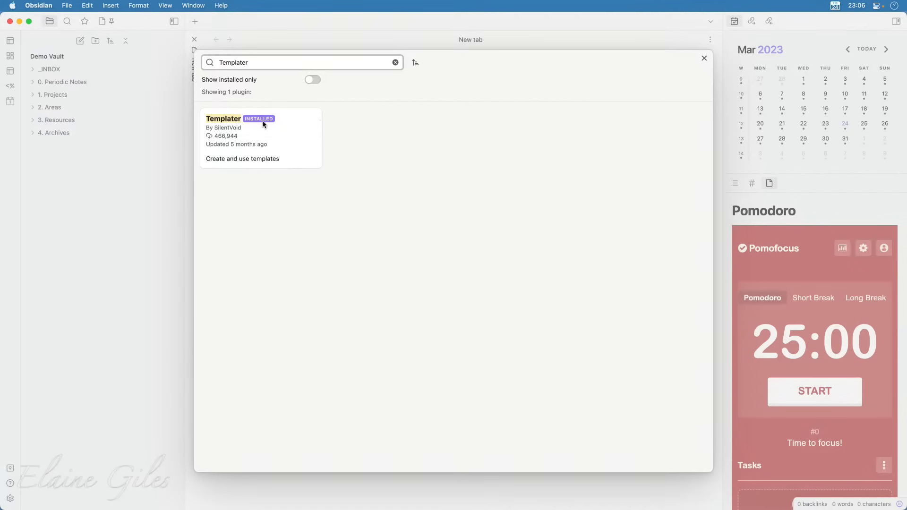
# In Obsidian, clear the community plugin search and review the Templater plugin's settings, including its template folder location.
pyautogui.click(395, 62)
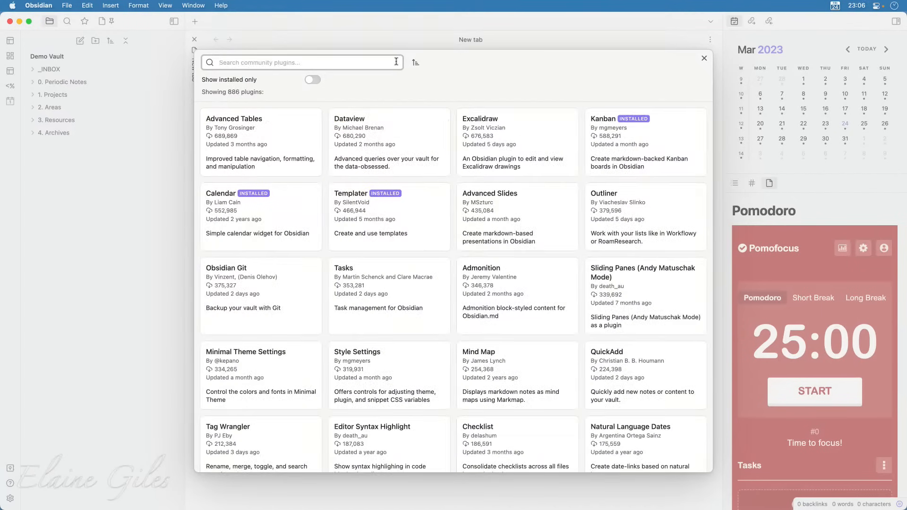
pyautogui.click(704, 58)
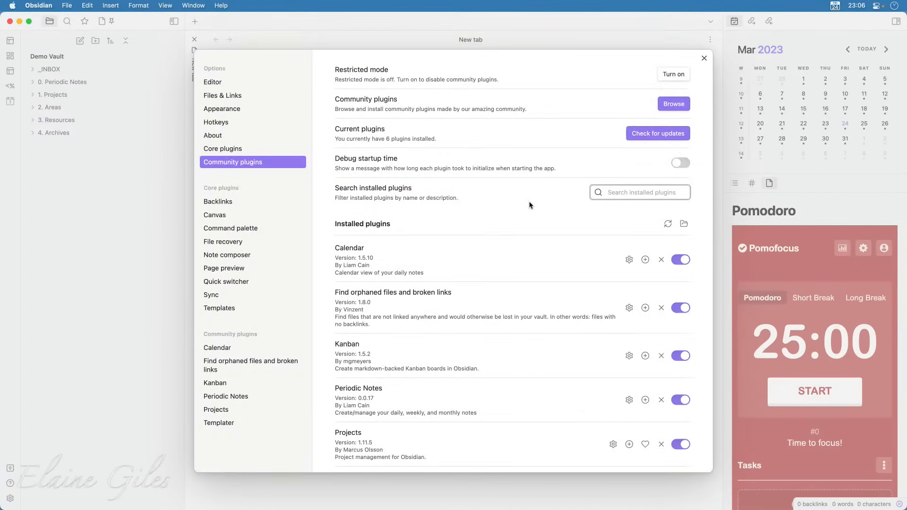
pyautogui.click(241, 424)
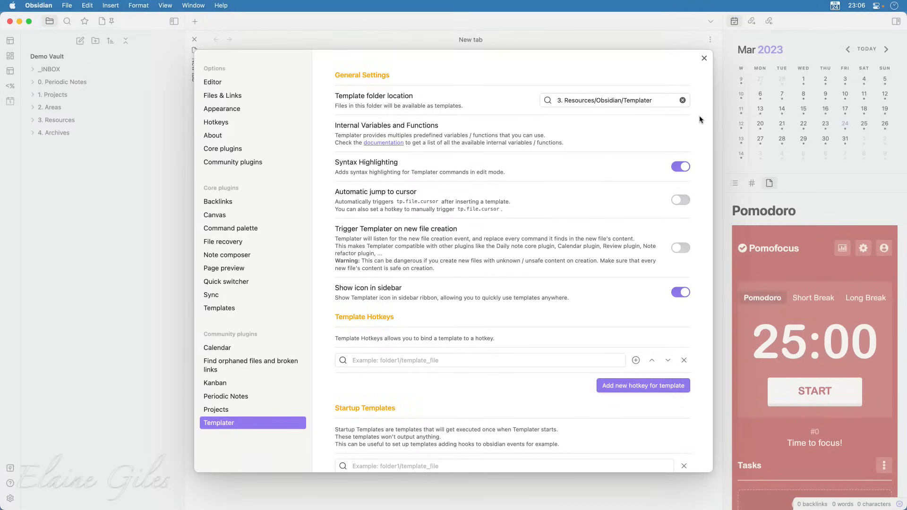
pyautogui.scroll(-5, 701, 121)
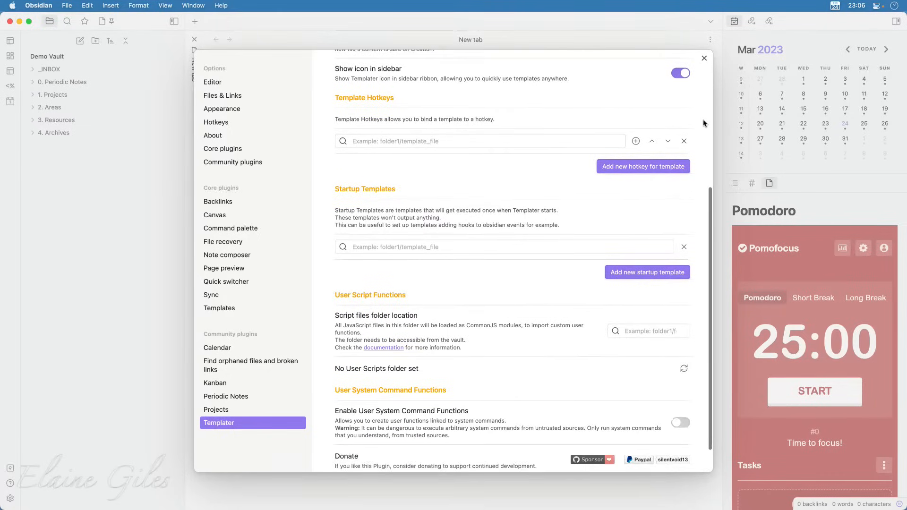
pyautogui.scroll(6, 704, 124)
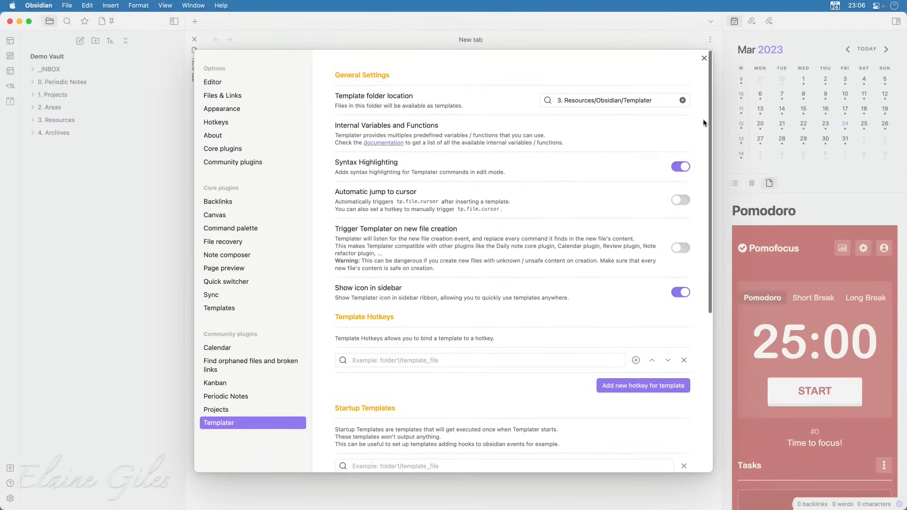
pyautogui.click(704, 58)
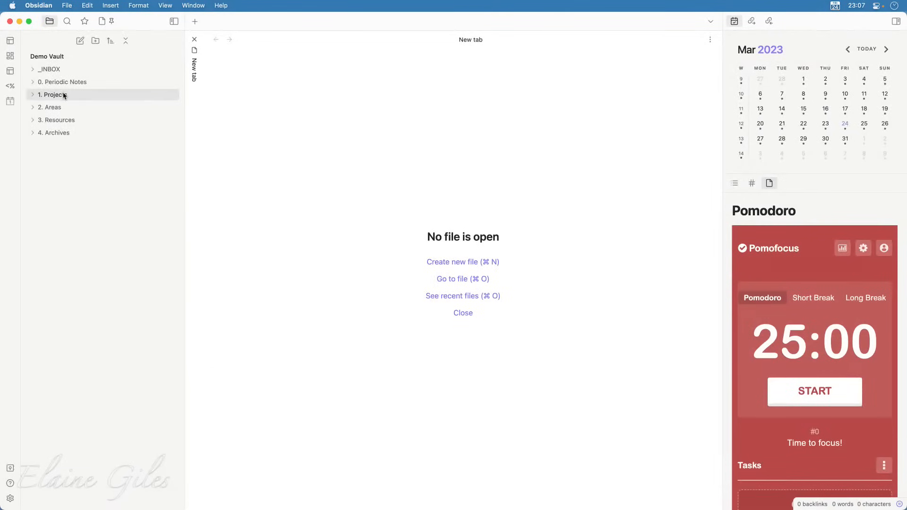
# Expand 3. Resources and its Obsidian folder to show the files in both the Templater and Templates folders.
pyautogui.click(31, 120)
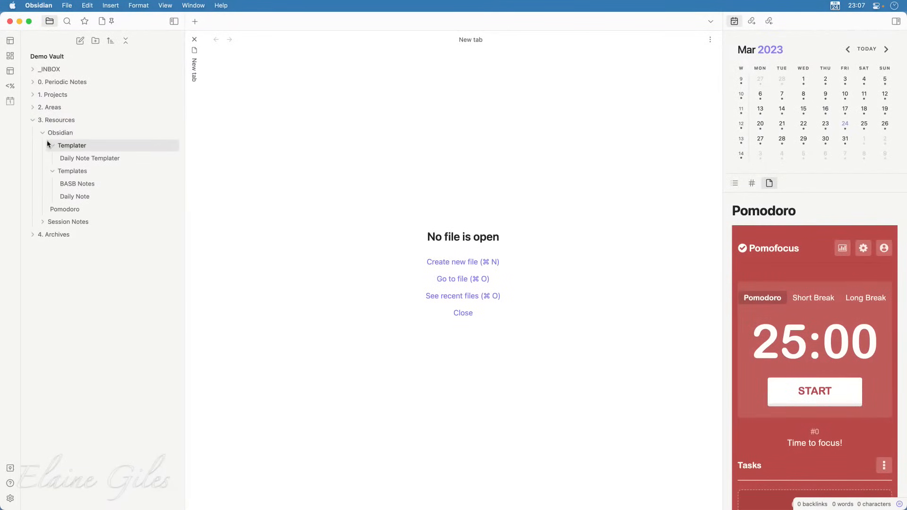
pyautogui.click(42, 134)
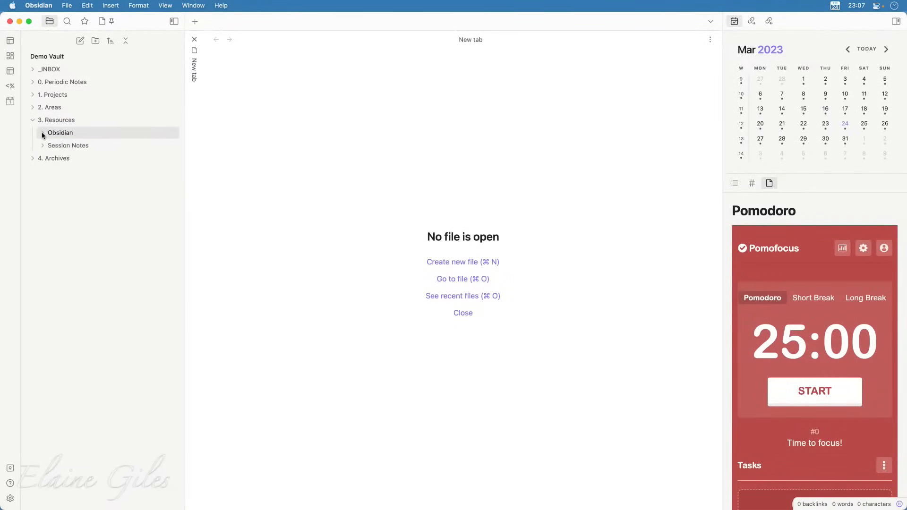
pyautogui.click(42, 134)
pyautogui.click(52, 145)
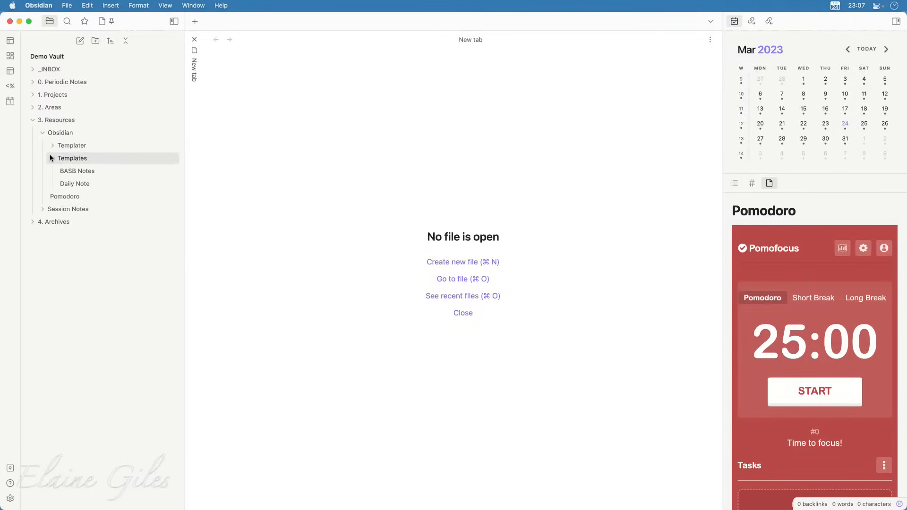
pyautogui.click(51, 157)
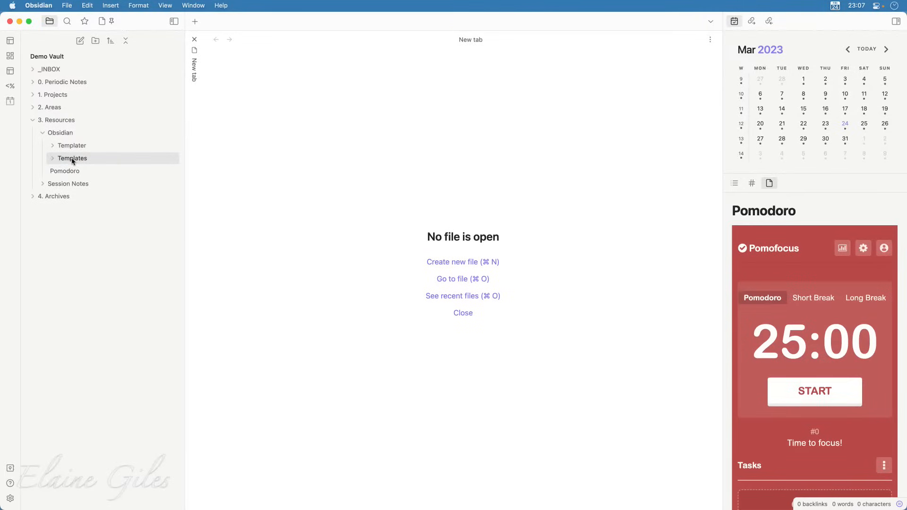
pyautogui.click(52, 159)
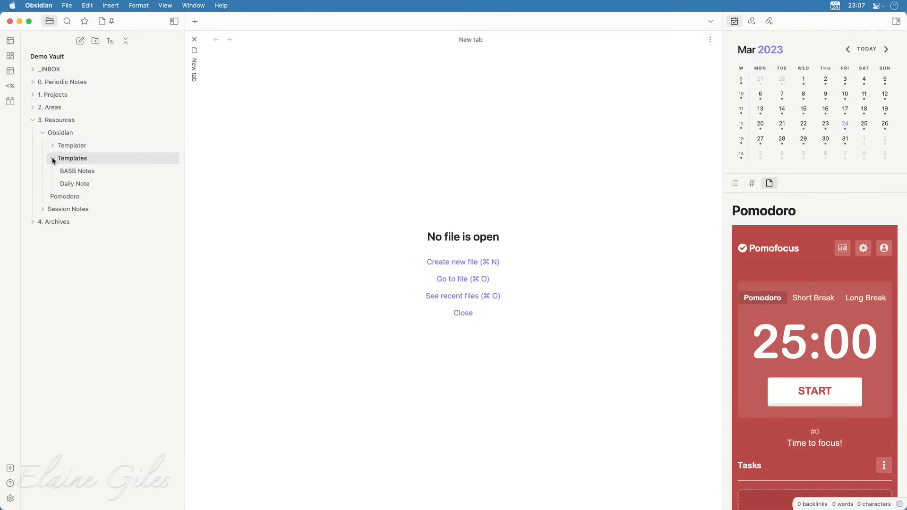
pyautogui.click(52, 147)
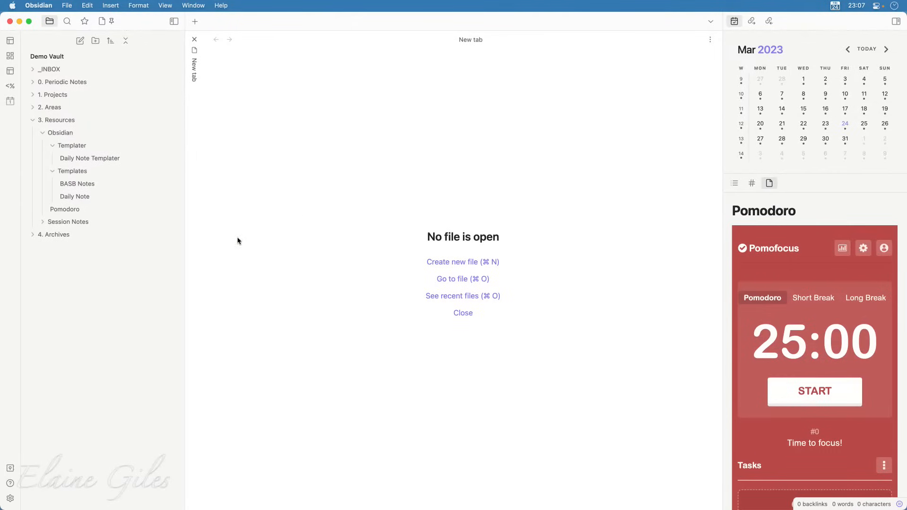
# Open the BASB Notes template and examine its Meta callout fields and section headings.
pyautogui.click(79, 183)
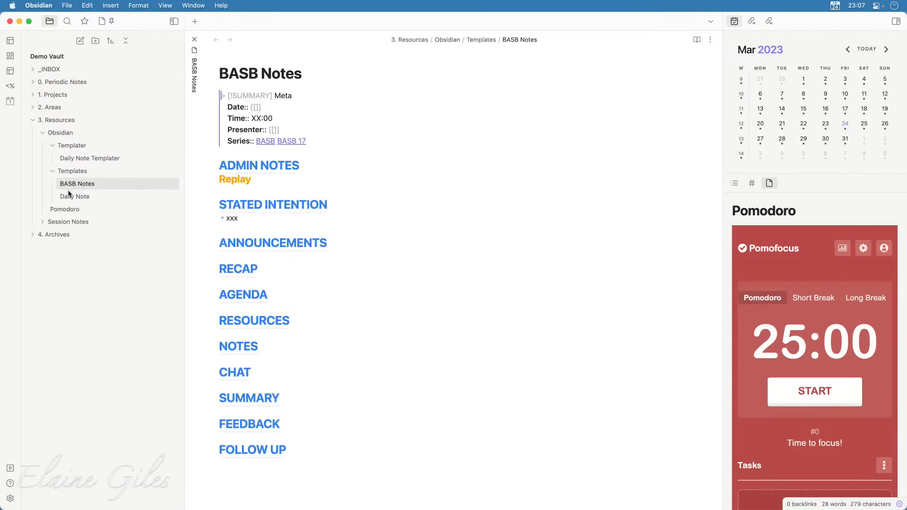
pyautogui.click(344, 478)
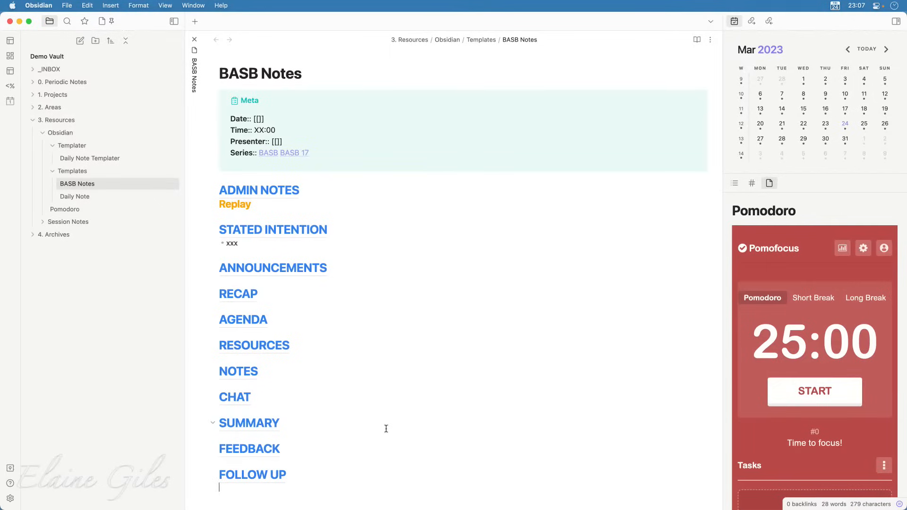
pyautogui.click(258, 118)
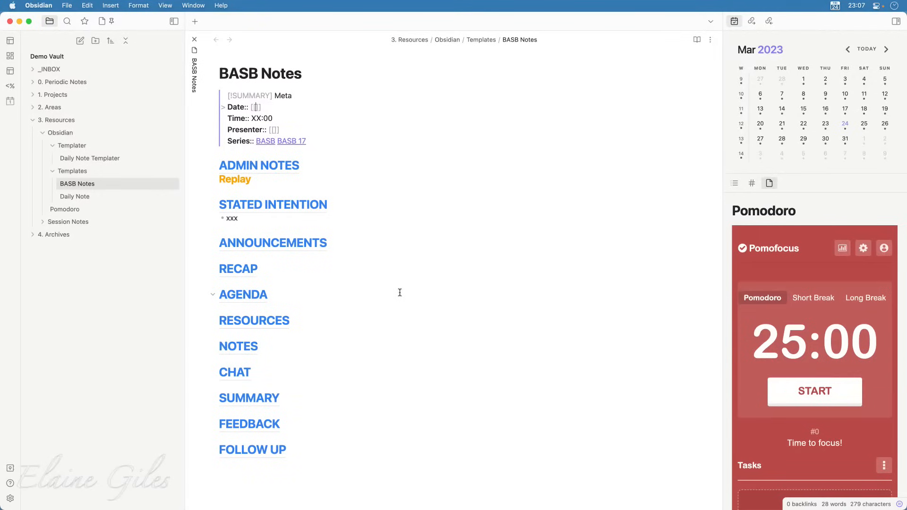
pyautogui.press('Down')
pyautogui.click(304, 194)
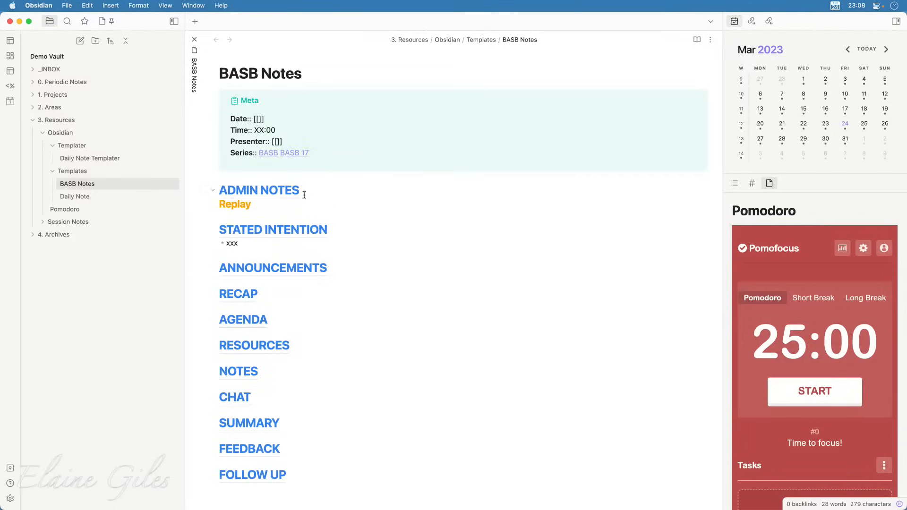
# Open the Daily Note template and inspect its date and time placeholders.
pyautogui.click(74, 197)
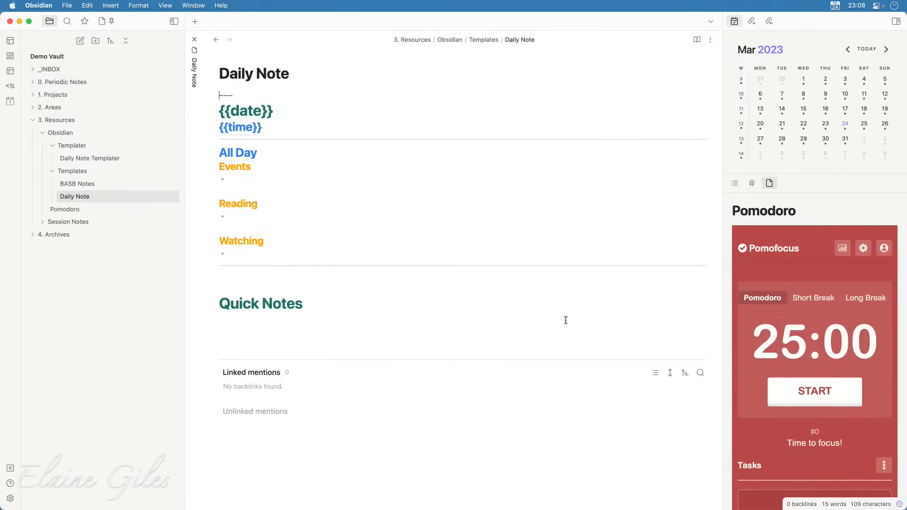
pyautogui.click(96, 197)
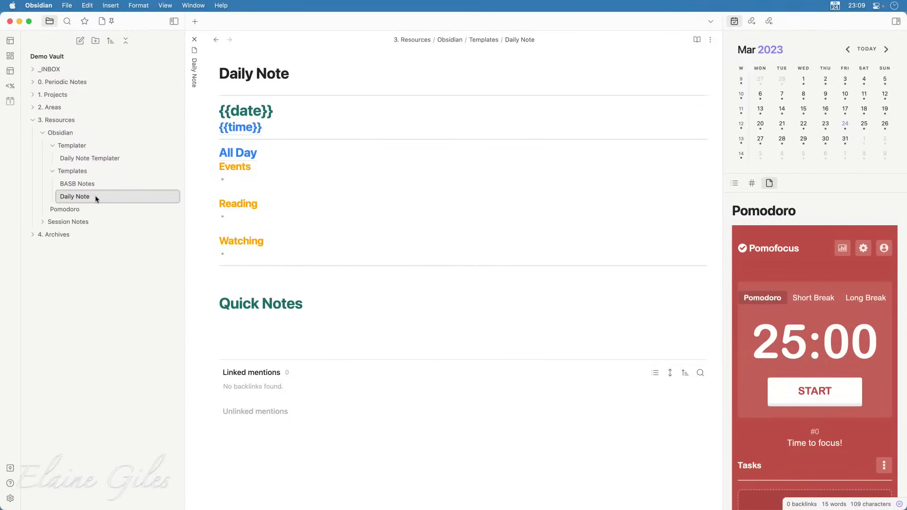
pyautogui.click(284, 107)
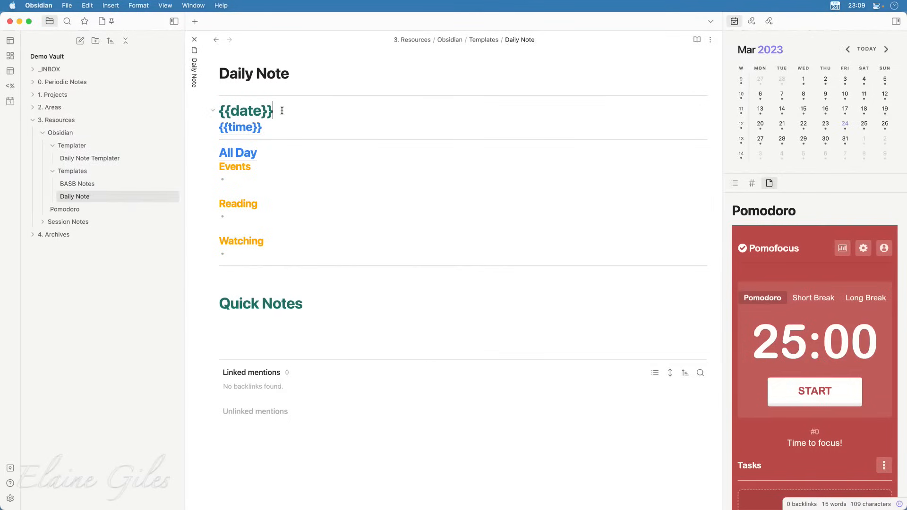
pyautogui.click(274, 127)
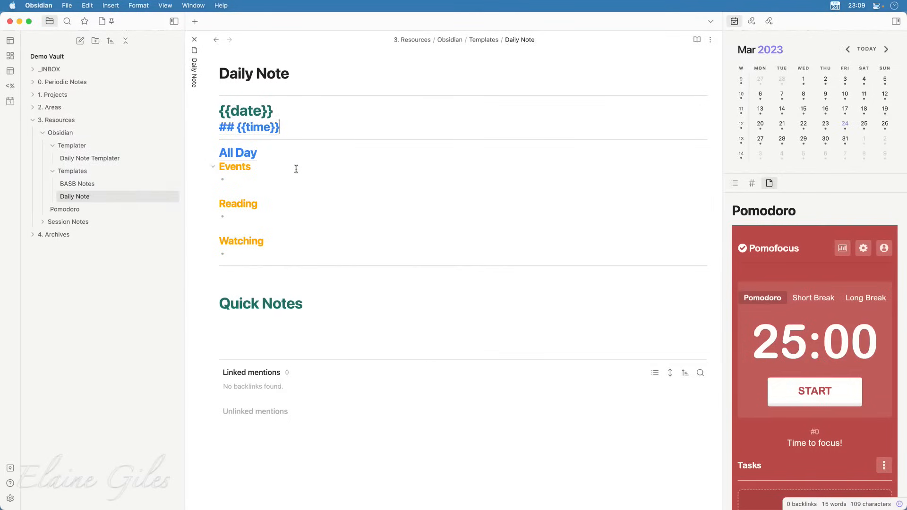
# Open the Daily Note Templater template for comparison and delete the Daily Note file from the Templates folder.
pyautogui.click(114, 163)
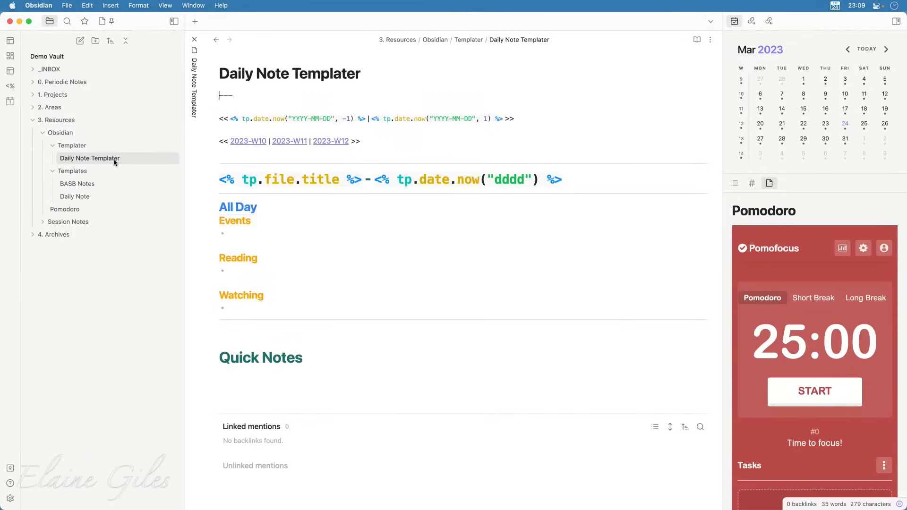
pyautogui.rightClick(101, 195)
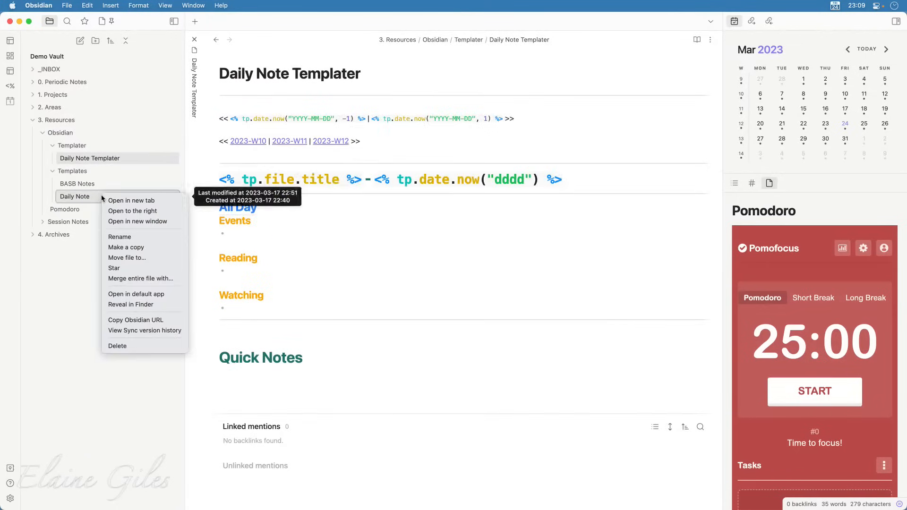
pyautogui.click(141, 348)
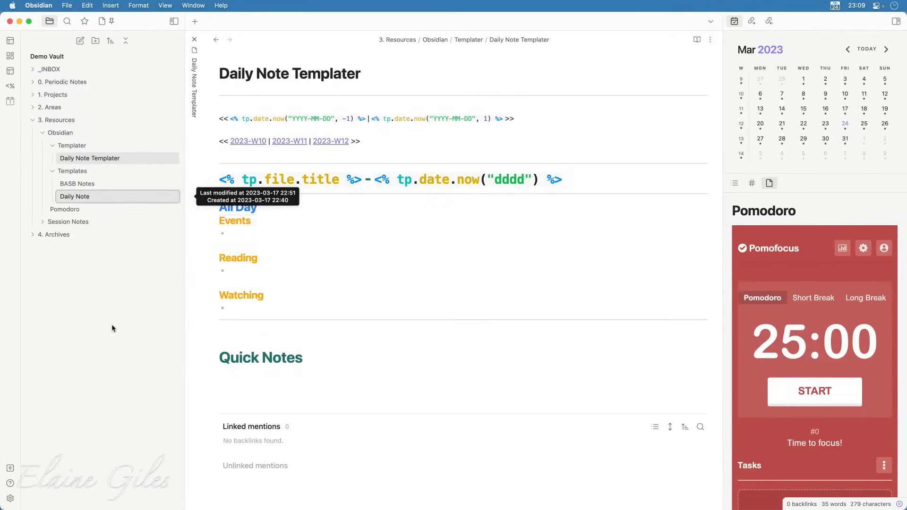
# Review the headings in the BASB Notes template and move the file from the Templates folder into the Templater folder.
pyautogui.click(102, 184)
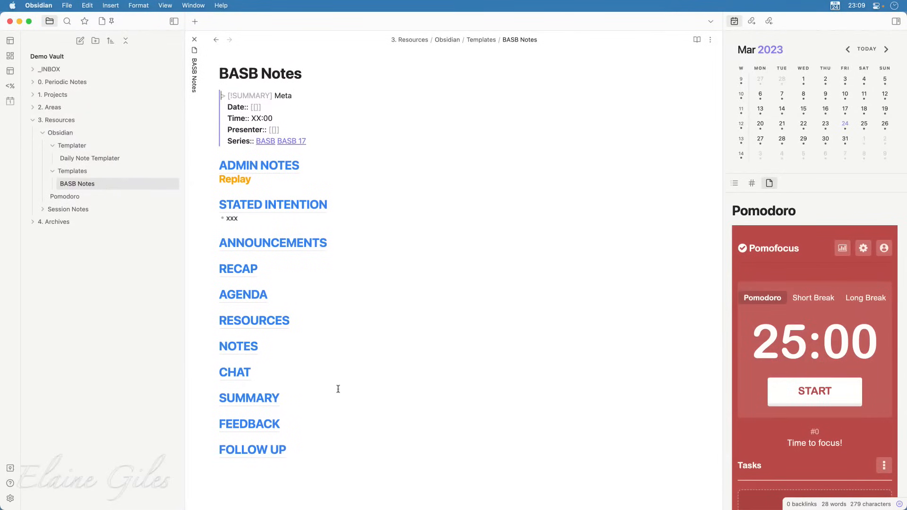
pyautogui.click(322, 469)
pyautogui.moveTo(321, 483); pyautogui.dragTo(212, 191)
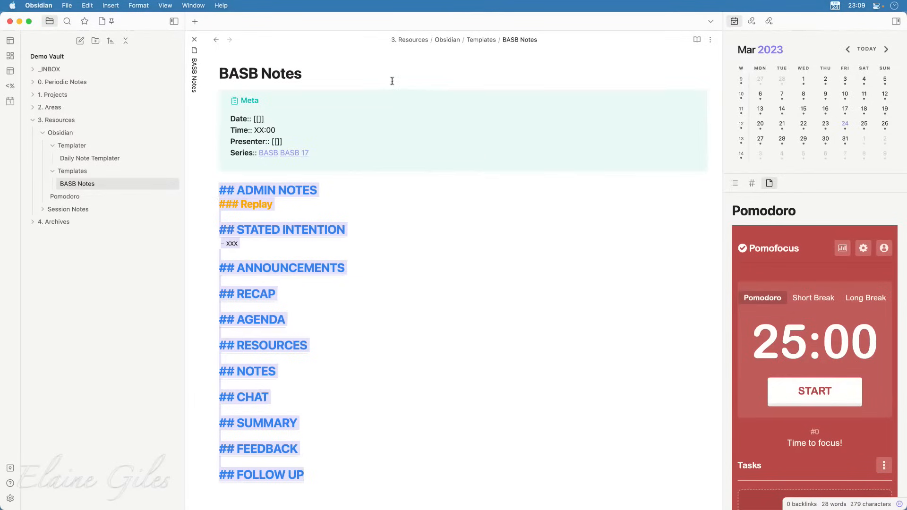
pyautogui.click(338, 179)
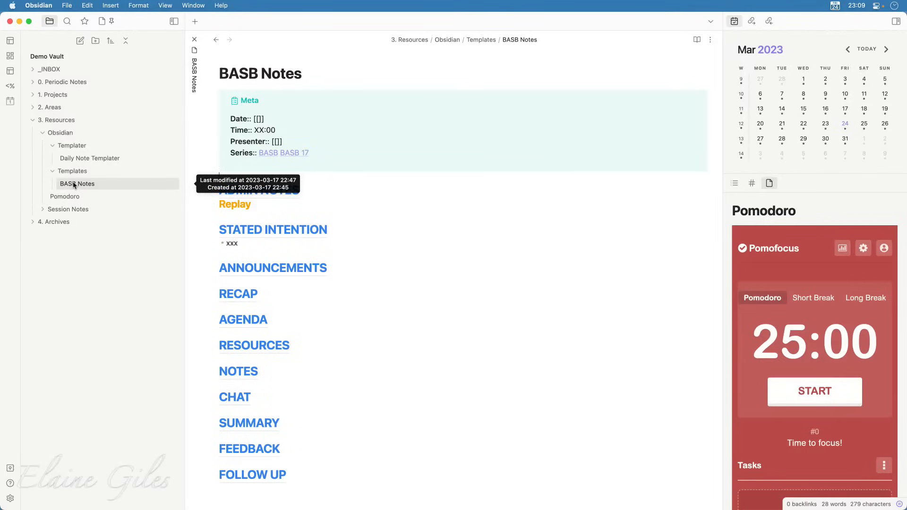
pyautogui.moveTo(73, 184); pyautogui.dragTo(70, 146)
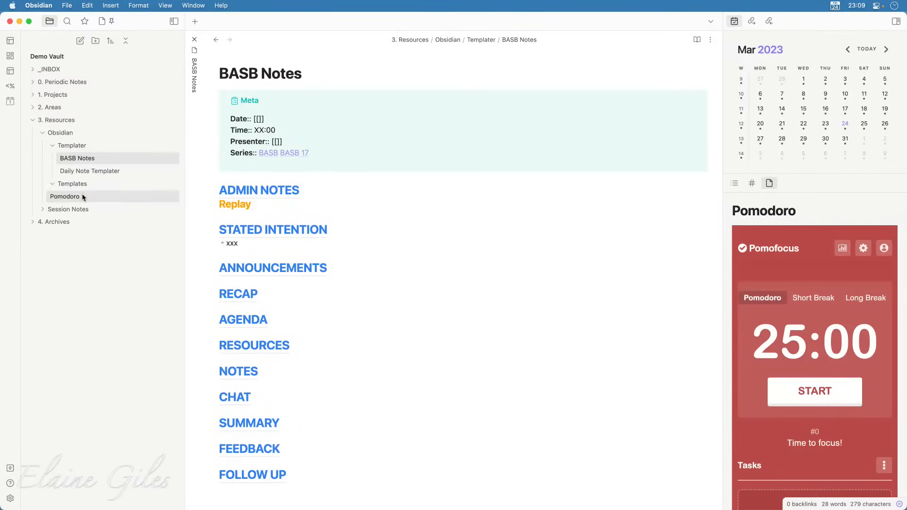
# Collapse the Templates folder and create a note titled New Note in a separate tab beside BASB Notes.
pyautogui.click(57, 186)
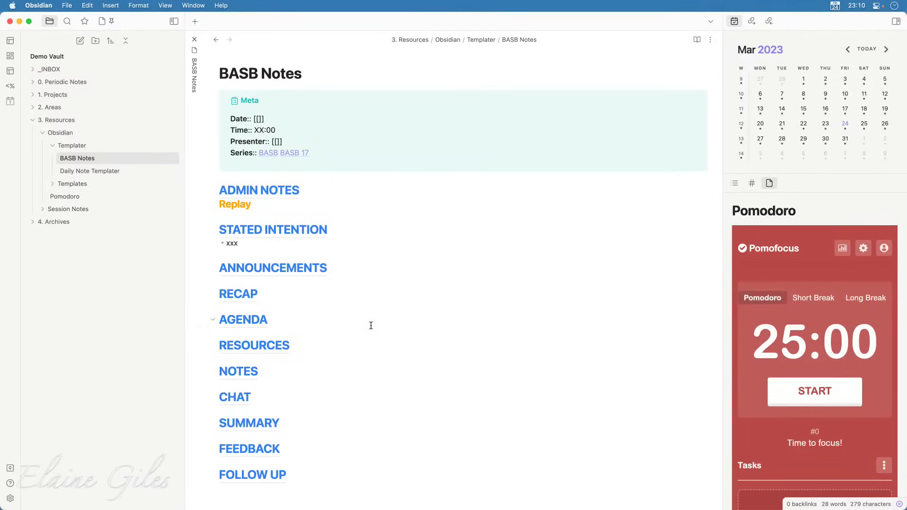
pyautogui.click(357, 318)
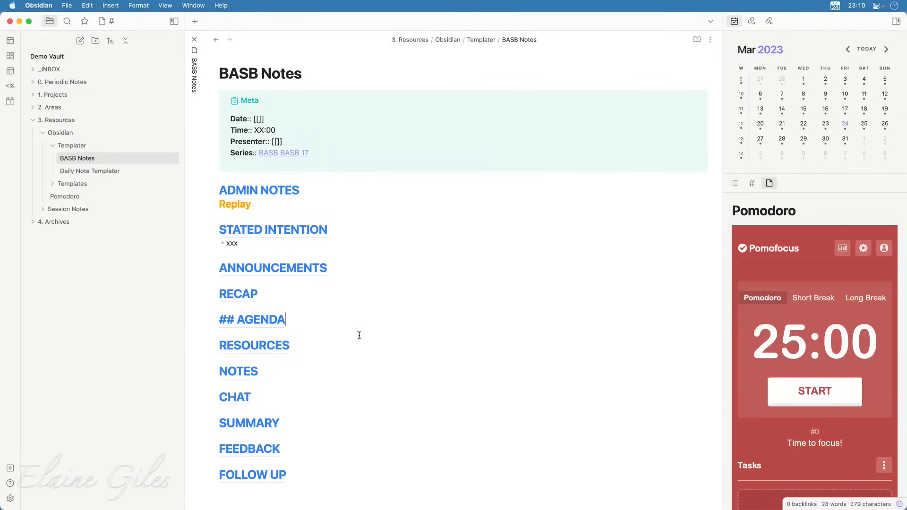
pyautogui.press('super+shift+n')
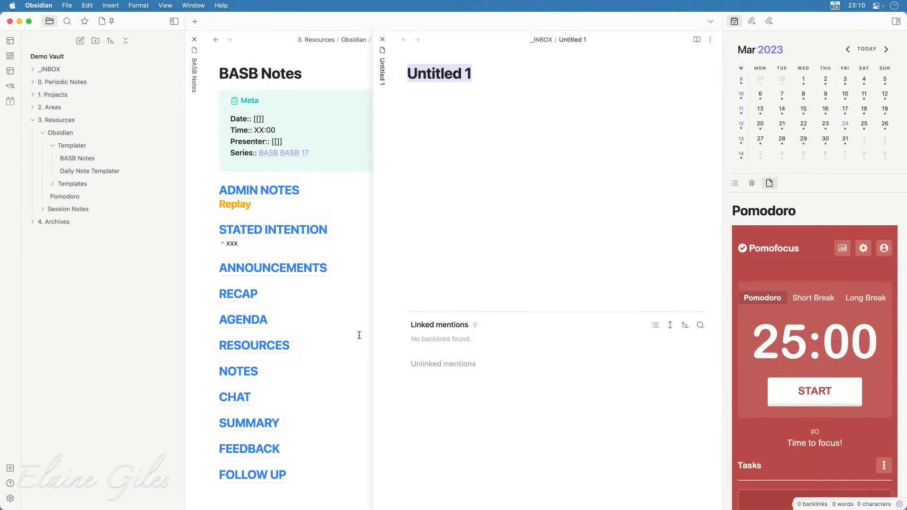
pyautogui.write('New Note')
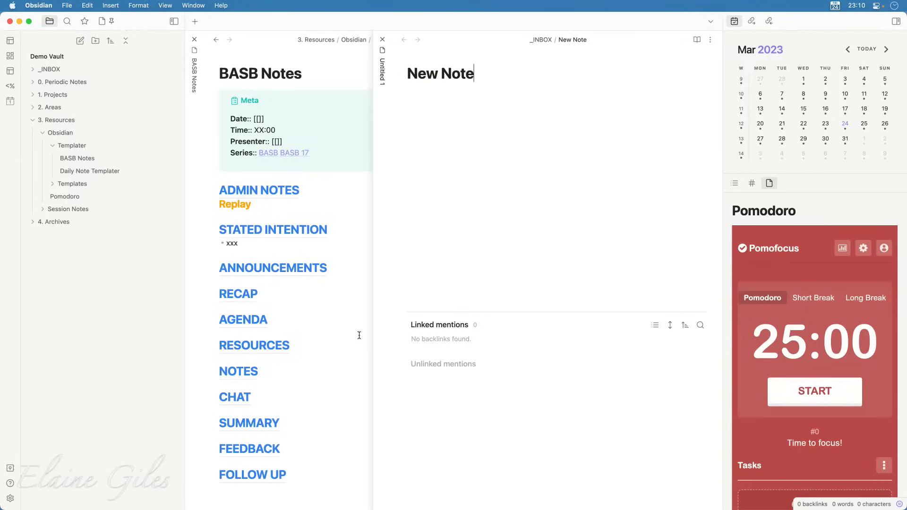
pyautogui.press('Return')
# Insert the BASB Notes template into New Note and fill its Date link with the current date, 2023-03-24.
pyautogui.hotkey('alt', 'e')
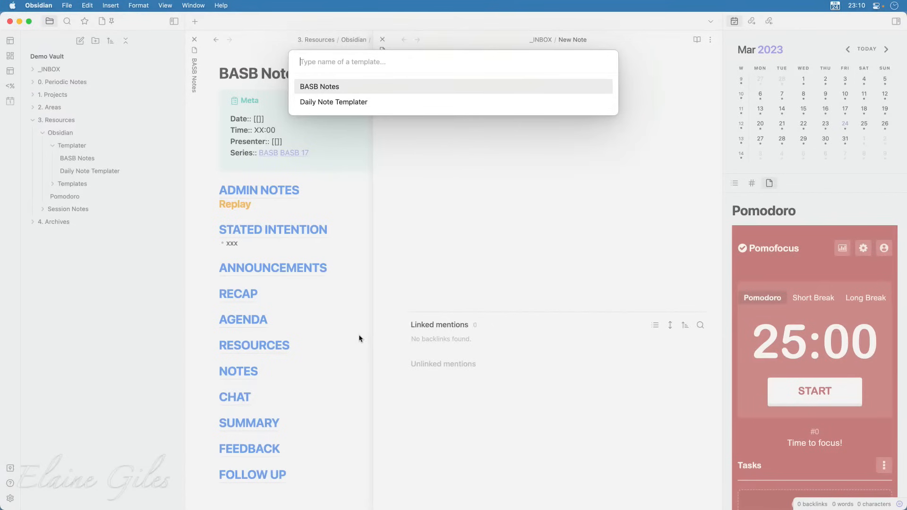
pyautogui.press('Return')
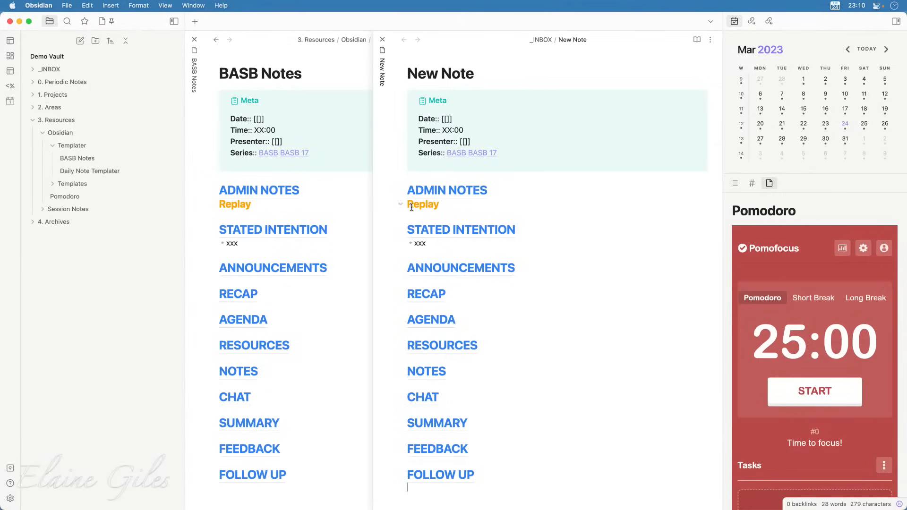
pyautogui.click(463, 121)
pyautogui.press('Up')
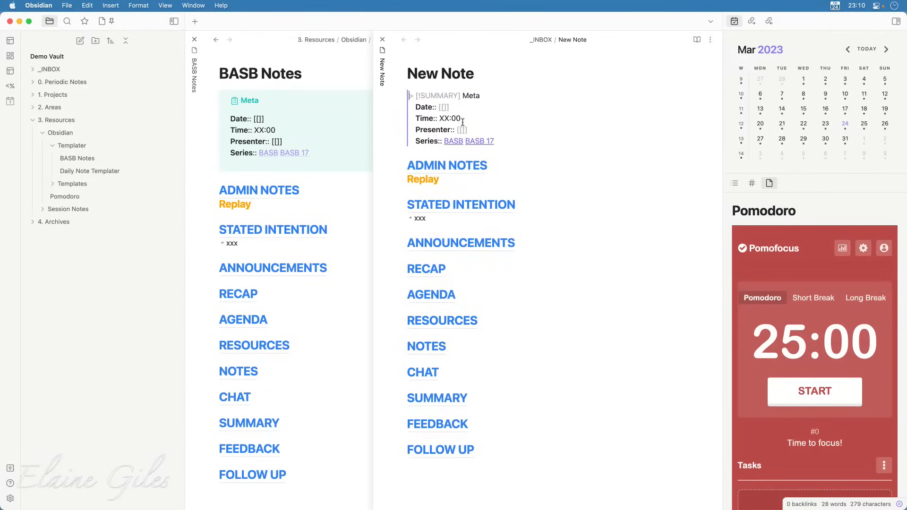
pyautogui.press('Down')
pyautogui.press('super+Right')
pyautogui.press('Left')
pyautogui.press('super+p')
pyautogui.write('date')
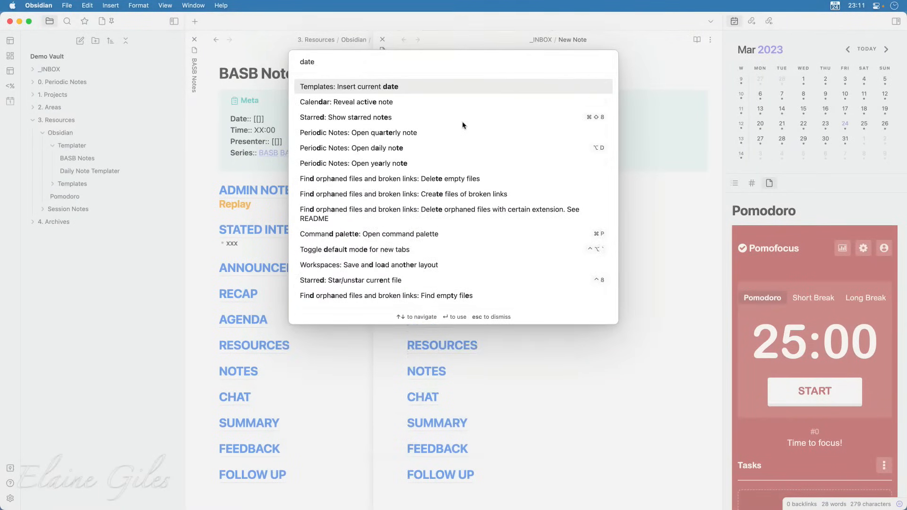
pyautogui.press('Return')
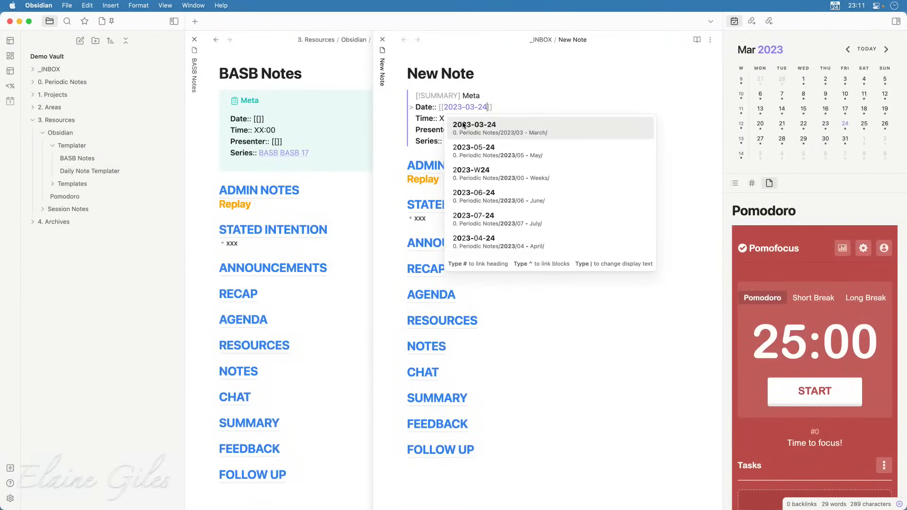
pyautogui.press('Return')
pyautogui.press('Down')
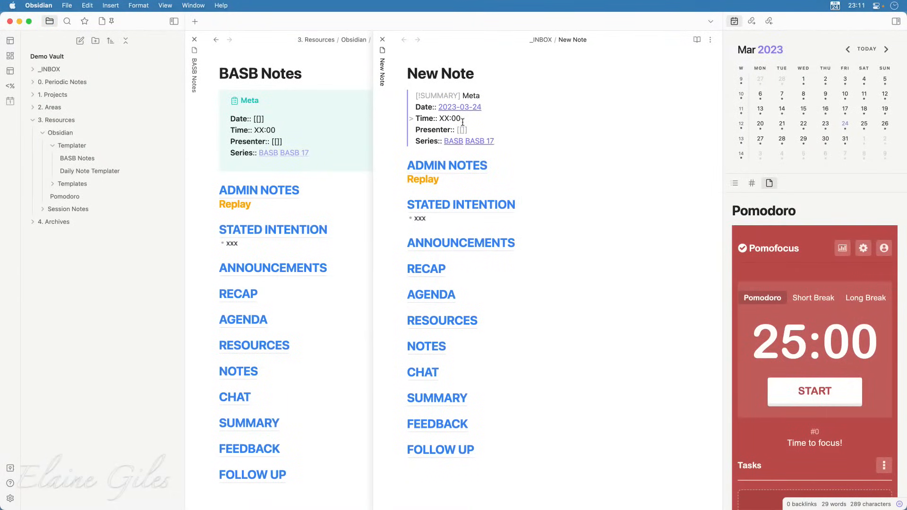
# Set the Time field in New Note's Meta callout to 21:00.
pyautogui.press('Left')
pyautogui.press('Left')
pyautogui.press('Left')
pyautogui.press('Left')
pyautogui.press('Left')
pyautogui.press('Delete')
pyautogui.press('Delete')
pyautogui.write('21')
# Enter the presenter's full name inside the Presenter link brackets of New Note's Meta callout.
pyautogui.press('Down')
pyautogui.press('Left')
pyautogui.press('Left')
pyautogui.write('Elaine Giles')
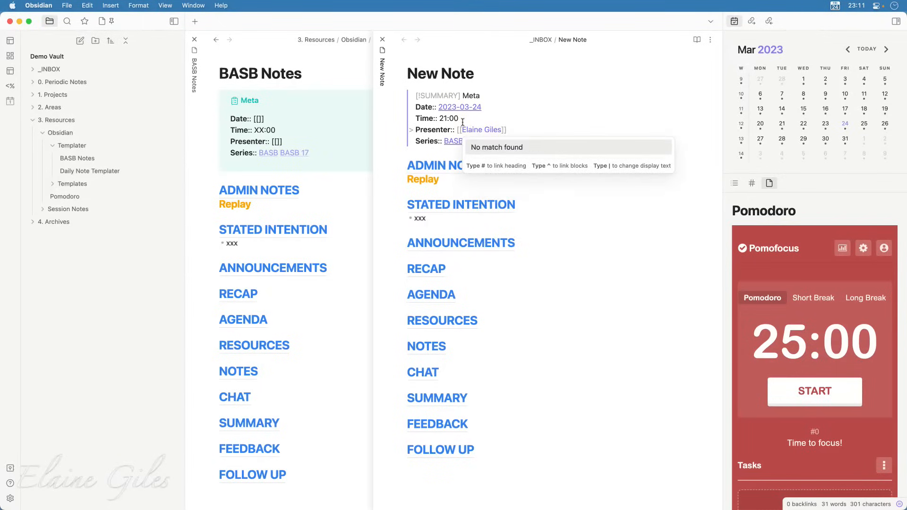
pyautogui.click(559, 478)
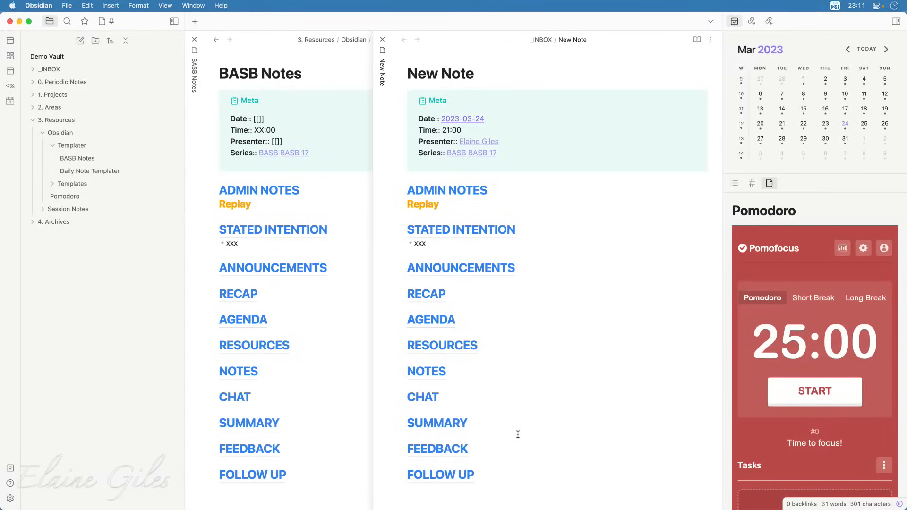
# Delete the entire body of New Note, including the Meta callout and all section headings.
pyautogui.click(541, 364)
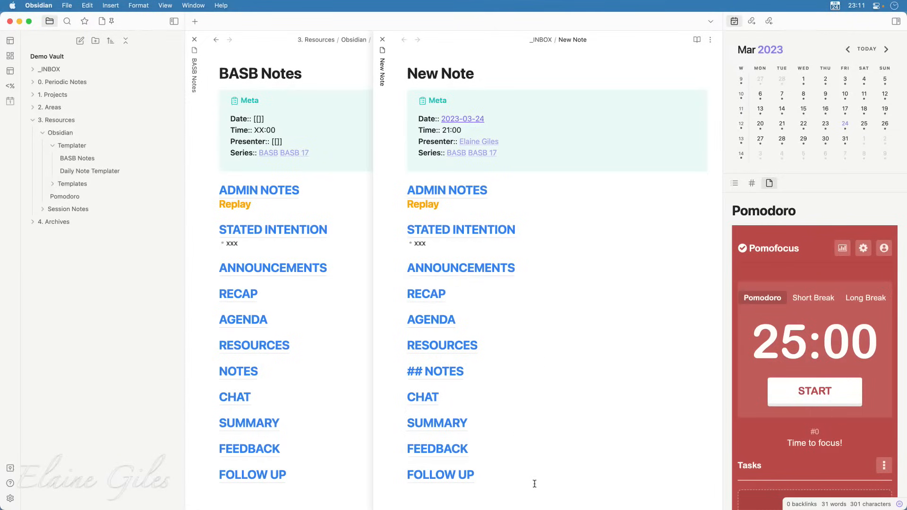
pyautogui.moveTo(533, 485); pyautogui.dragTo(407, 177)
pyautogui.press('super+a')
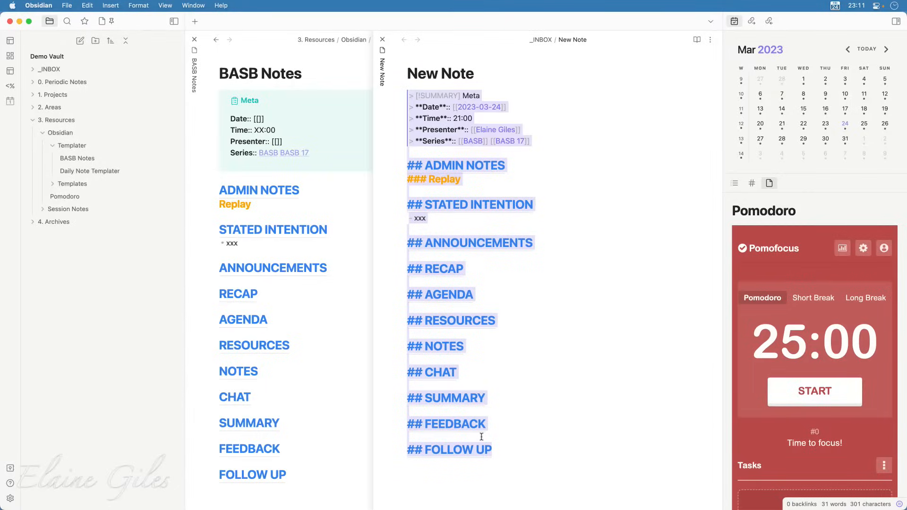
pyautogui.press('BackSpace')
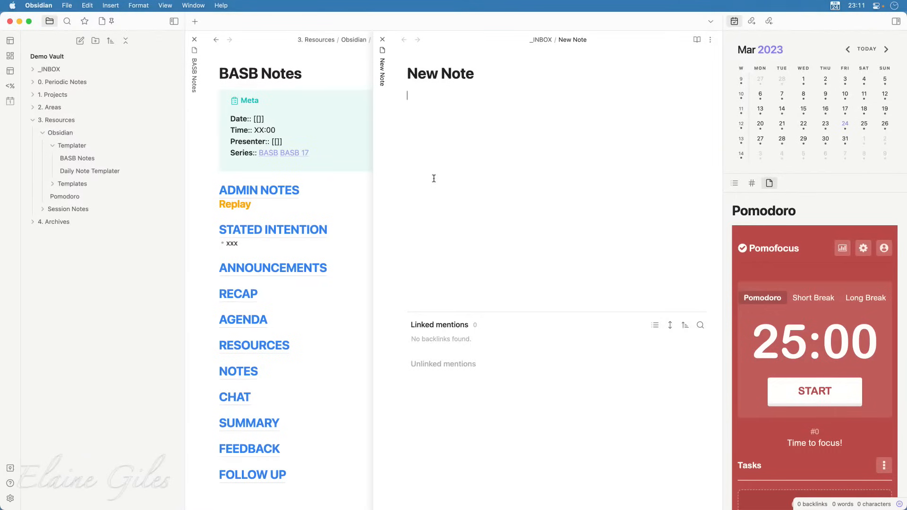
# Open the Daily Note Templater template and rename it to Daily Note.
pyautogui.click(96, 173)
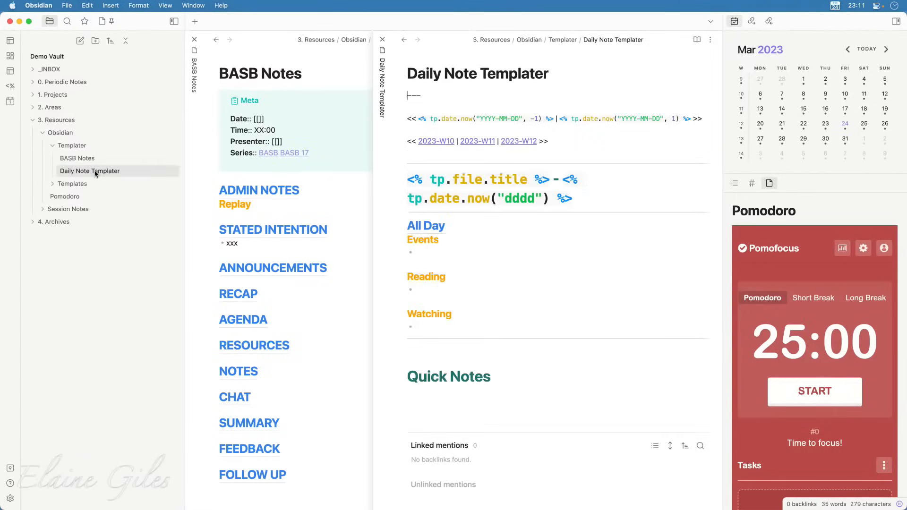
pyautogui.doubleClick(538, 73)
pyautogui.press('BackSpace')
pyautogui.press('BackSpace')
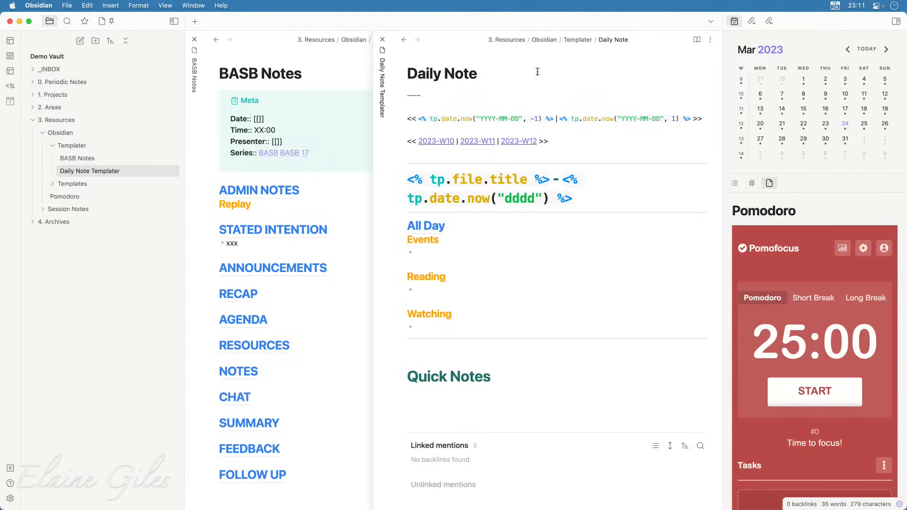
pyautogui.click(575, 285)
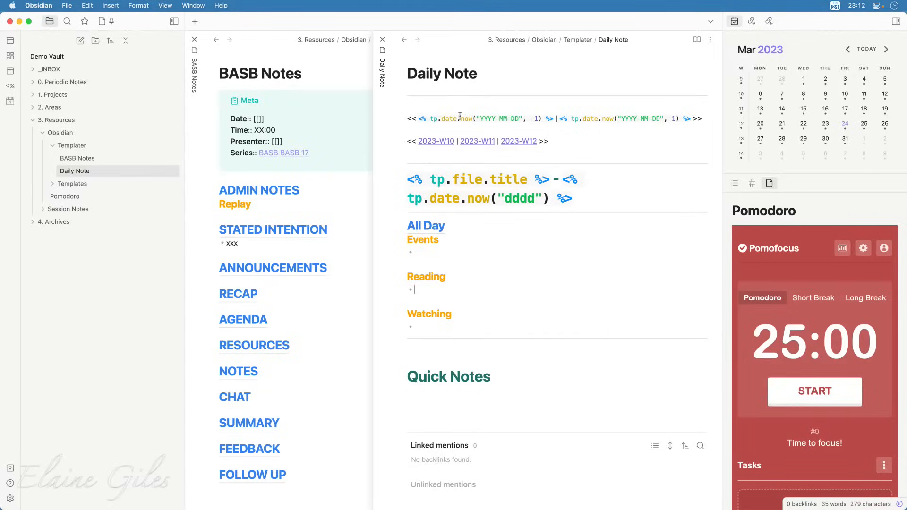
# Return to New Note and check the hotkeys assigned to the Templater commands in the settings.
pyautogui.click(404, 39)
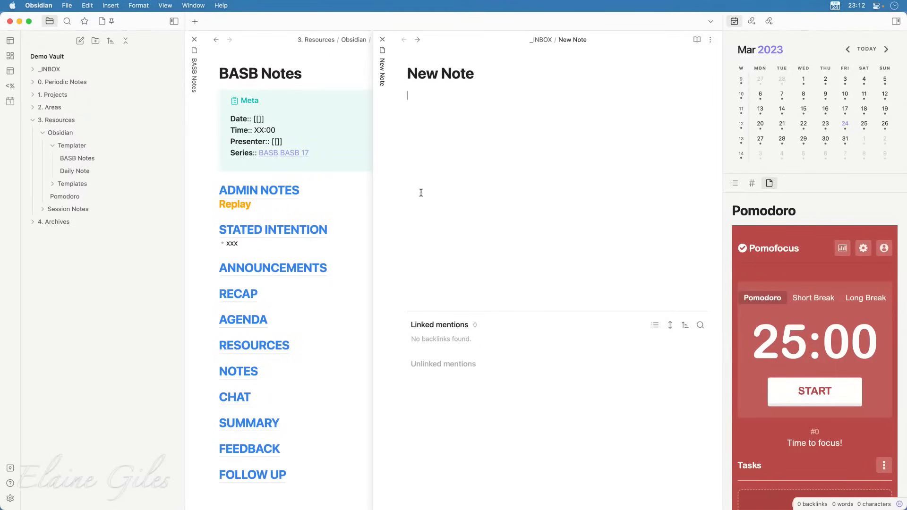
pyautogui.press('super+comma')
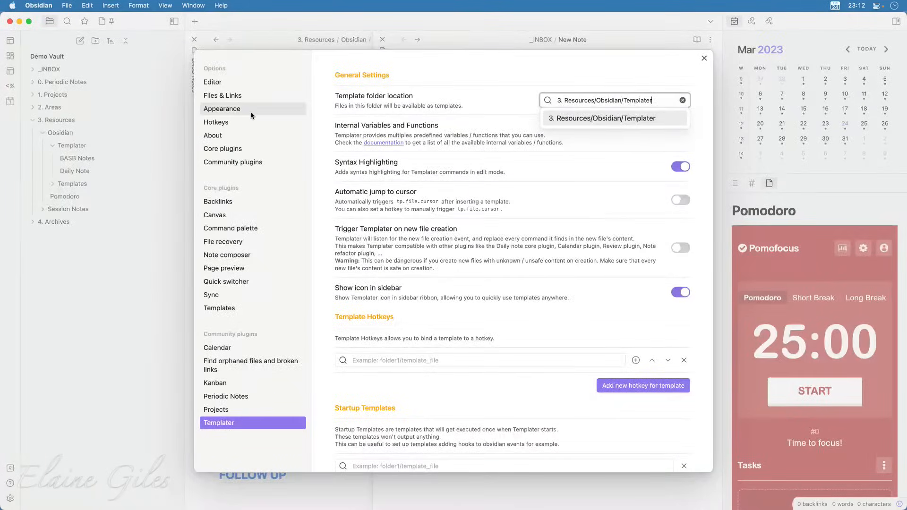
pyautogui.click(248, 123)
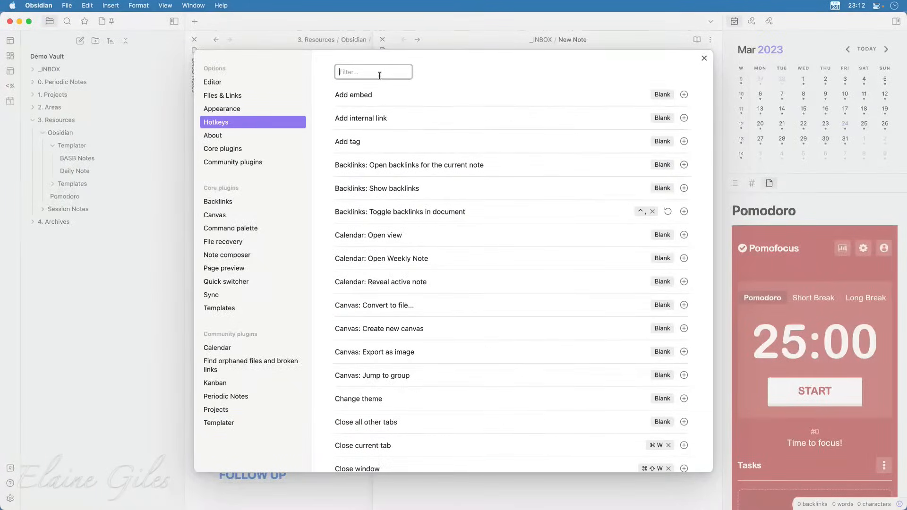
pyautogui.write('templater')
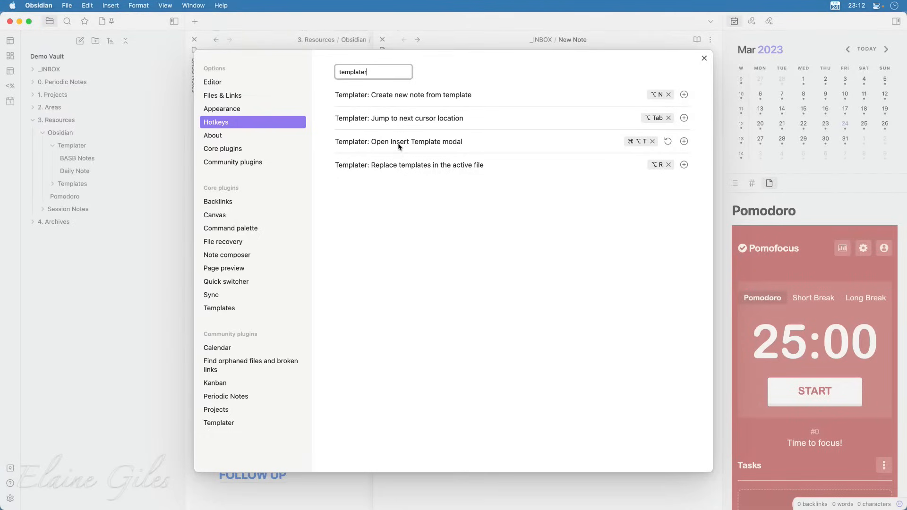
pyautogui.click(704, 58)
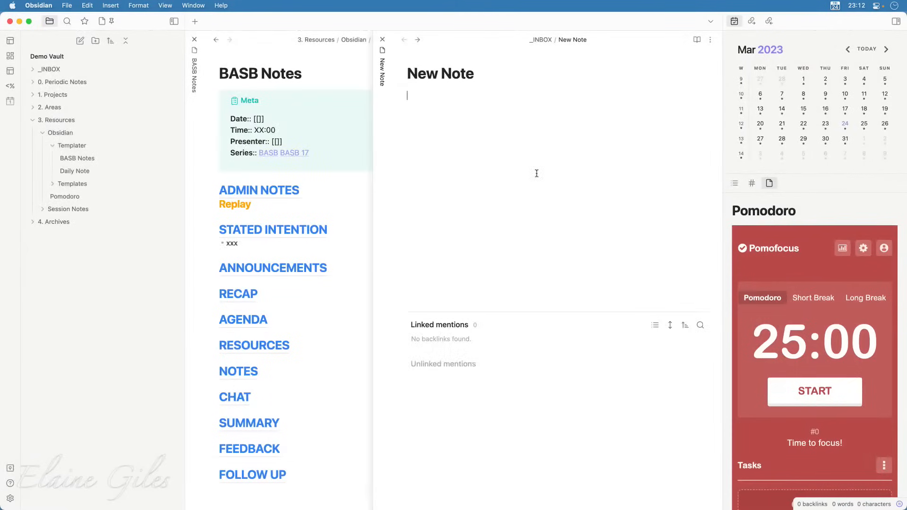
# Search the command palette for "templater" and review the available Templater and Templates commands.
pyautogui.hotkey('alt', 'e')
pyautogui.press('cmd+p')
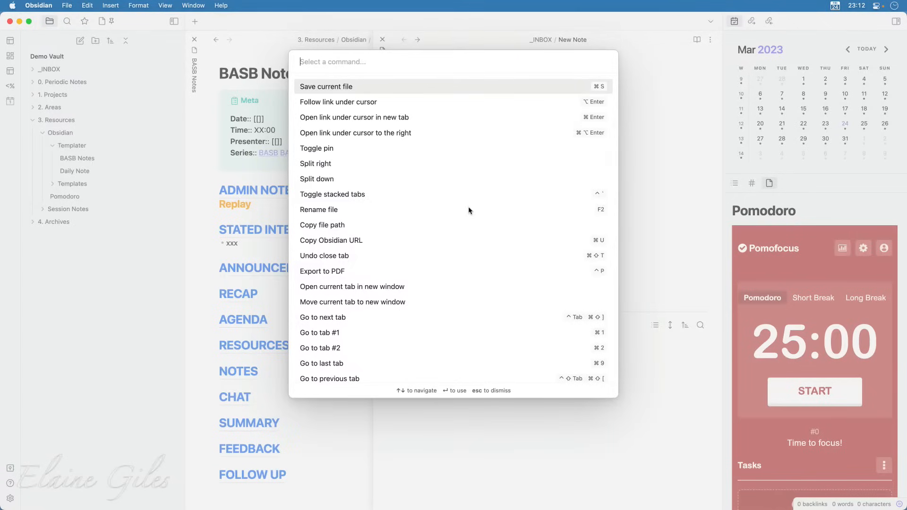
pyautogui.write('templater')
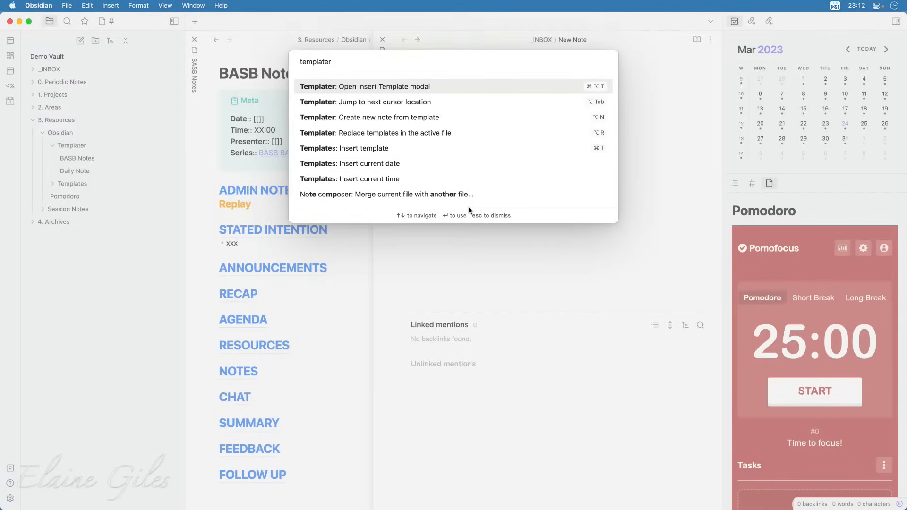
pyautogui.press('Down')
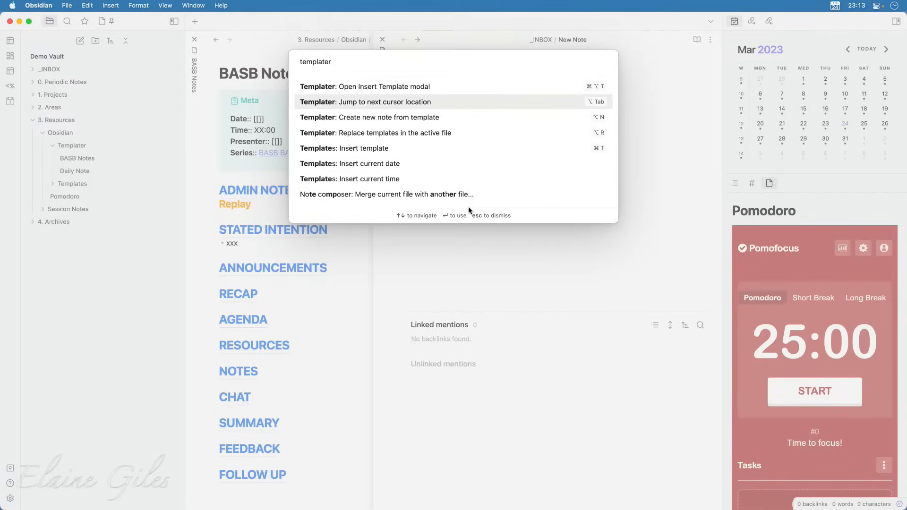
pyautogui.press('Down')
pyautogui.press('Down')
pyautogui.press('Down')
pyautogui.press('Down')
pyautogui.press('Down')
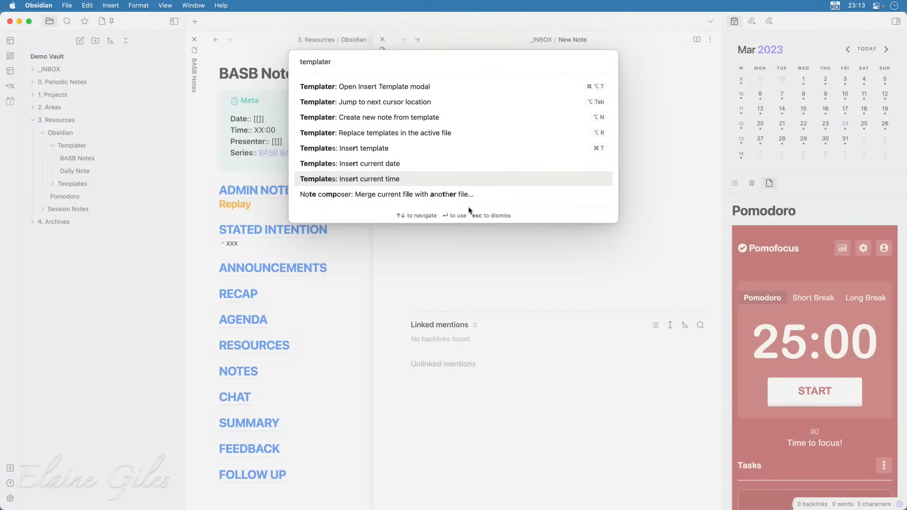
pyautogui.press('Up')
pyautogui.press('Up')
pyautogui.press('Up')
pyautogui.press('Up')
pyautogui.press('Up')
pyautogui.press('Up')
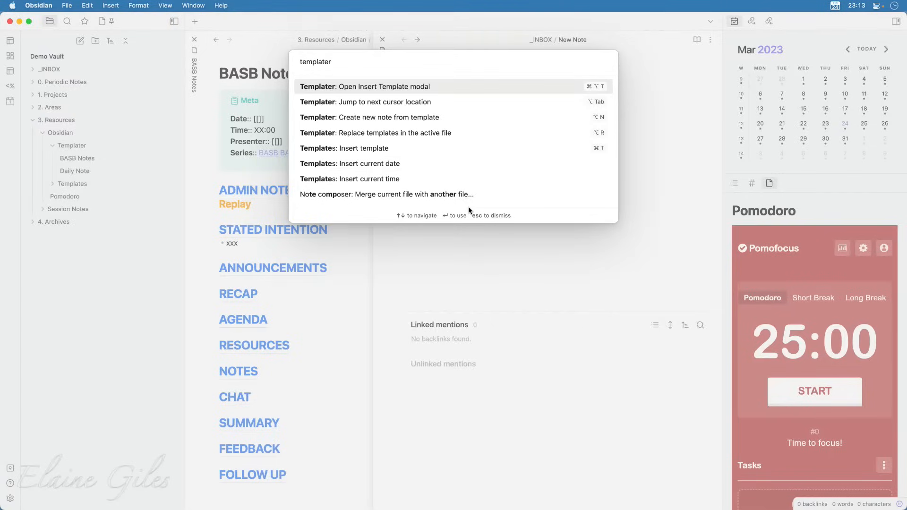
# Insert the Daily Note template into New Note with Templater's Open Insert Template modal command.
pyautogui.press('Return')
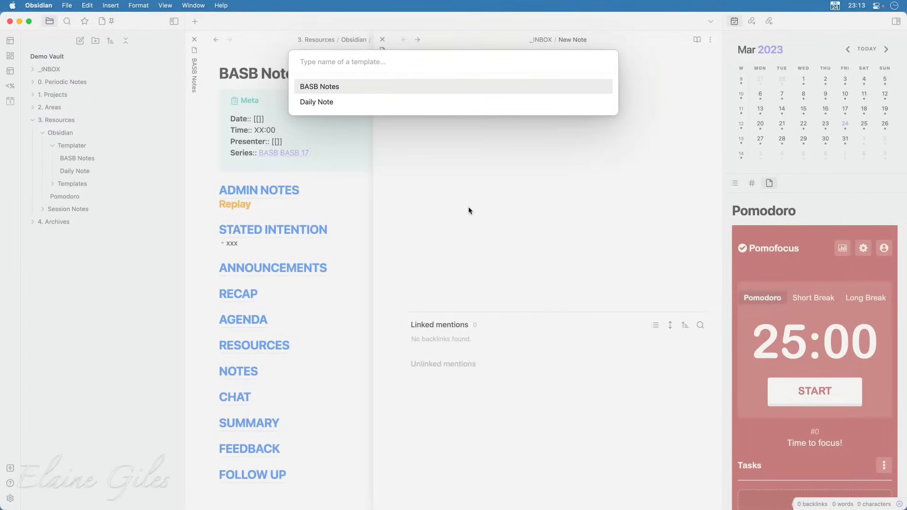
pyautogui.press('Down')
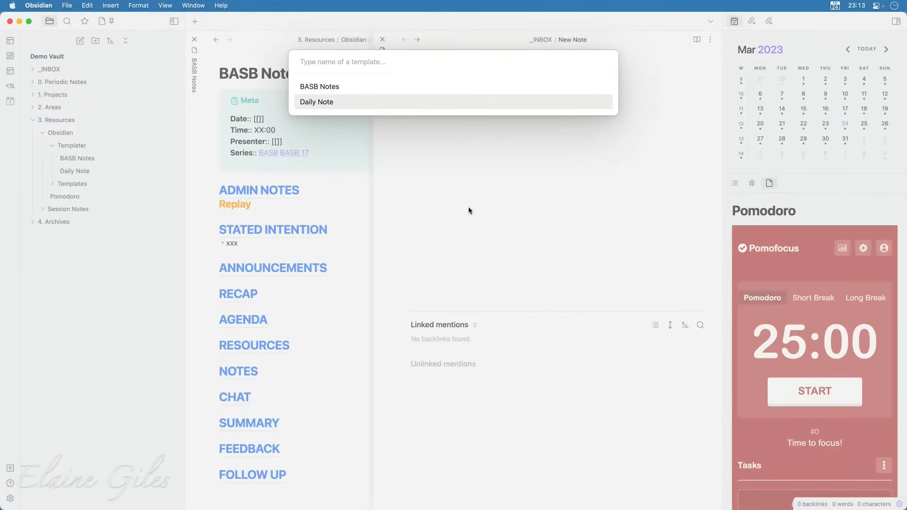
pyautogui.press('Return')
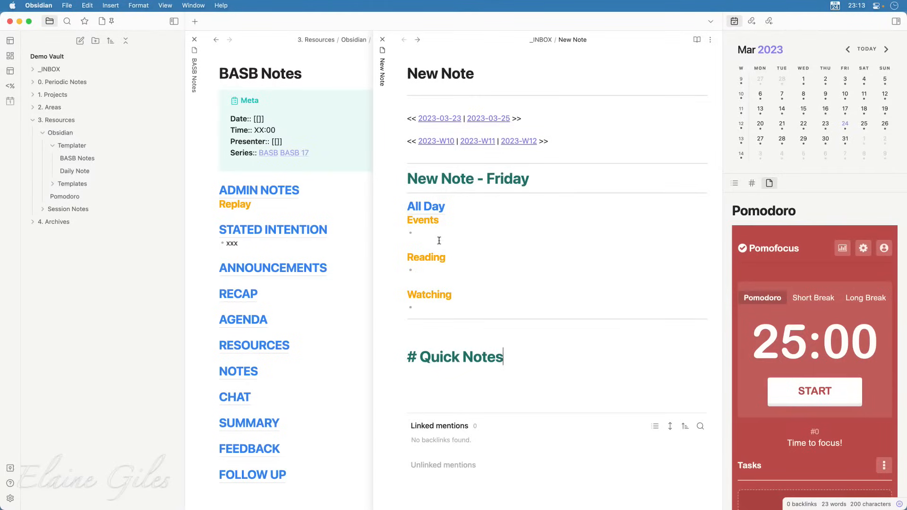
# Follow the 2023-03-23 and 2023-03-25 links in New Note to check them, returning to the note after each.
pyautogui.click(441, 121)
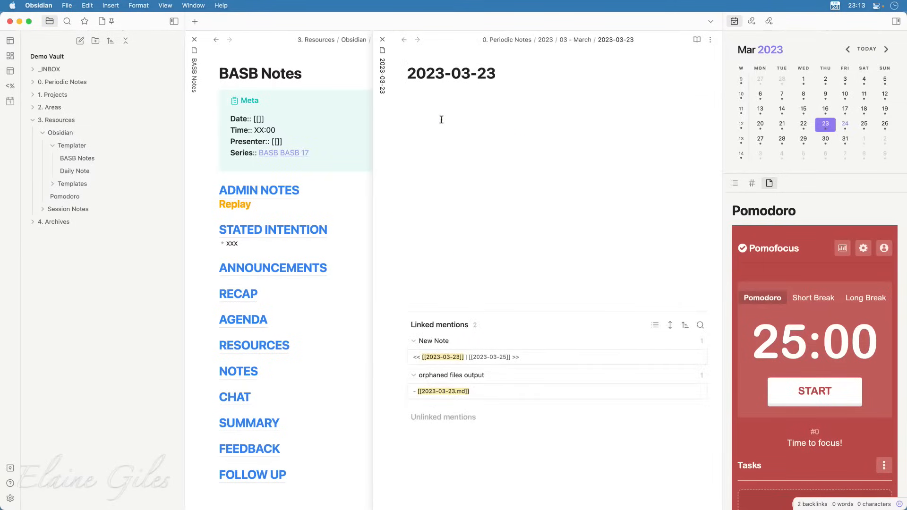
pyautogui.click(404, 39)
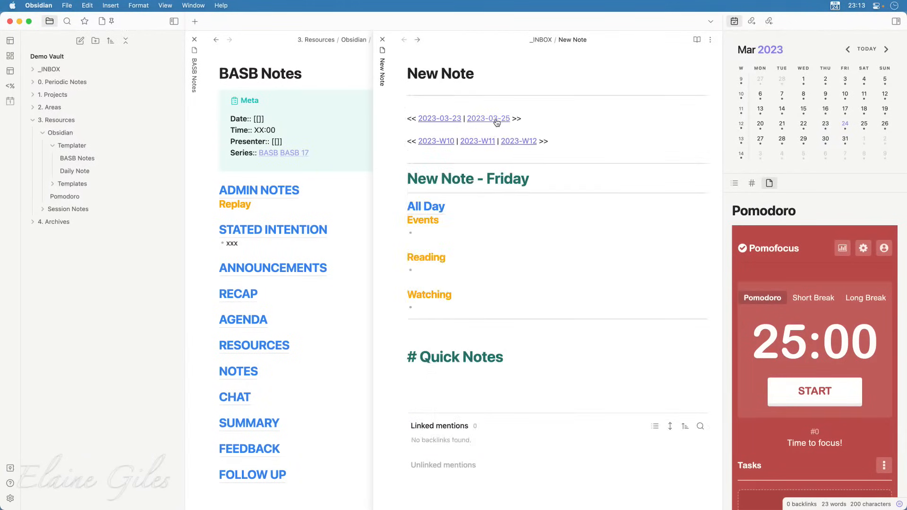
pyautogui.click(492, 119)
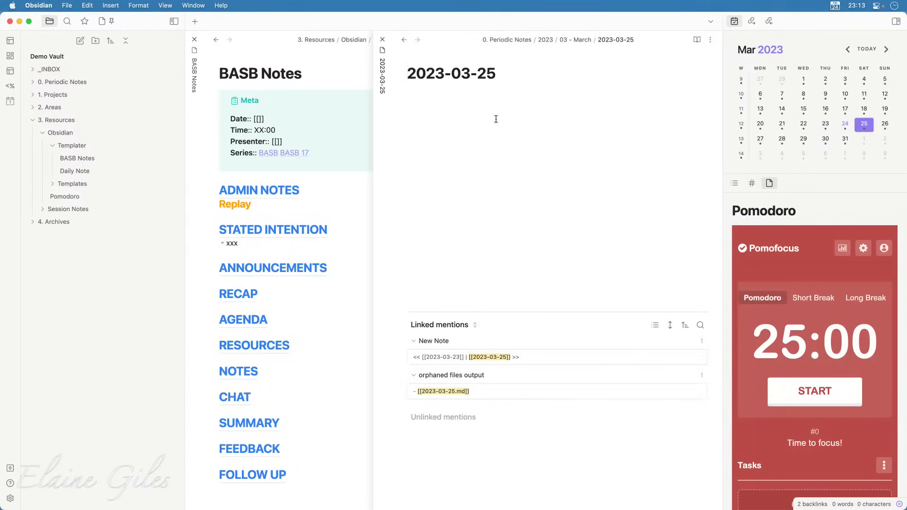
pyautogui.click(404, 39)
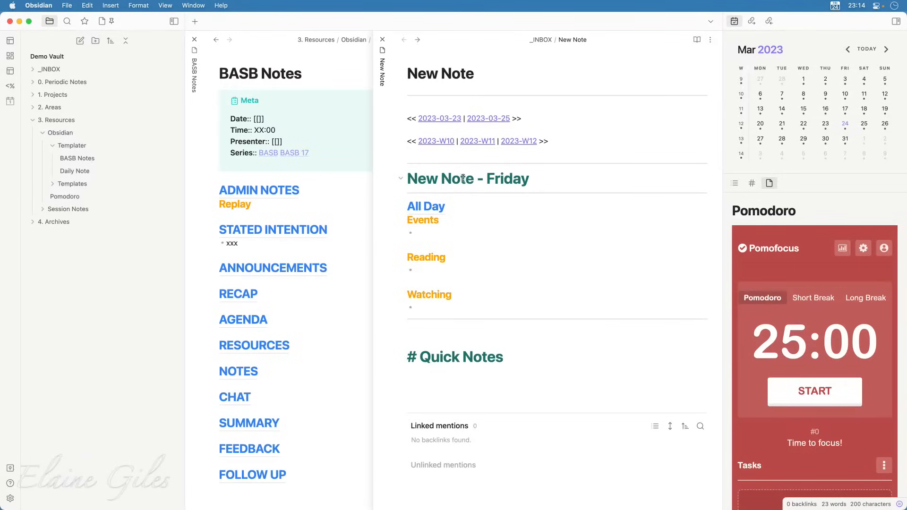
# Examine the New Note heading, highlighting its file title and its weekday in turn.
pyautogui.moveTo(474, 179); pyautogui.dragTo(407, 181)
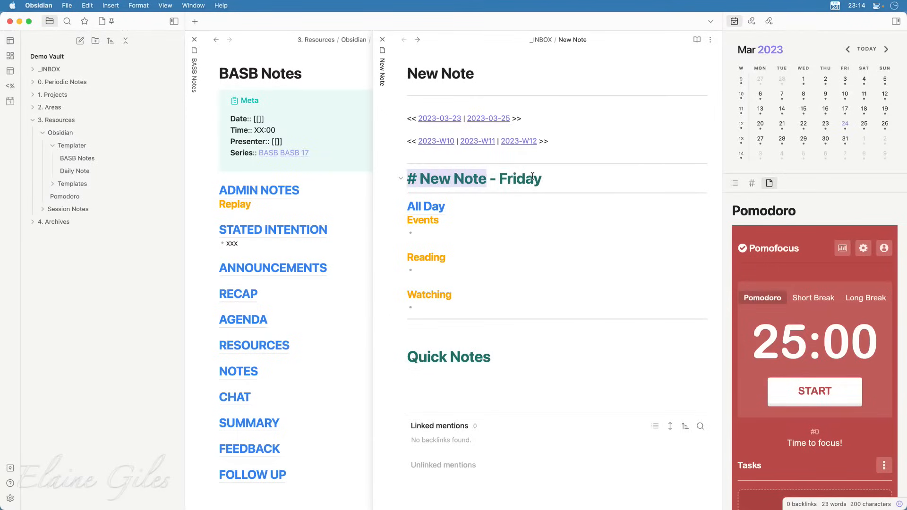
pyautogui.doubleClick(532, 177)
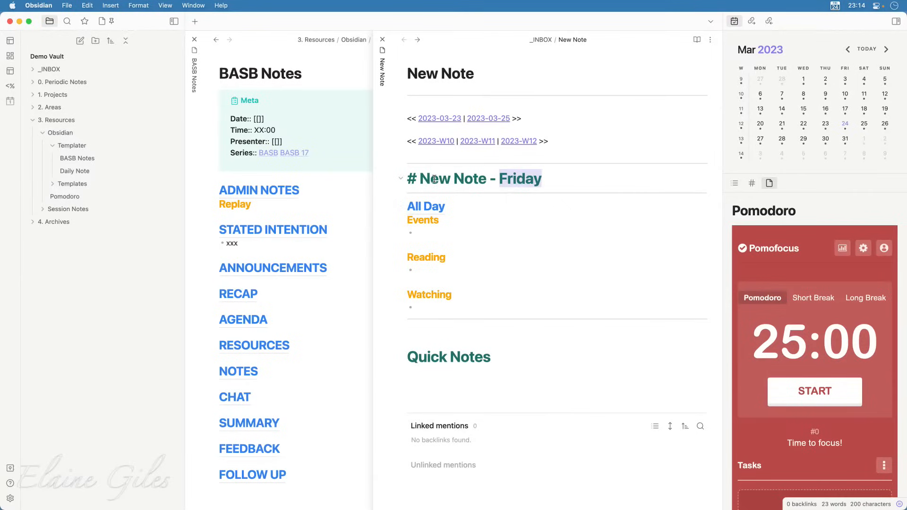
pyautogui.click(514, 219)
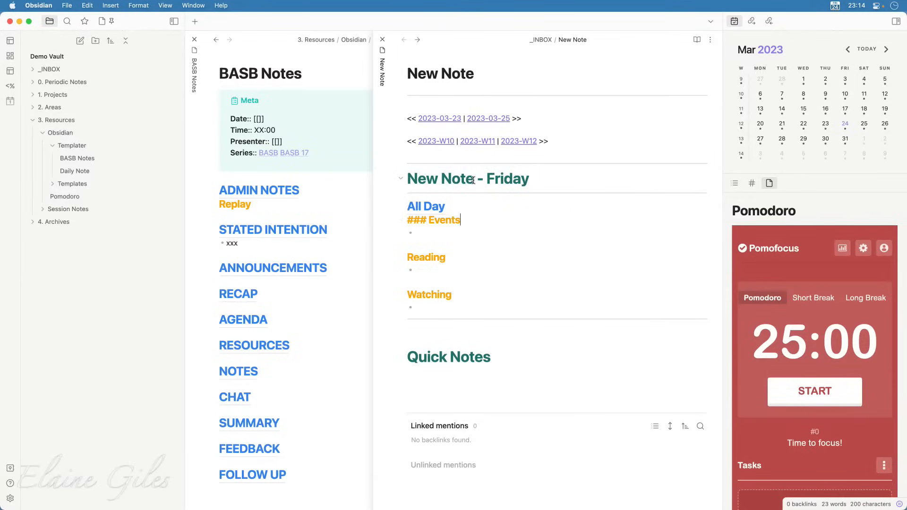
pyautogui.moveTo(472, 180); pyautogui.dragTo(409, 179)
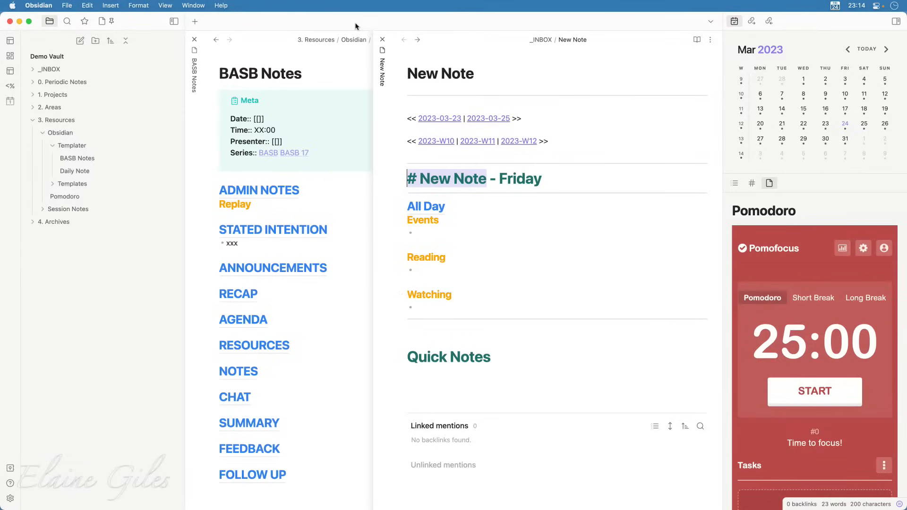
# Go forward to the empty 2023-03-25 note and insert the Daily Note template into it with Templater.
pyautogui.click(418, 42)
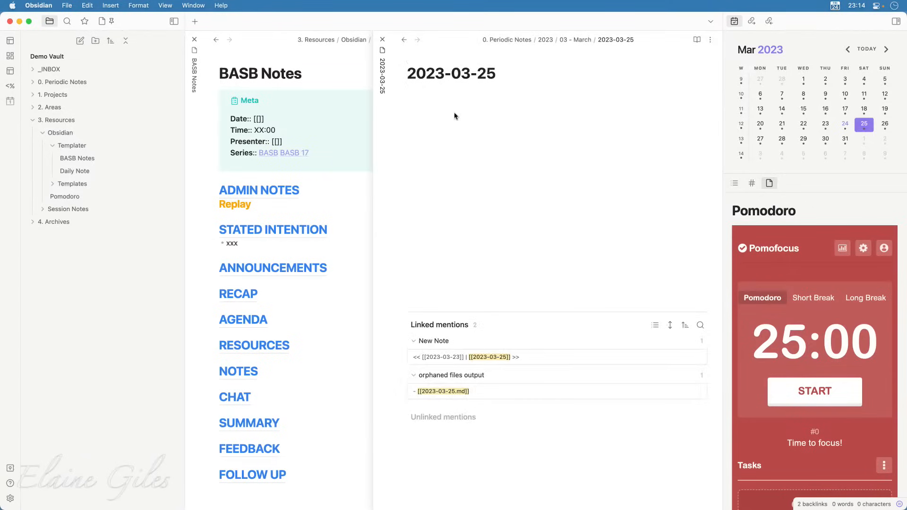
pyautogui.click(432, 97)
pyautogui.hotkey('alt', 'e')
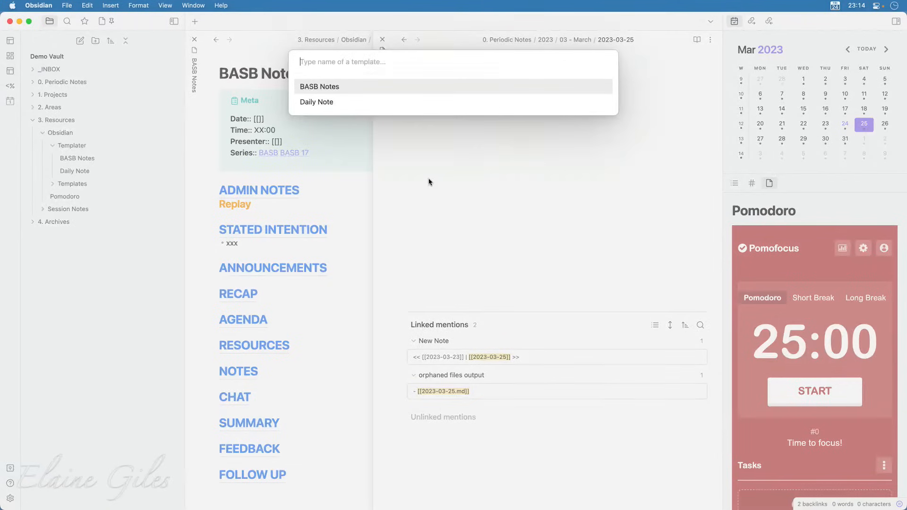
pyautogui.write('dail')
pyautogui.press('Return')
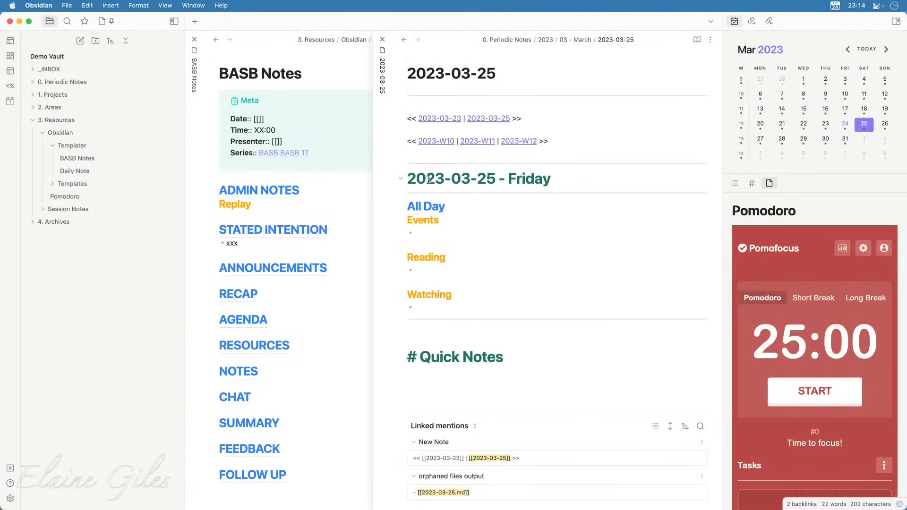
# Examine the title and weekday in the 2023-03-25 note's heading and the previous and next day links above it.
pyautogui.click(496, 179)
pyautogui.moveTo(496, 179); pyautogui.dragTo(408, 178)
pyautogui.doubleClick(541, 180)
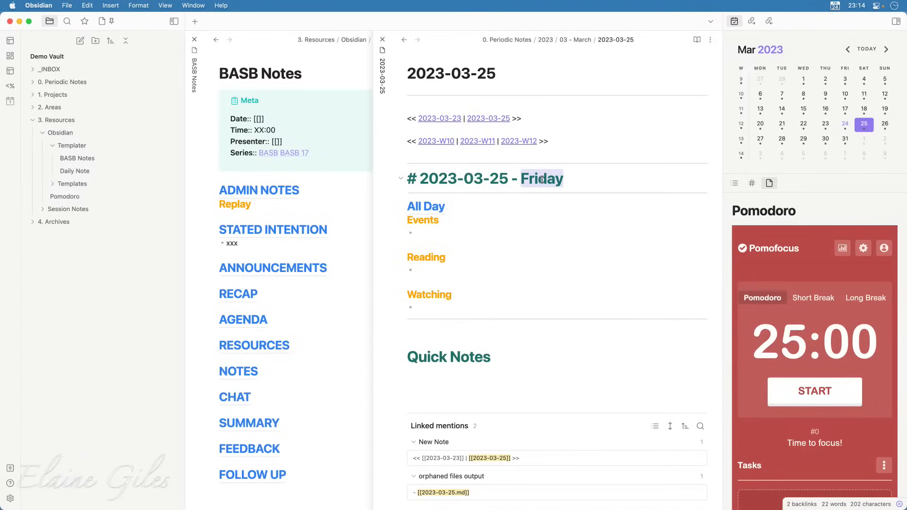
pyautogui.moveTo(538, 120); pyautogui.dragTo(408, 118)
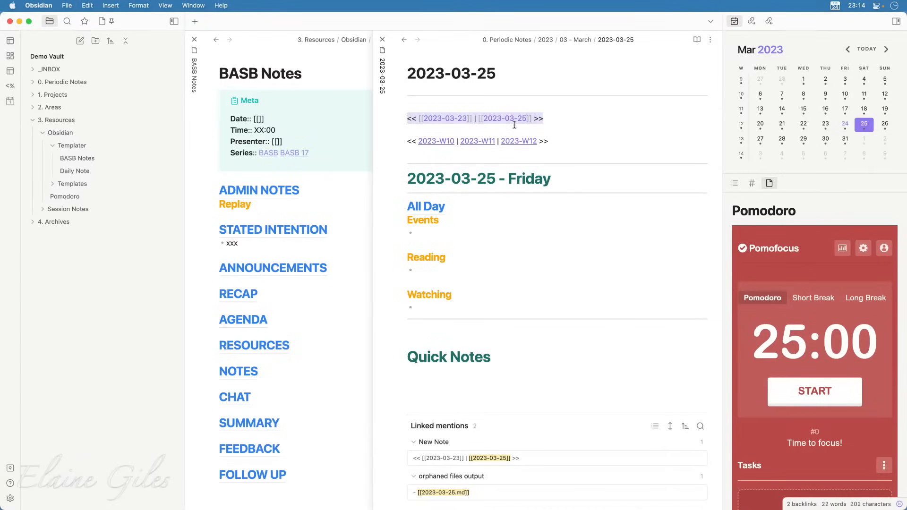
pyautogui.click(529, 231)
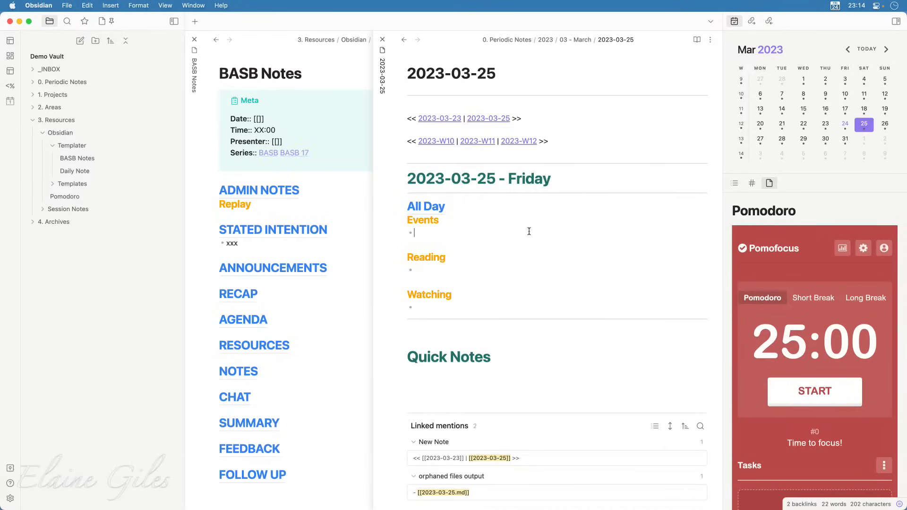
# Clear the entire content of the 2023-03-25 note and return to New Note.
pyautogui.press('super+a')
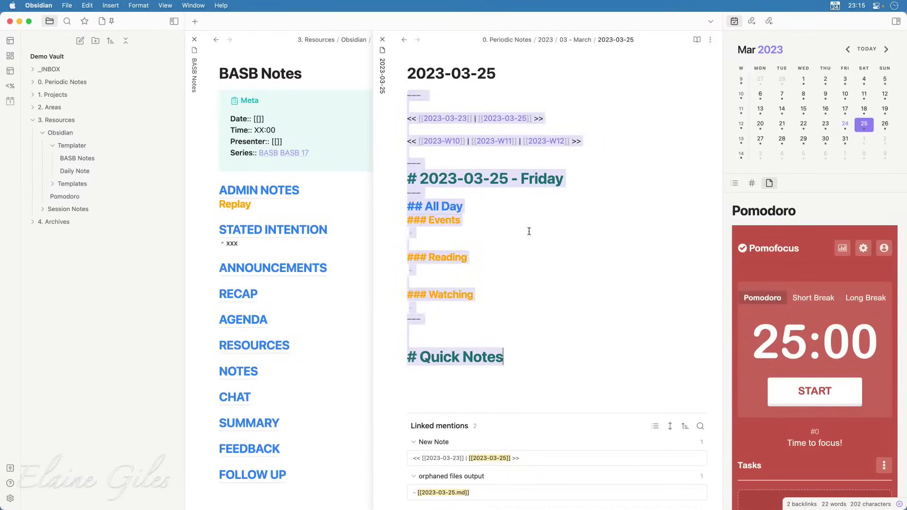
pyautogui.press('BackSpace')
pyautogui.click(404, 41)
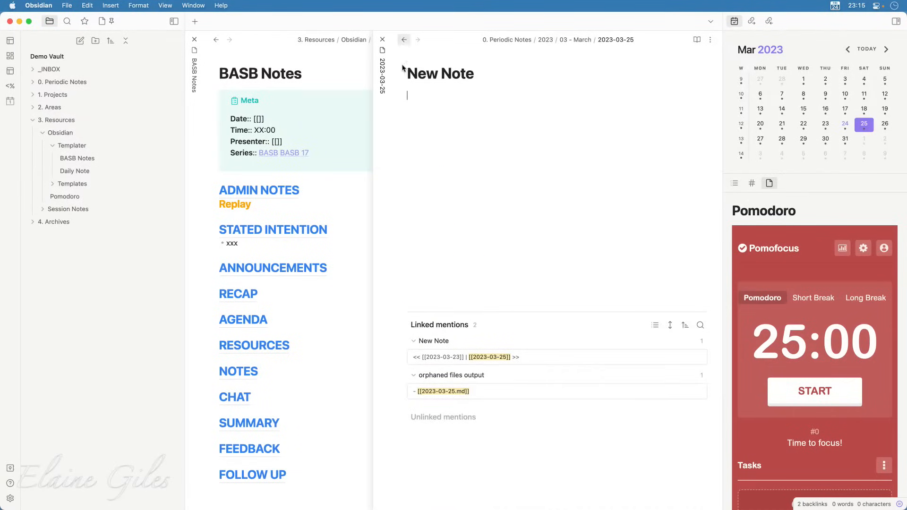
# Delete all the inserted template content from New Note.
pyautogui.click(565, 279)
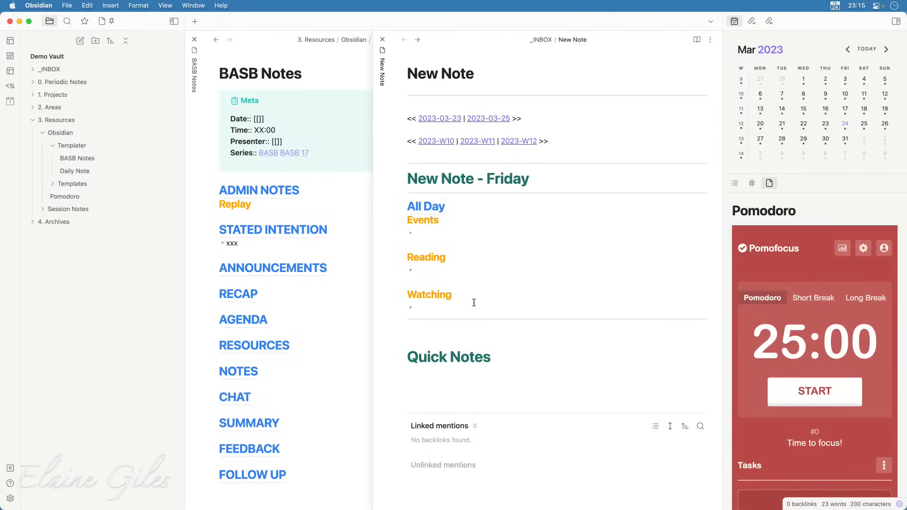
pyautogui.moveTo(537, 379); pyautogui.dragTo(415, 76)
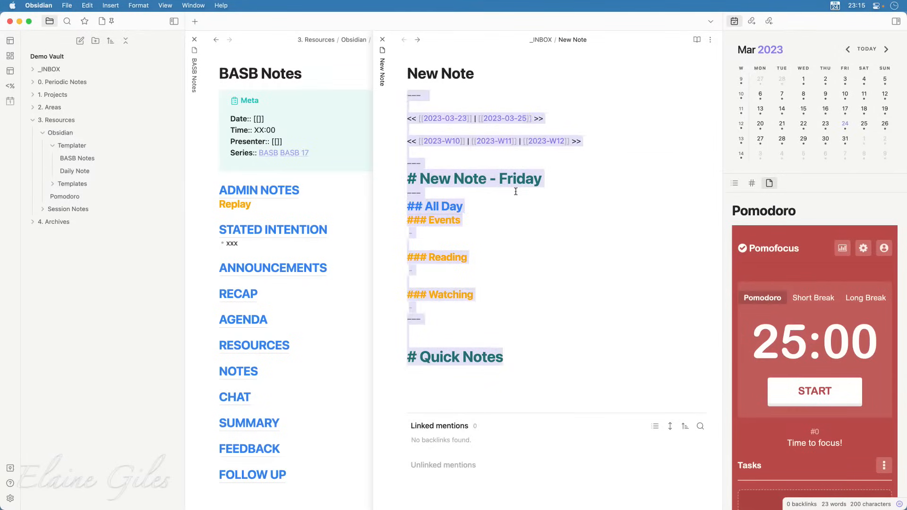
pyautogui.press('BackSpace')
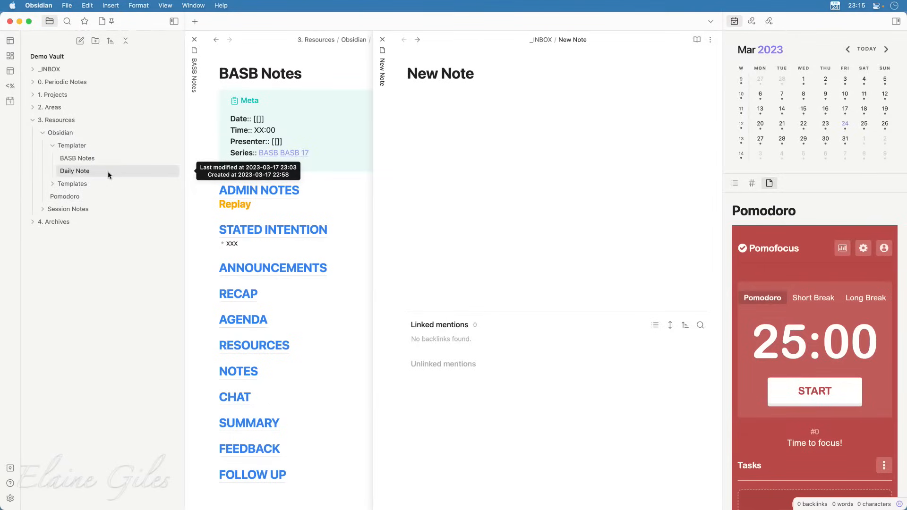
# Open the Daily Note template and delete its day and week link lines and the title and weekday heading.
pyautogui.press('super+o')
pyautogui.write('daily')
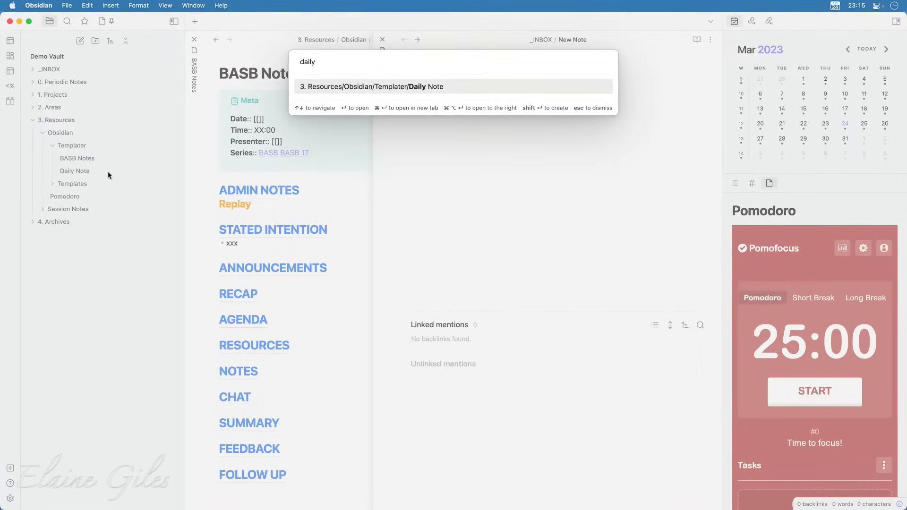
pyautogui.press('Return')
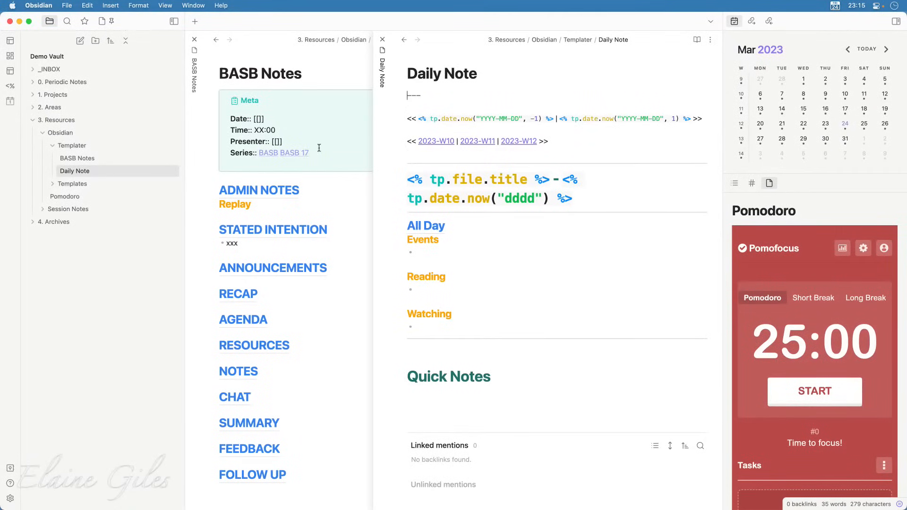
pyautogui.moveTo(563, 142); pyautogui.dragTo(406, 122)
pyautogui.press('BackSpace')
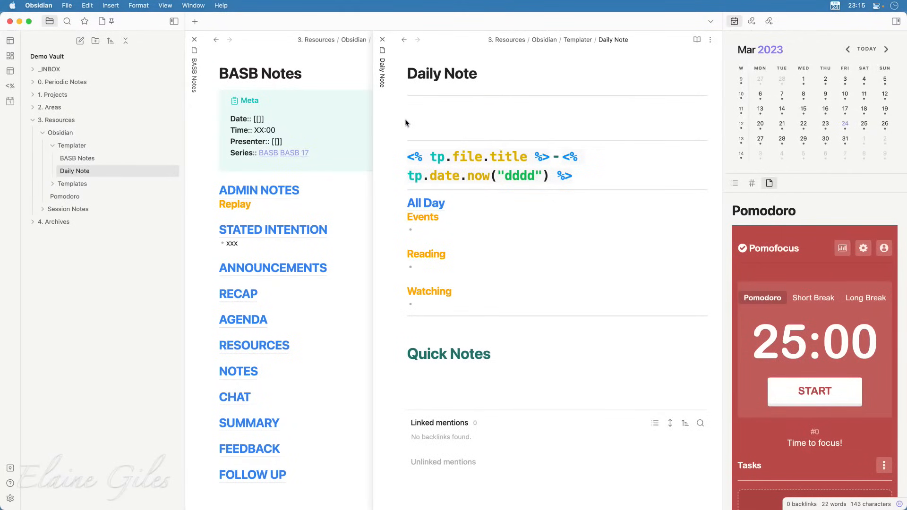
pyautogui.moveTo(588, 175); pyautogui.dragTo(407, 153)
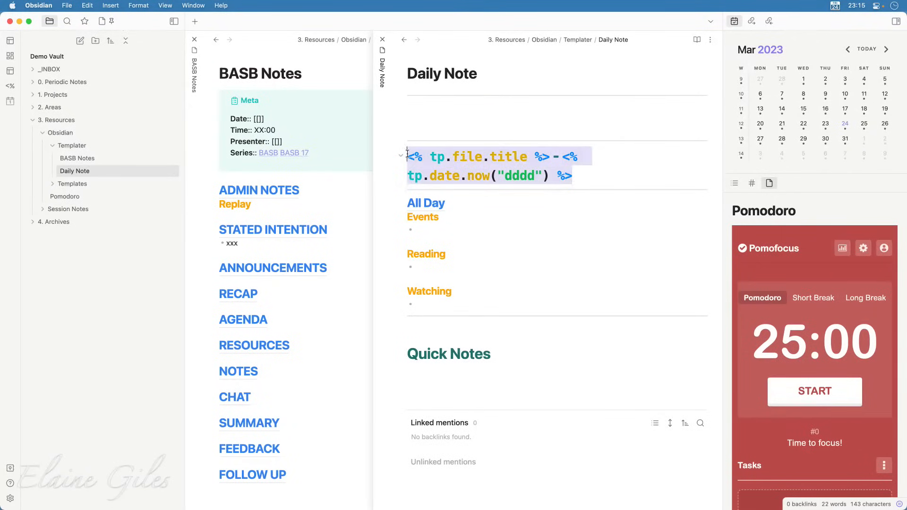
pyautogui.press('BackSpace')
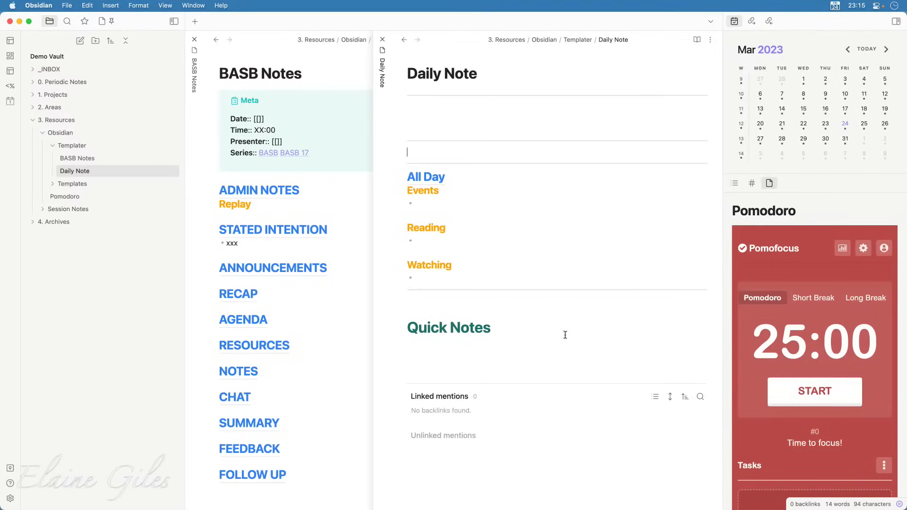
# Start a Templater command with "<% tp." below the second divider of the Daily Note template, leaving a blank line after it.
pyautogui.click(426, 115)
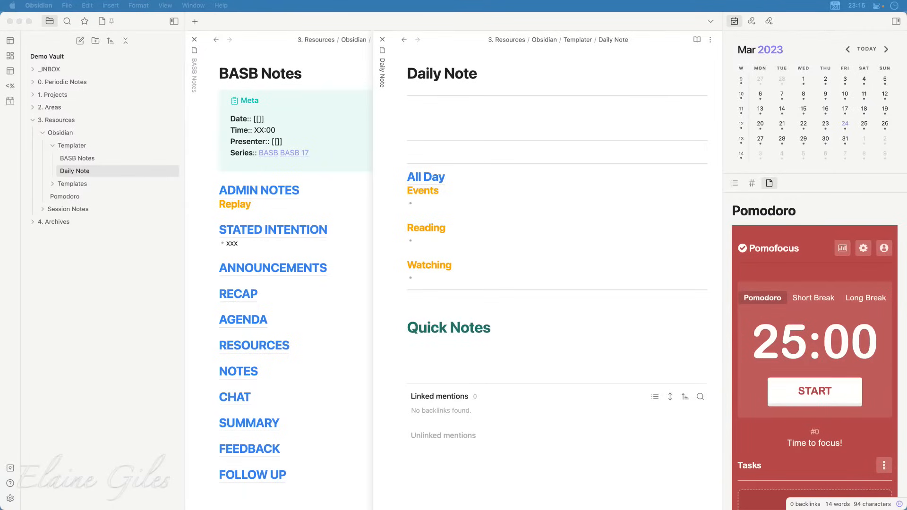
pyautogui.click(449, 157)
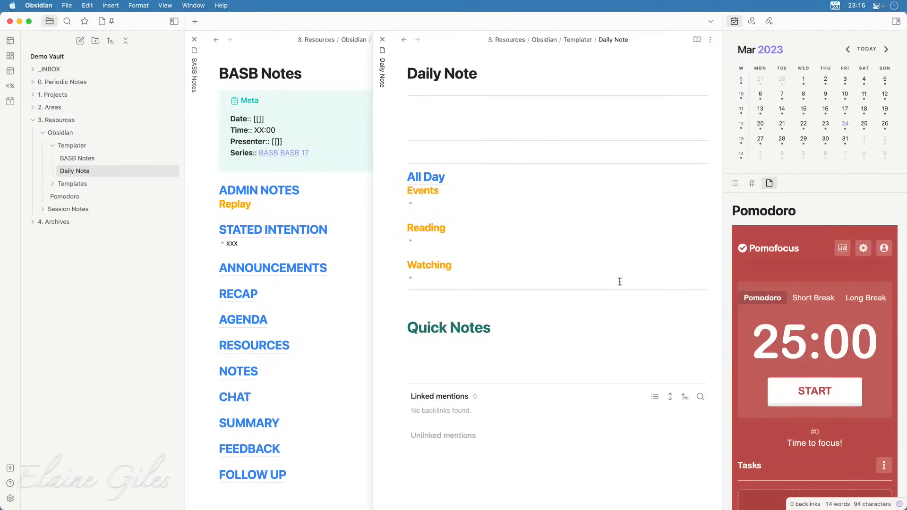
pyautogui.write('<')
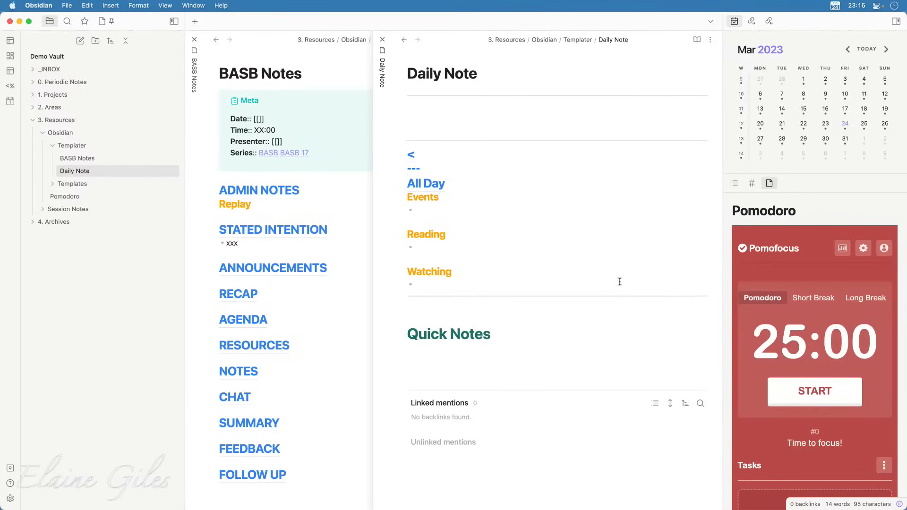
pyautogui.press('Return')
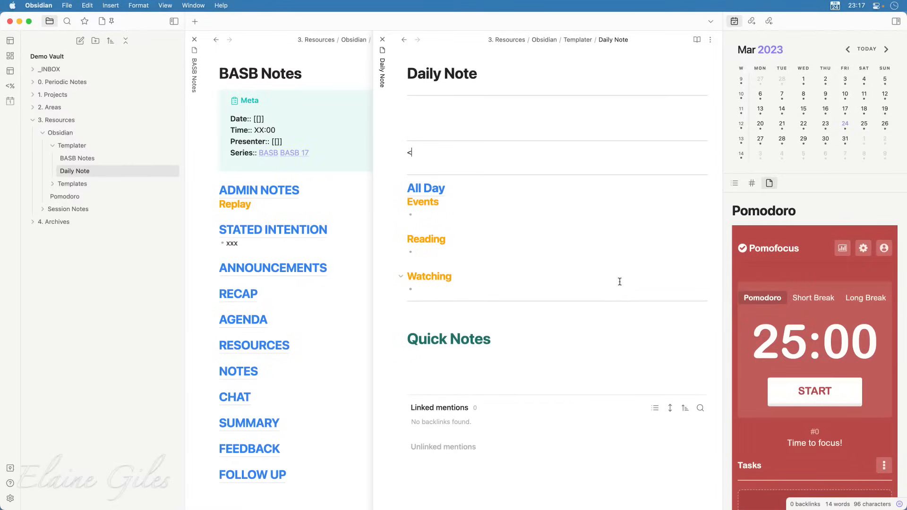
pyautogui.write('%')
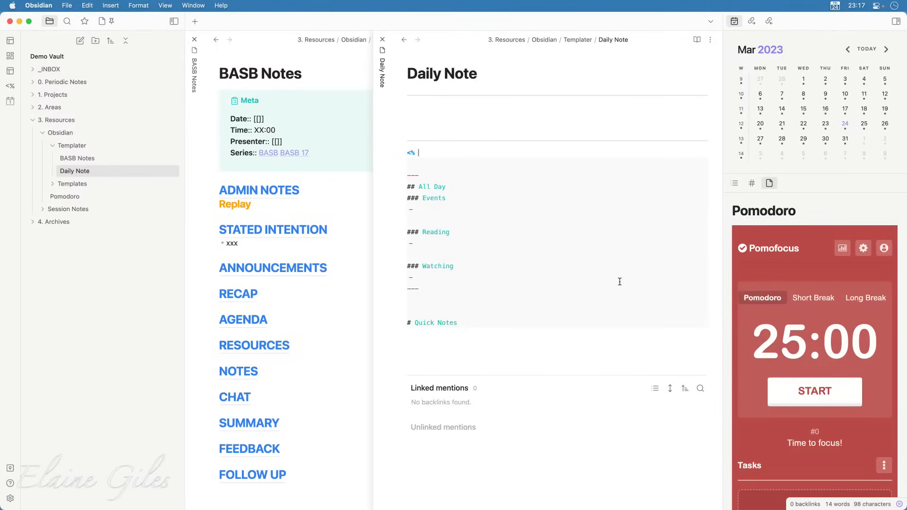
pyautogui.write('tp.')
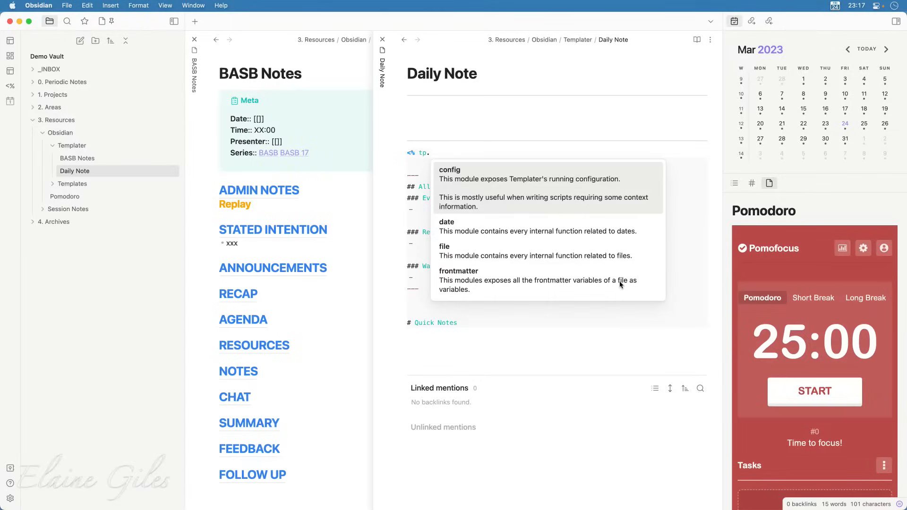
# Extend the Templater command with the date module and its now function to read "<% tp.date.now".
pyautogui.press('Down')
pyautogui.press('Return')
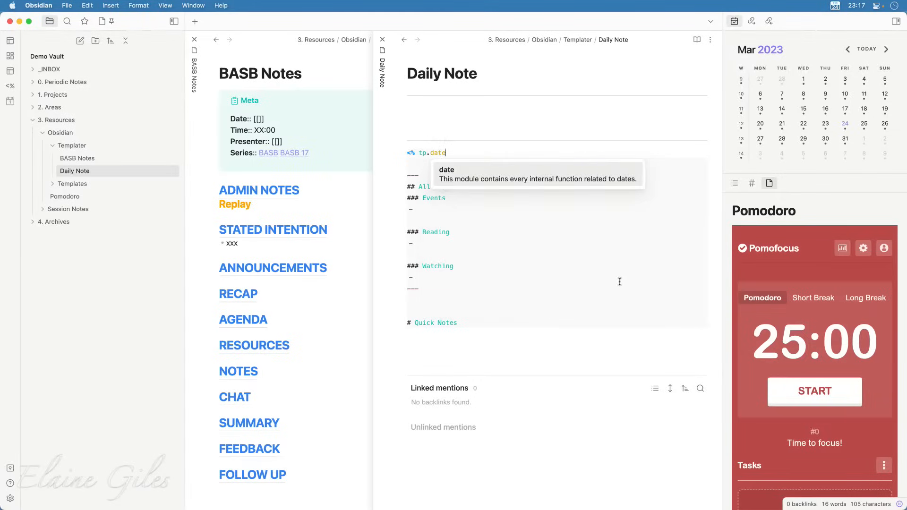
pyautogui.write('.')
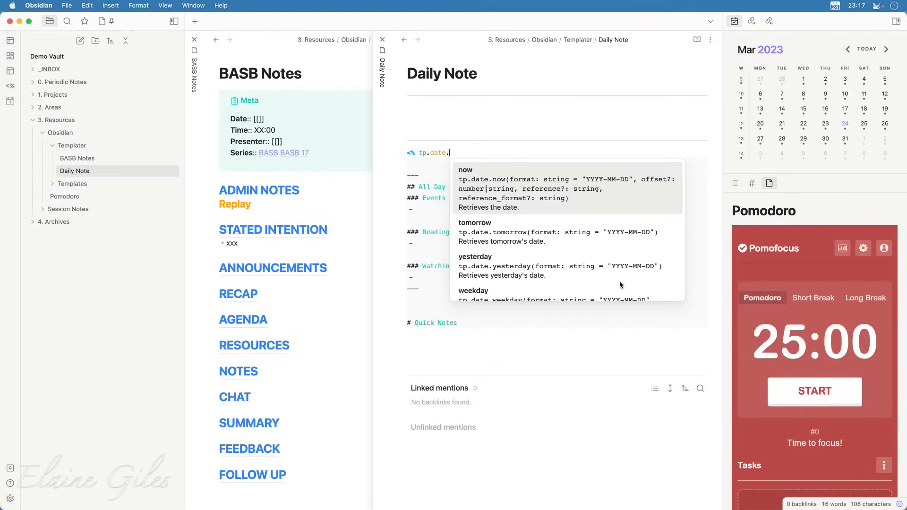
pyautogui.write('now')
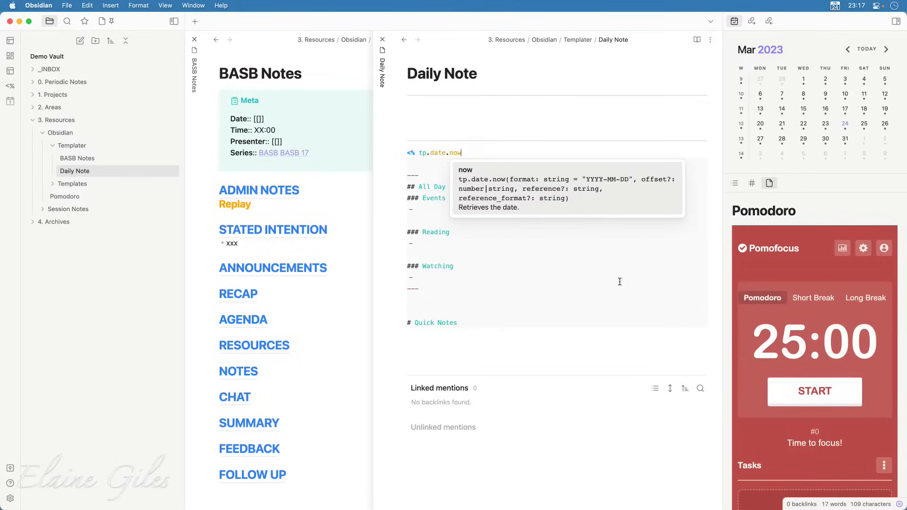
pyautogui.press('Escape')
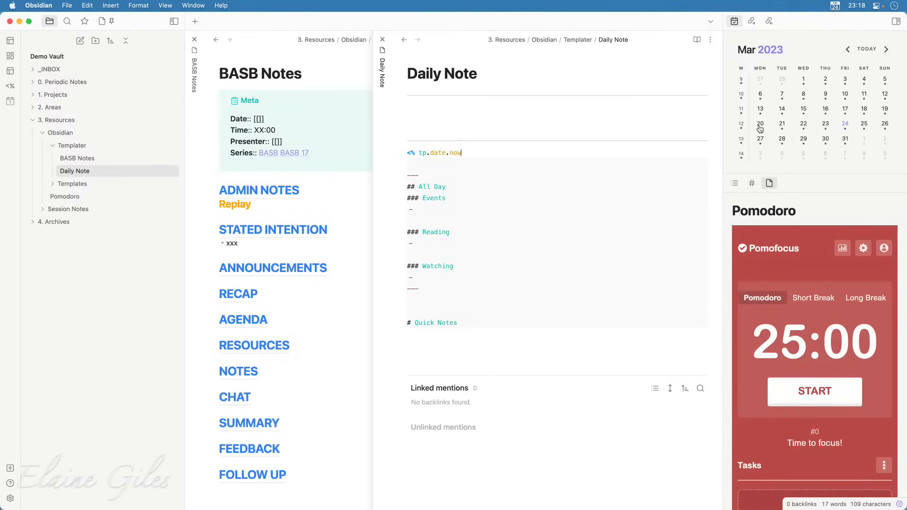
# Open the 2023-03-31 note from the calendar to check its title, and close it again.
pyautogui.click(845, 140)
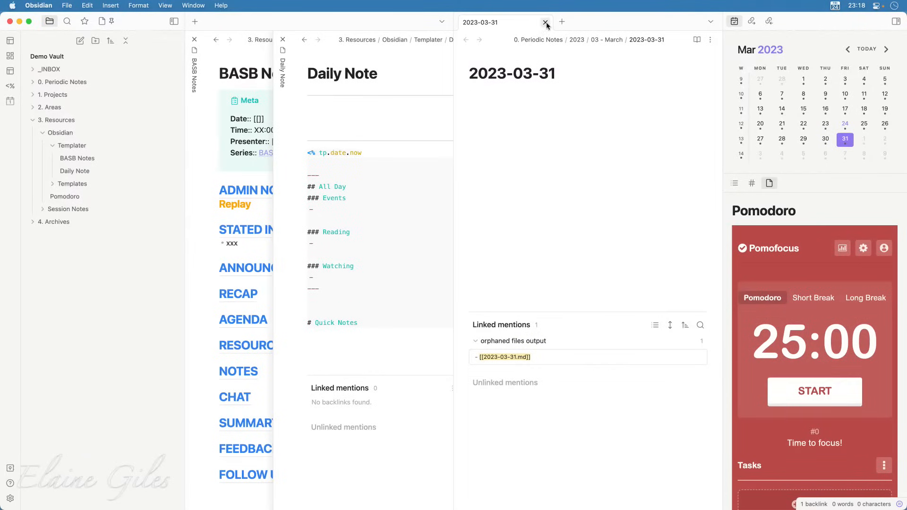
pyautogui.tripleClick(515, 70)
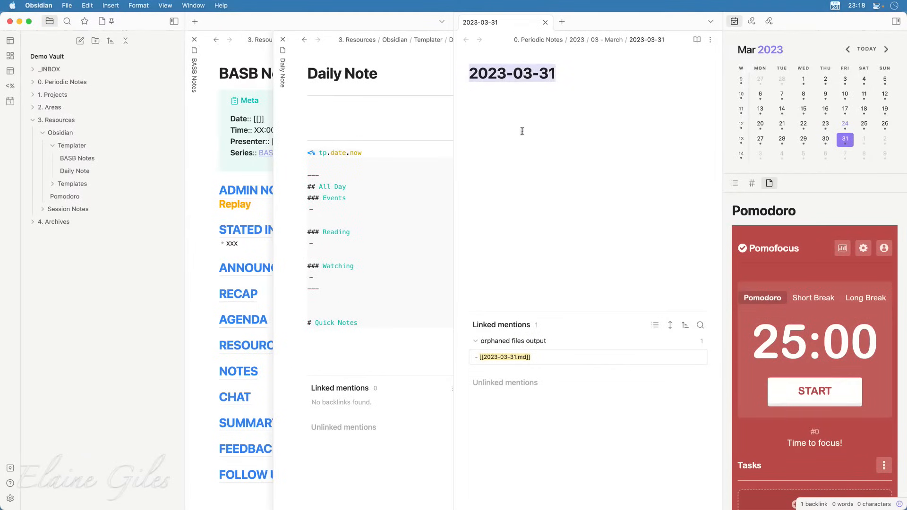
pyautogui.click(545, 21)
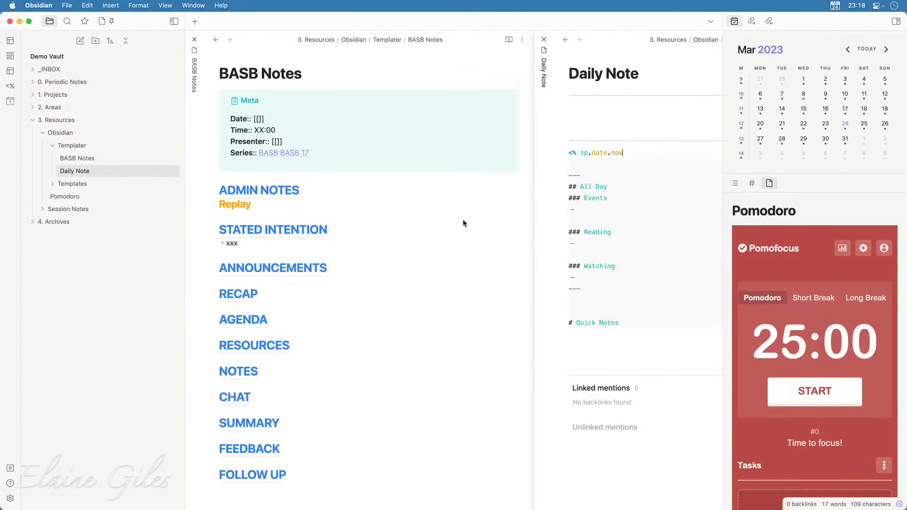
# Remove "date.now" from the Templater command in the Daily Note template, leaving "<% tp.".
pyautogui.click(636, 151)
pyautogui.press('BackSpace')
pyautogui.press('BackSpace')
pyautogui.press('BackSpace')
pyautogui.press('BackSpace')
pyautogui.press('BackSpace')
pyautogui.press('BackSpace')
pyautogui.press('BackSpace')
pyautogui.press('BackSpace')
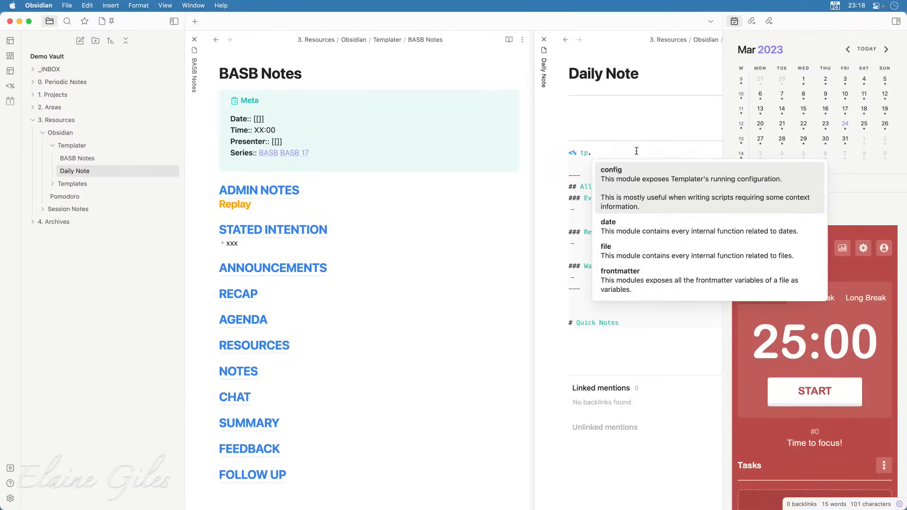
# Extend the Templater command in the Daily Note template with the file module to read "<% tp.file.".
pyautogui.press('Down')
pyautogui.press('Down')
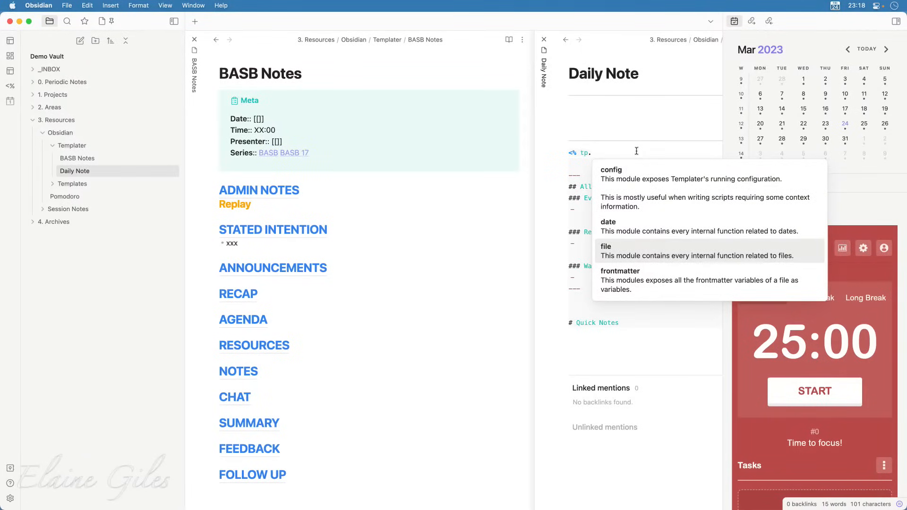
pyautogui.press('Return')
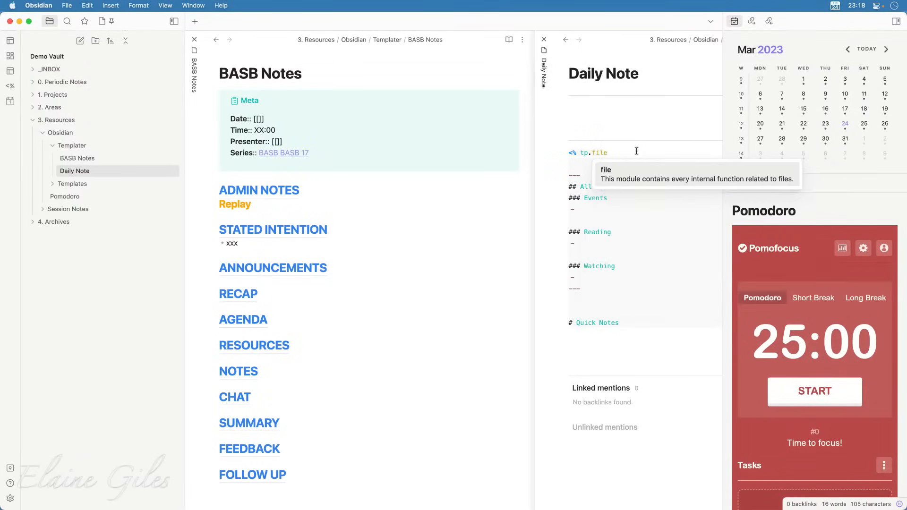
pyautogui.write('.')
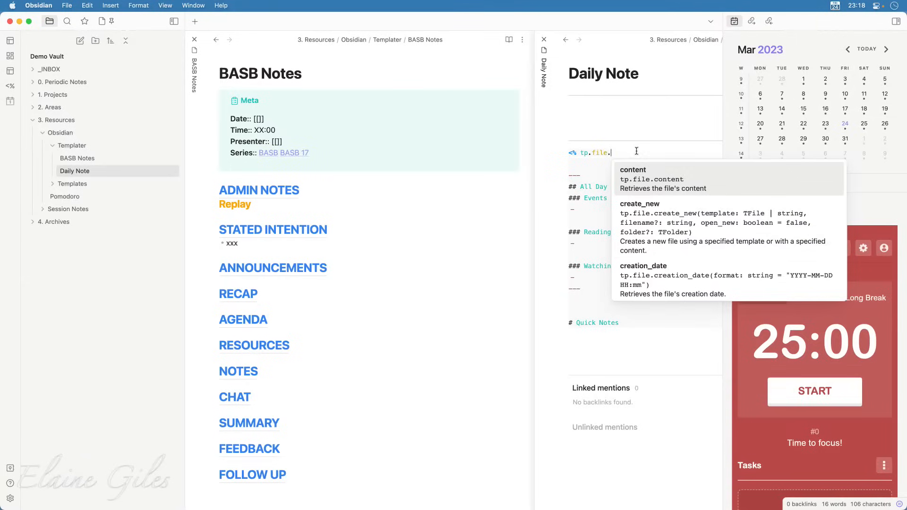
# Complete the Templater command with the file module's title function and the closing tag to read "<% tp.file.title %>".
pyautogui.press('Down')
pyautogui.press('Down')
pyautogui.press('Down')
pyautogui.press('Down')
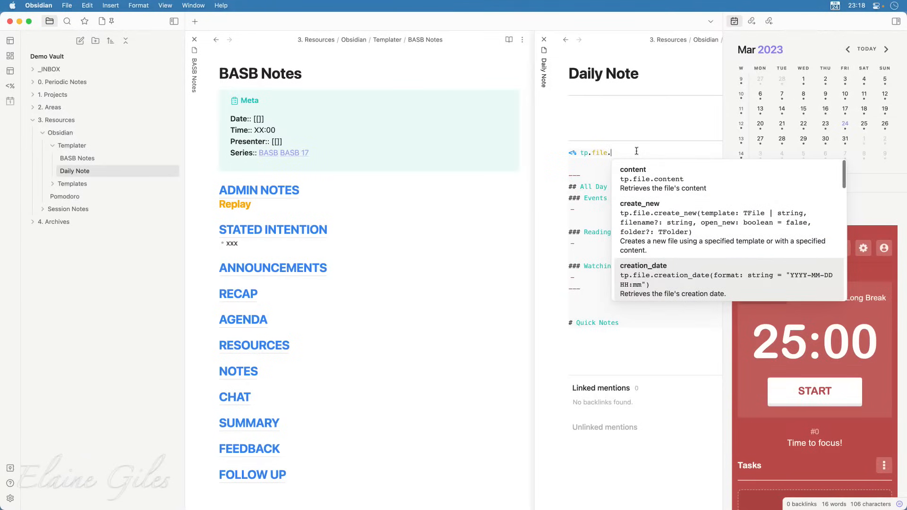
pyautogui.press('Down')
pyautogui.press('Down')
pyautogui.press('Down')
pyautogui.press('Down')
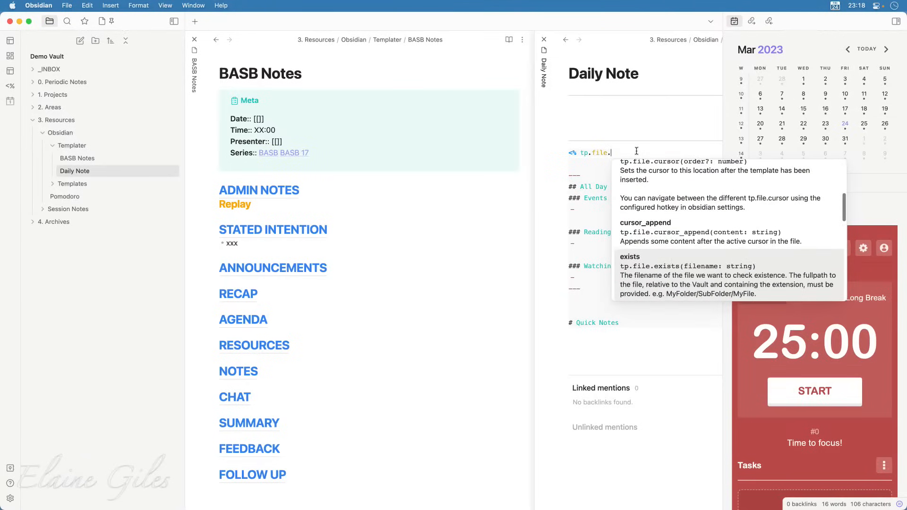
pyautogui.press('Down')
pyautogui.press('Down')
pyautogui.press('Down')
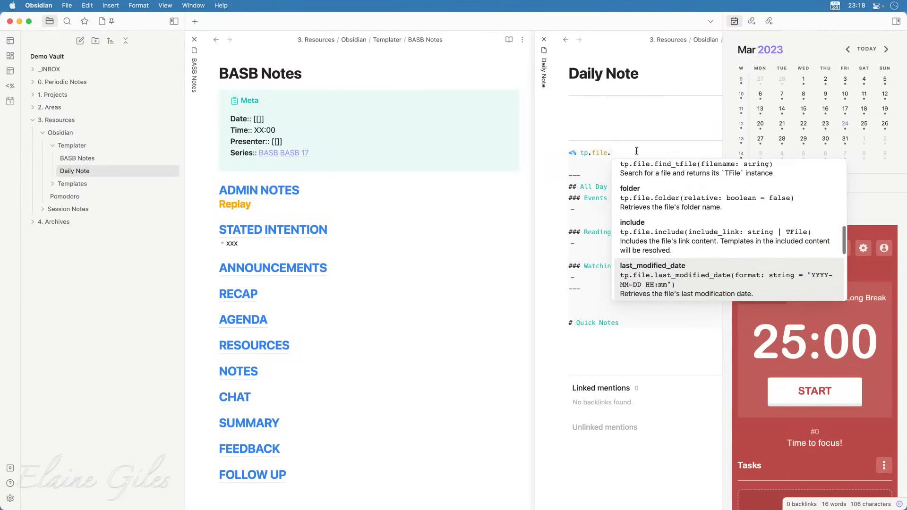
pyautogui.press('Down')
pyautogui.press('Down')
pyautogui.press('Down')
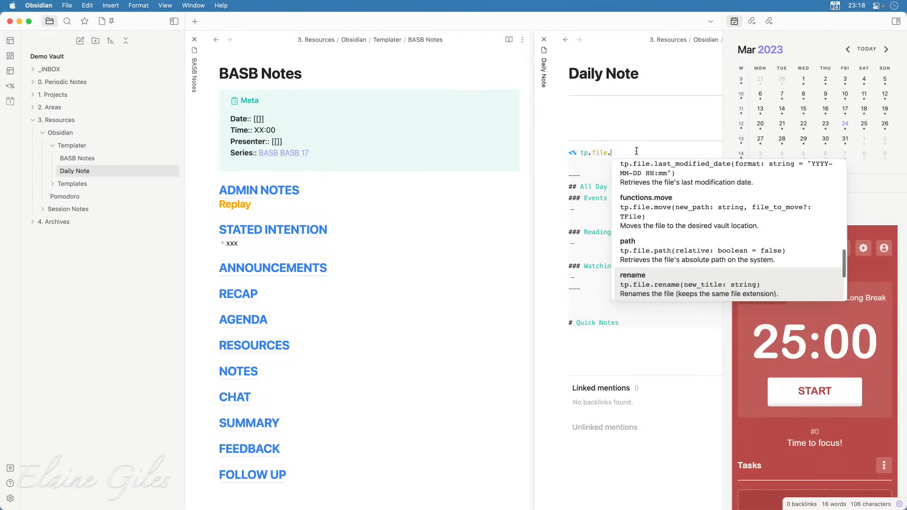
pyautogui.press('Down')
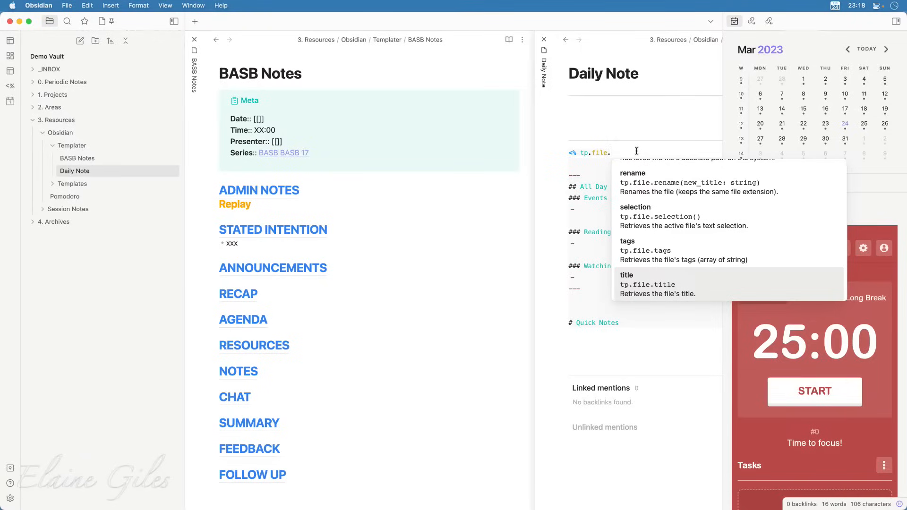
pyautogui.write('title')
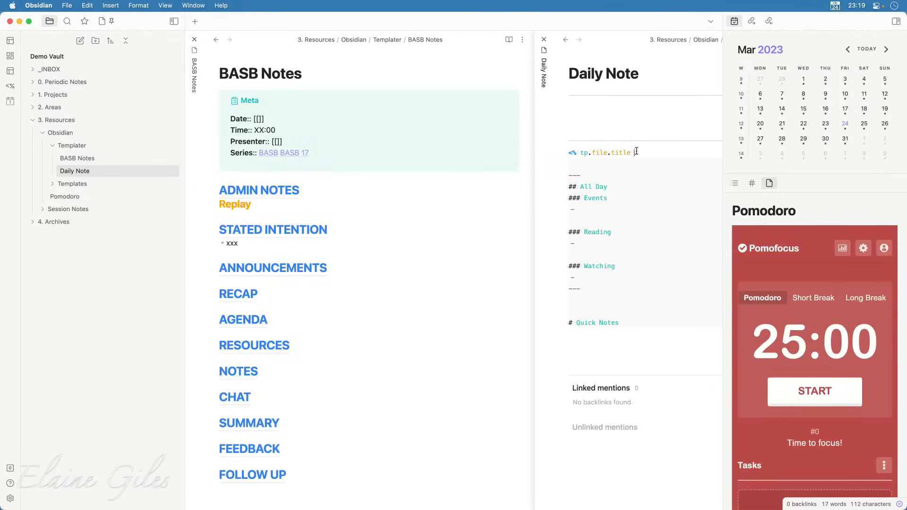
pyautogui.write('%>')
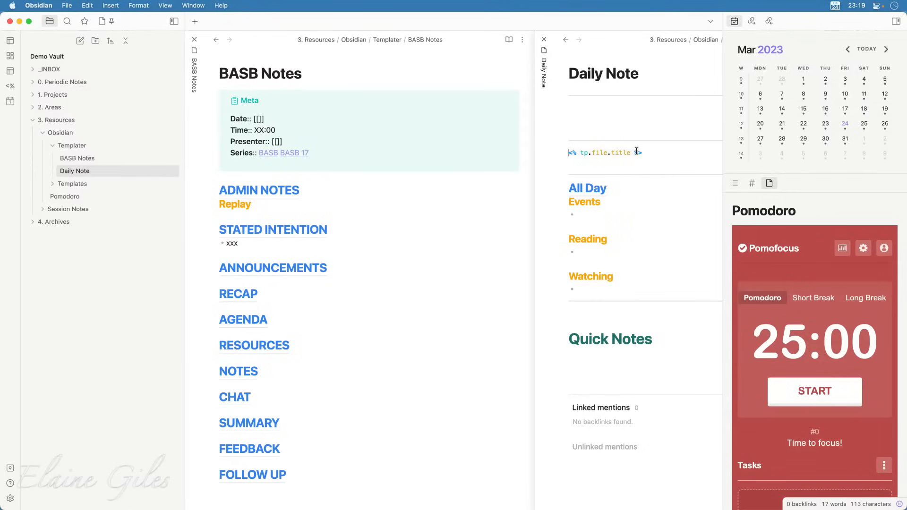
# Make the file title command a level-one heading without a blank line beneath it, and hide the calendar sidebar.
pyautogui.write('#')
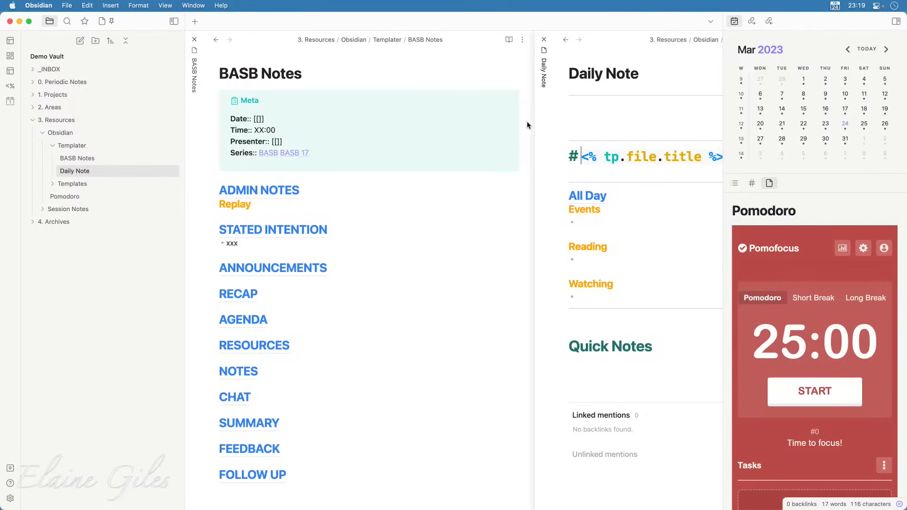
pyautogui.press('super+alt+Right')
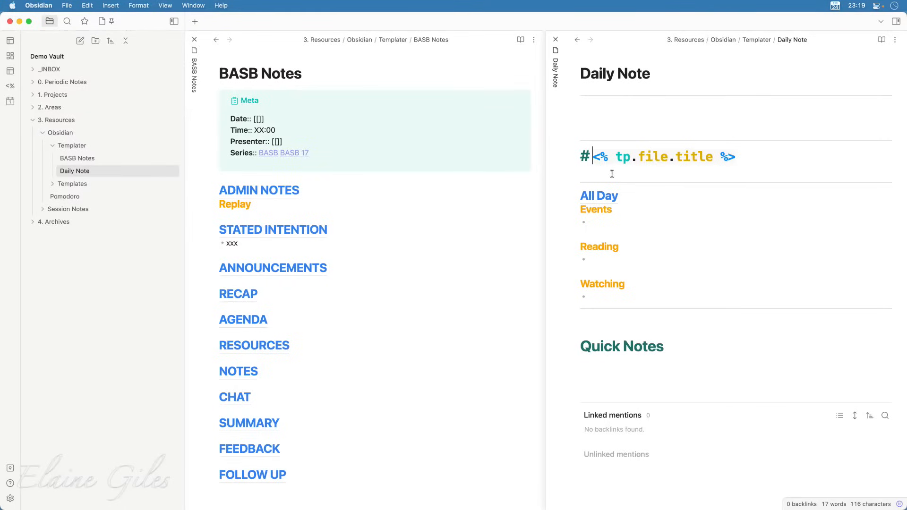
pyautogui.press('BackSpace')
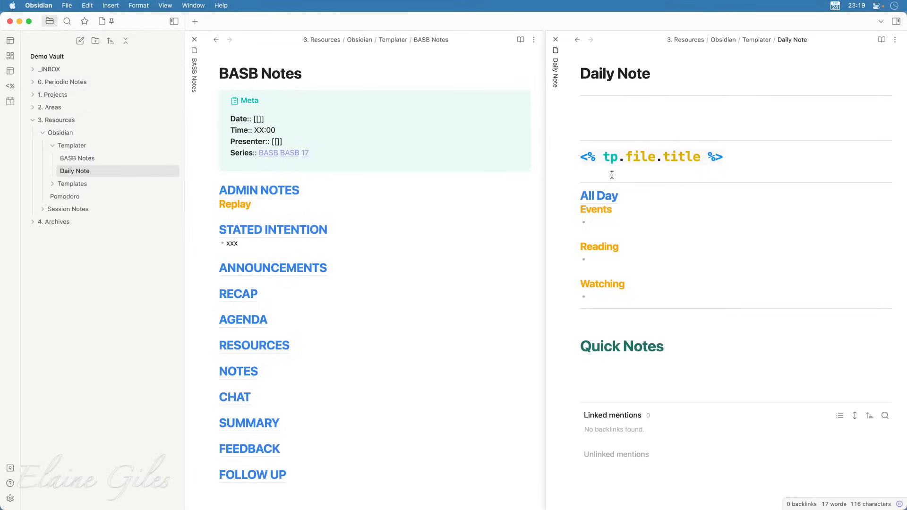
pyautogui.press('super+z')
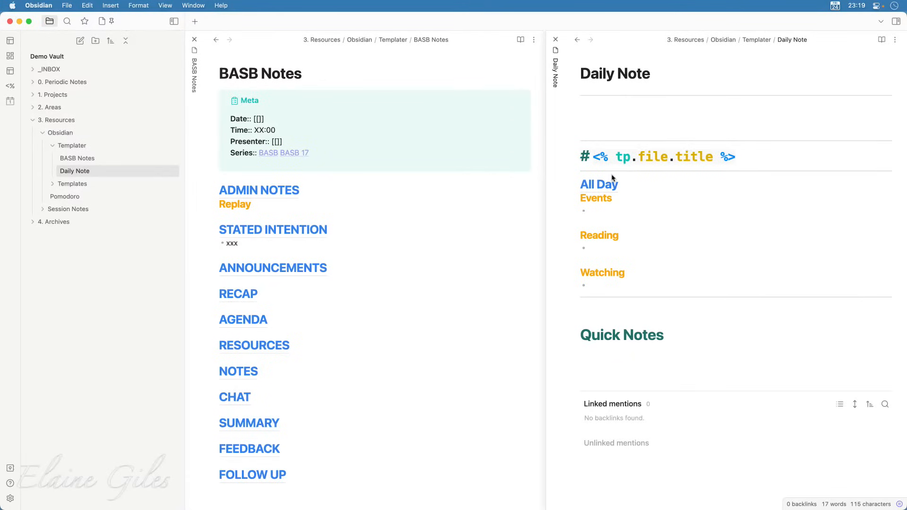
# Open New Note from the _INBOX folder in place of the BASB Notes template.
pyautogui.click(387, 180)
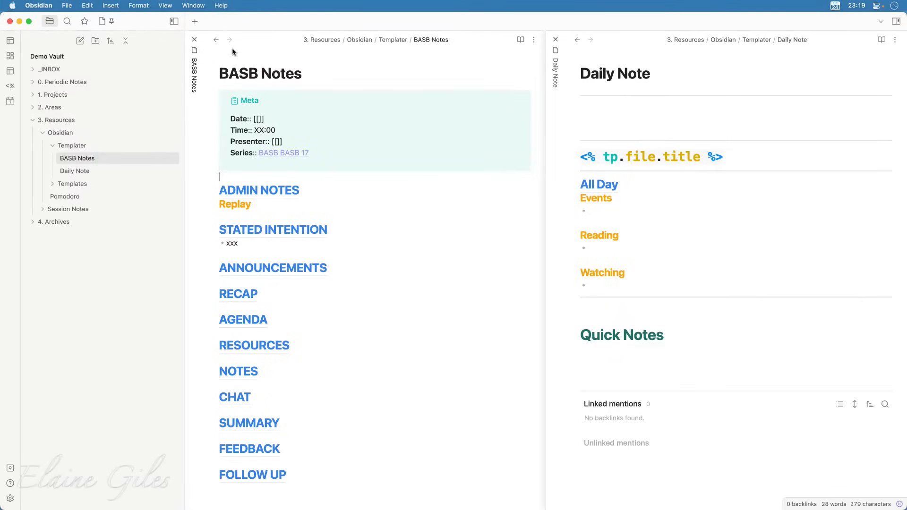
pyautogui.press('super+o')
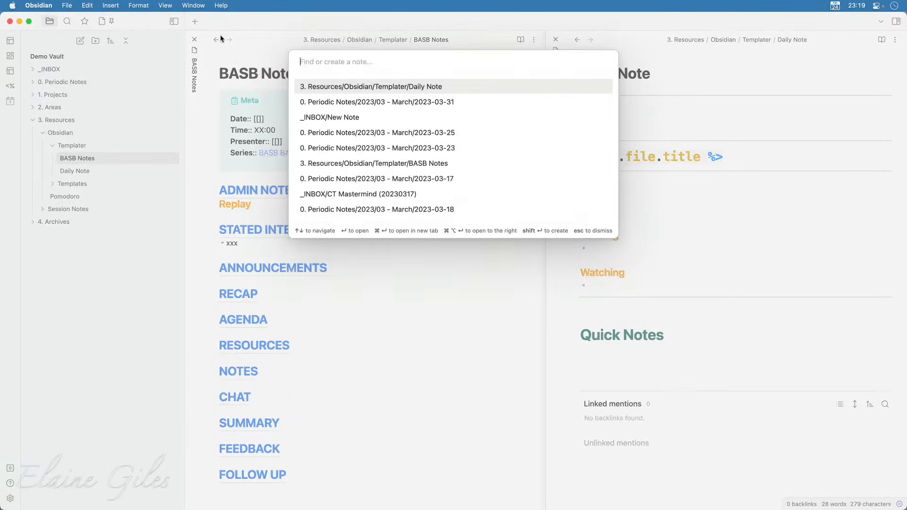
pyautogui.write('new')
pyautogui.press('Return')
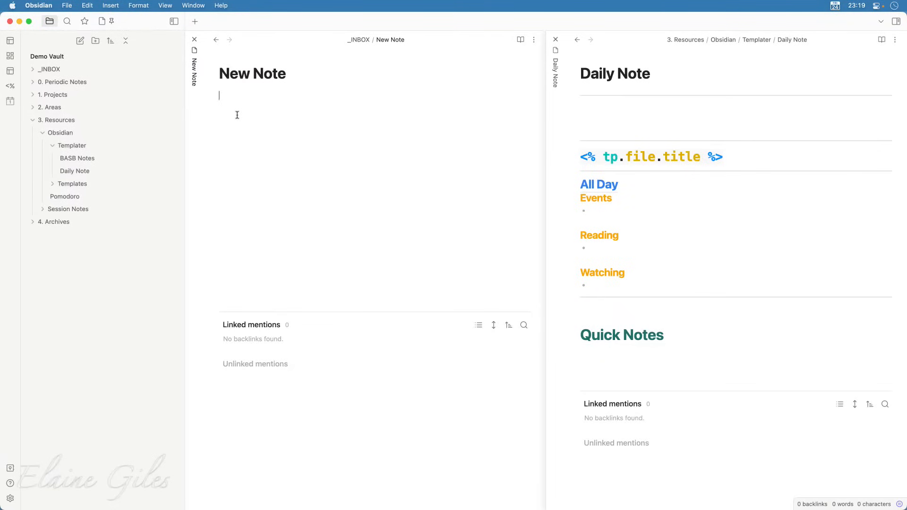
# Insert the Daily Note template into New Note as a test, and clear the note again.
pyautogui.hotkey('alt', 'e')
pyautogui.write('dail')
pyautogui.press('Return')
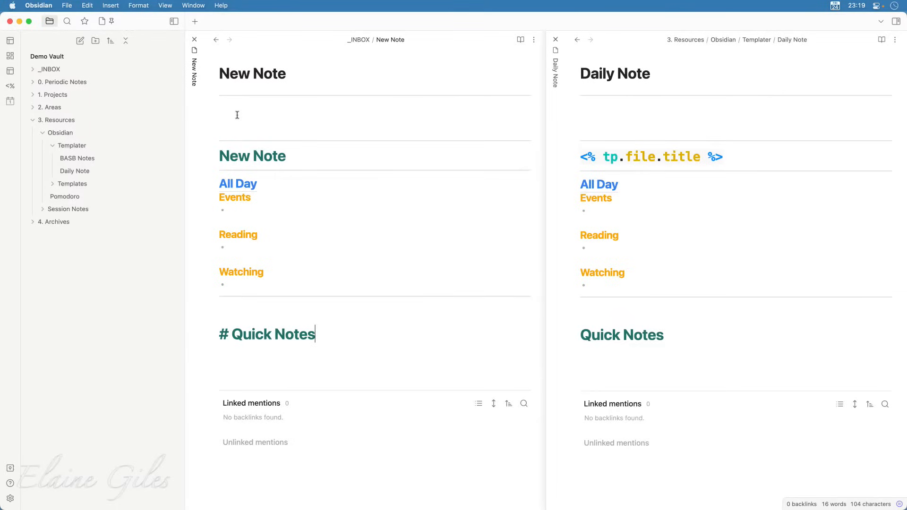
pyautogui.press('super+a')
pyautogui.press('BackSpace')
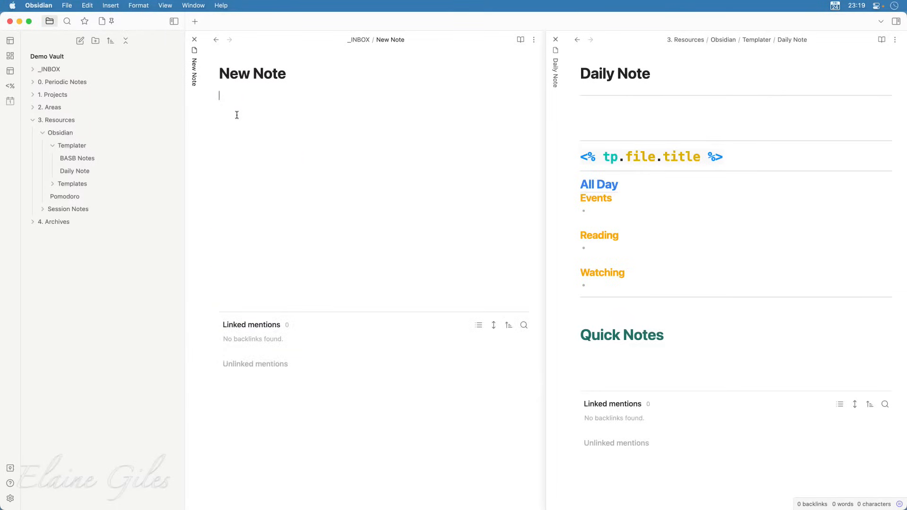
# Open the 2023-03-31 periodic note in place of New Note and insert the Daily Note template into it.
pyautogui.press('super+o')
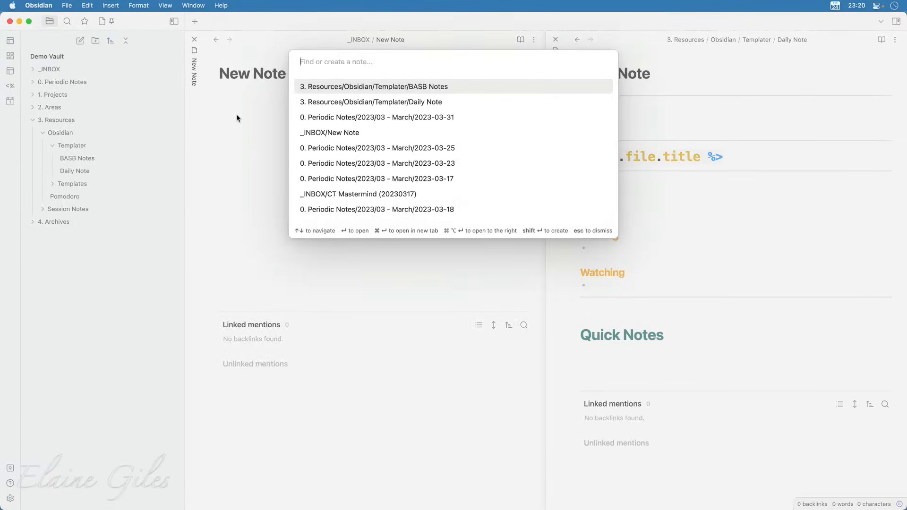
pyautogui.press('Down')
pyautogui.press('Down')
pyautogui.press('Return')
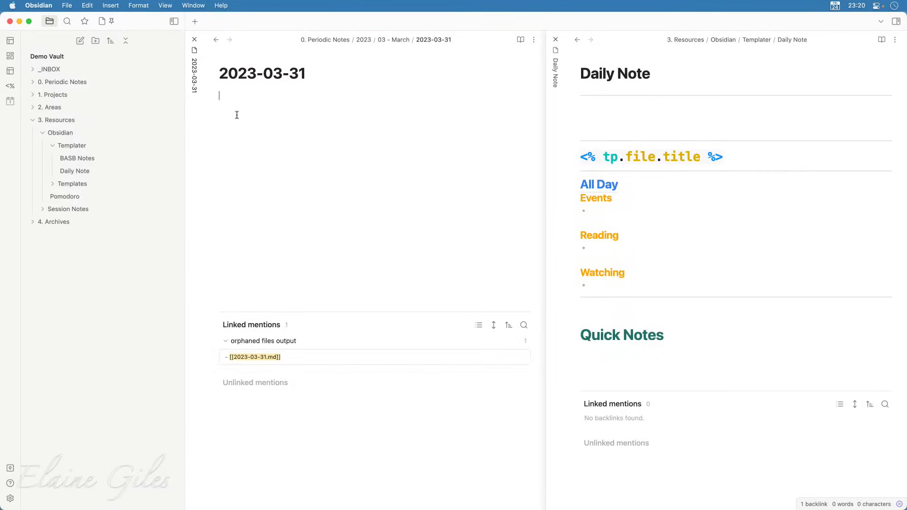
pyautogui.hotkey('alt', 'e')
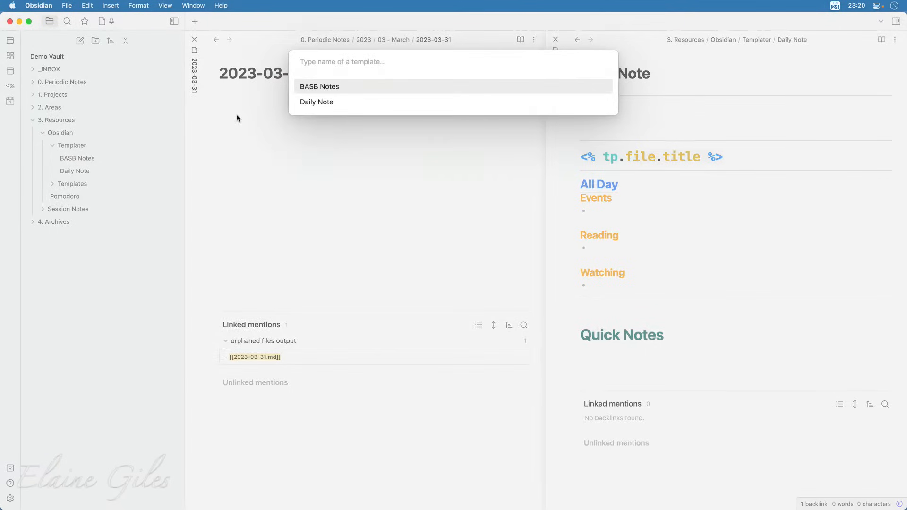
pyautogui.write('dail')
pyautogui.press('Return')
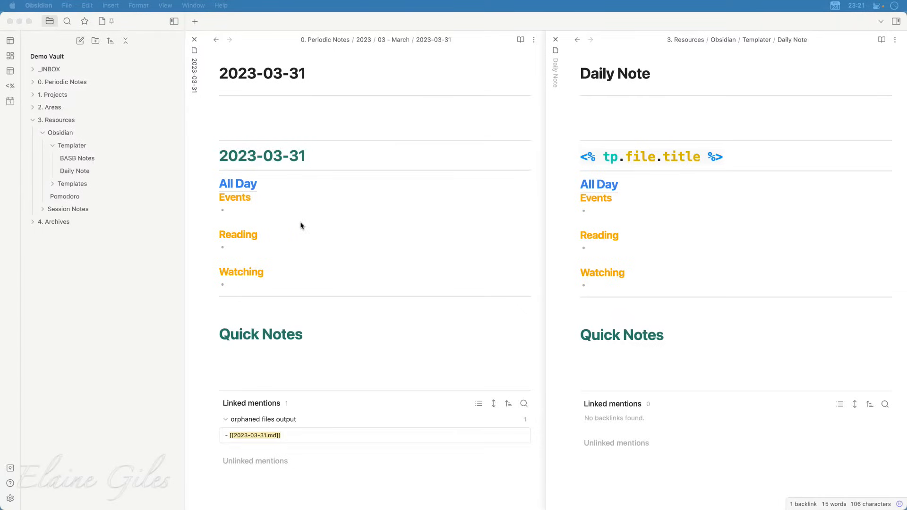
# Add the command "<% tp.date.now("YYYY-MM-DD") %>" above the Quick Notes heading in the Daily Note template.
pyautogui.click(626, 314)
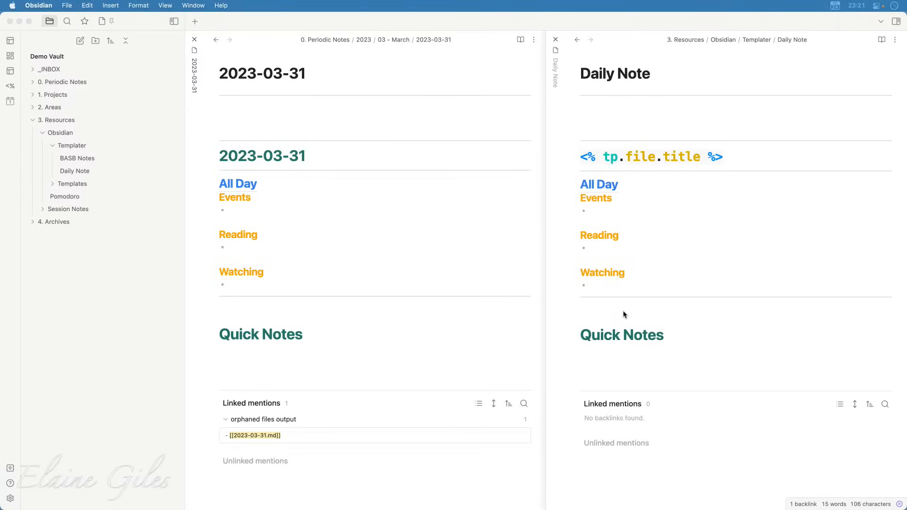
pyautogui.click(599, 313)
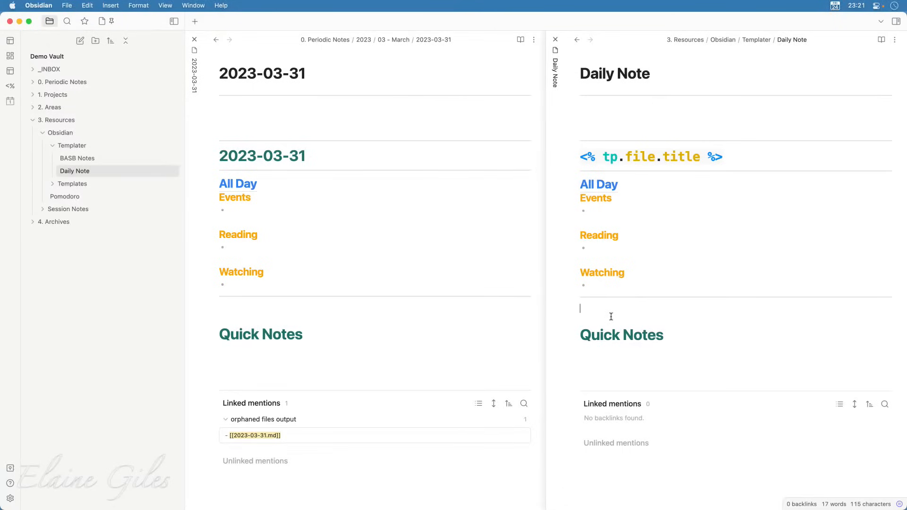
pyautogui.write('<% tp.date.now("YYYY-MM-DD") %>')
# Clear the 2023-03-31 note and reinsert the Daily Note template to test the current-date command.
pyautogui.click(394, 334)
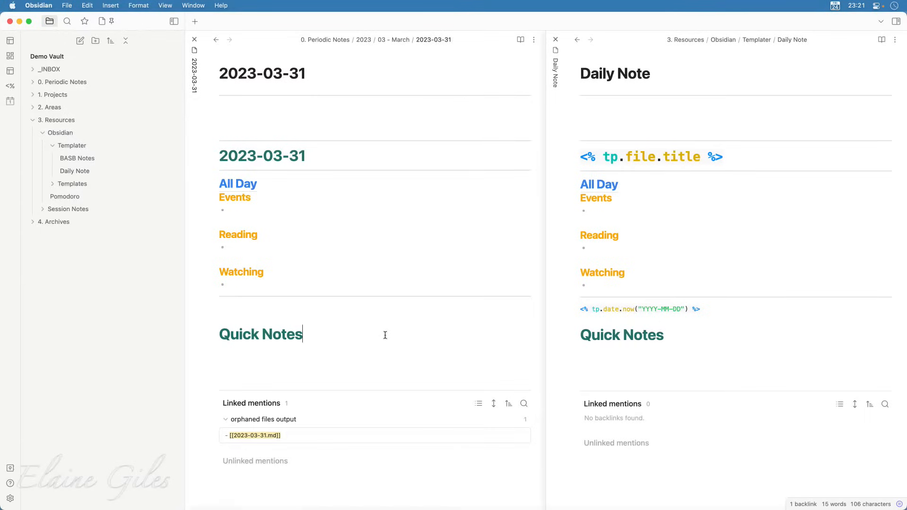
pyautogui.press('cmd+a')
pyautogui.press('BackSpace')
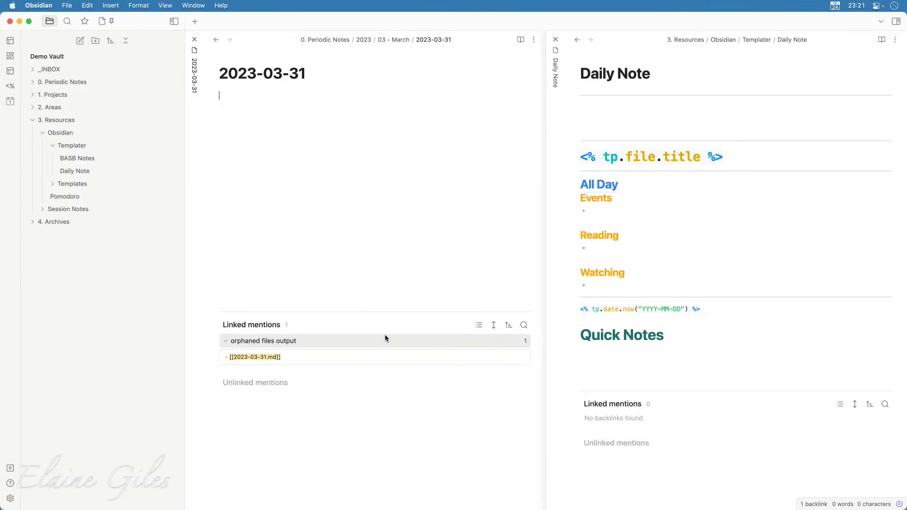
pyautogui.hotkey('alt', 'e')
pyautogui.write('da')
pyautogui.press('Return')
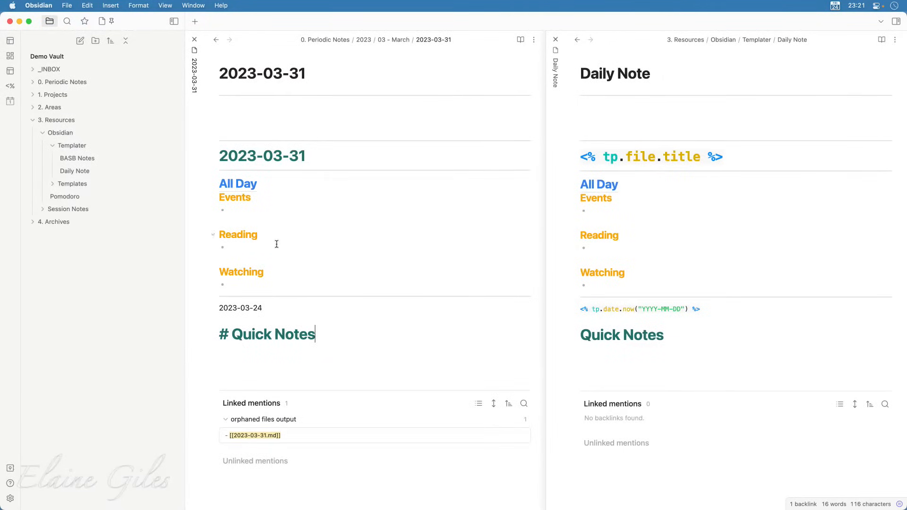
pyautogui.click(238, 308)
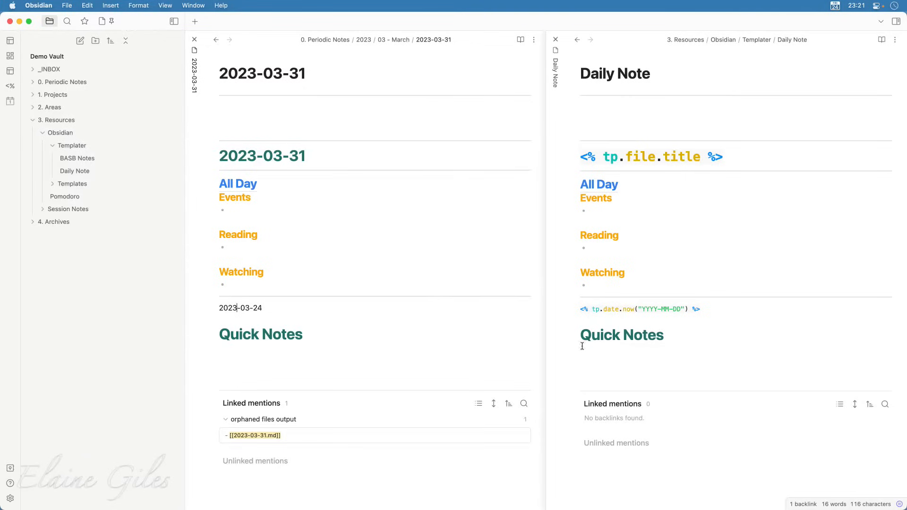
# Replace the date format in the template's tp.date.now command with "dddd".
pyautogui.click(692, 321)
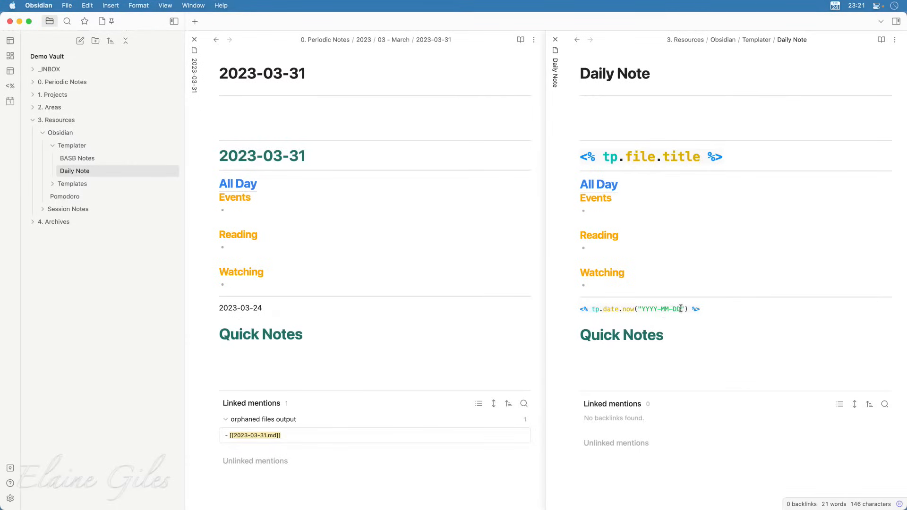
pyautogui.moveTo(682, 309); pyautogui.dragTo(643, 311)
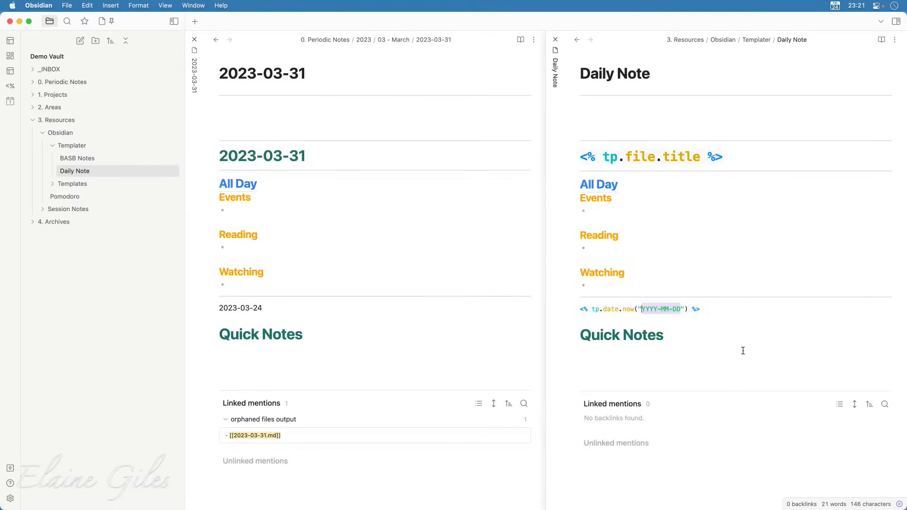
pyautogui.write('dddd')
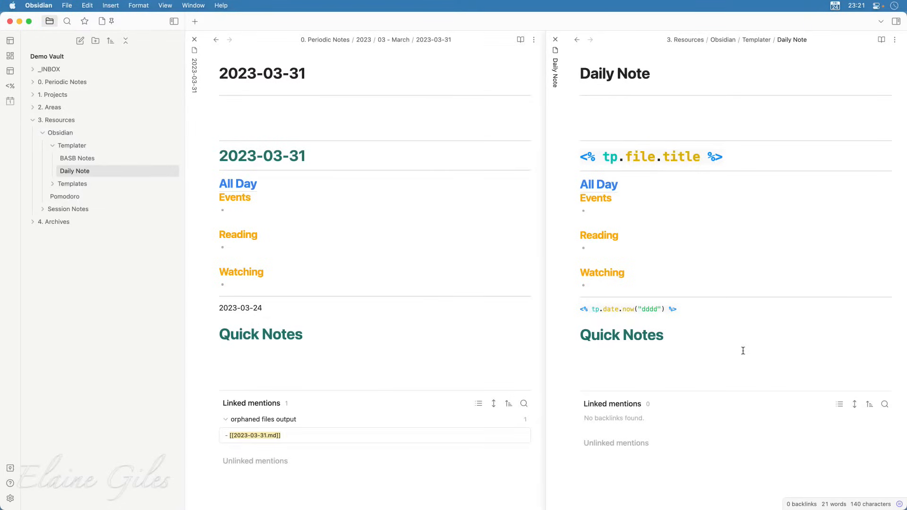
pyautogui.click(708, 321)
# Replace the 2023-03-31 note's whole content with a fresh insertion of the Daily Note template to test the weekday format.
pyautogui.click(358, 367)
pyautogui.press('super+a')
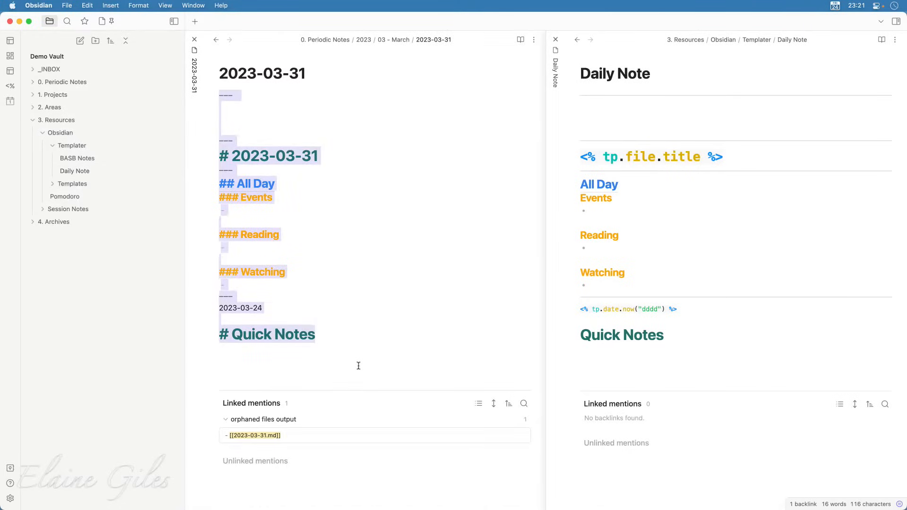
pyautogui.press('BackSpace')
pyautogui.hotkey('alt', 'e')
pyautogui.write('dail')
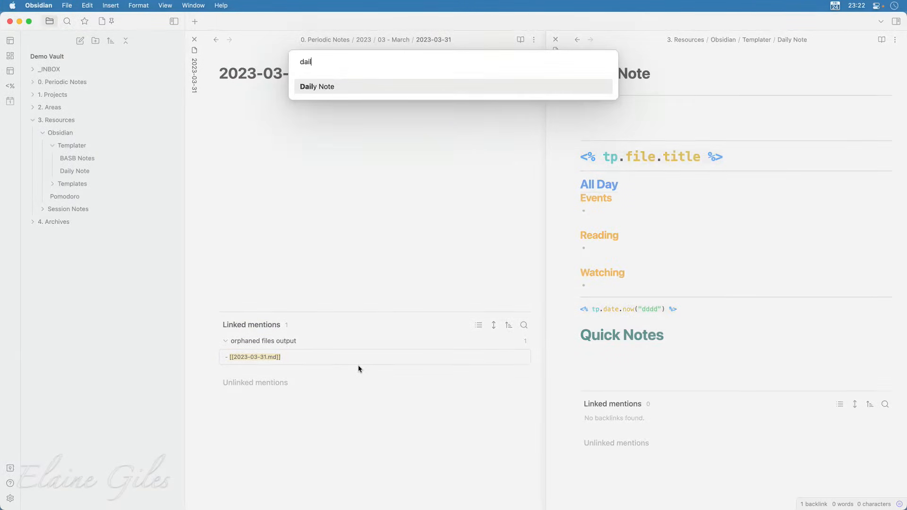
pyautogui.press('Return')
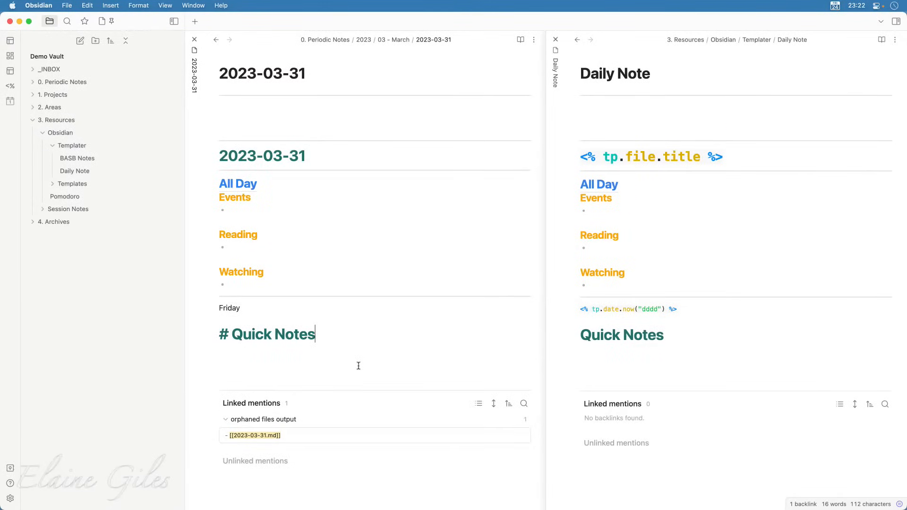
# Extend the date format in the template's tp.date.now command to "dddd - dd mmmm yyyy".
pyautogui.click(657, 311)
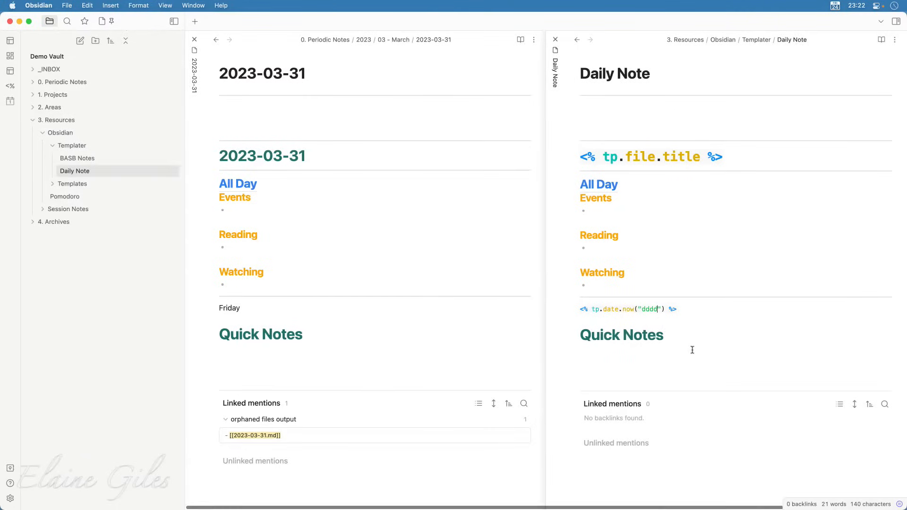
pyautogui.write('-')
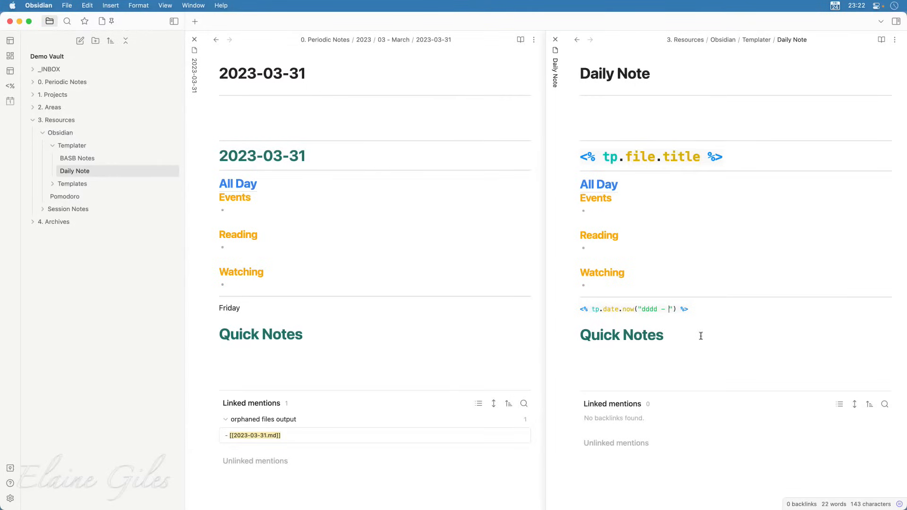
pyautogui.write('dd mmmm yyyy')
# Clear the 2023-03-31 note and reinsert the Daily Note template to test the weekday, day, month and year format.
pyautogui.click(371, 340)
pyautogui.press('super+a')
pyautogui.press('BackSpace')
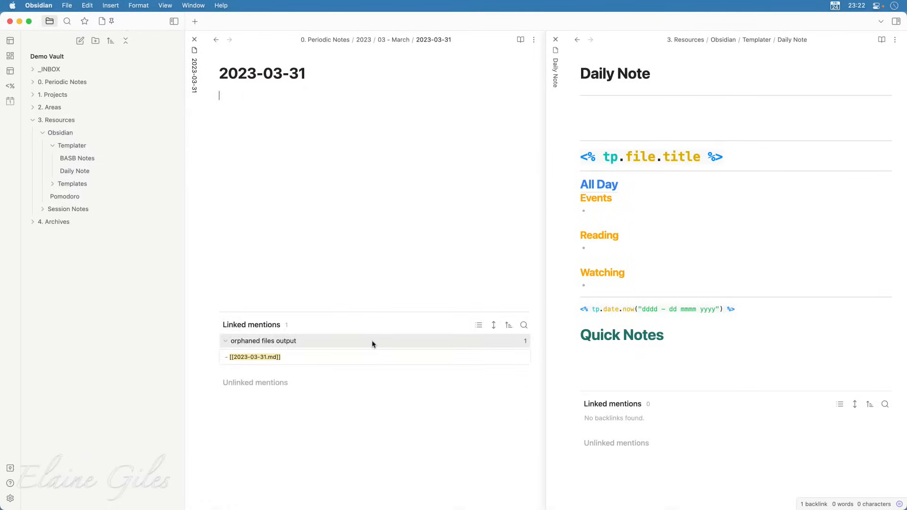
pyautogui.hotkey('alt', 'e')
pyautogui.write('dail')
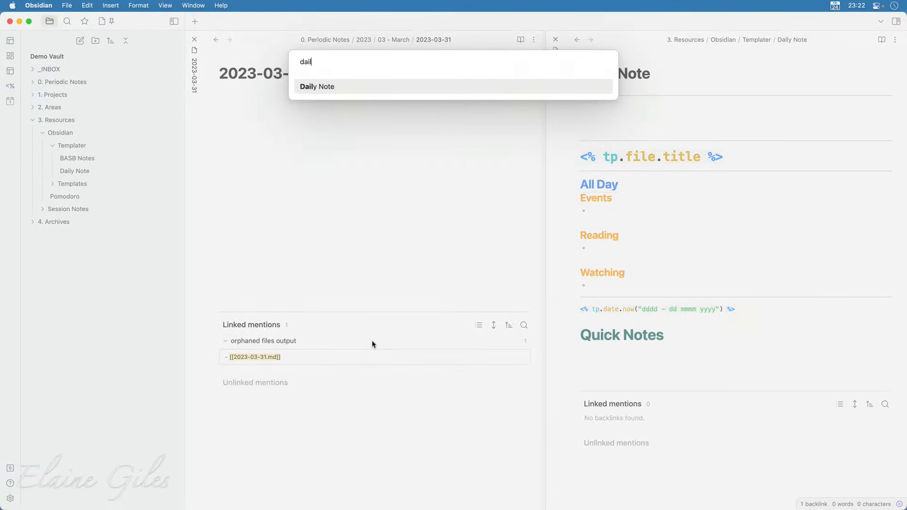
pyautogui.press('Return')
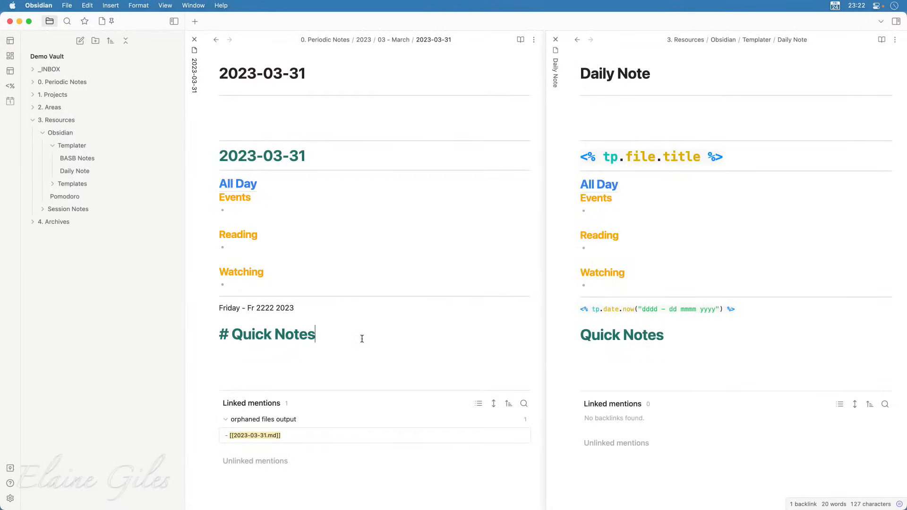
# Shorten the day code in the template's date format so it reads "dddd - d mmmm yyyy".
pyautogui.click(676, 310)
pyautogui.press('BackSpace')
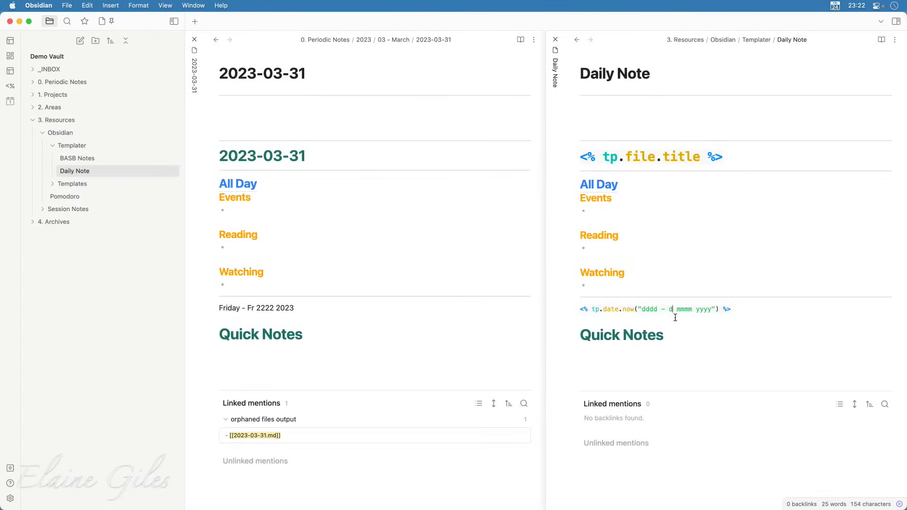
pyautogui.press('cmd+a')
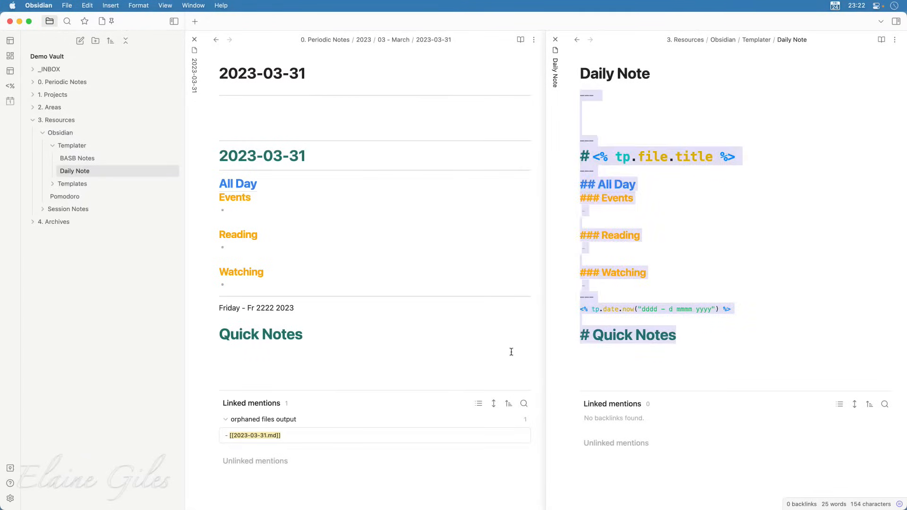
# Replace the 2023-03-31 note's content with a fresh Daily Note template insertion to test the single-letter day code.
pyautogui.click(367, 340)
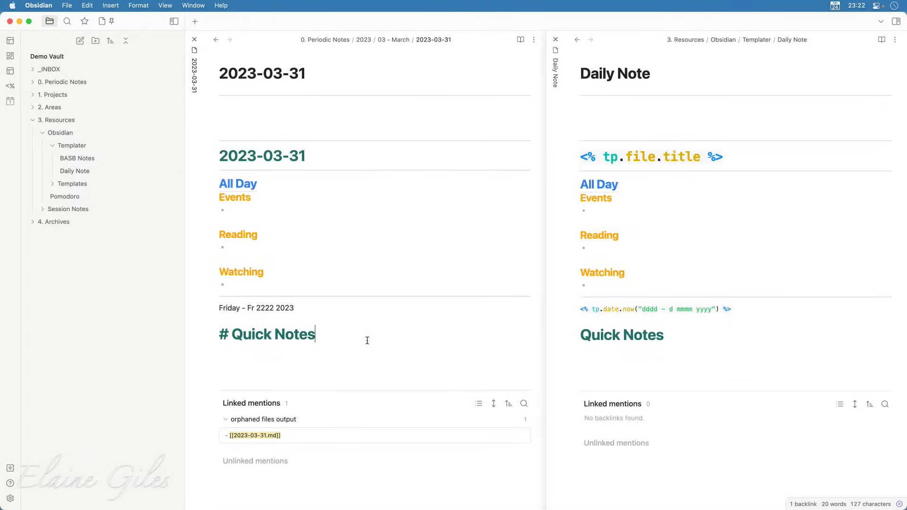
pyautogui.press('super+a')
pyautogui.press('BackSpace')
pyautogui.hotkey('alt', 'e')
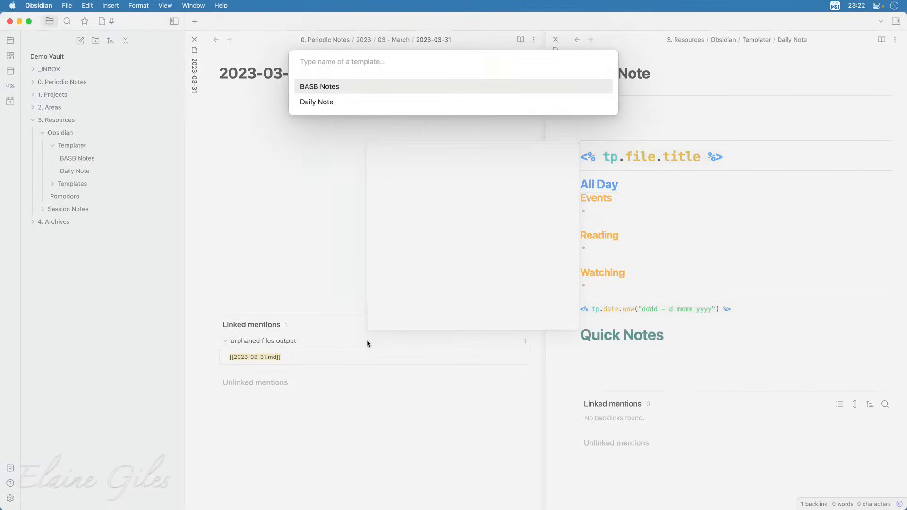
pyautogui.write('dai')
pyautogui.press('Return')
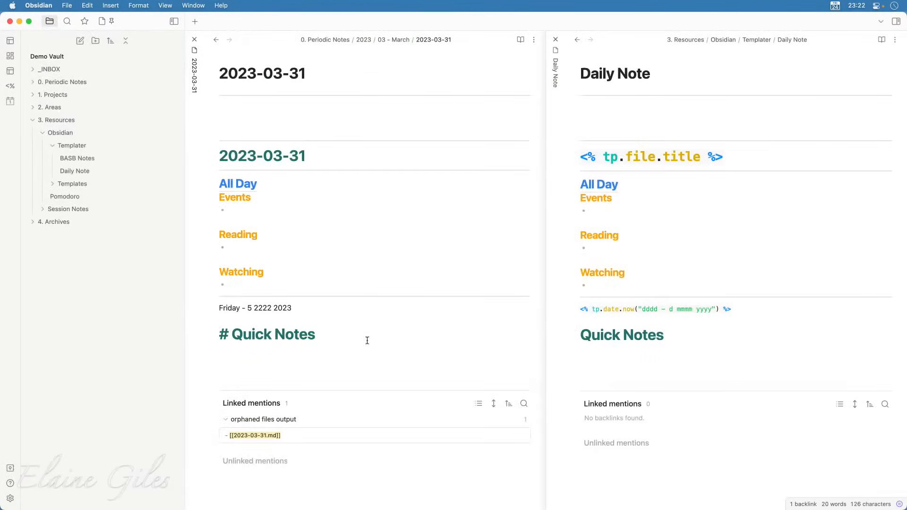
# Delete the whole tp.date.now command above the Quick Notes heading in the Daily Note template.
pyautogui.click(267, 308)
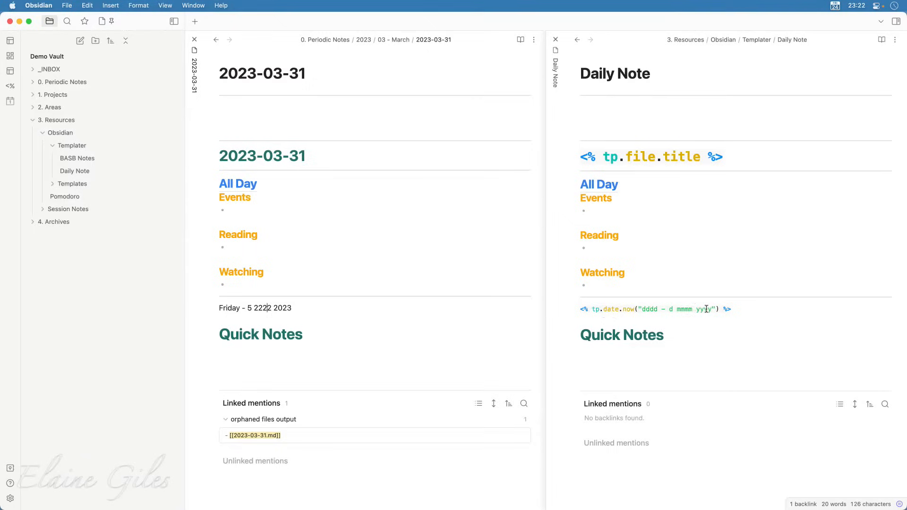
pyautogui.click(649, 309)
pyautogui.doubleClick(650, 309)
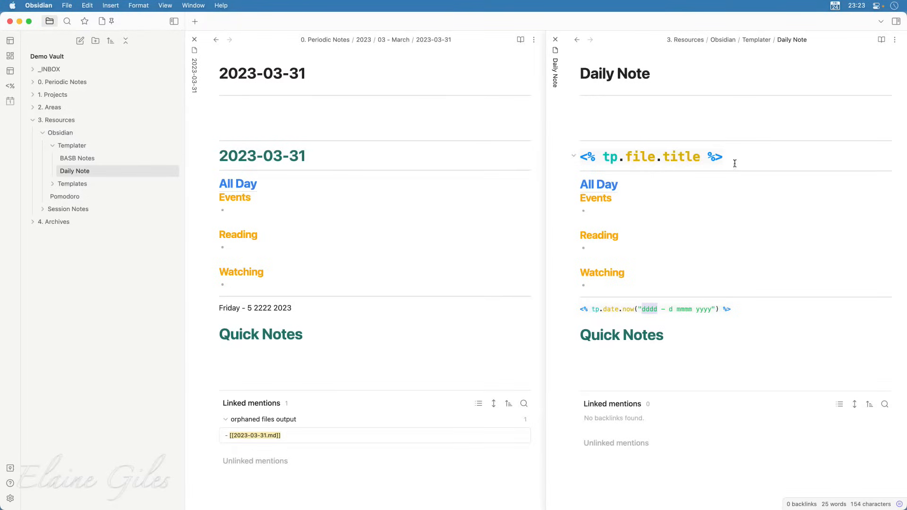
pyautogui.click(807, 311)
pyautogui.press('shift+super+Left')
pyautogui.press('BackSpace')
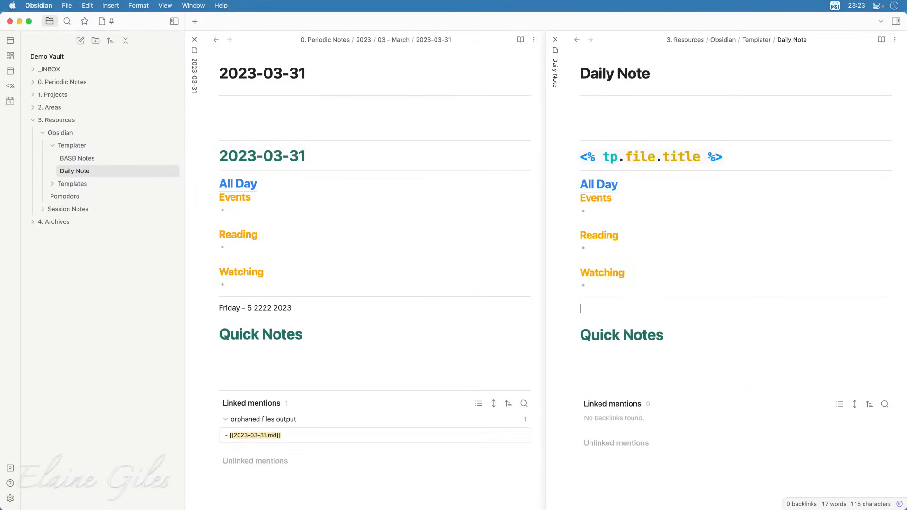
# Append "- Friday" to the date heading in the 2023-03-31 note as an example of the desired title.
pyautogui.click(769, 148)
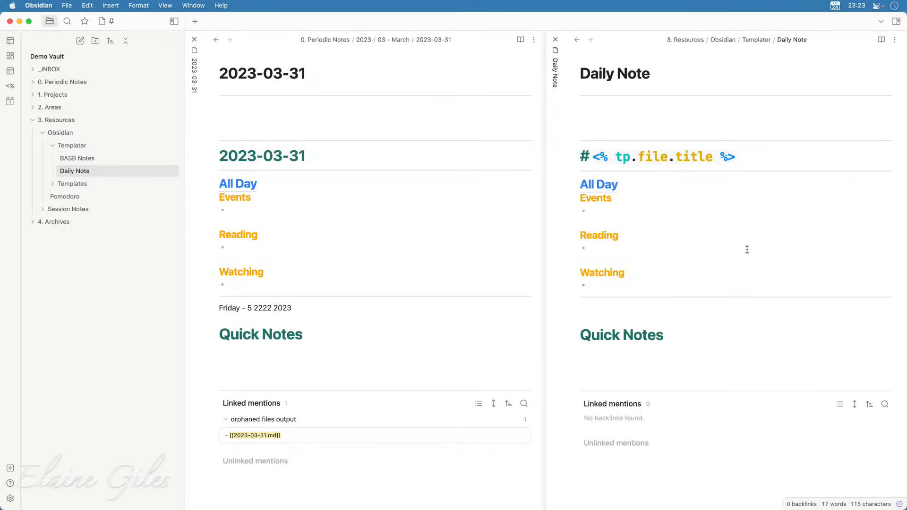
pyautogui.click(337, 158)
pyautogui.write('- Friday')
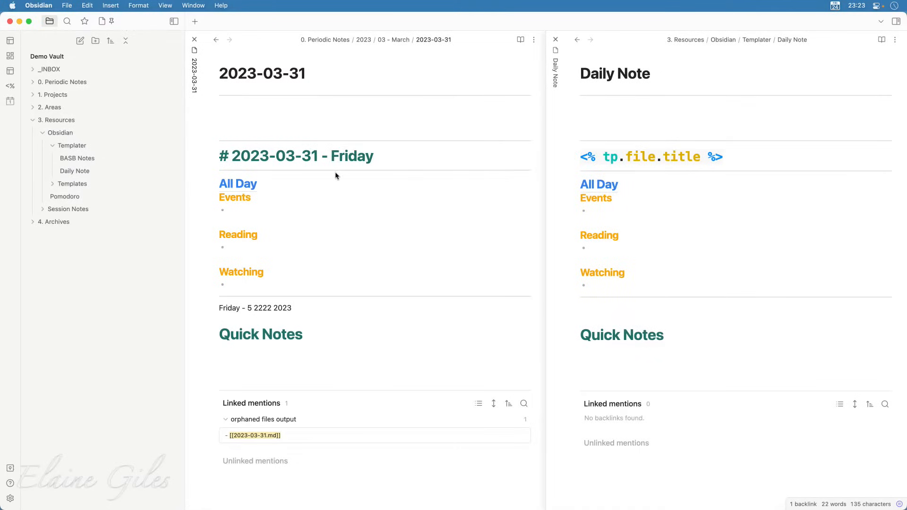
pyautogui.doubleClick(350, 153)
pyautogui.click(224, 308)
pyautogui.doubleClick(224, 307)
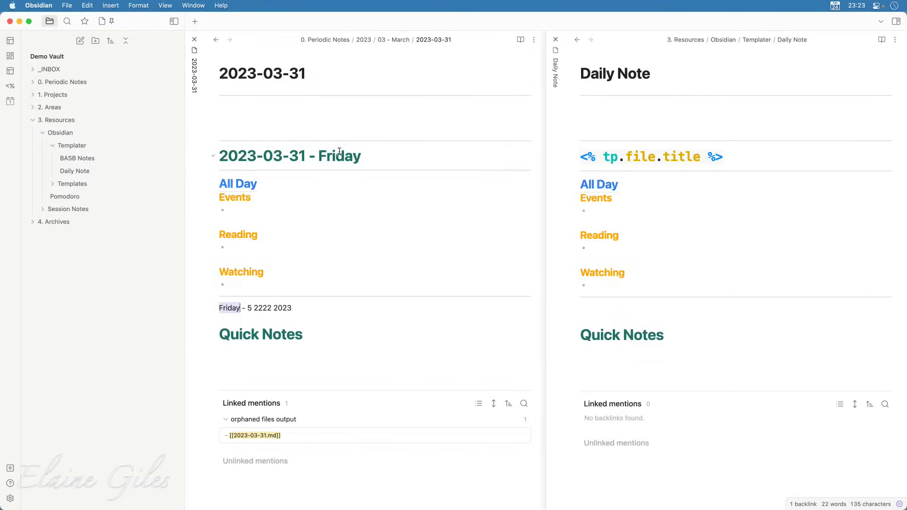
pyautogui.moveTo(332, 156); pyautogui.dragTo(373, 156)
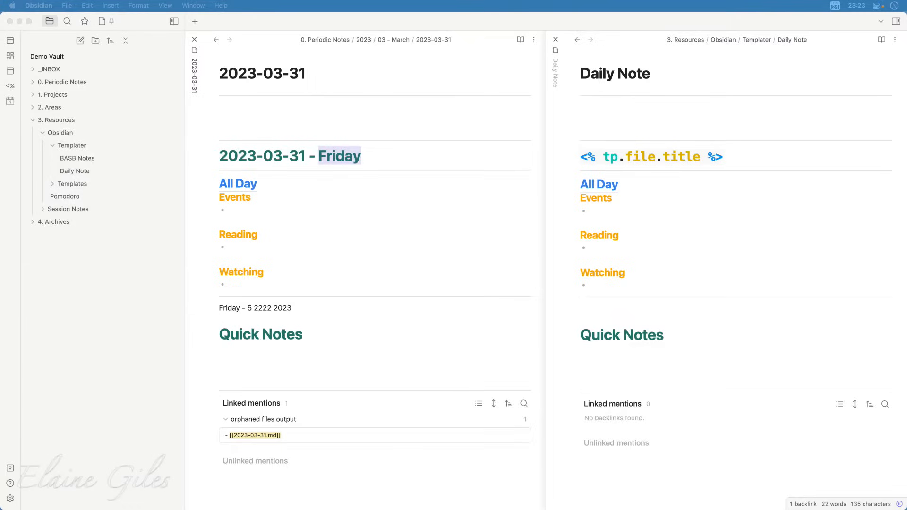
# Add the line "<% tp.file.title %> - <% tp.date.now("dddd",0, tp.file.title, "YYYY-MM-DD") %>" below the template's Quick Notes heading.
pyautogui.click(744, 161)
pyautogui.click(740, 156)
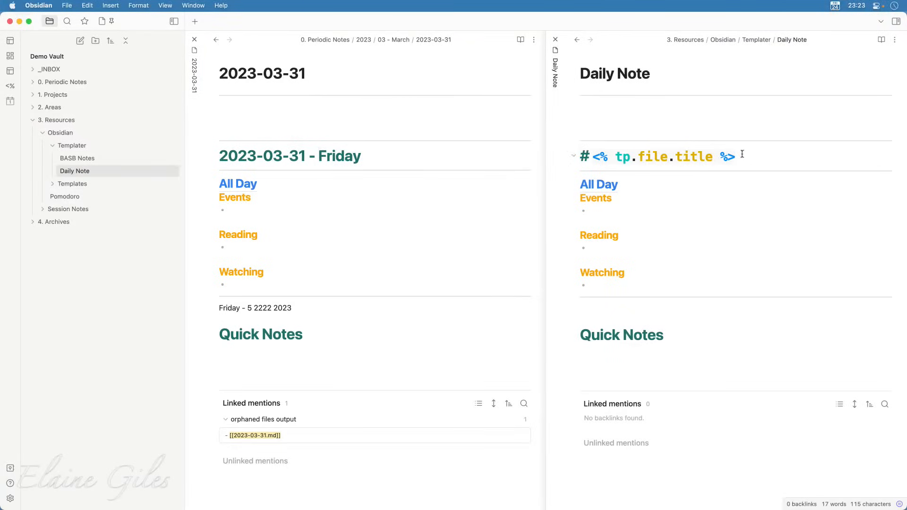
pyautogui.moveTo(742, 155); pyautogui.dragTo(599, 157)
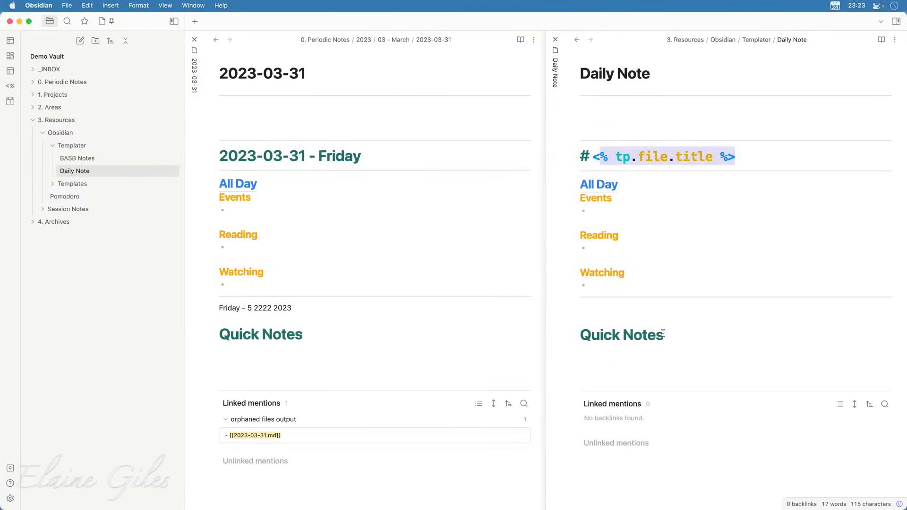
pyautogui.click(615, 367)
pyautogui.press('Return')
pyautogui.press('Return')
pyautogui.press('Return')
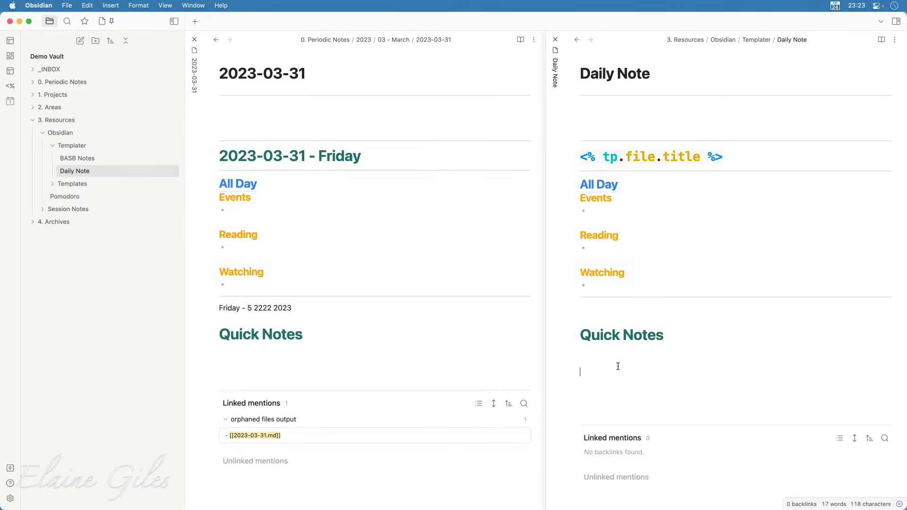
pyautogui.write('<% tp.file.title %> - <% tp.date.now("dddd",0, tp.file.title, "YYYY-MM-DD") %>')
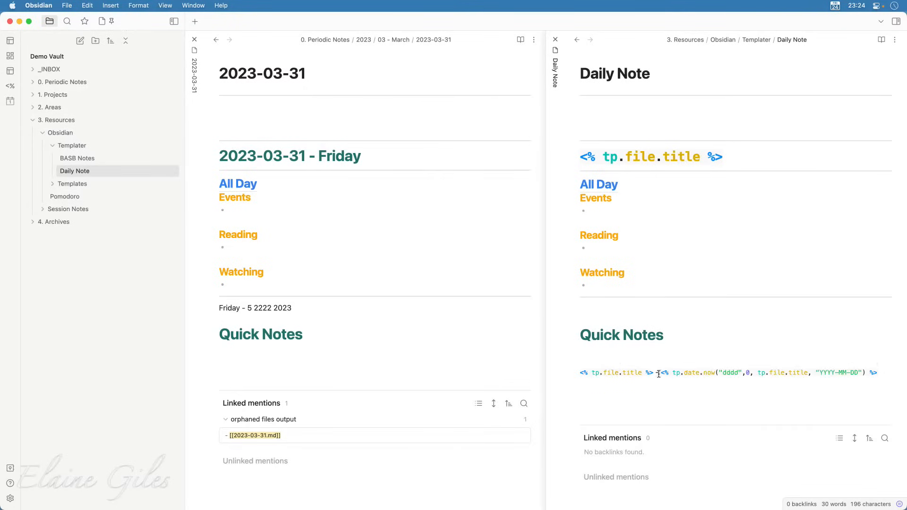
# Remove the file title command and hyphen from the new line under Quick Notes, keeping only the tp.date.now command.
pyautogui.moveTo(657, 373); pyautogui.dragTo(580, 373)
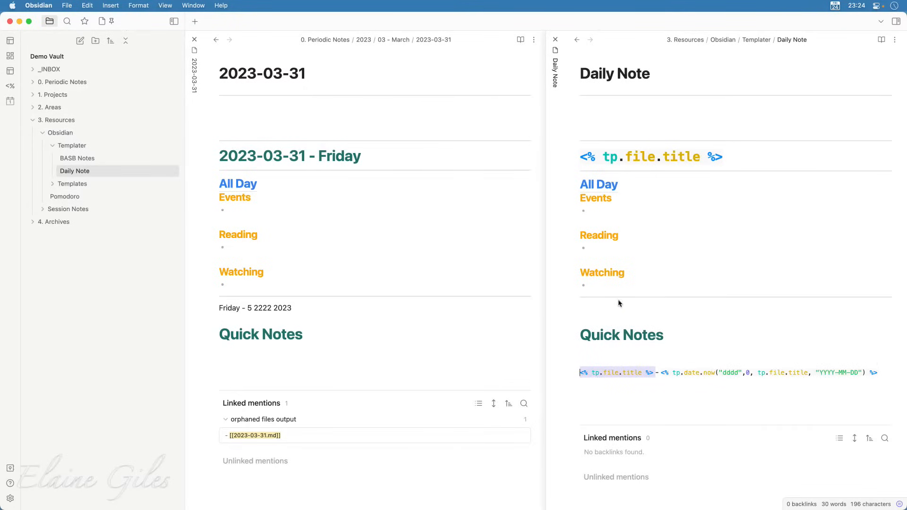
pyautogui.press('BackSpace')
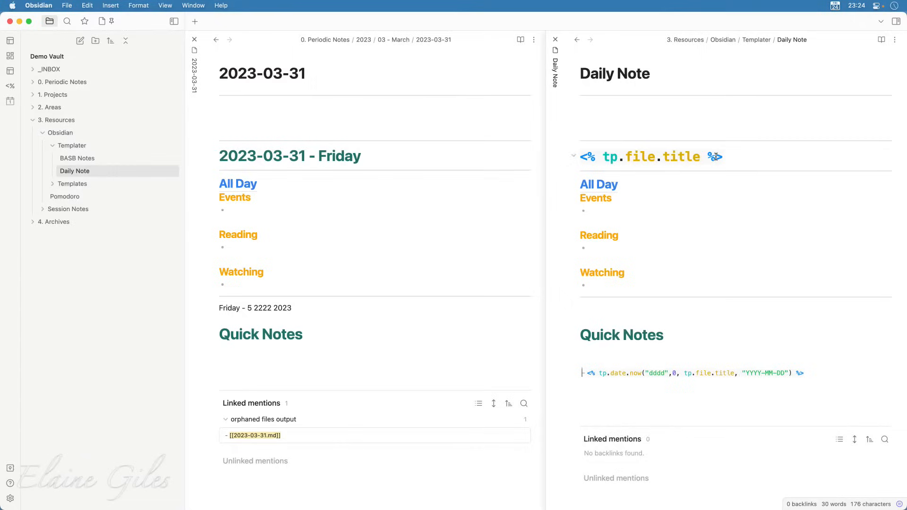
pyautogui.press('Delete')
pyautogui.press('Delete')
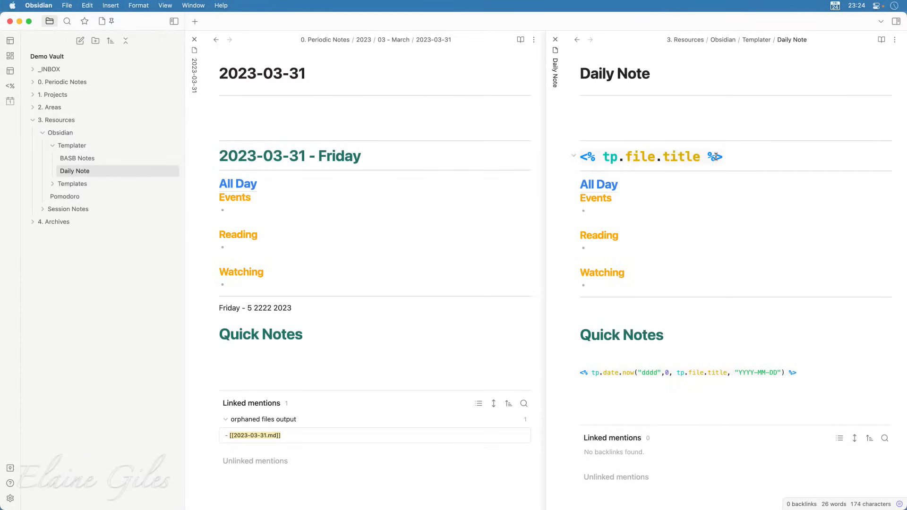
# Add a hyphen after the template's file title heading and move the tp.date.now command from below Quick Notes to follow it.
pyautogui.click(754, 158)
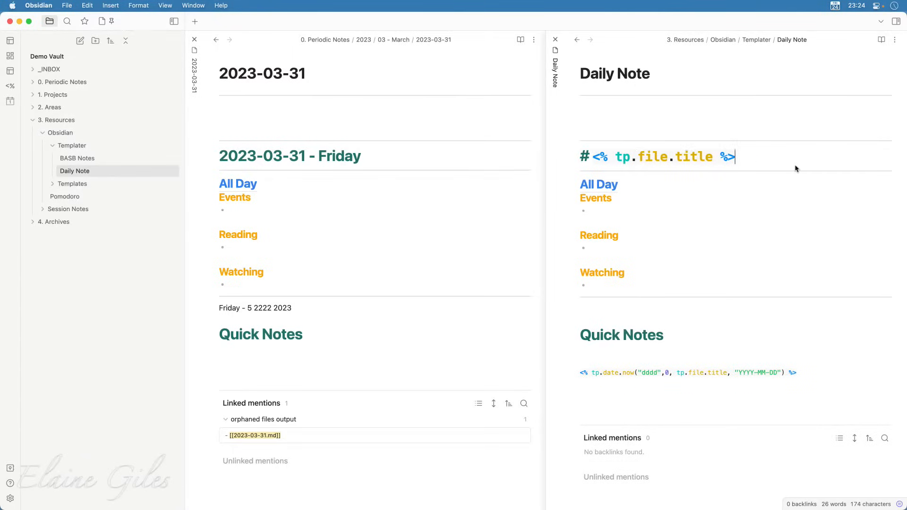
pyautogui.write('-')
pyautogui.moveTo(824, 371); pyautogui.dragTo(573, 373)
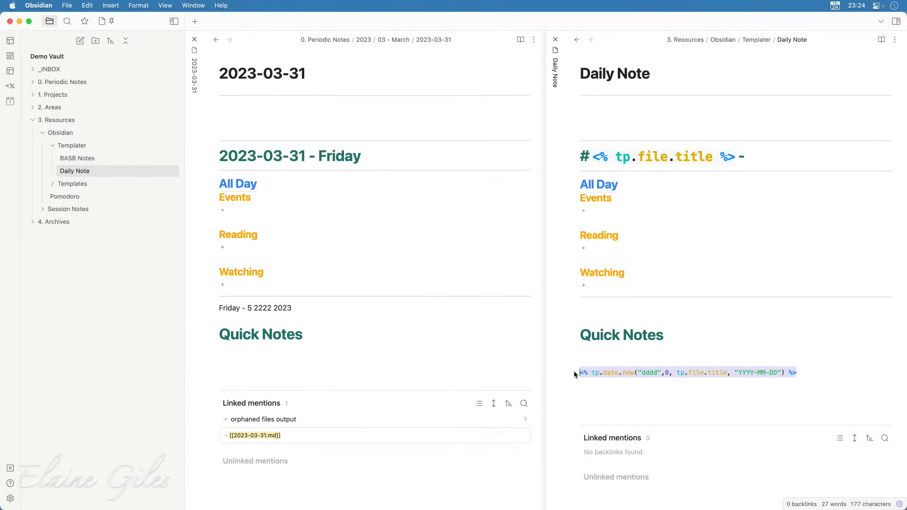
pyautogui.press('super+x')
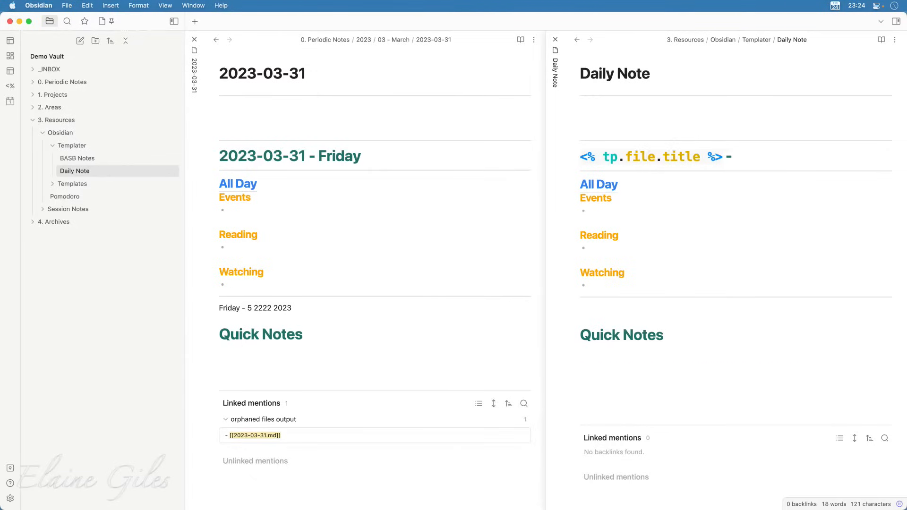
pyautogui.click(789, 157)
pyautogui.press('super+v')
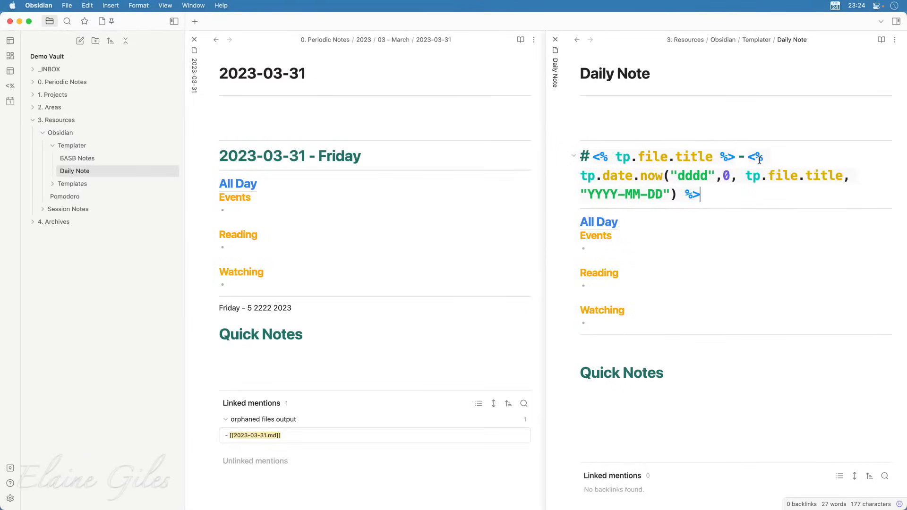
pyautogui.moveTo(748, 157); pyautogui.dragTo(761, 157)
pyautogui.moveTo(581, 177); pyautogui.dragTo(677, 177)
pyautogui.click(667, 391)
# Clear the 2023-03-31 note and reinsert the Daily Note template to test the combined title and weekday heading.
pyautogui.click(350, 350)
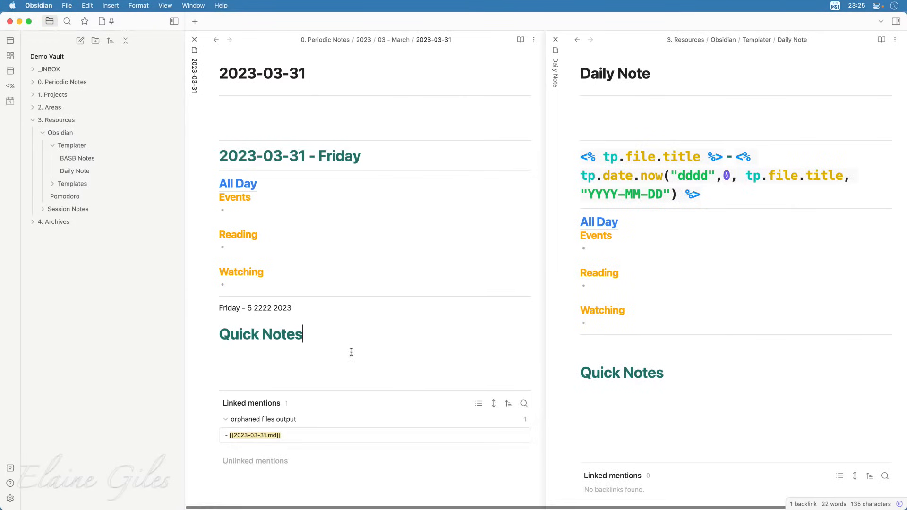
pyautogui.press('super+a')
pyautogui.press('BackSpace')
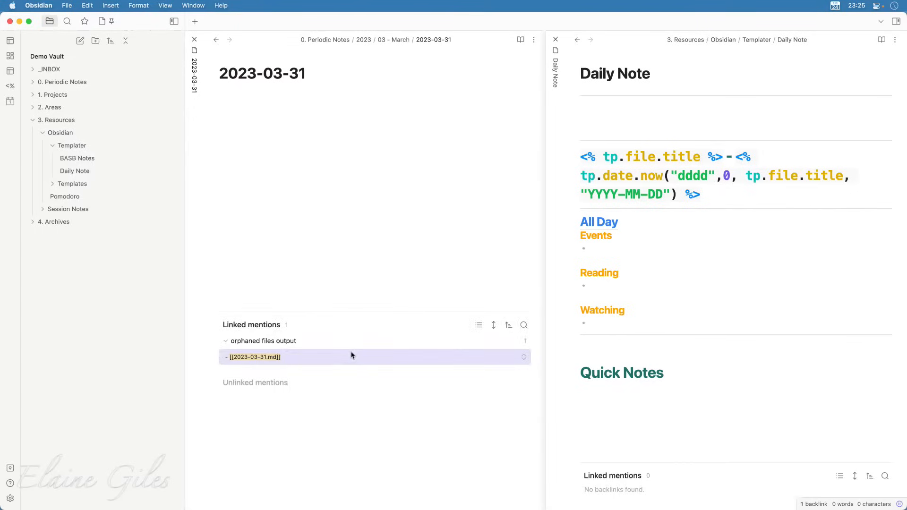
pyautogui.moveTo(351, 355)
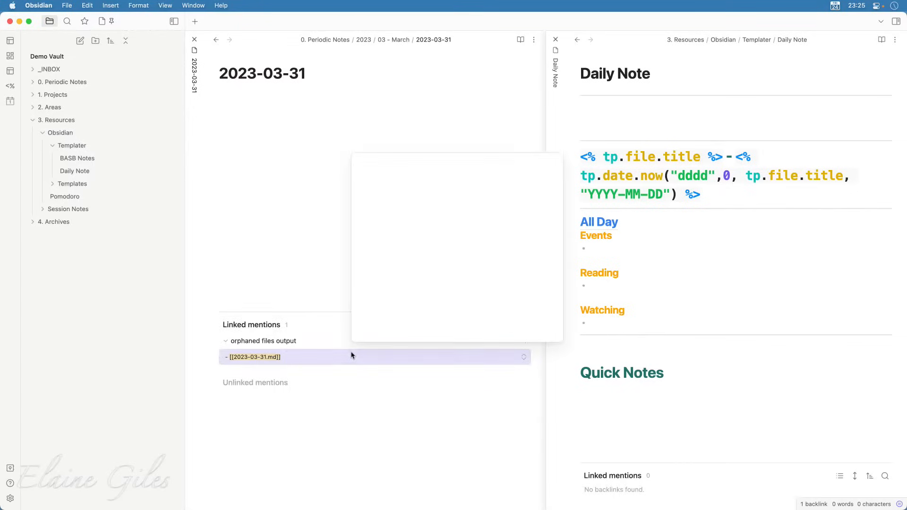
pyautogui.hotkey('alt', 'e')
pyautogui.write('da')
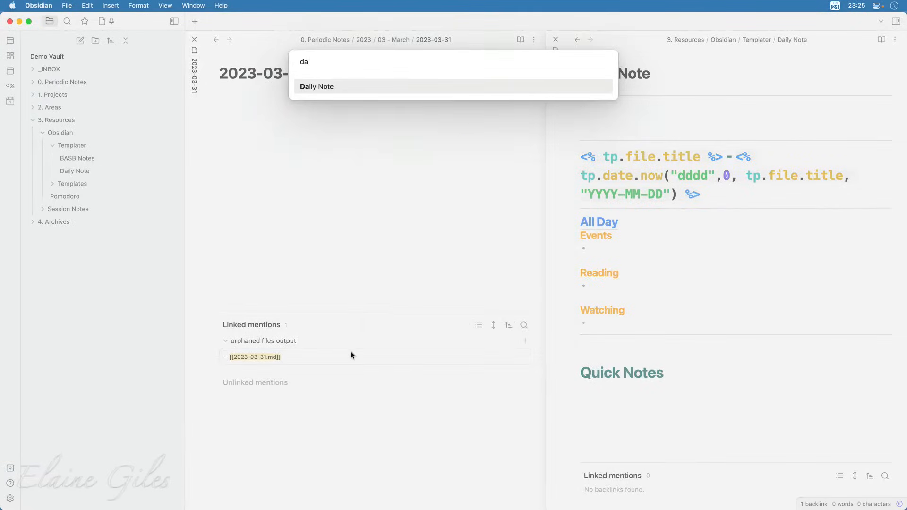
pyautogui.write('il')
pyautogui.press('Return')
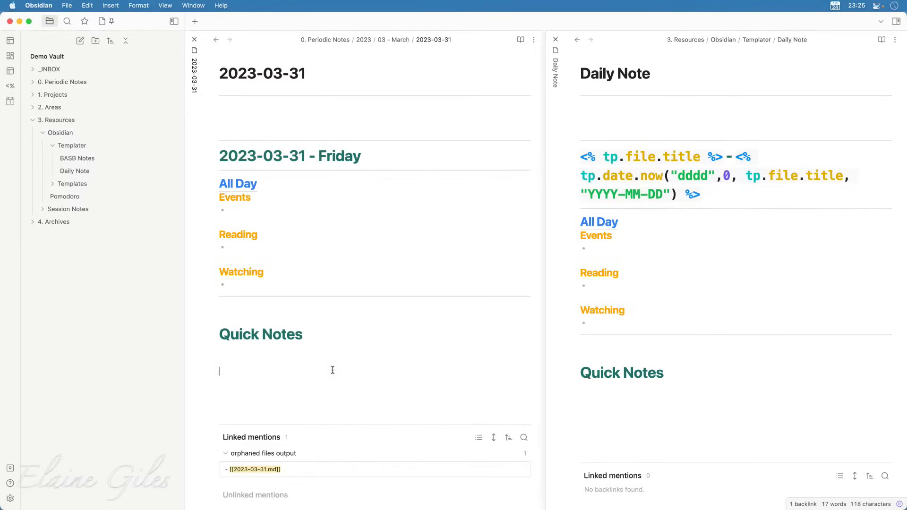
# Open the 2023-03-30 daily note and insert the Daily Note template to test its title and weekday heading.
pyautogui.press('cmd+o')
pyautogui.write('2')
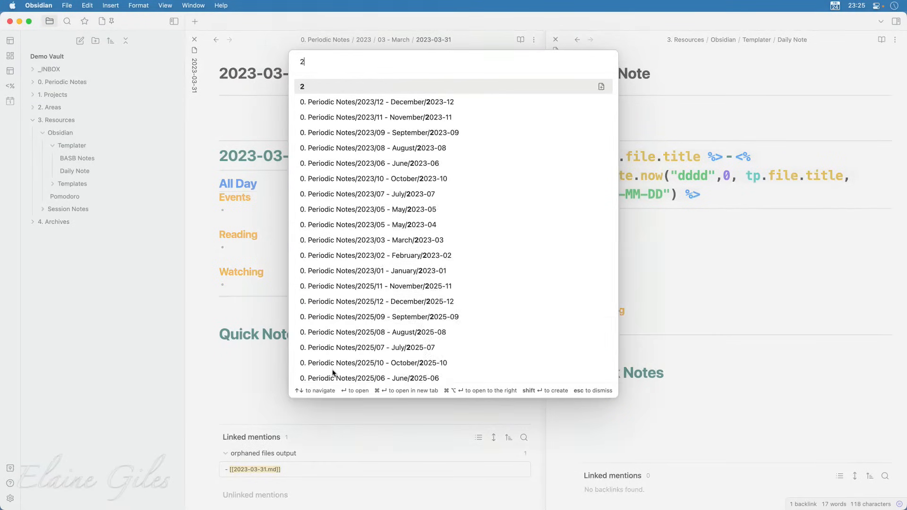
pyautogui.write('023033')
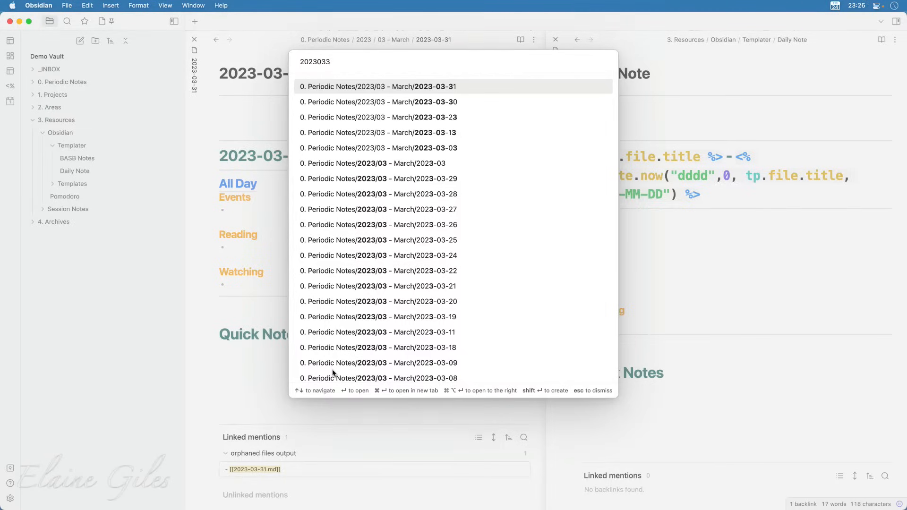
pyautogui.write('0')
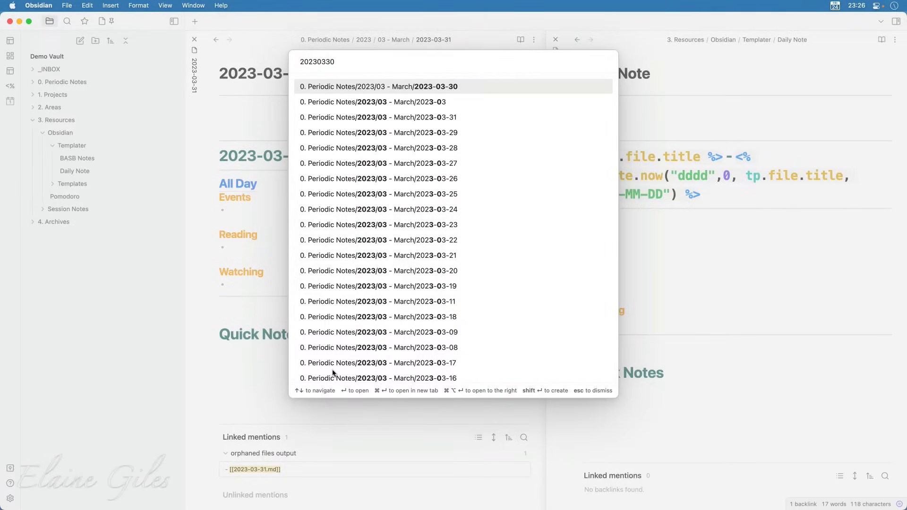
pyautogui.press('Return')
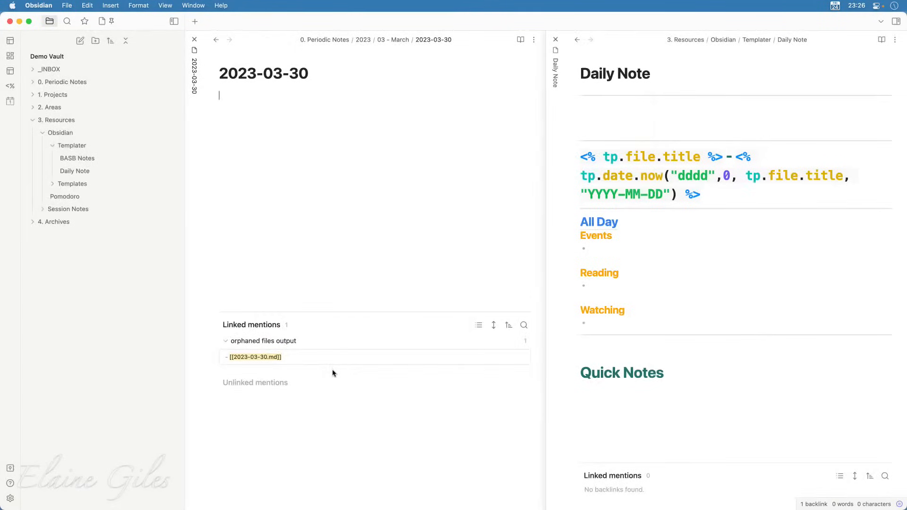
pyautogui.hotkey('alt', 'e')
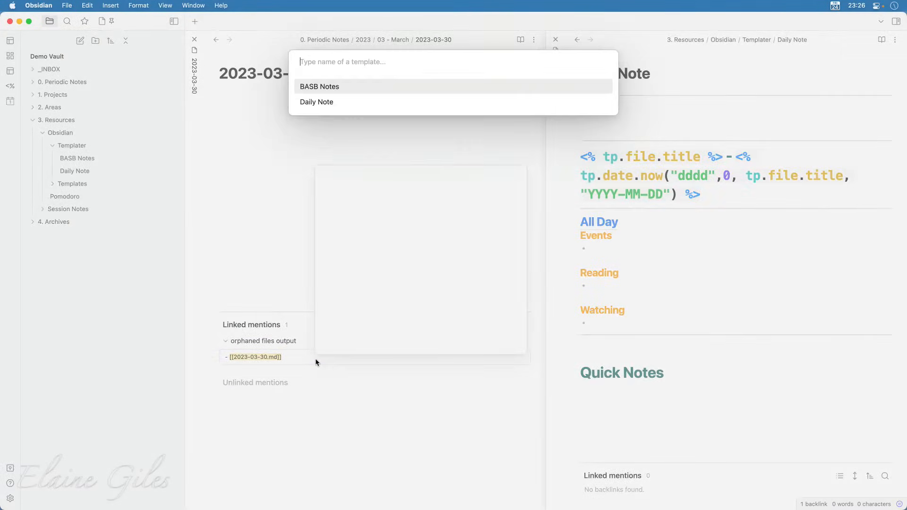
pyautogui.write('dail')
pyautogui.press('Return')
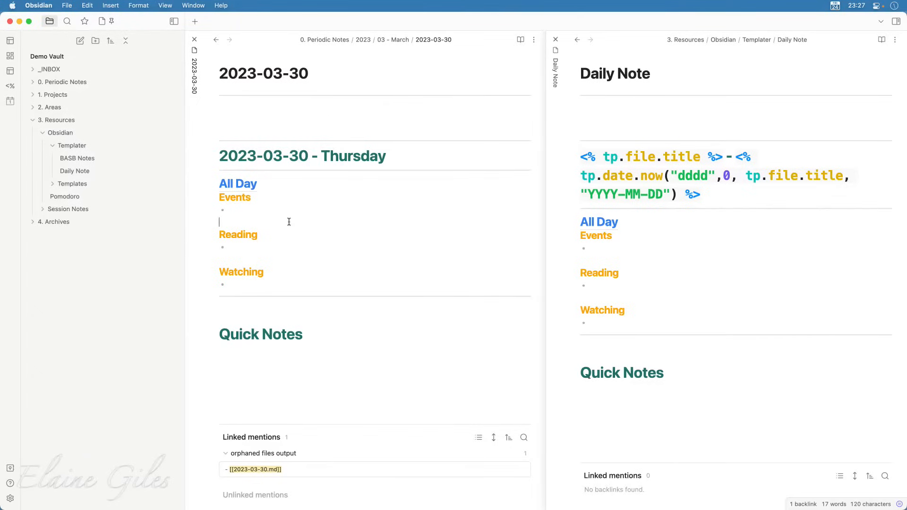
# Open the 2023-04-12 daily note from the April 2023 folder and enter a 31st anniversary entry in it.
pyautogui.click(29, 84)
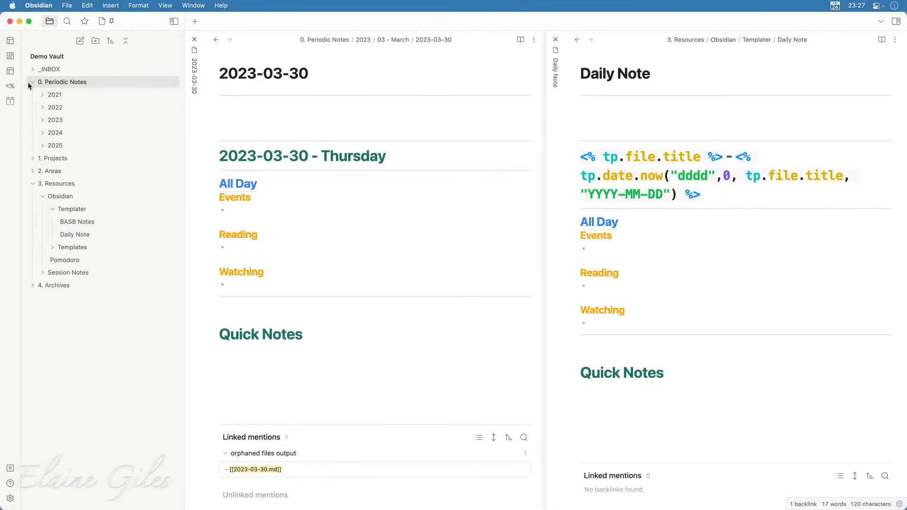
pyautogui.click(42, 121)
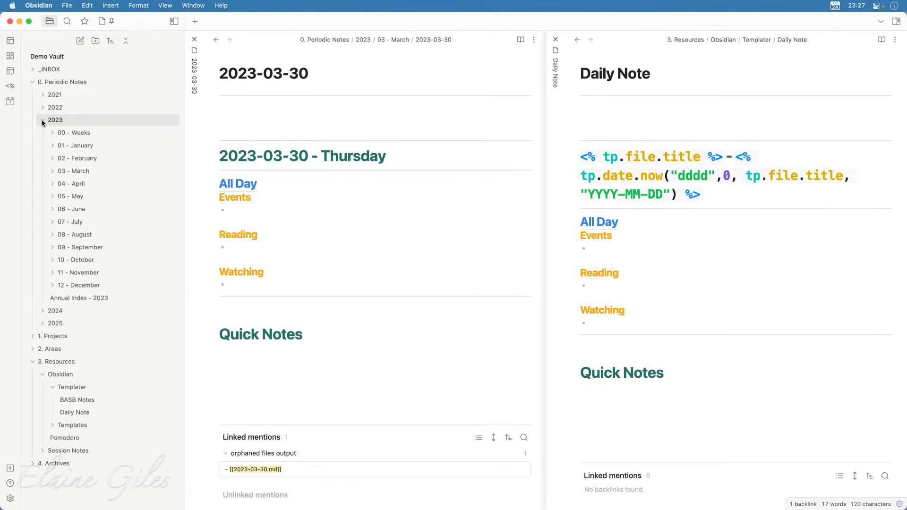
pyautogui.click(52, 184)
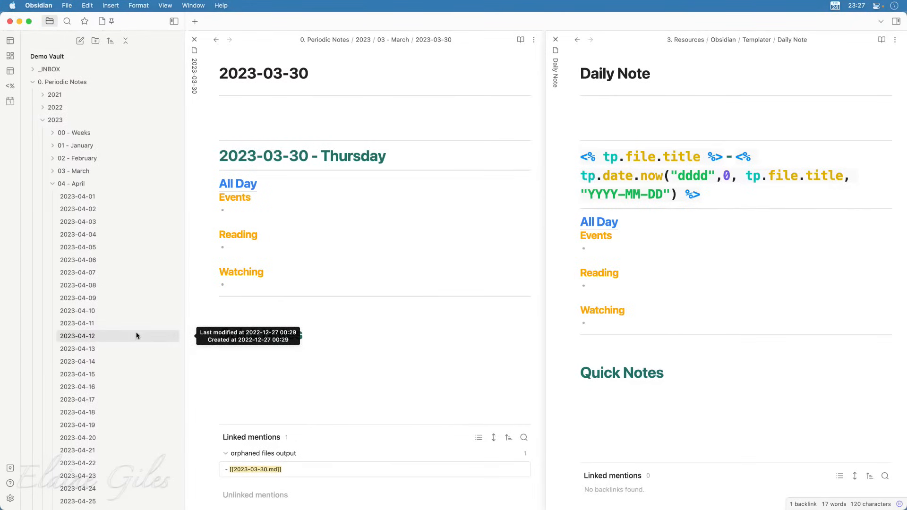
pyautogui.click(100, 337)
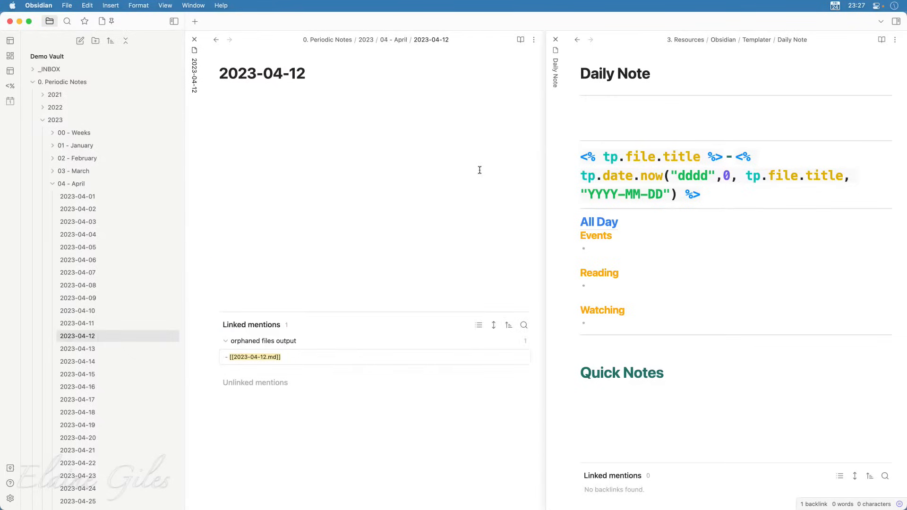
pyautogui.write('31st Annivera')
pyautogui.press('BackSpace')
pyautogui.write('sa')
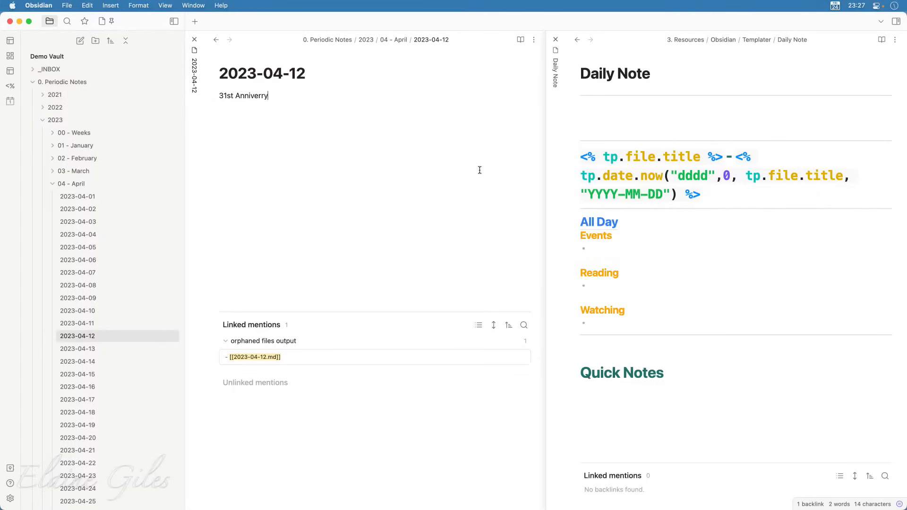
# Clear the anniversary text from the 2023-04-12 note and collapse the April and 2023 folders.
pyautogui.press('BackSpace')
pyautogui.press('BackSpace')
pyautogui.press('BackSpace')
pyautogui.press('BackSpace')
pyautogui.press('BackSpace')
pyautogui.press('BackSpace')
pyautogui.press('BackSpace')
pyautogui.press('BackSpace')
pyautogui.press('BackSpace')
pyautogui.press('BackSpace')
pyautogui.press('BackSpace')
pyautogui.press('BackSpace')
pyautogui.press('BackSpace')
pyautogui.press('BackSpace')
pyautogui.click(53, 185)
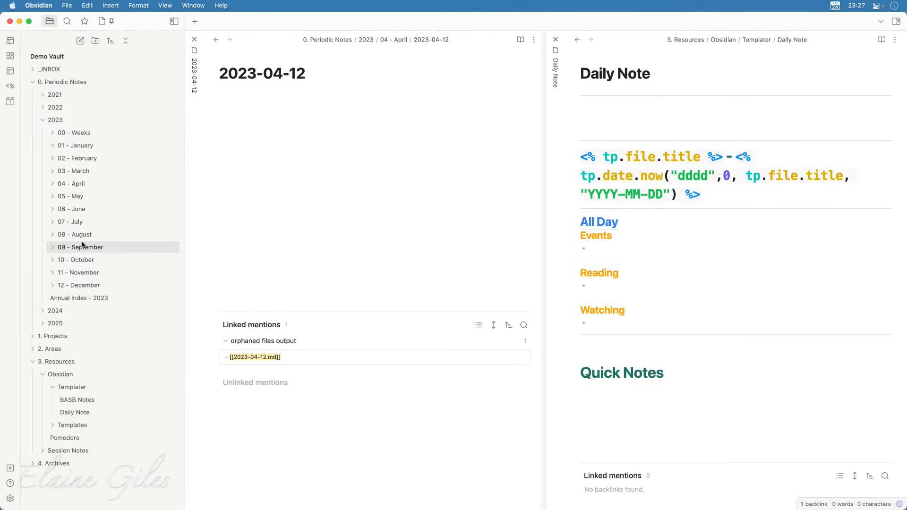
pyautogui.moveTo(80, 84)
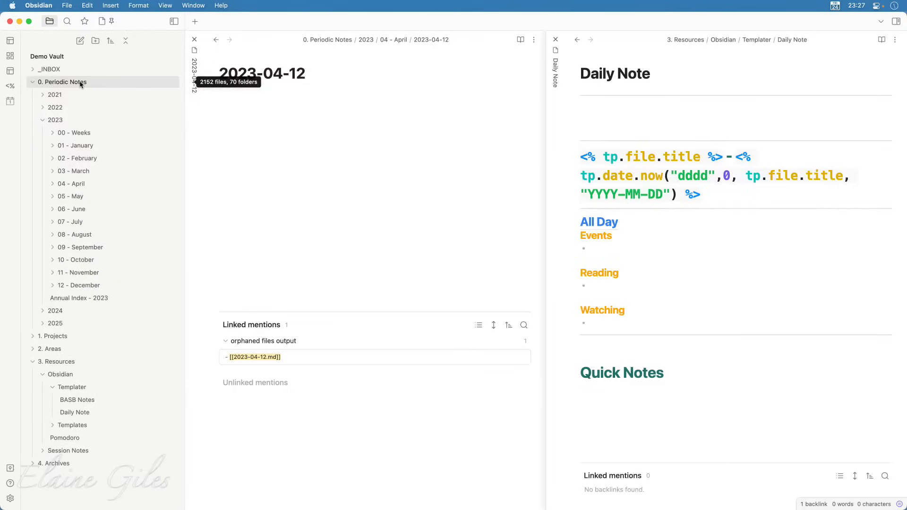
pyautogui.click(43, 121)
pyautogui.moveTo(76, 86)
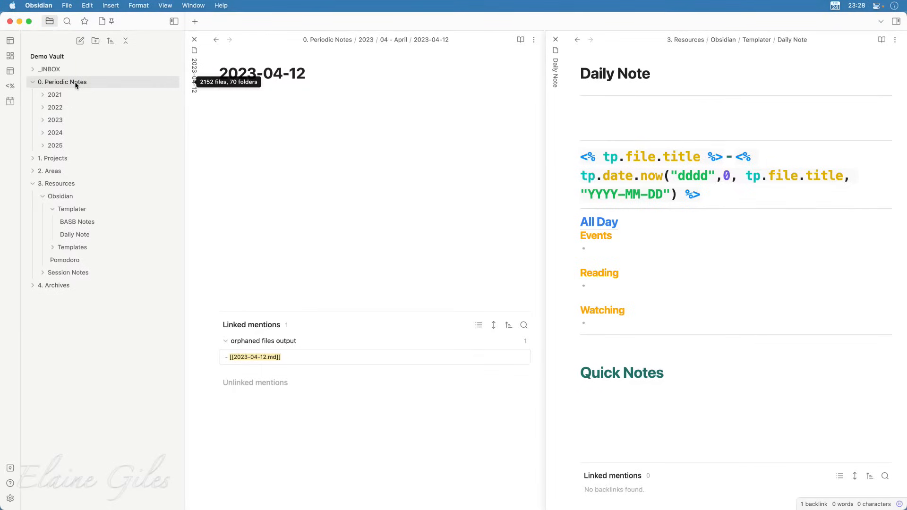
# Review the Templater plugin settings, from template folder location to user system command functions, and return to the 2023-03-30 note.
pyautogui.press('super+comma')
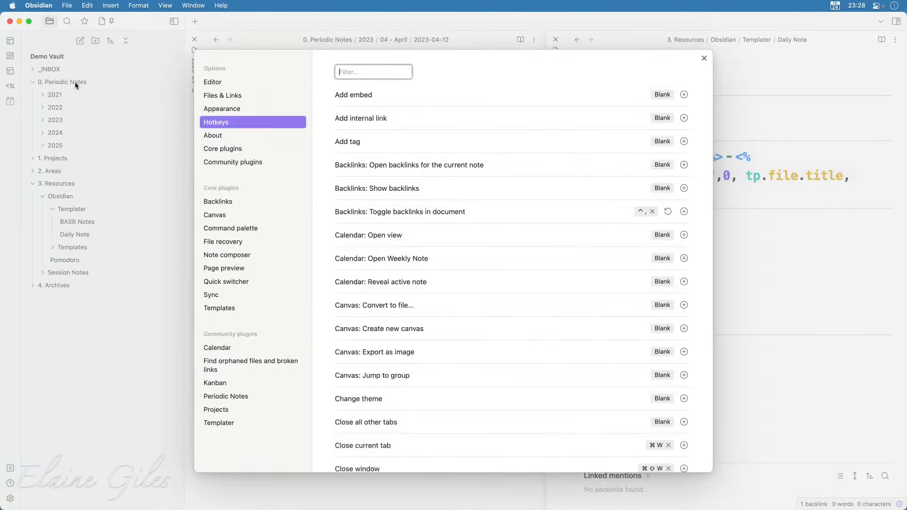
pyautogui.click(215, 424)
pyautogui.scroll(-5, 520, 397)
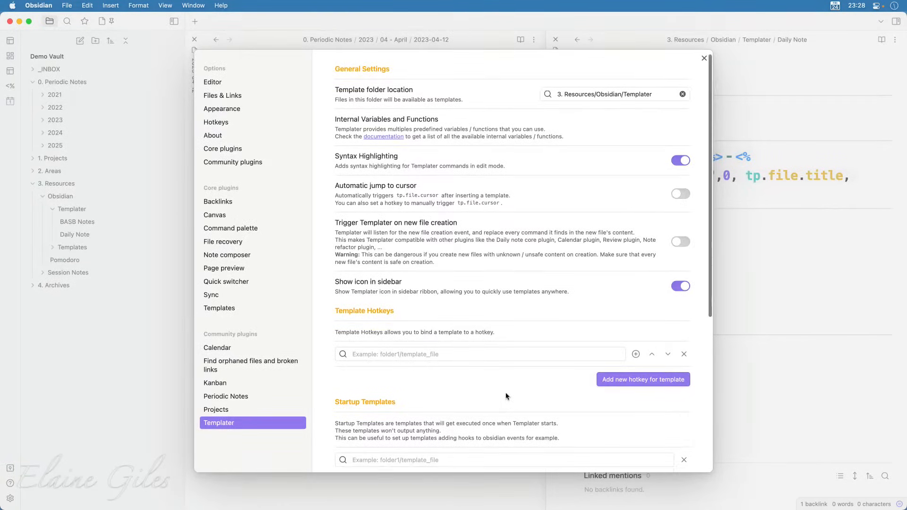
pyautogui.scroll(-2, 507, 396)
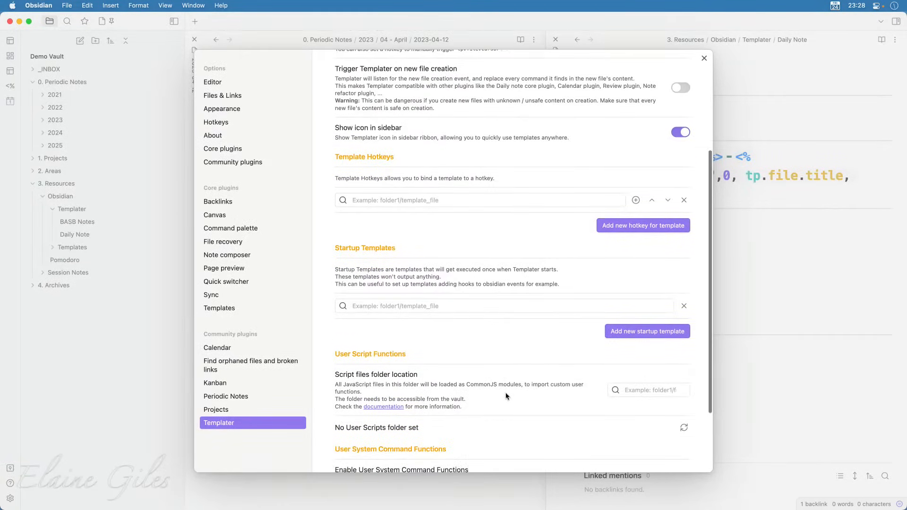
pyautogui.scroll(-1, 507, 396)
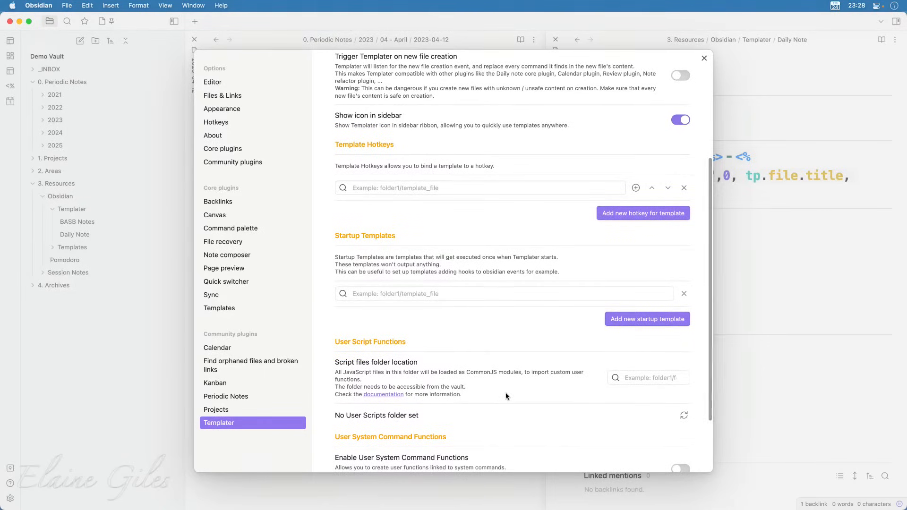
pyautogui.scroll(-1, 506, 396)
pyautogui.scroll(-4, 507, 396)
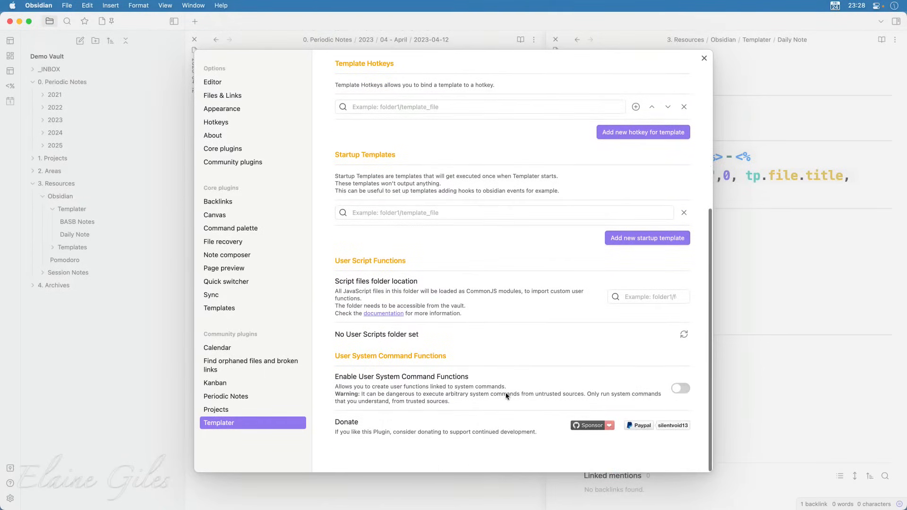
pyautogui.scroll(9, 506, 396)
pyautogui.scroll(2, 506, 396)
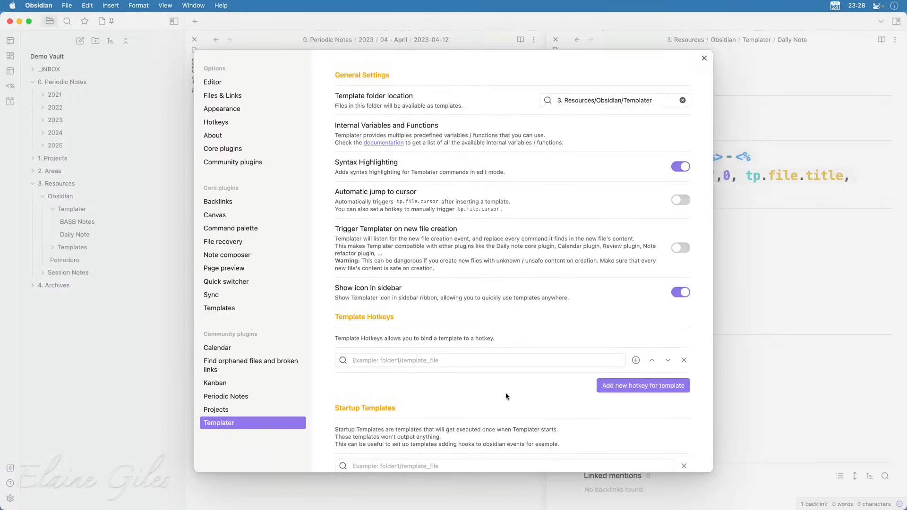
pyautogui.scroll(-7, 507, 396)
pyautogui.scroll(-2, 506, 396)
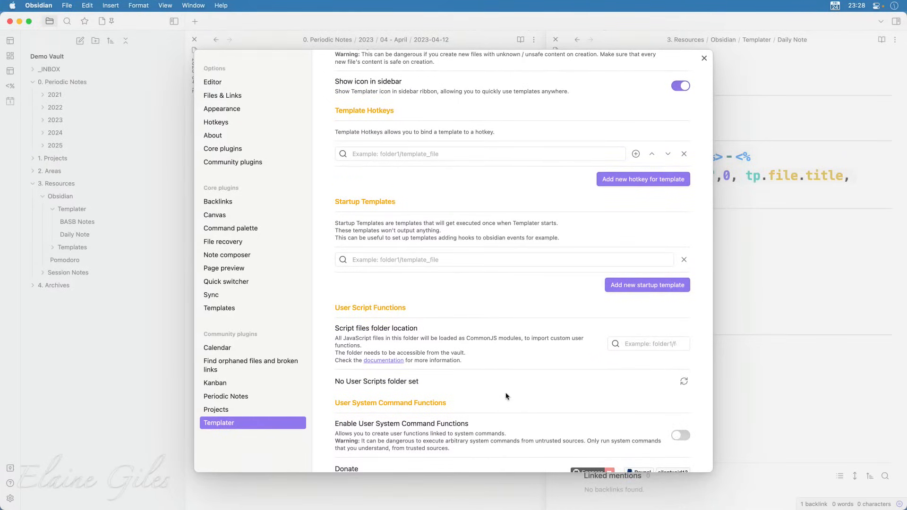
pyautogui.scroll(-1, 506, 396)
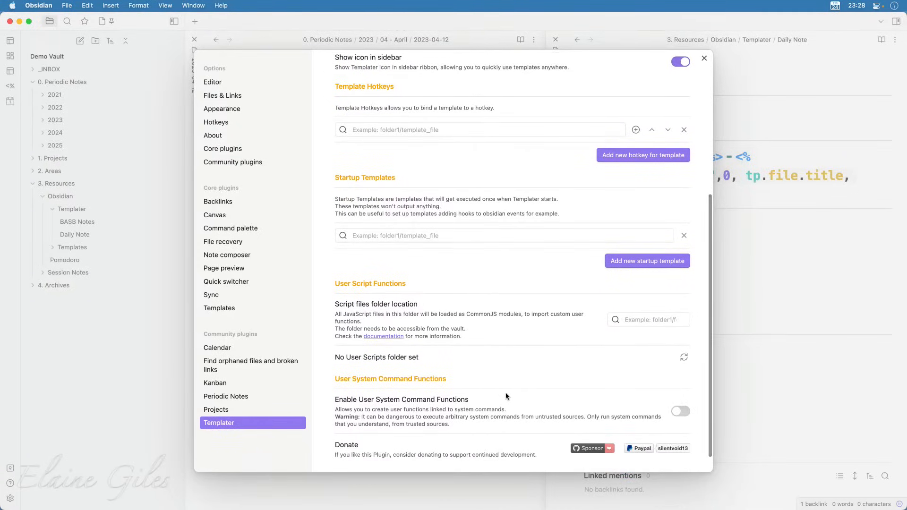
pyautogui.scroll(2, 506, 396)
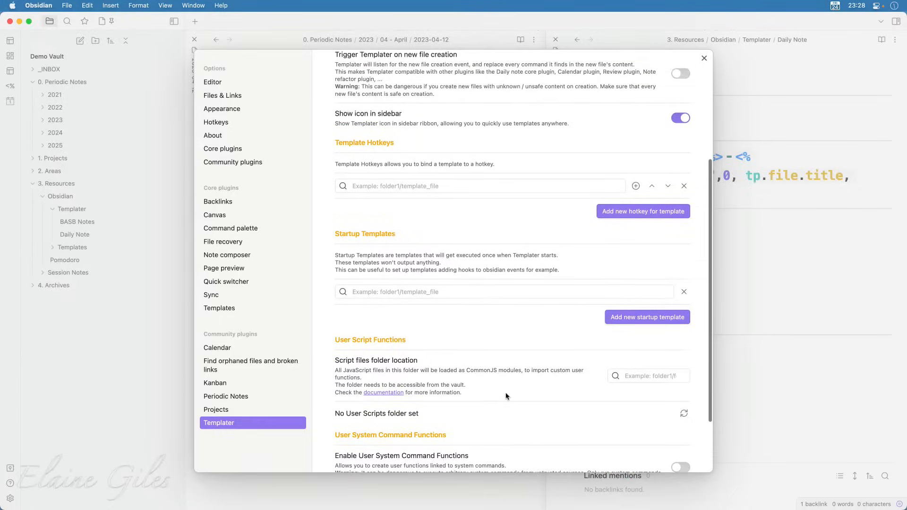
pyautogui.click(704, 58)
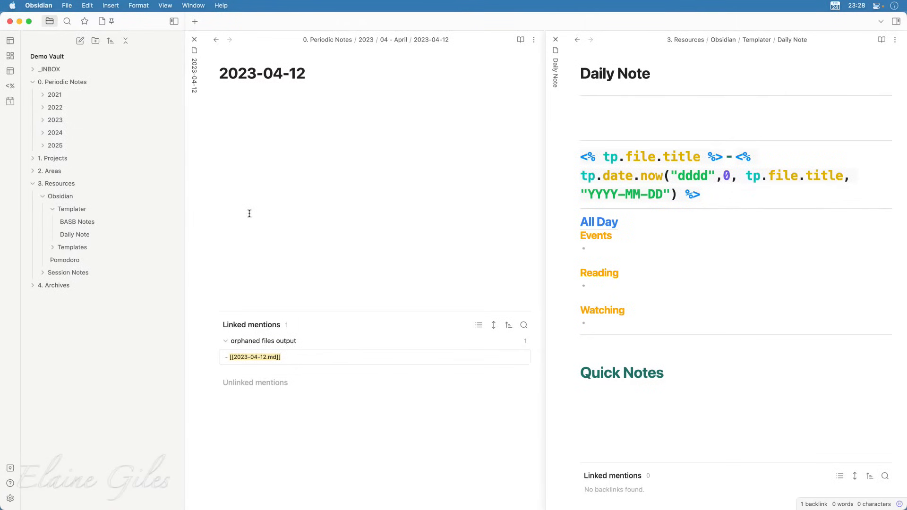
pyautogui.click(266, 139)
pyautogui.click(216, 41)
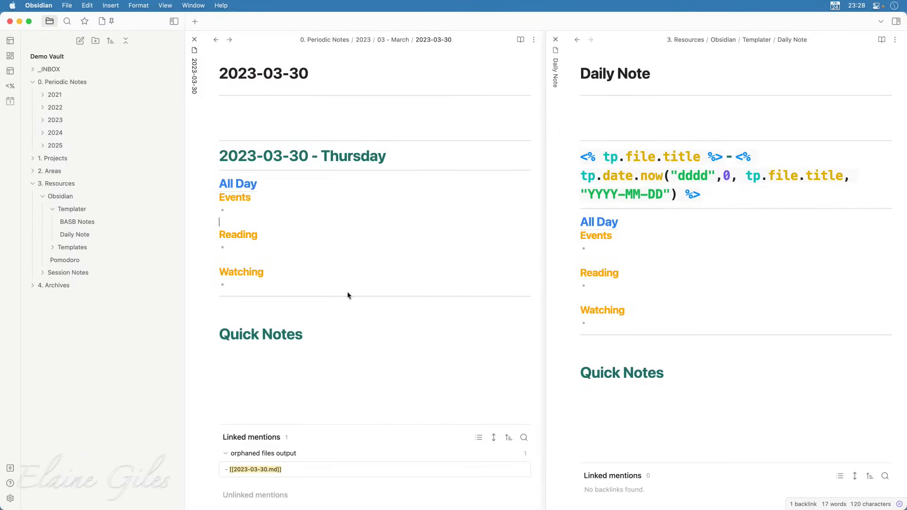
# Add a level-one << | >> heading in the template's blank top section, linking tp.date.now dates in YYYY-MM-DD format at offsets -1 and 1 from tp.file.title.
pyautogui.click(591, 114)
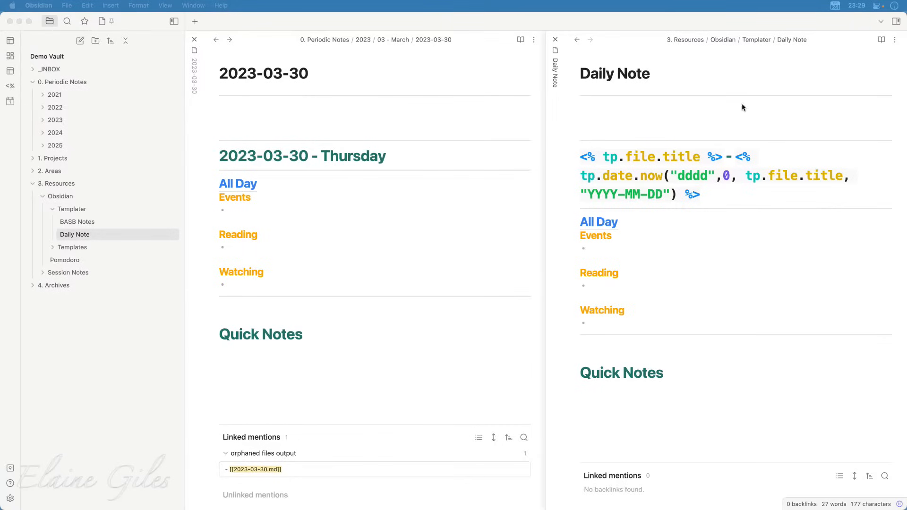
pyautogui.click(616, 115)
pyautogui.write('<< <% tp.date.now("YYYY-MM-DD", -1, tp.file.title, "YYYY-MM-DD") %> | <% tp.date.now ("YYYY-MM-DD", 1, tp.file.title, "YYYY-MM-DD") %> >>')
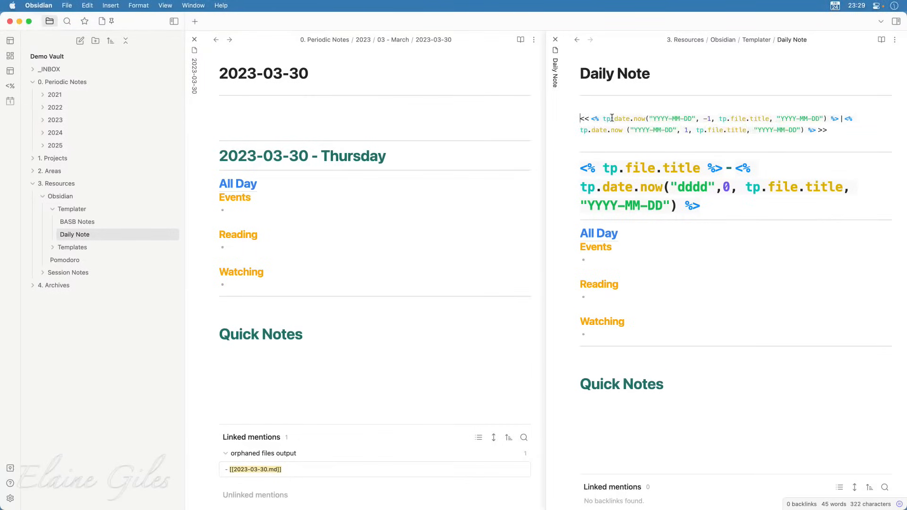
pyautogui.write('#')
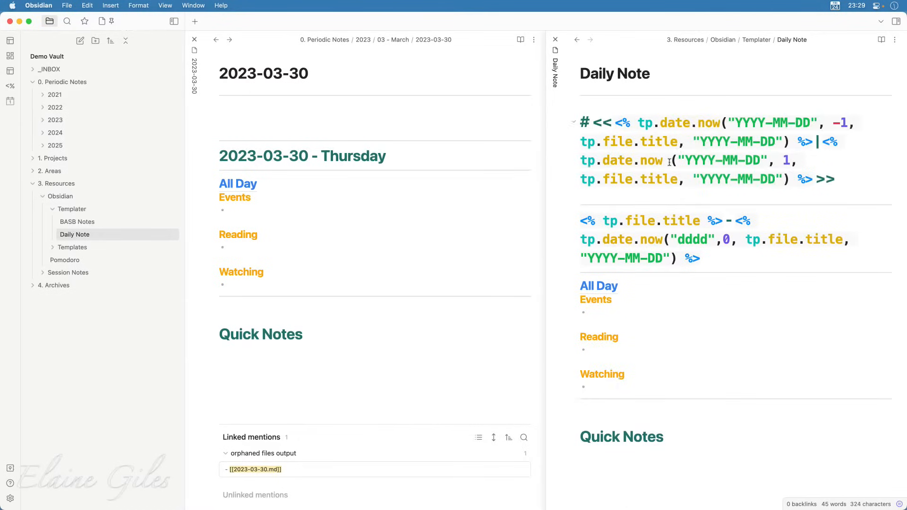
# Replace the entire content of the 2023-03-30 note with the Daily Note template to test the previous and next day links.
pyautogui.click(252, 120)
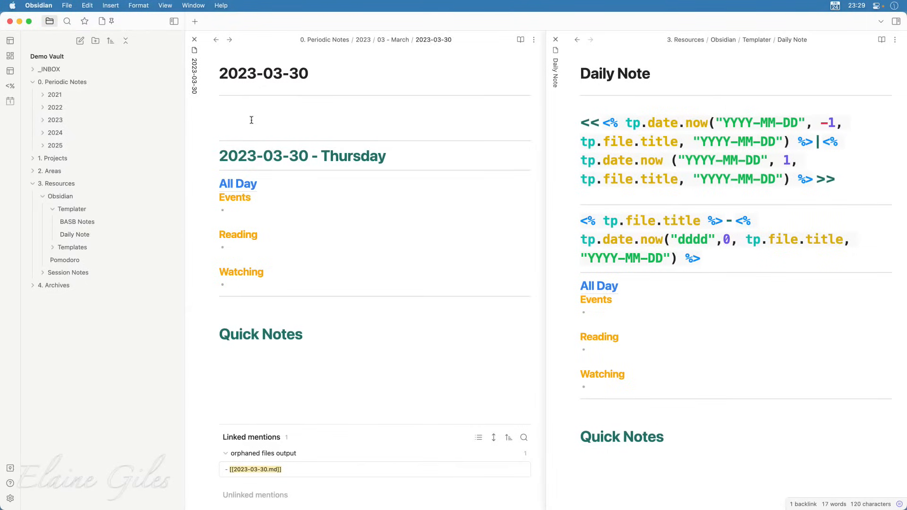
pyautogui.press('cmd+a')
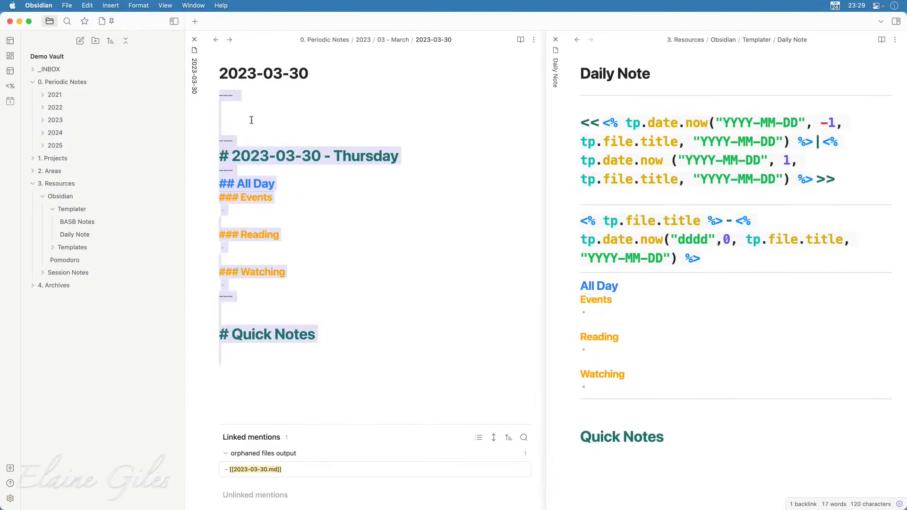
pyautogui.hotkey('alt', 'e')
pyautogui.write('dail')
pyautogui.press('Return')
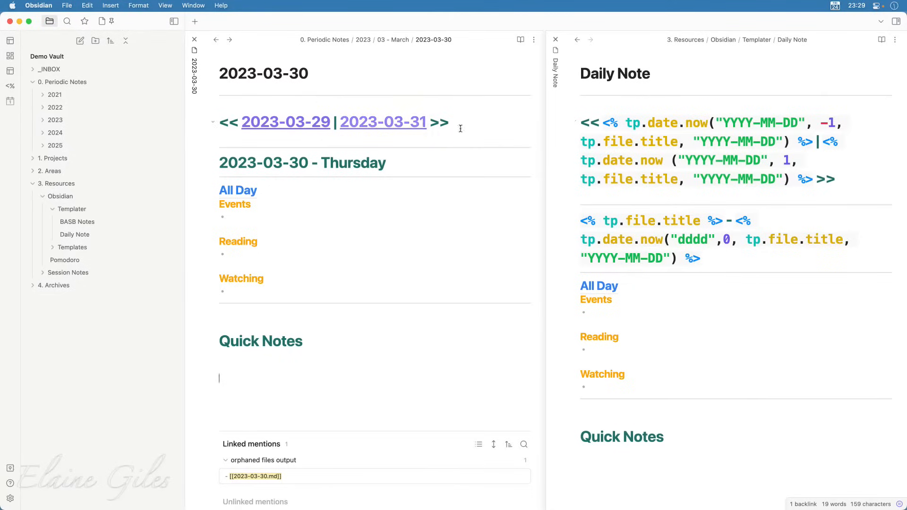
# Examine the parts of the template's navigation heading: the << and >> markers and the tp.date.now command with offset -1.
pyautogui.click(603, 121)
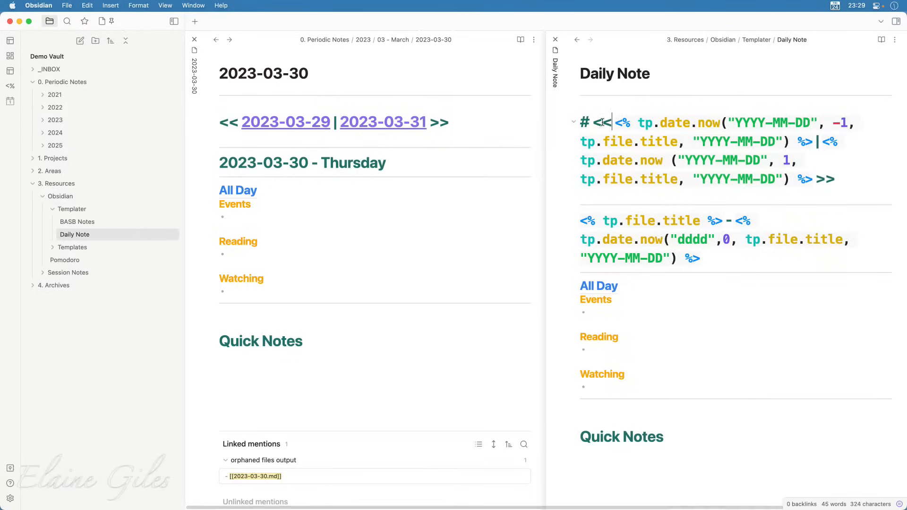
pyautogui.moveTo(614, 122); pyautogui.dragTo(593, 122)
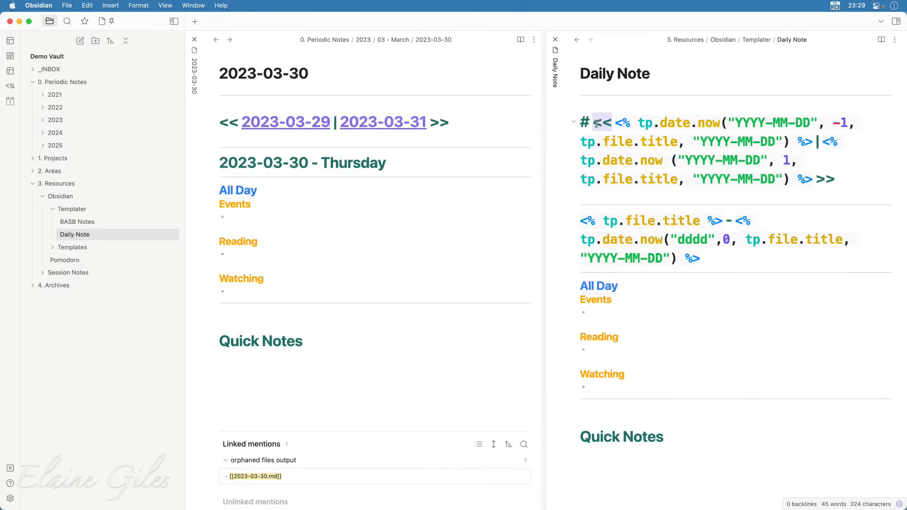
pyautogui.moveTo(837, 179); pyautogui.dragTo(817, 179)
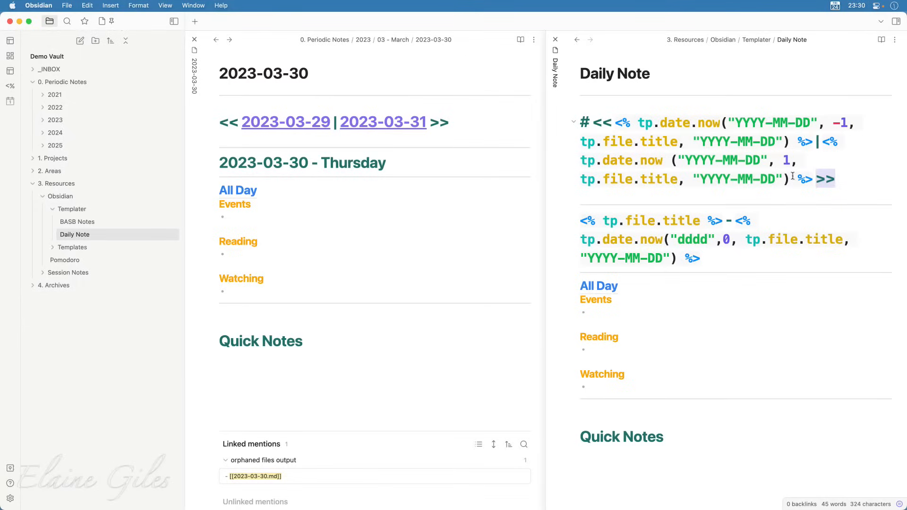
pyautogui.click(615, 123)
pyautogui.moveTo(615, 123); pyautogui.dragTo(814, 142)
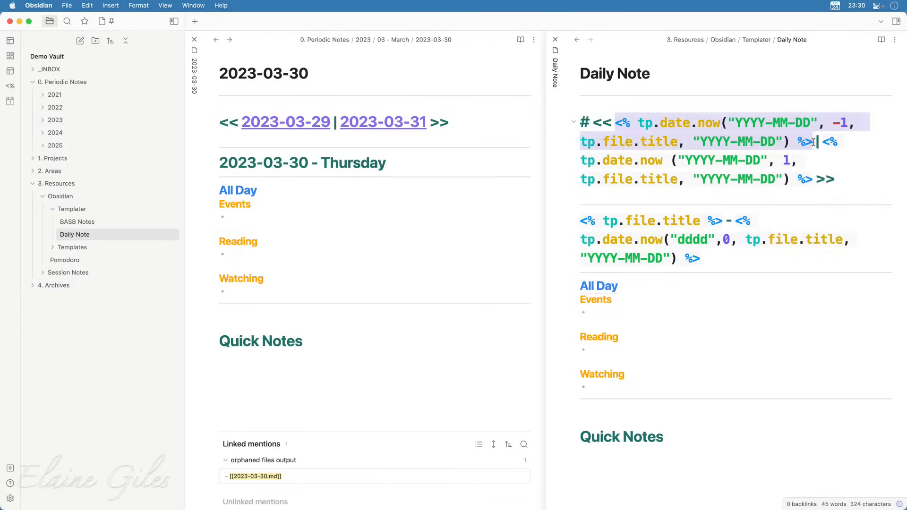
# Examine the previous-day and next-day links in the template's navigation heading: their double brackets, tp.date.now command, -1 offset and tp.file.title date argument.
pyautogui.write('[[')
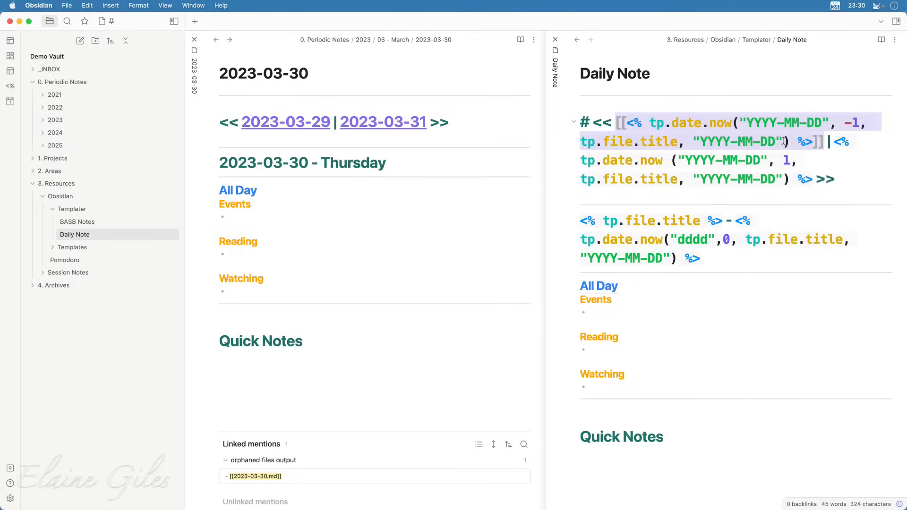
pyautogui.press('super+z')
pyautogui.moveTo(783, 140); pyautogui.dragTo(583, 141)
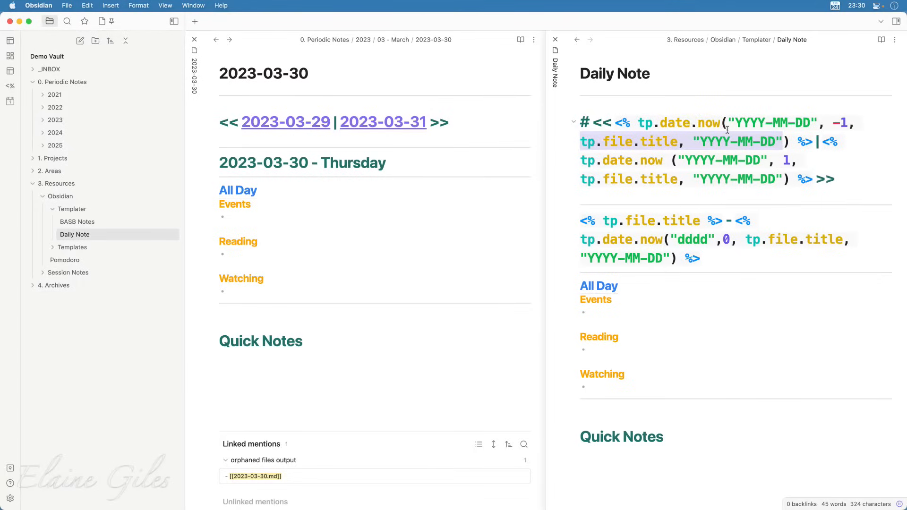
pyautogui.moveTo(720, 123); pyautogui.dragTo(638, 123)
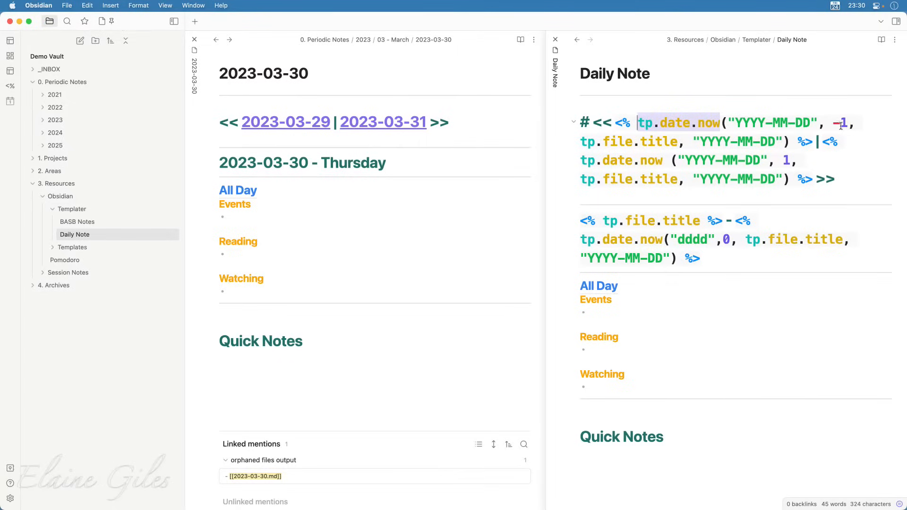
pyautogui.moveTo(849, 124); pyautogui.dragTo(831, 123)
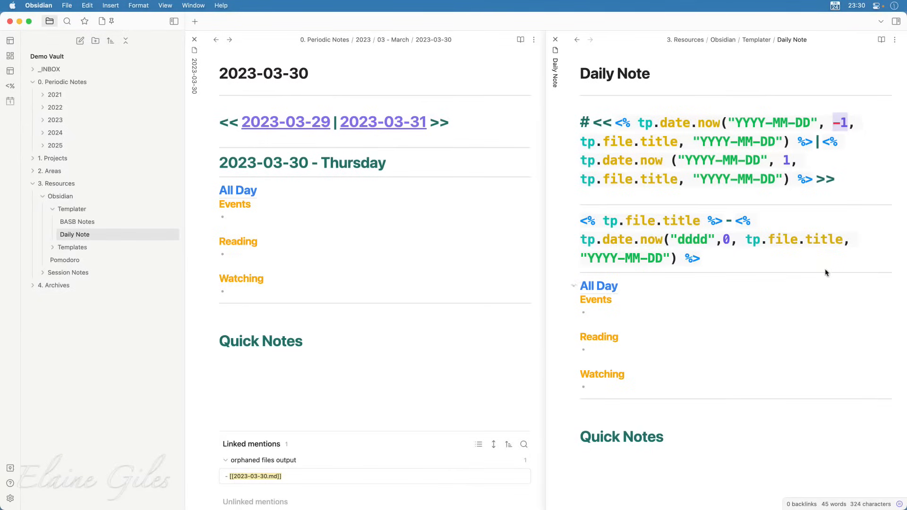
pyautogui.click(824, 142)
pyautogui.write('[[')
pyautogui.moveTo(823, 142); pyautogui.dragTo(813, 179)
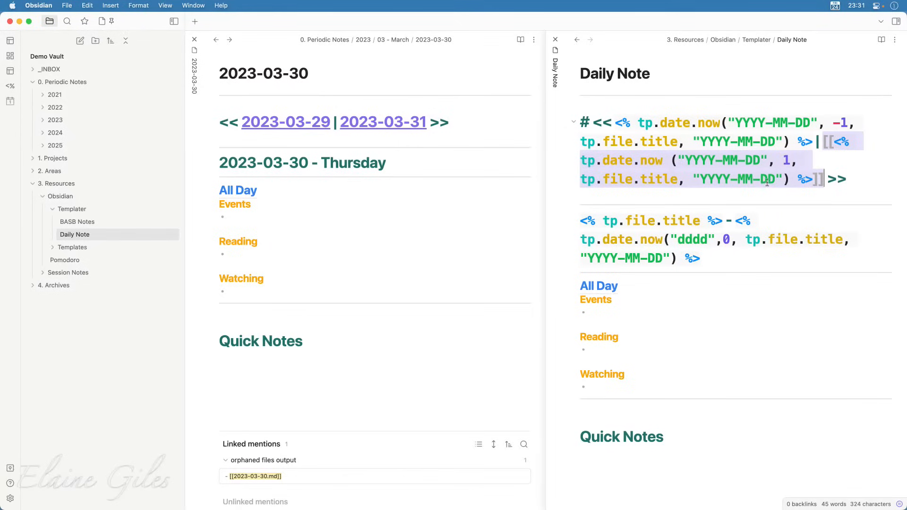
pyautogui.click(783, 180)
pyautogui.moveTo(783, 180); pyautogui.dragTo(583, 184)
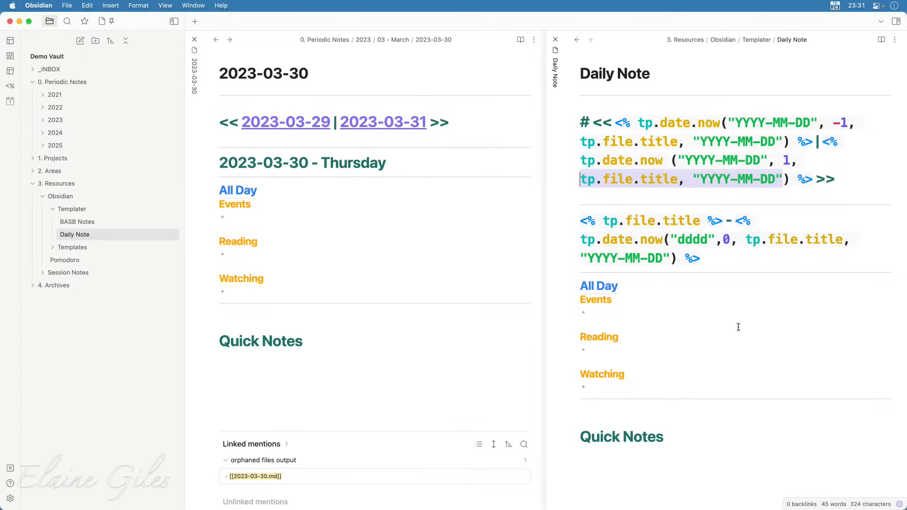
# Remove the level-one heading marker from the template's << | >> navigation line, turning it into normal text.
pyautogui.click(581, 123)
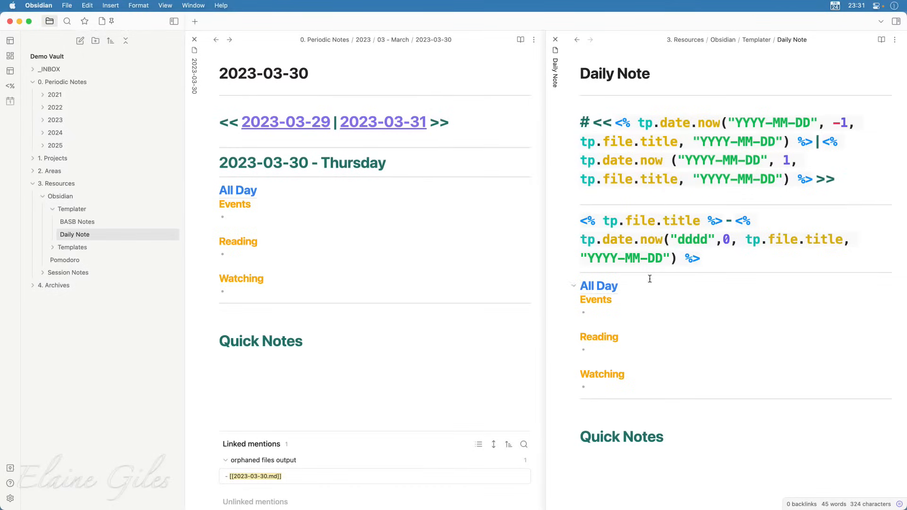
pyautogui.press('Delete')
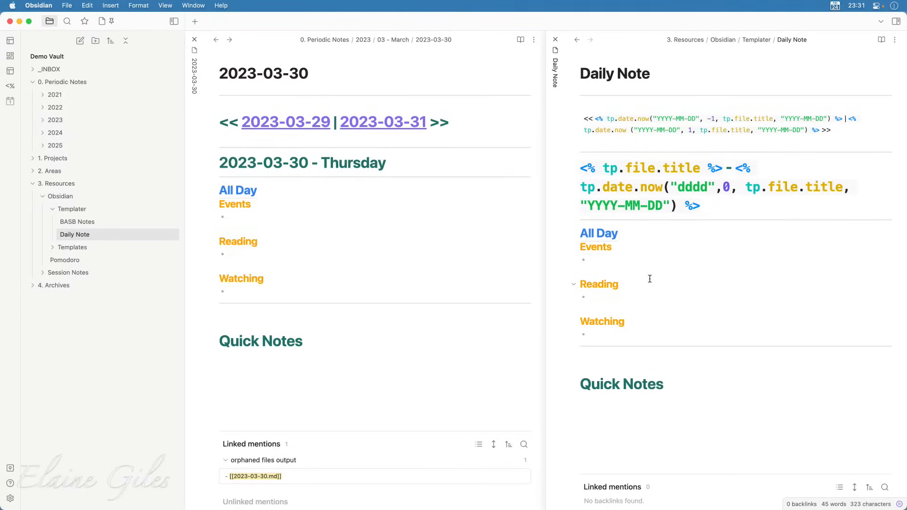
pyautogui.press('Delete')
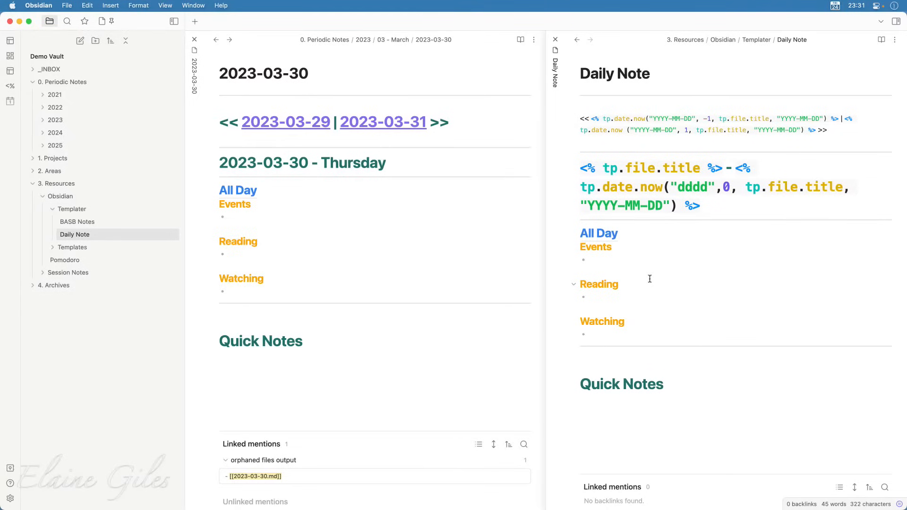
# Replace the entire content of the 2023-03-30 note with the Daily Note template.
pyautogui.click(418, 371)
pyautogui.press('super+a')
pyautogui.press('BackSpace')
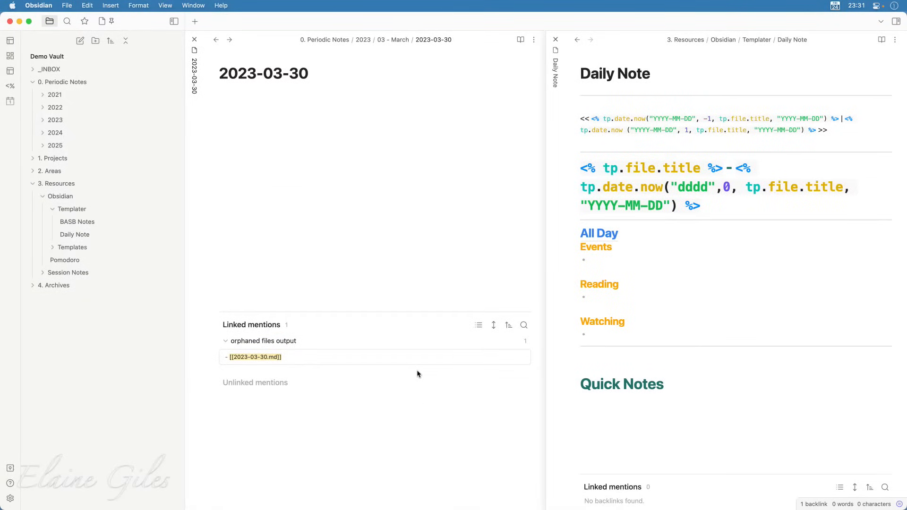
pyautogui.hotkey('alt', 'e')
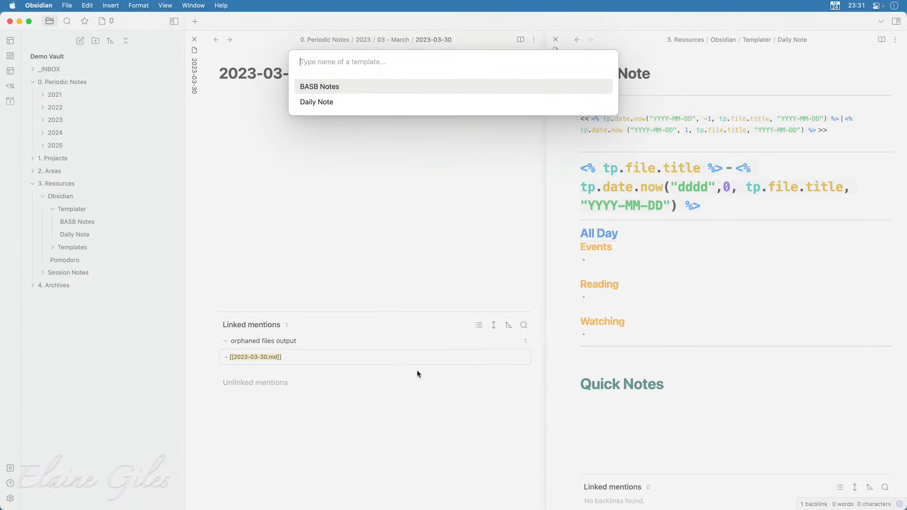
pyautogui.press('Down')
pyautogui.press('Return')
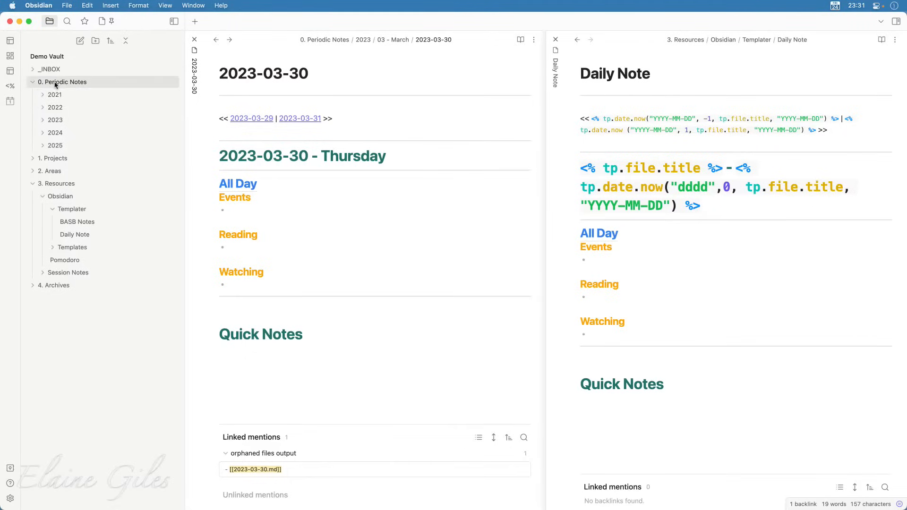
# Follow the previous-day link to the 2023-03-29 note and insert the Daily Note template there.
pyautogui.click(253, 118)
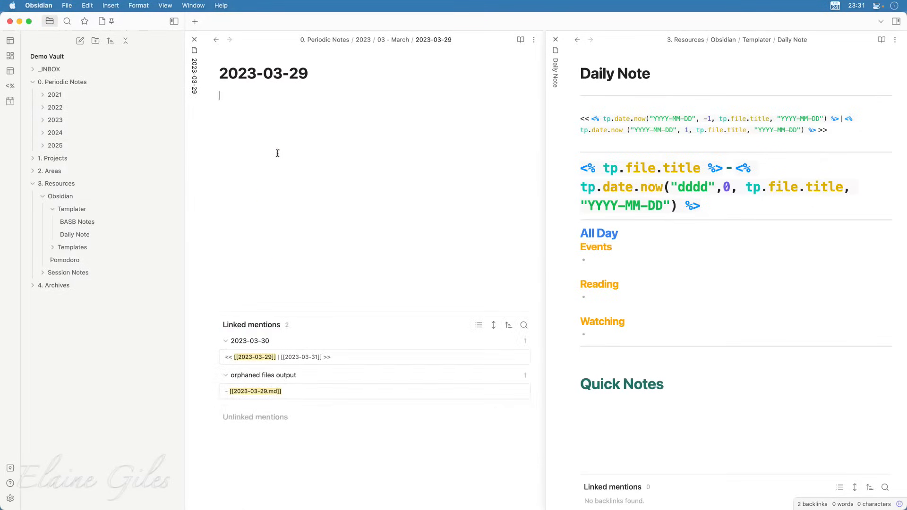
pyautogui.hotkey('alt', 'e')
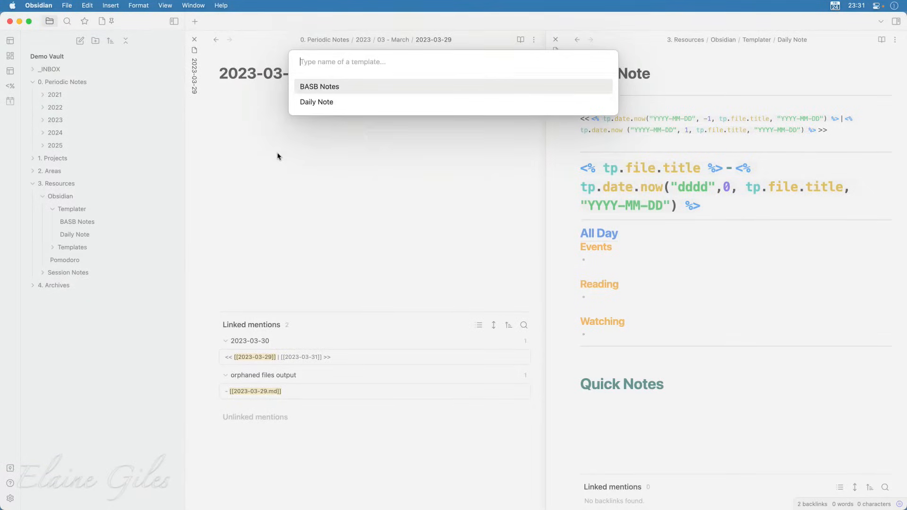
pyautogui.write('dail')
pyautogui.press('Return')
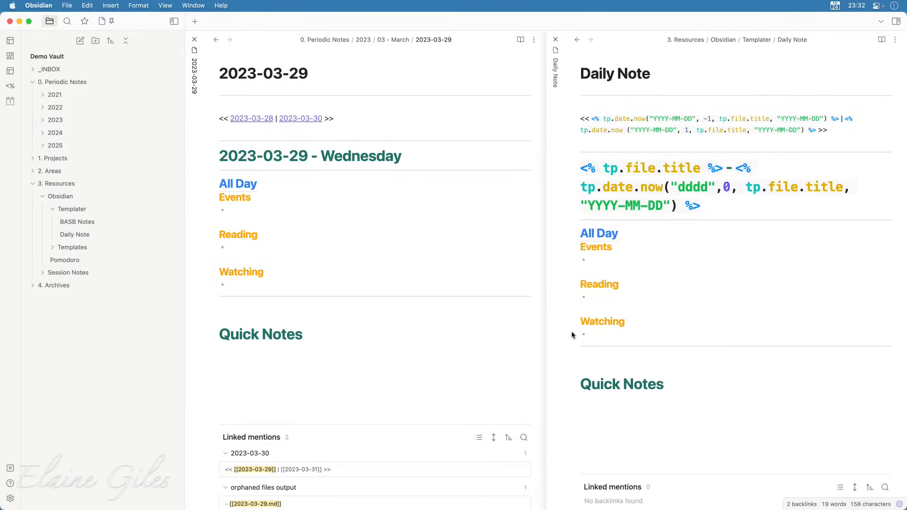
# Create a new note beside the Daily Note template and title it Creation Date.
pyautogui.click(633, 420)
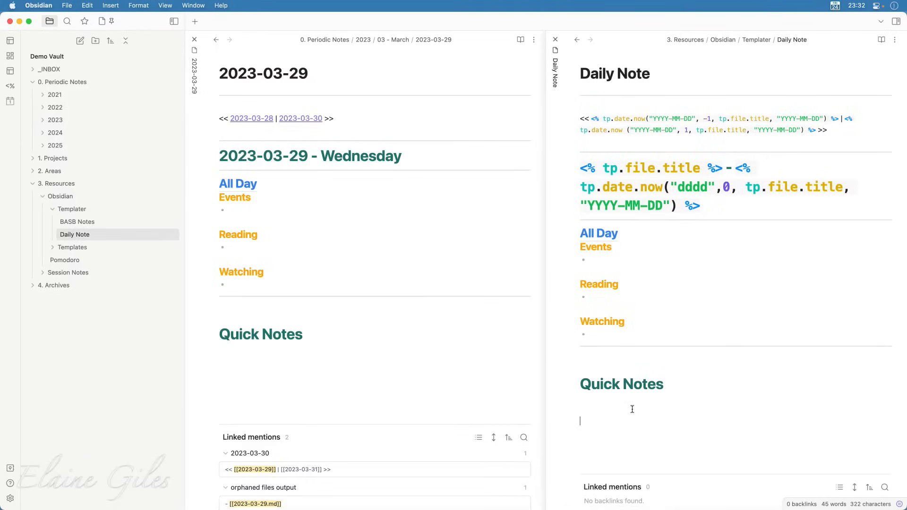
pyautogui.press('super+n')
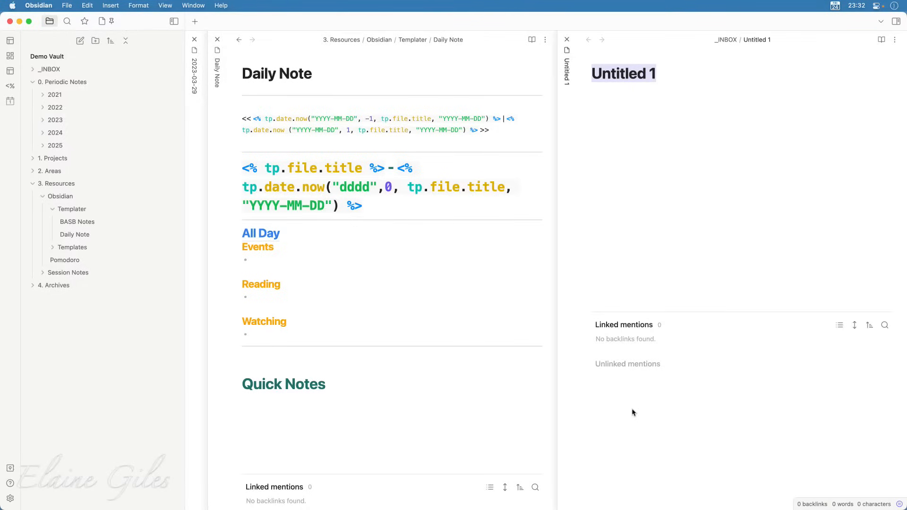
pyautogui.write('Creation Da')
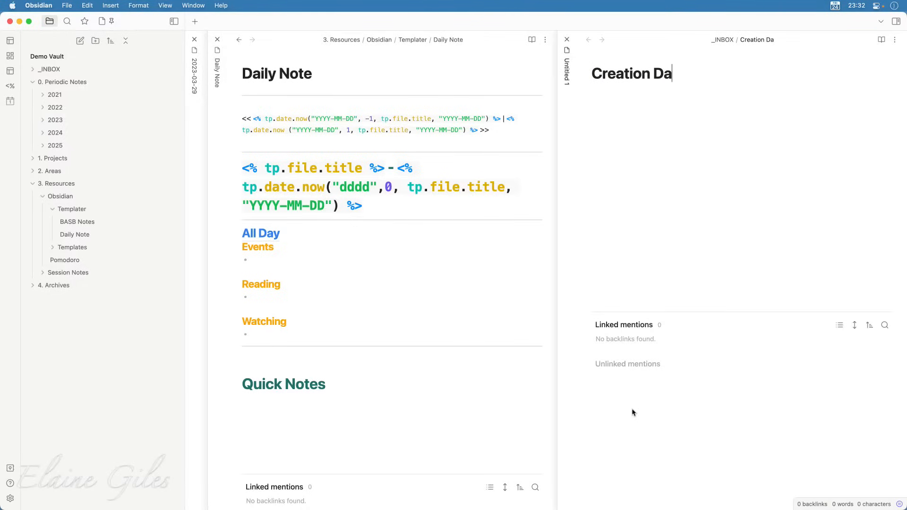
pyautogui.write('te')
pyautogui.press('Return')
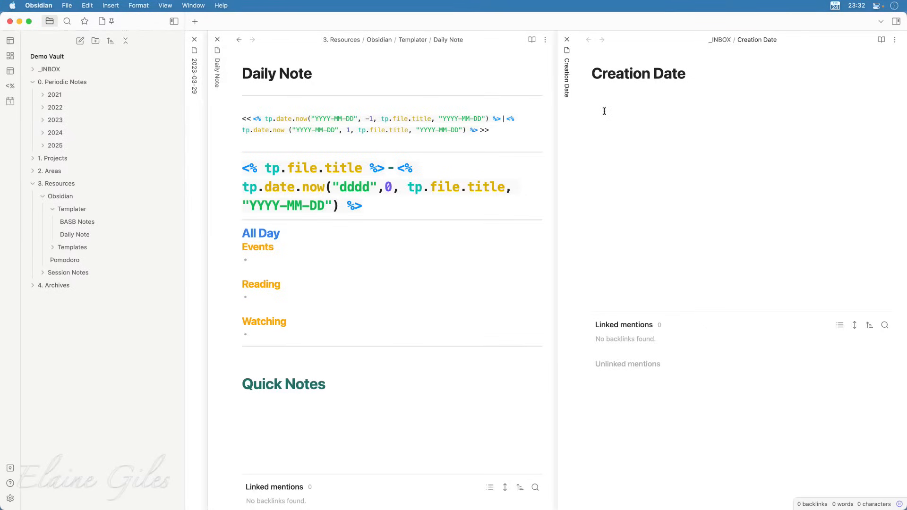
# Enter the command <% tp.file.creation_date() %> in the body of the Creation Date note, using the suggested file module and creation_date function.
pyautogui.write('<% tp.')
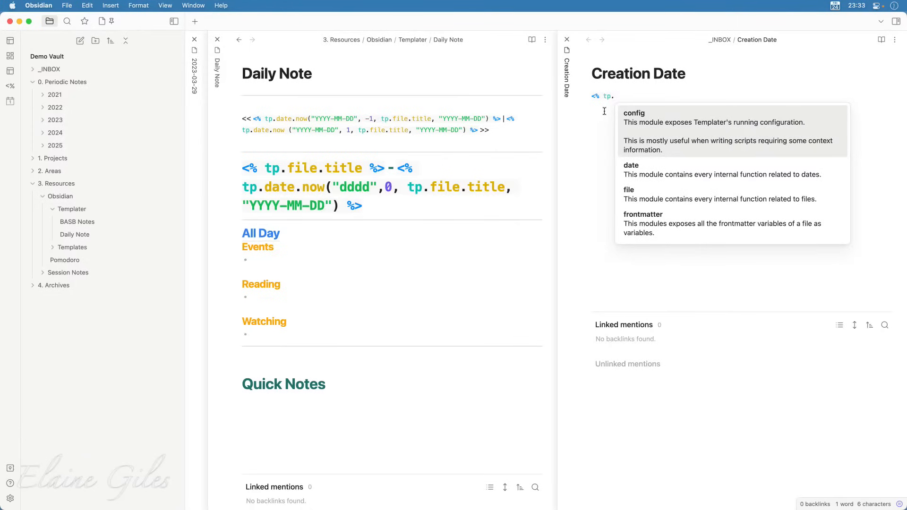
pyautogui.press('Down')
pyautogui.press('Down')
pyautogui.press('Return')
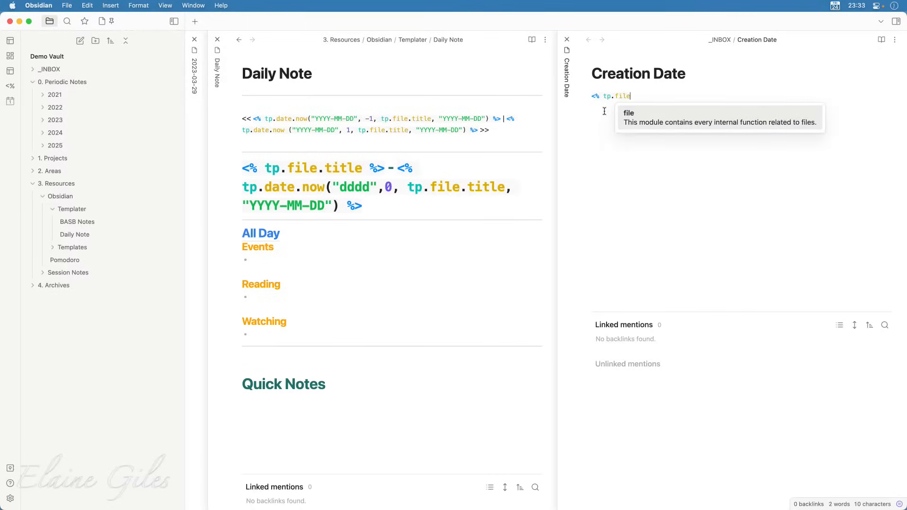
pyautogui.write('.')
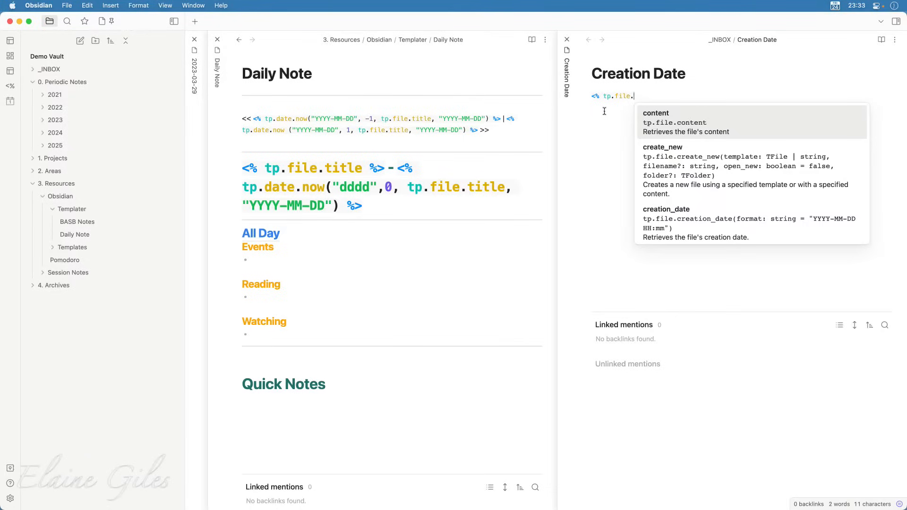
pyautogui.press('Down')
pyautogui.press('Down')
pyautogui.press('Return')
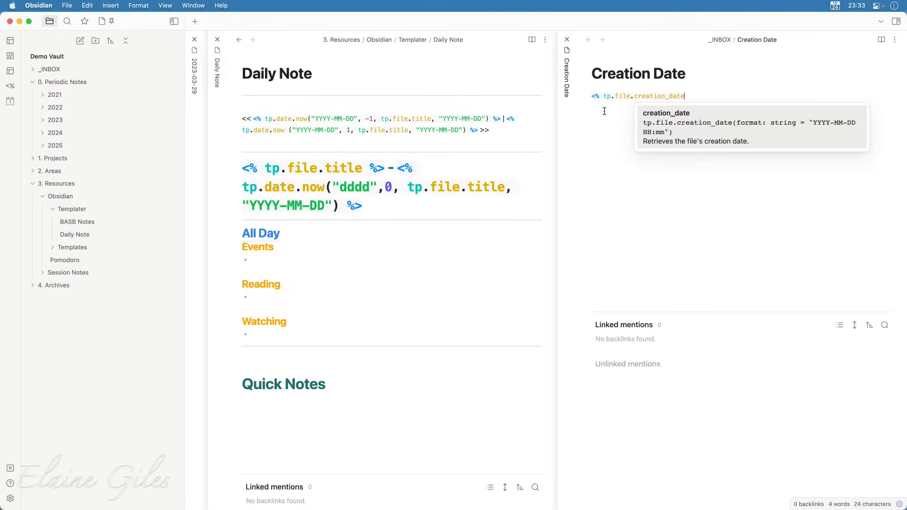
pyautogui.write('()')
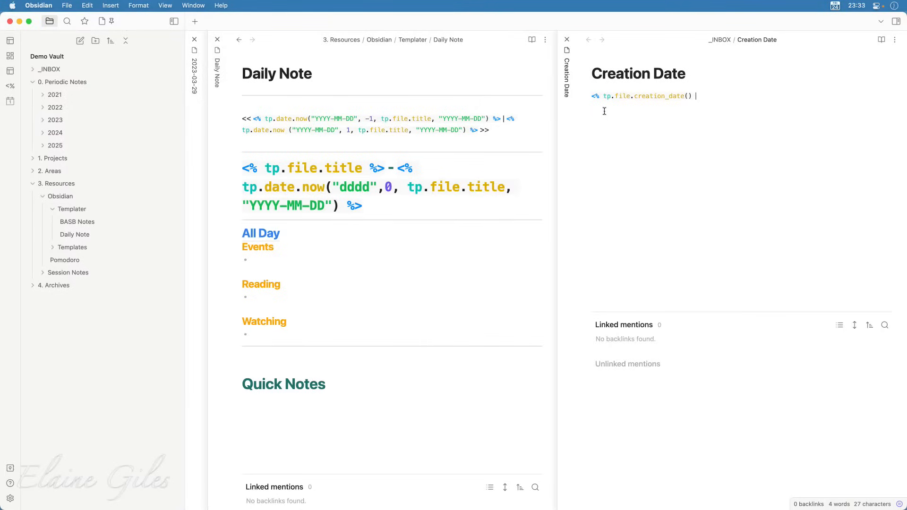
pyautogui.write('%>')
# Open New Note in place of the Daily Note template and check the list of available templates without inserting one.
pyautogui.click(374, 410)
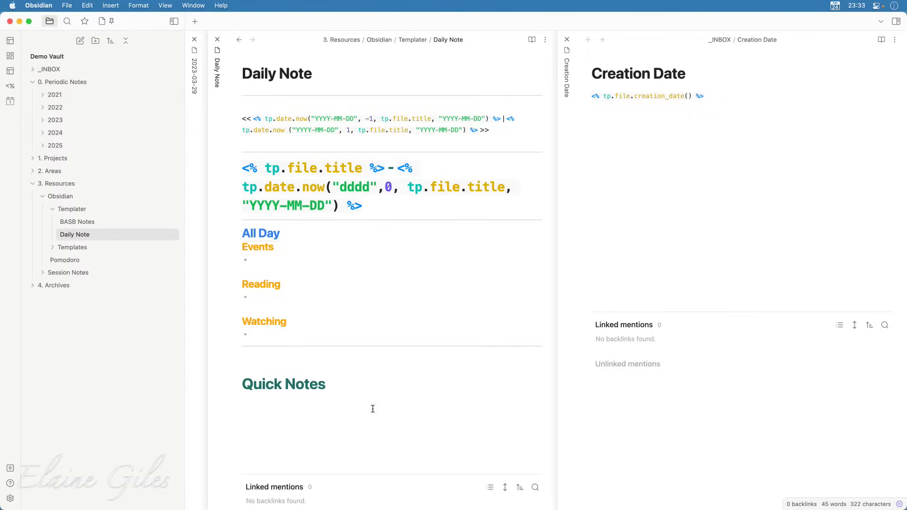
pyautogui.press('super+o')
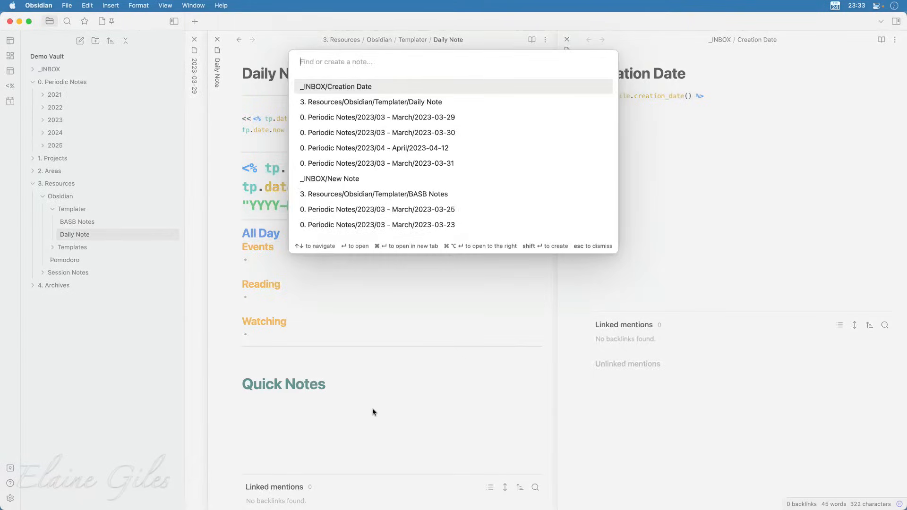
pyautogui.write('new')
pyautogui.press('Return')
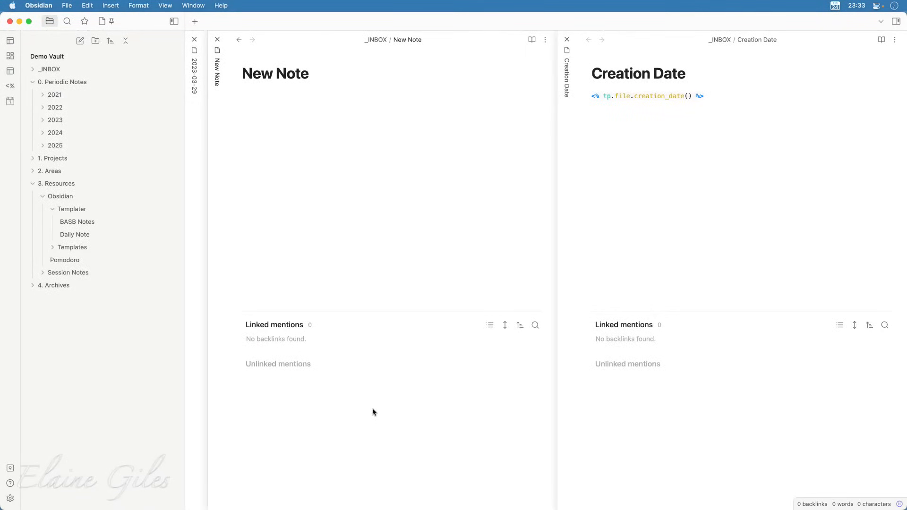
pyautogui.hotkey('alt', 'e')
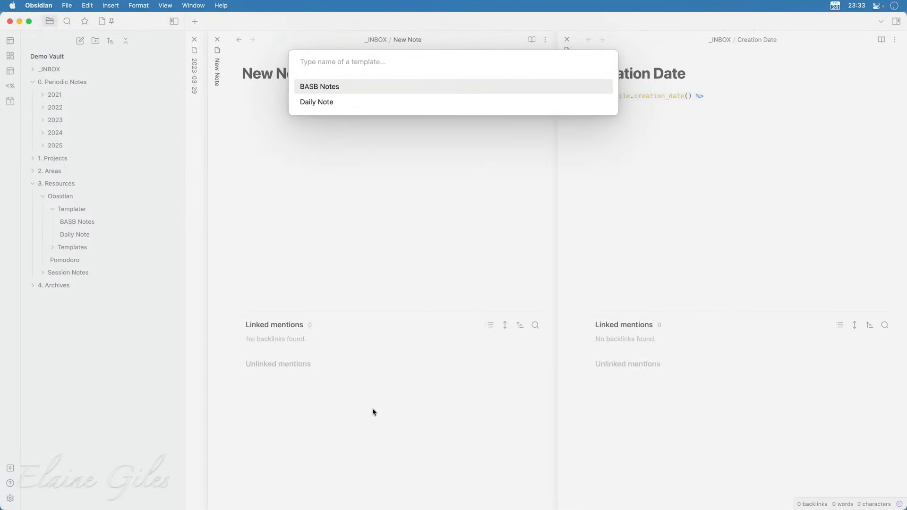
pyautogui.press('Escape')
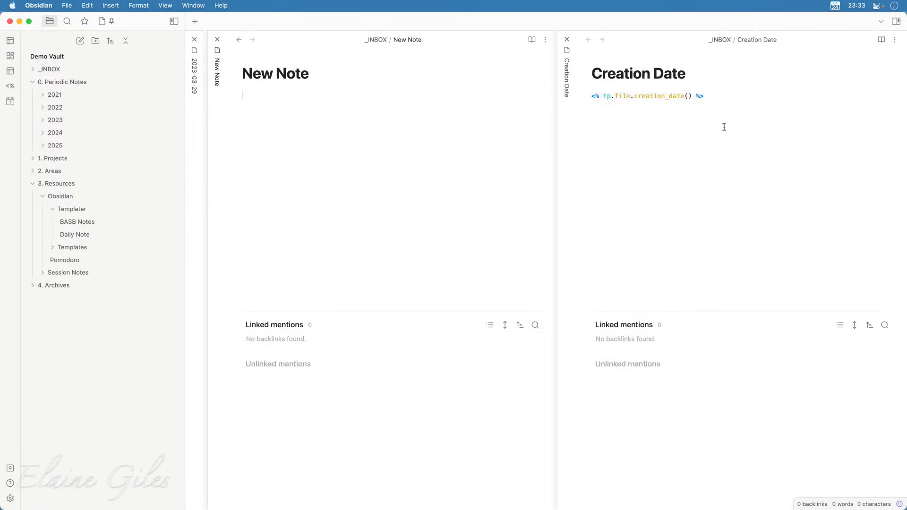
# Move the Creation Date note into the Templater folder.
pyautogui.click(721, 159)
pyautogui.press('super+shift+m')
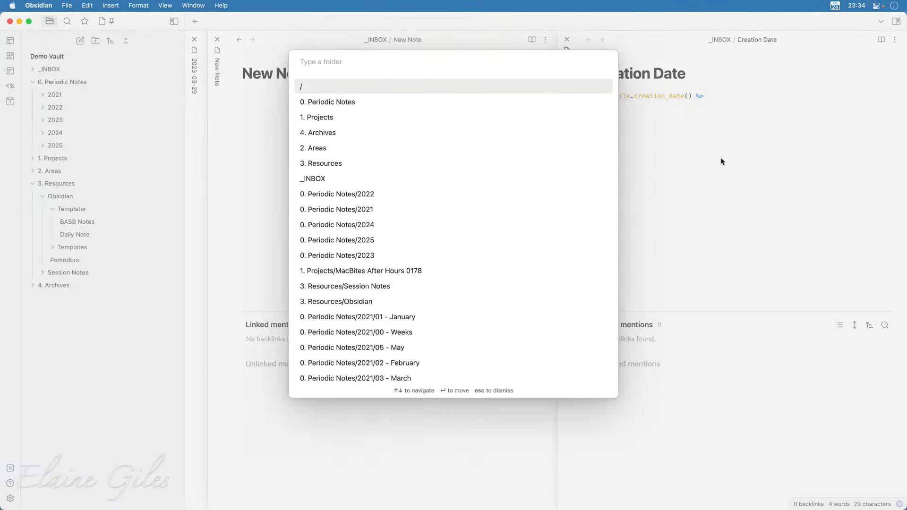
pyautogui.write('templater')
pyautogui.press('Return')
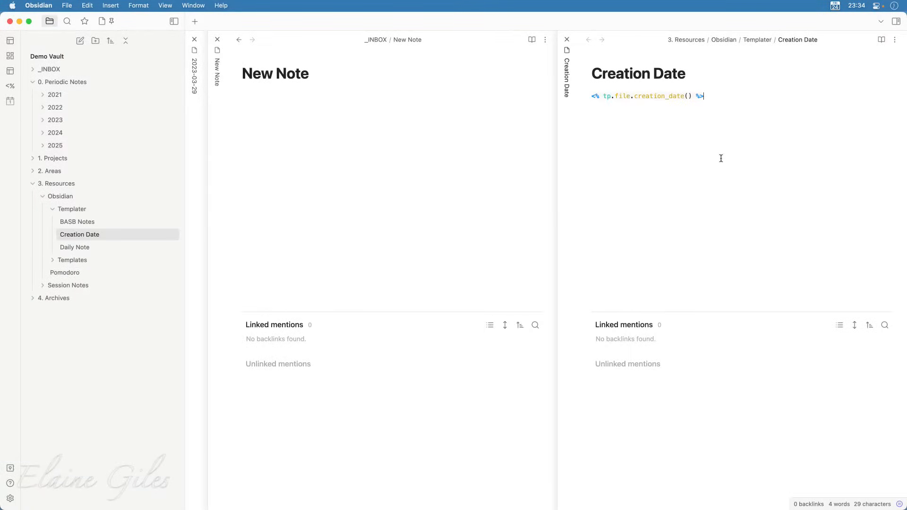
# Insert the Creation Date template into New Note, and return to the end of the command in the Creation Date template.
pyautogui.click(302, 124)
pyautogui.hotkey('alt', 'e')
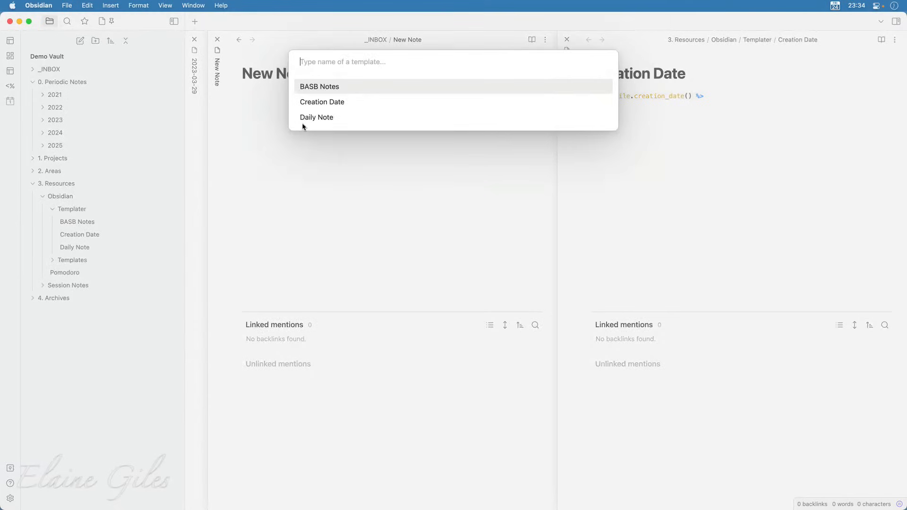
pyautogui.press('Down')
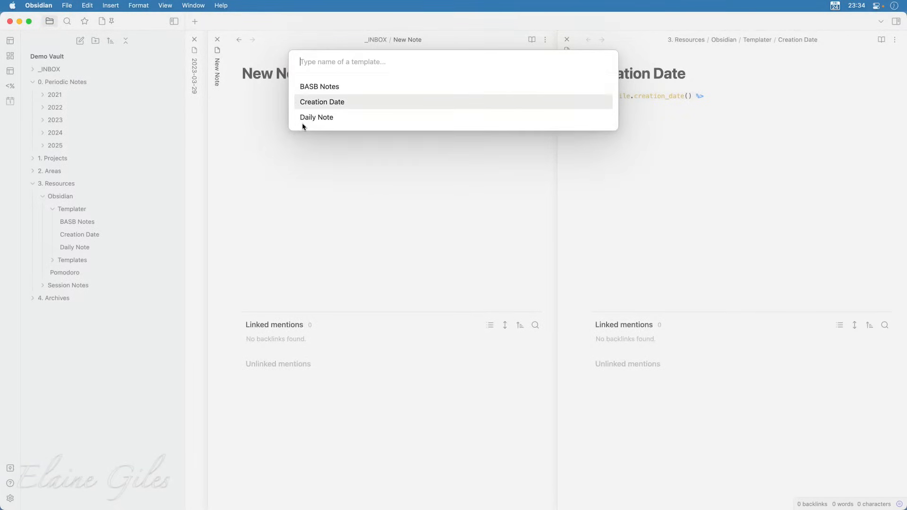
pyautogui.press('Return')
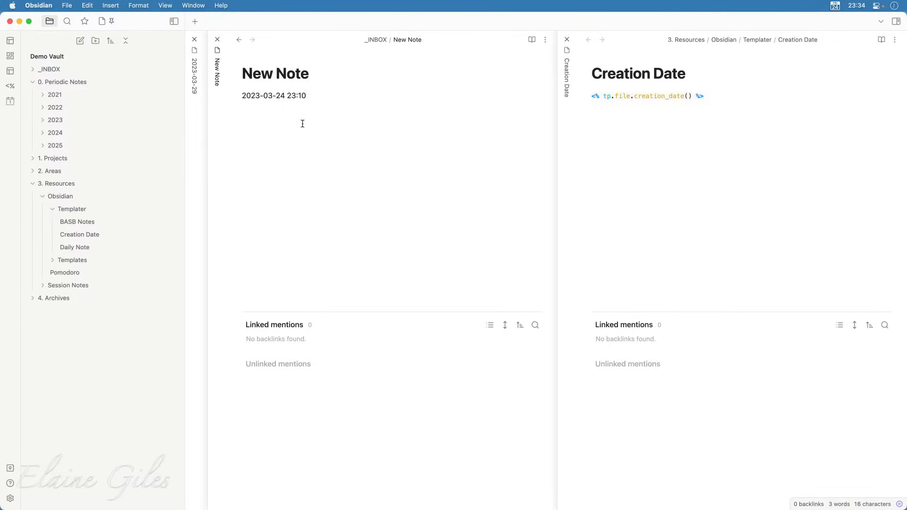
pyautogui.click(759, 100)
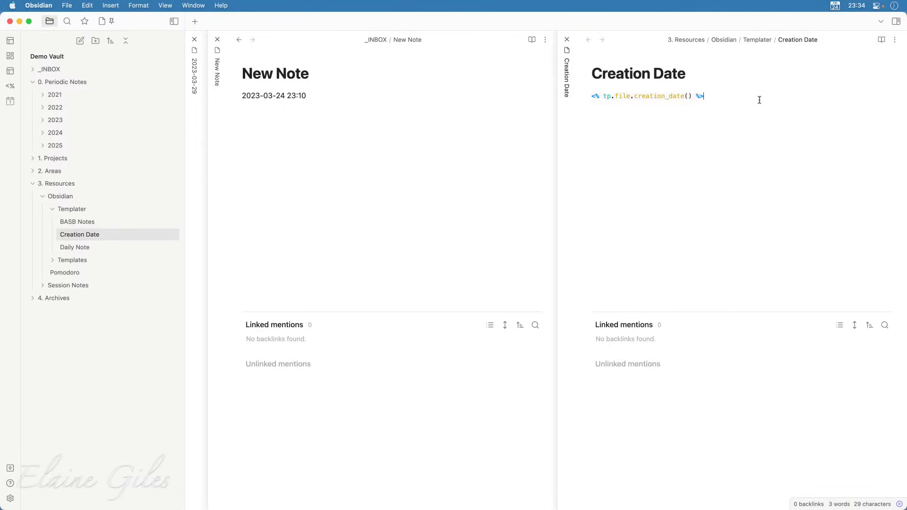
# Prefix the command in the Creation Date template with the label "Creation Date: " and replace New Note's content with the inserted template.
pyautogui.write('Creation D')
pyautogui.write('ate:')
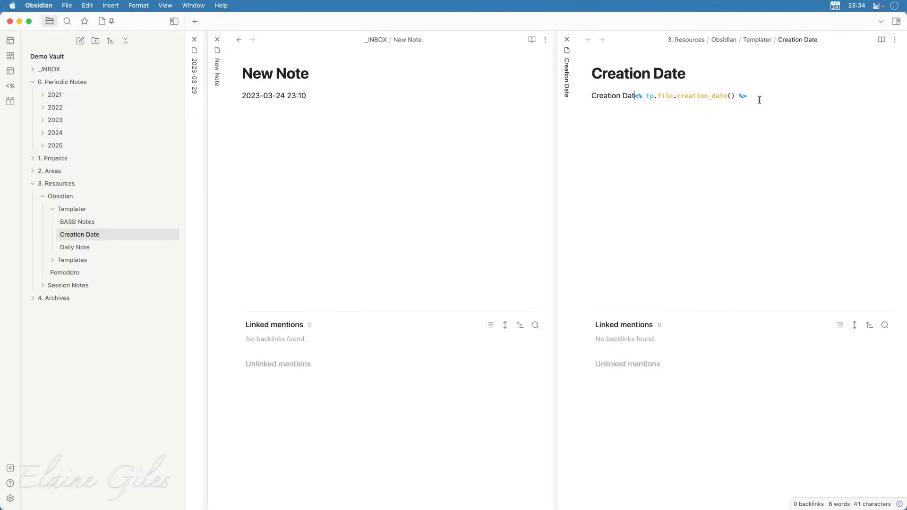
pyautogui.click(355, 151)
pyautogui.press('cmd+a')
pyautogui.press('BackSpace')
pyautogui.hotkey('alt', 'e')
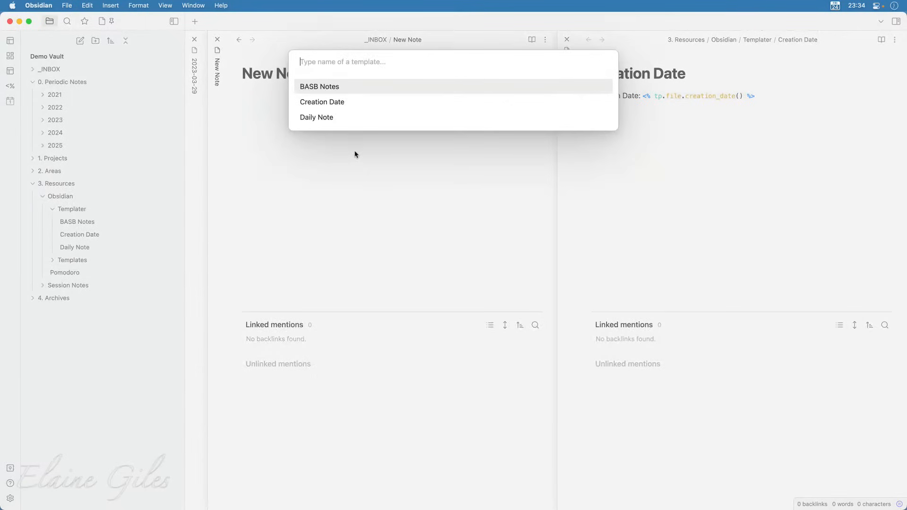
pyautogui.press('Down')
pyautogui.press('Return')
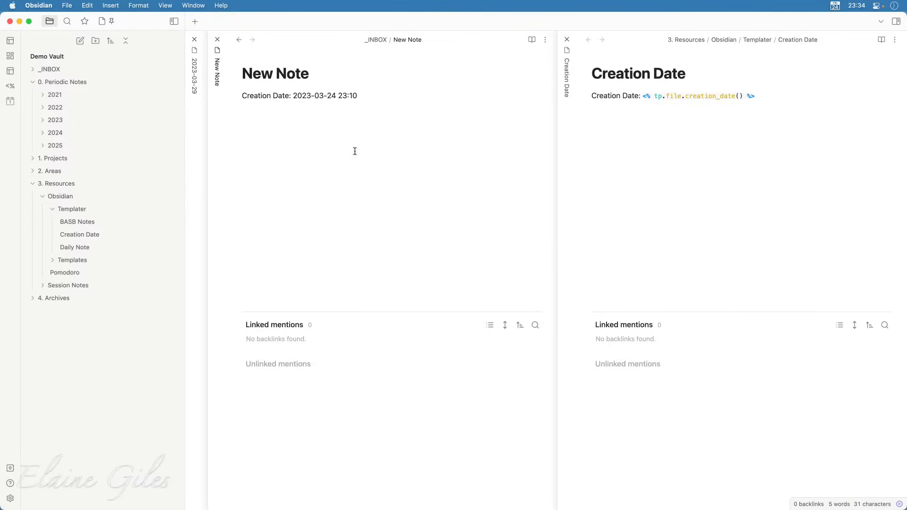
# Clear the body of New Note and create a new note titled Modification Date.
pyautogui.press('super+a')
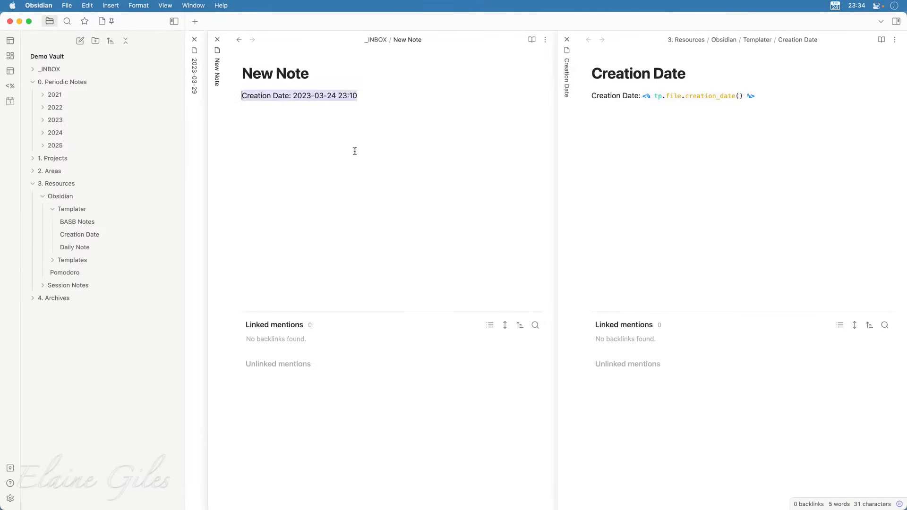
pyautogui.press('BackSpace')
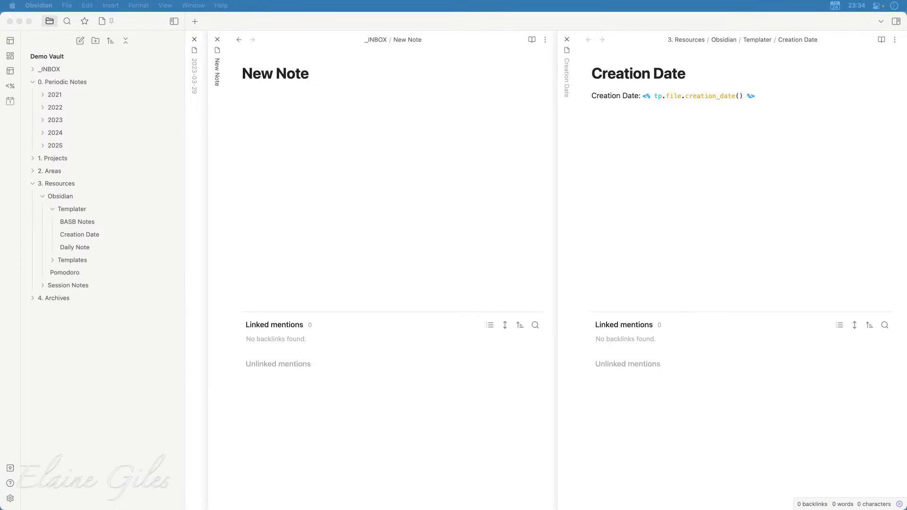
pyautogui.click(740, 190)
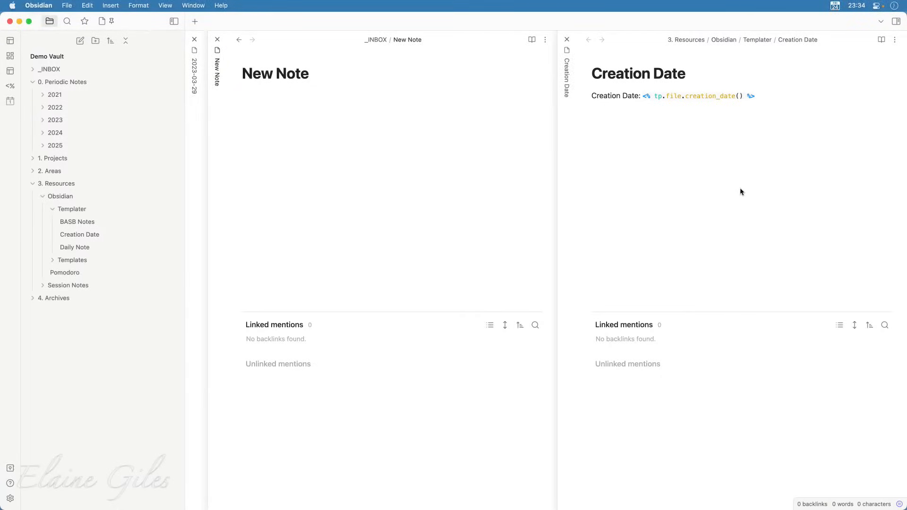
pyautogui.press('super+n')
pyautogui.write('M')
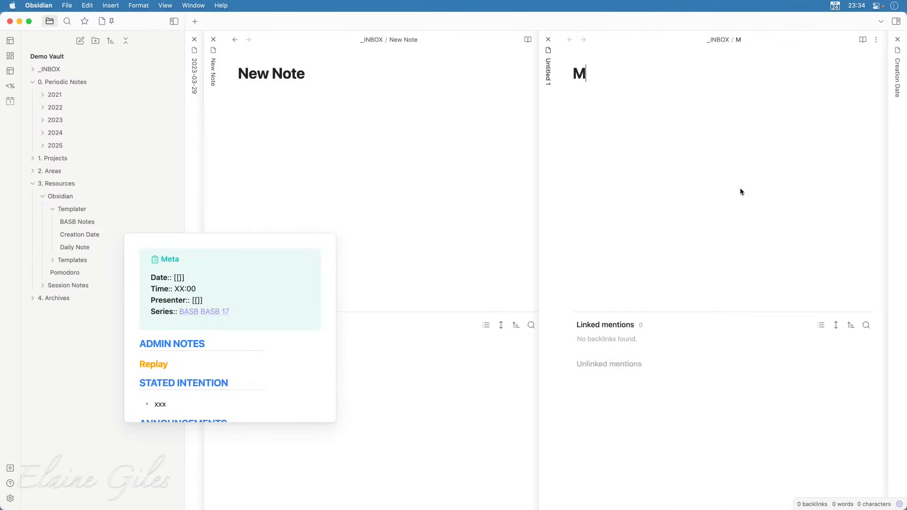
pyautogui.write('odification')
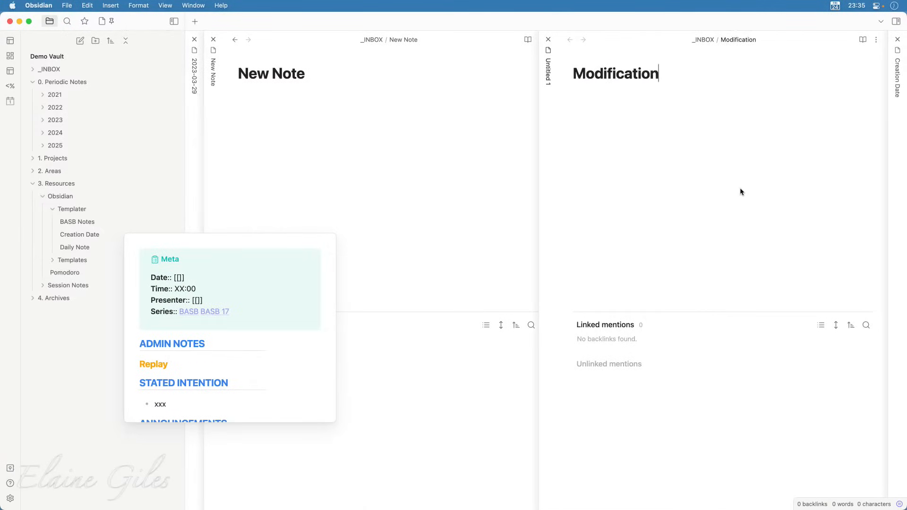
pyautogui.write(' Date')
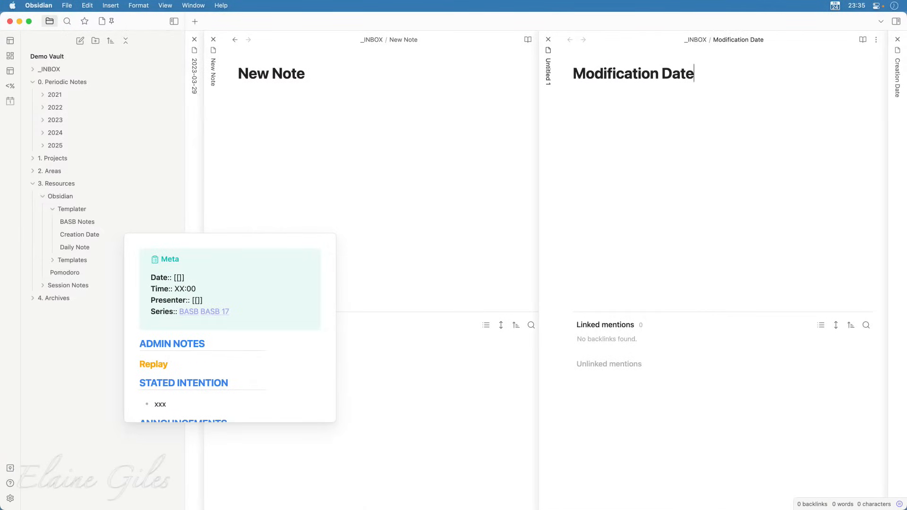
pyautogui.press('Return')
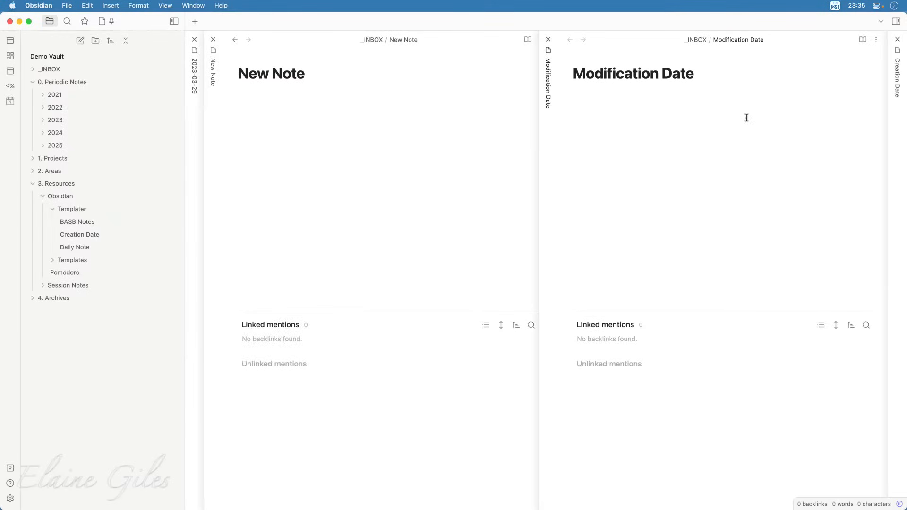
# Move the Modification Date note into the Templater folder and enter <% tp.file.last_modified_date("dddd Do MMMM YYYY HH:mm:ss") %> in its body.
pyautogui.press('super+shift+m')
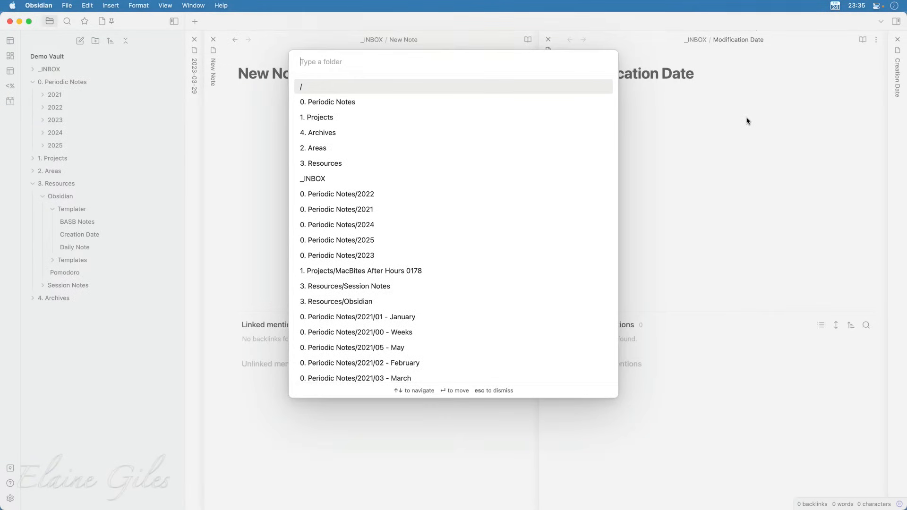
pyautogui.write('templater')
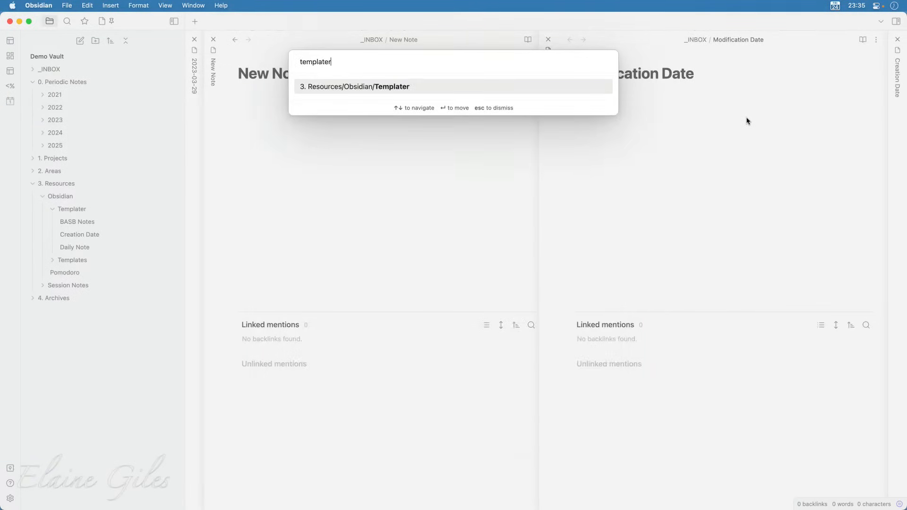
pyautogui.press('Return')
pyautogui.write('<% tp.file.last_modified_date("dddd Do MMMM YYYY HH:mm:ss") %>')
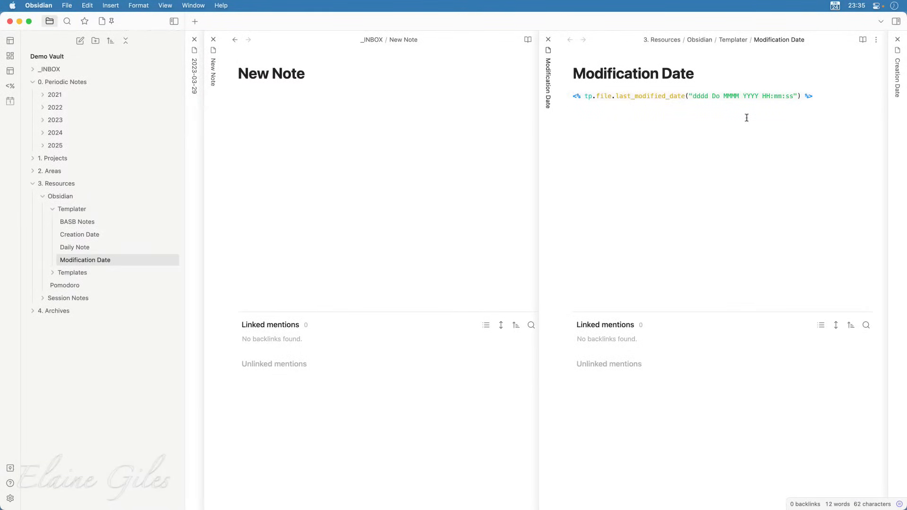
pyautogui.write('#')
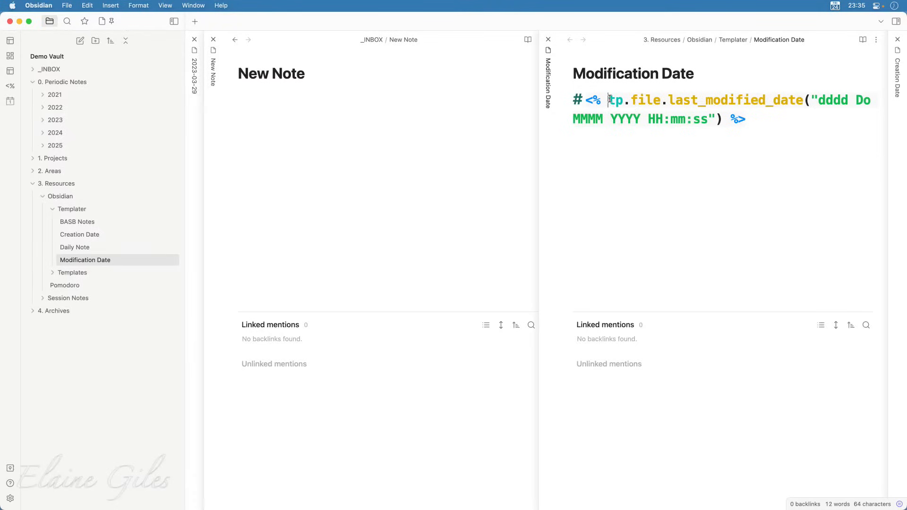
pyautogui.moveTo(608, 99); pyautogui.dragTo(807, 97)
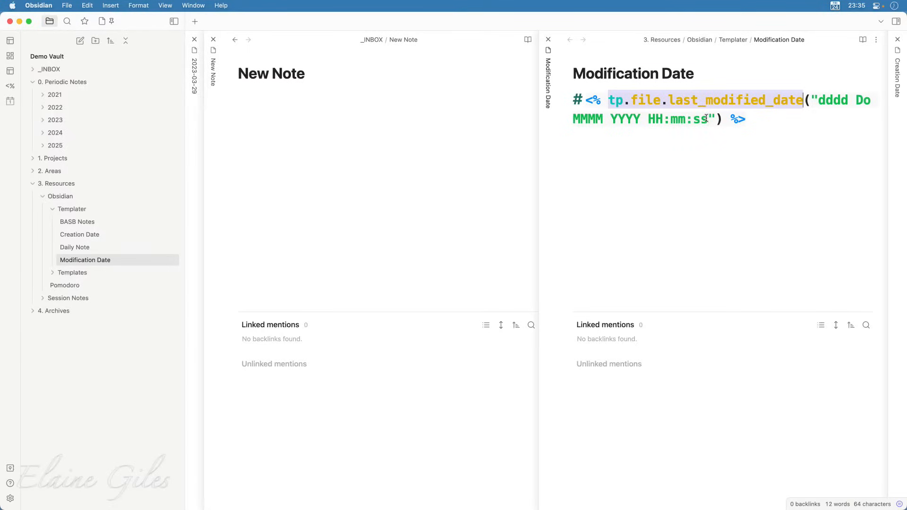
pyautogui.press('super+Left')
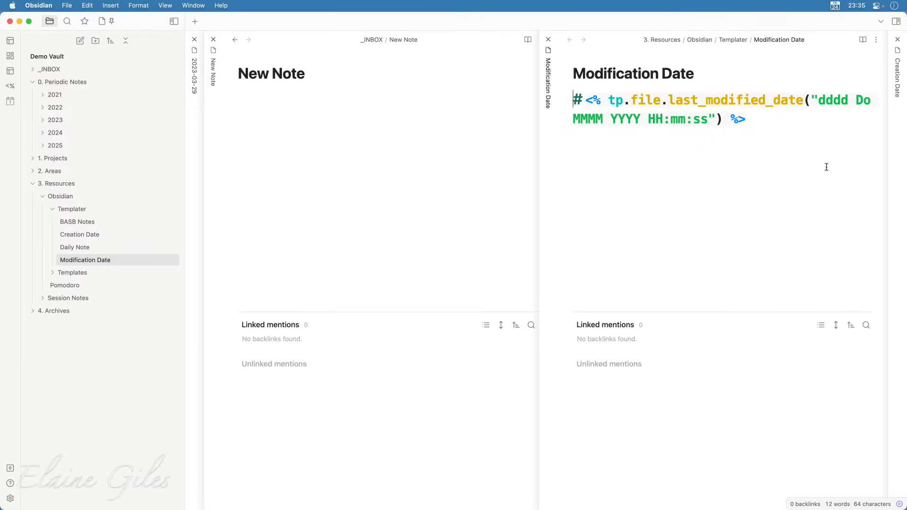
pyautogui.press('Delete')
# Put the label "Modified: " in front of the command in the Modification Date template.
pyautogui.write('Mod')
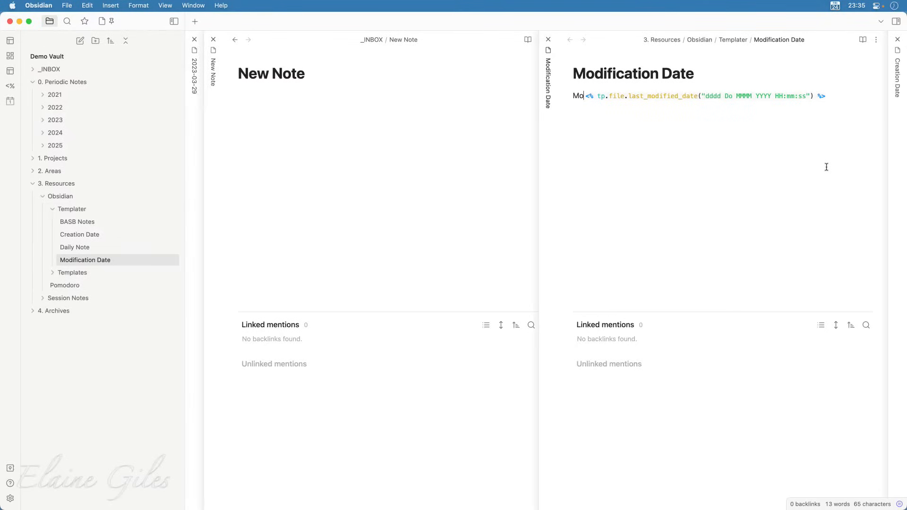
pyautogui.write('ified')
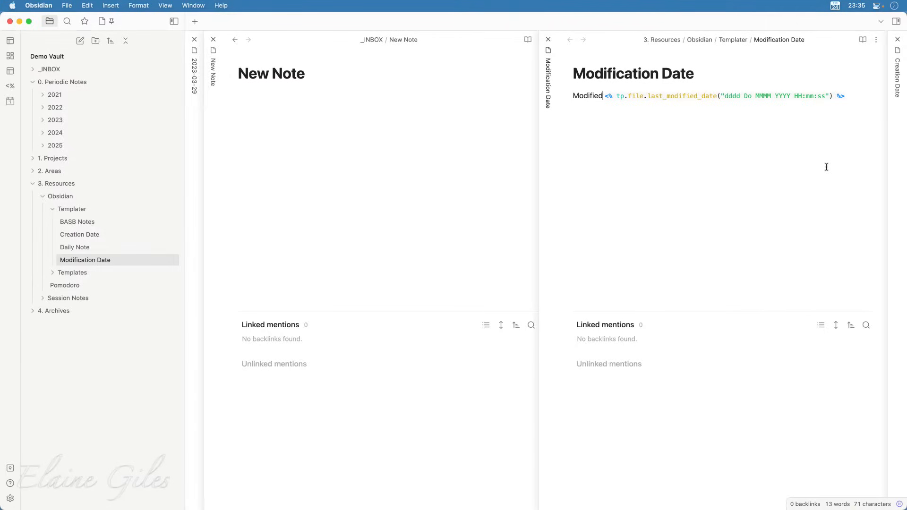
pyautogui.write(':')
pyautogui.press('BackSpace')
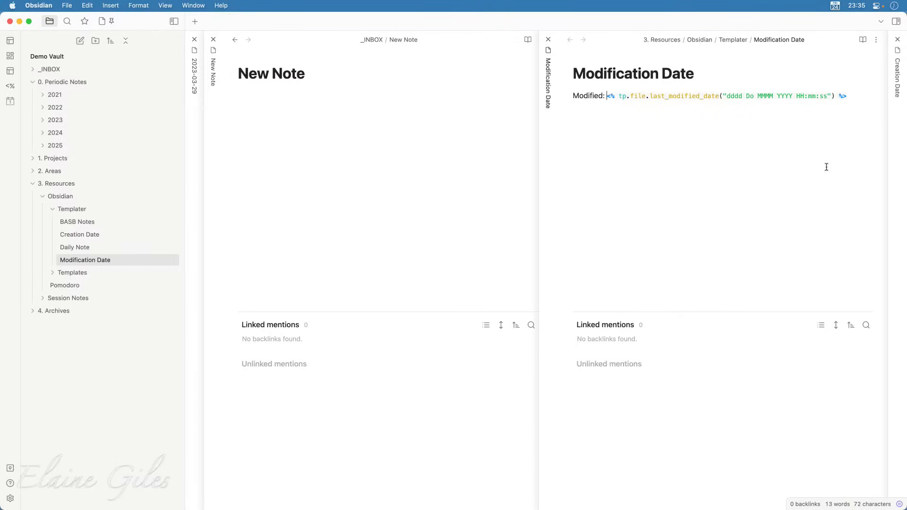
# Insert the Modification Date template into the empty body of New Note.
pyautogui.click(336, 148)
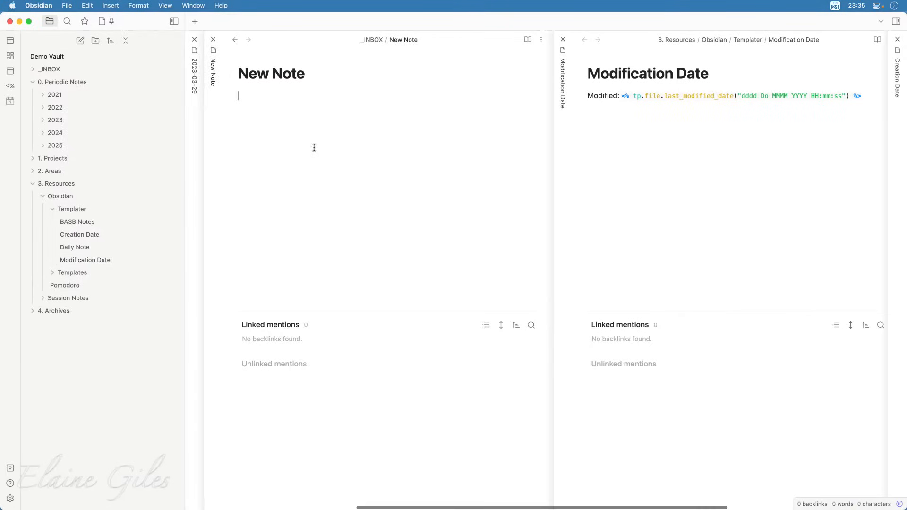
pyautogui.hotkey('alt', 'e')
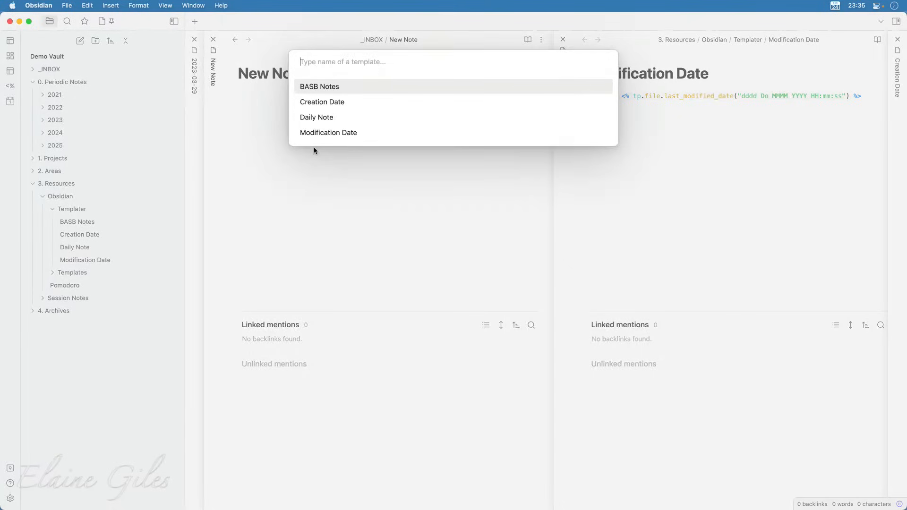
pyautogui.write('mod')
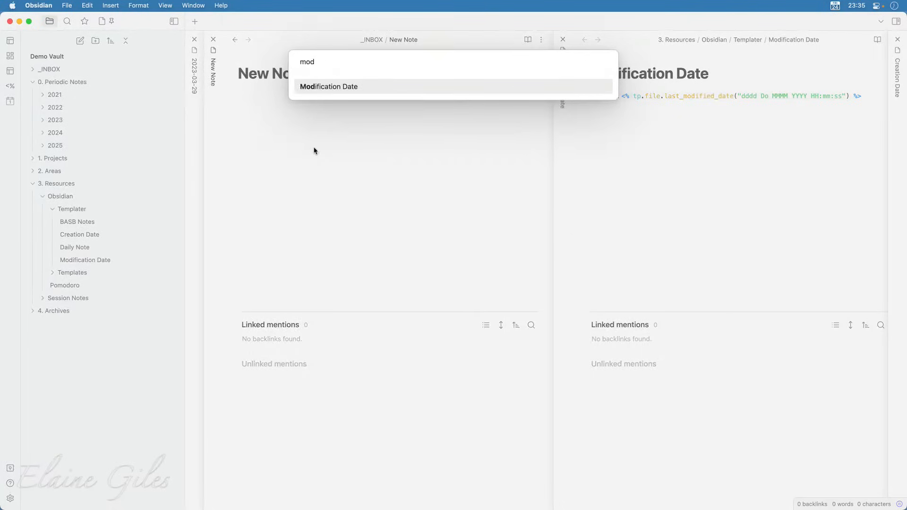
pyautogui.press('Return')
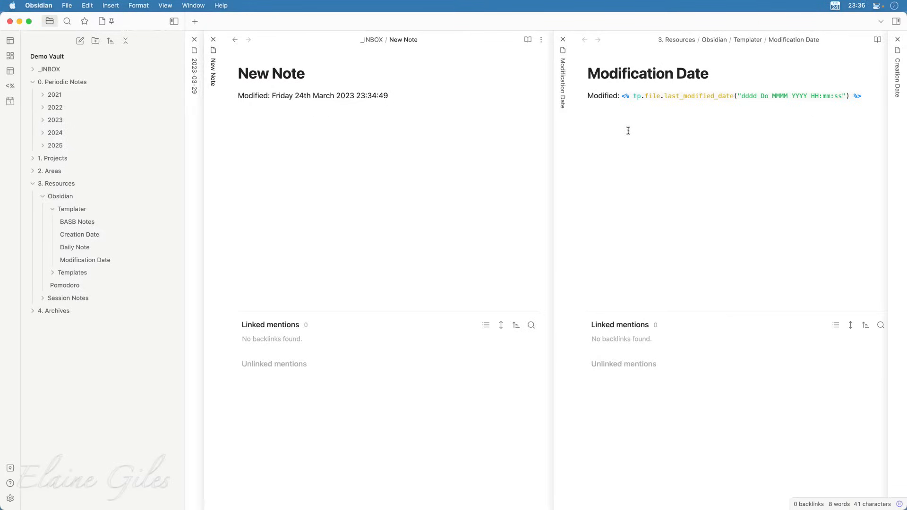
# Create a new note titled Notes Meta beside the Modification Date template.
pyautogui.click(617, 154)
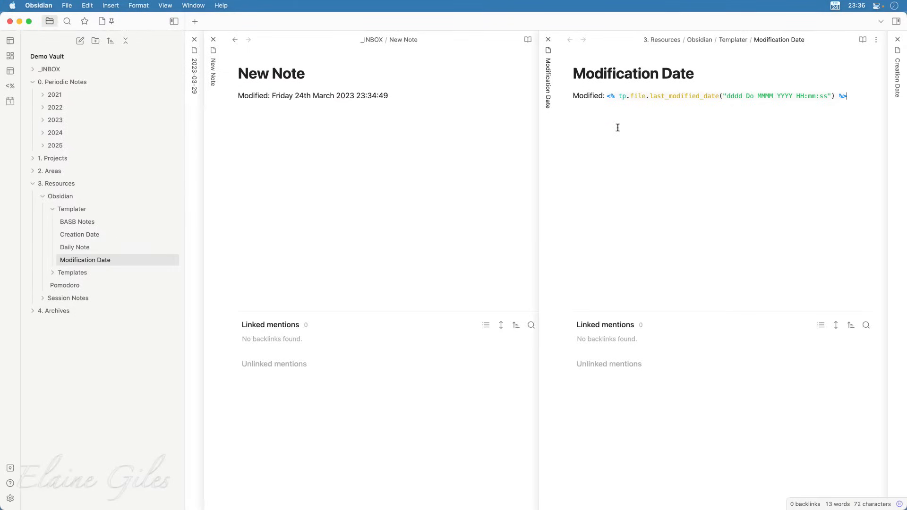
pyautogui.press('super+n')
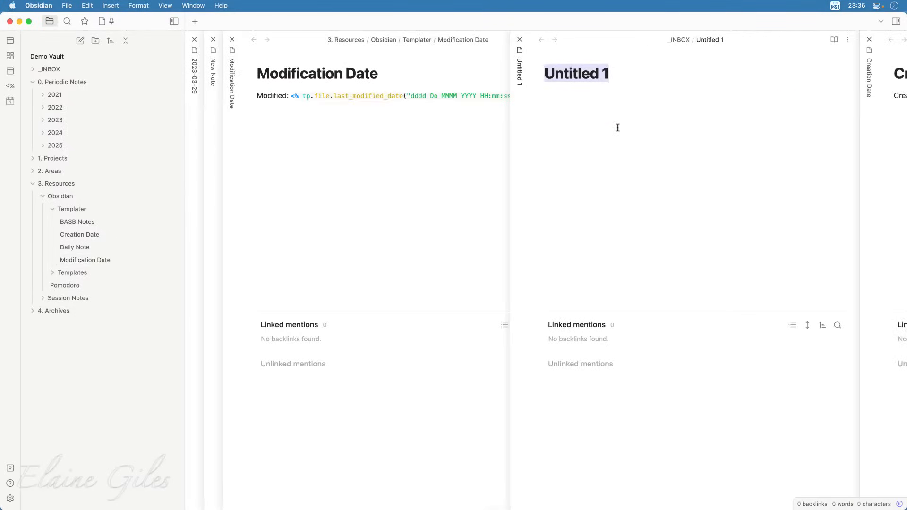
pyautogui.write('Notes ')
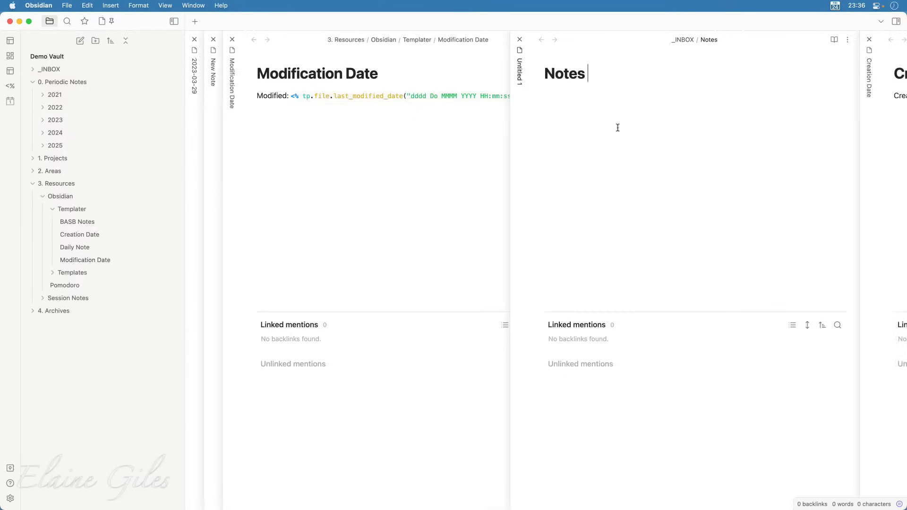
pyautogui.write('Meta')
pyautogui.press('Return')
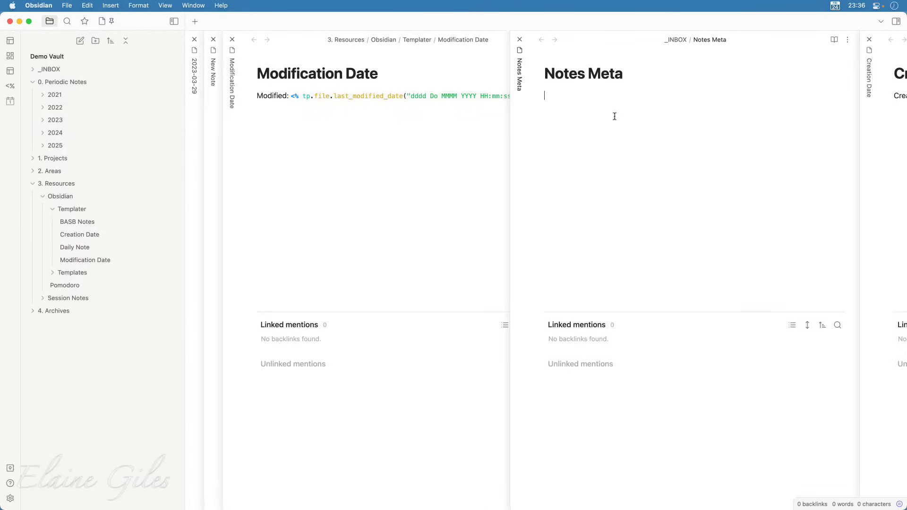
# Copy the whole Modified line from the Modification Date template into Notes Meta, with an empty line above it.
pyautogui.click(338, 127)
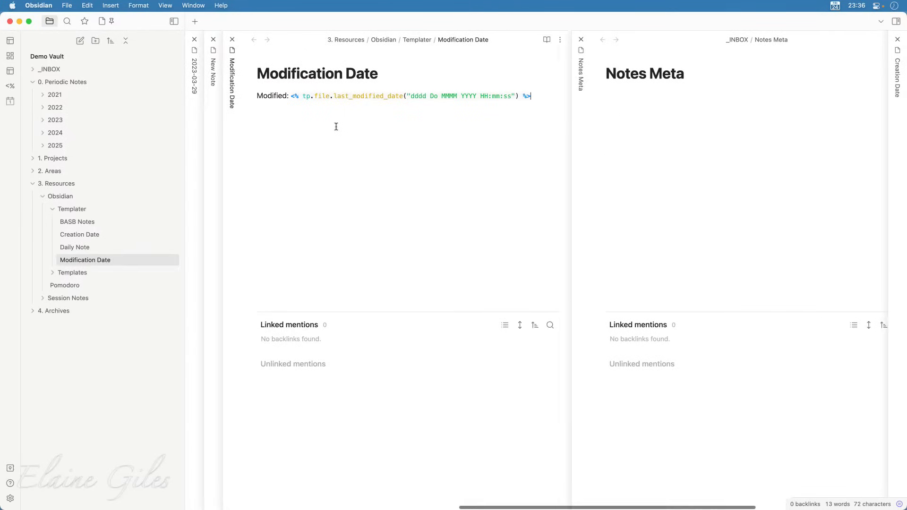
pyautogui.moveTo(291, 97); pyautogui.dragTo(510, 104)
pyautogui.click(698, 144)
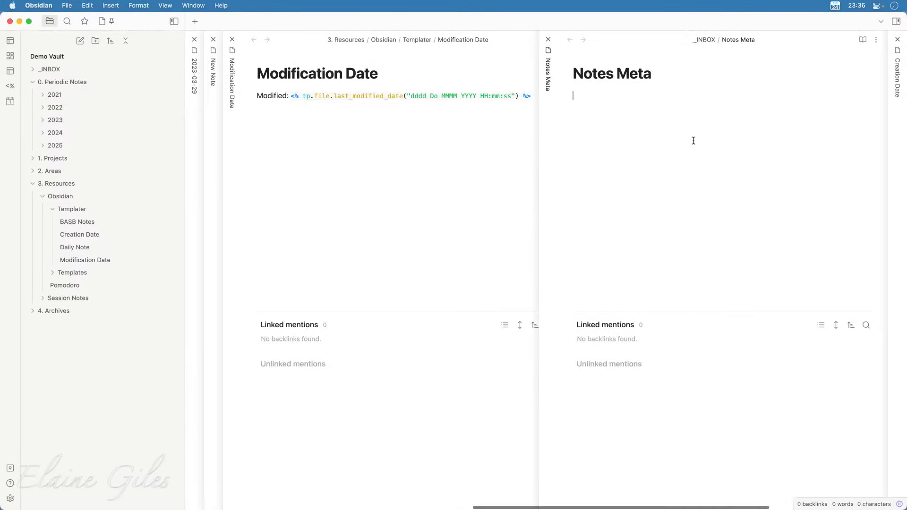
pyautogui.click(341, 128)
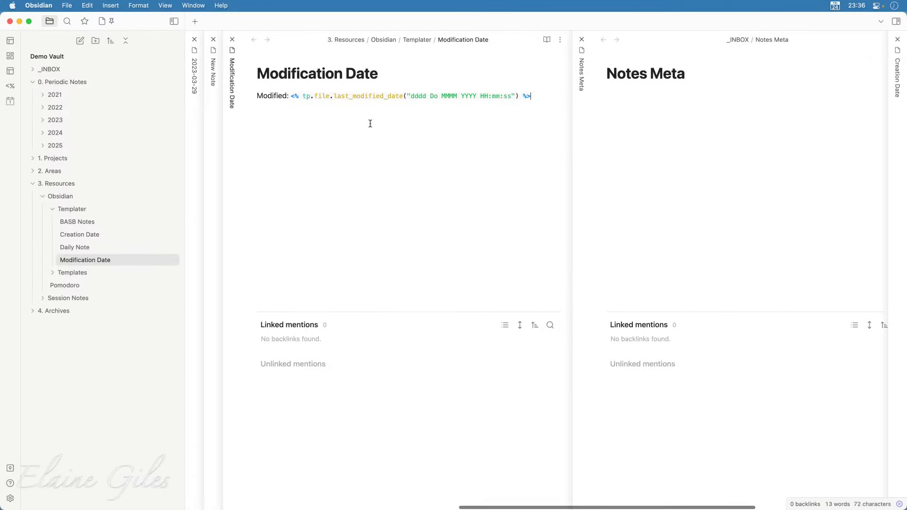
pyautogui.press('super+a')
pyautogui.press('super+c')
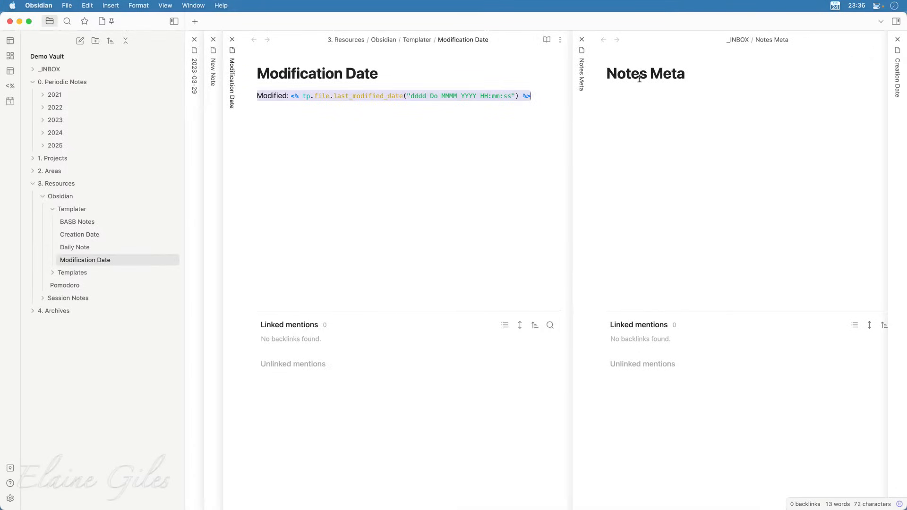
pyautogui.click(630, 96)
pyautogui.press('super+v')
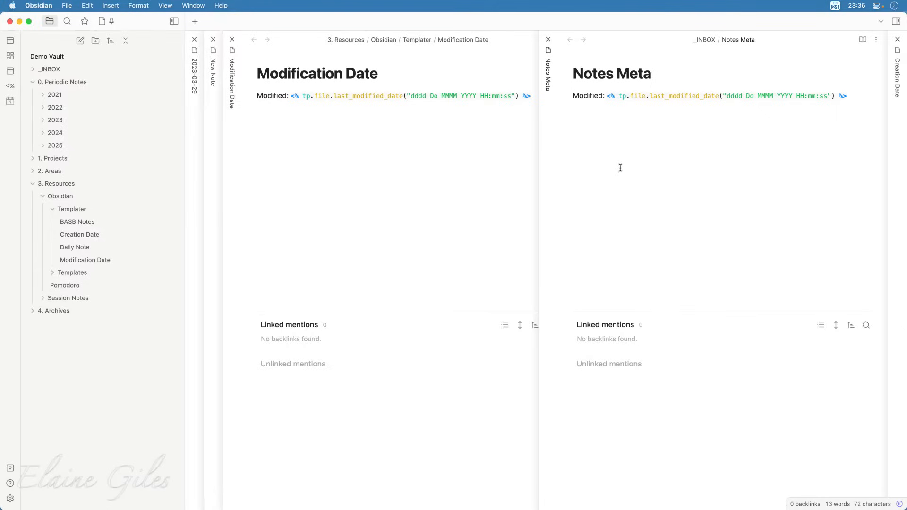
pyautogui.press('Return')
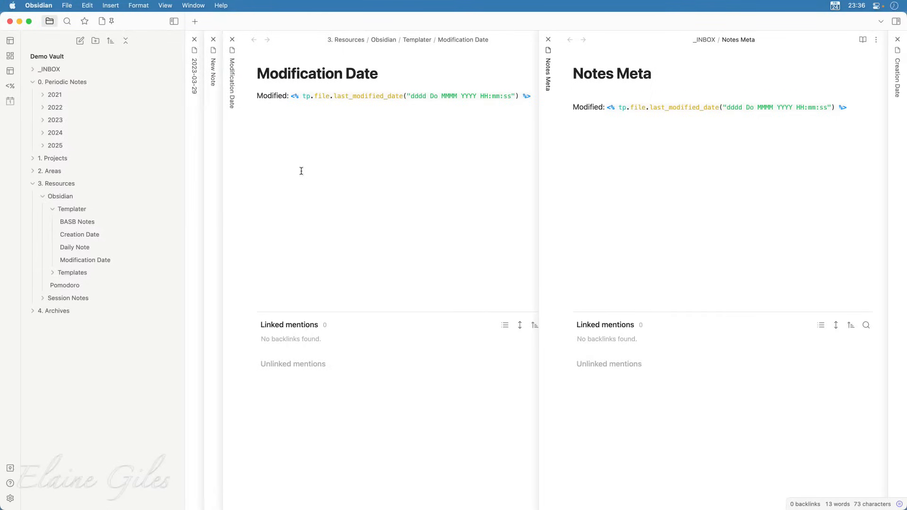
# Copy the whole Creation Date line from the Creation Date template into the empty line above Modified in Notes Meta.
pyautogui.click(330, 189)
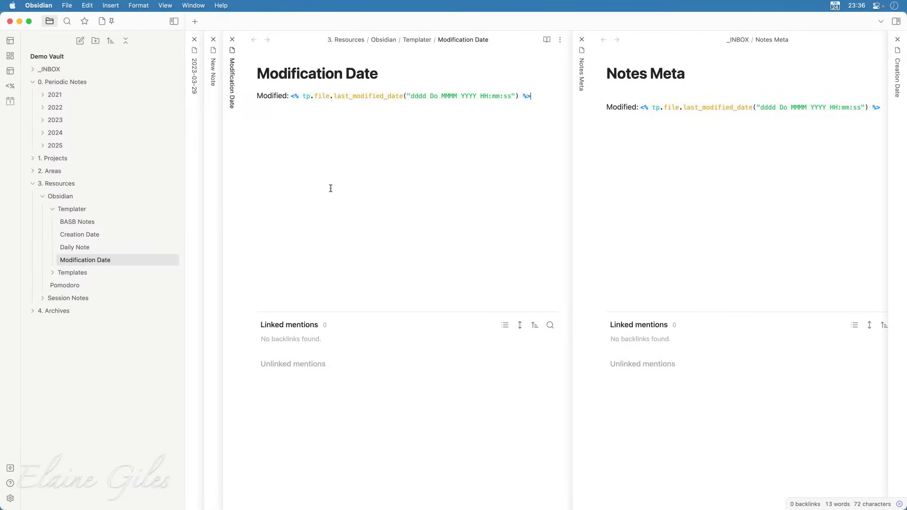
pyautogui.press('super+o')
pyautogui.write('creati')
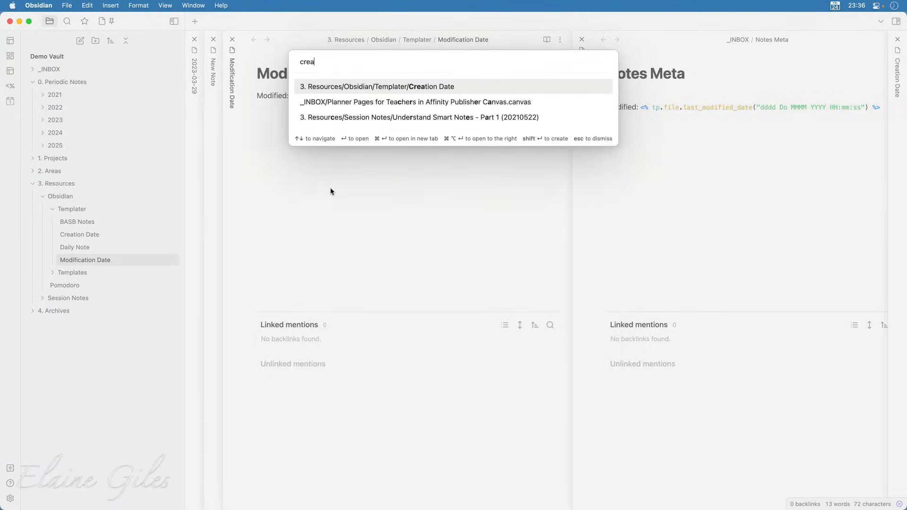
pyautogui.press('Return')
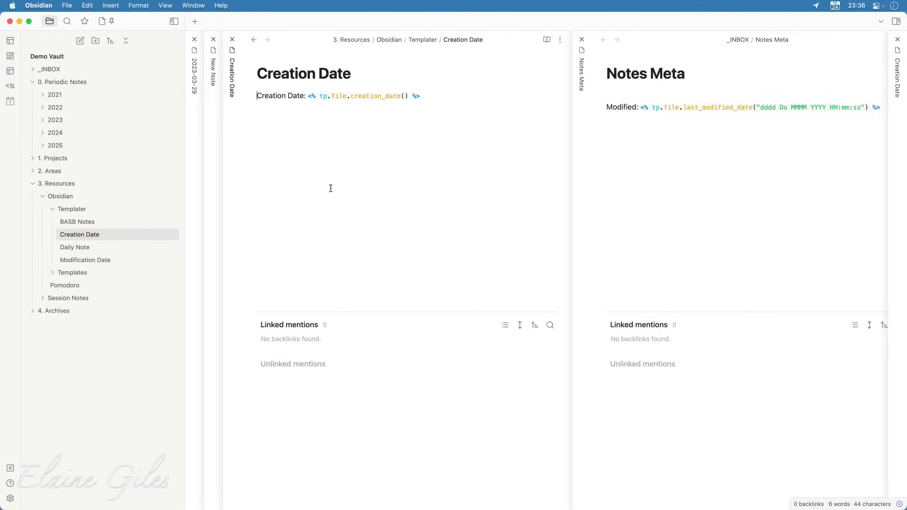
pyautogui.press('super+a')
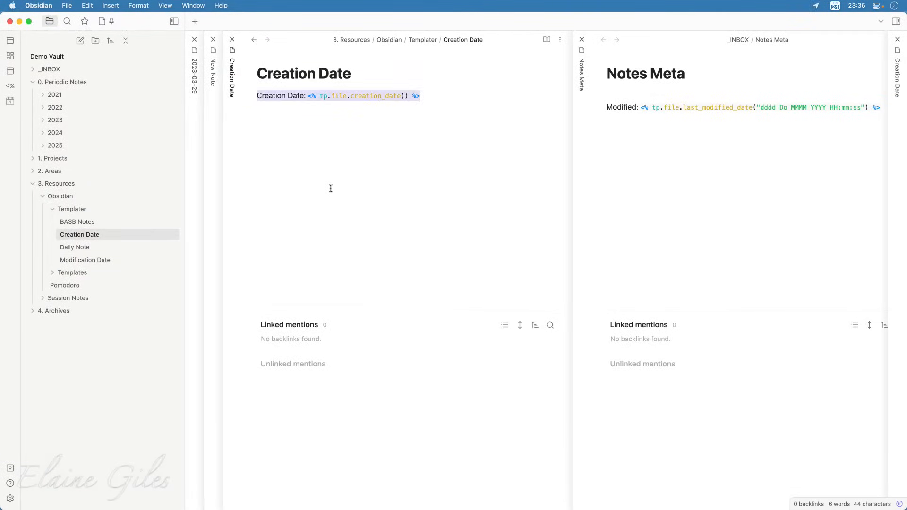
pyautogui.click(642, 93)
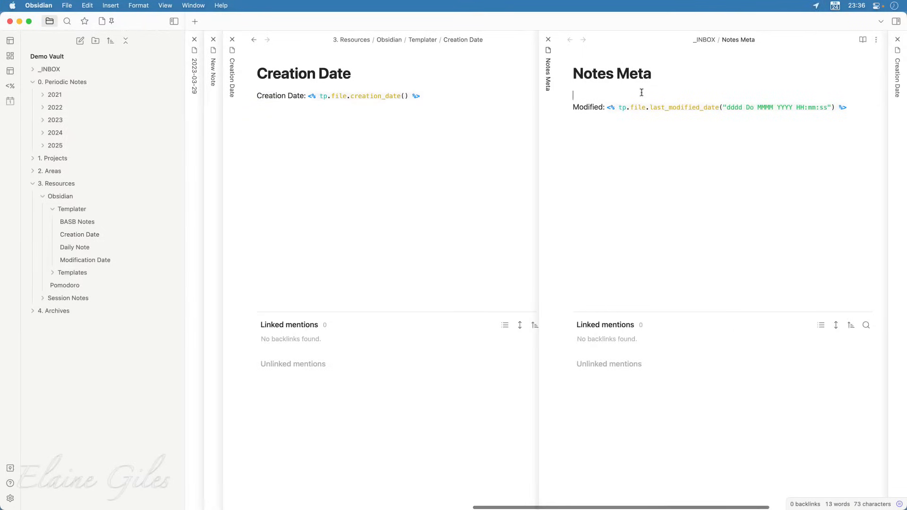
pyautogui.press('super+v')
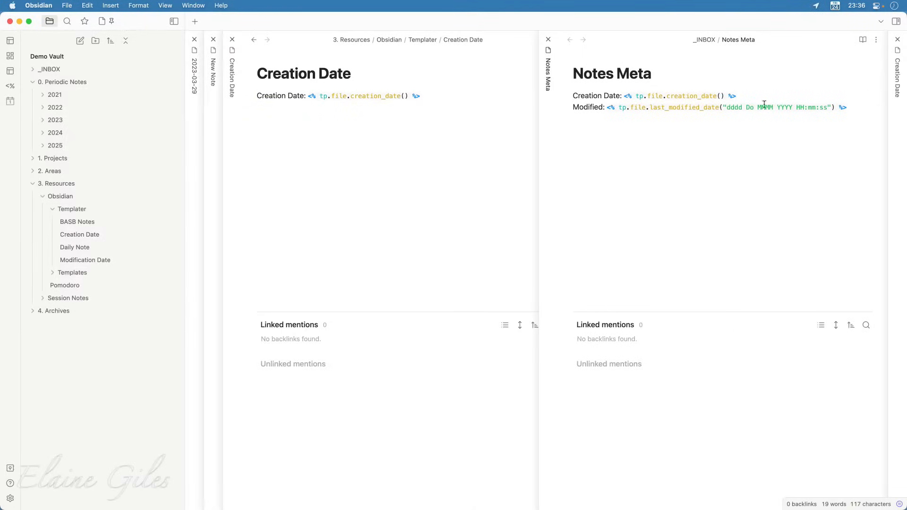
# Copy the format "dddd Do MMMM YYYY HH:mm:ss" from the Modified command into the parentheses of creation_date in Notes Meta.
pyautogui.moveTo(828, 108)
pyautogui.mouseDown()
pyautogui.moveTo(725, 109)
pyautogui.moveTo(832, 108)
pyautogui.mouseUp()
pyautogui.click(724, 108)
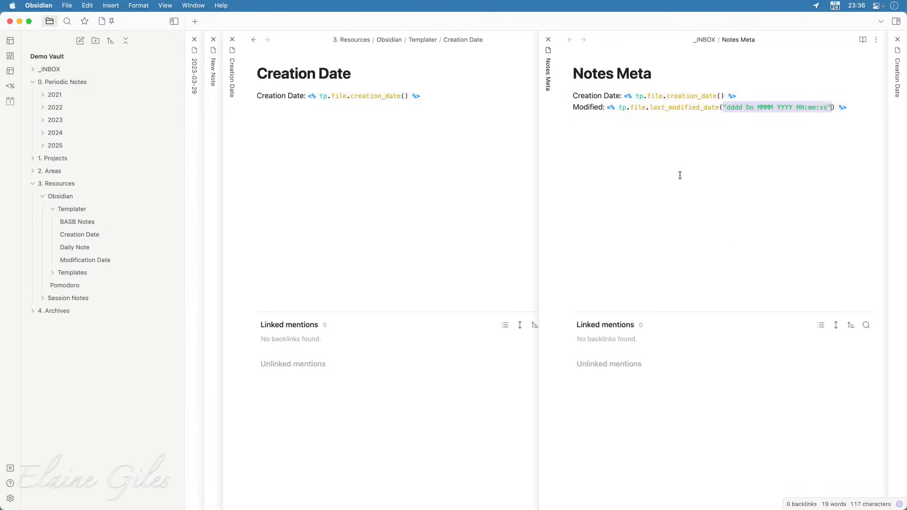
pyautogui.click(720, 96)
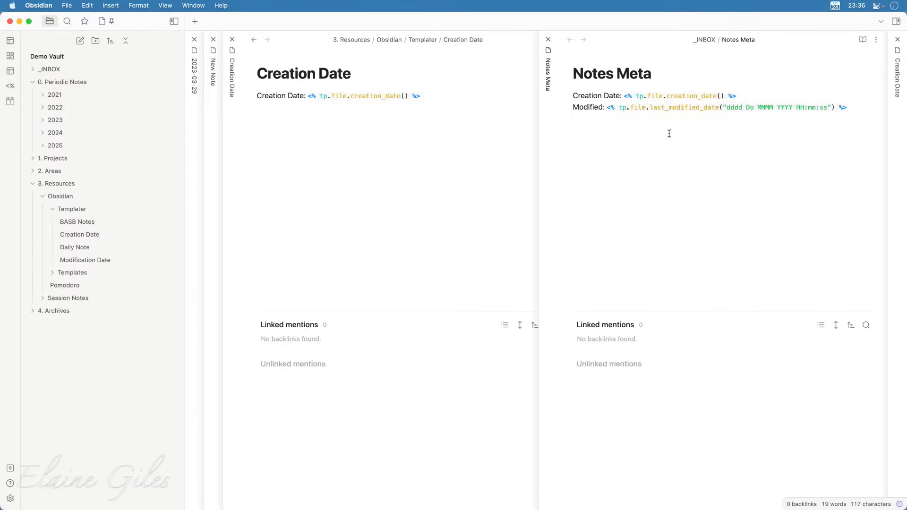
pyautogui.press('super+v')
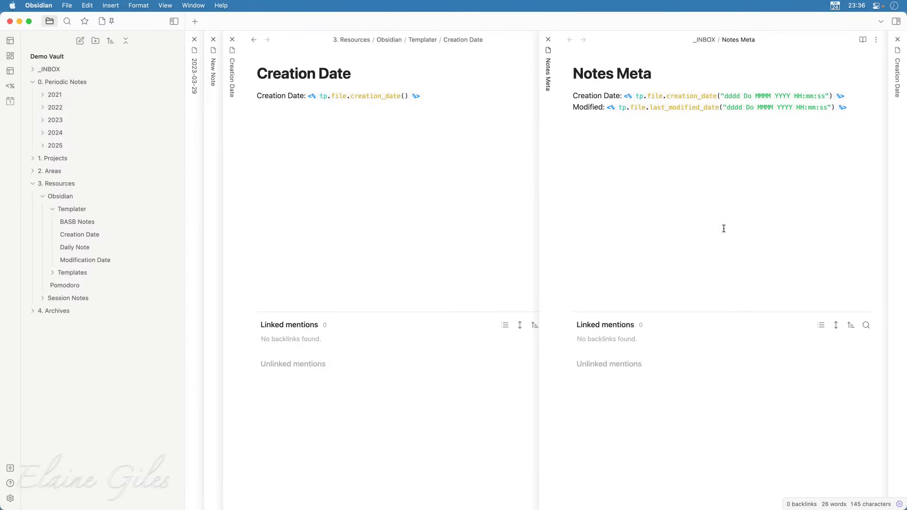
pyautogui.click(669, 205)
# Delete all the body text of New Note.
pyautogui.click(361, 195)
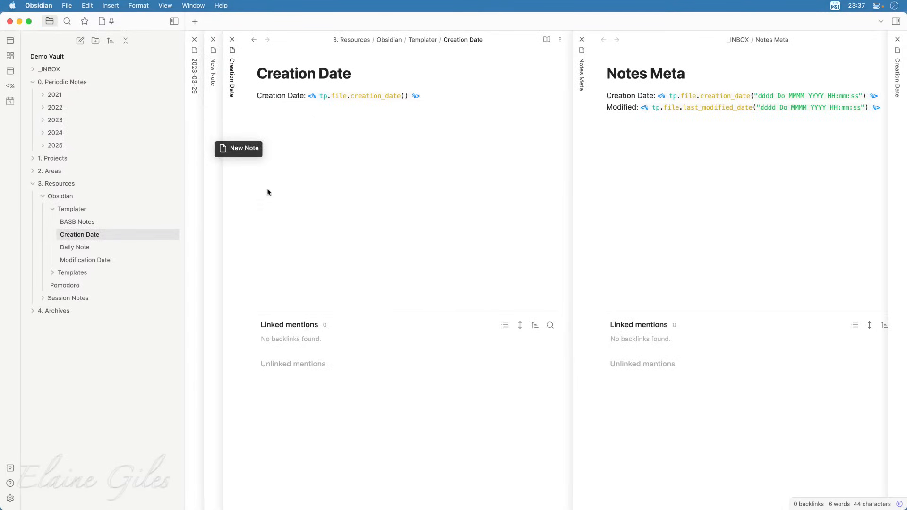
pyautogui.click(217, 200)
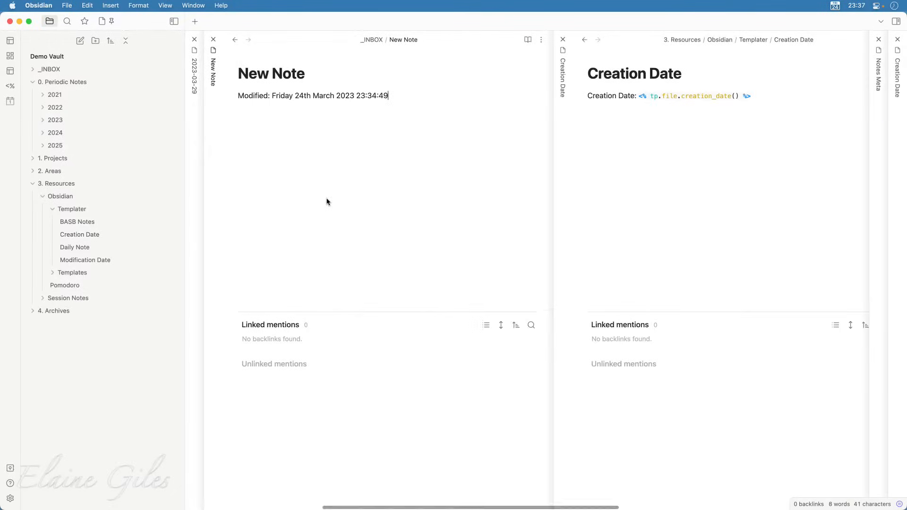
pyautogui.press('super+a')
pyautogui.press('BackSpace')
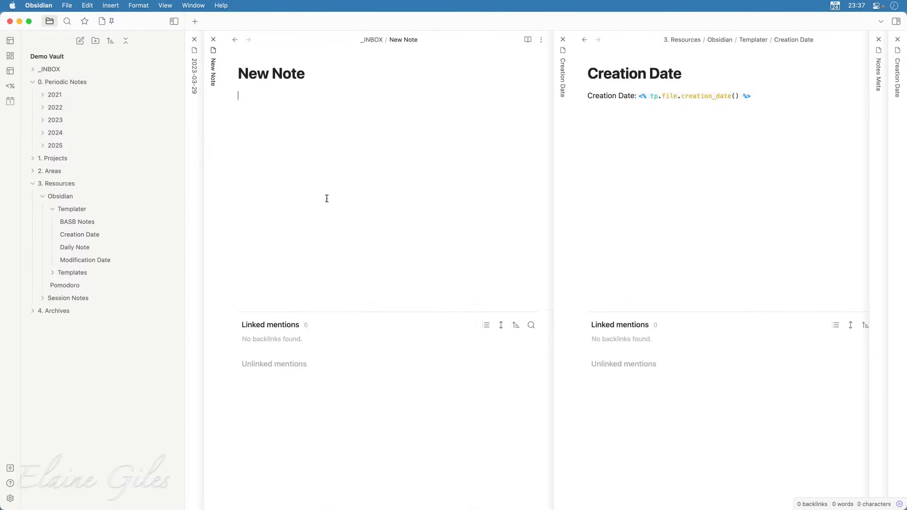
# Move the Notes Meta note into the folder 3. Resources/Obsidian/Templater.
pyautogui.click(880, 98)
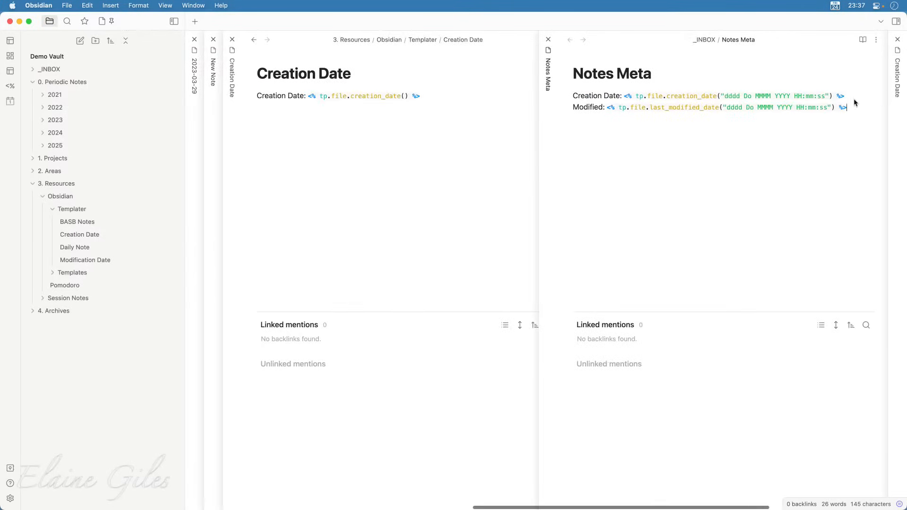
pyautogui.press('super+shift+m')
pyautogui.write('templater')
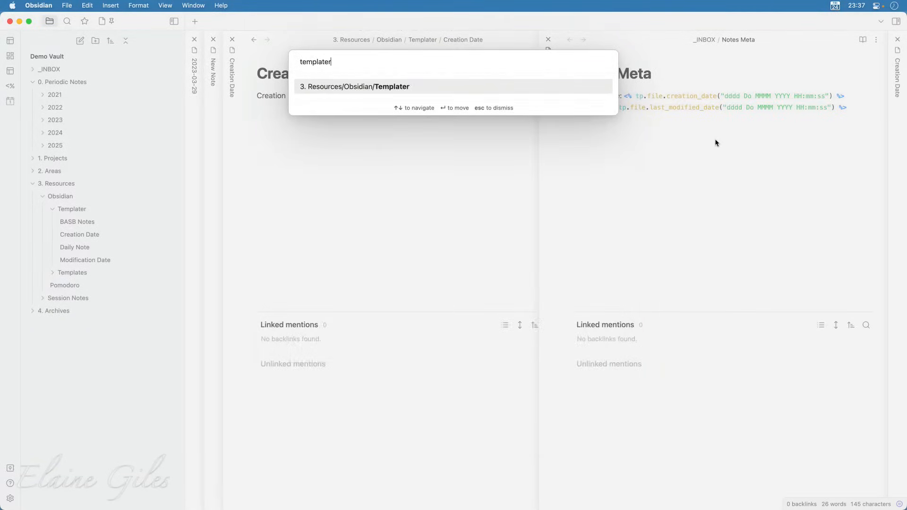
pyautogui.press('Return')
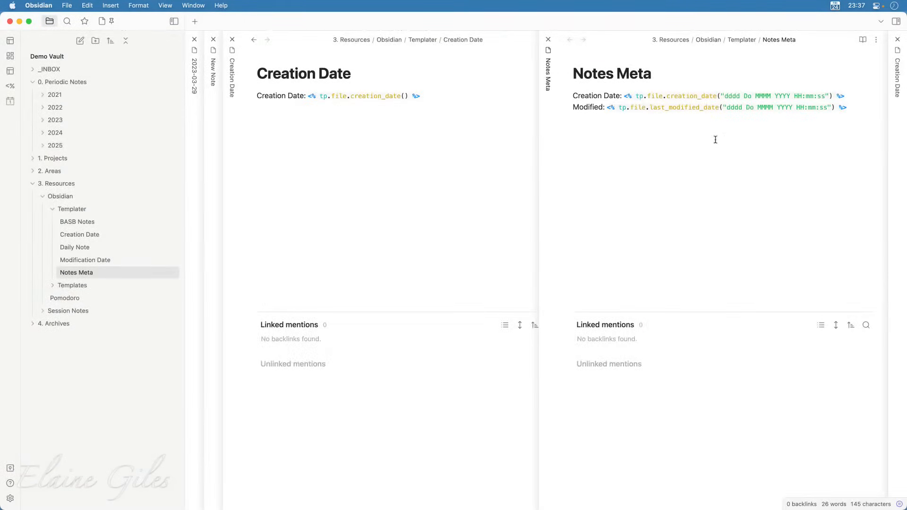
# Insert the Notes Meta template into the empty body of New Note.
pyautogui.click(210, 103)
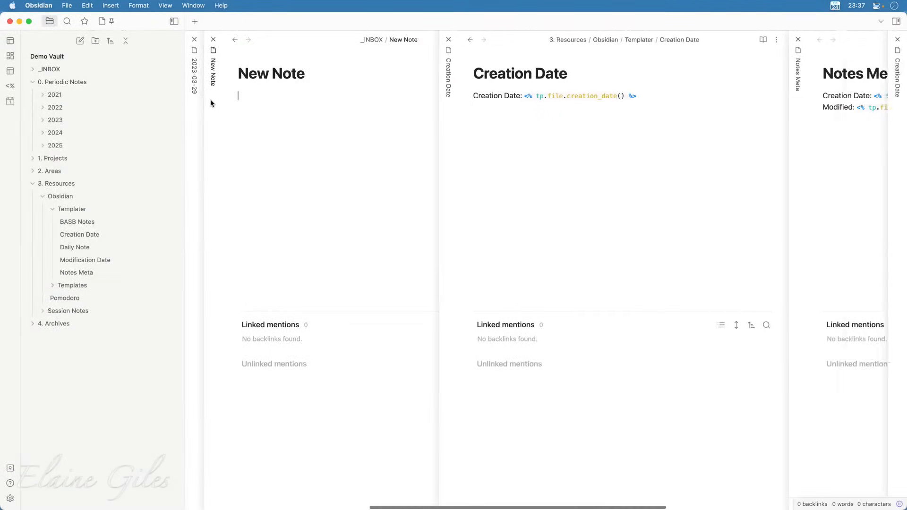
pyautogui.hotkey('alt', 'e')
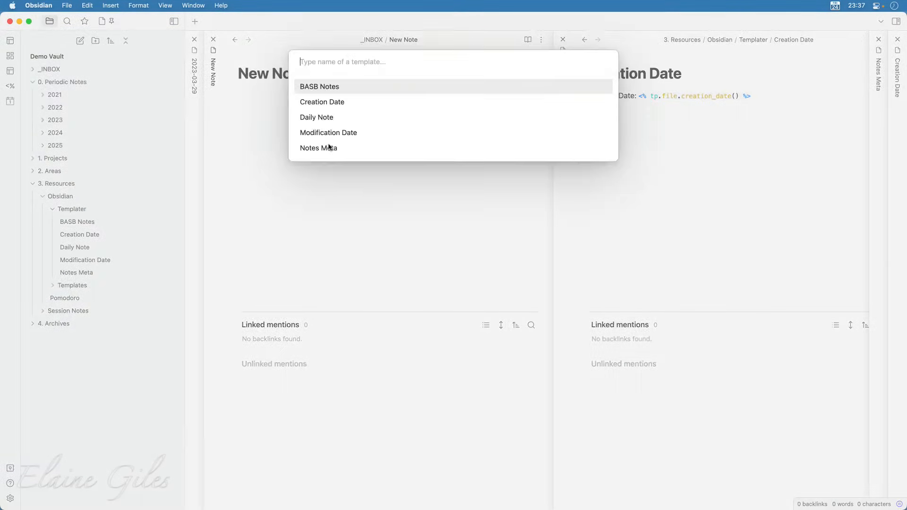
pyautogui.press('Down')
pyautogui.press('Down')
pyautogui.press('Down')
pyautogui.press('Down')
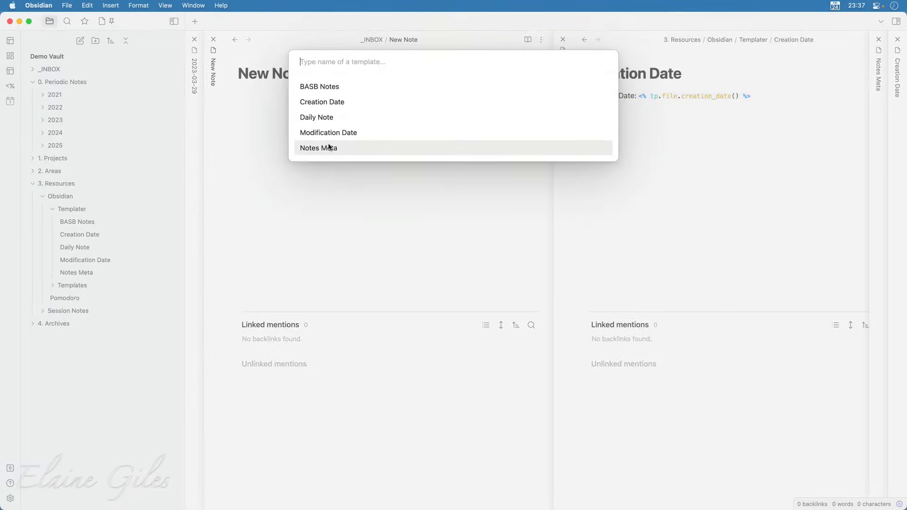
pyautogui.press('Return')
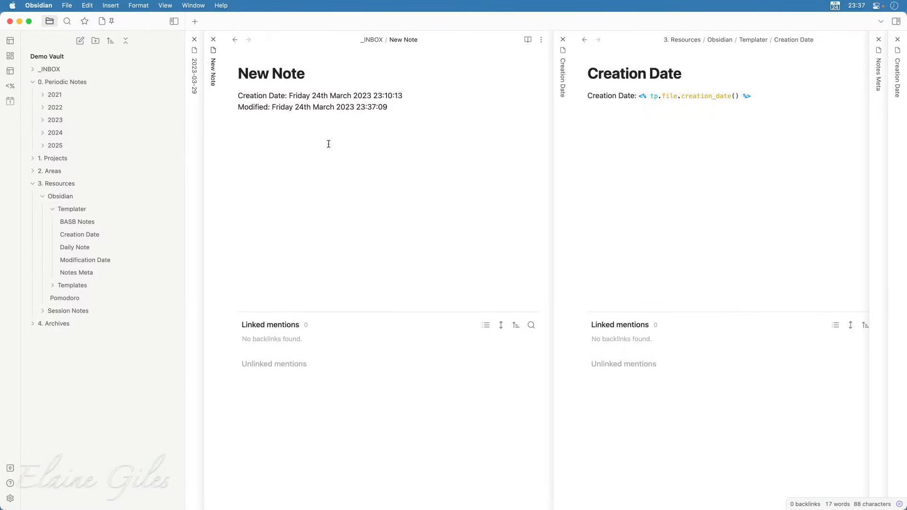
# Close both Creation Date panes and insert a callout below the two date lines in Notes Meta.
pyautogui.click(563, 40)
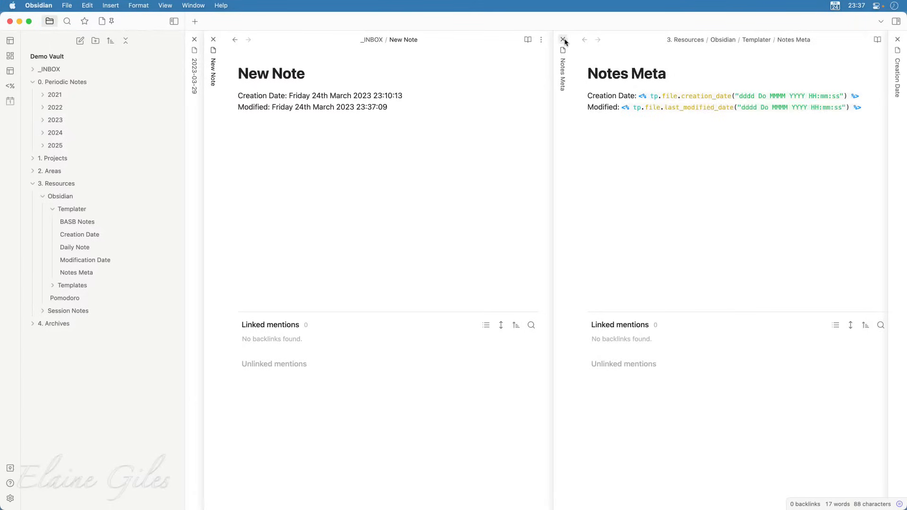
pyautogui.click(897, 40)
pyautogui.click(609, 142)
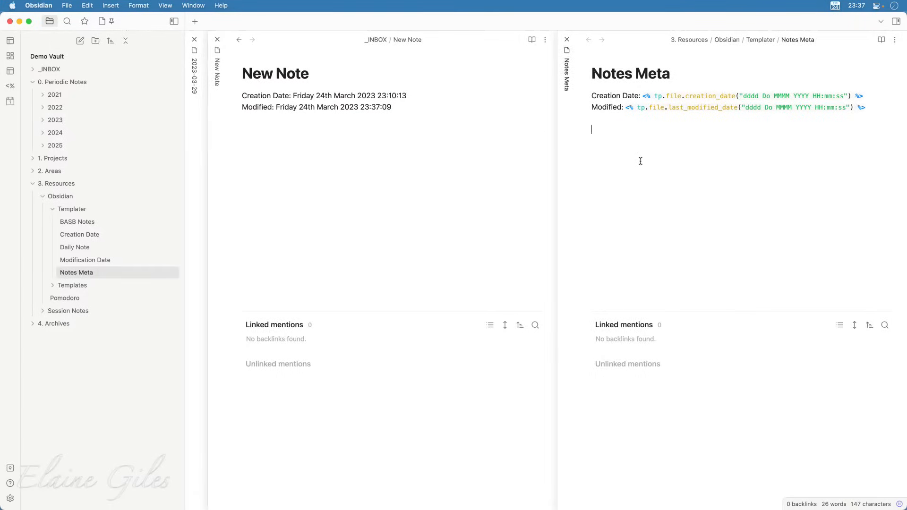
pyautogui.write('/call')
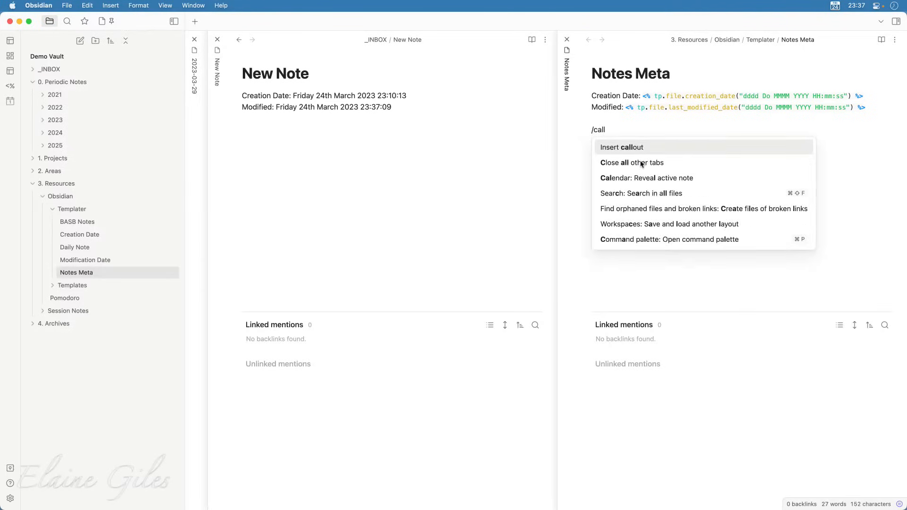
pyautogui.press('Return')
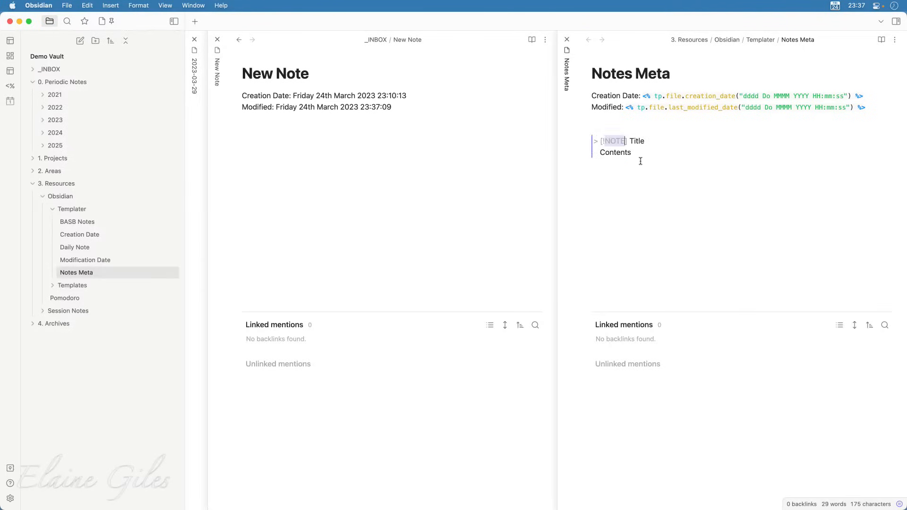
# Set the callout's type to info and its title to "Note Meta".
pyautogui.write('info')
pyautogui.press('Up')
pyautogui.press('Down')
pyautogui.hotkey('alt', 'shift', 'Left')
pyautogui.write('Note Meta')
pyautogui.click(632, 122)
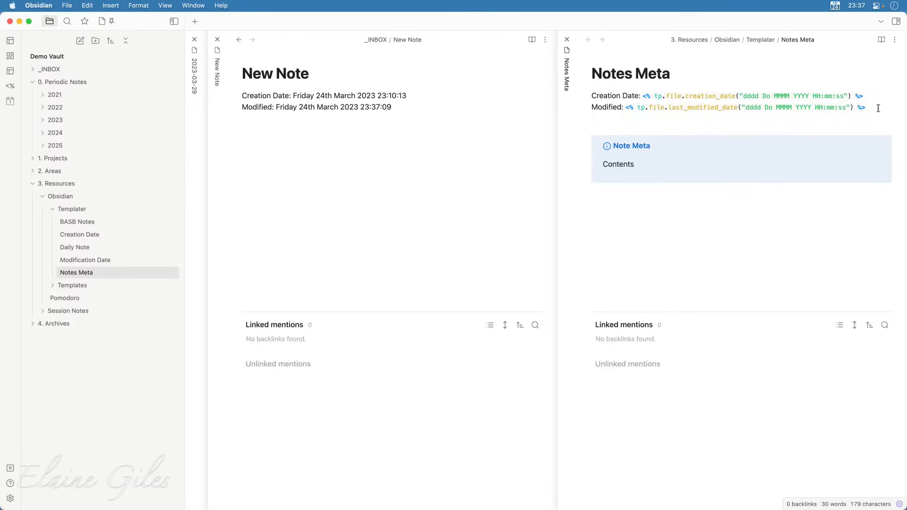
# Copy and remove the two date lines above the callout in Notes Meta, and delete the blank lines left there.
pyautogui.moveTo(878, 107); pyautogui.dragTo(562, 99)
pyautogui.press('super+c')
pyautogui.press('BackSpace')
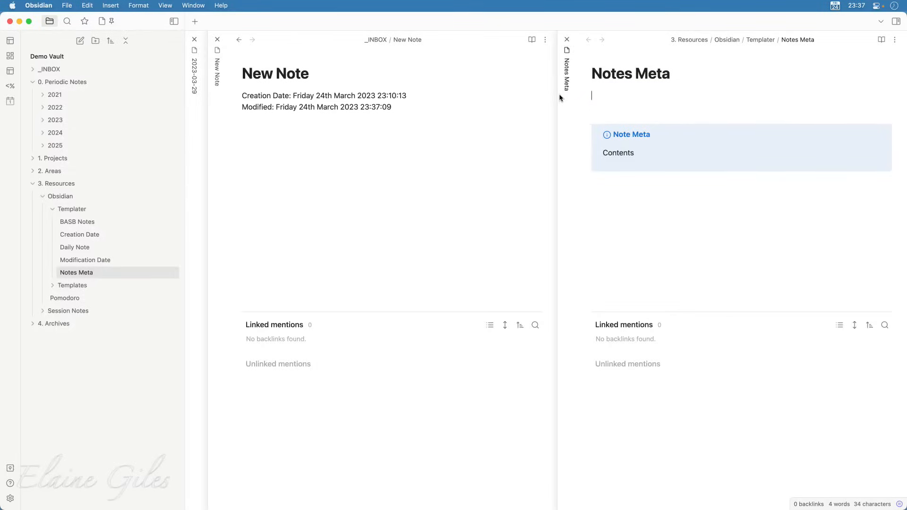
pyautogui.press('BackSpace')
pyautogui.press('BackSpace')
pyautogui.press('BackSpace')
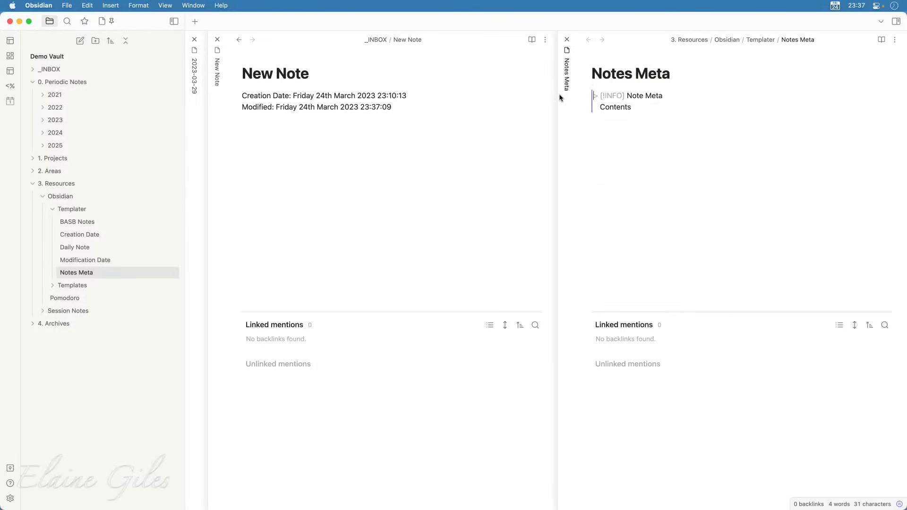
# Replace the callout's Contents placeholder with the copied date lines, and prefix the Modified line with ">" to keep it inside the callout.
pyautogui.doubleClick(613, 107)
pyautogui.press('super+v')
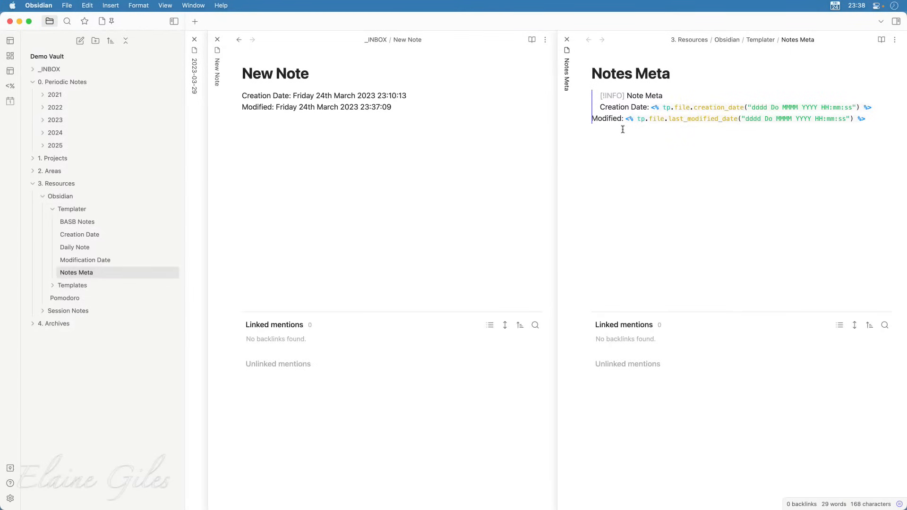
pyautogui.press('Right')
pyautogui.write('>')
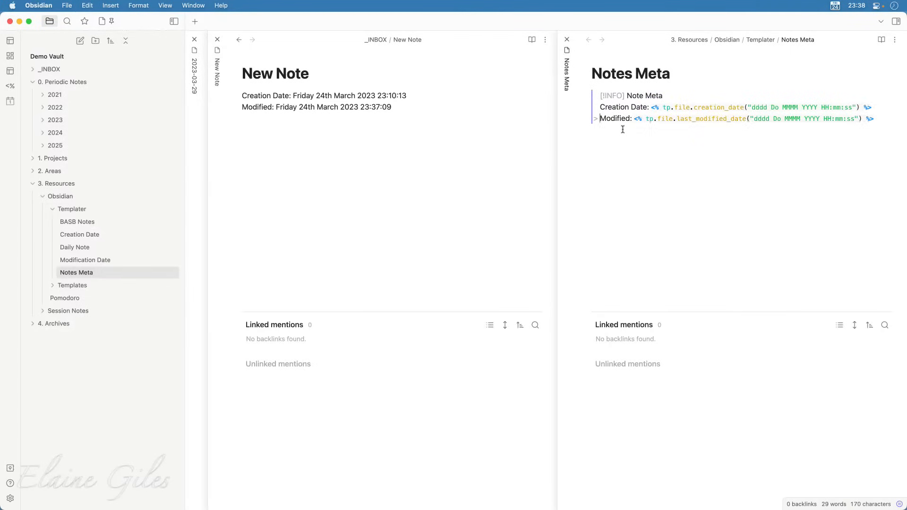
pyautogui.click(617, 193)
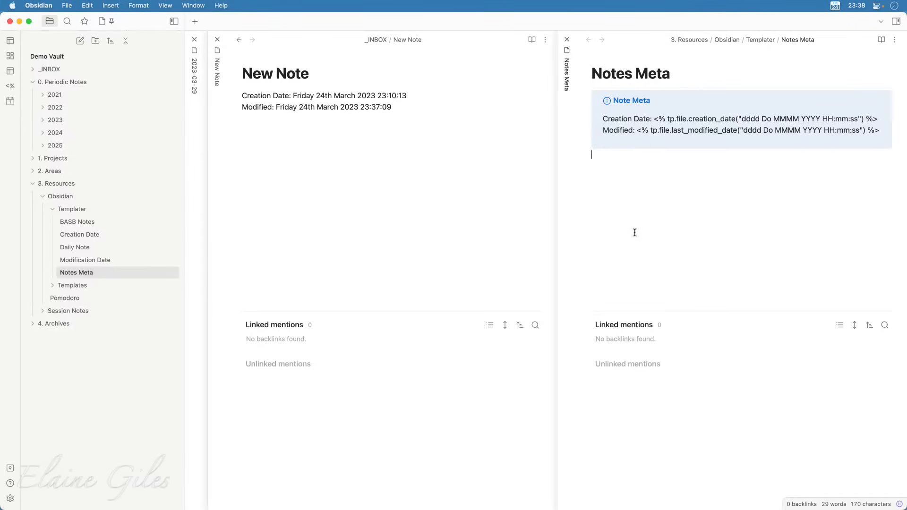
# Clear the body of New Note and insert the revised Notes Meta template in its place.
pyautogui.click(321, 178)
pyautogui.press('super+a')
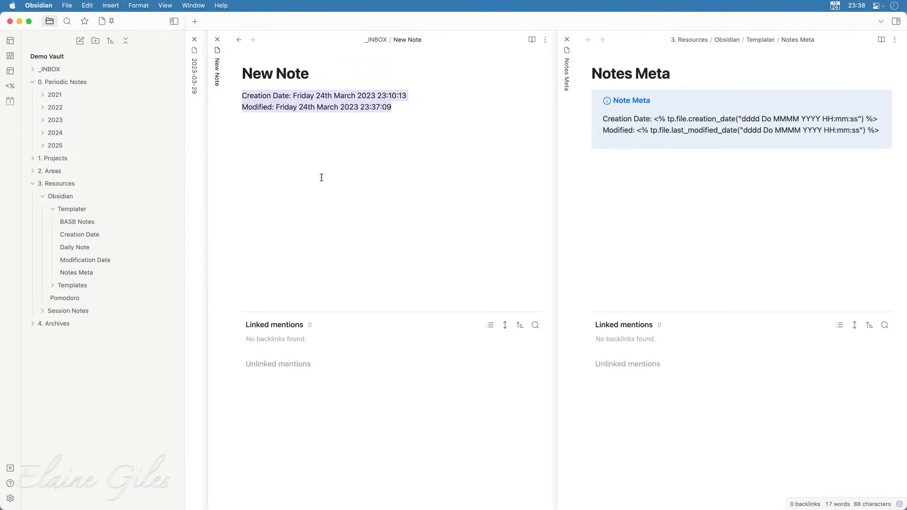
pyautogui.press('BackSpace')
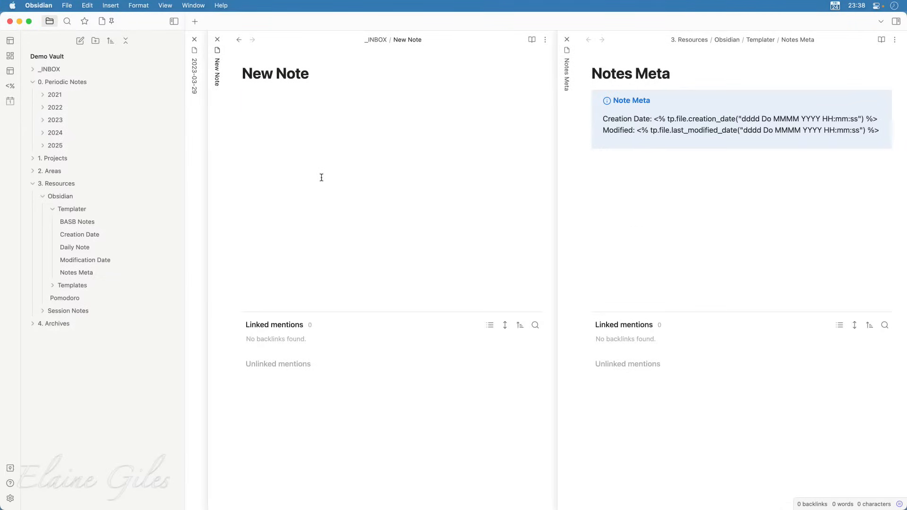
pyautogui.hotkey('alt', 'e')
pyautogui.press('Down')
pyautogui.press('Down')
pyautogui.press('Down')
pyautogui.press('Down')
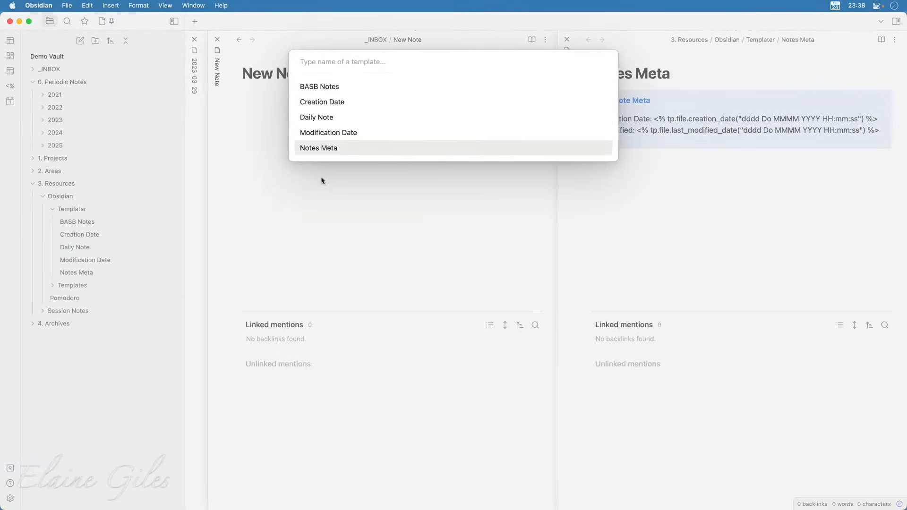
pyautogui.press('Return')
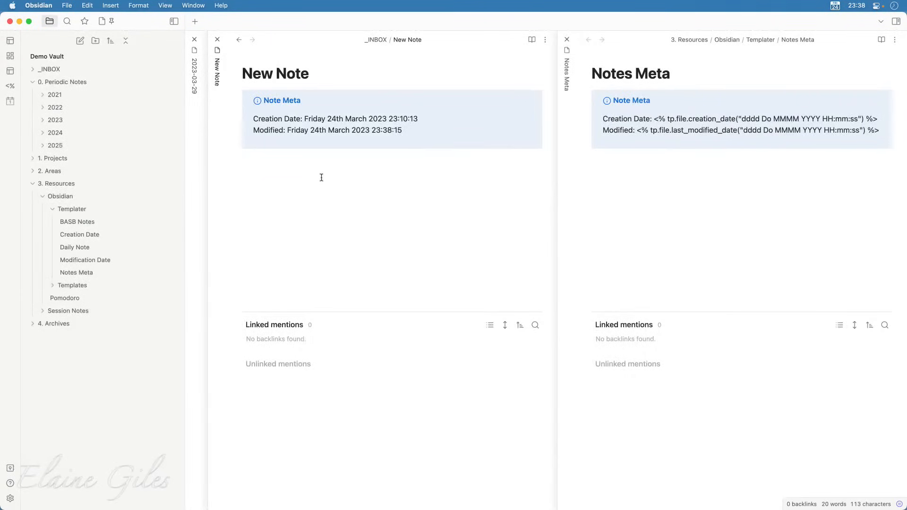